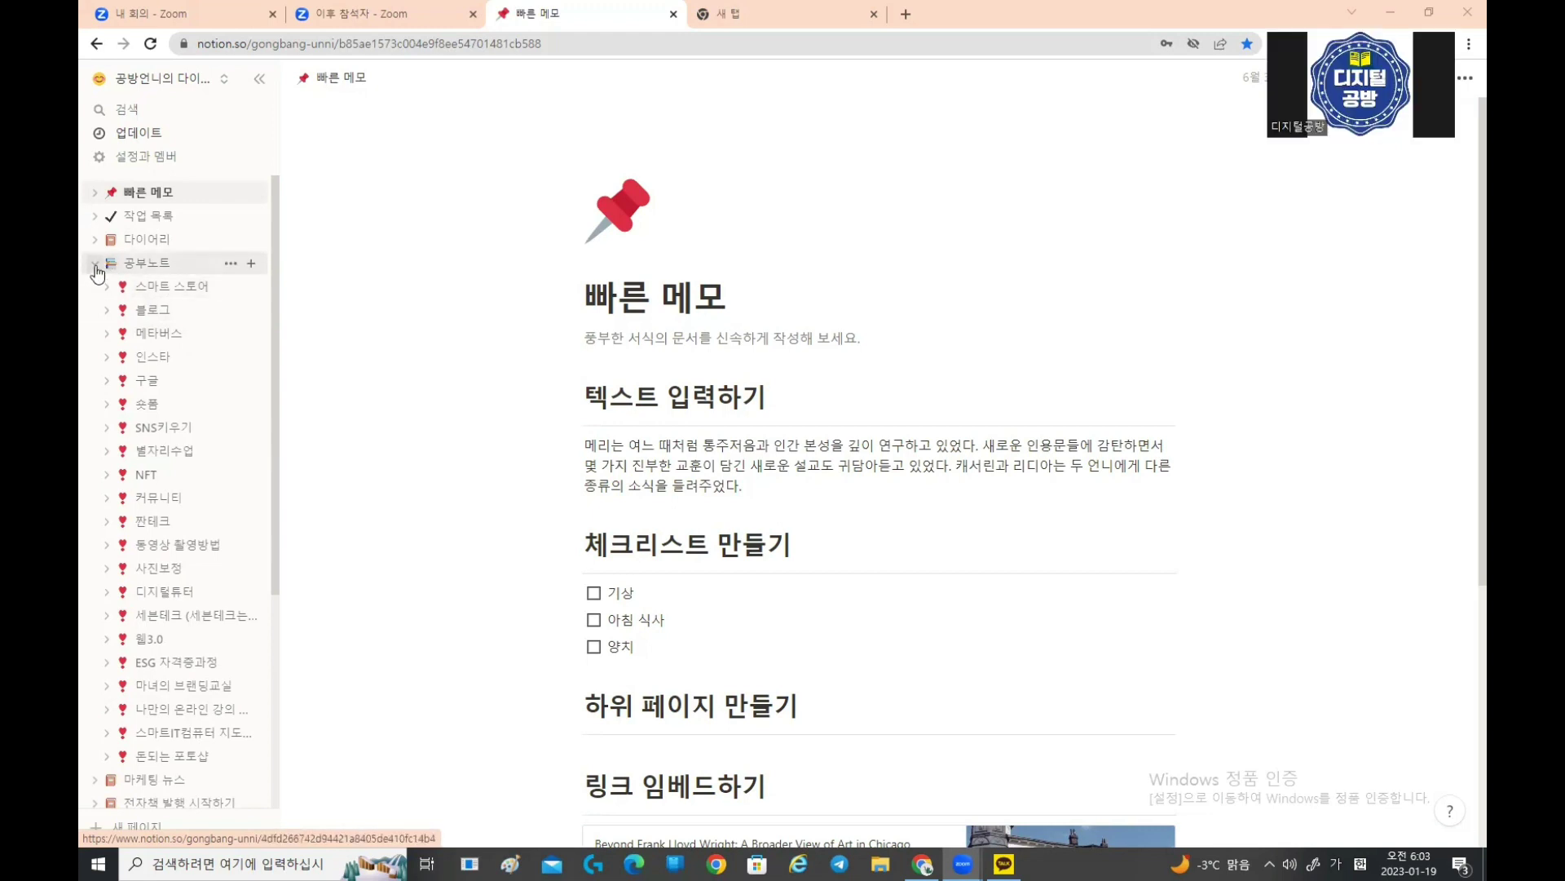
Step: Expand the 작업 목록 and 공부노트 pages in the page tree and look through the study note subpages
left_click(95, 264)
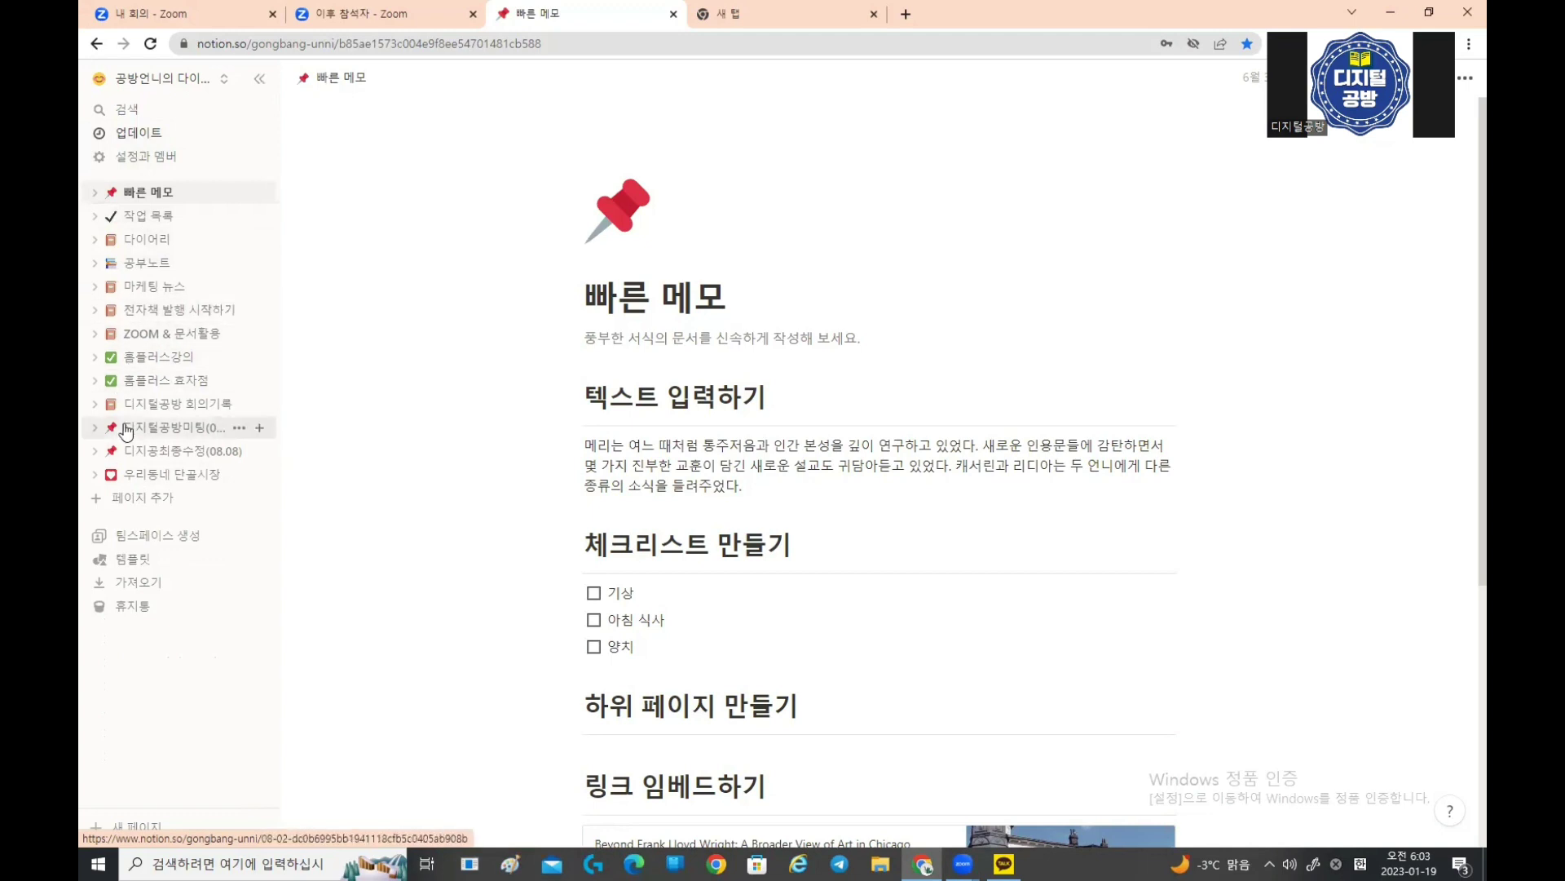
left_click(94, 217)
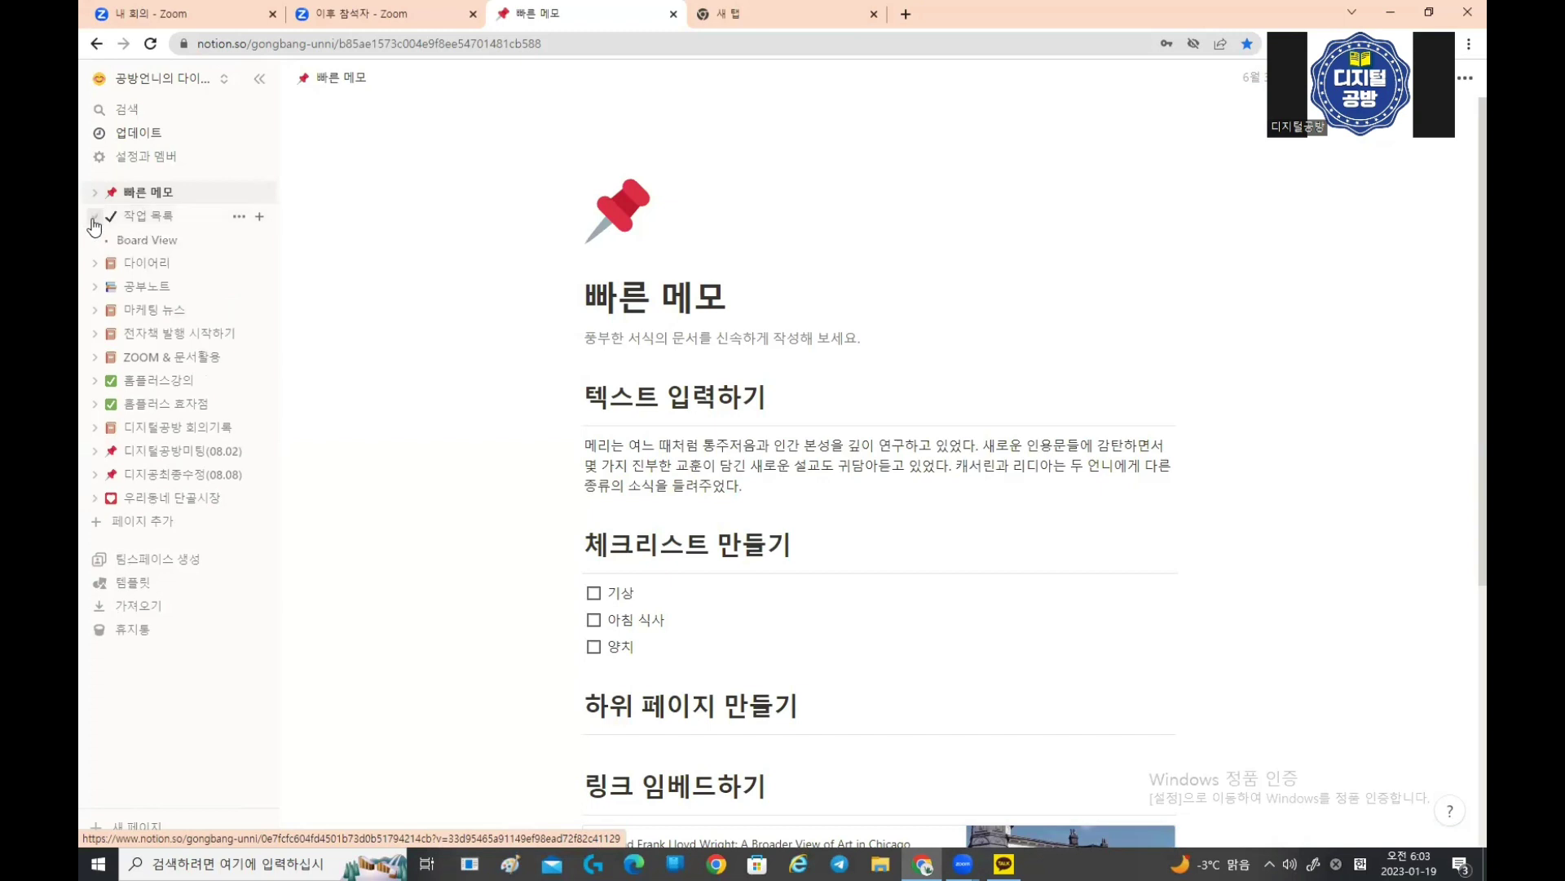
left_click(95, 286)
scroll(184, 238, "down", 2)
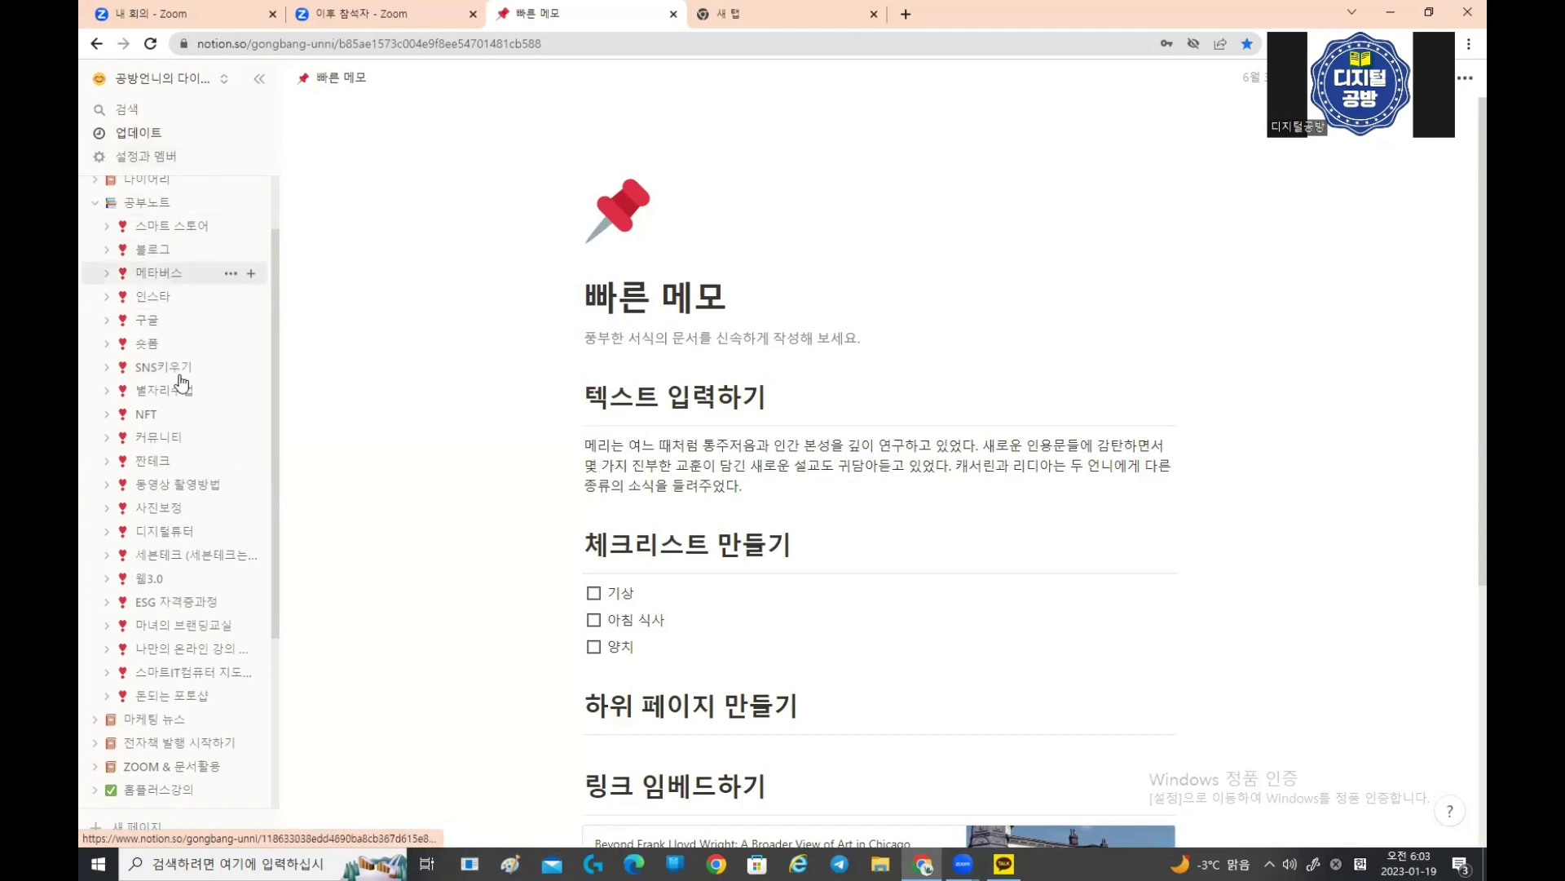
scroll(192, 444, "down", 3)
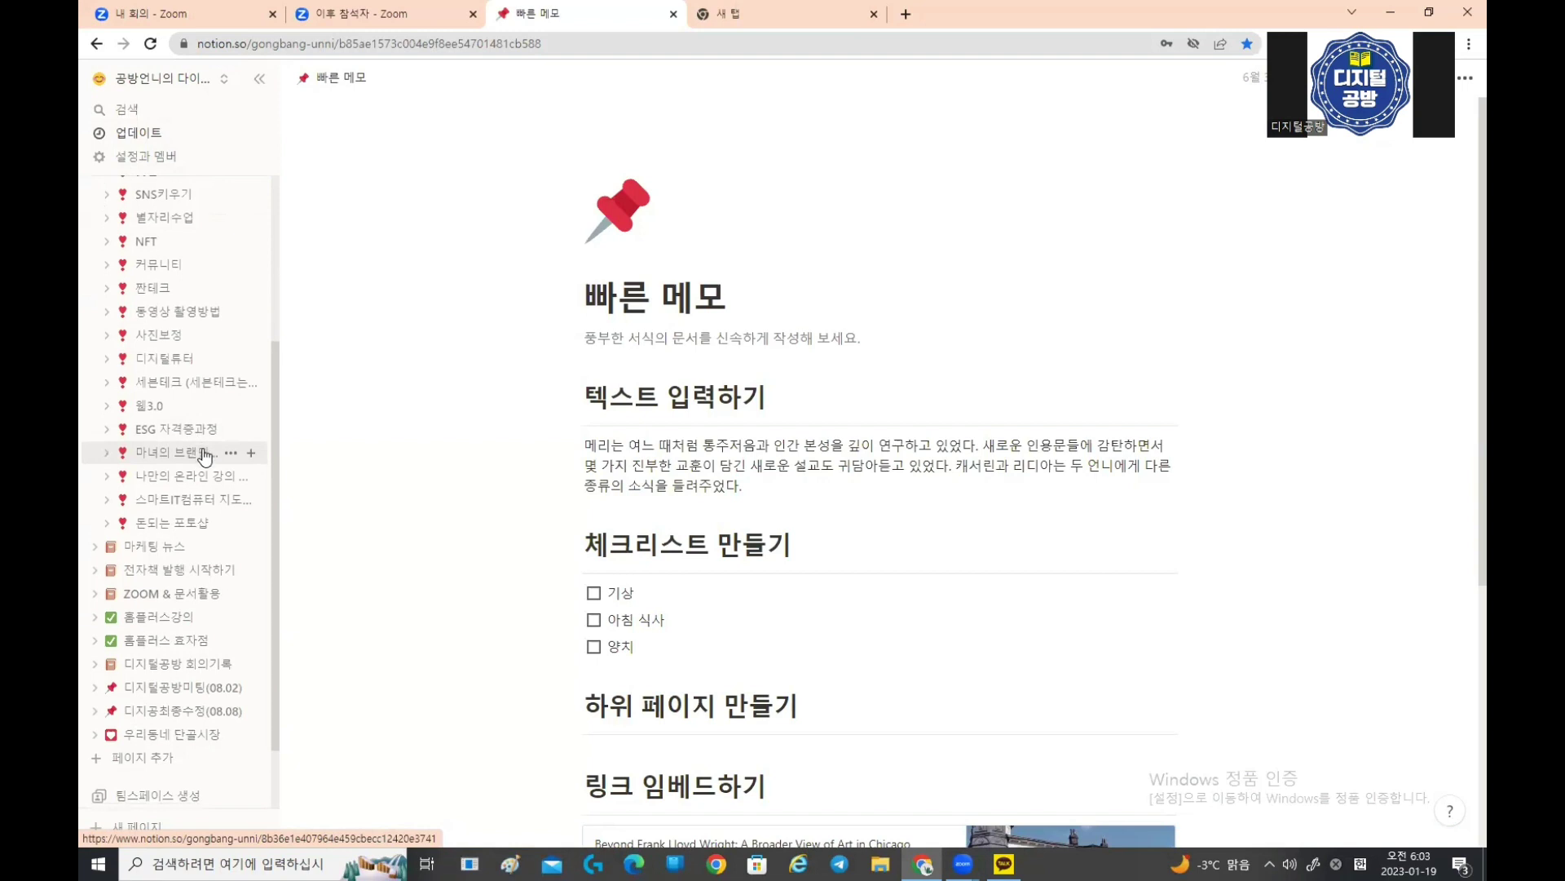
scroll(199, 448, "up", 3)
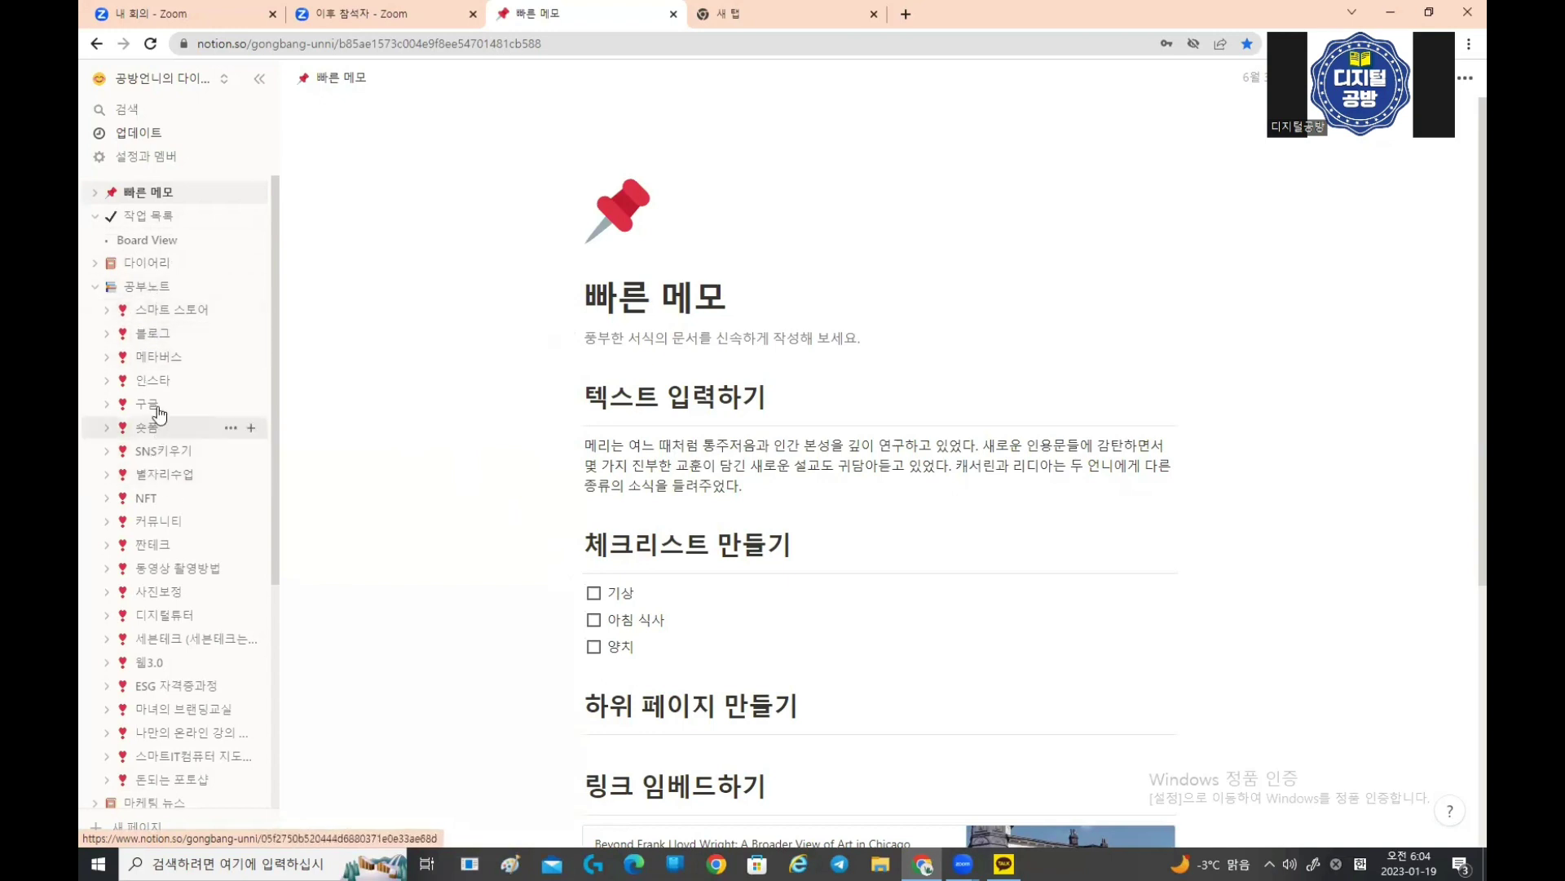
Step: Expand the 블로그 page under 공부노트 and look through its list of subpages
left_click(107, 335)
scroll(149, 364, "down", 1)
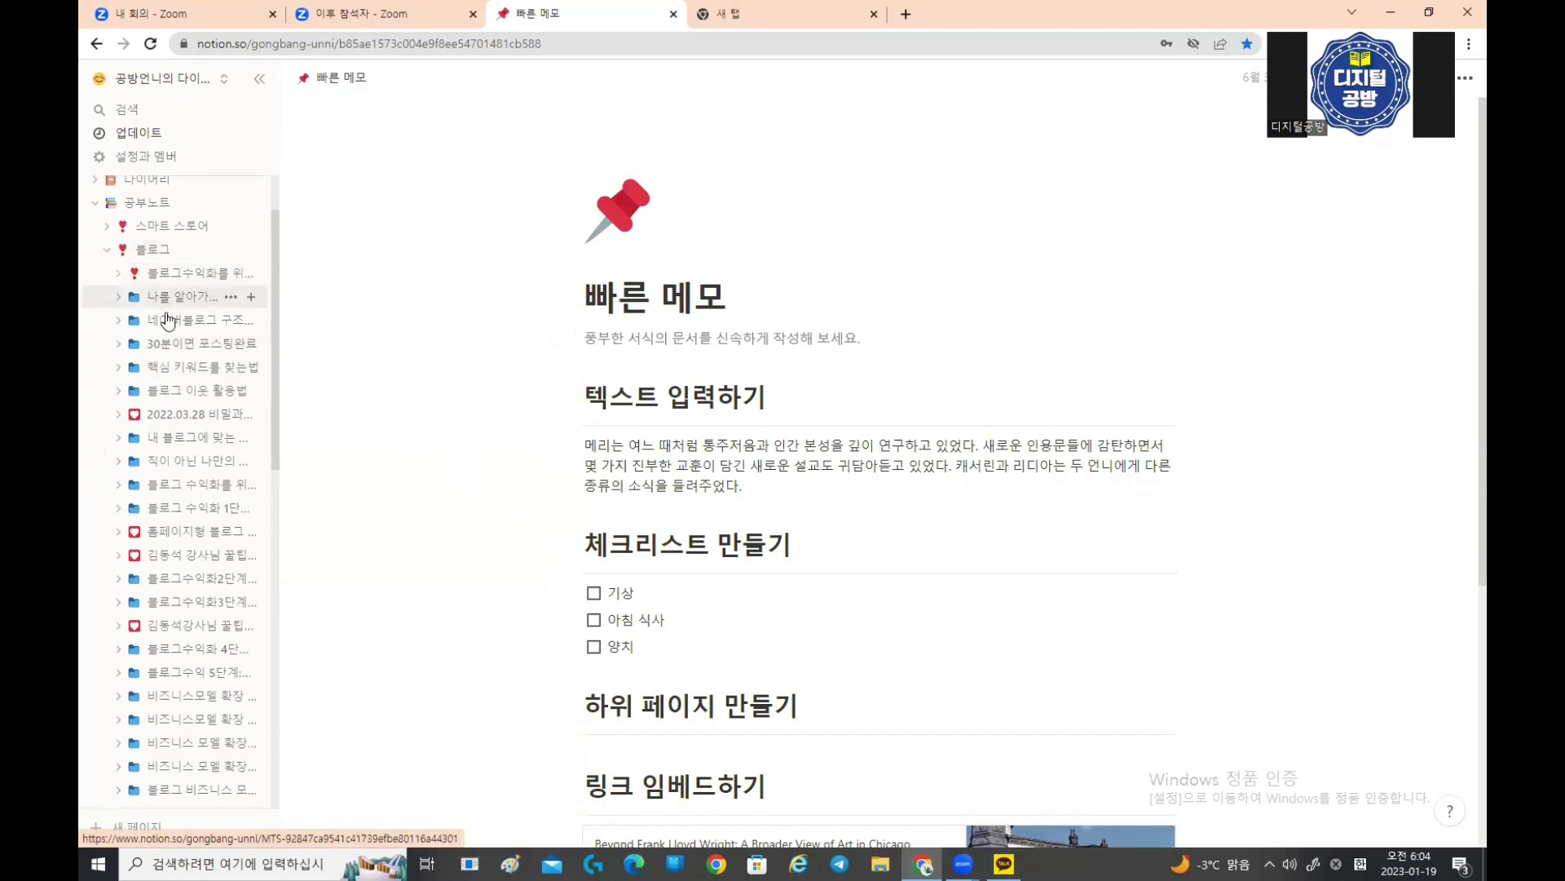
scroll(173, 338, "down", 1)
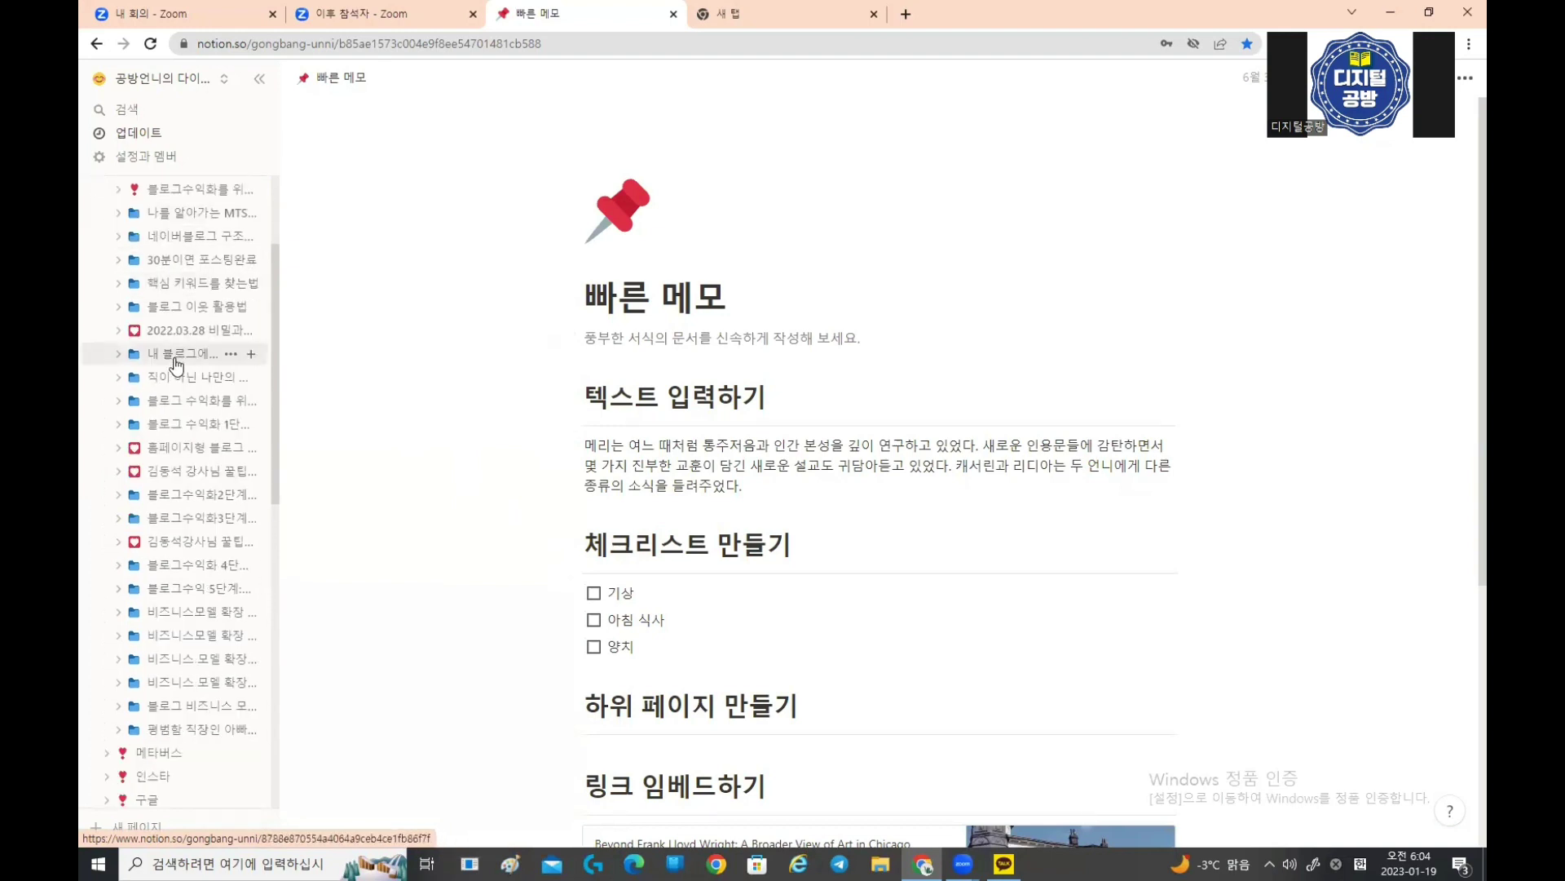
scroll(155, 342, "down", 2)
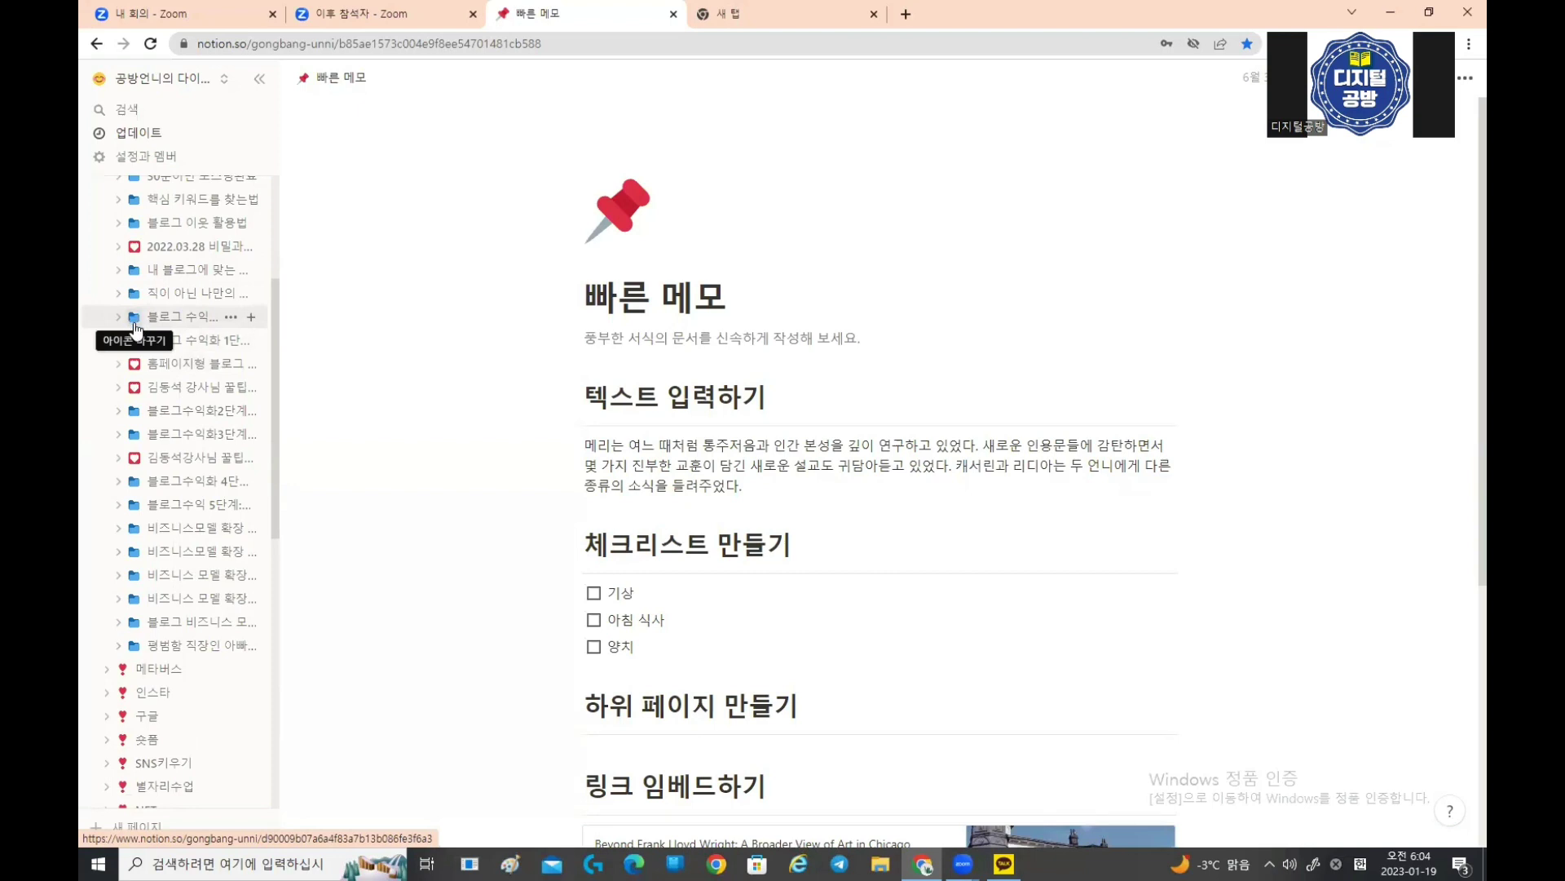
scroll(173, 432, "down", 1)
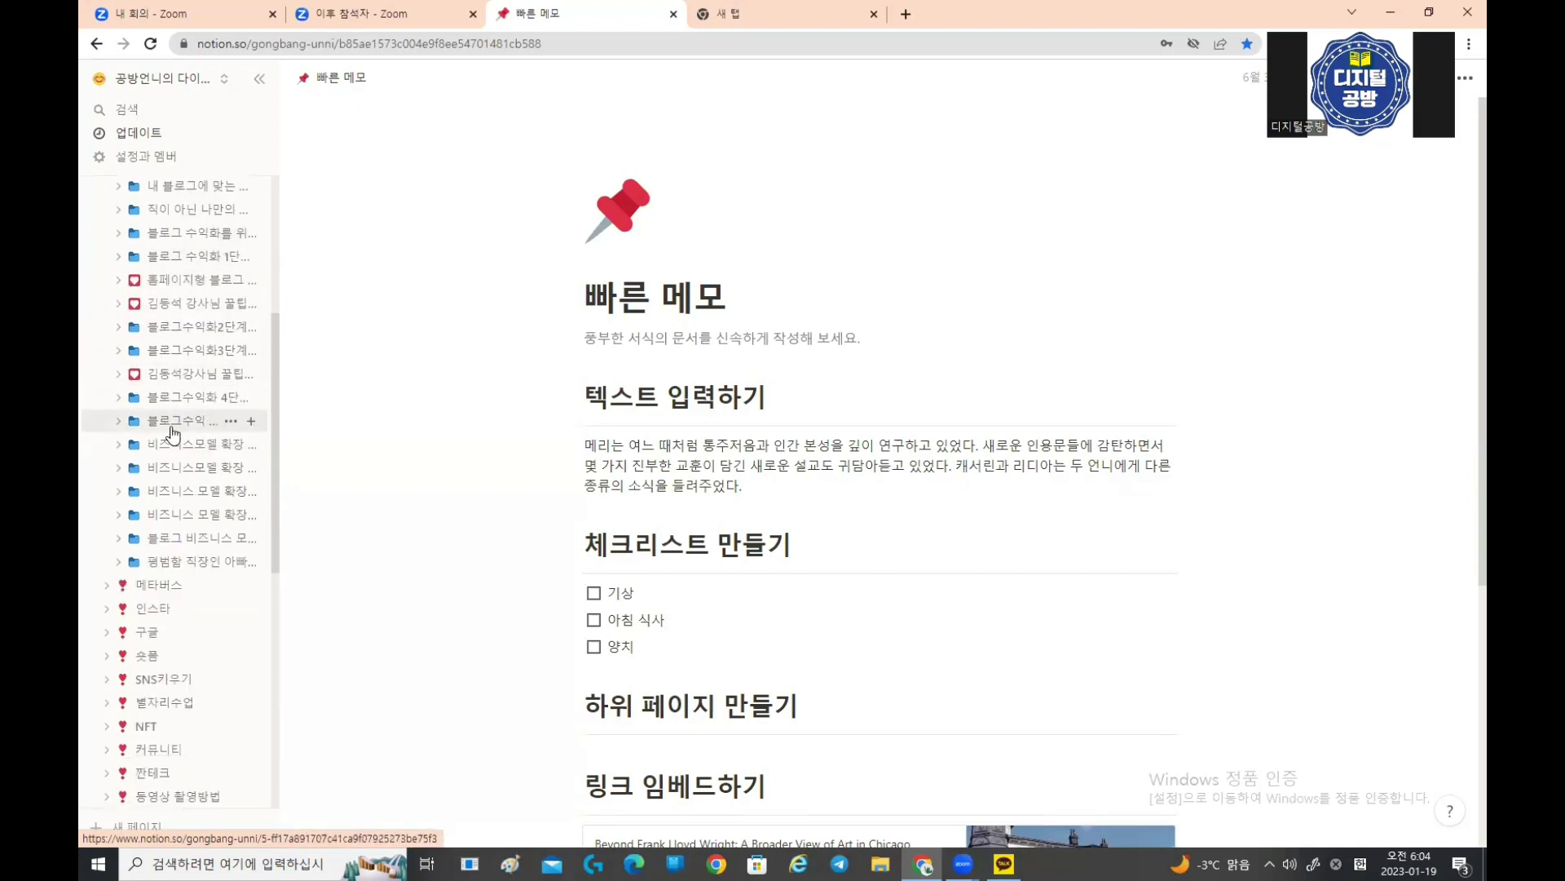
scroll(173, 432, "down", 1)
scroll(173, 433, "down", 1)
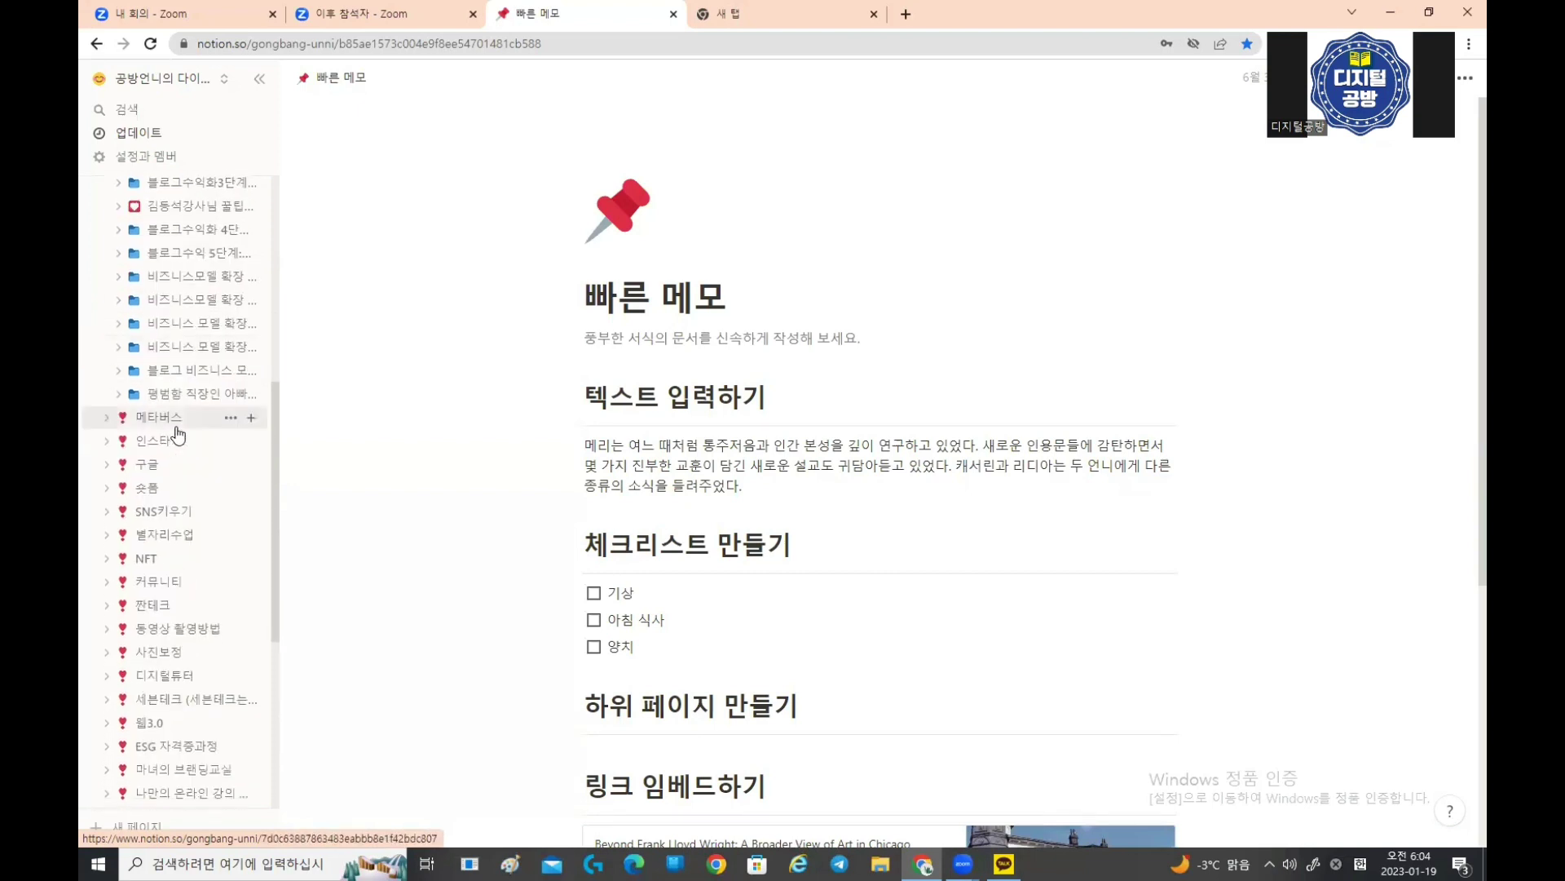
scroll(108, 367, "down", 1)
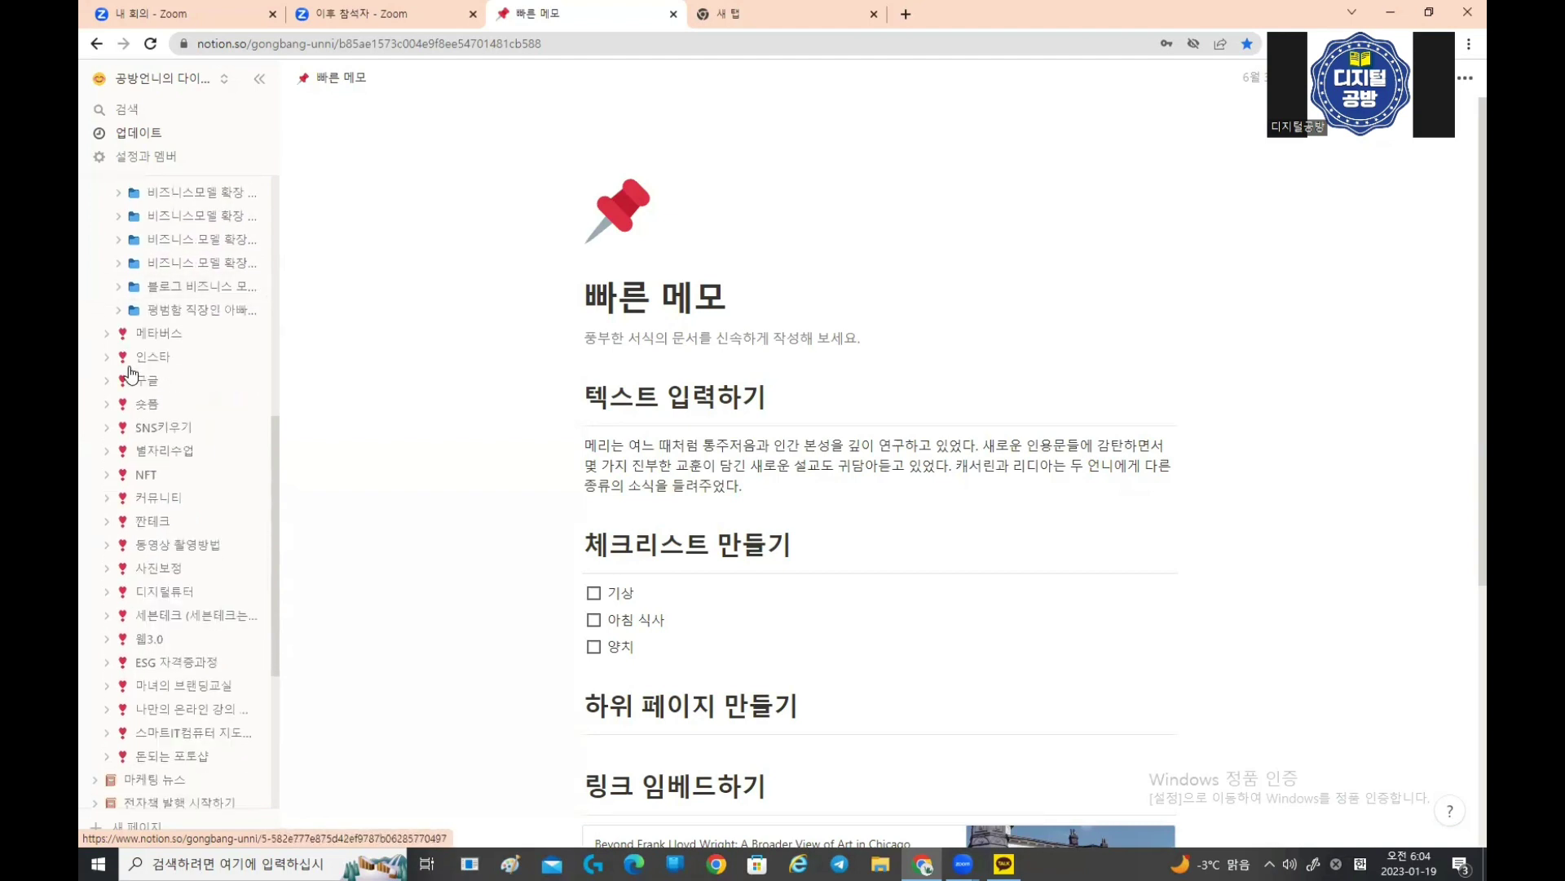
Step: Expand the 메타버스 page under 공부노트 and look through its list of subpages
left_click(107, 334)
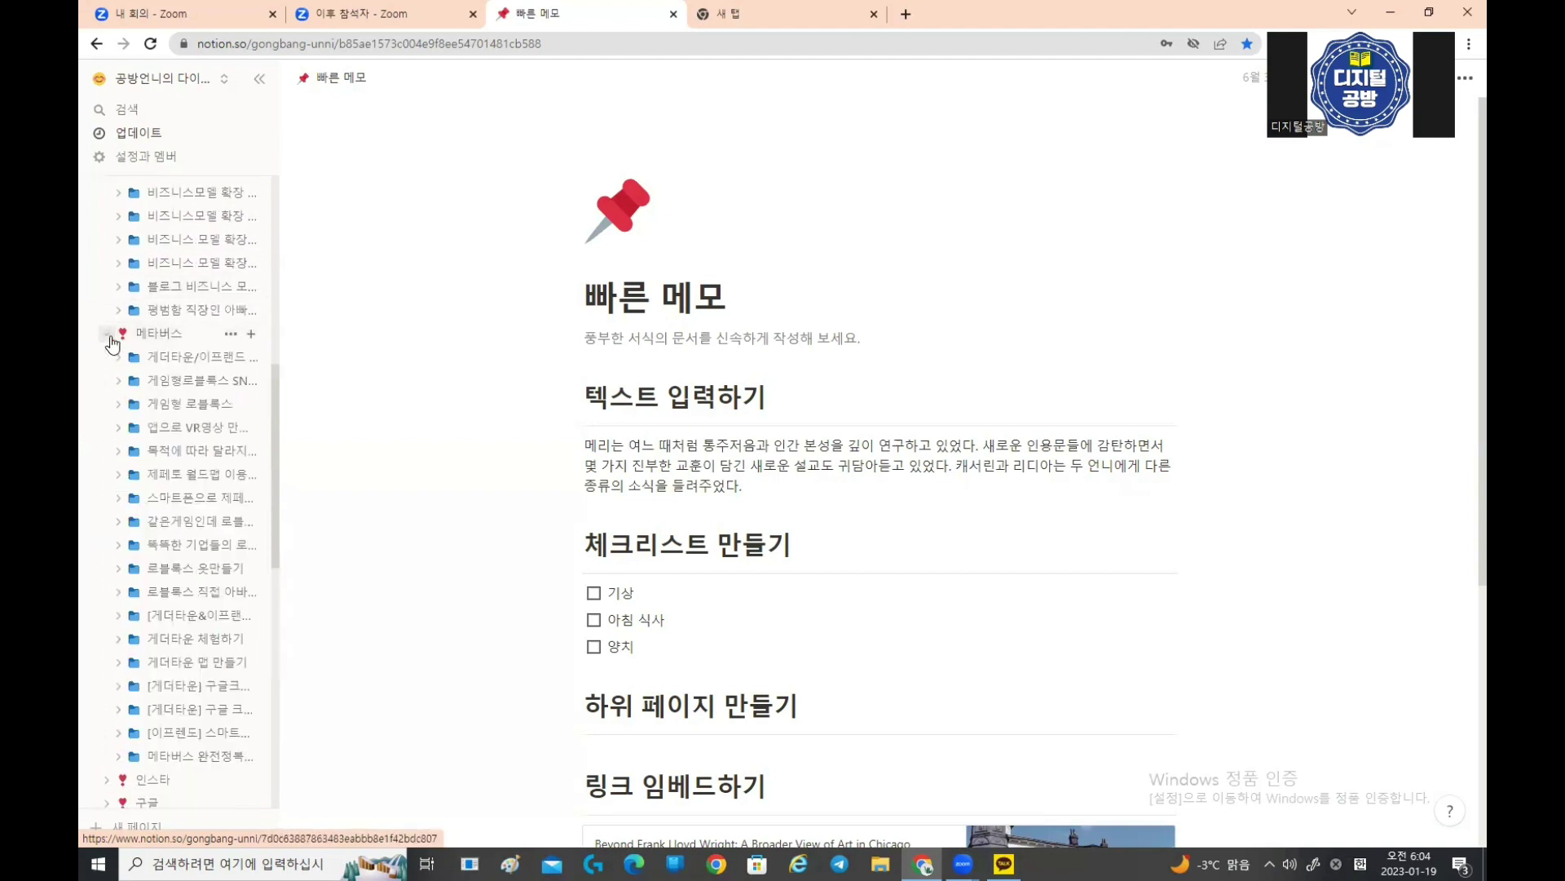
scroll(192, 399, "down", 1)
scroll(194, 403, "down", 3)
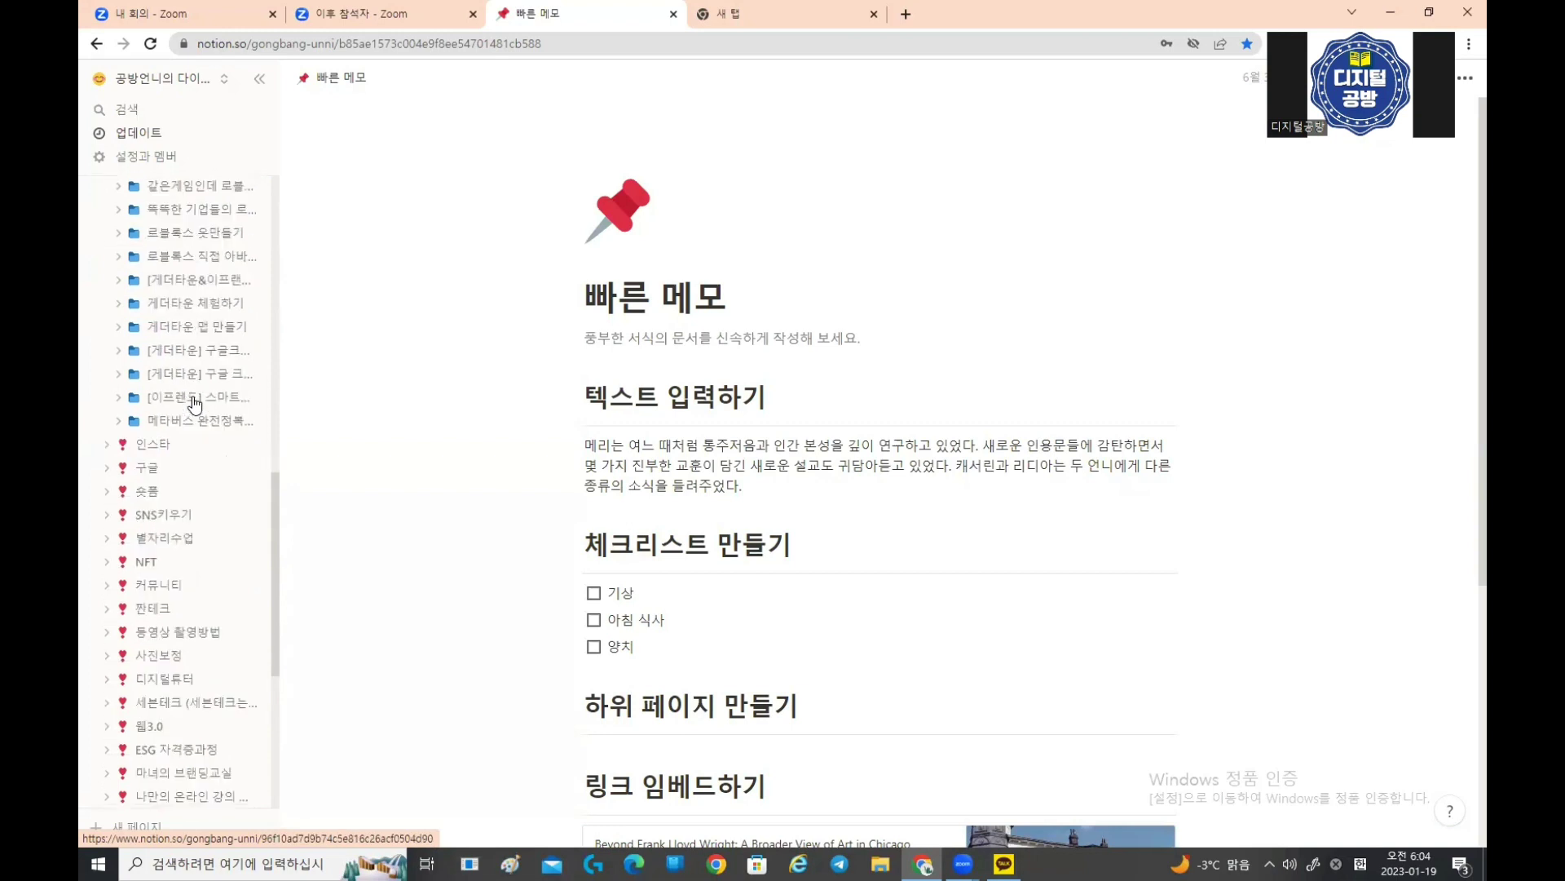
scroll(194, 403, "up", 3)
scroll(194, 403, "up", 8)
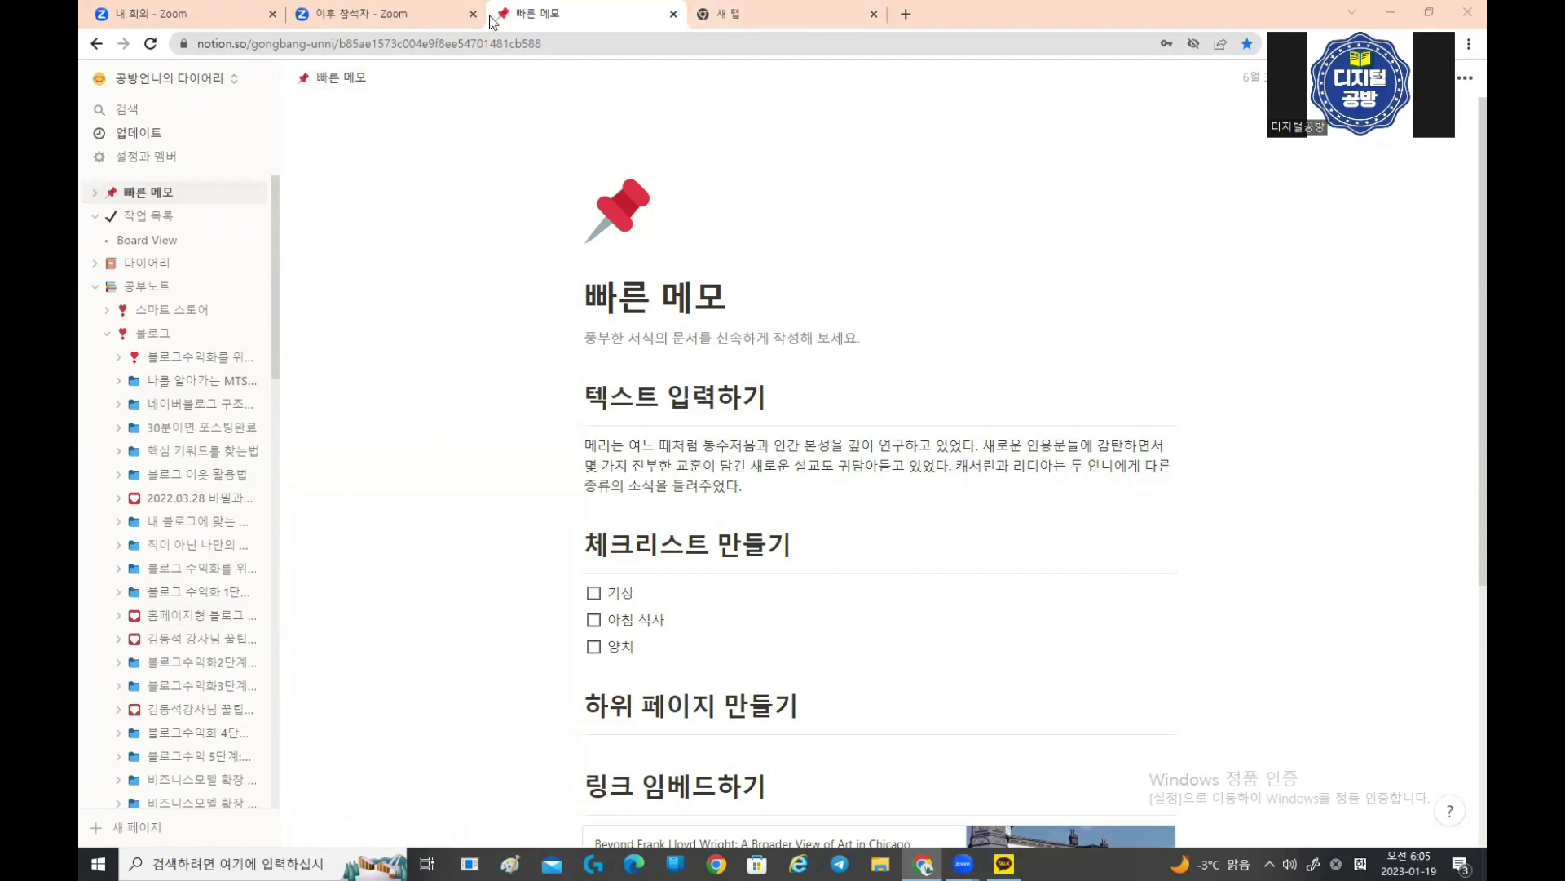
Step: Search Google for 노션 in the empty browser tab and open the official Notion website from the results
left_click(756, 25)
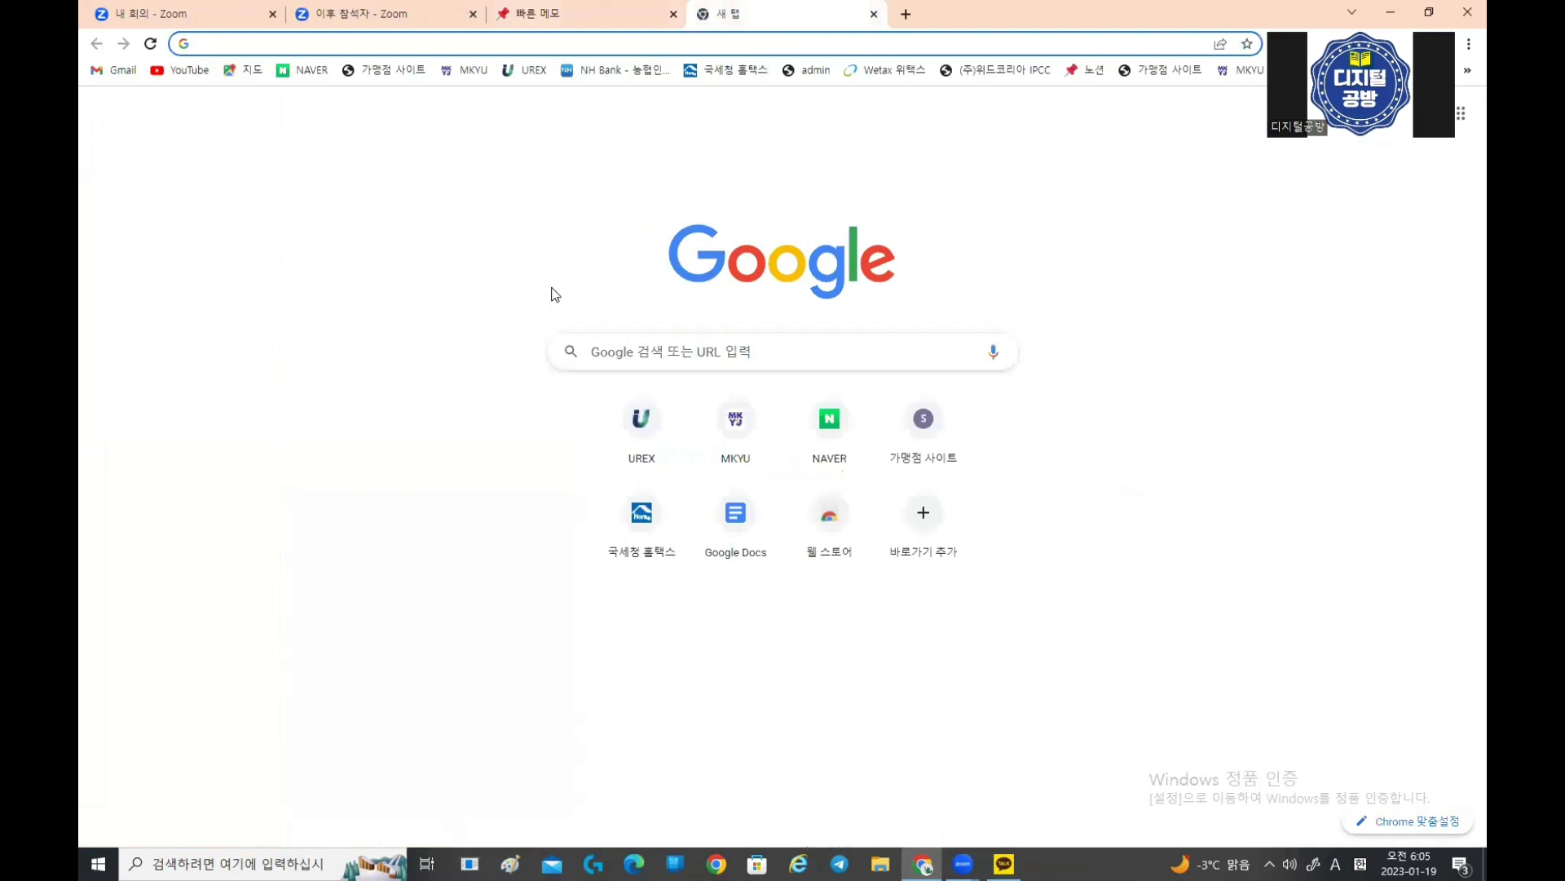
left_click(632, 351)
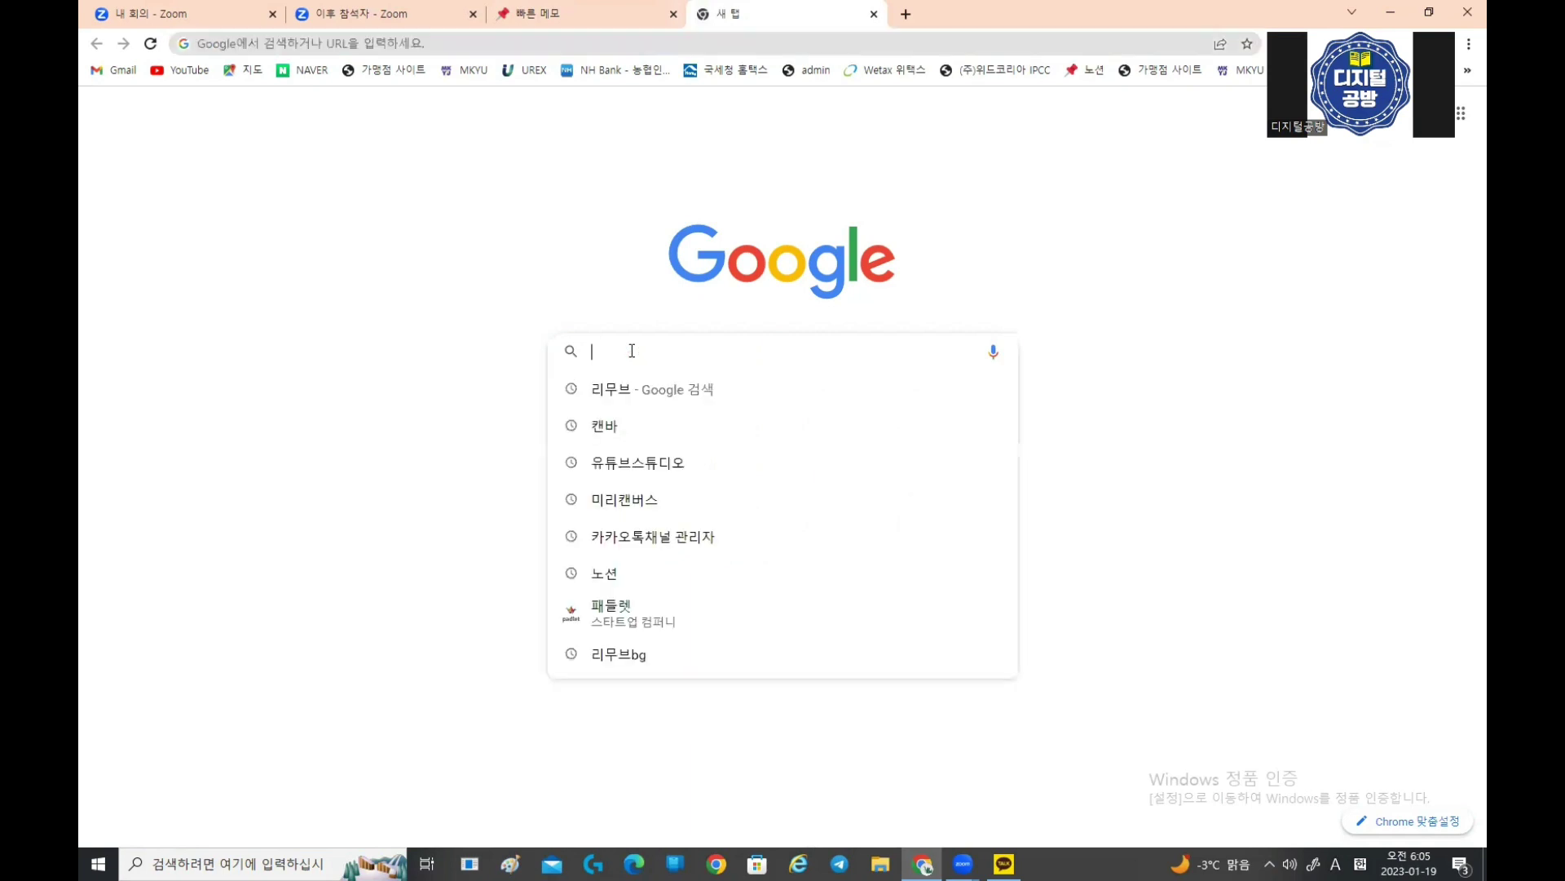
type("s")
key("BackSpace")
key("Hangul")
type("ㄴ")
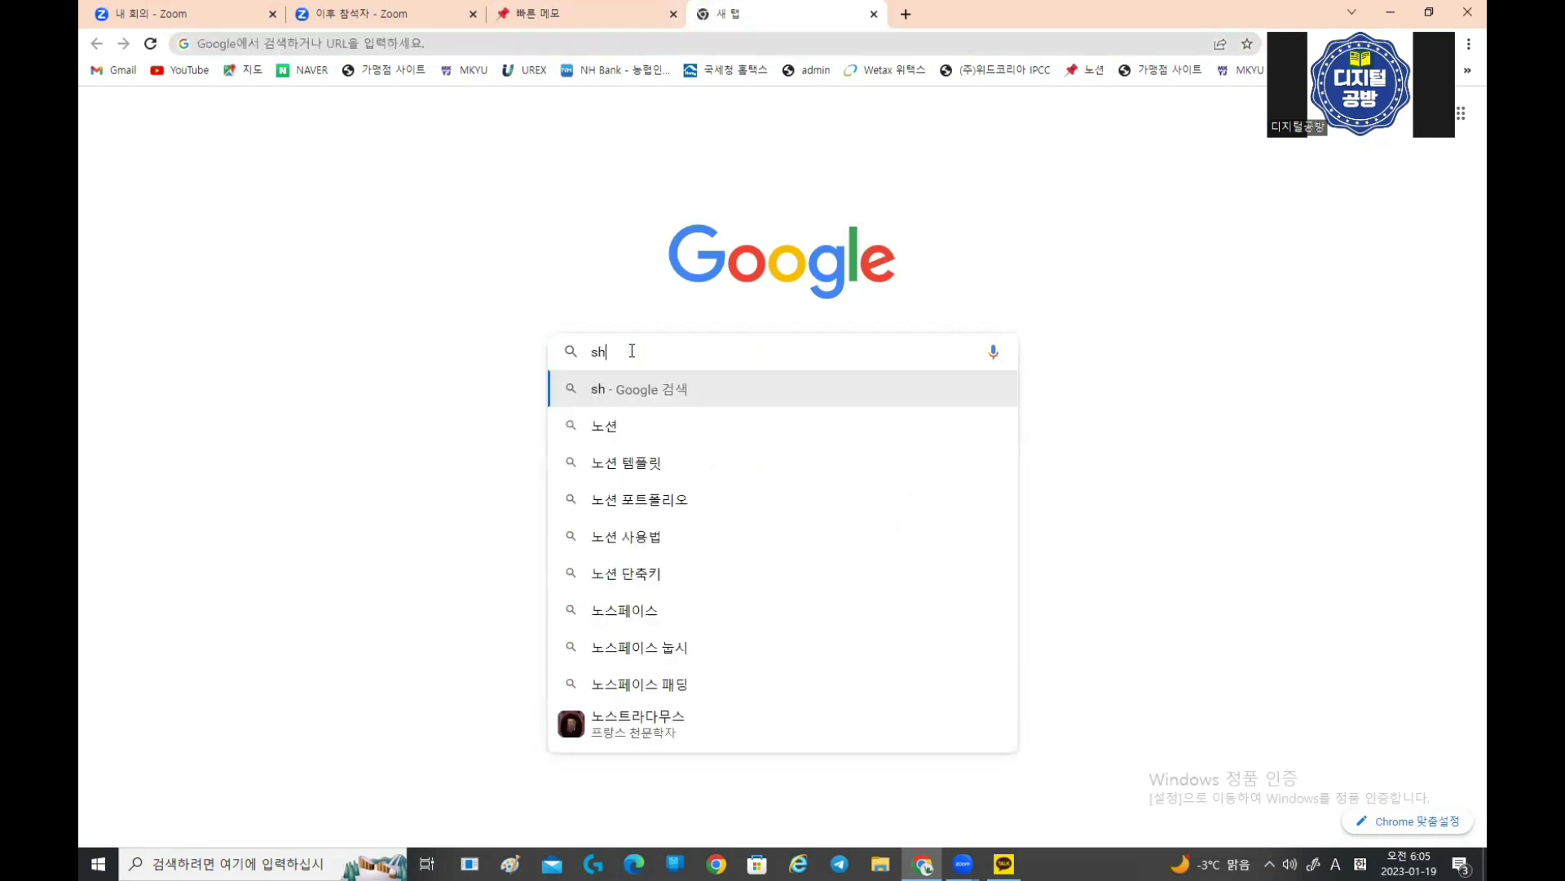
key("BackSpace")
type("노션")
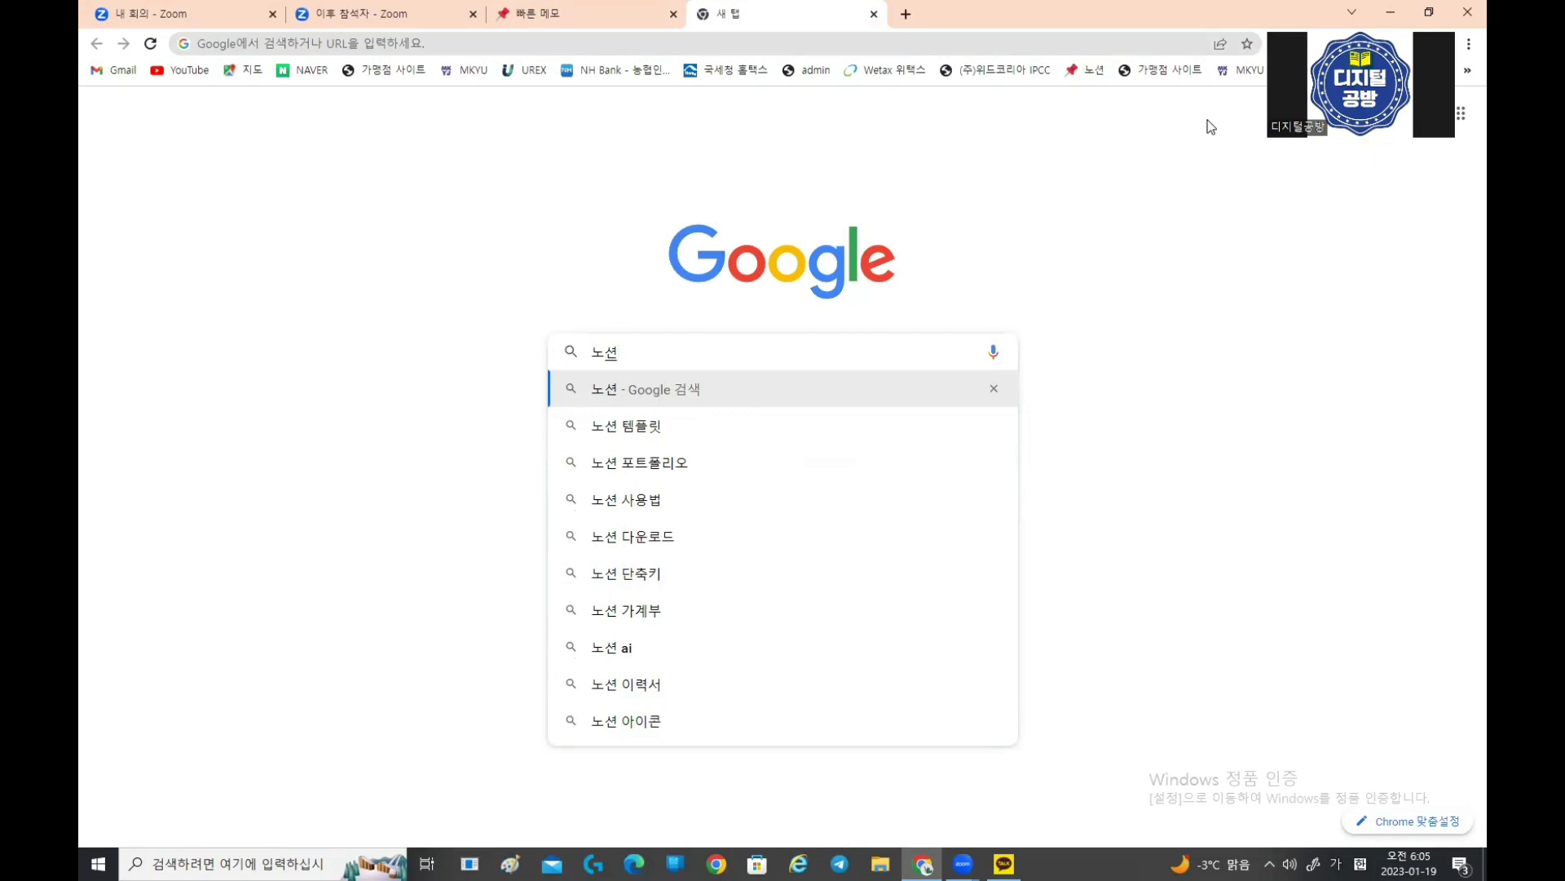
key("Return")
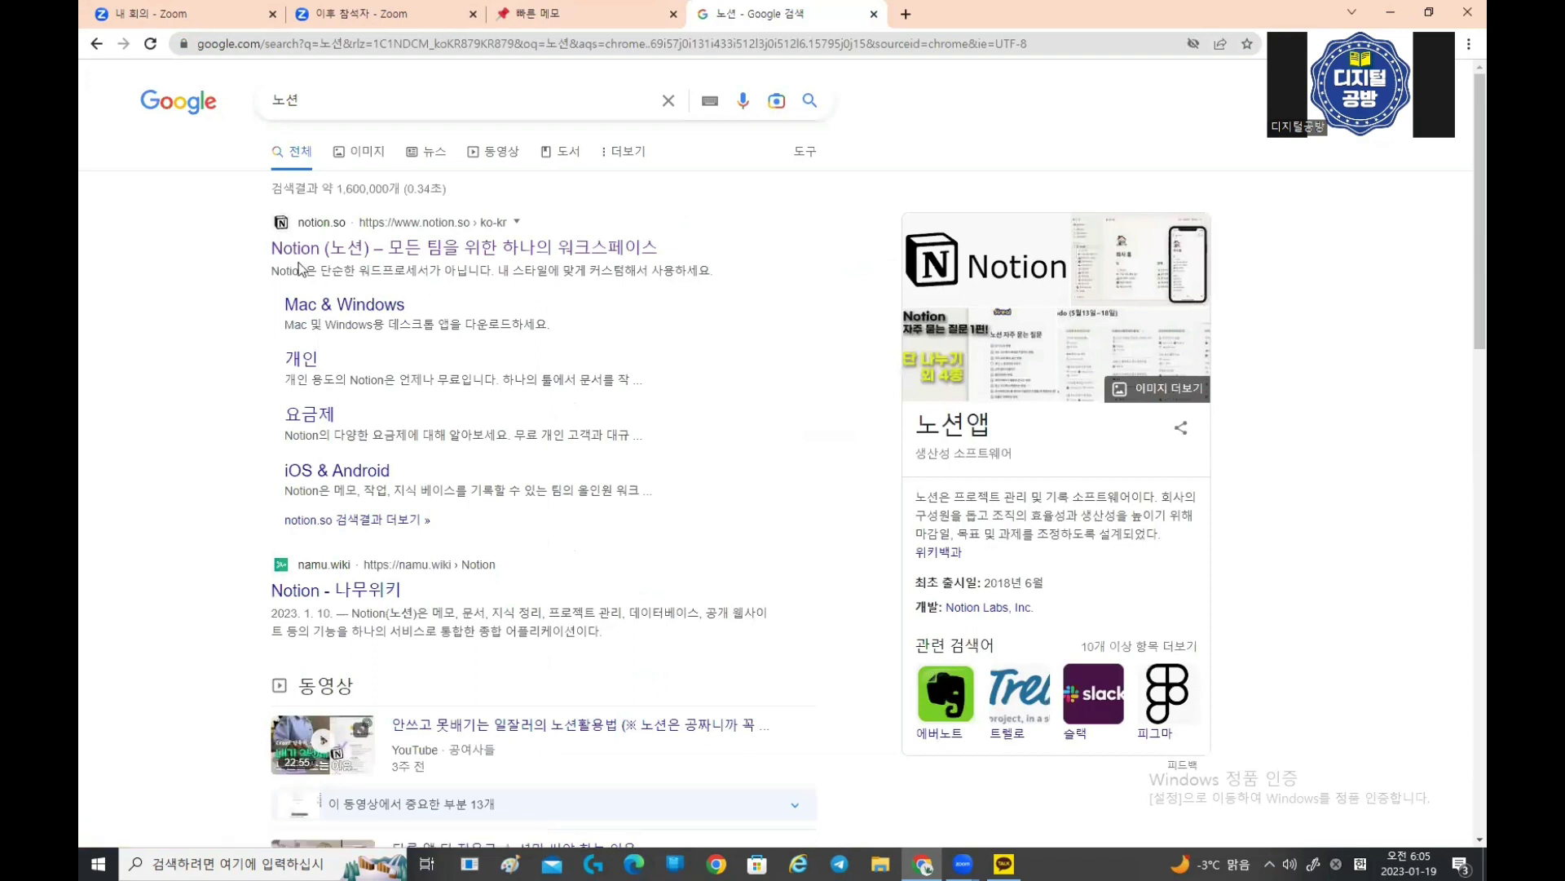
left_click(517, 248)
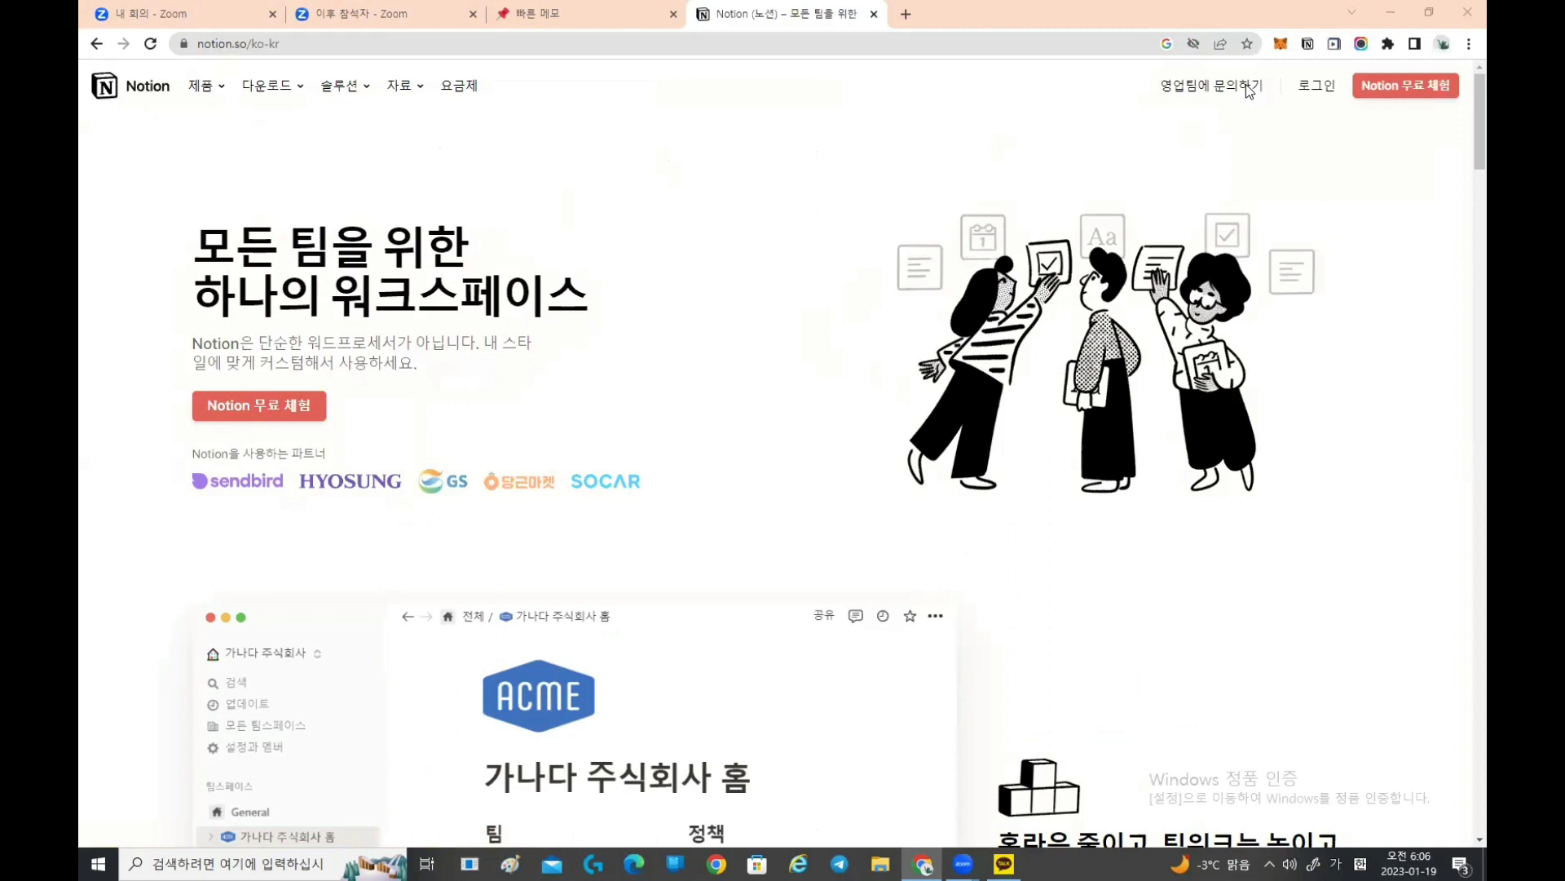
Step: Enter the signed-in Notion workspace from the website and log out of its account
left_click(1322, 96)
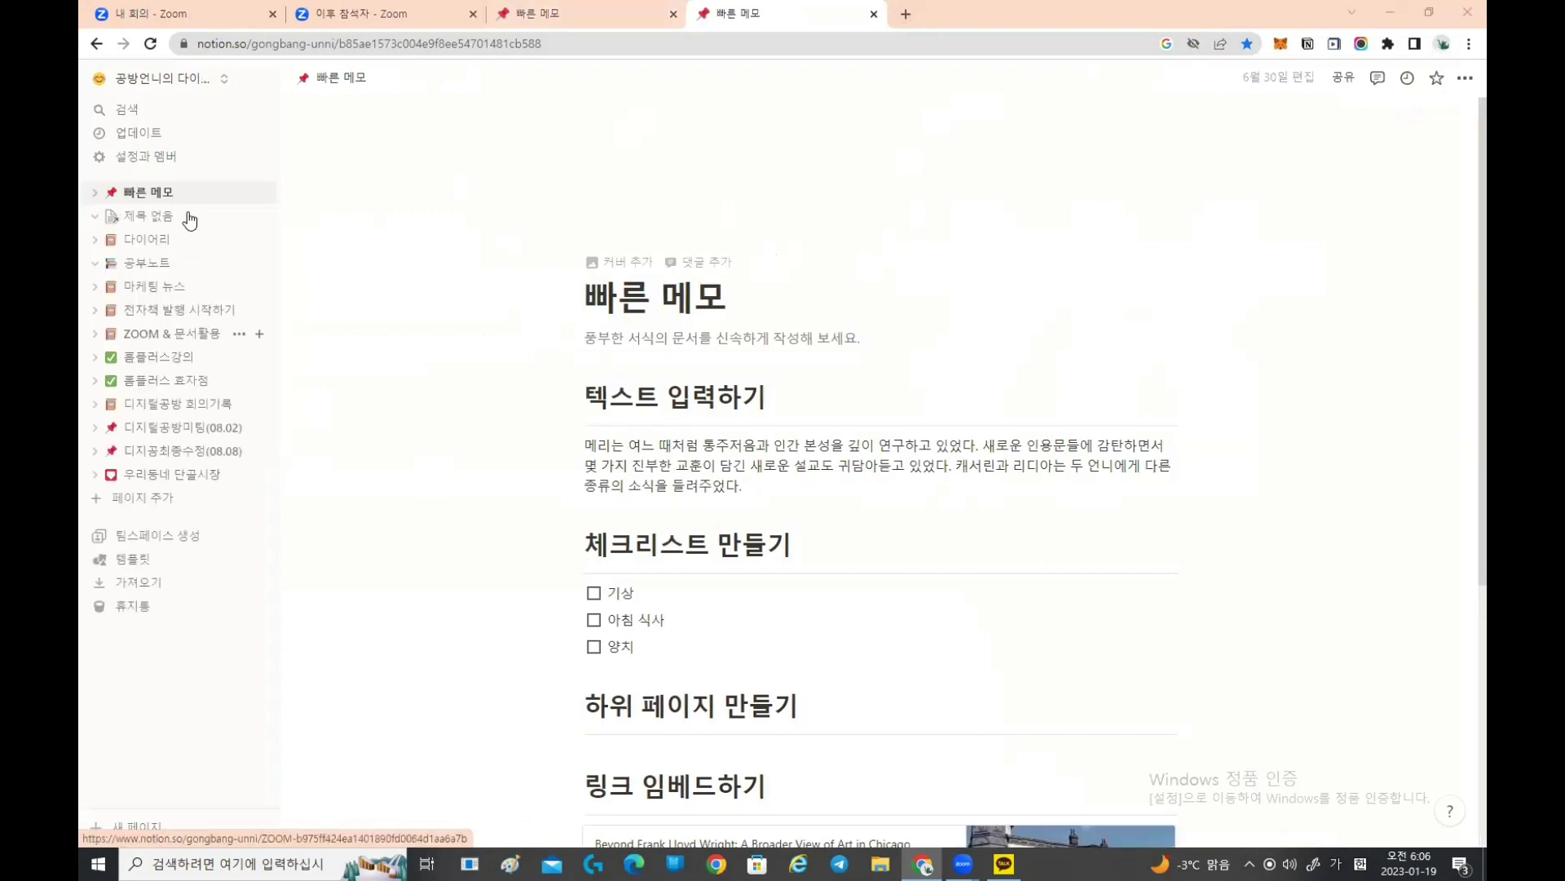
left_click(183, 77)
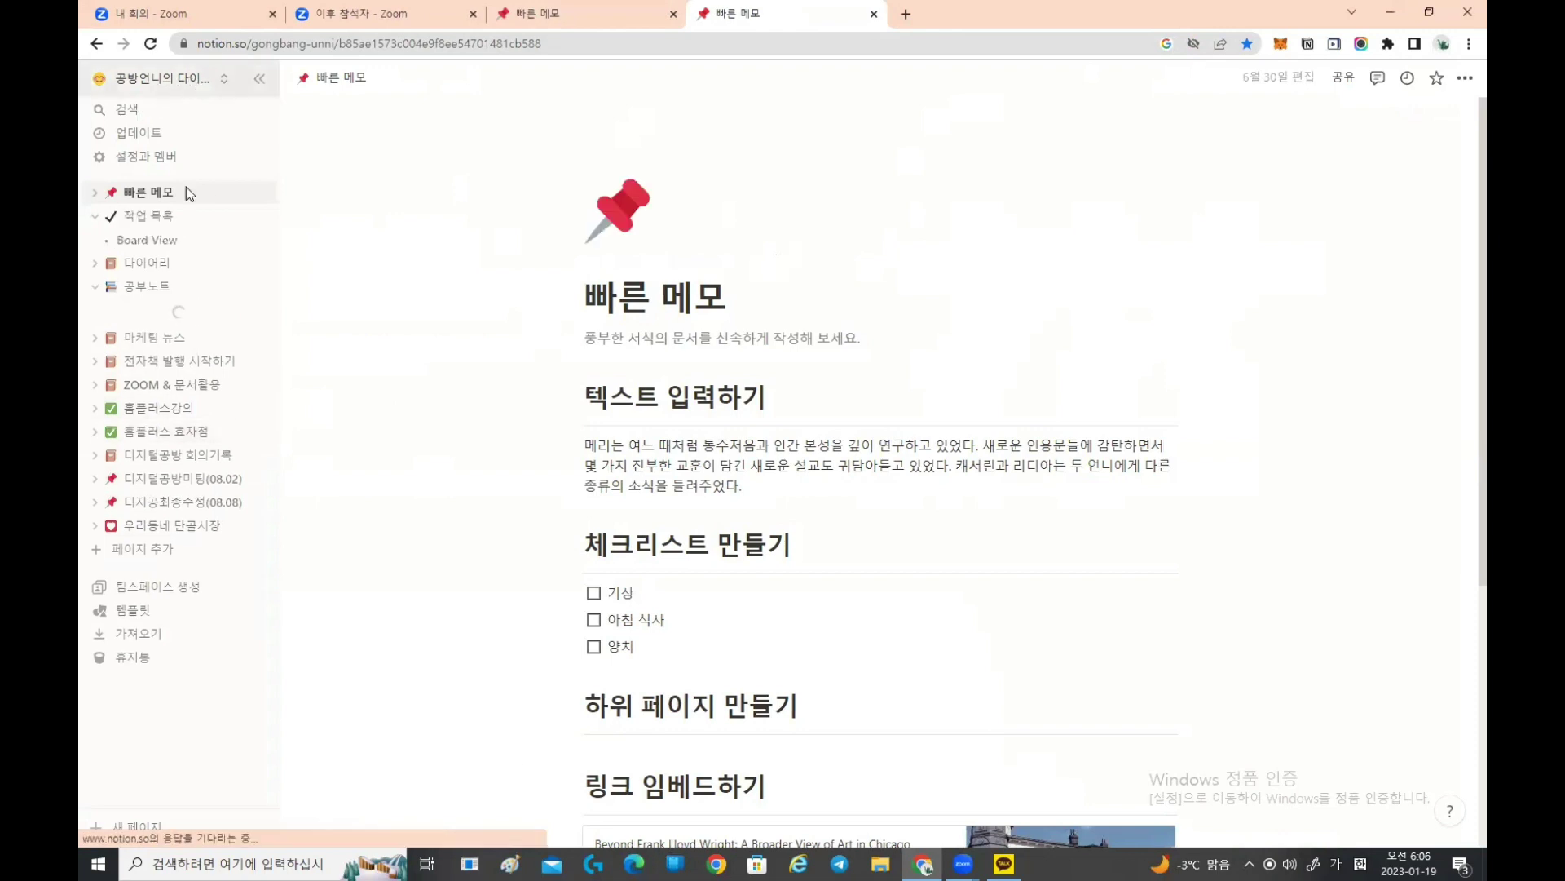
left_click(135, 239)
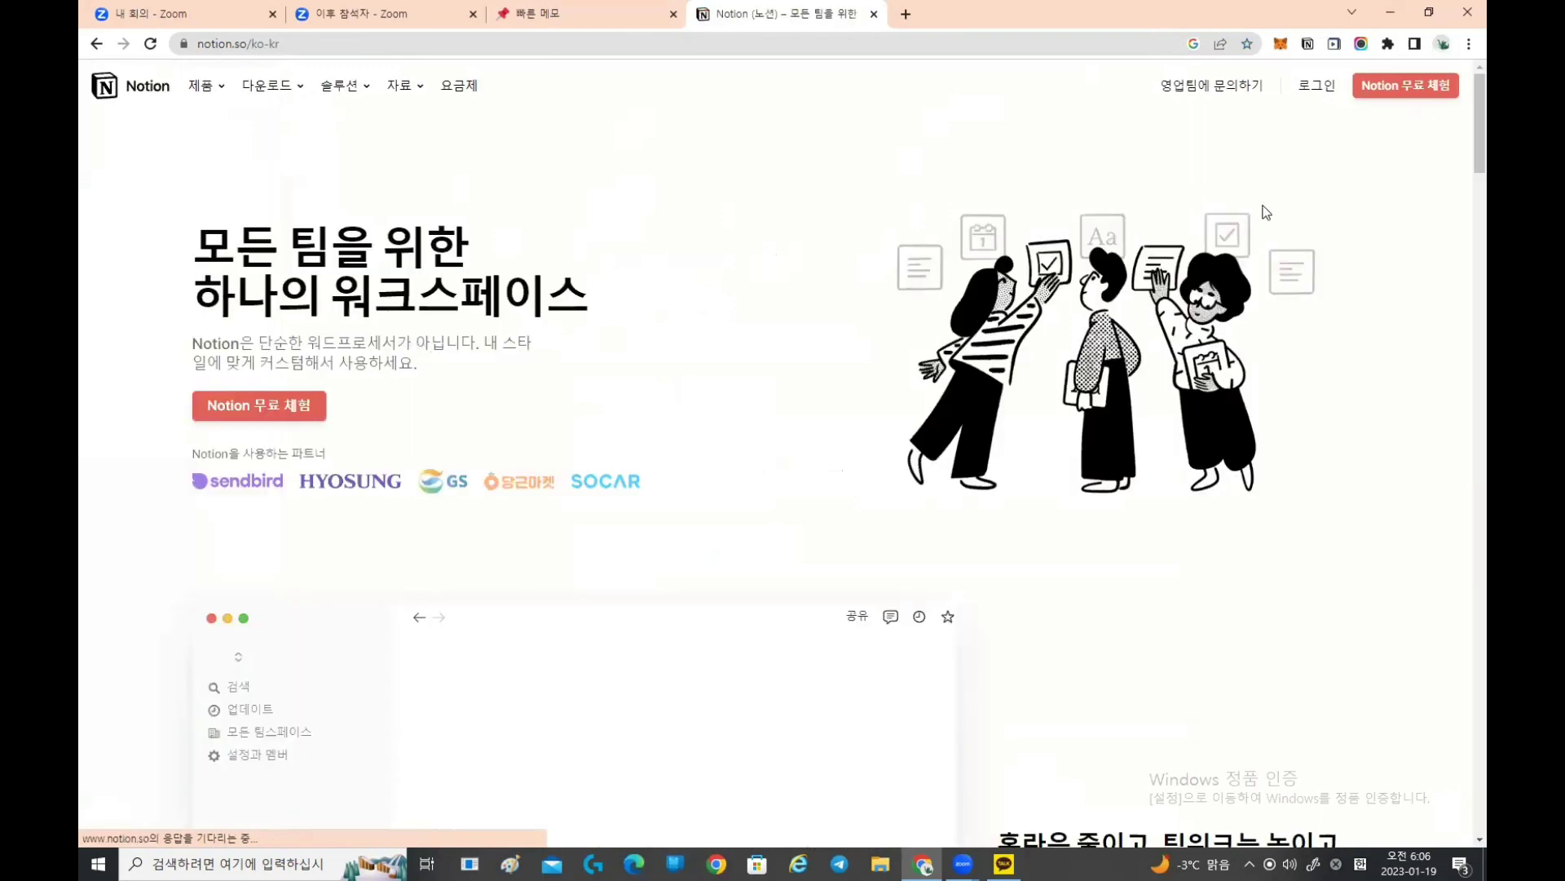
Step: Log in to Notion through Google, choosing the first account listed in the account chooser
left_click(1315, 88)
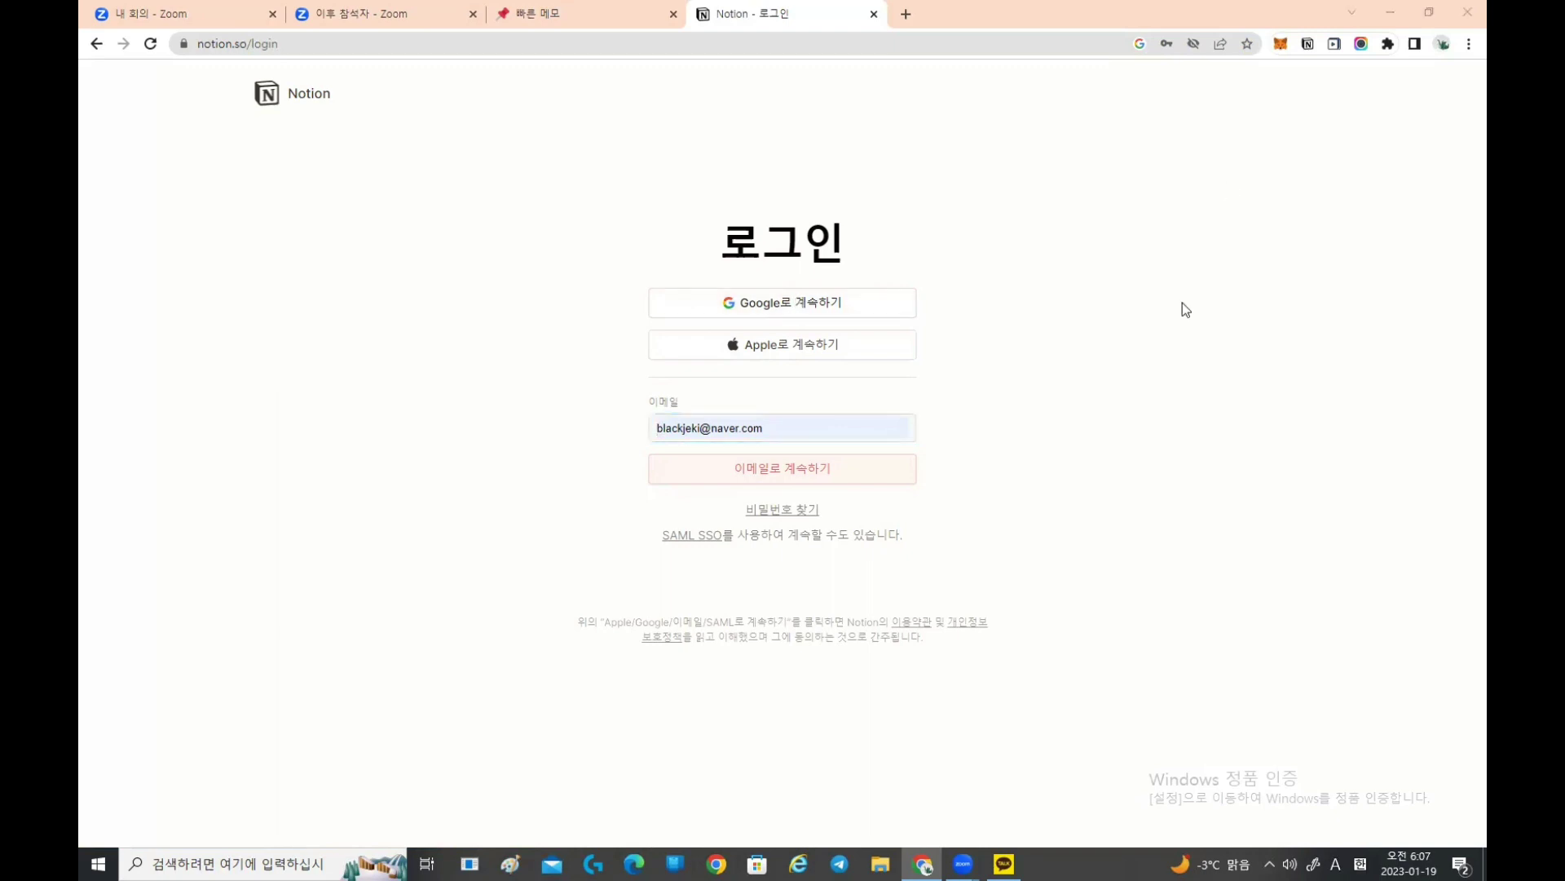
key("Hangul")
left_click(773, 303)
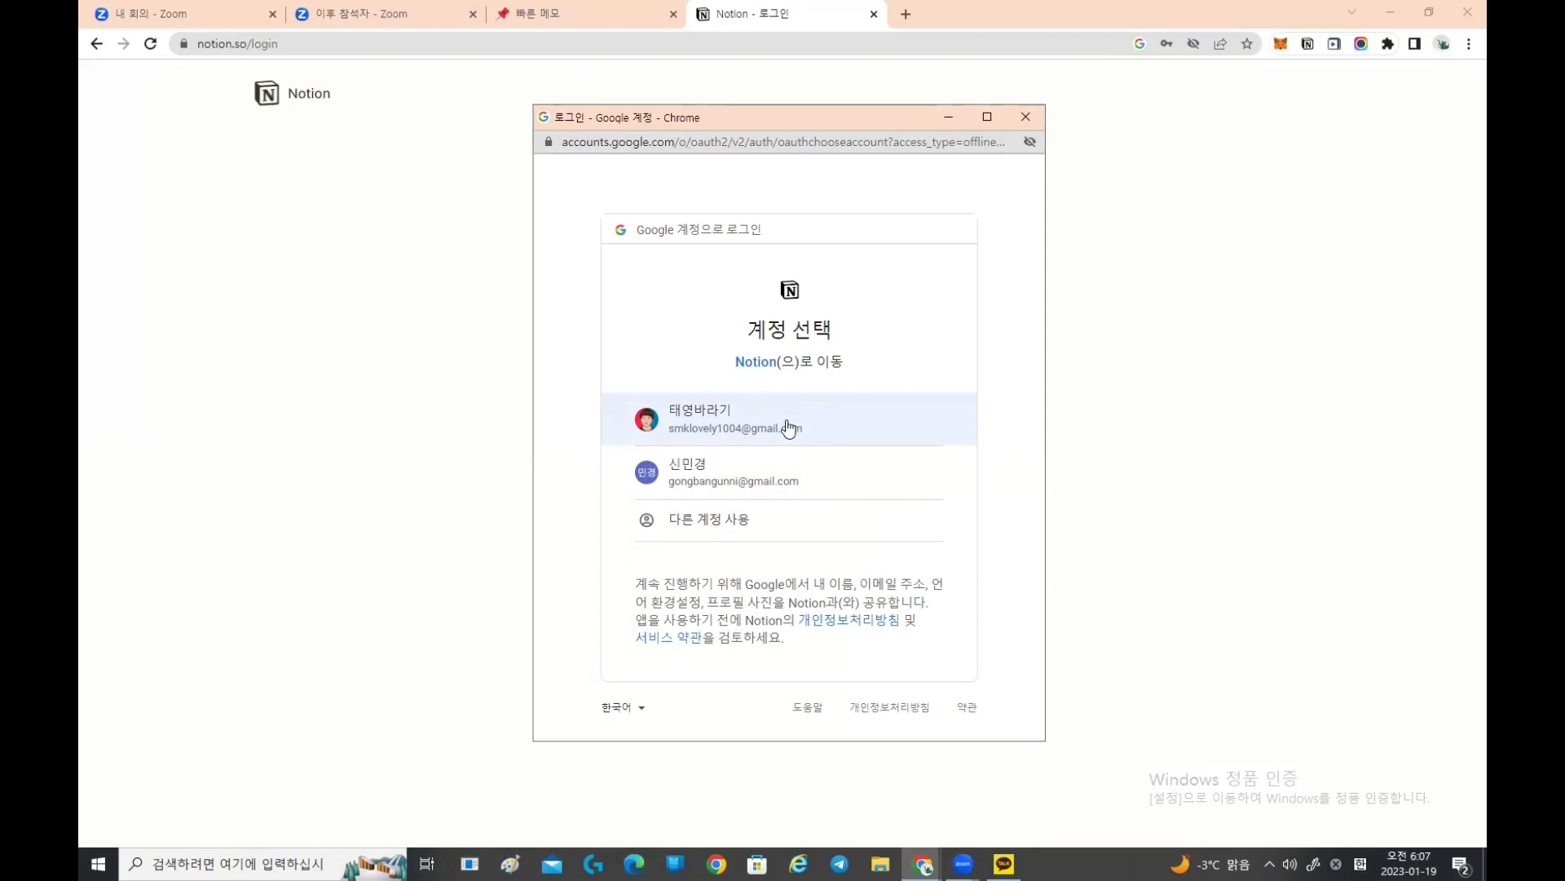
left_click(730, 429)
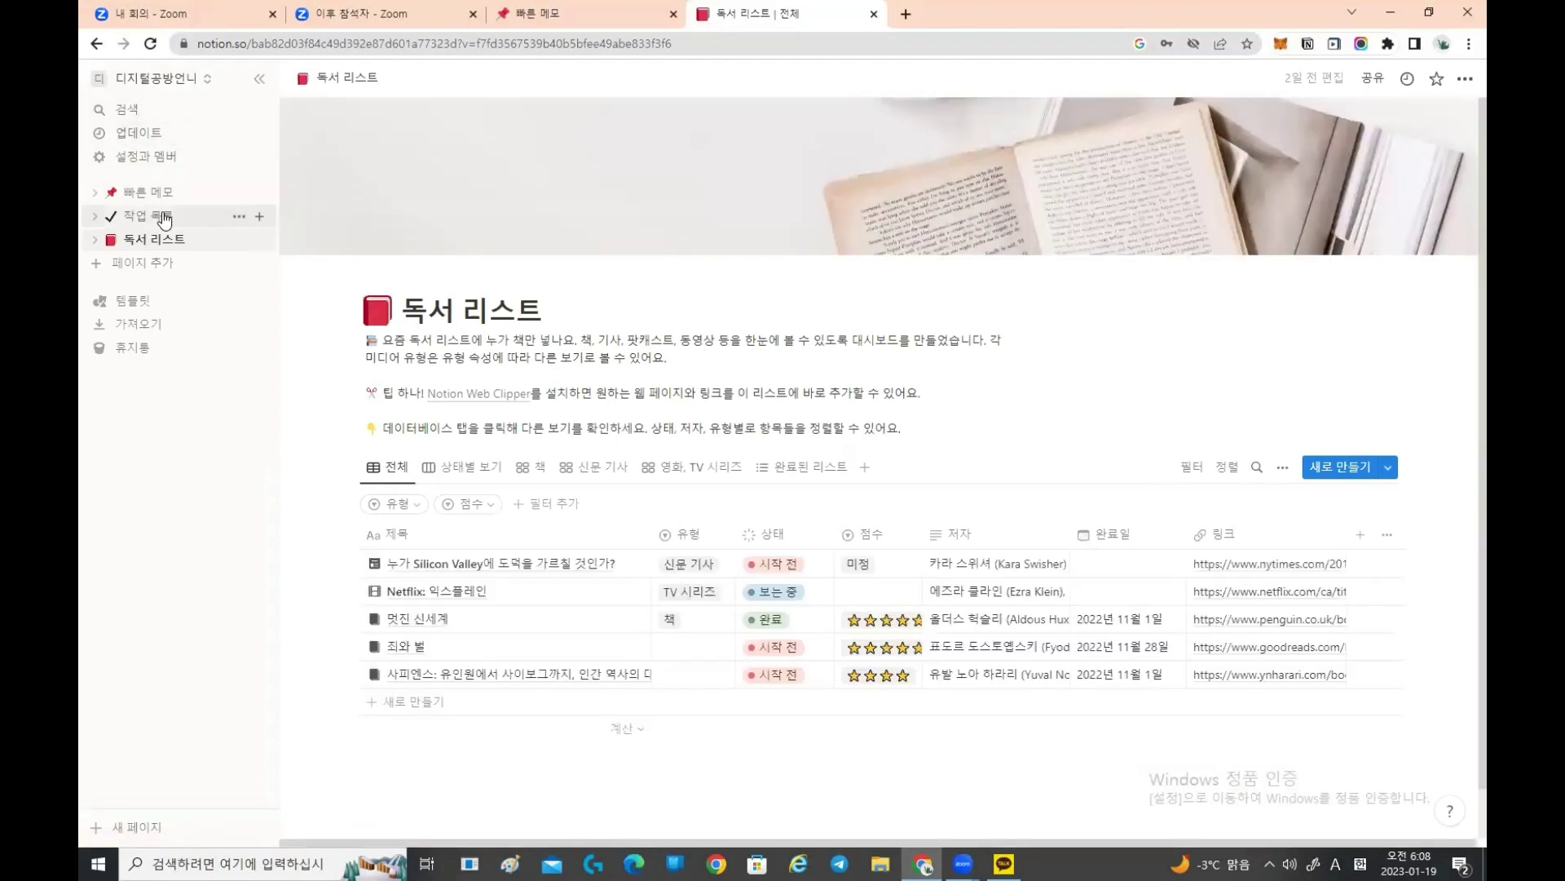
left_click(135, 110)
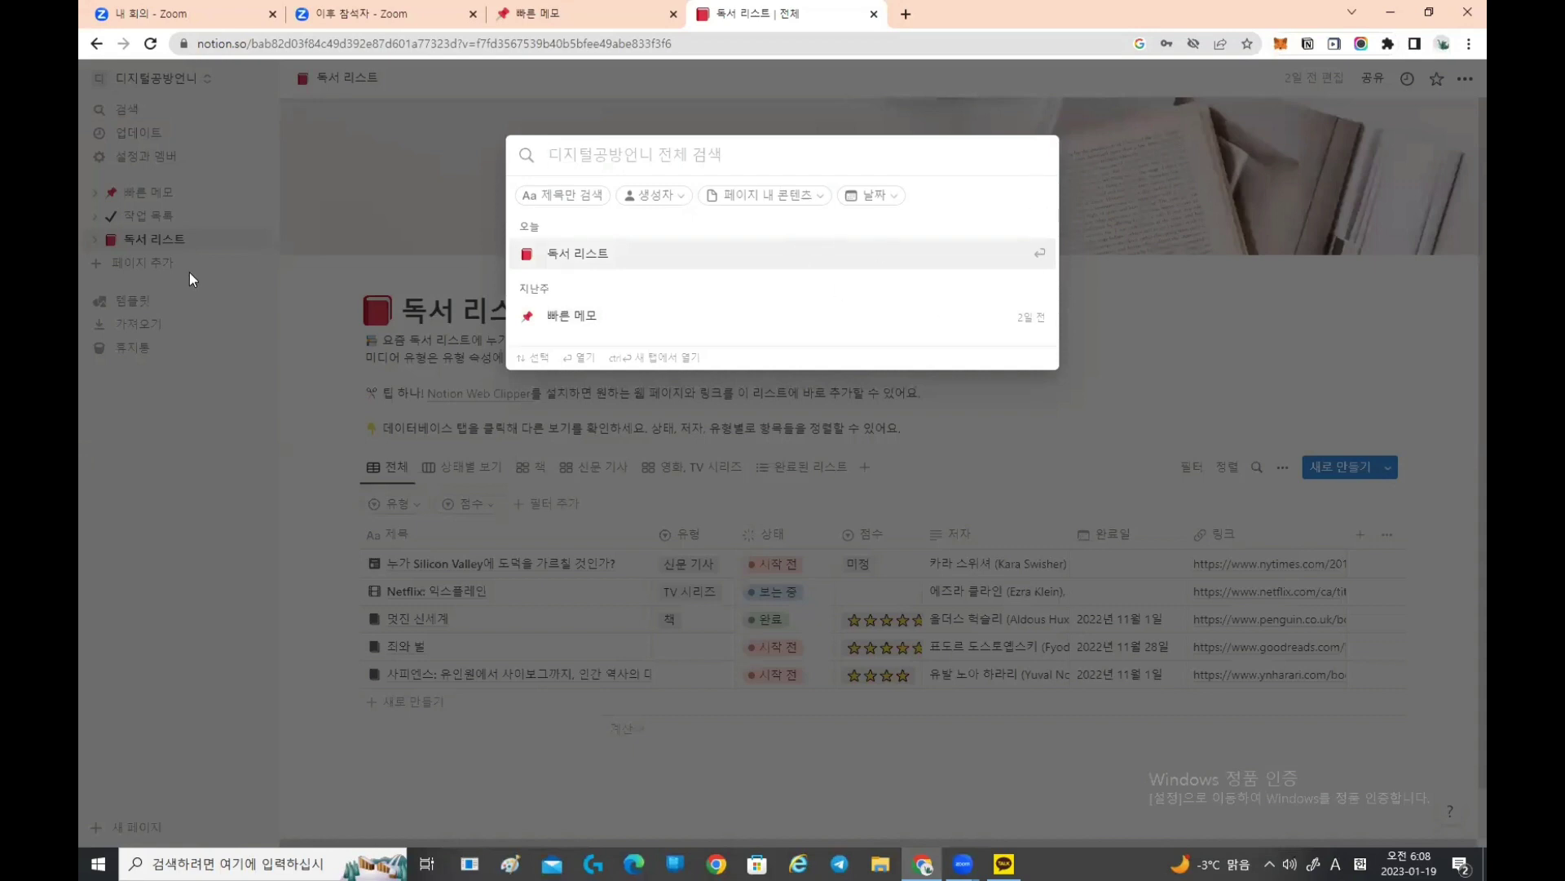
right_click(167, 240)
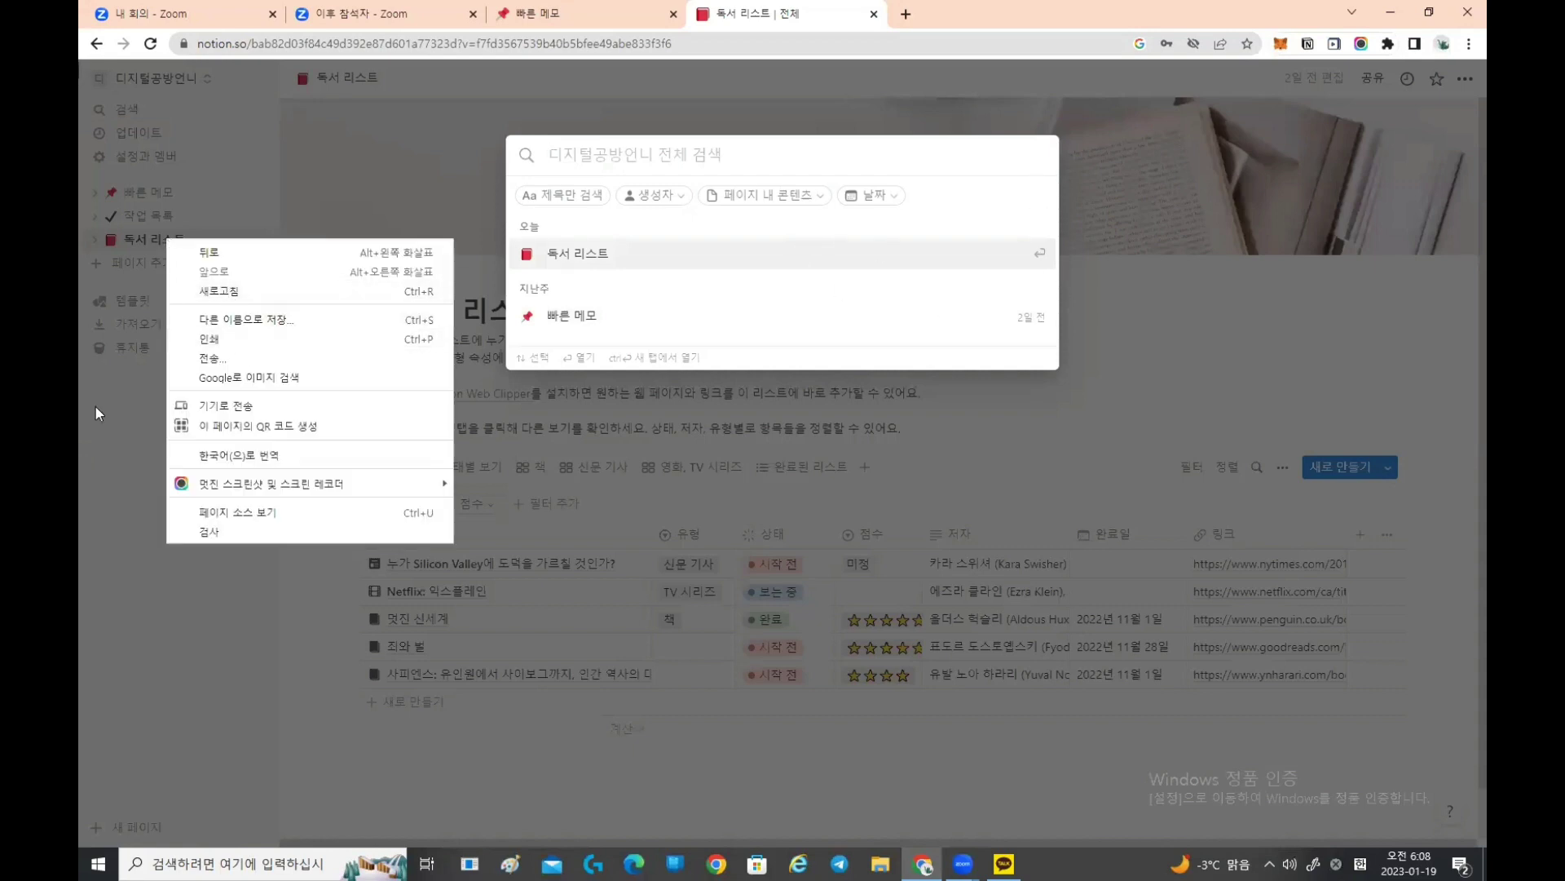
left_click(95, 407)
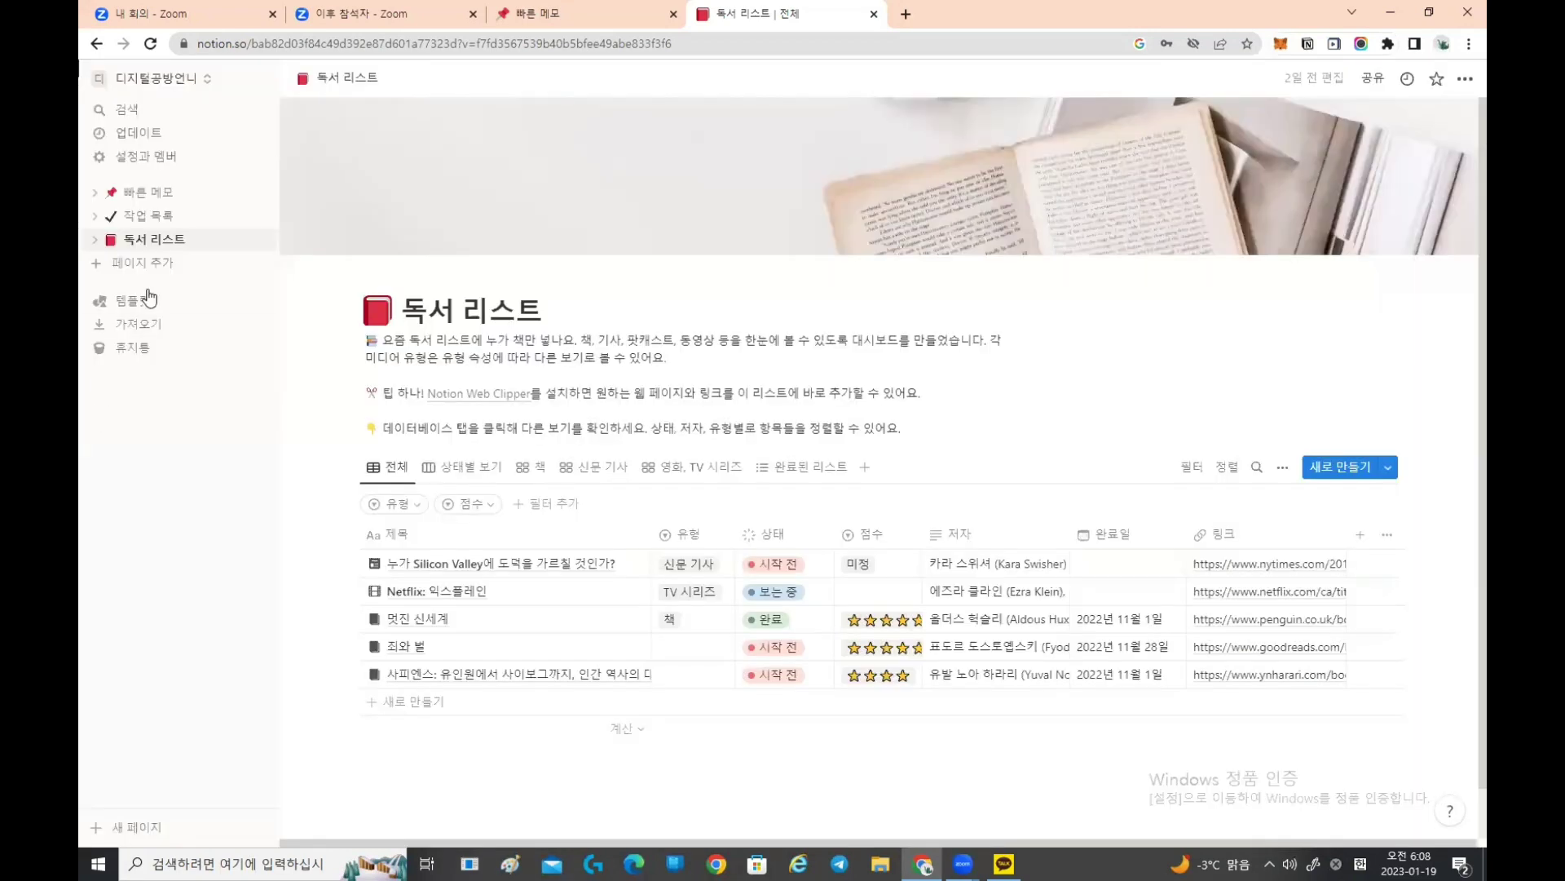
Step: Delete the 독서 리스트 page from the workspace
left_click(238, 240)
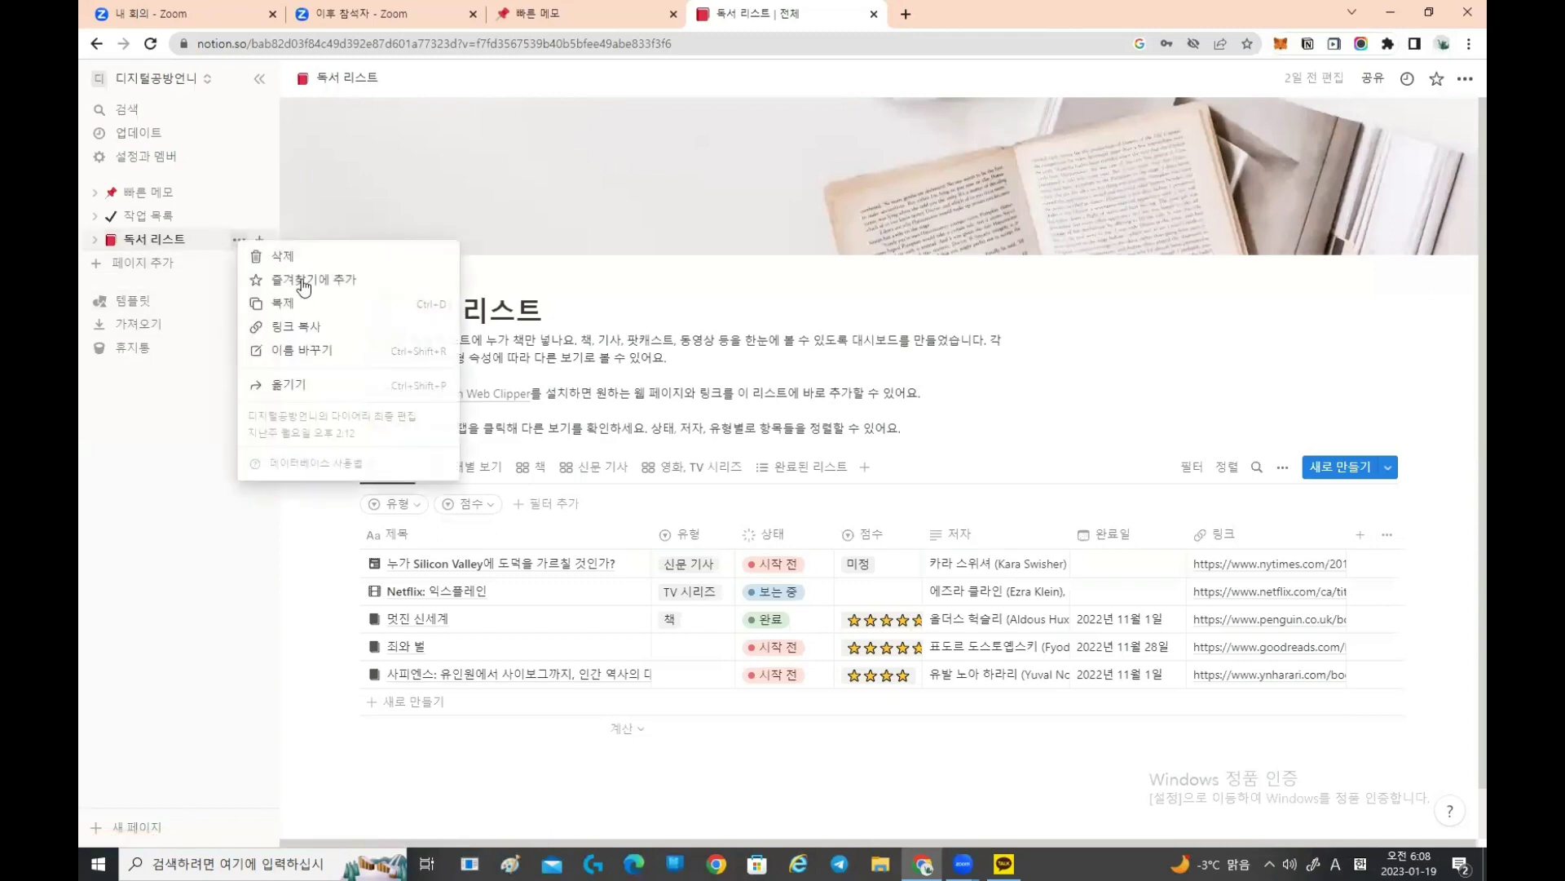
left_click(282, 256)
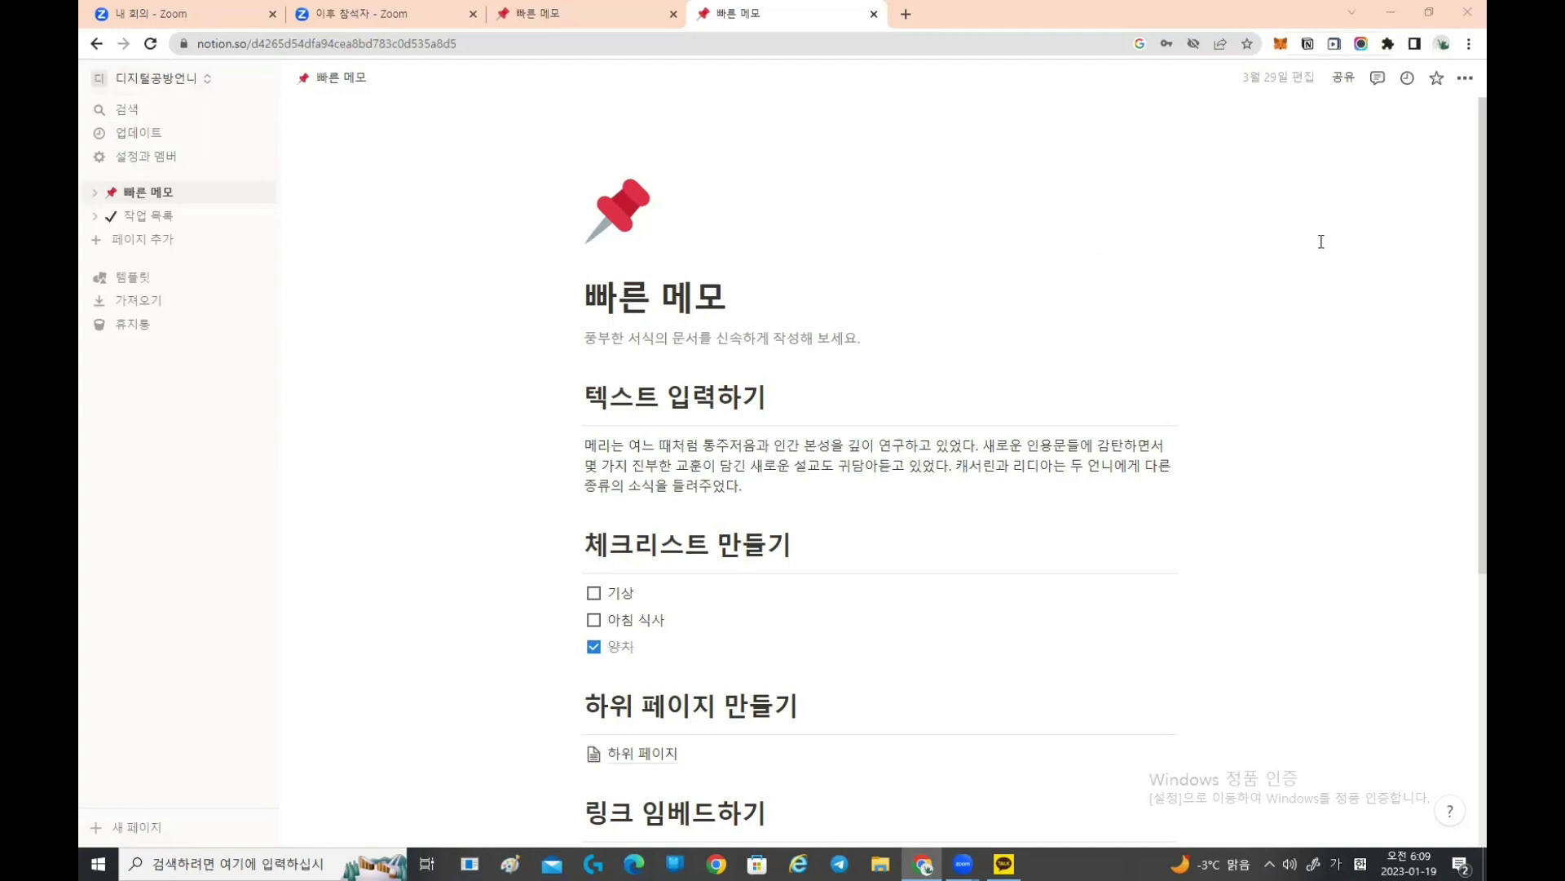
key("Hangul")
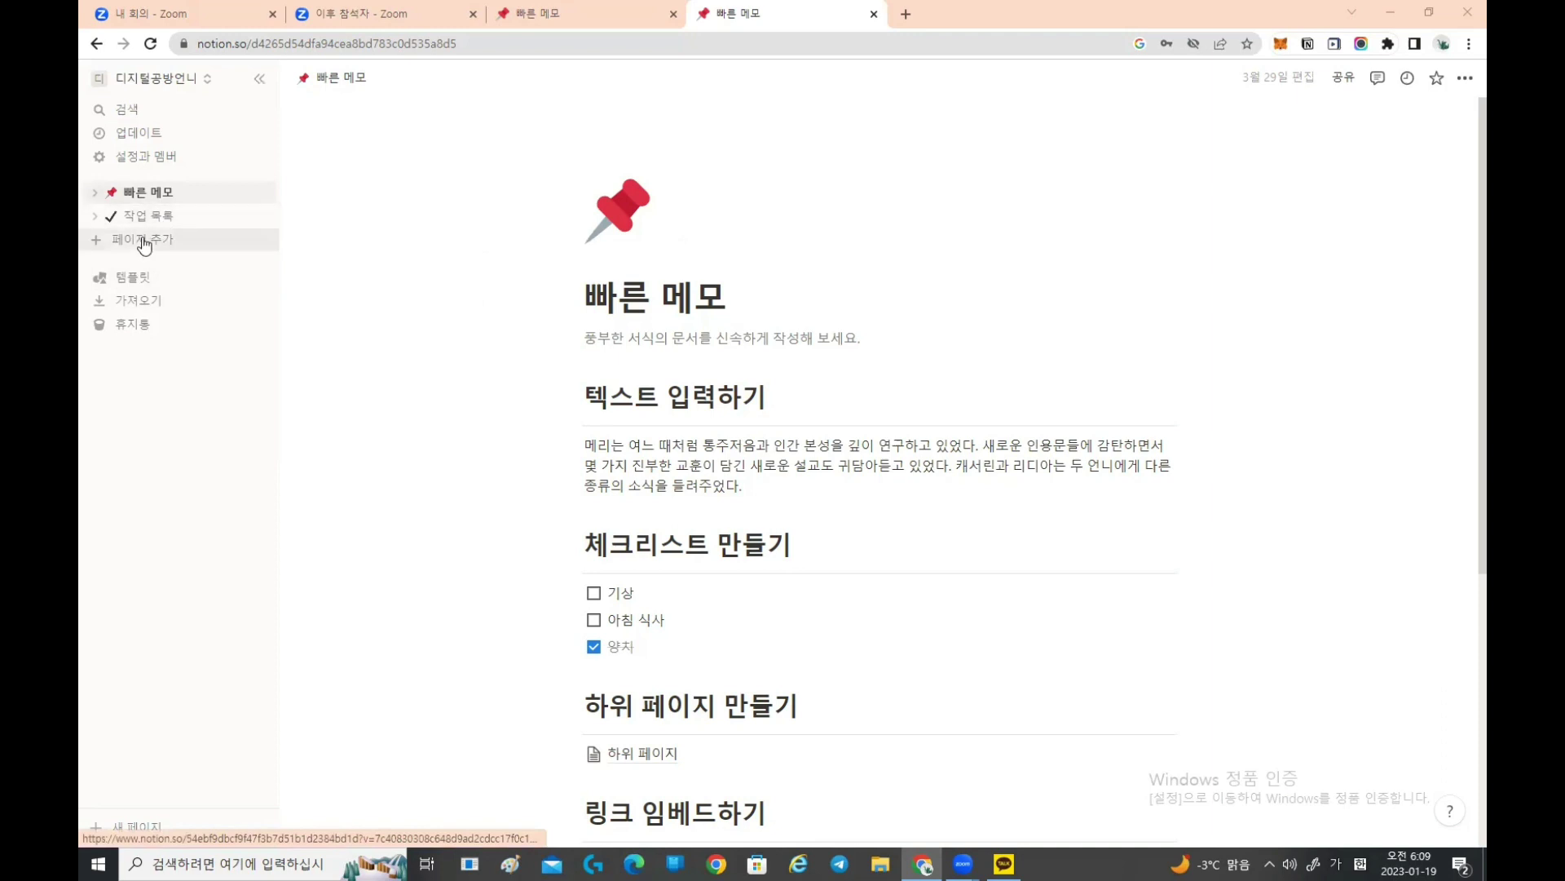
Step: View the workspace switcher and the account's options for creating or joining a workspace, then close them
left_click(166, 85)
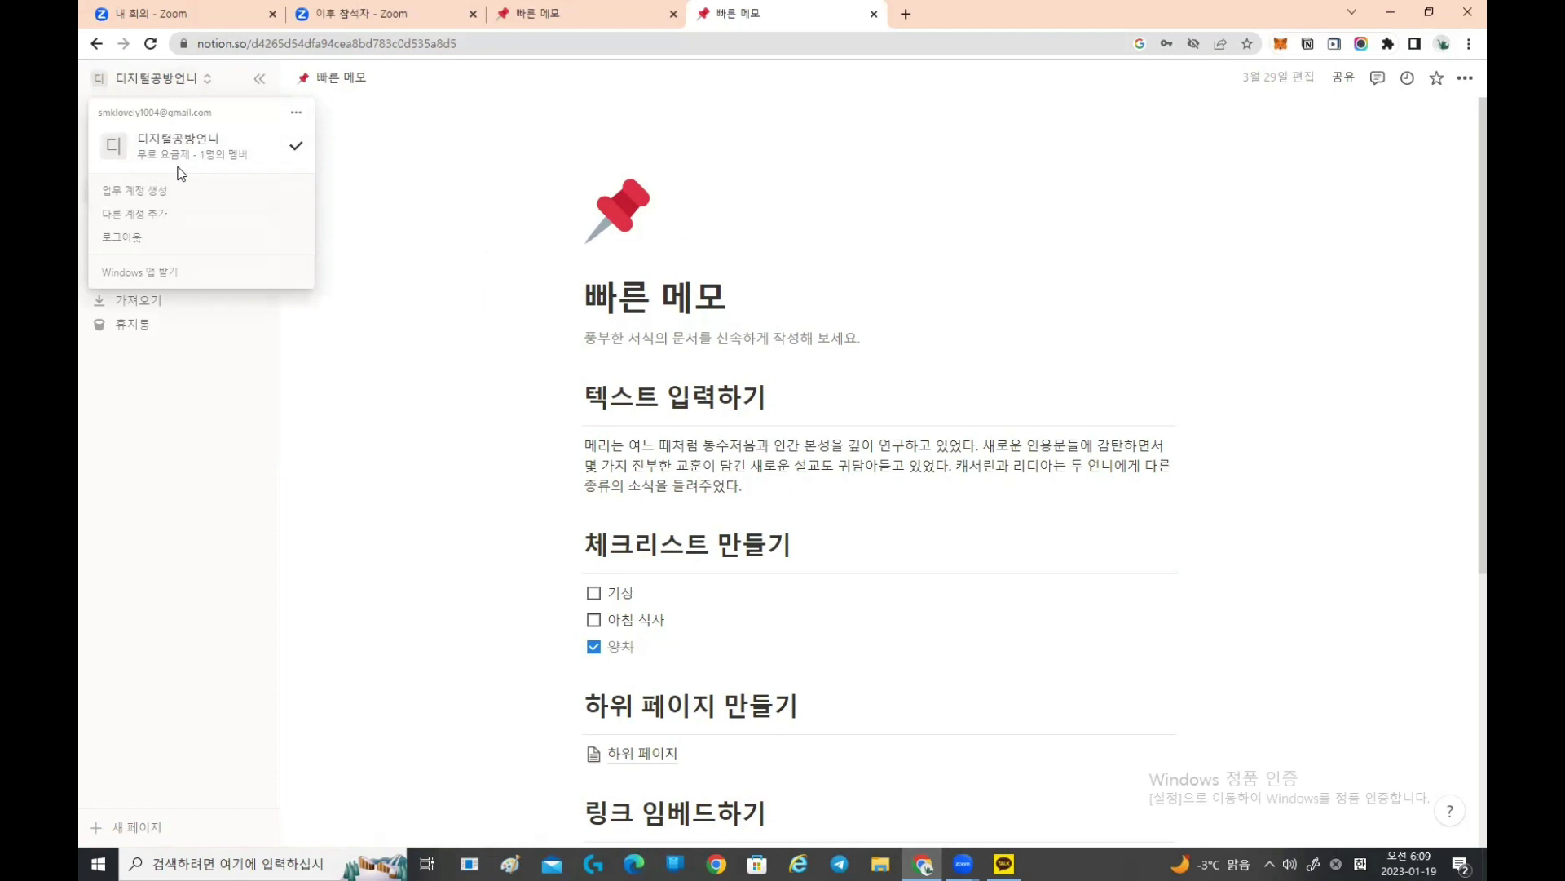
left_click(297, 115)
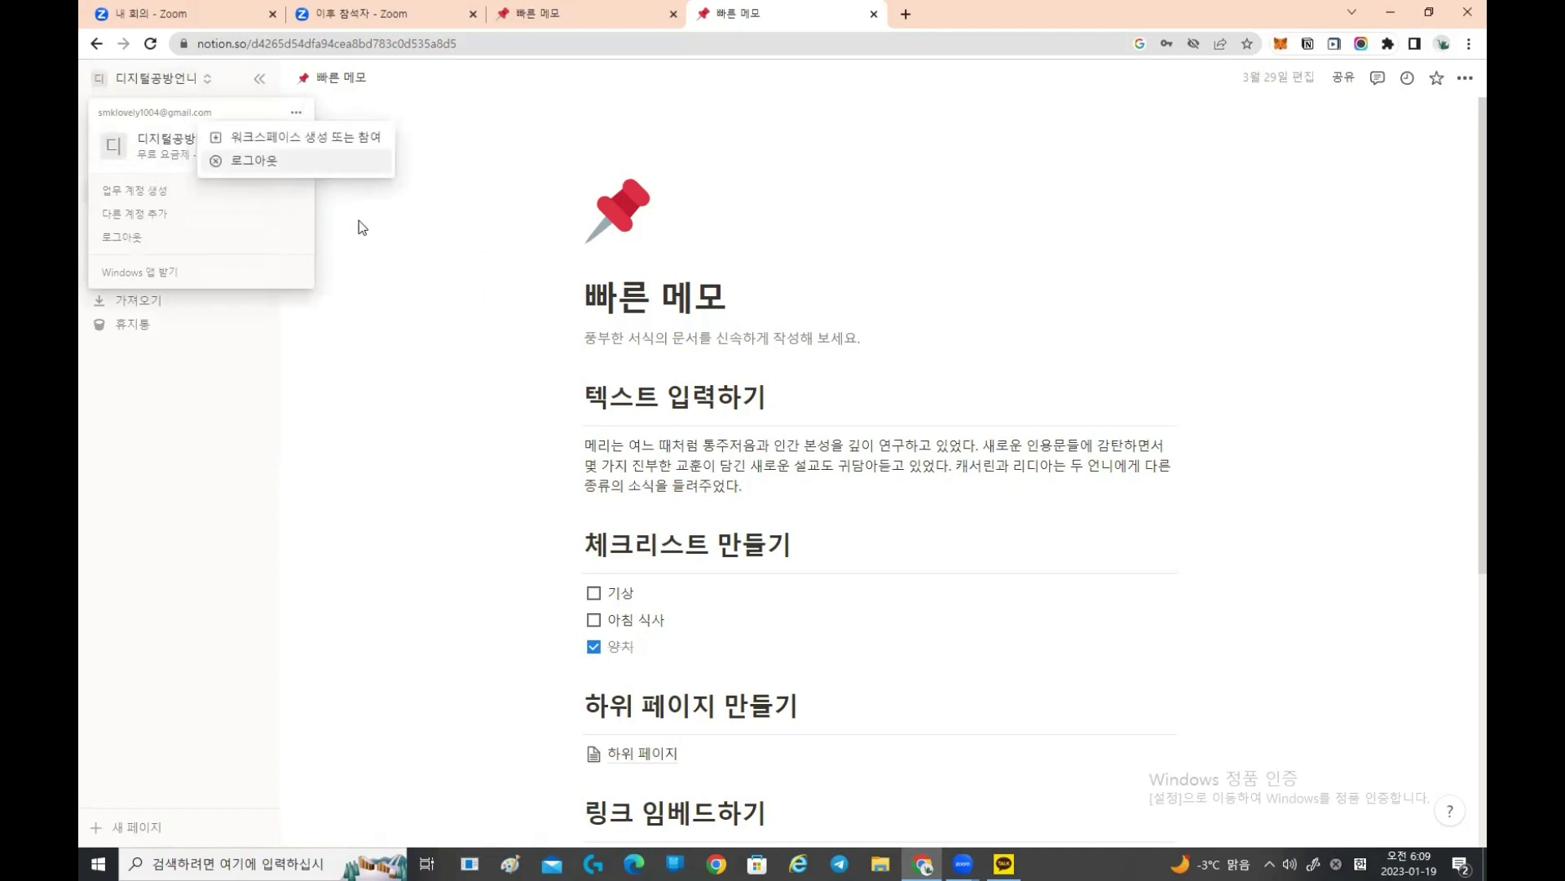
left_click(187, 151)
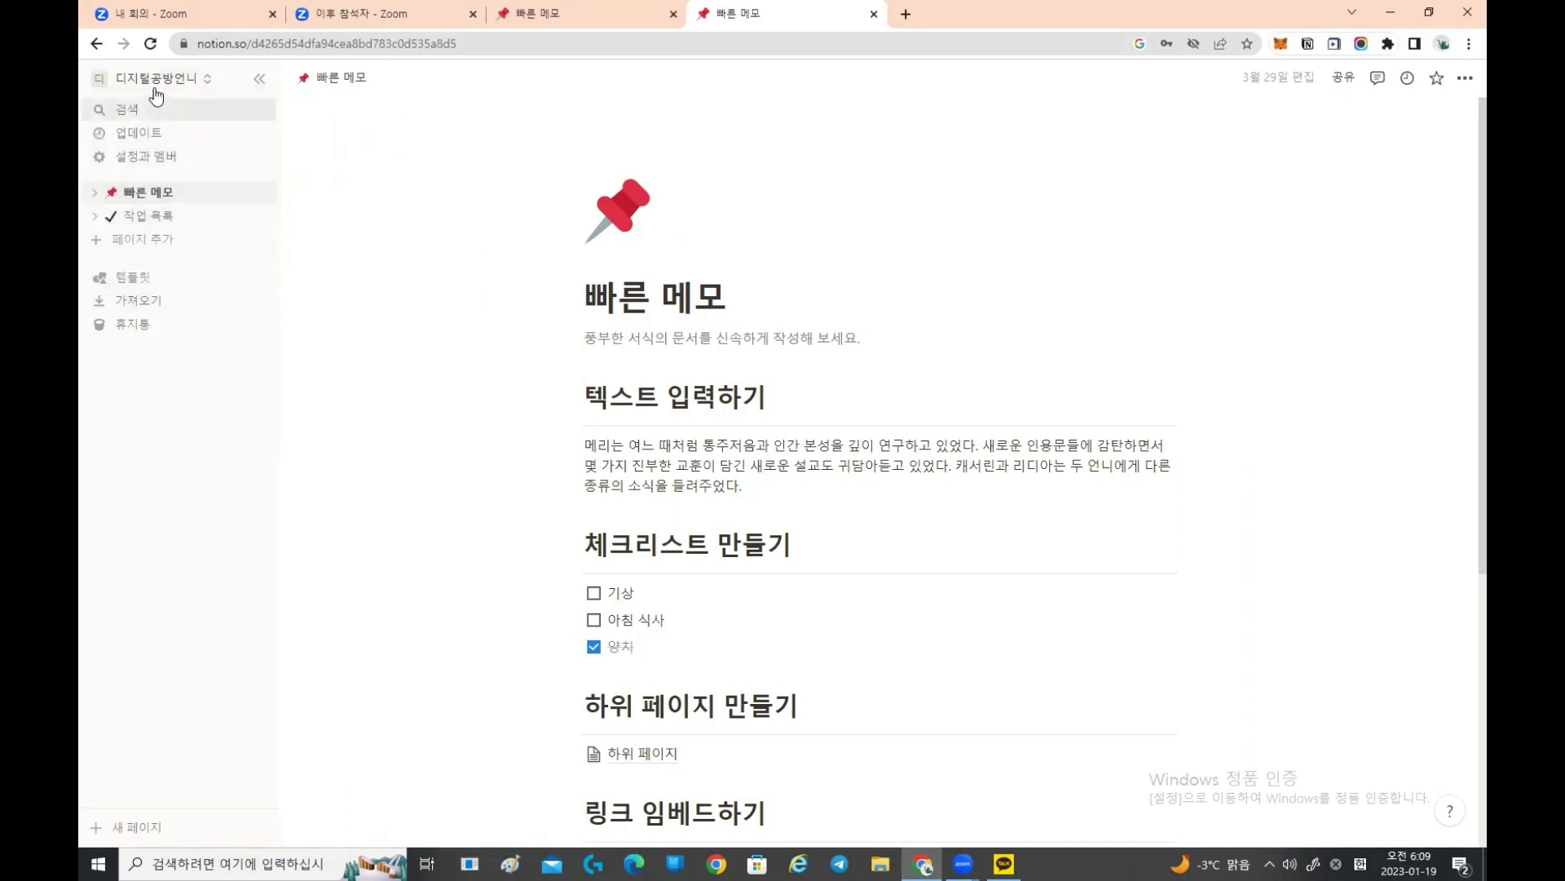
Step: View the workspace switcher and the workspace name field in the workspace settings, then close the settings
left_click(159, 77)
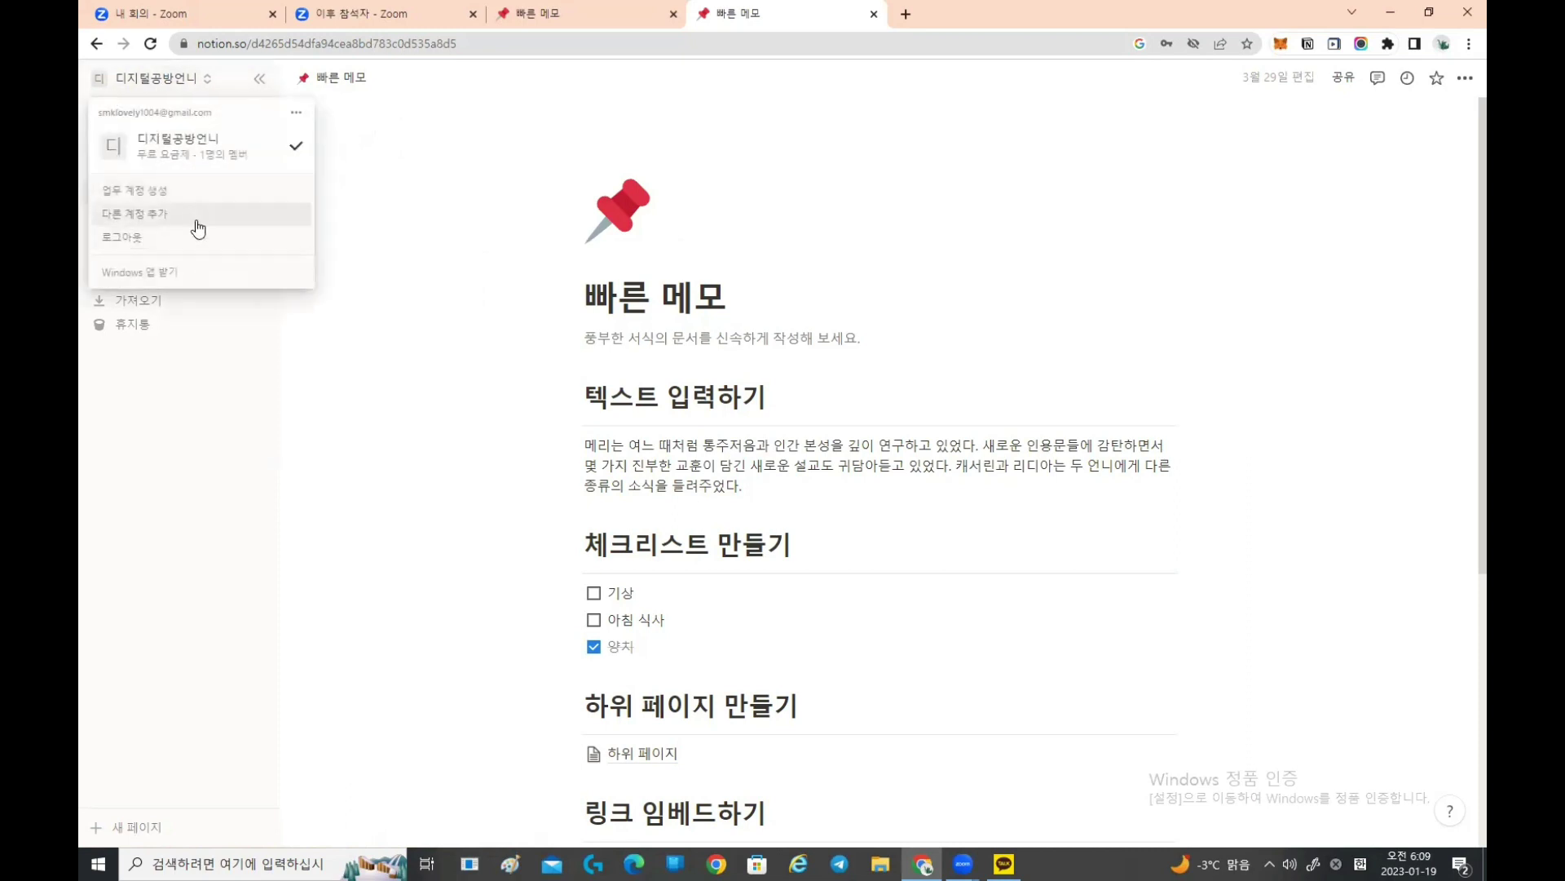
left_click(245, 145)
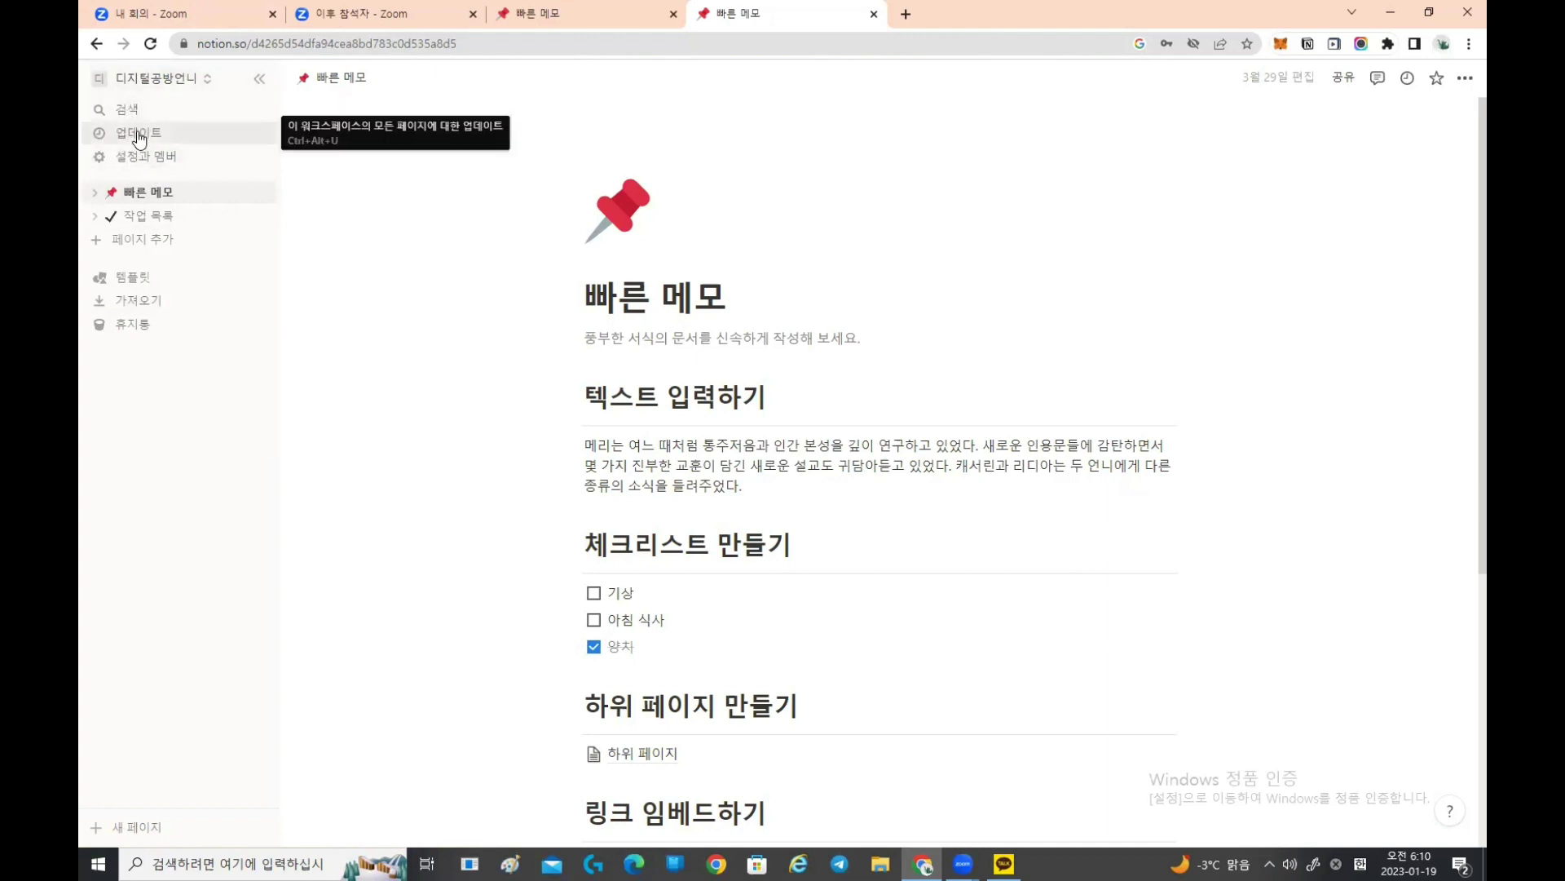
left_click(141, 164)
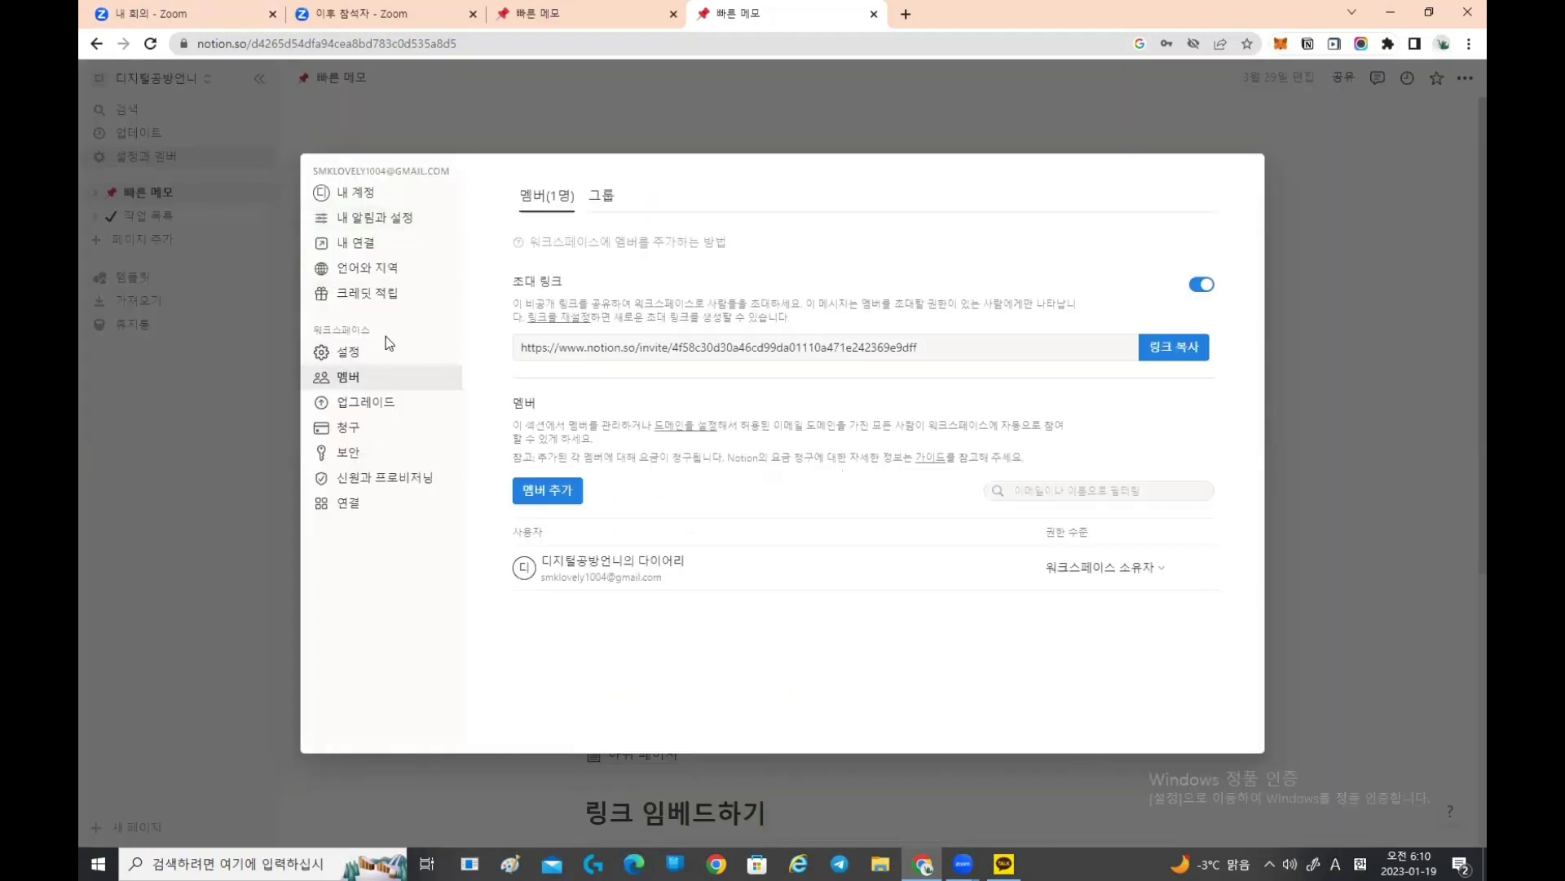
left_click(348, 359)
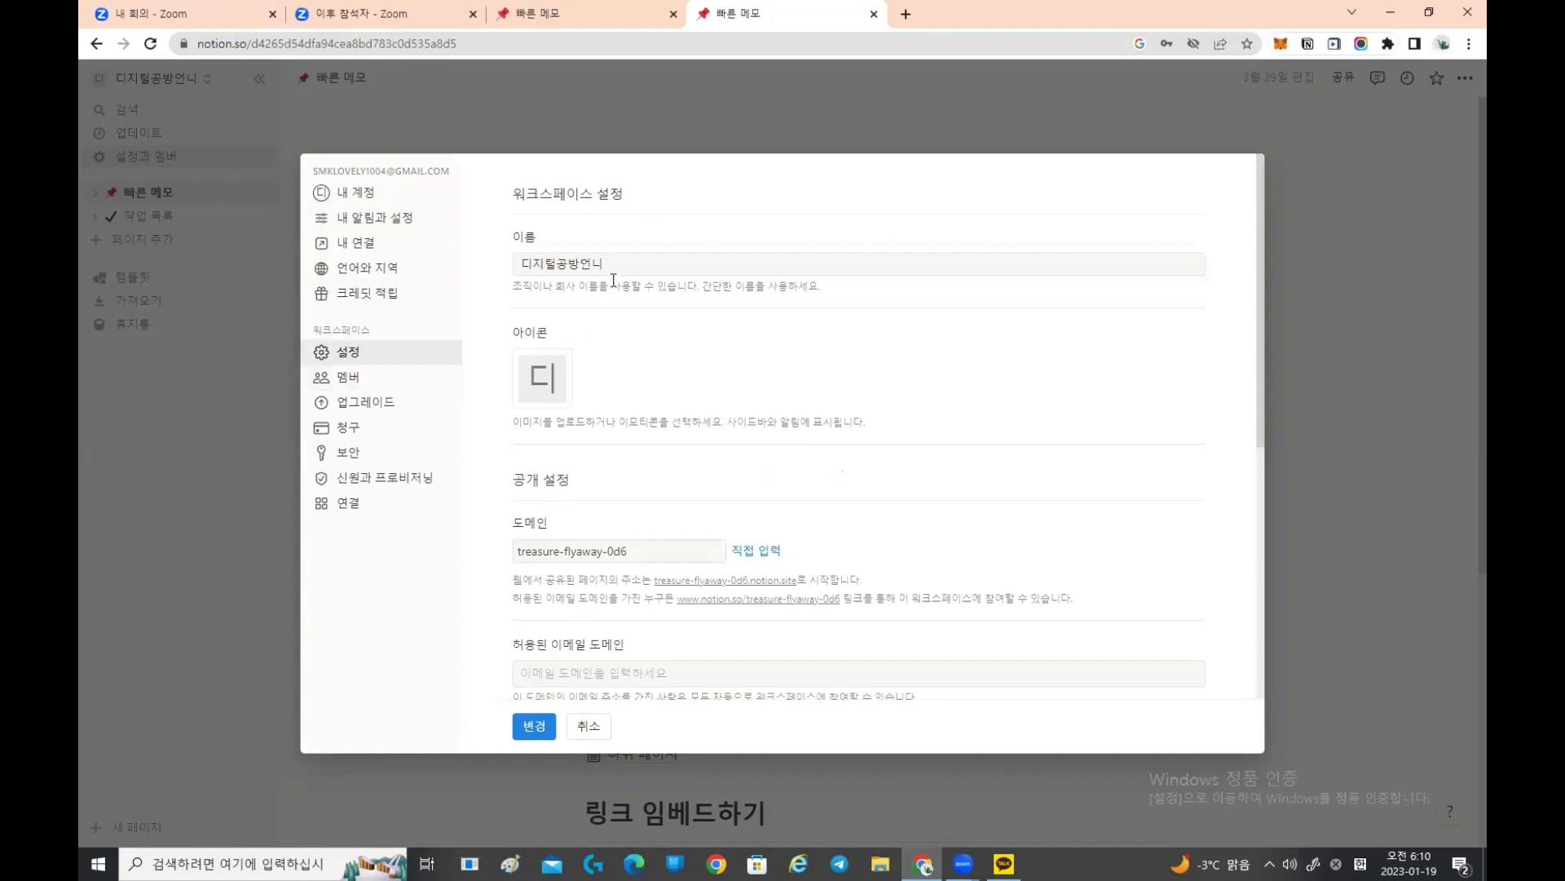
left_click_drag(623, 266, 479, 261)
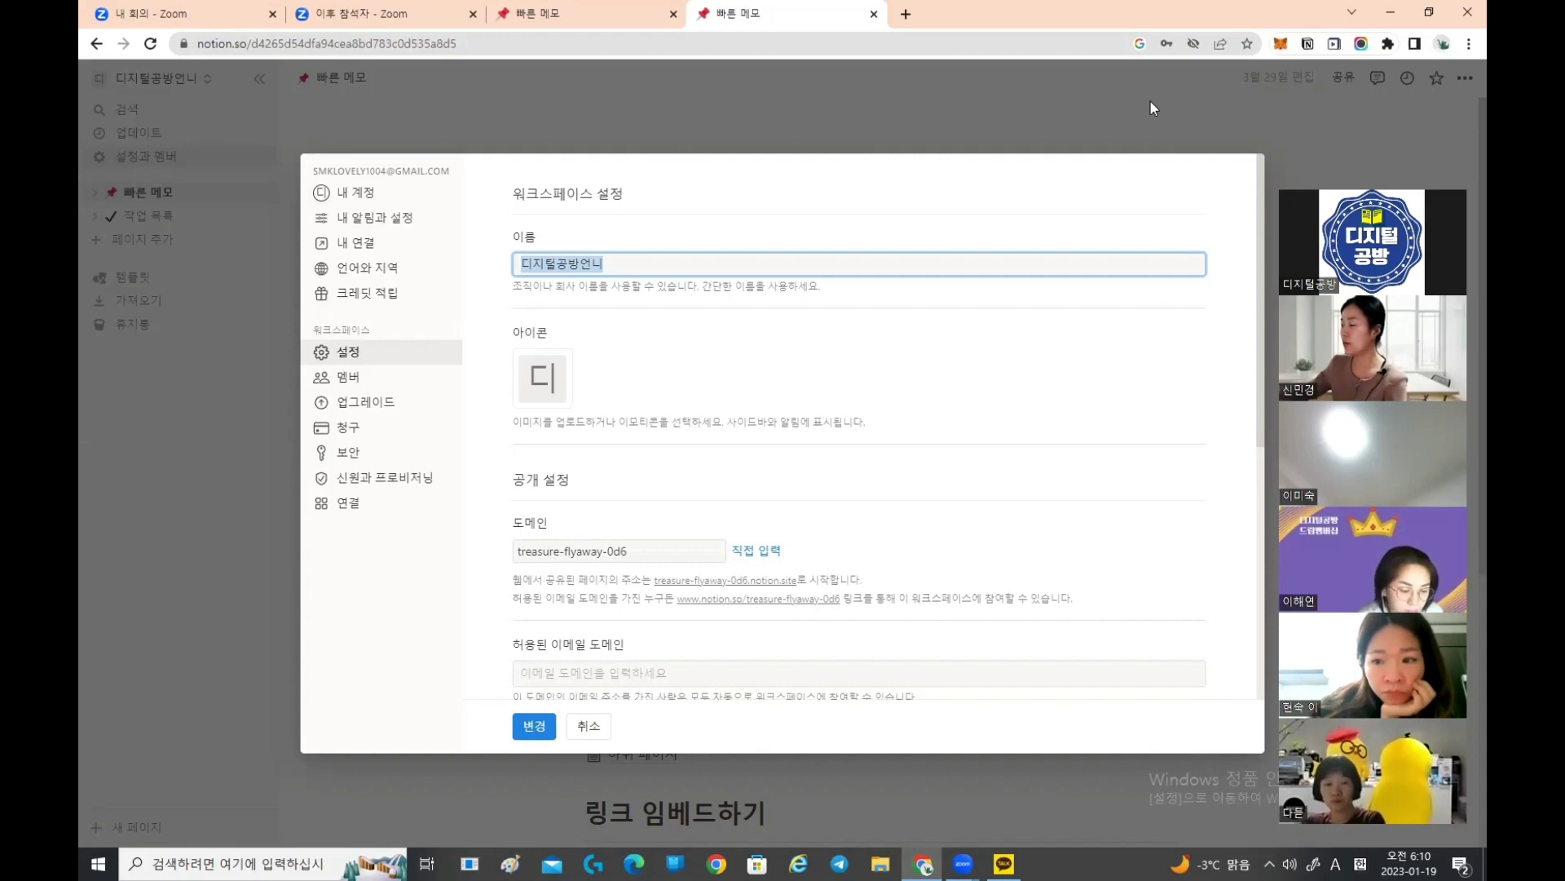
left_click_drag(1290, 183, 1300, 18)
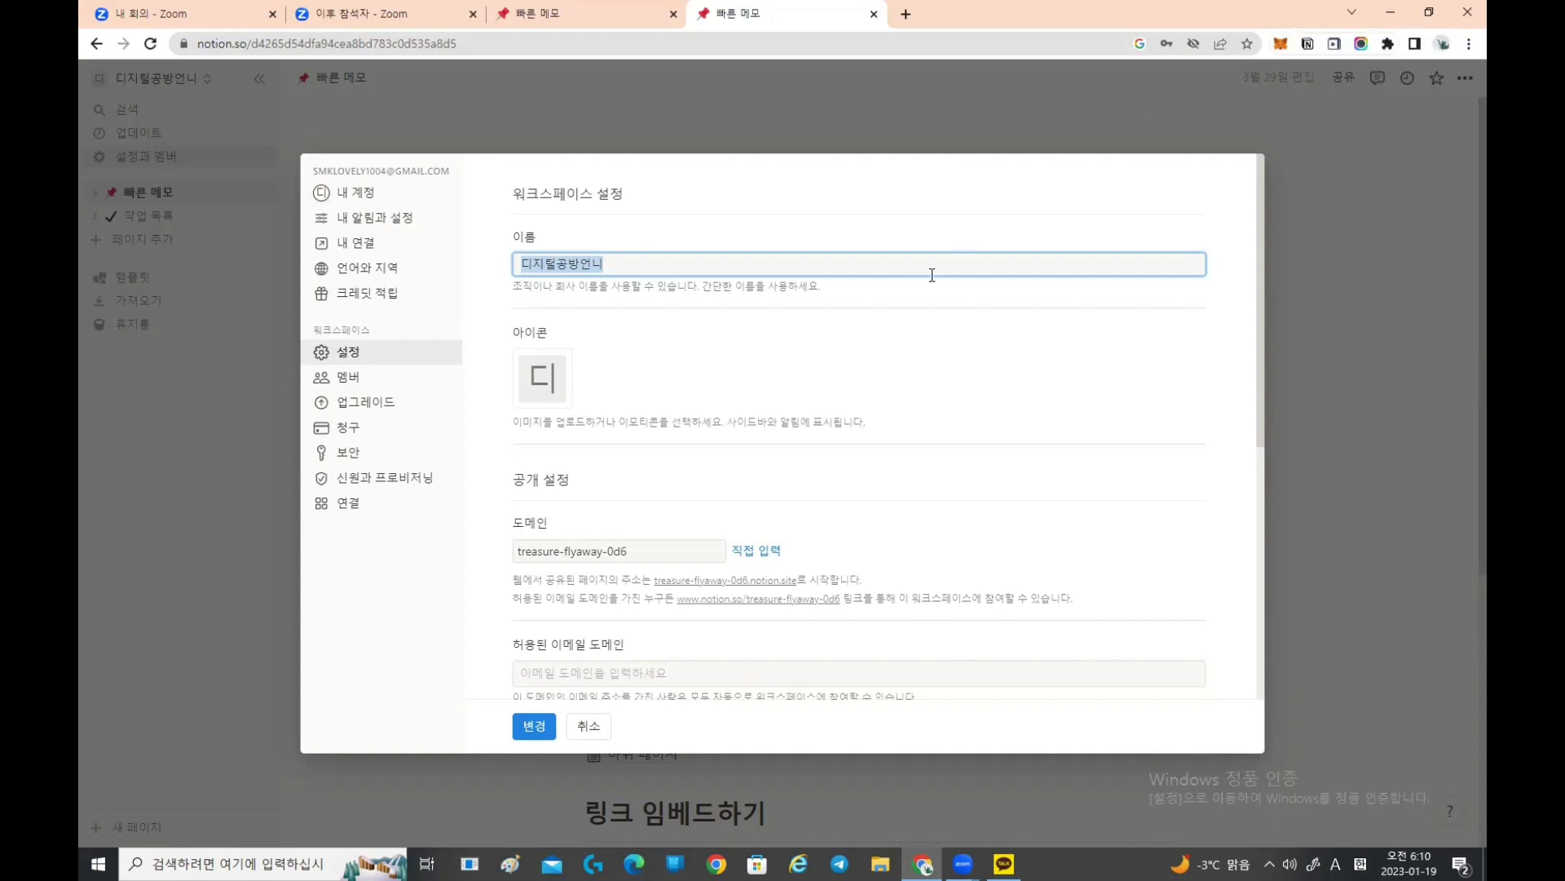
left_click(183, 563)
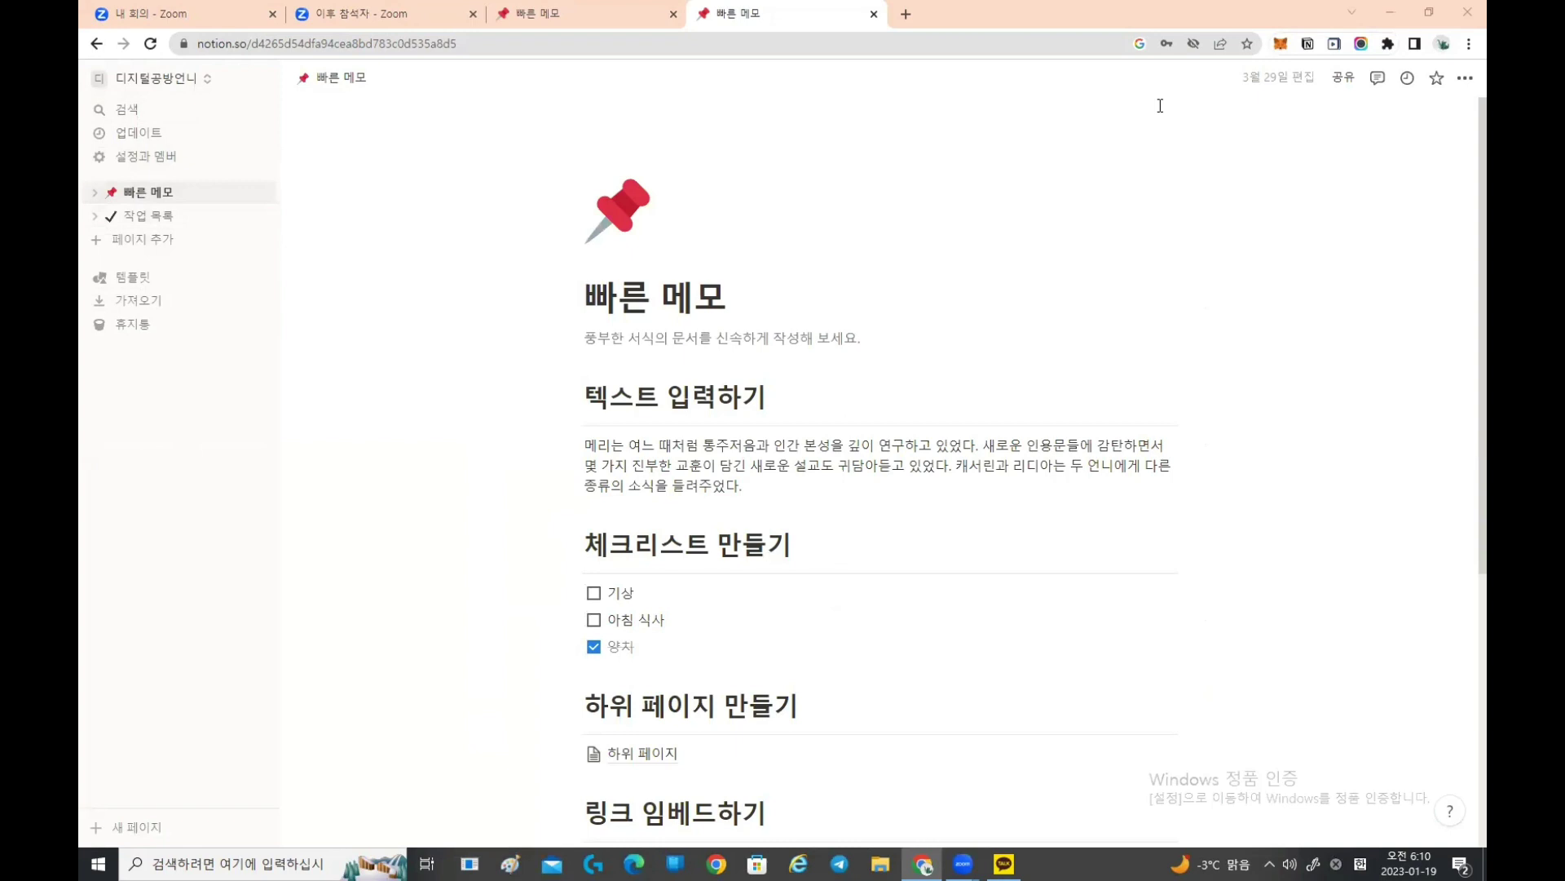
Step: Circle the 설정과 멤버 entry in red with the annotation pen and erase the marking
mouse_move(189, 154)
left_mouse_down()
mouse_move(101, 163)
mouse_move(189, 134)
mouse_move(200, 161)
mouse_move(96, 142)
mouse_move(204, 150)
mouse_move(104, 159)
left_mouse_up()
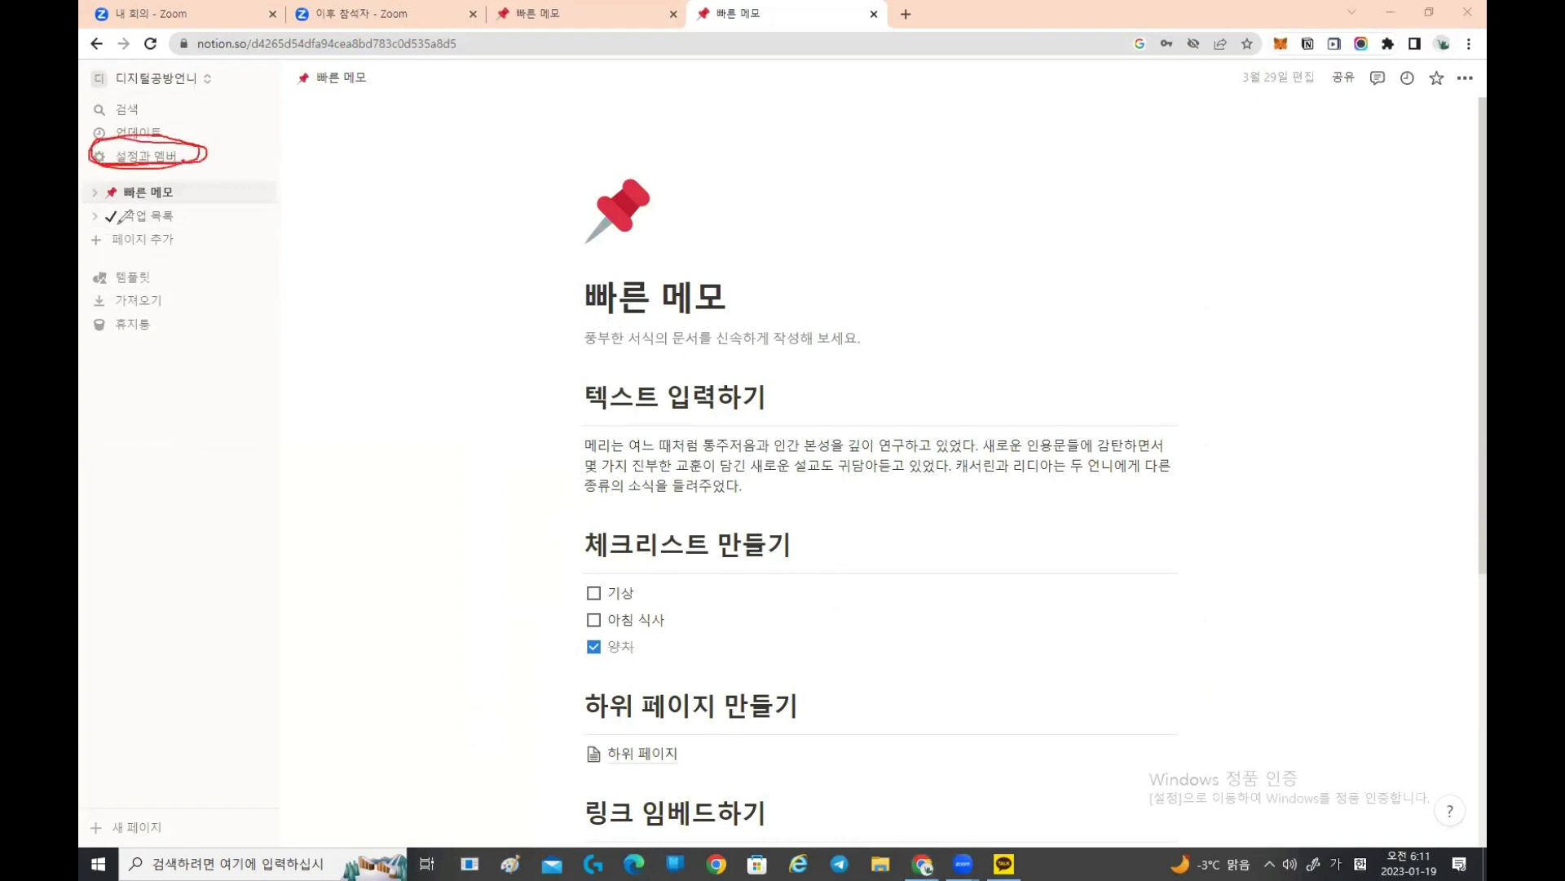
left_click_drag(255, 106, 196, 135)
left_click_drag(196, 135, 243, 137)
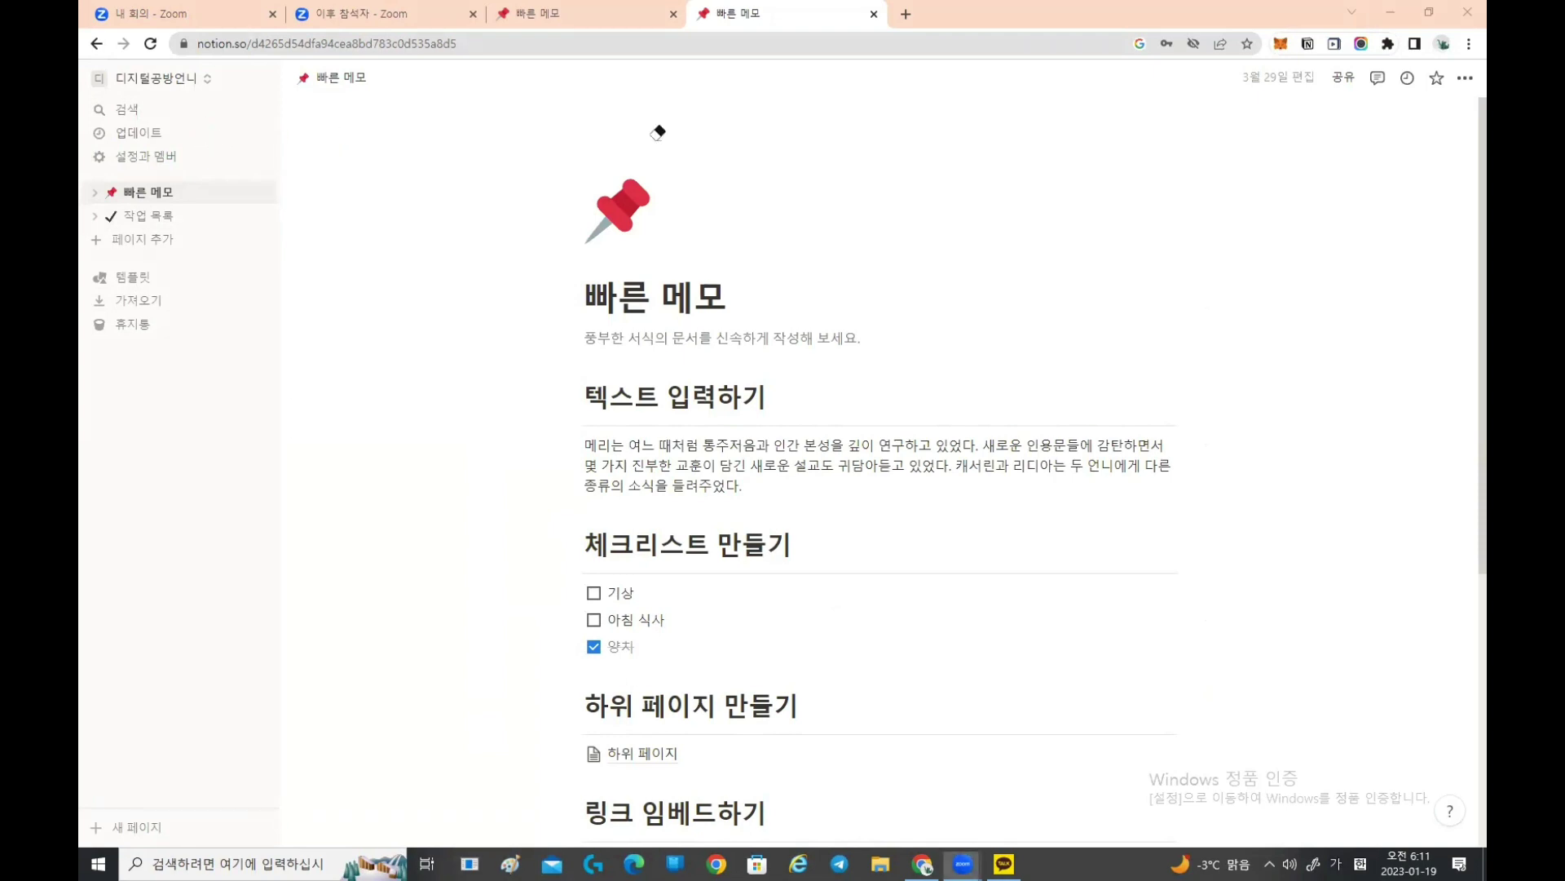
Step: Examine the workspace settings, covering the name, icon, domain, allowed e-mail domains and content export options
left_click(156, 154)
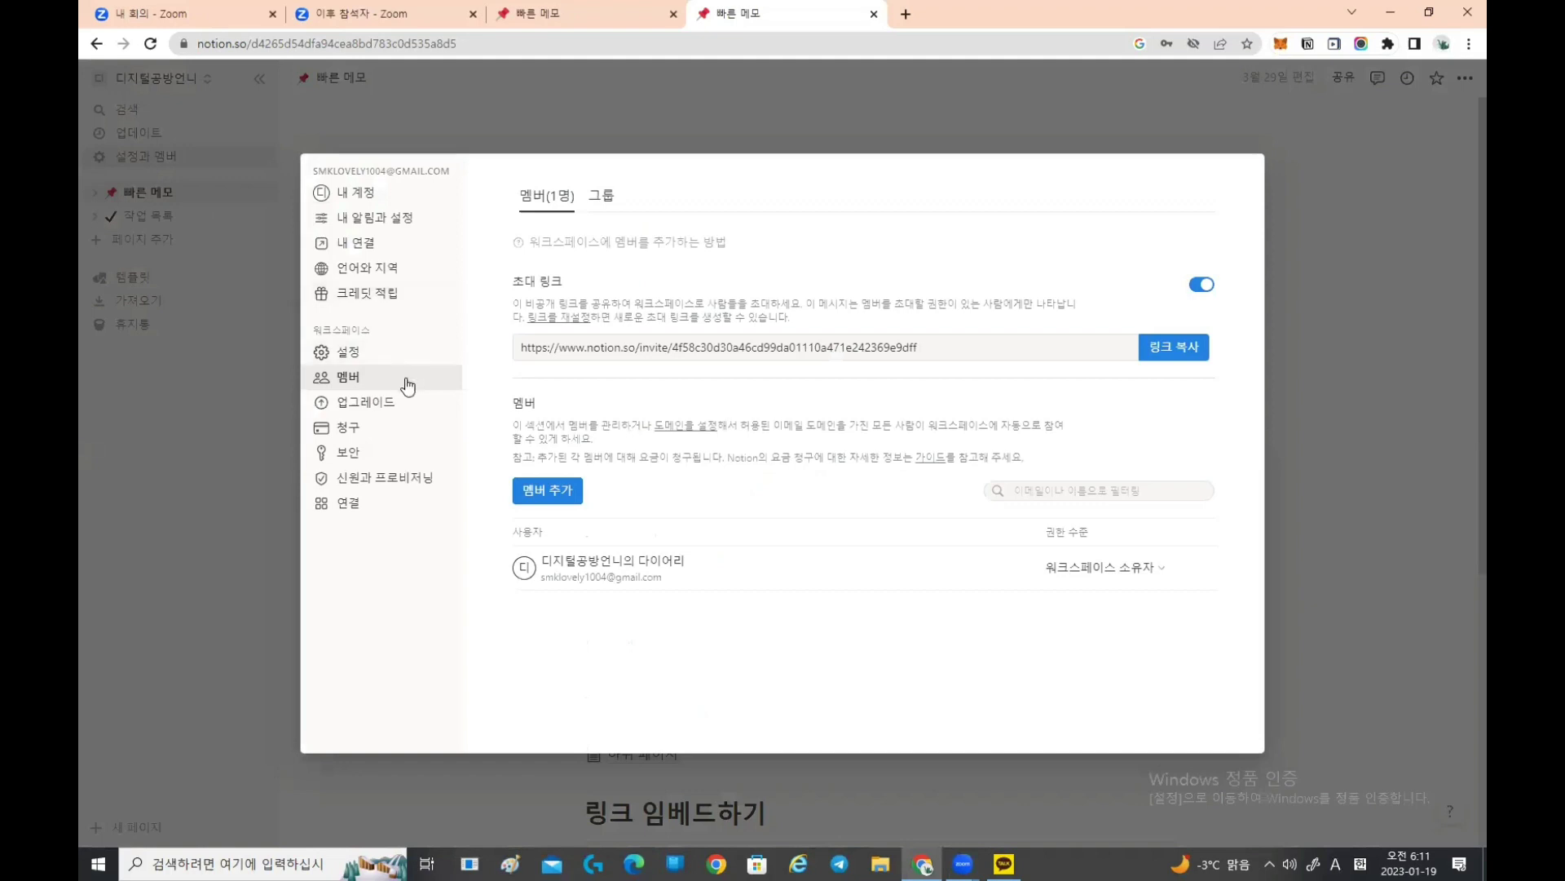
left_click(357, 358)
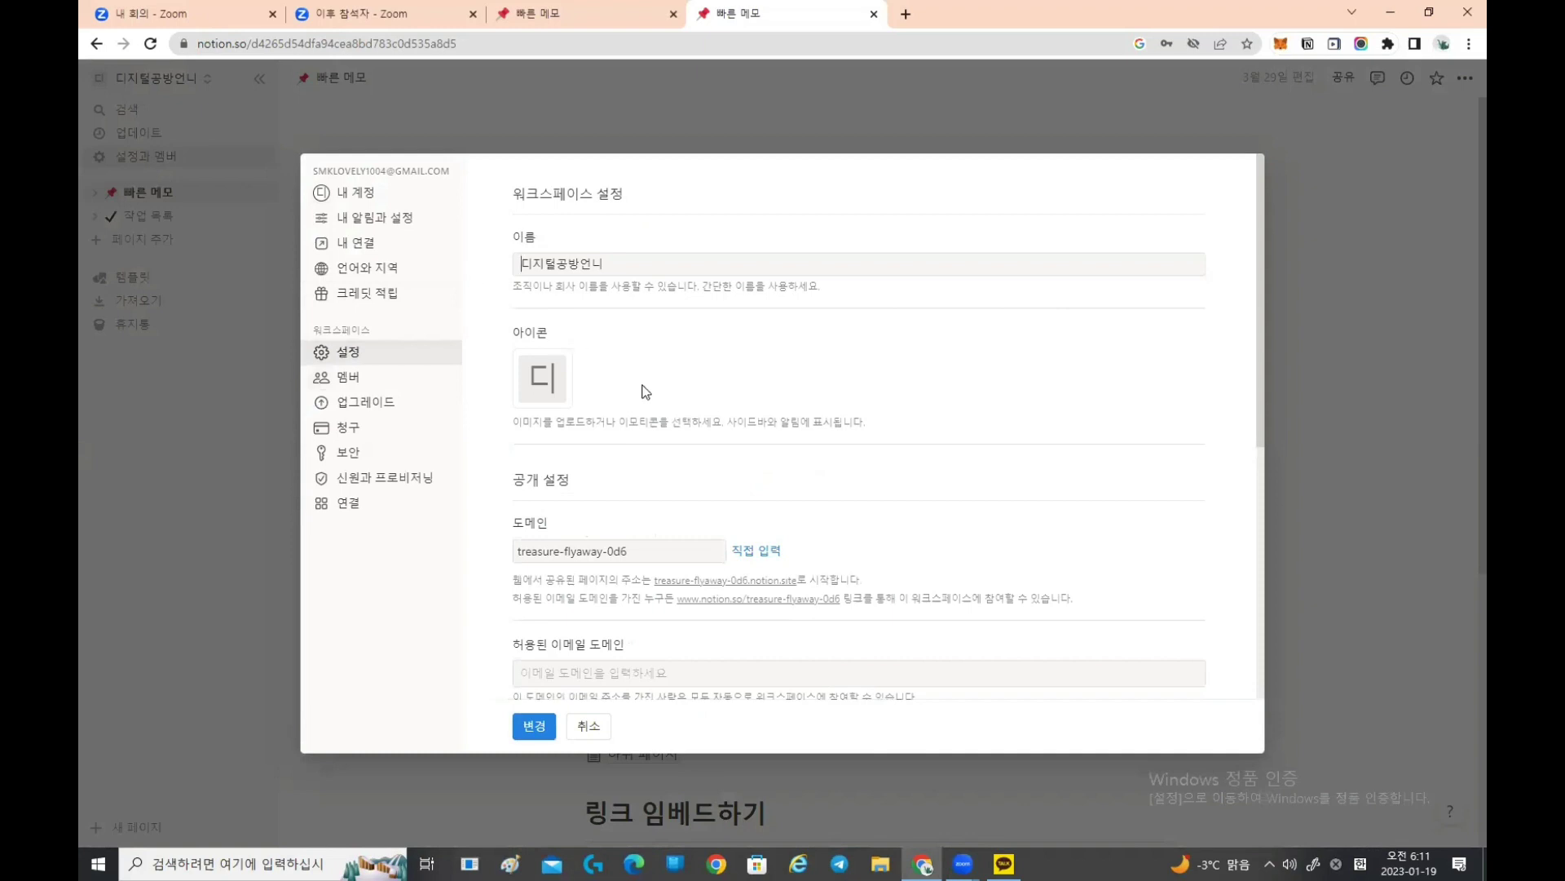
scroll(645, 392, "down", 1)
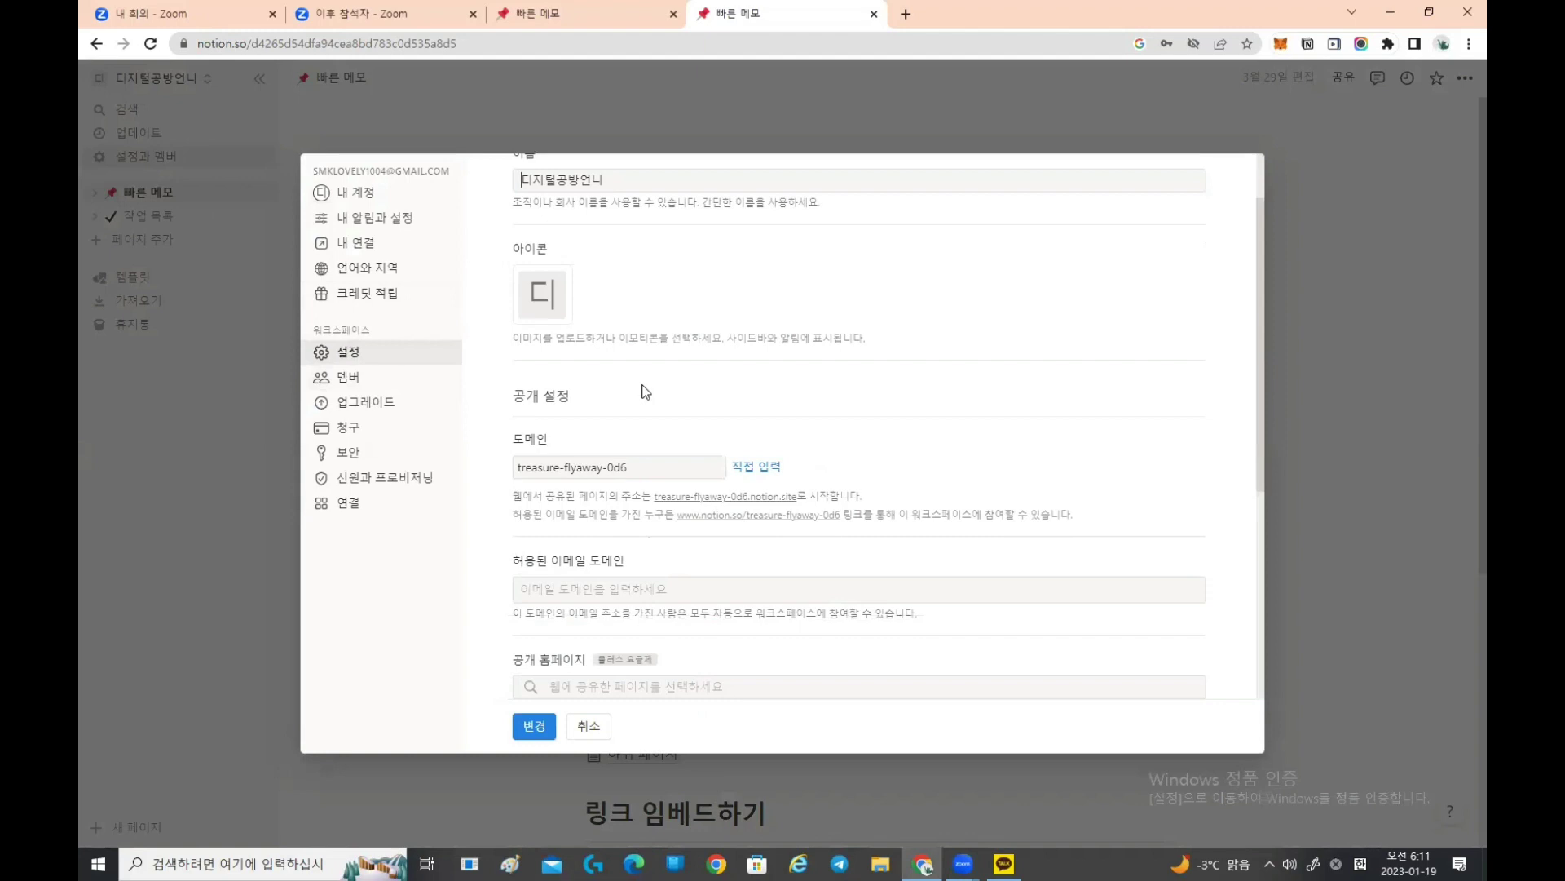
scroll(646, 392, "down", 3)
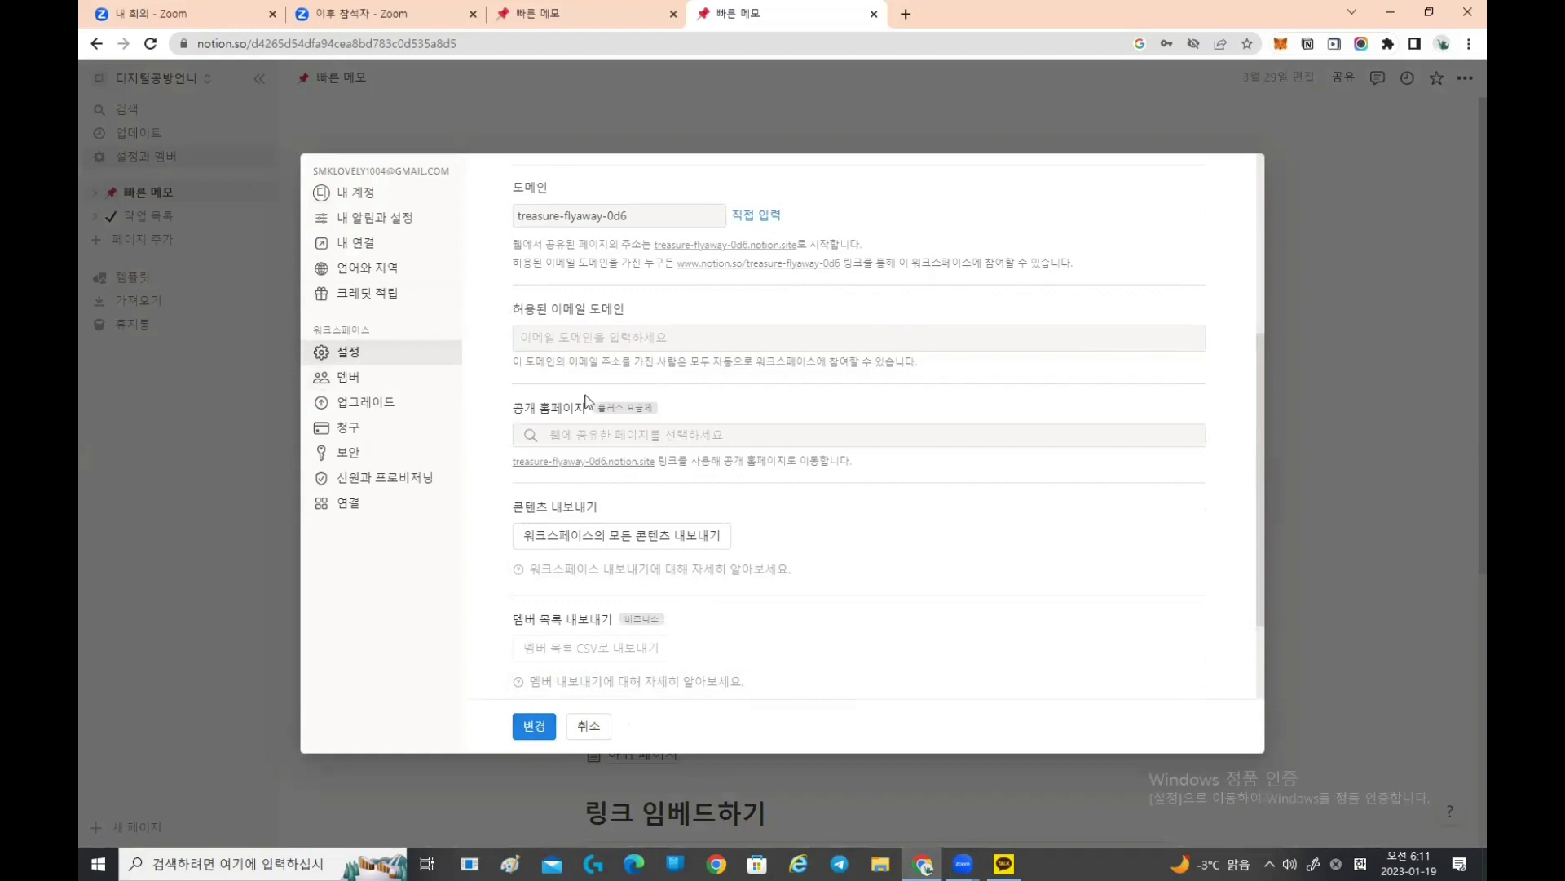
scroll(734, 426, "up", 3)
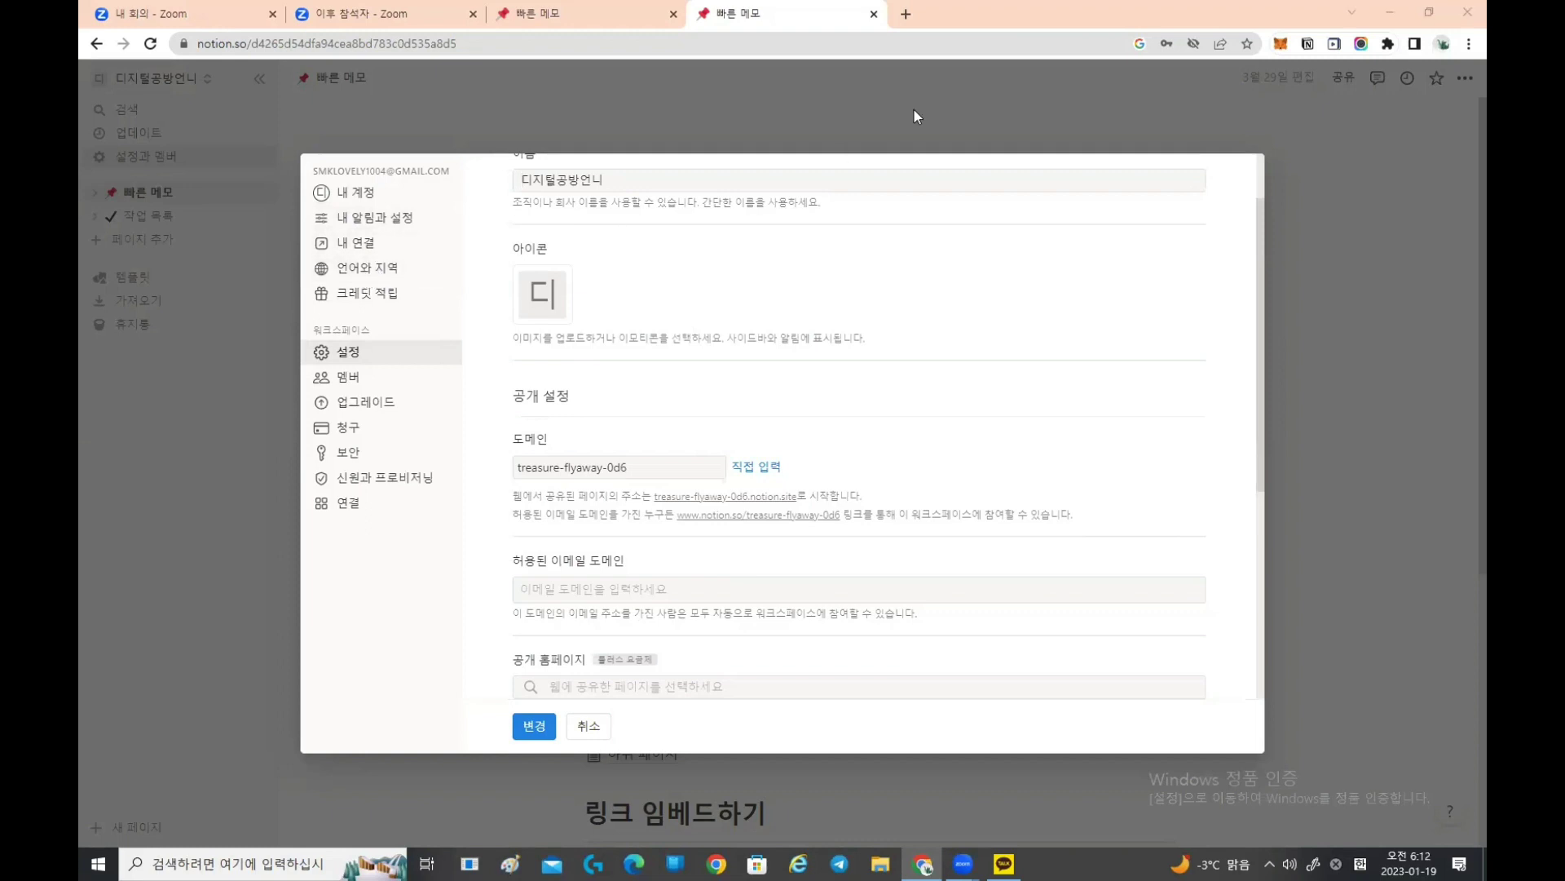
Step: Choose 한국어 as the language in the language and region settings and close the settings
mouse_move(412, 279)
left_mouse_down()
mouse_move(326, 279)
mouse_move(412, 238)
mouse_move(413, 272)
left_mouse_up()
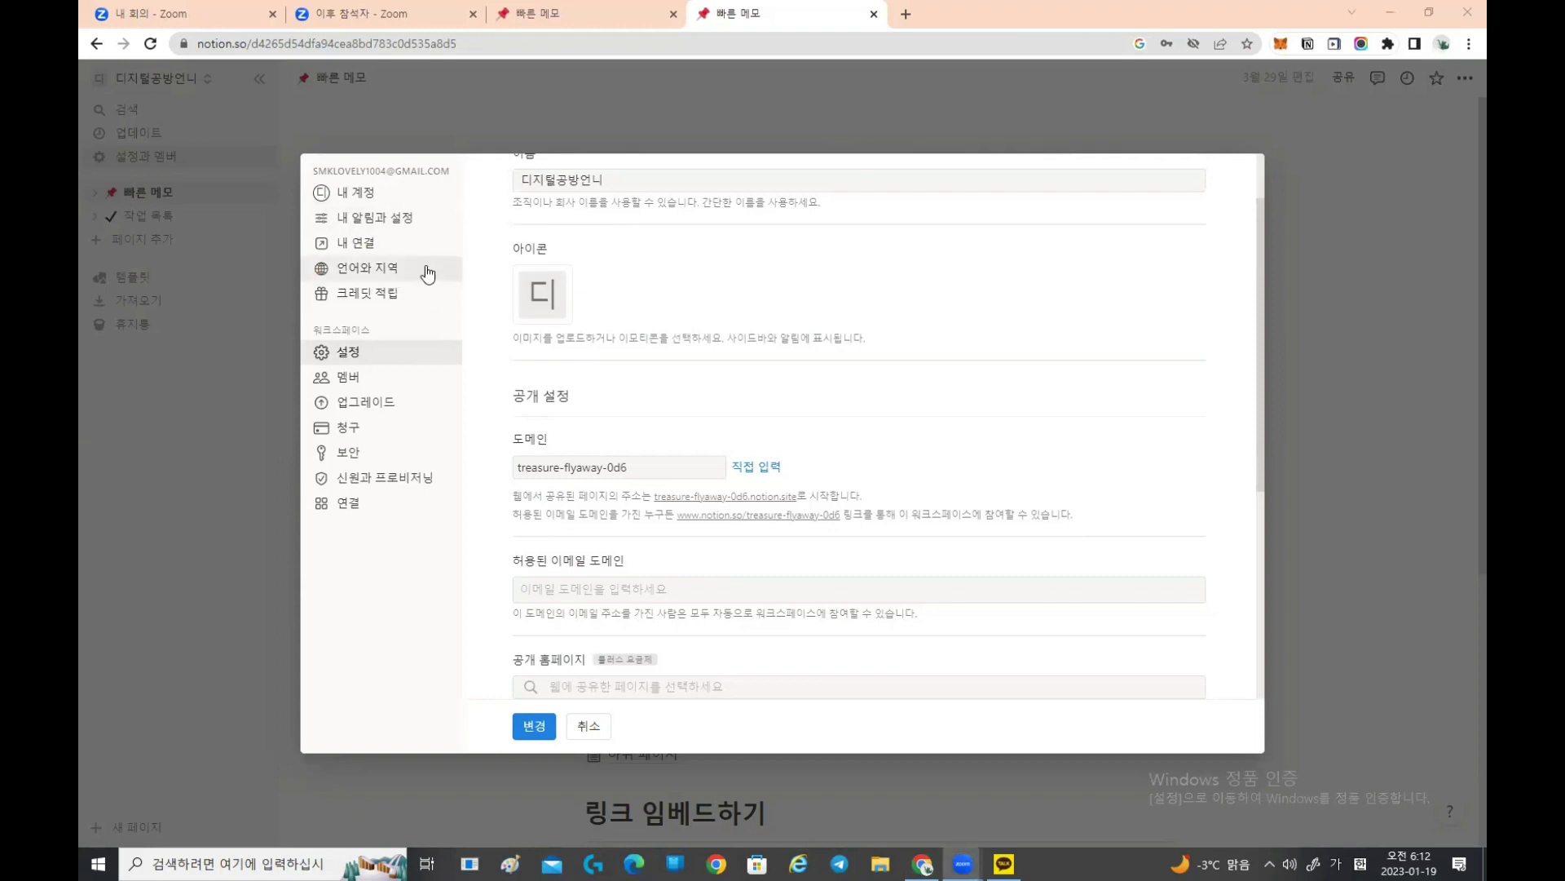
left_click(398, 273)
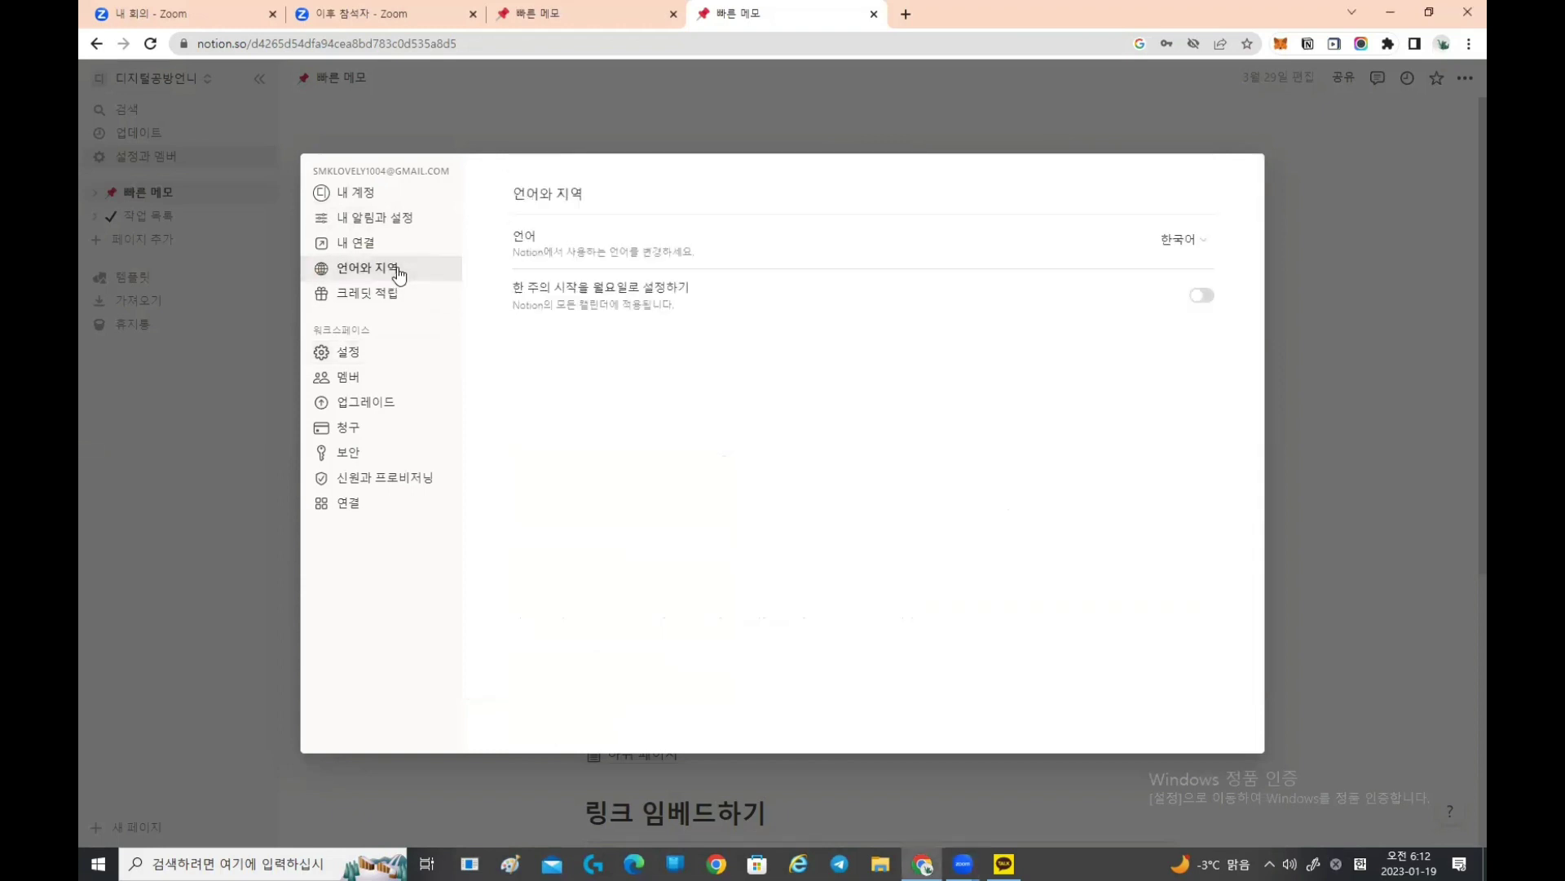
left_click(1185, 255)
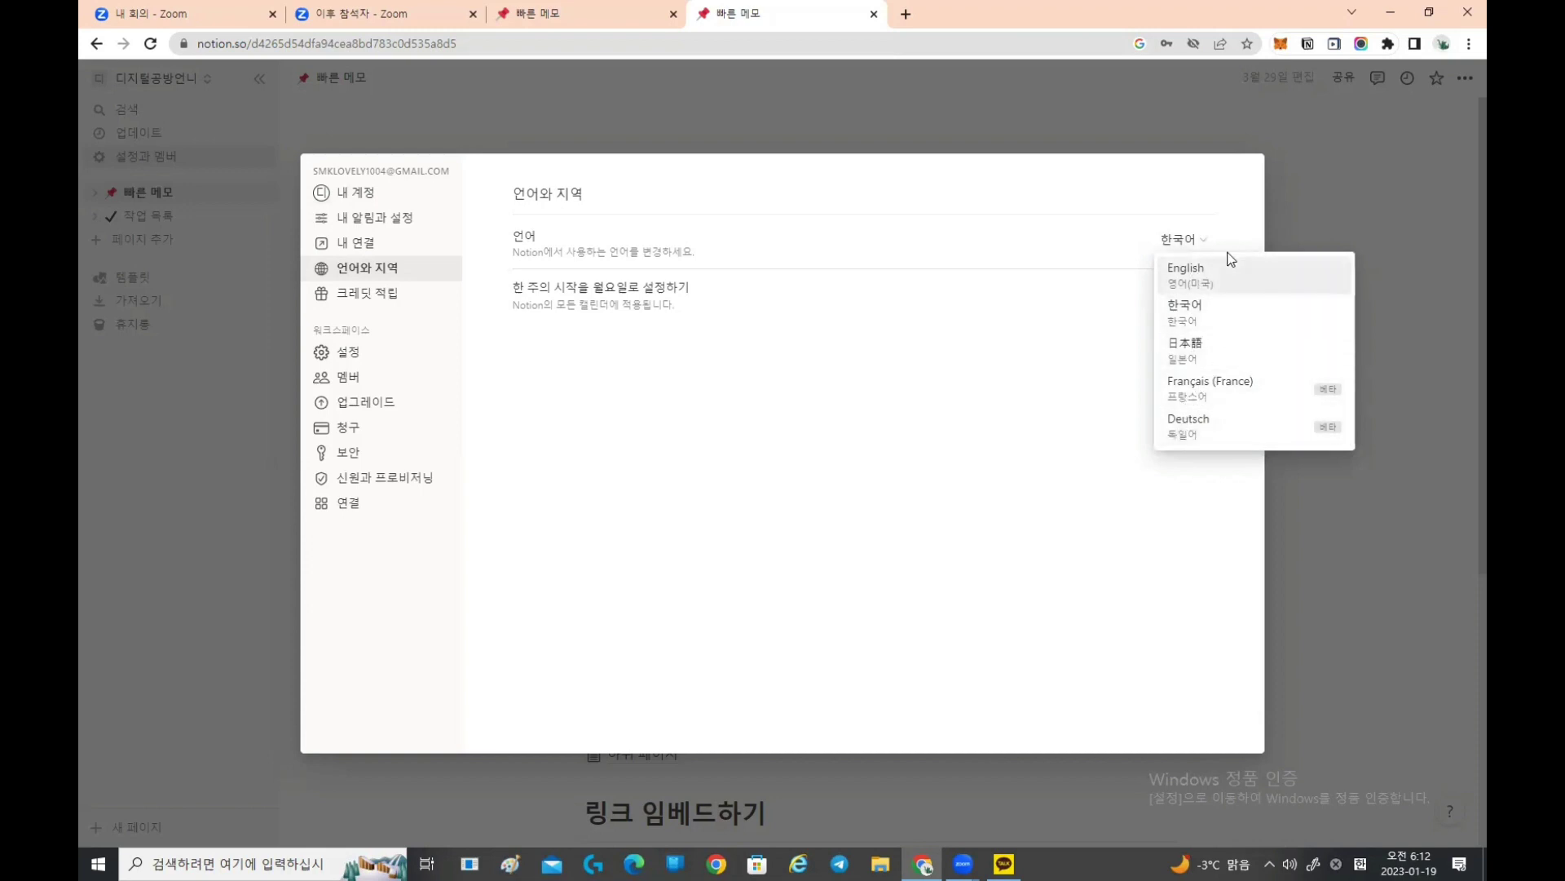
left_click(1205, 308)
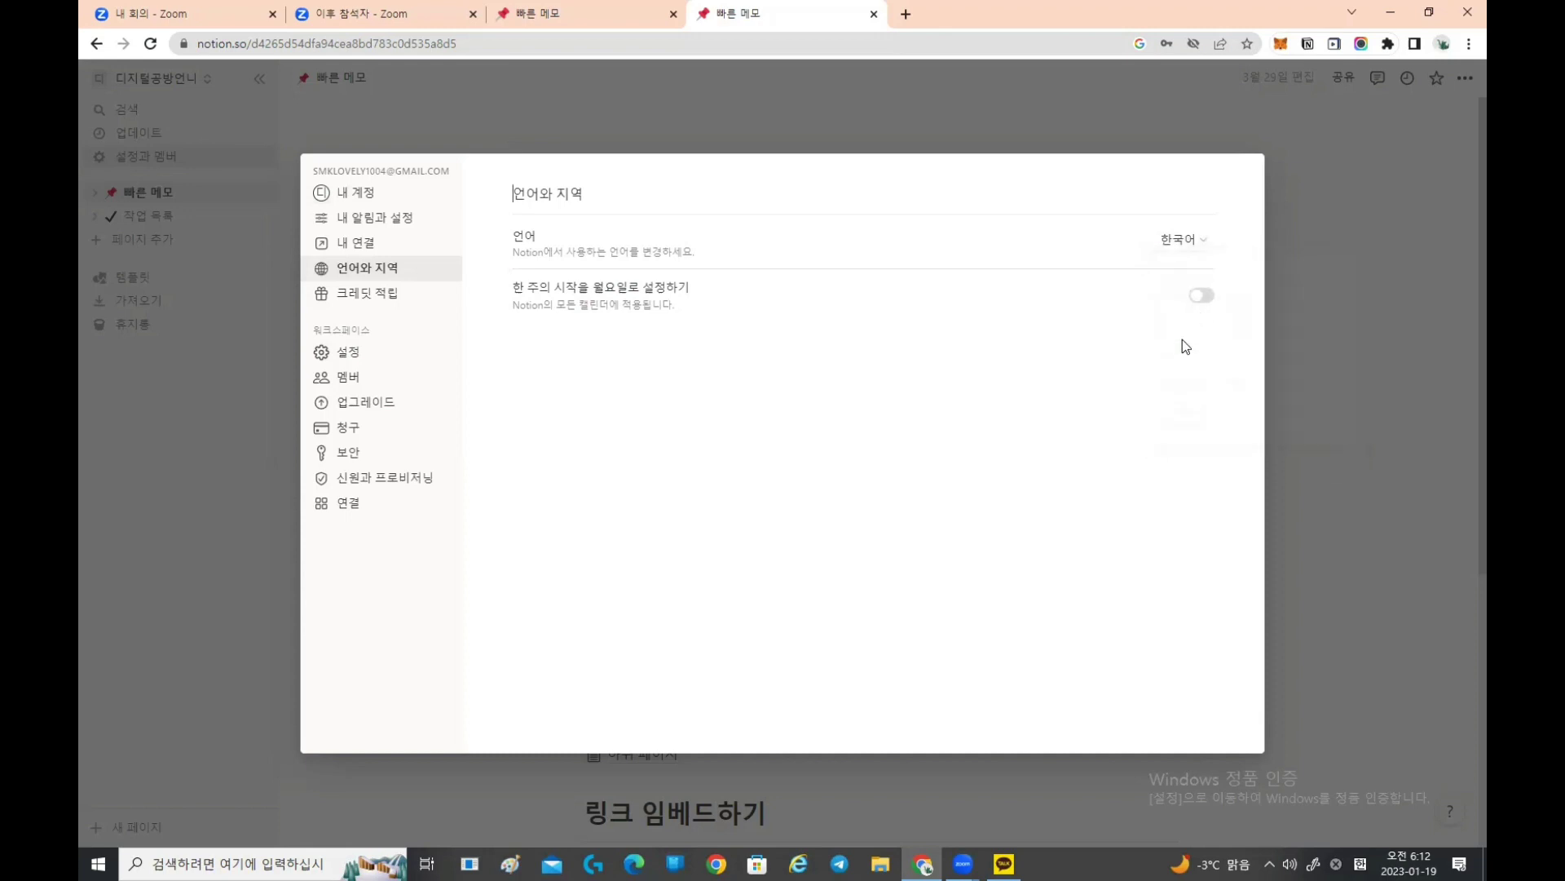
left_click(181, 462)
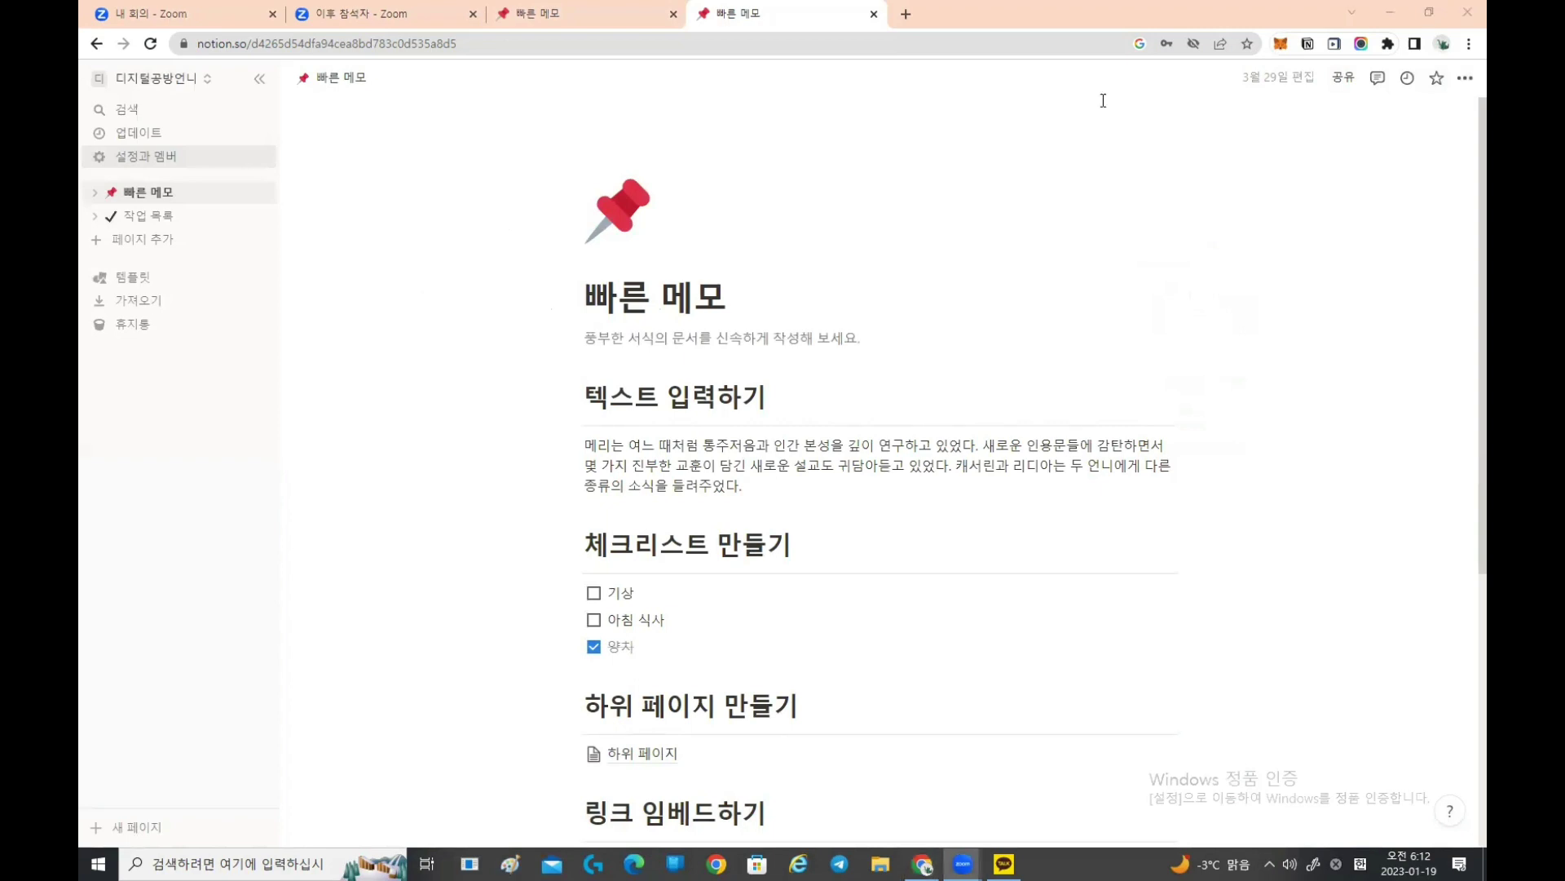
Step: View the 작업 목록 page and add a new page to the workspace below it
left_click(374, 361)
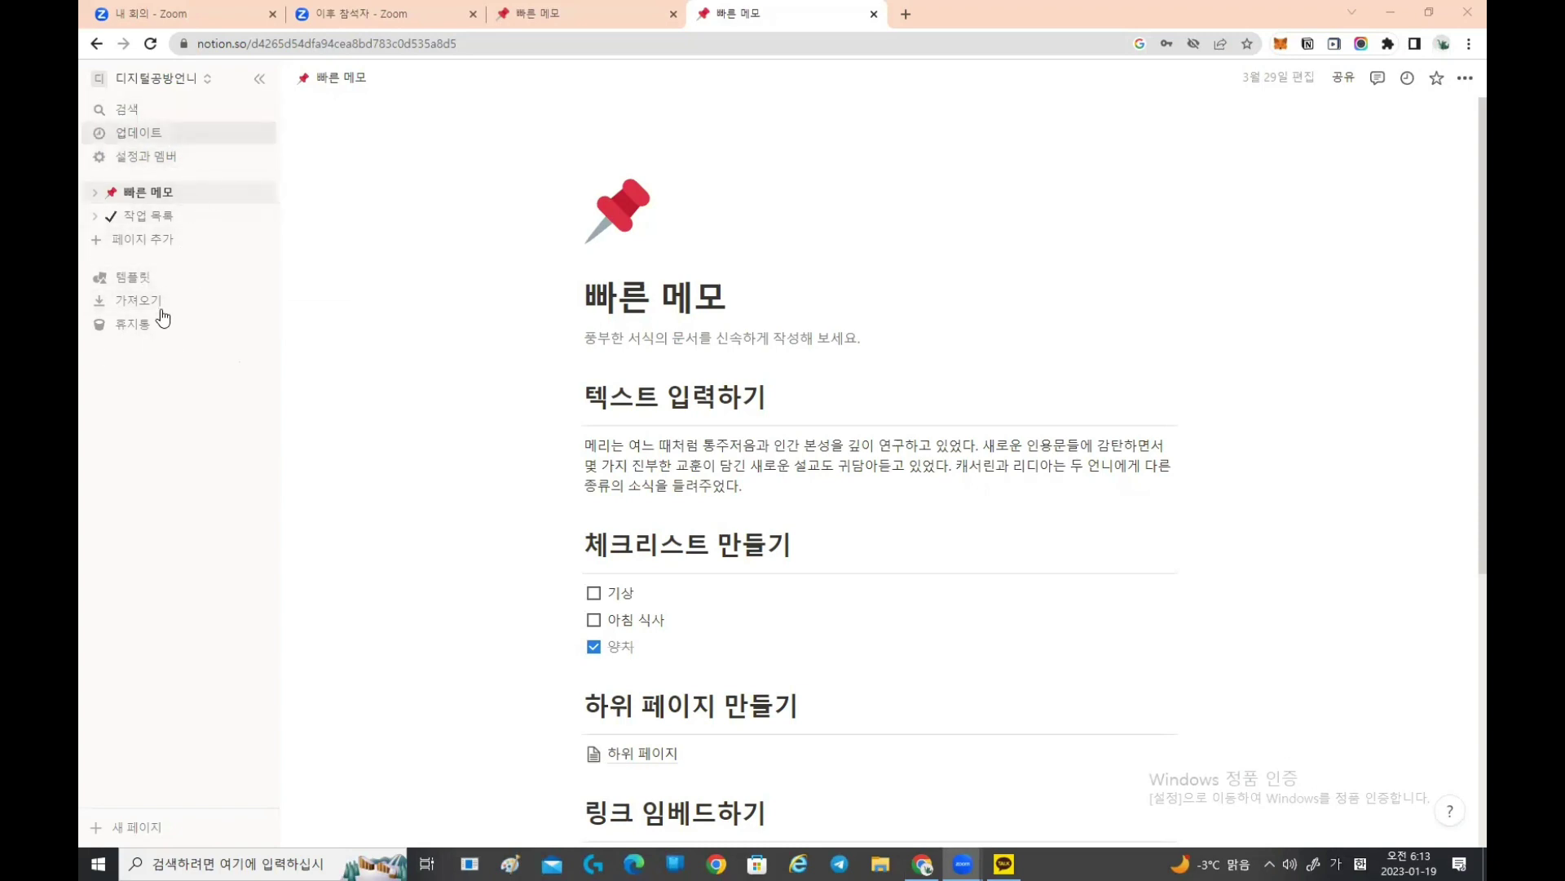
left_click(148, 219)
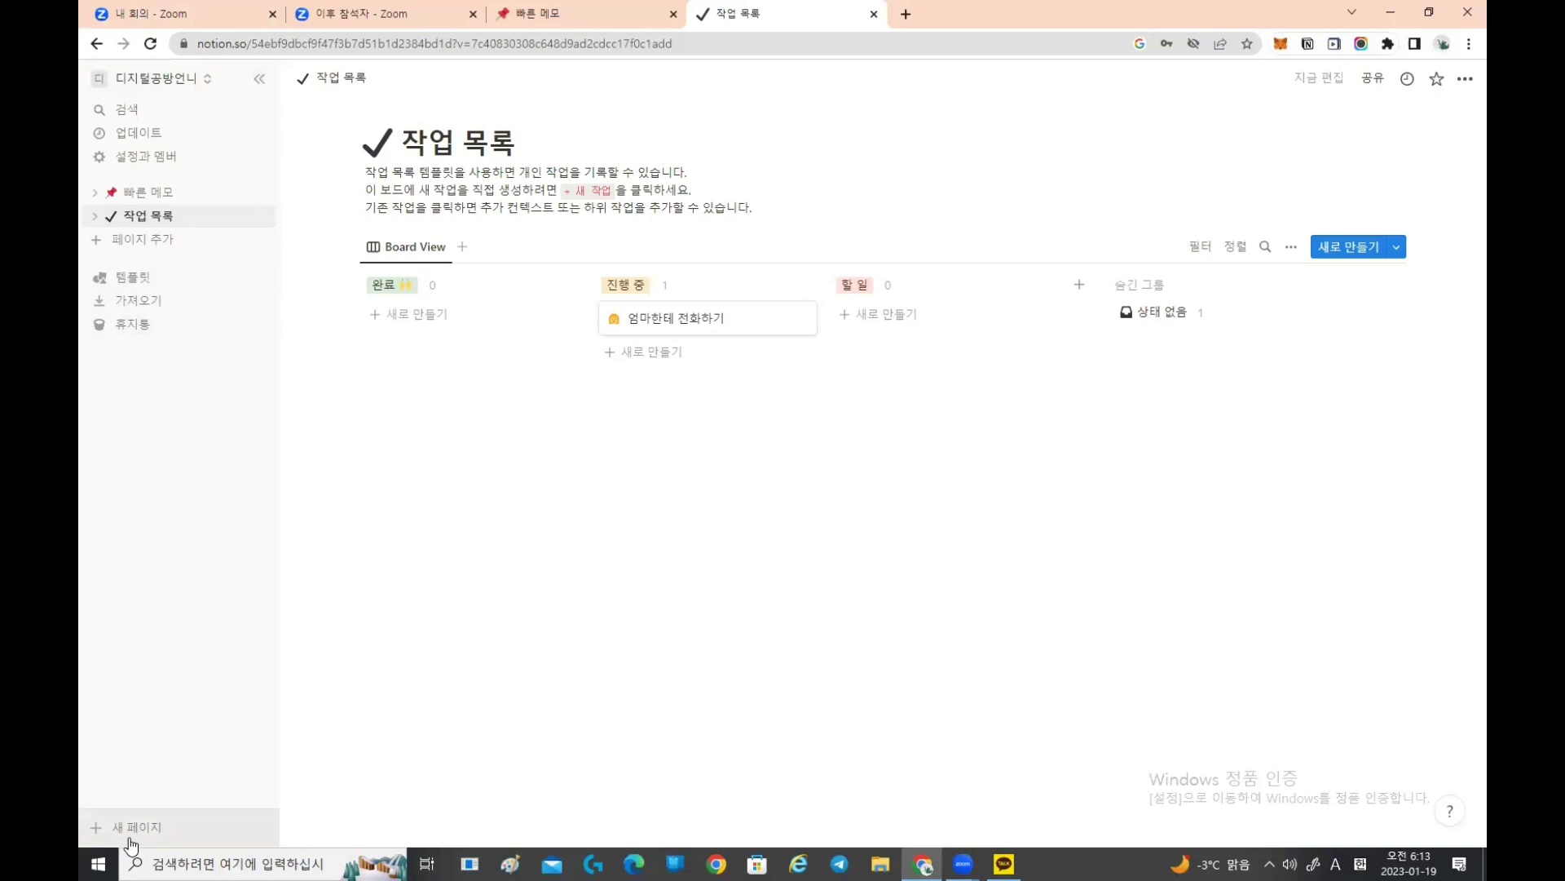
left_click(171, 239)
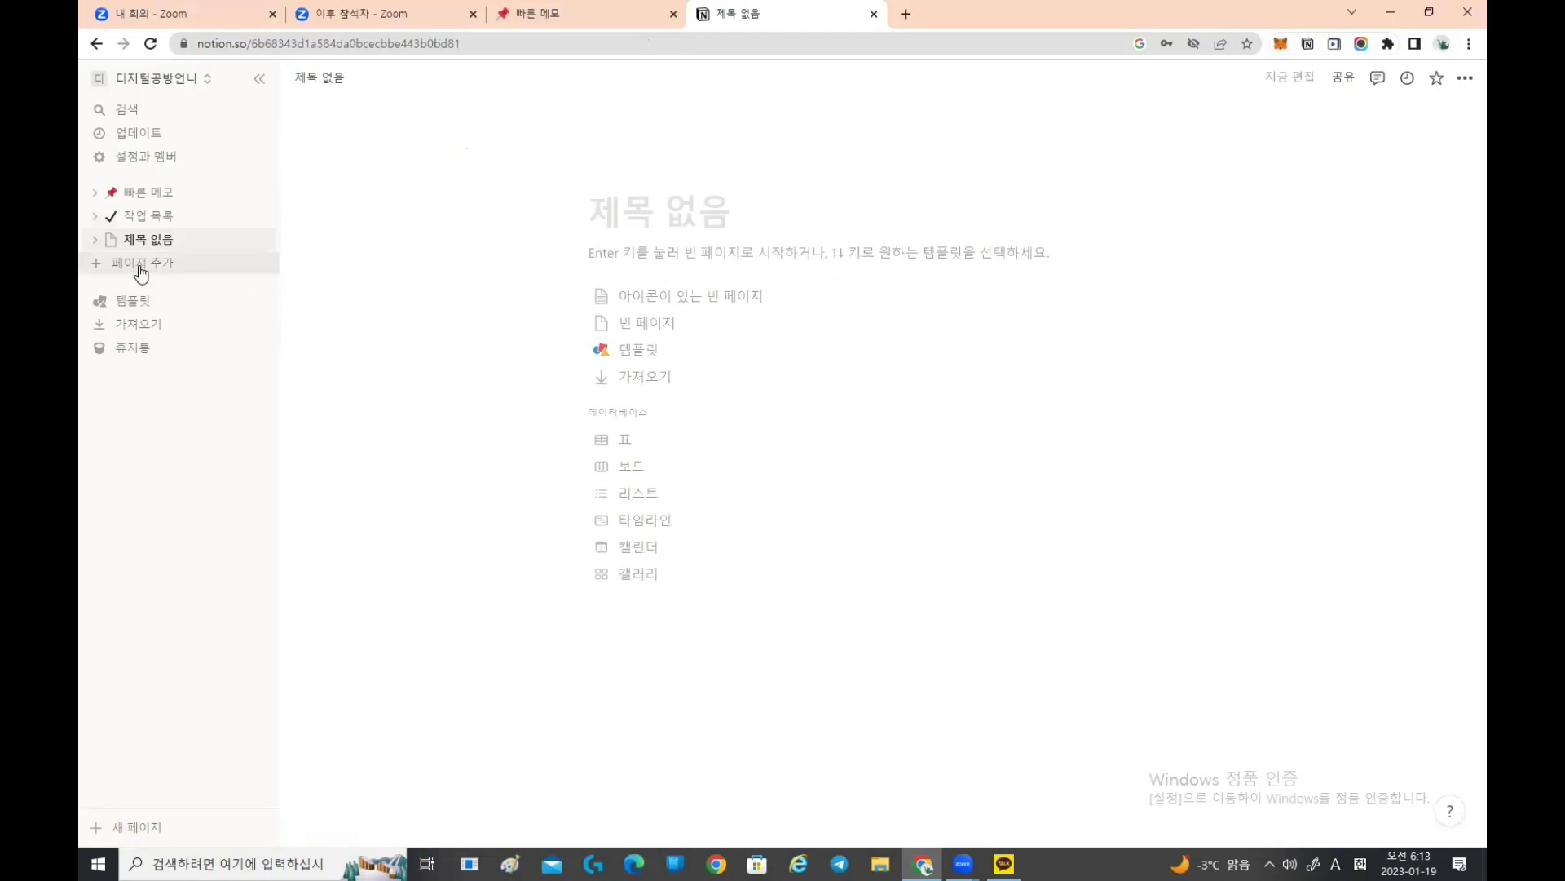
Step: Switch to the other workspace's browser tab, look into 스마트 스토어, and collapse the 블로그 and 공부노트 page groups
left_click(558, 24)
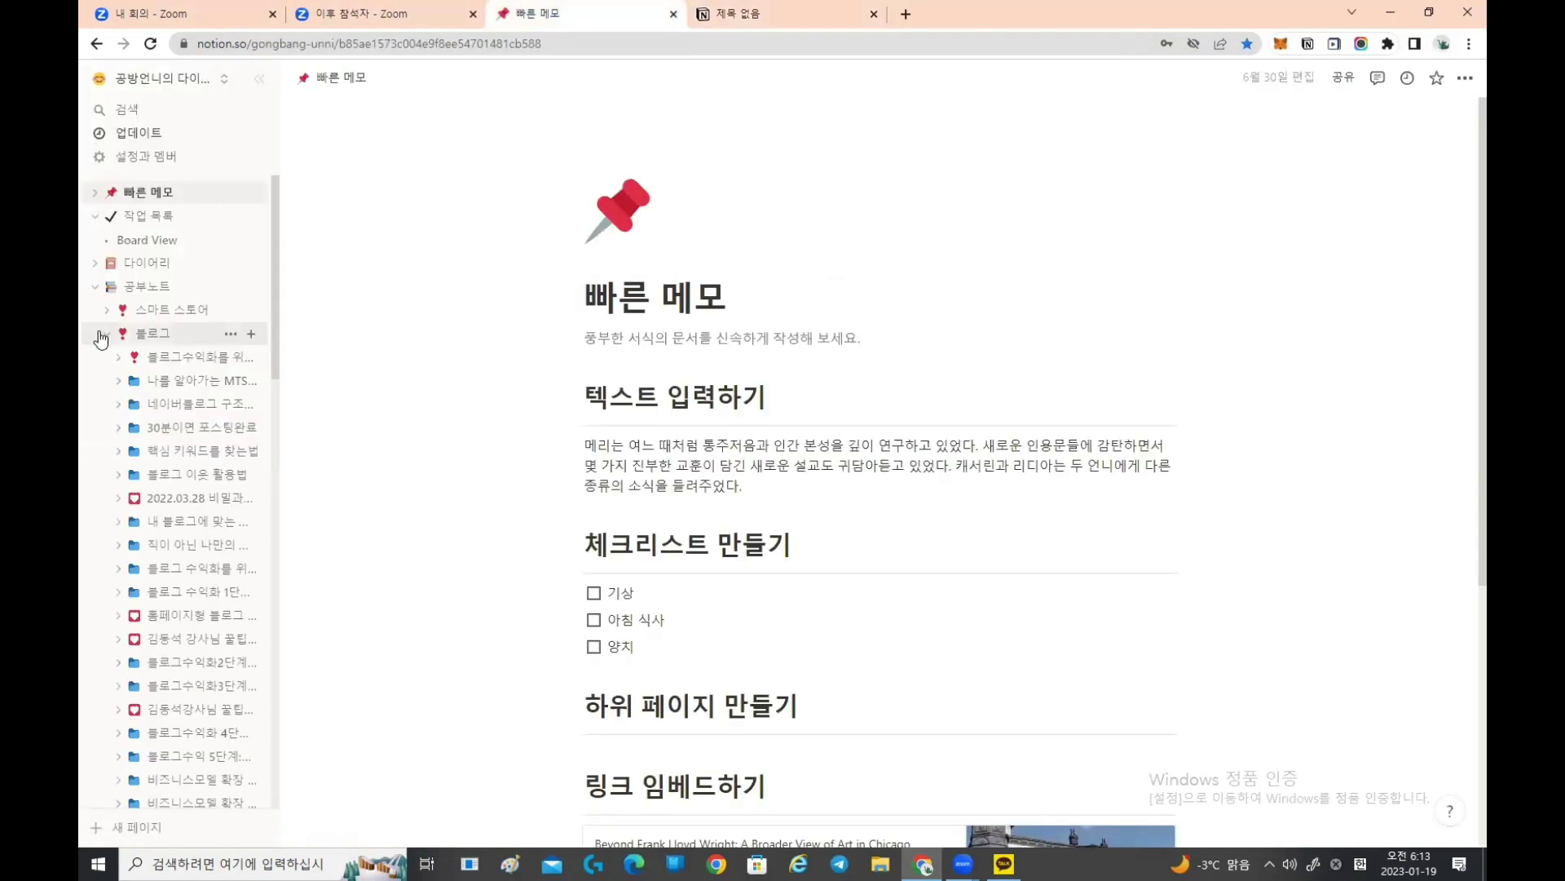
left_click(101, 336)
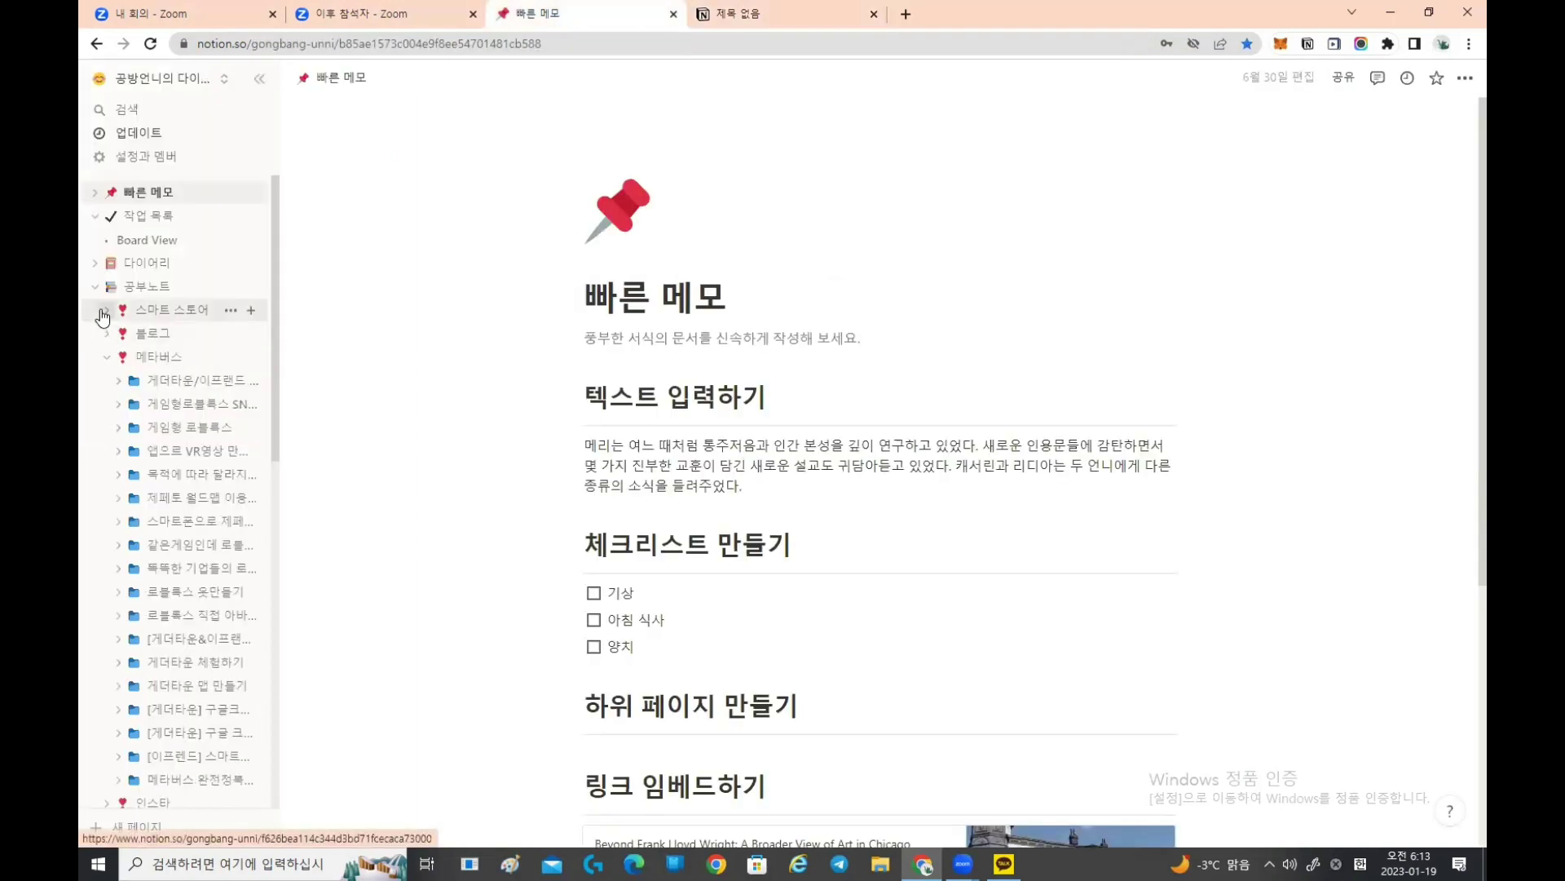
left_click(106, 310)
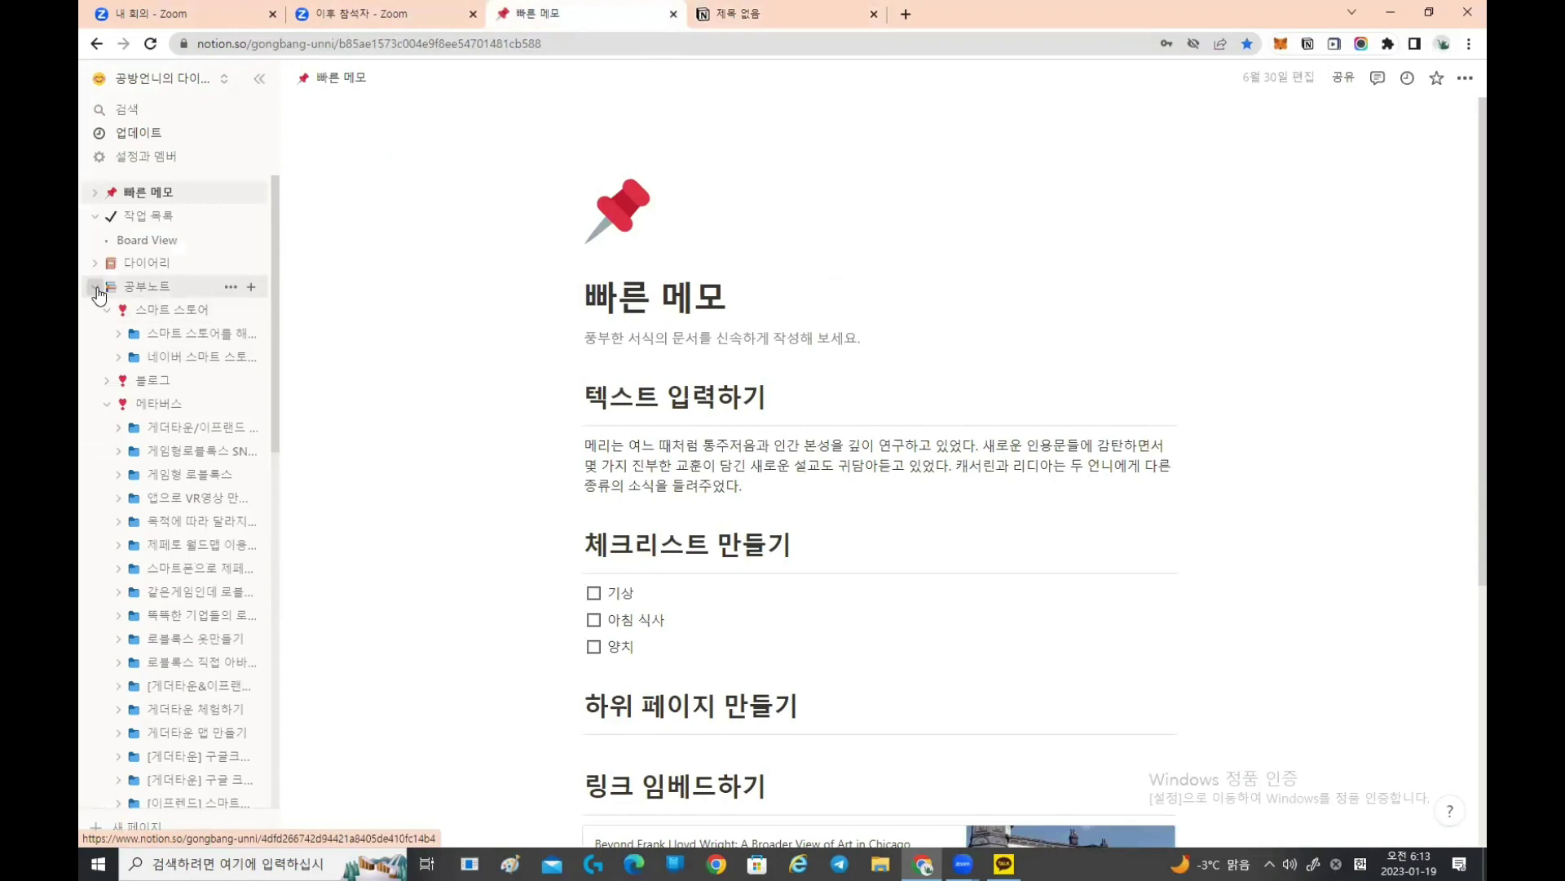
left_click(101, 286)
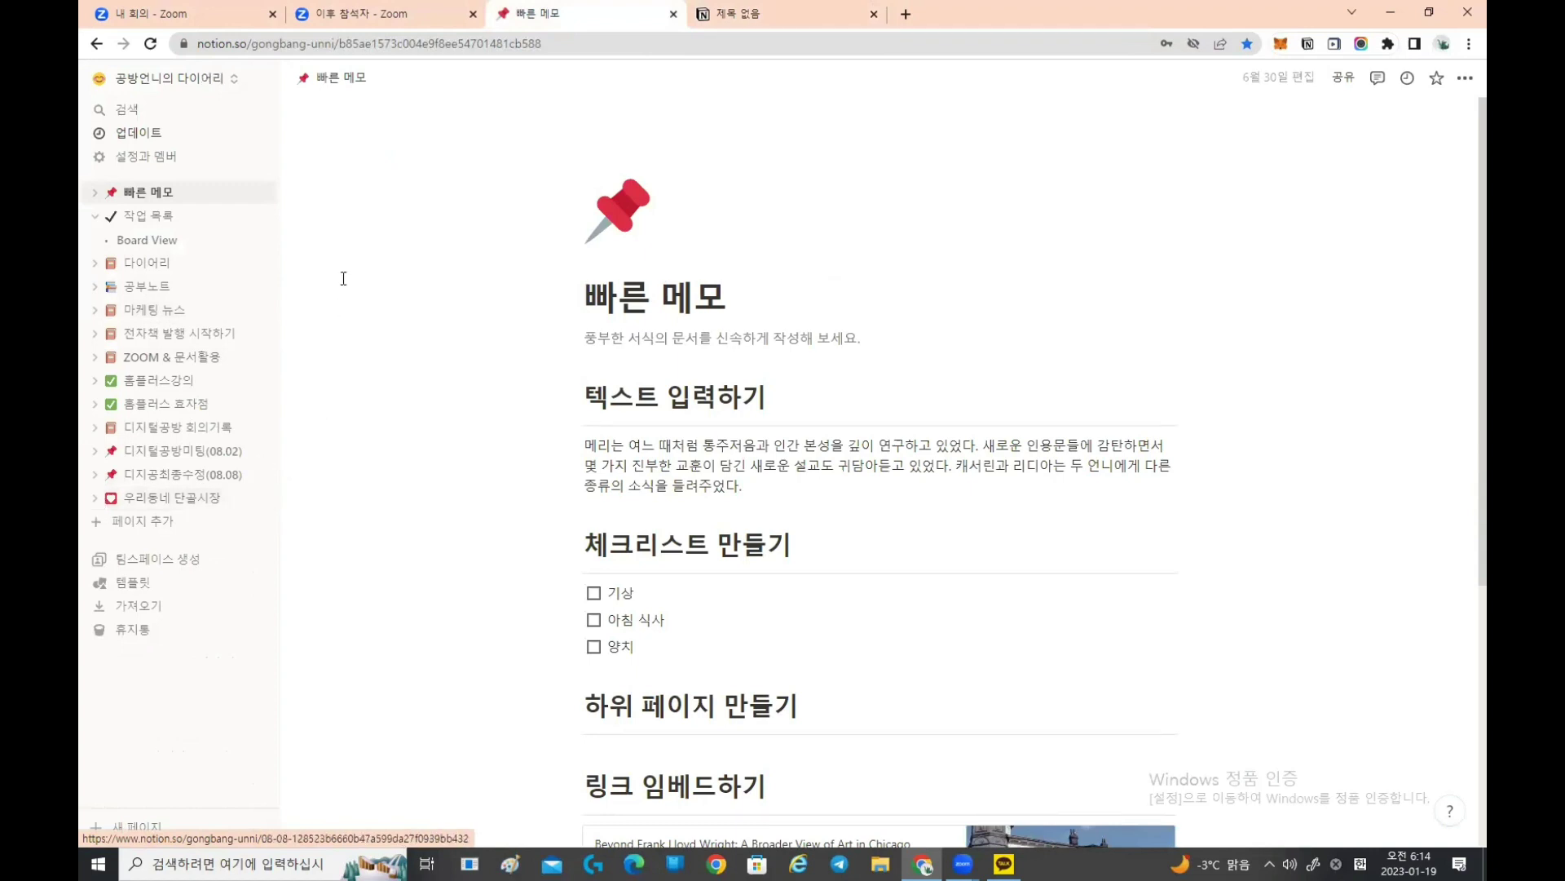
Step: Return to the new untitled page, title it 공부노트 and start its empty body with a blank line
left_click(767, 7)
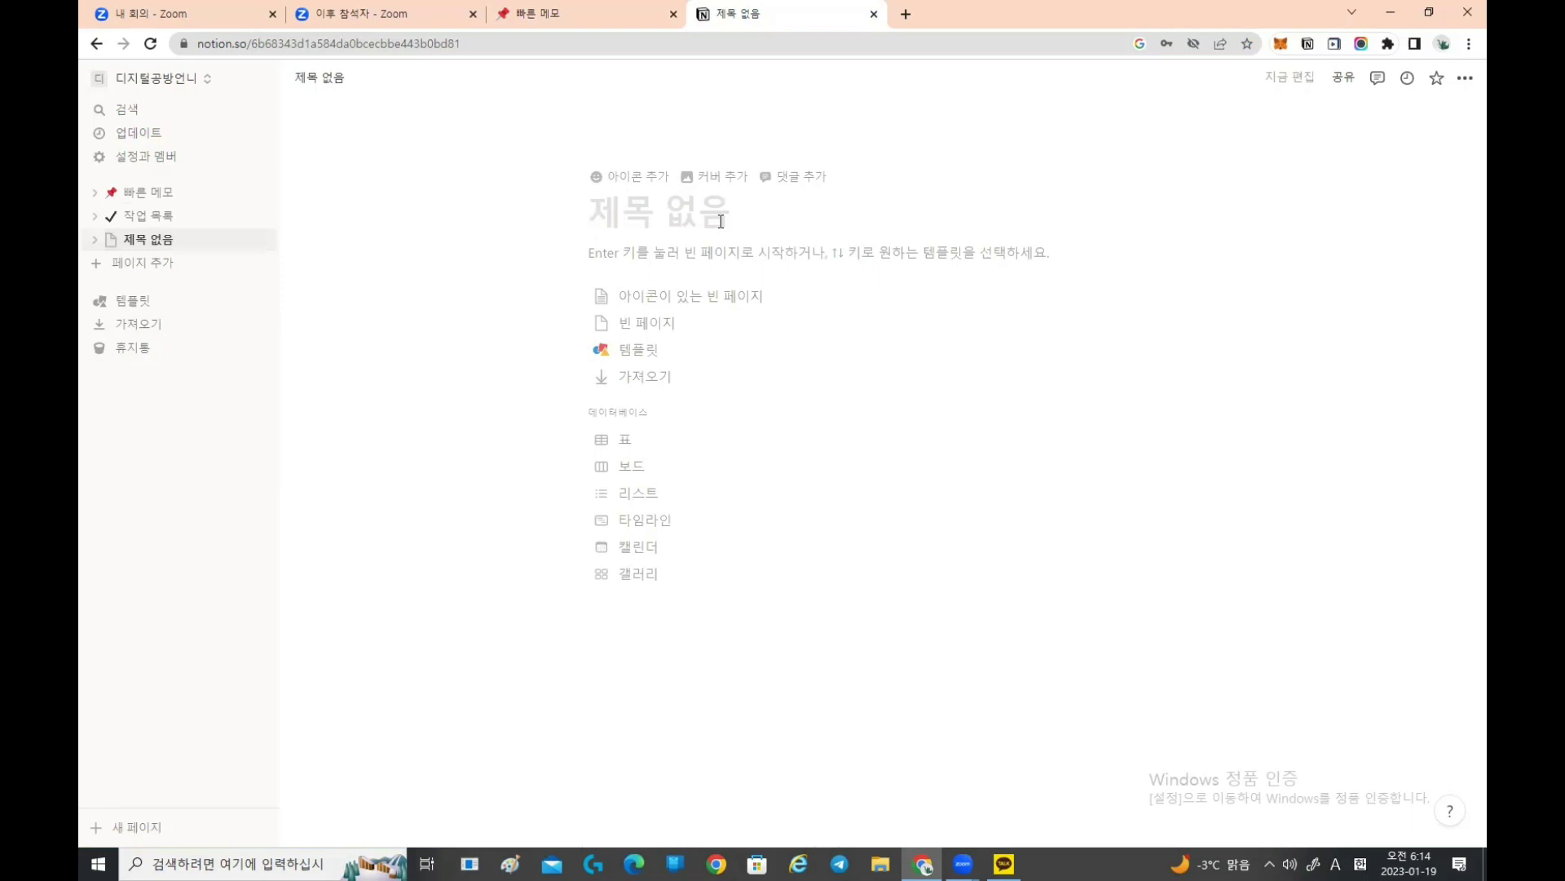
type("r")
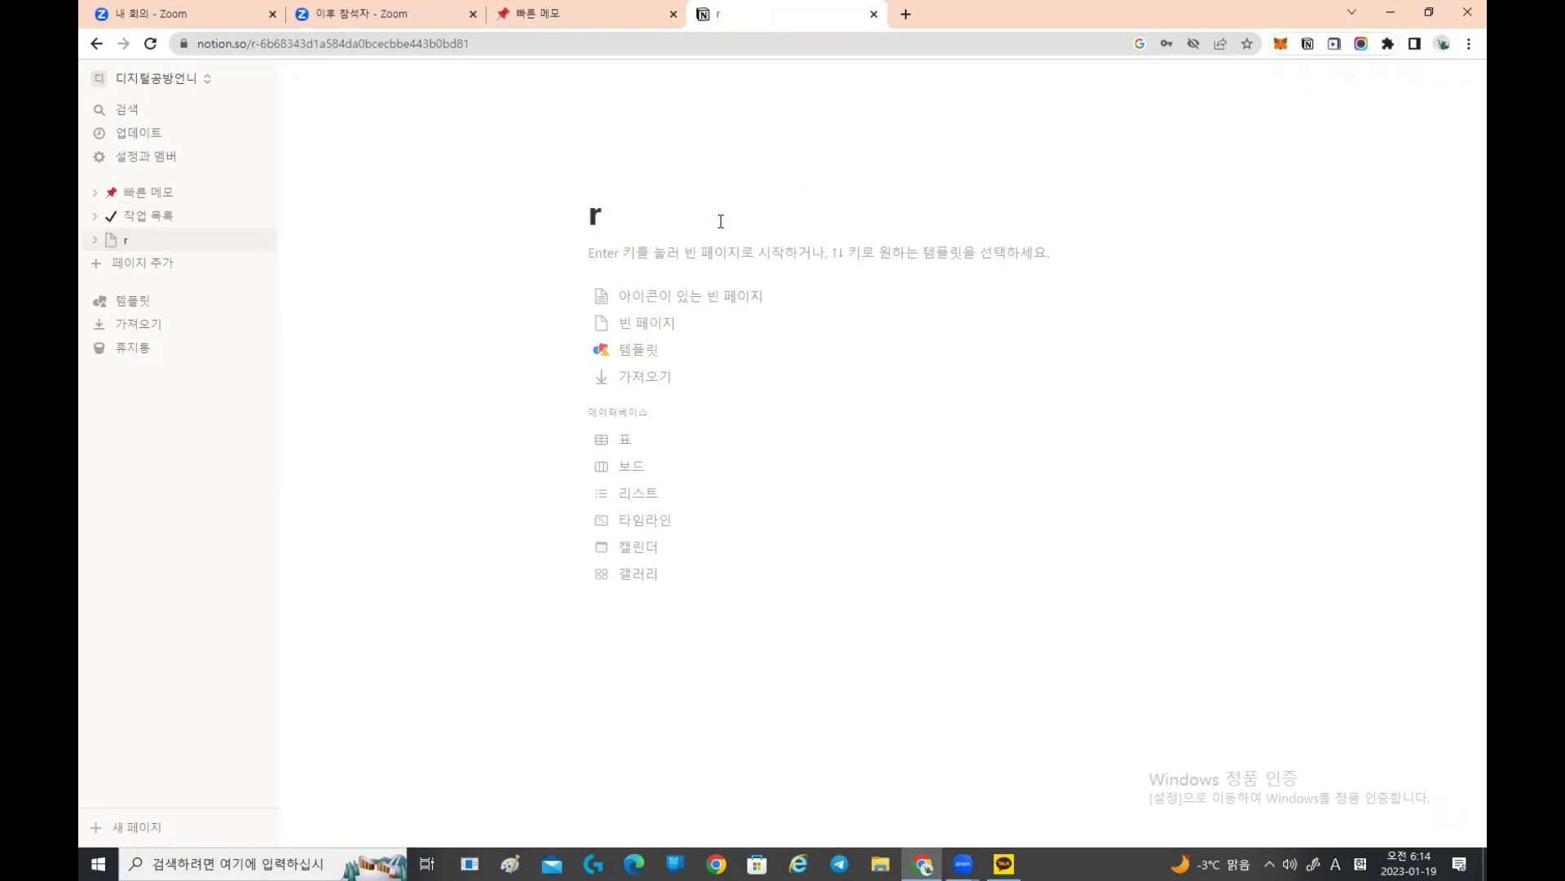
key("BackSpace")
key("Hangul")
type("공부노트")
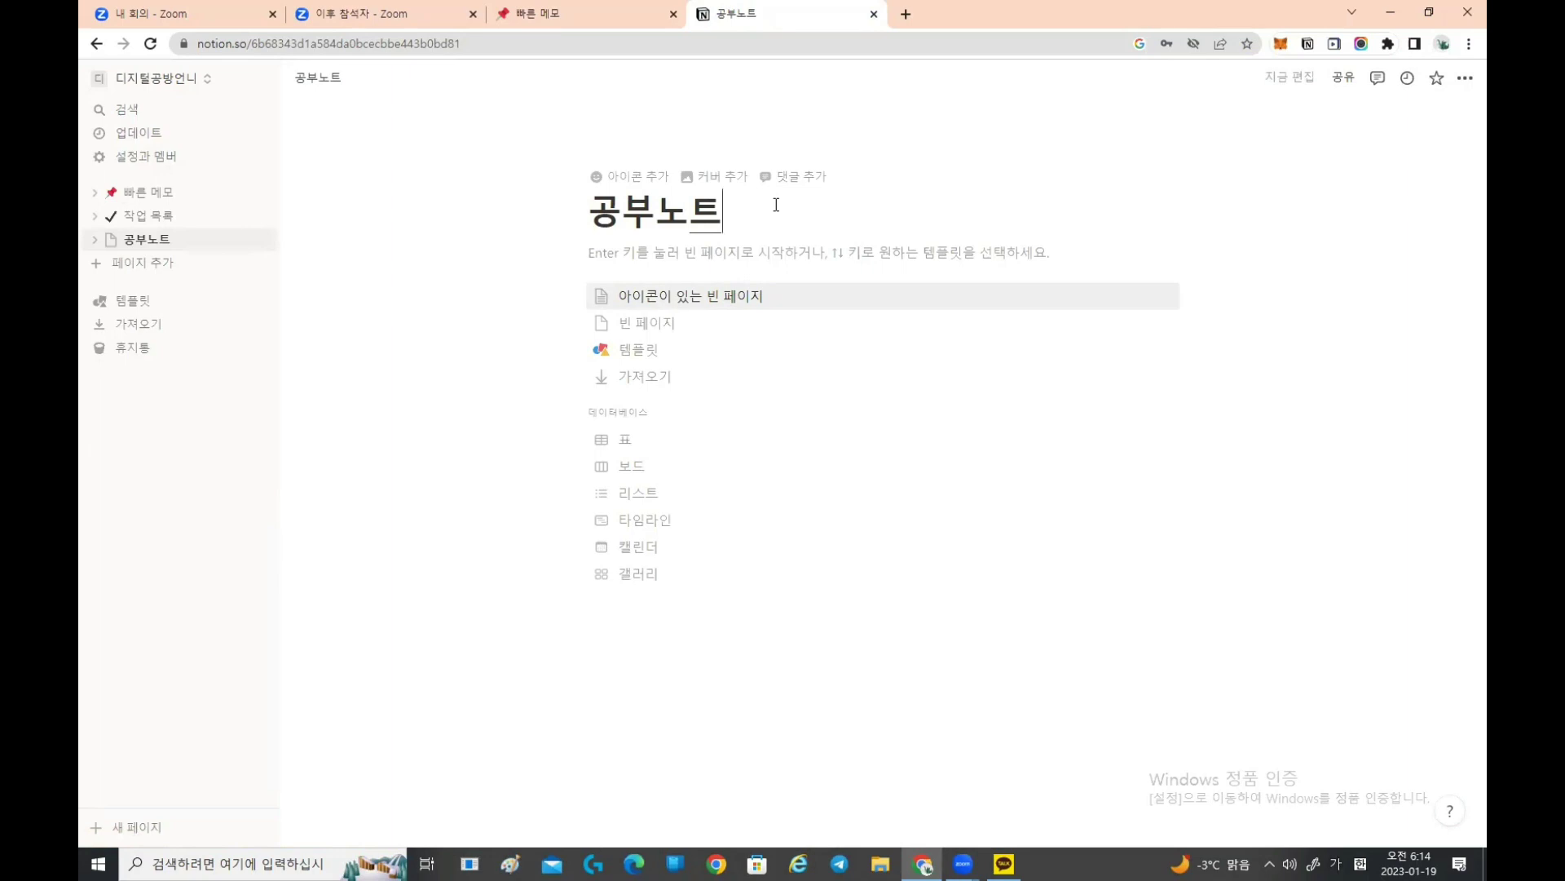
key("Return")
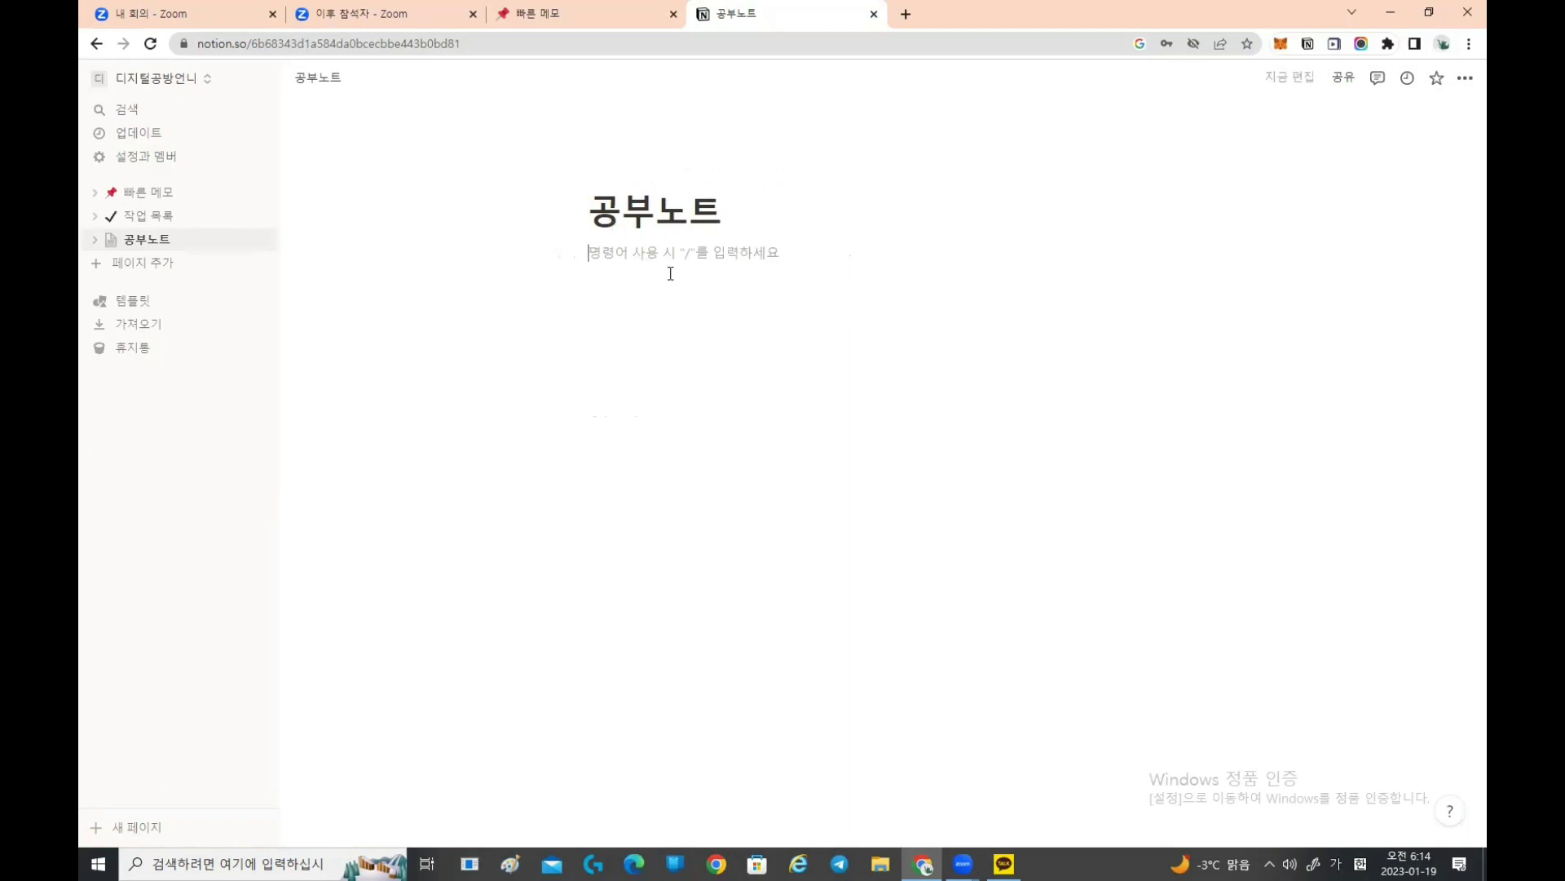
key("Return")
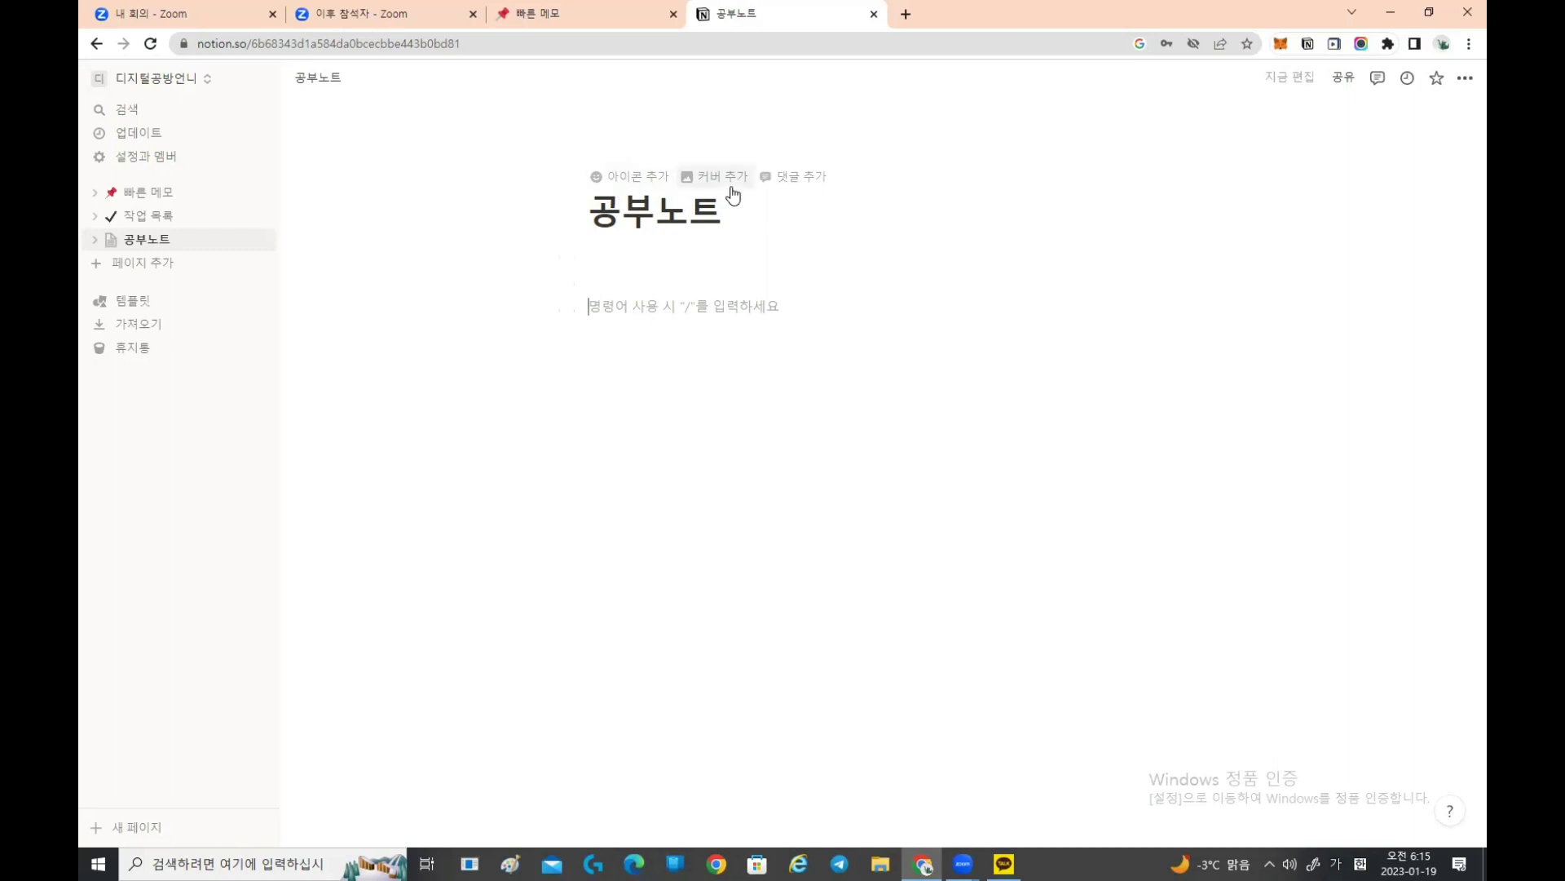
Step: Add an icon to the 공부노트 page and look through the emoji, icon and custom image options for replacing it
left_click(666, 187)
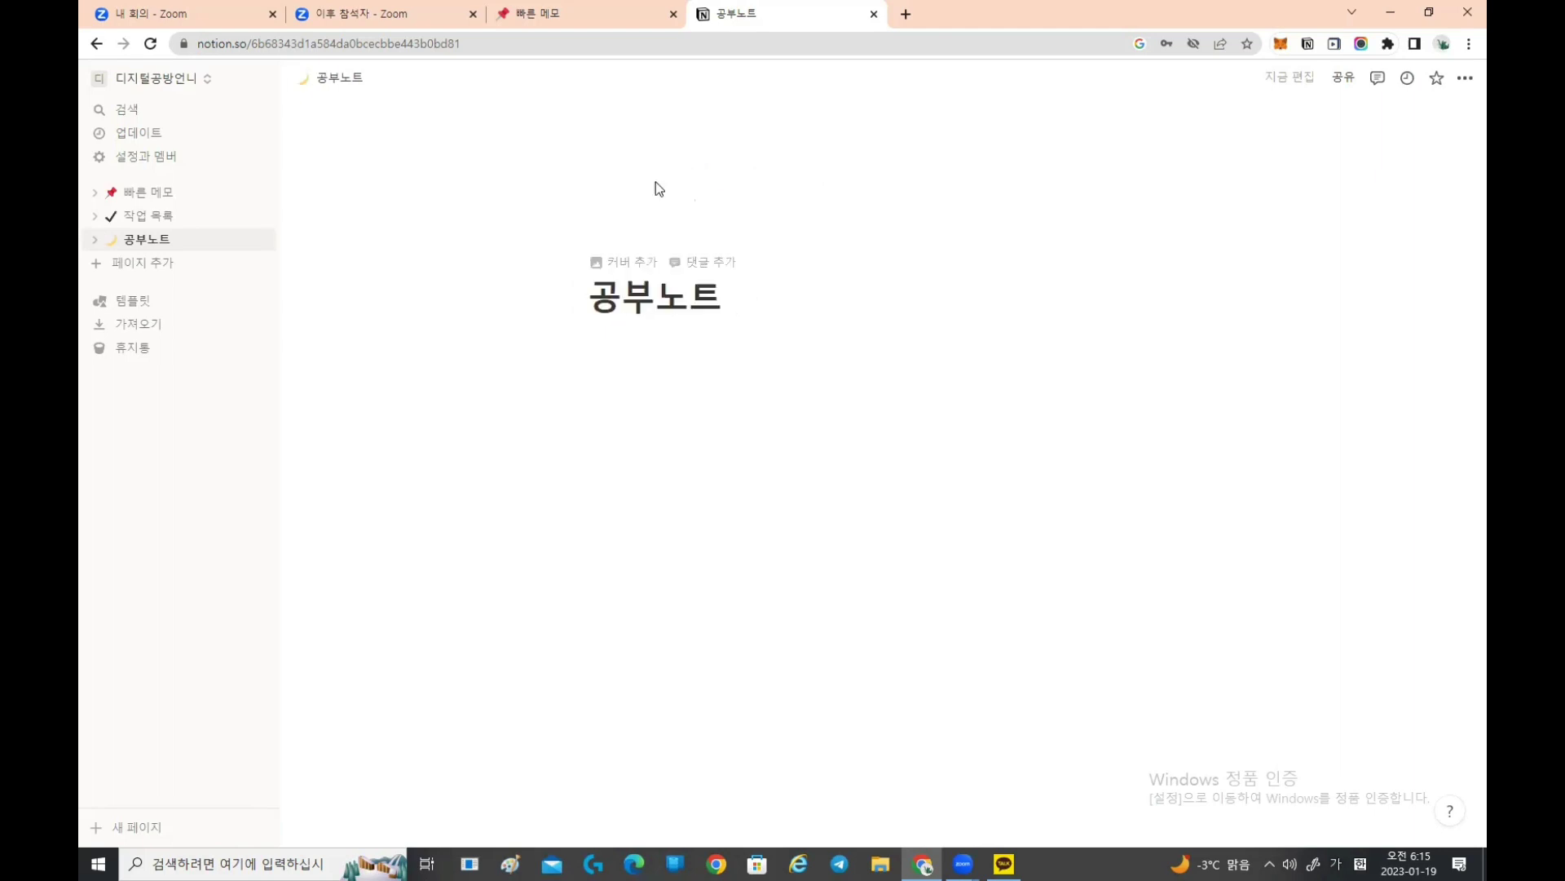
left_click(656, 182)
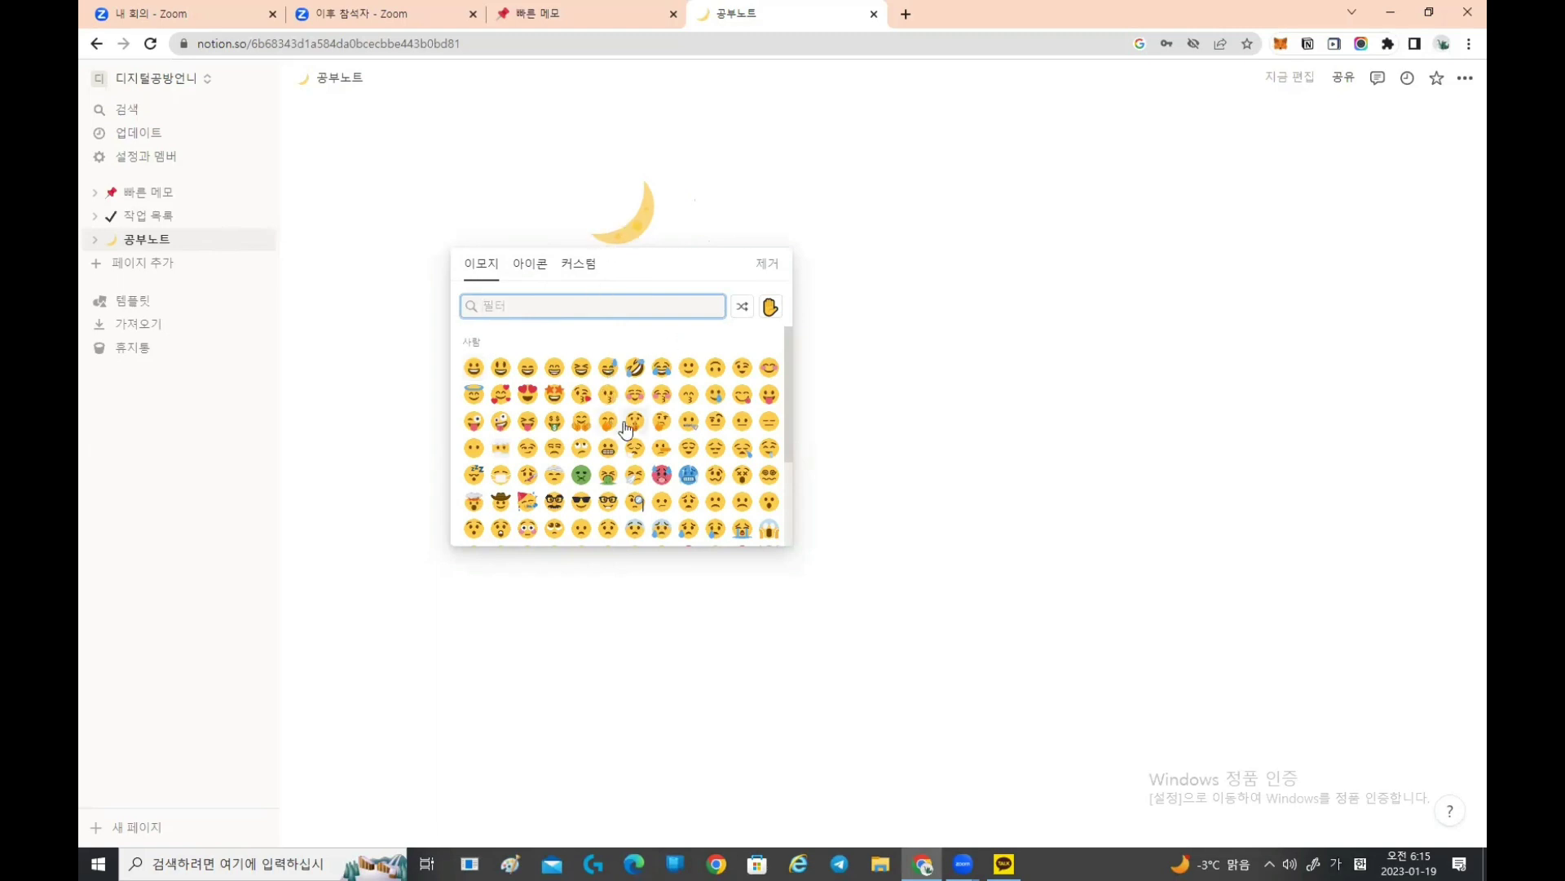
scroll(606, 374, "down", 2)
left_click(530, 264)
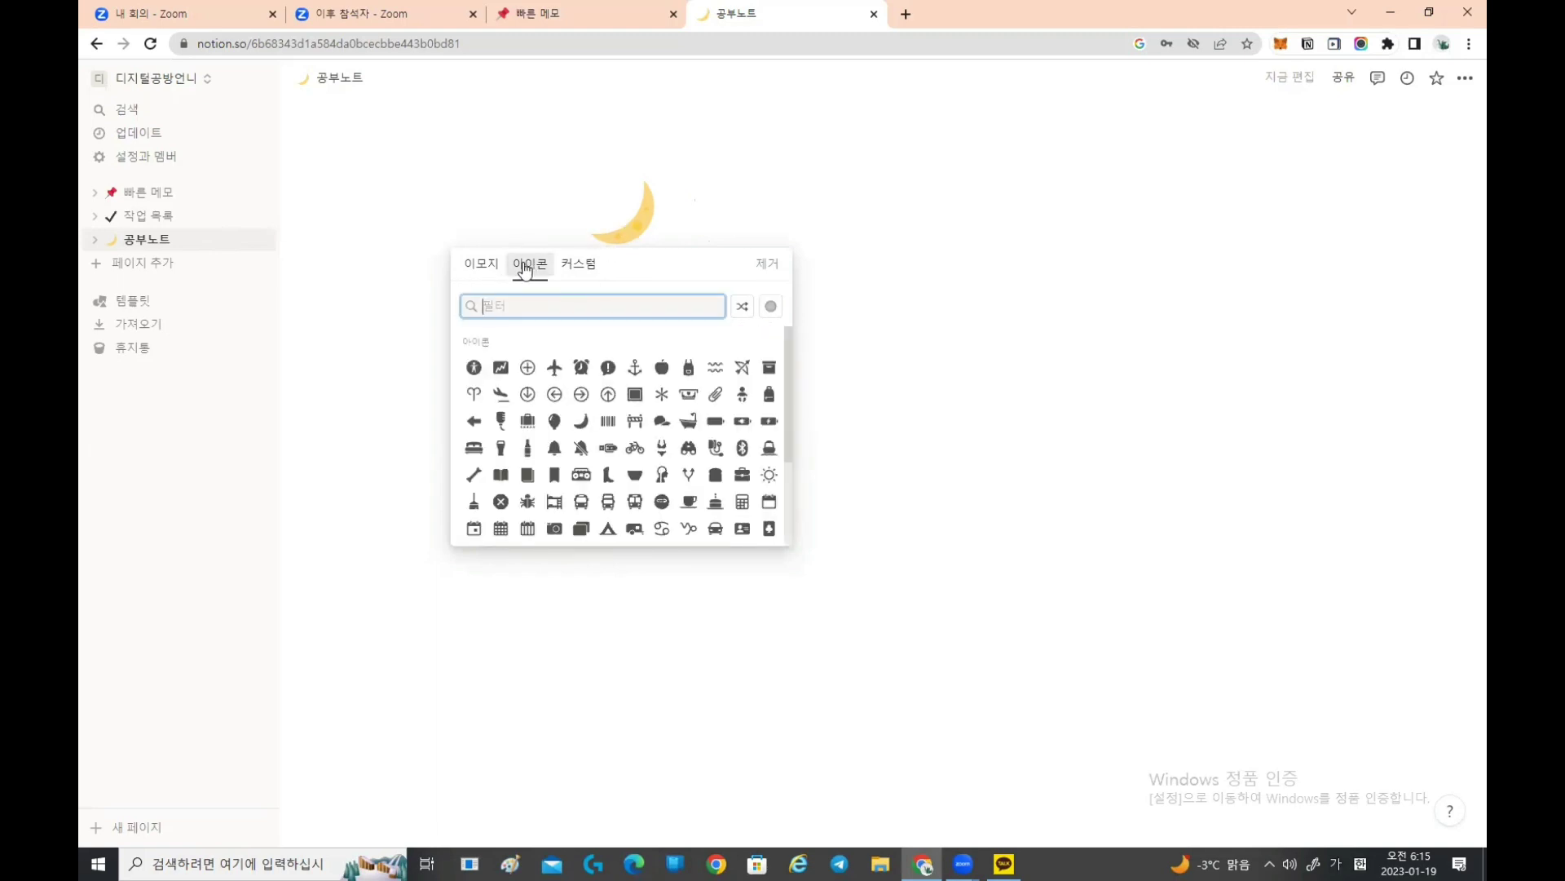
left_click(575, 265)
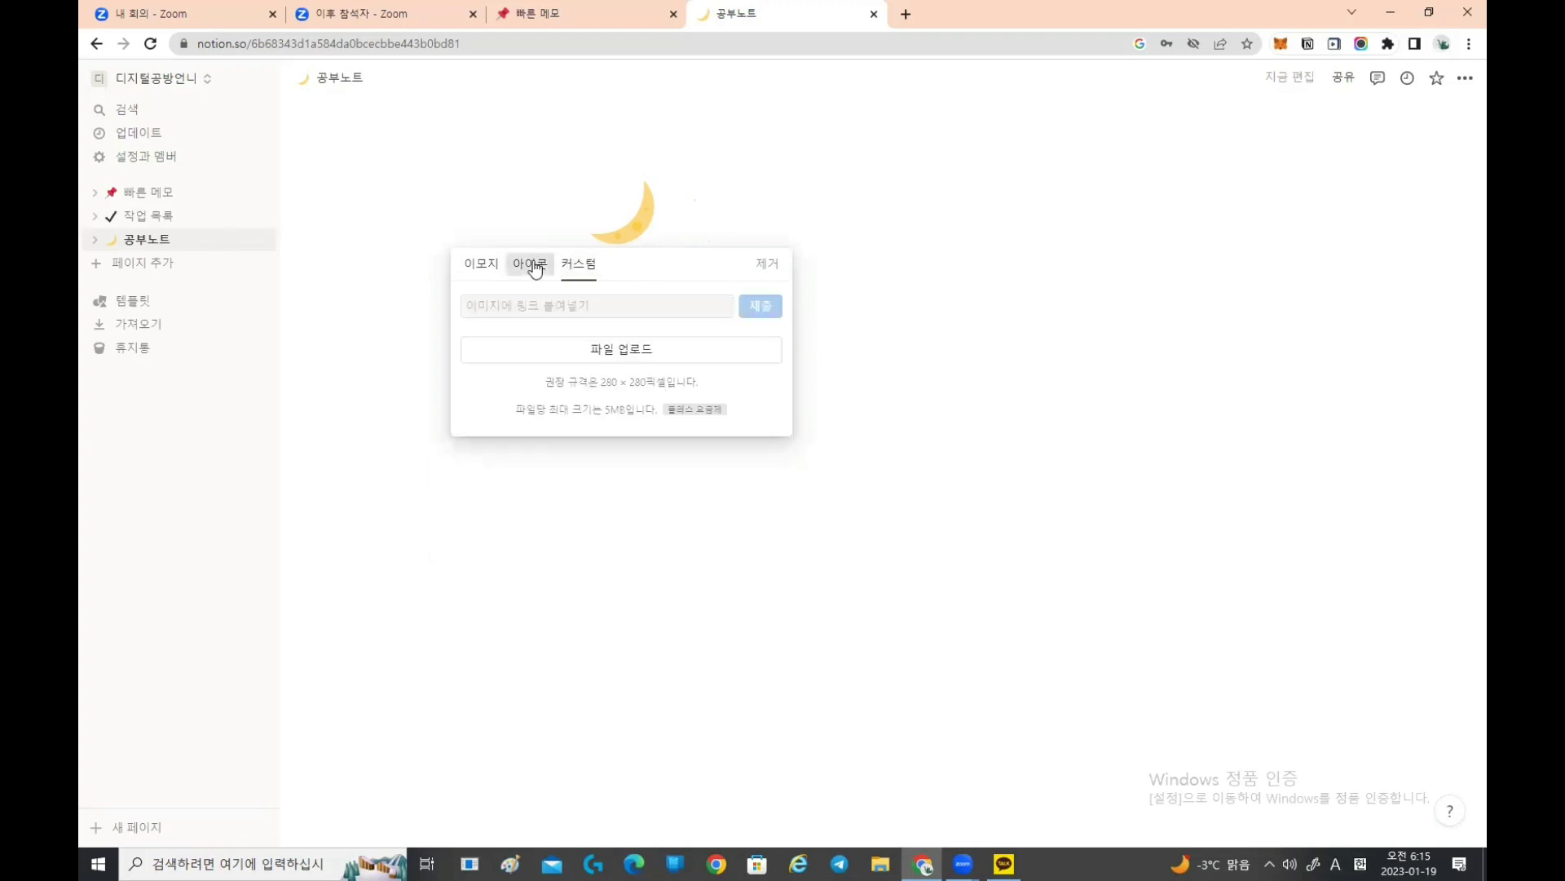
left_click(530, 265)
left_click(556, 268)
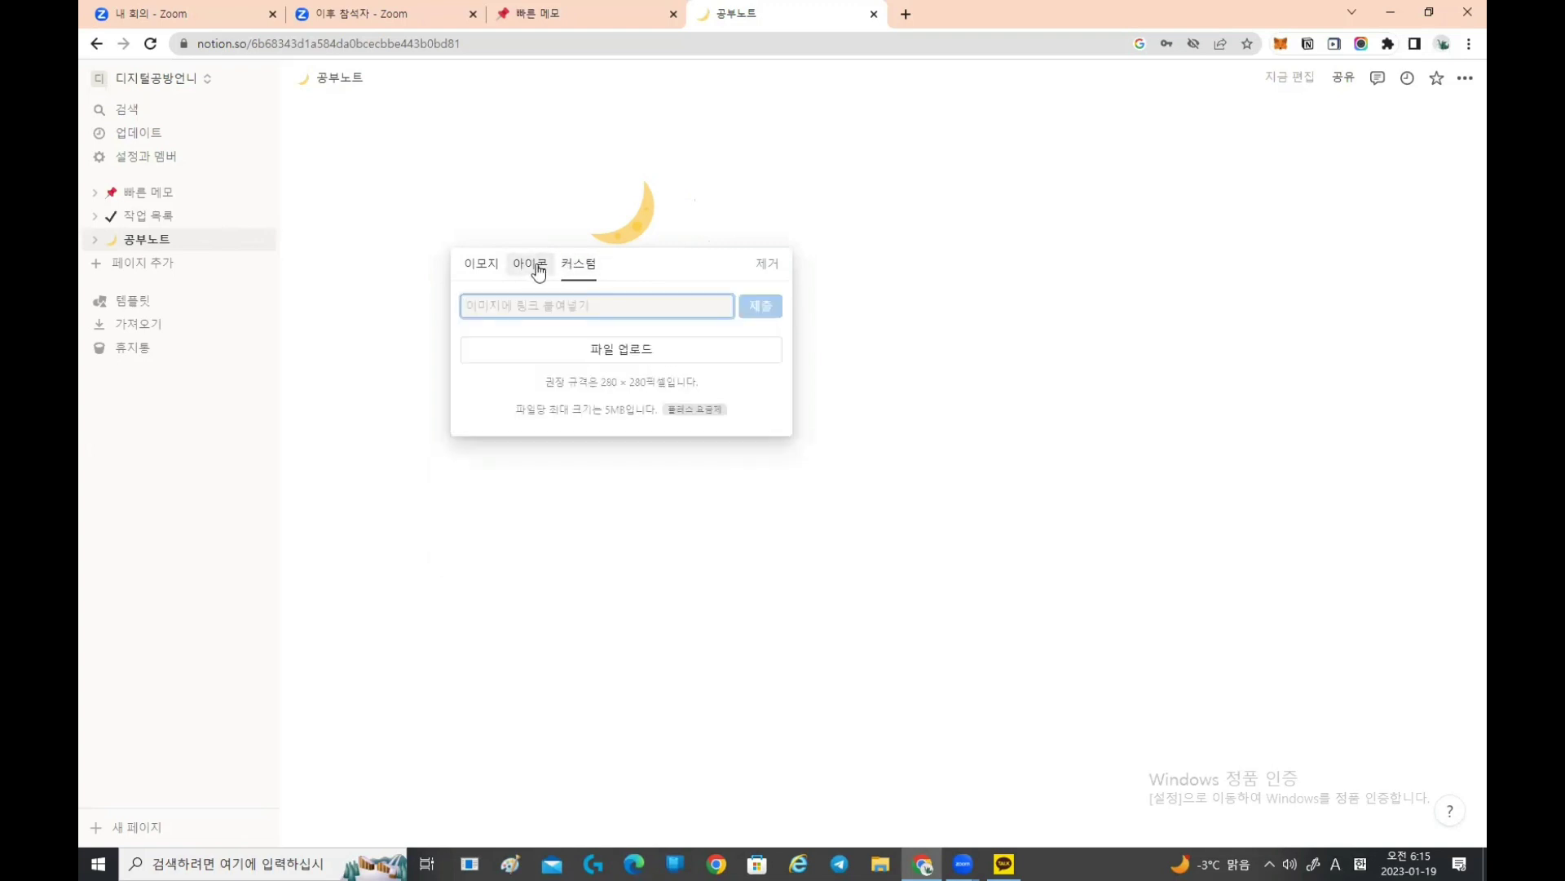
left_click(531, 266)
left_click(497, 266)
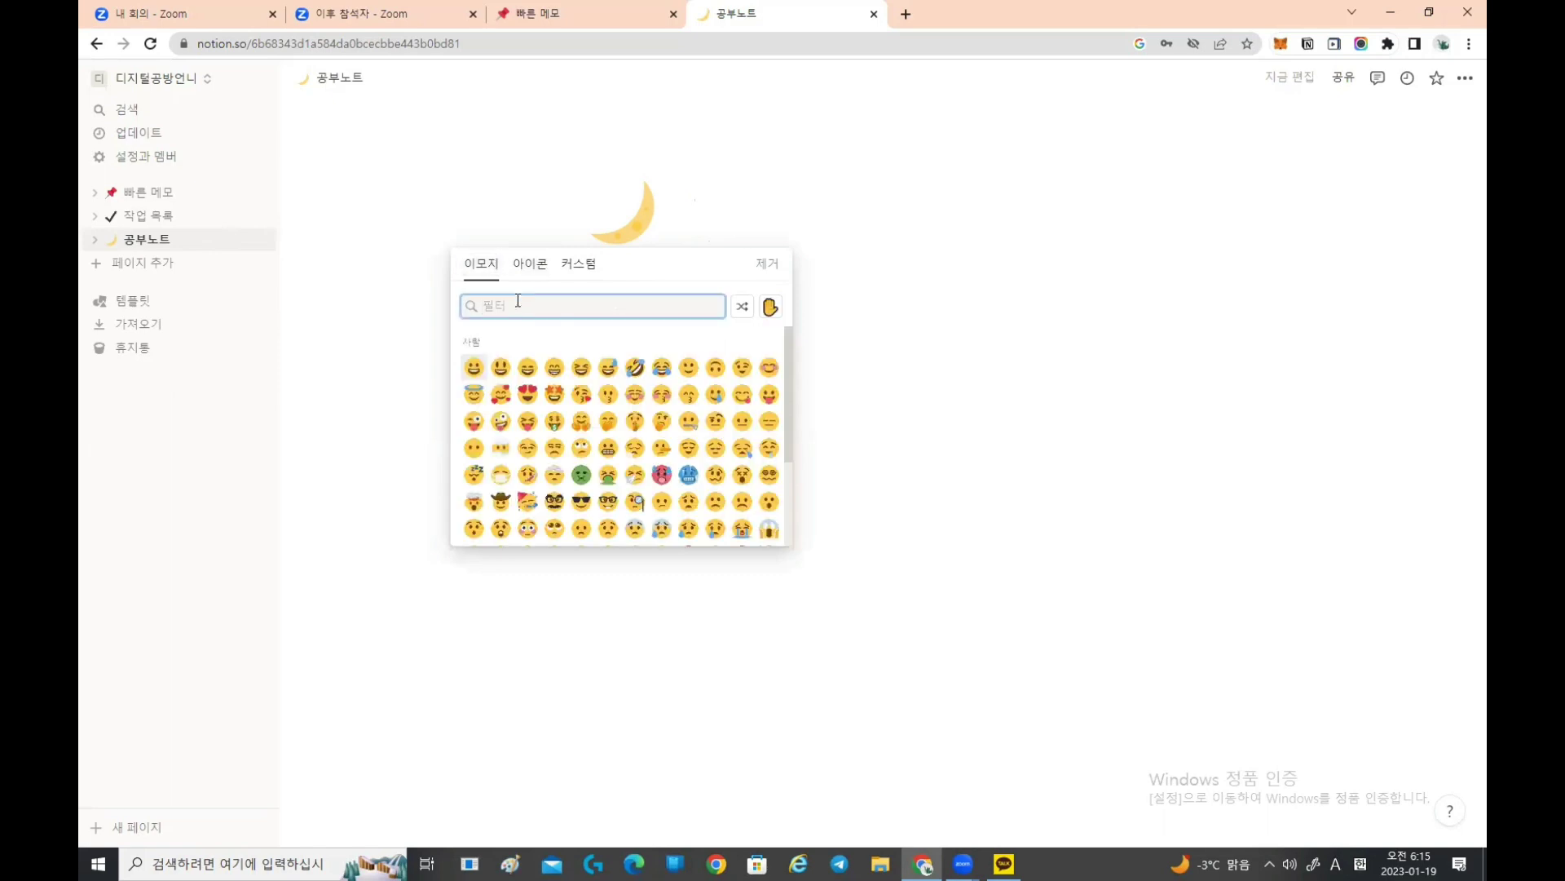
Step: Browse the emoji list and change the 공부노트 page icon to the beating red heart
scroll(675, 436, "down", 2)
scroll(675, 440, "down", 5)
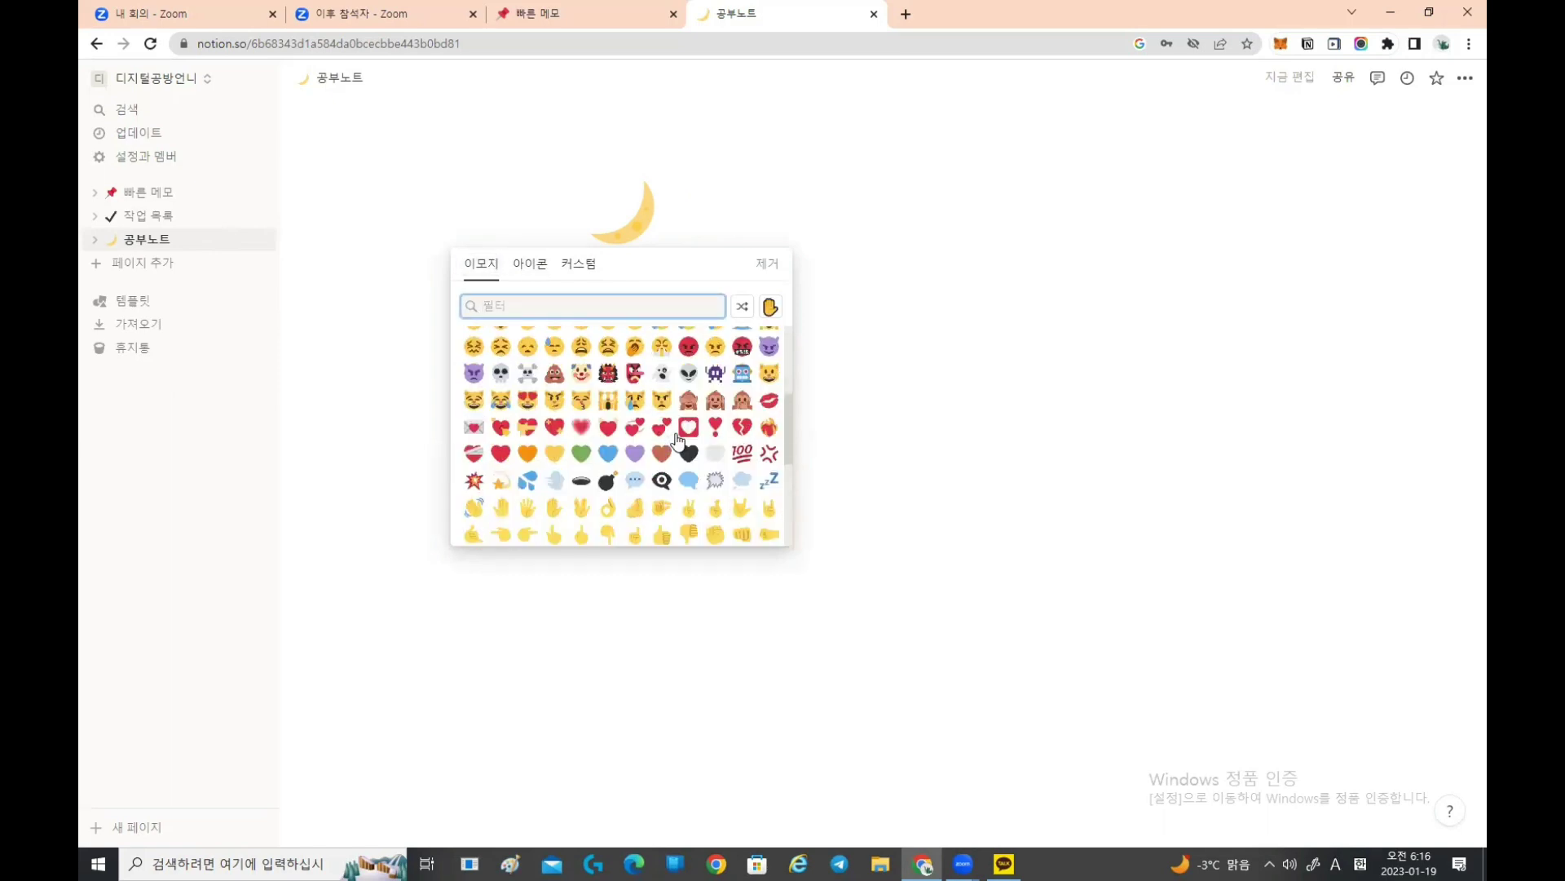
scroll(675, 440, "up", 3)
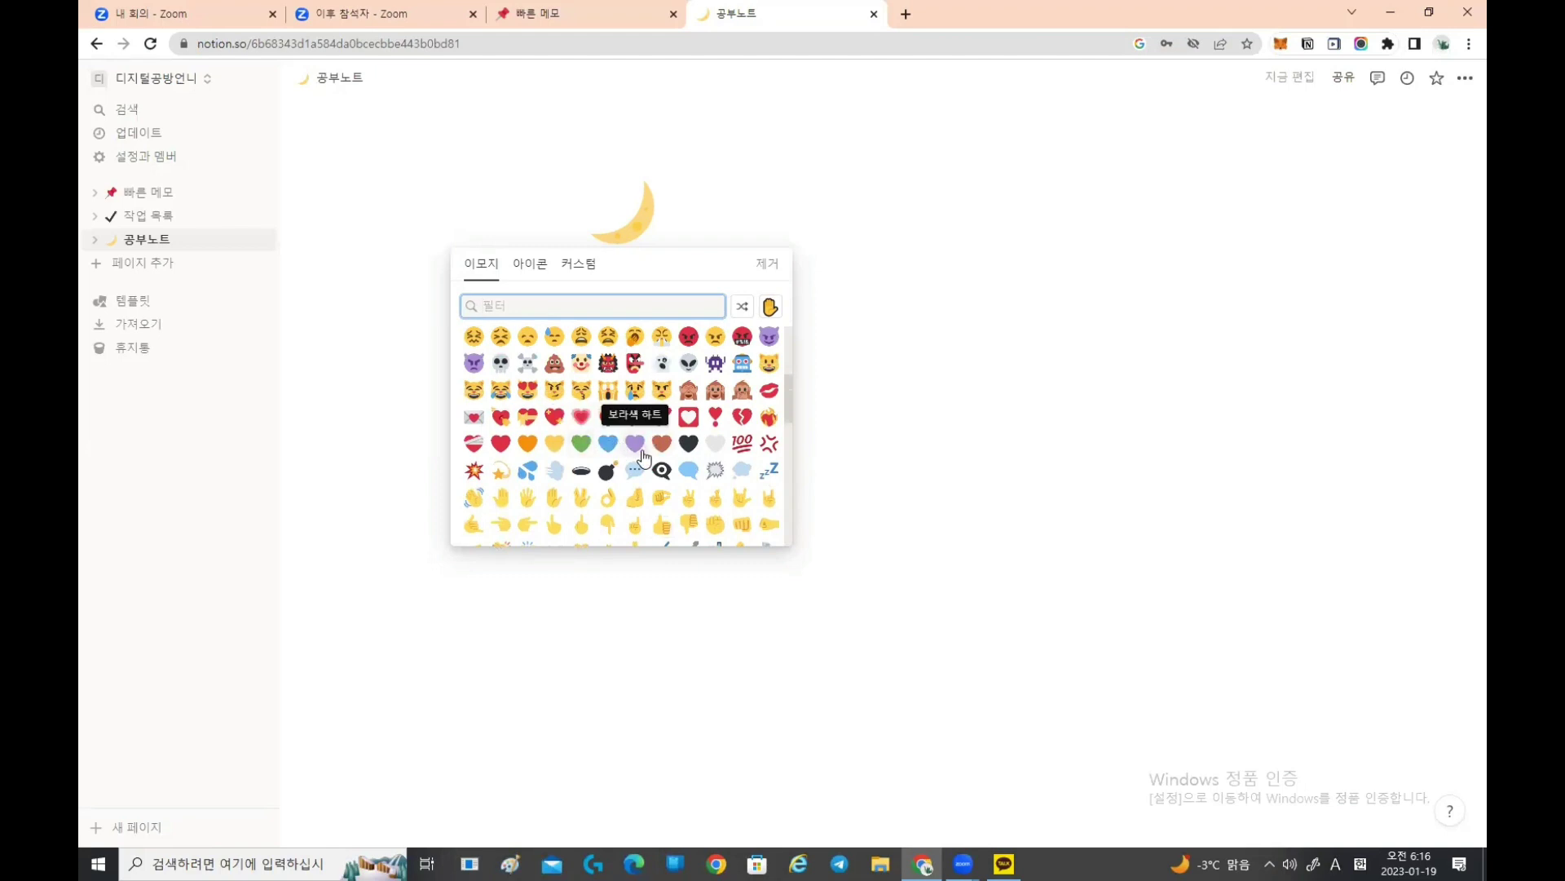
scroll(643, 462, "down", 5)
scroll(644, 464, "up", 5)
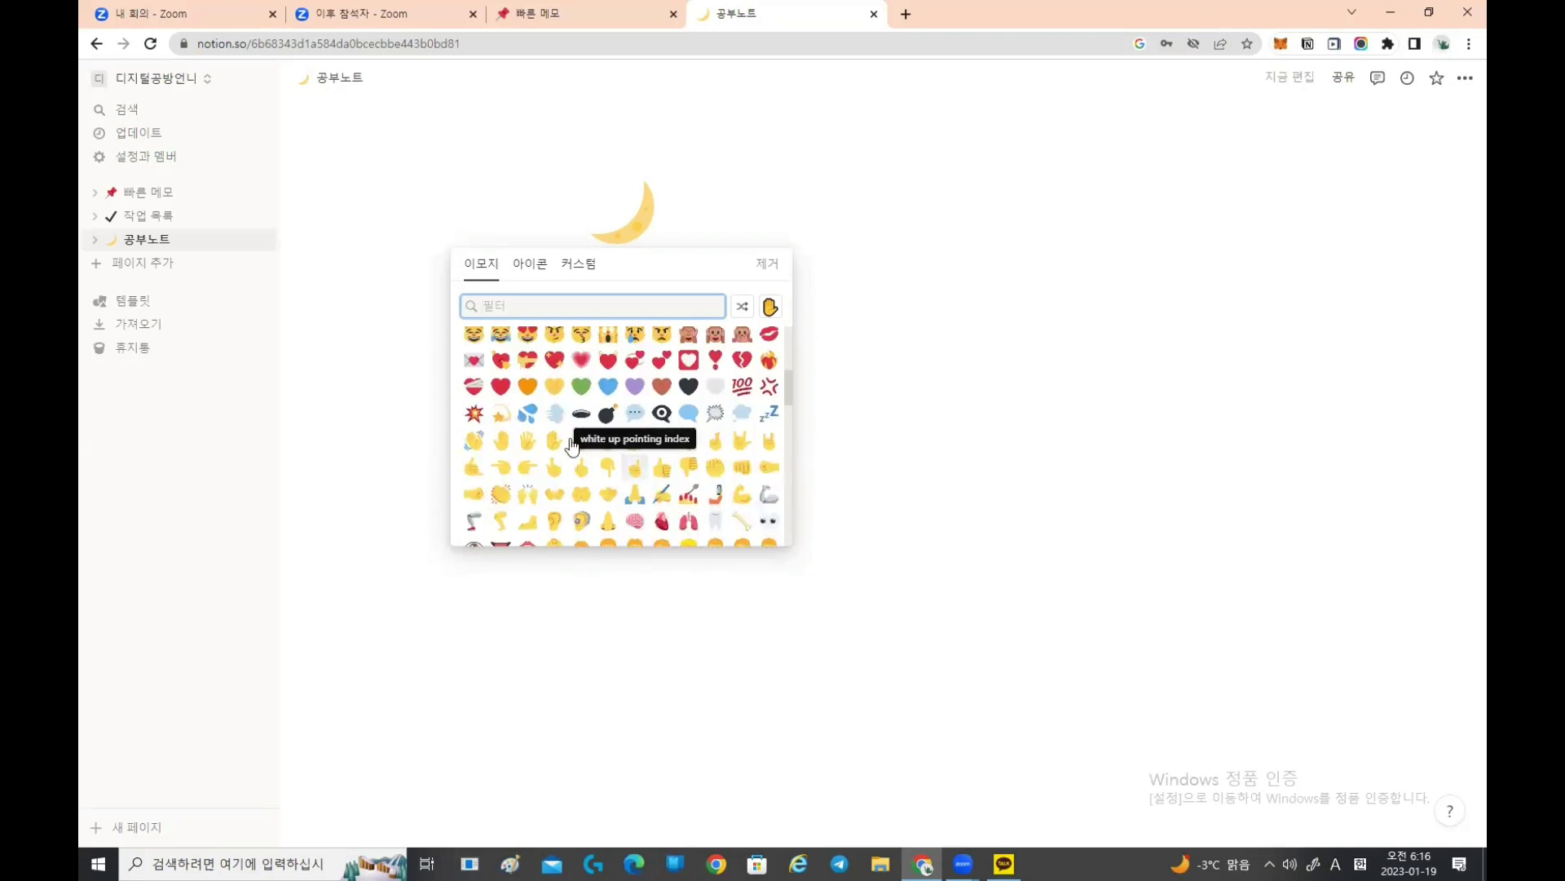
scroll(607, 444, "up", 3)
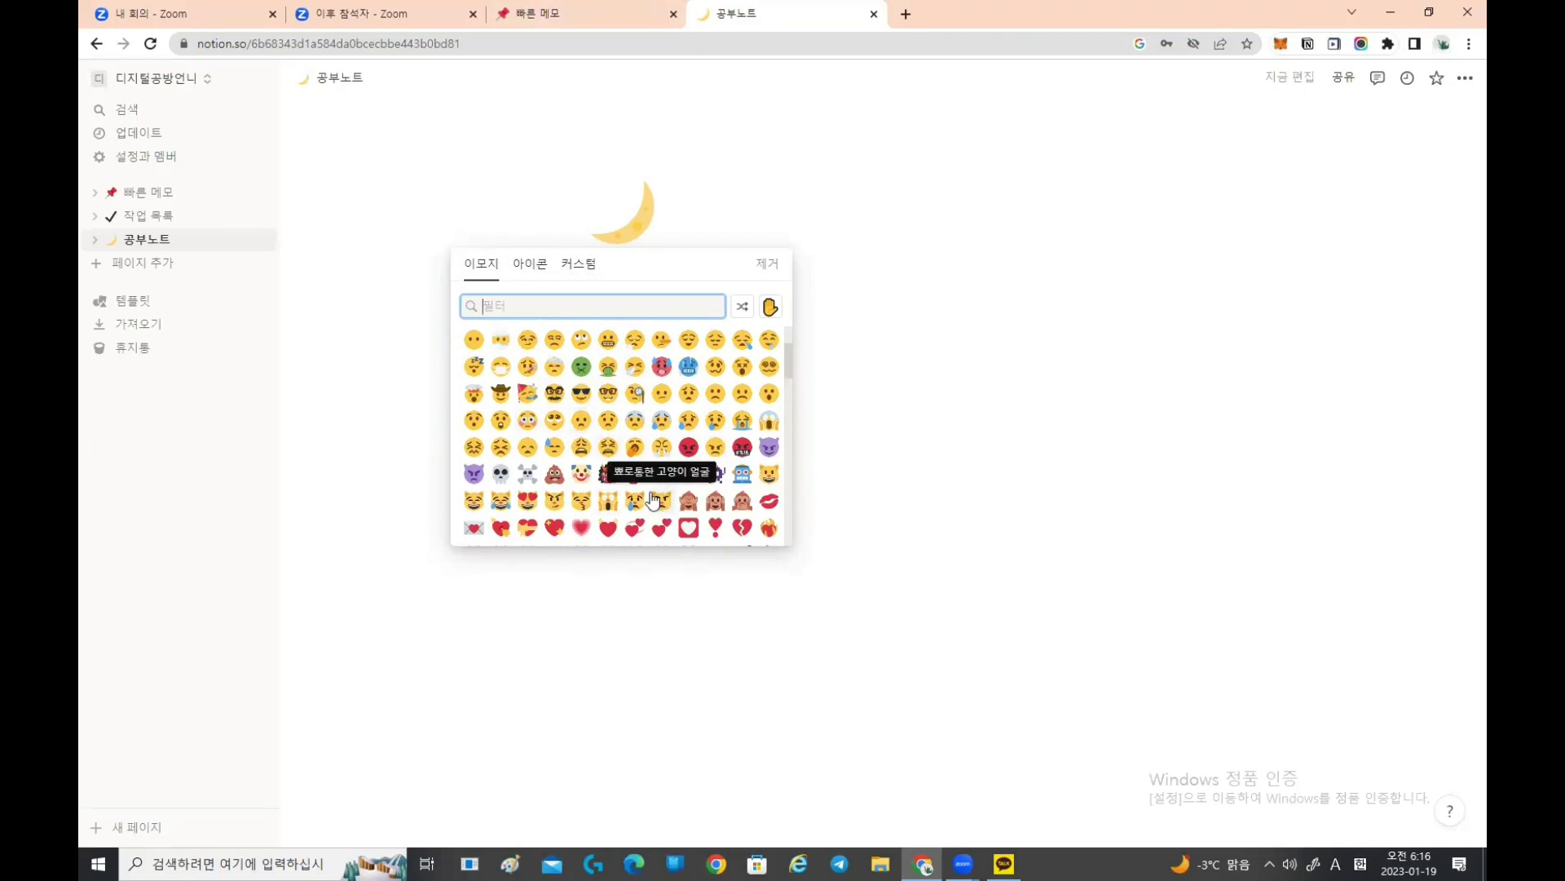
left_click(604, 530)
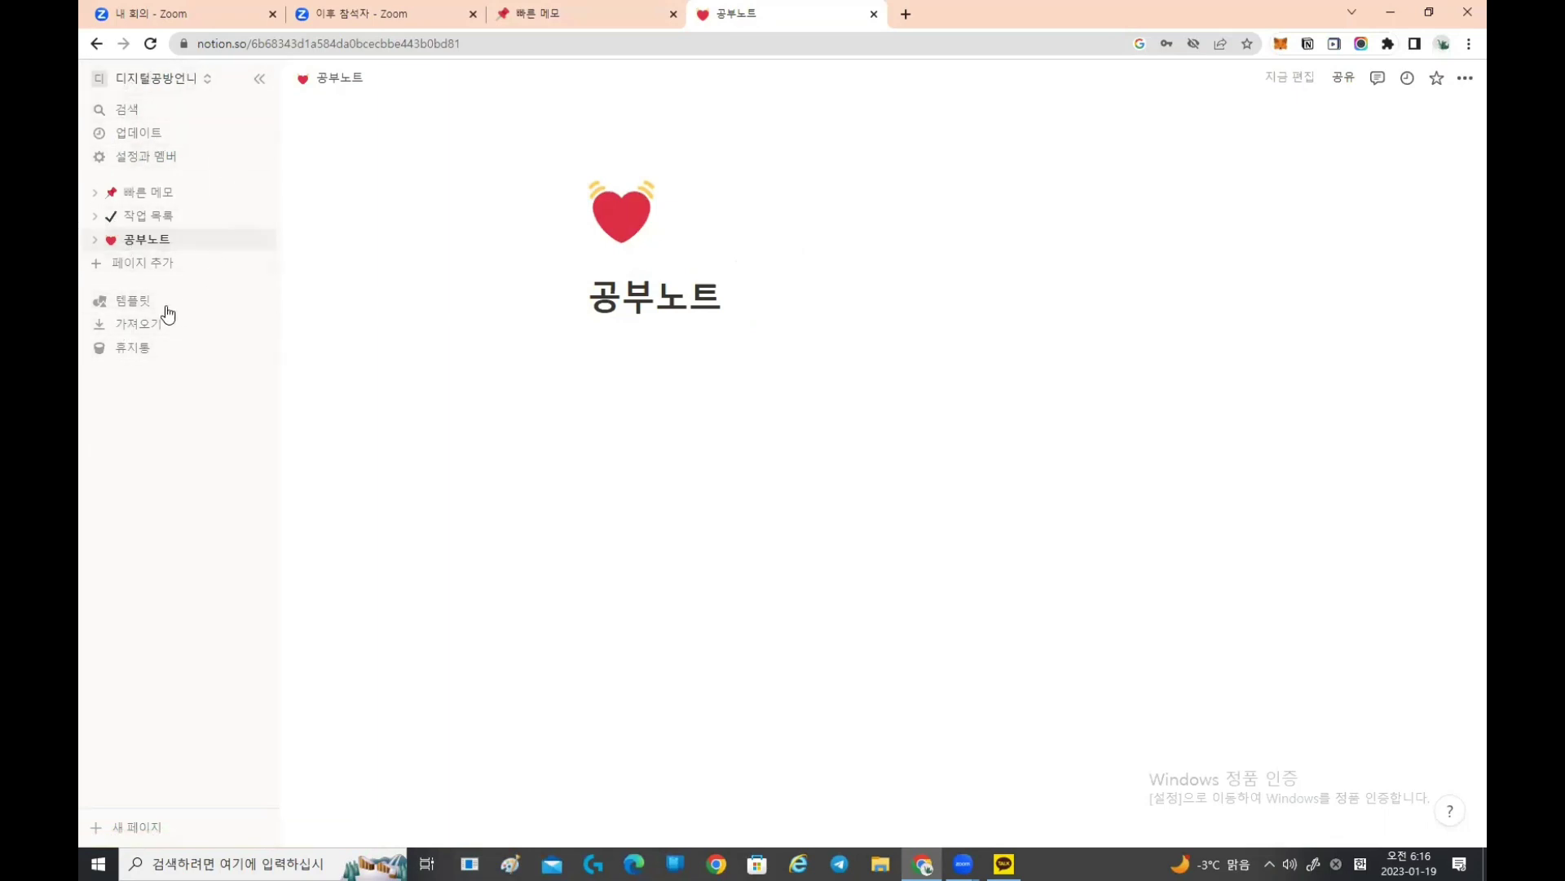
Step: View the icon choices from the 공부노트 entry in the page list and from the heart above the title, closing them each time
left_click(111, 241)
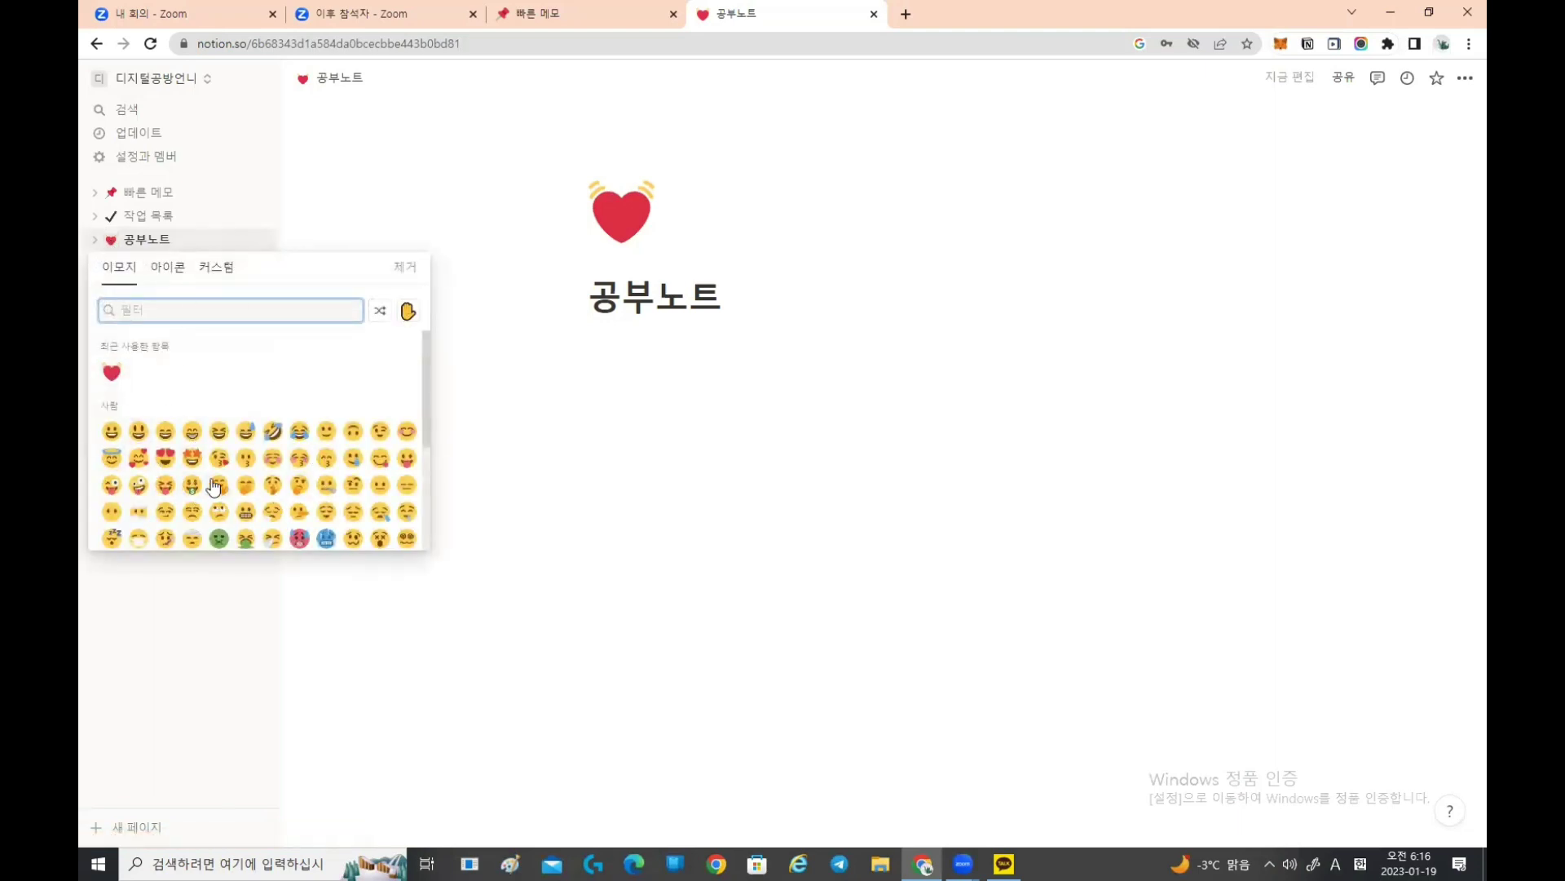
left_click(331, 198)
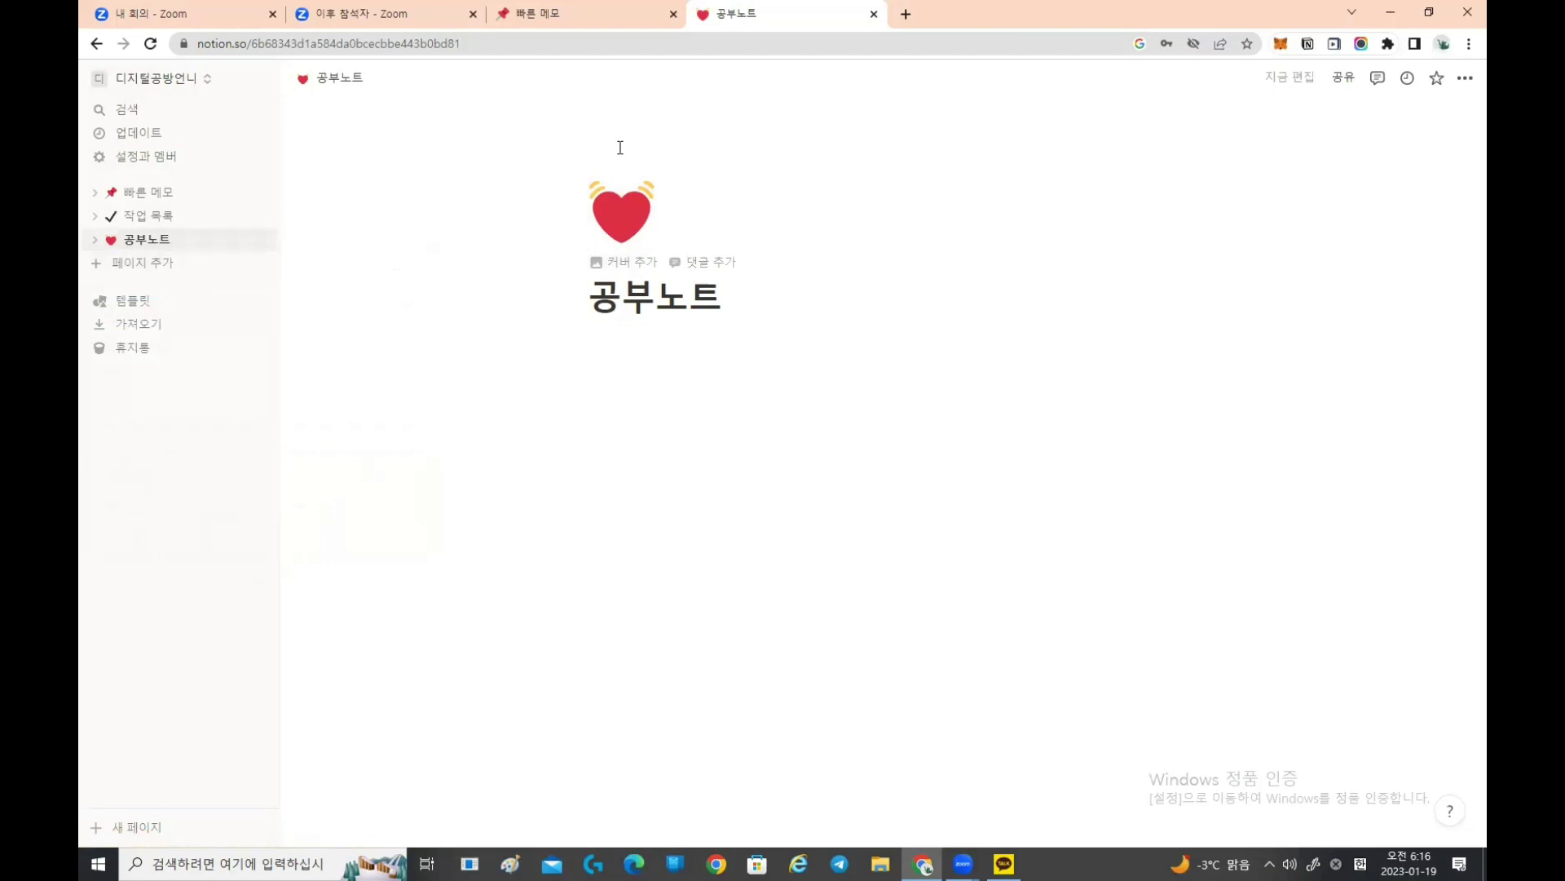
left_click(642, 206)
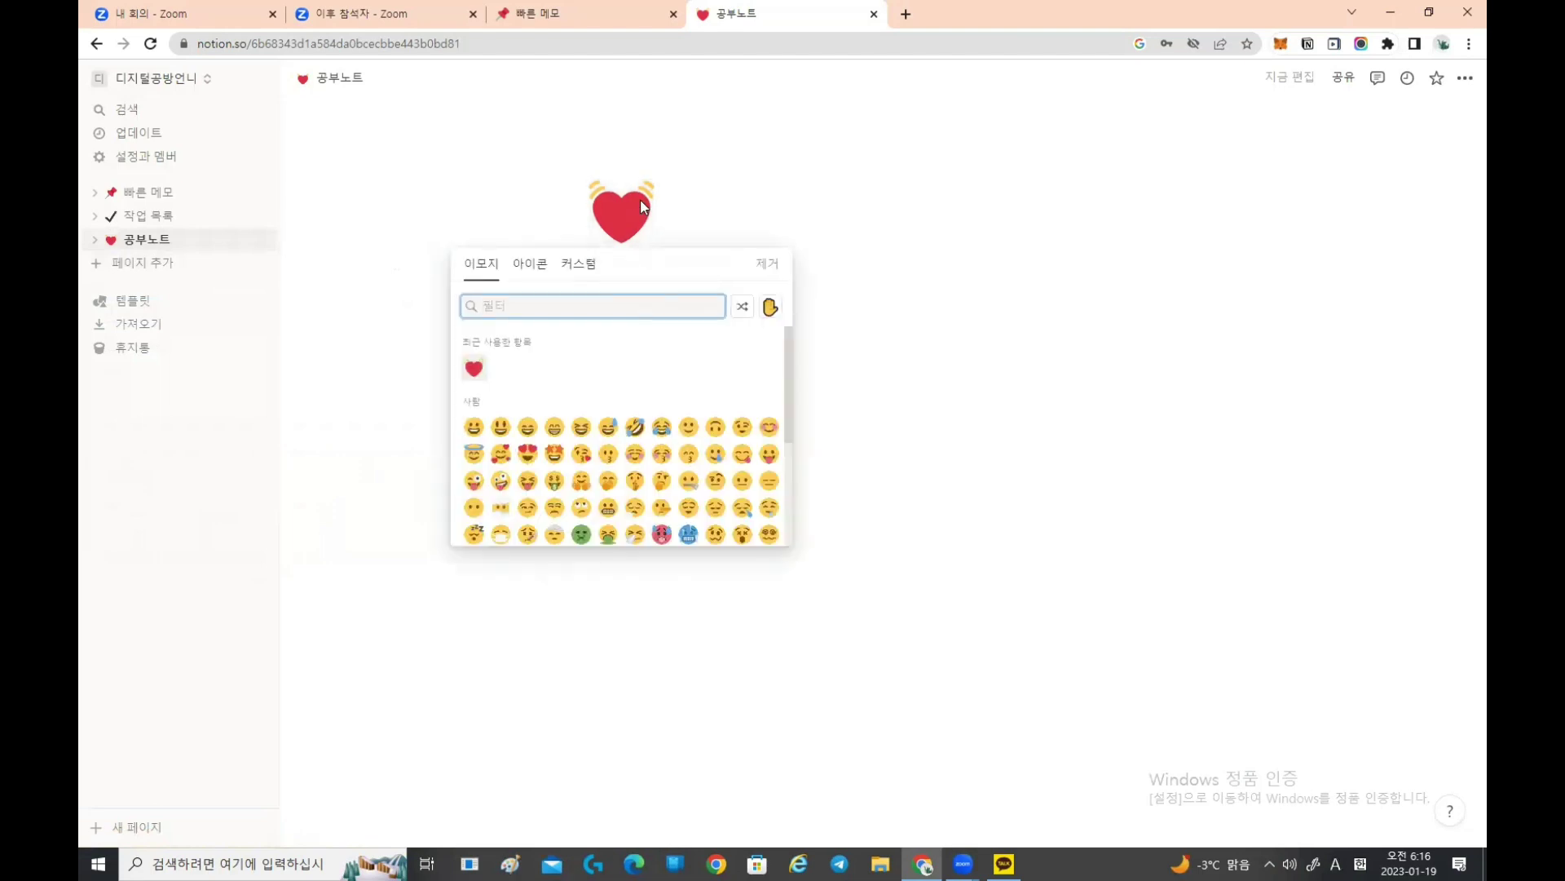
left_click(866, 376)
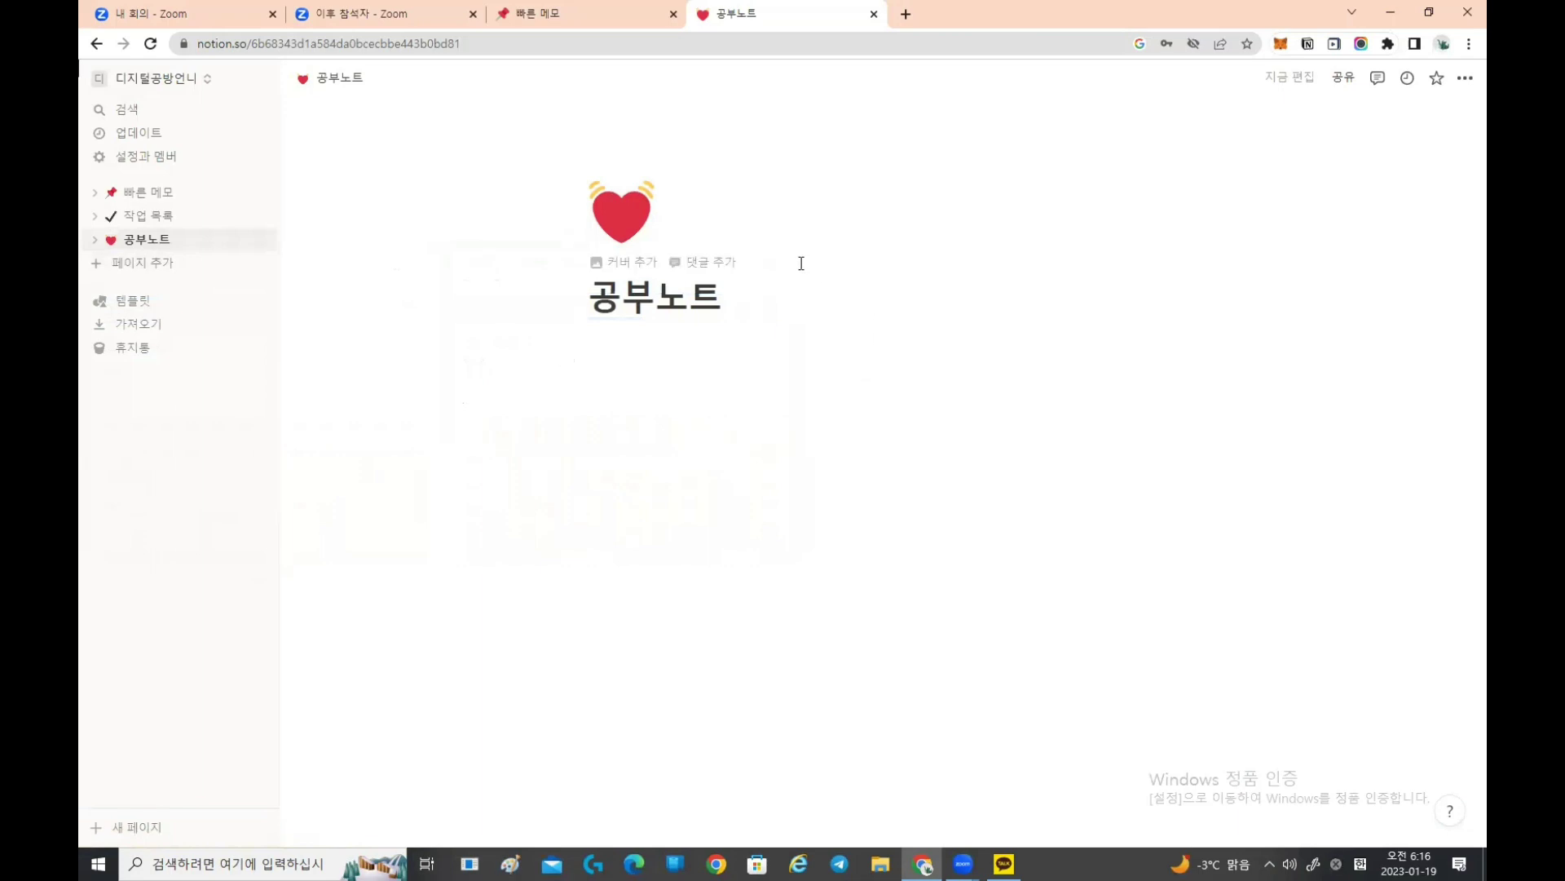
Step: Add a cover to the 공부노트 page and change it to the solid yellow color
left_click(629, 262)
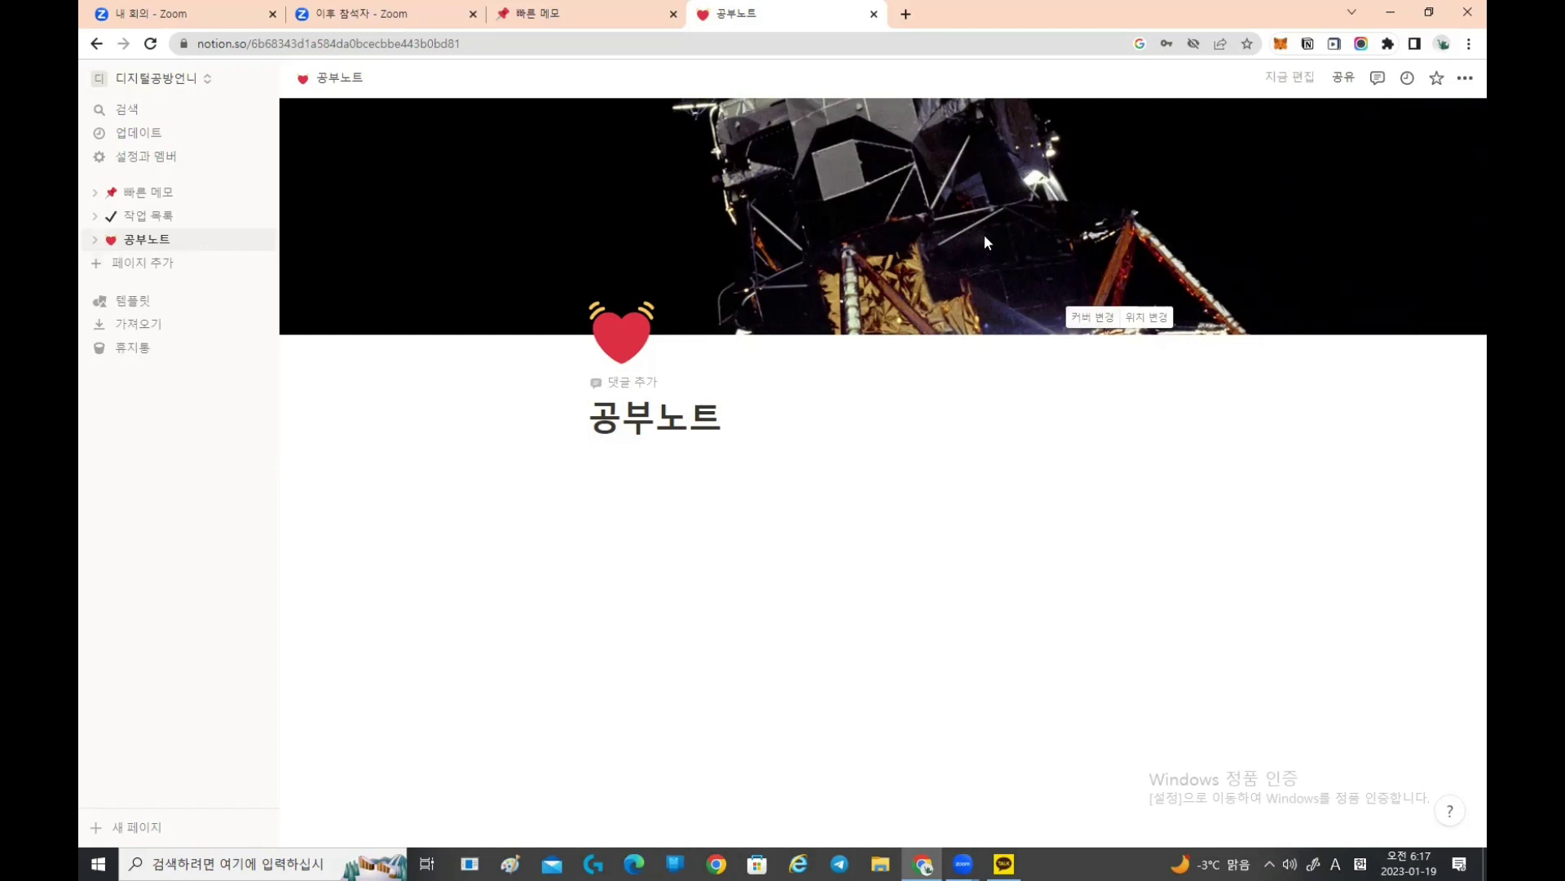
left_click(1087, 321)
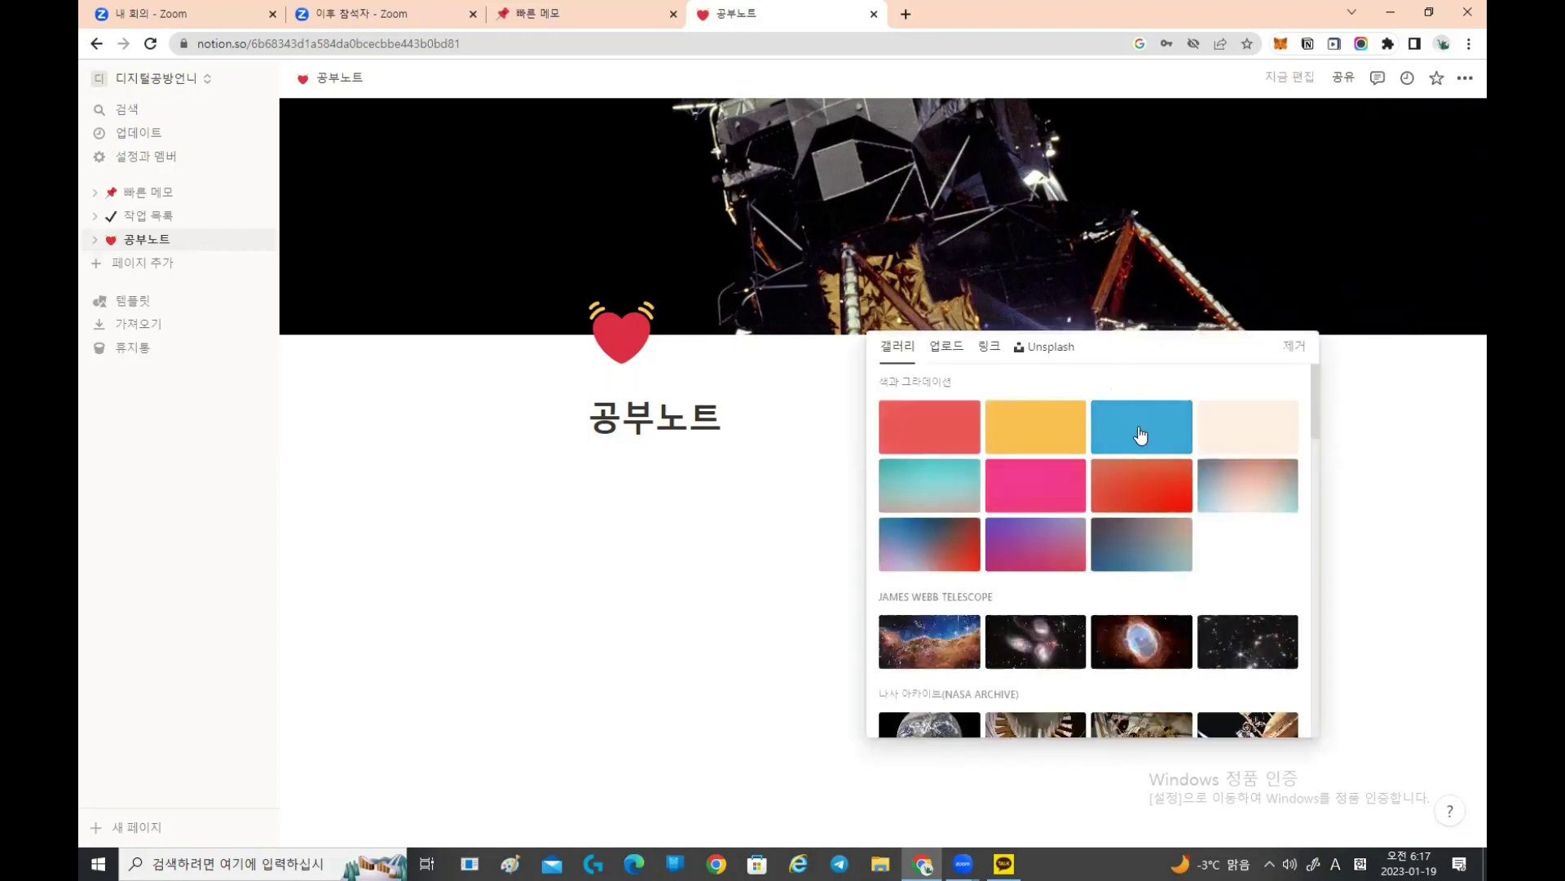
left_click(1036, 432)
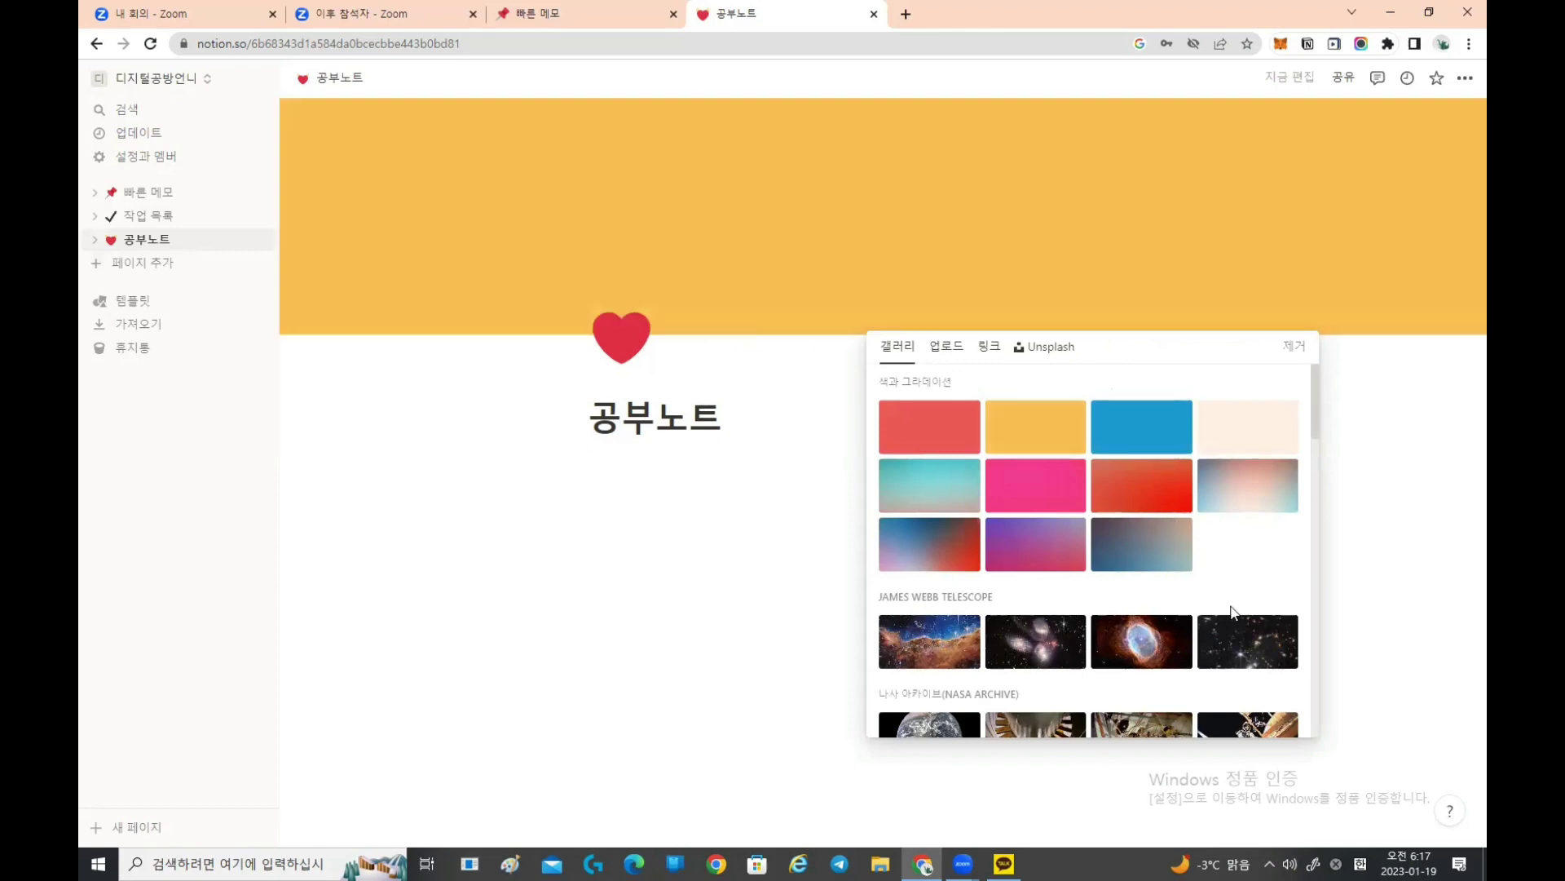
Step: Examine the cover image sources: the gallery's space and museum collections, the file upload option and the Unsplash photos
scroll(1235, 580, "down", 1)
scroll(1236, 580, "down", 1)
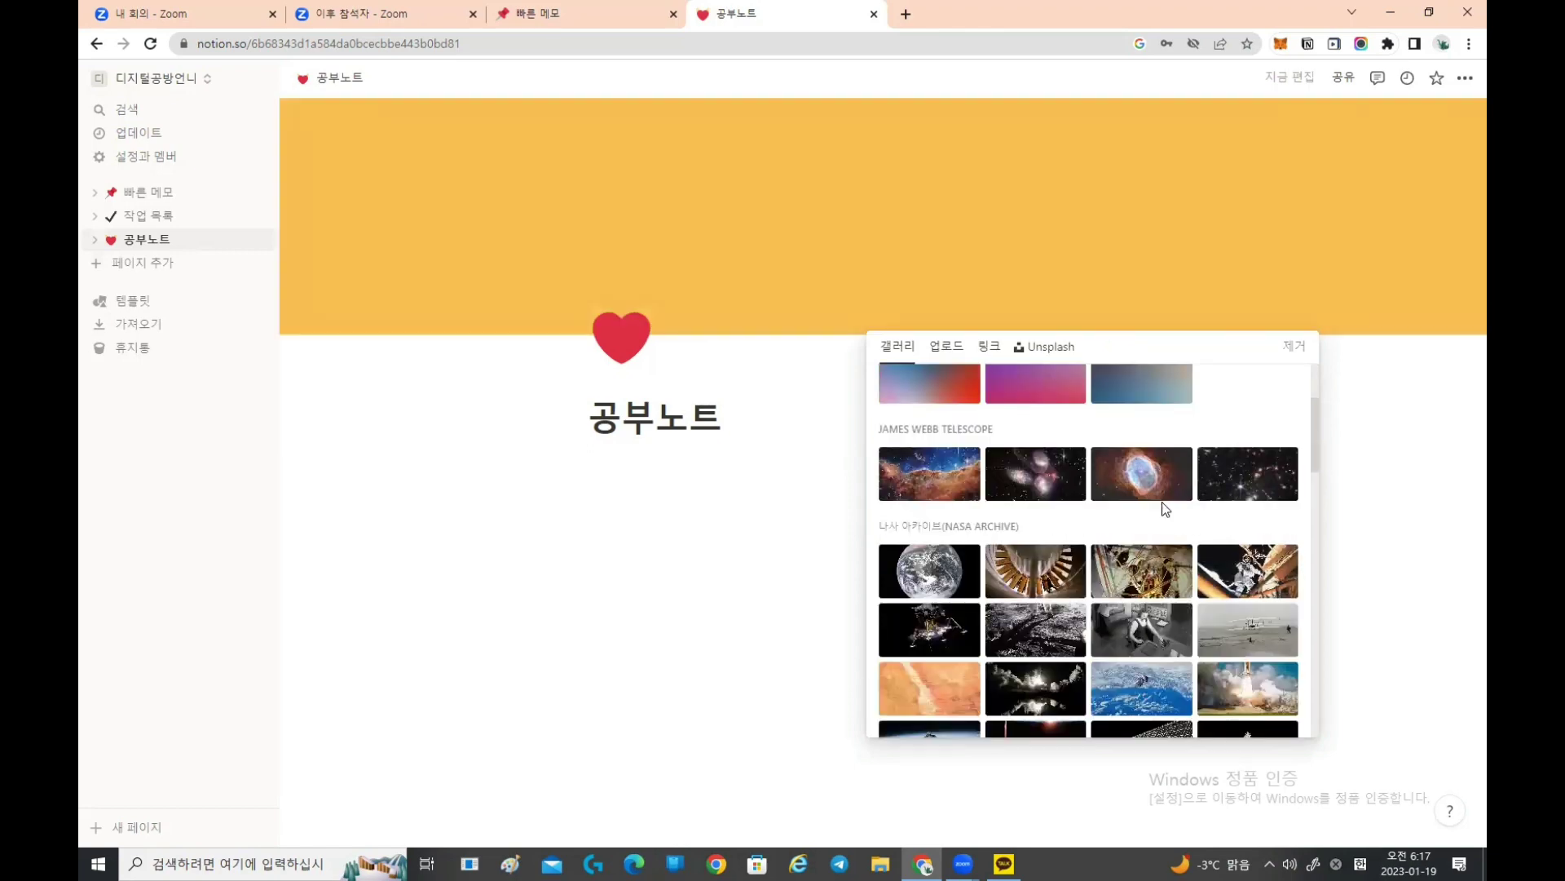
scroll(1121, 570, "down", 4)
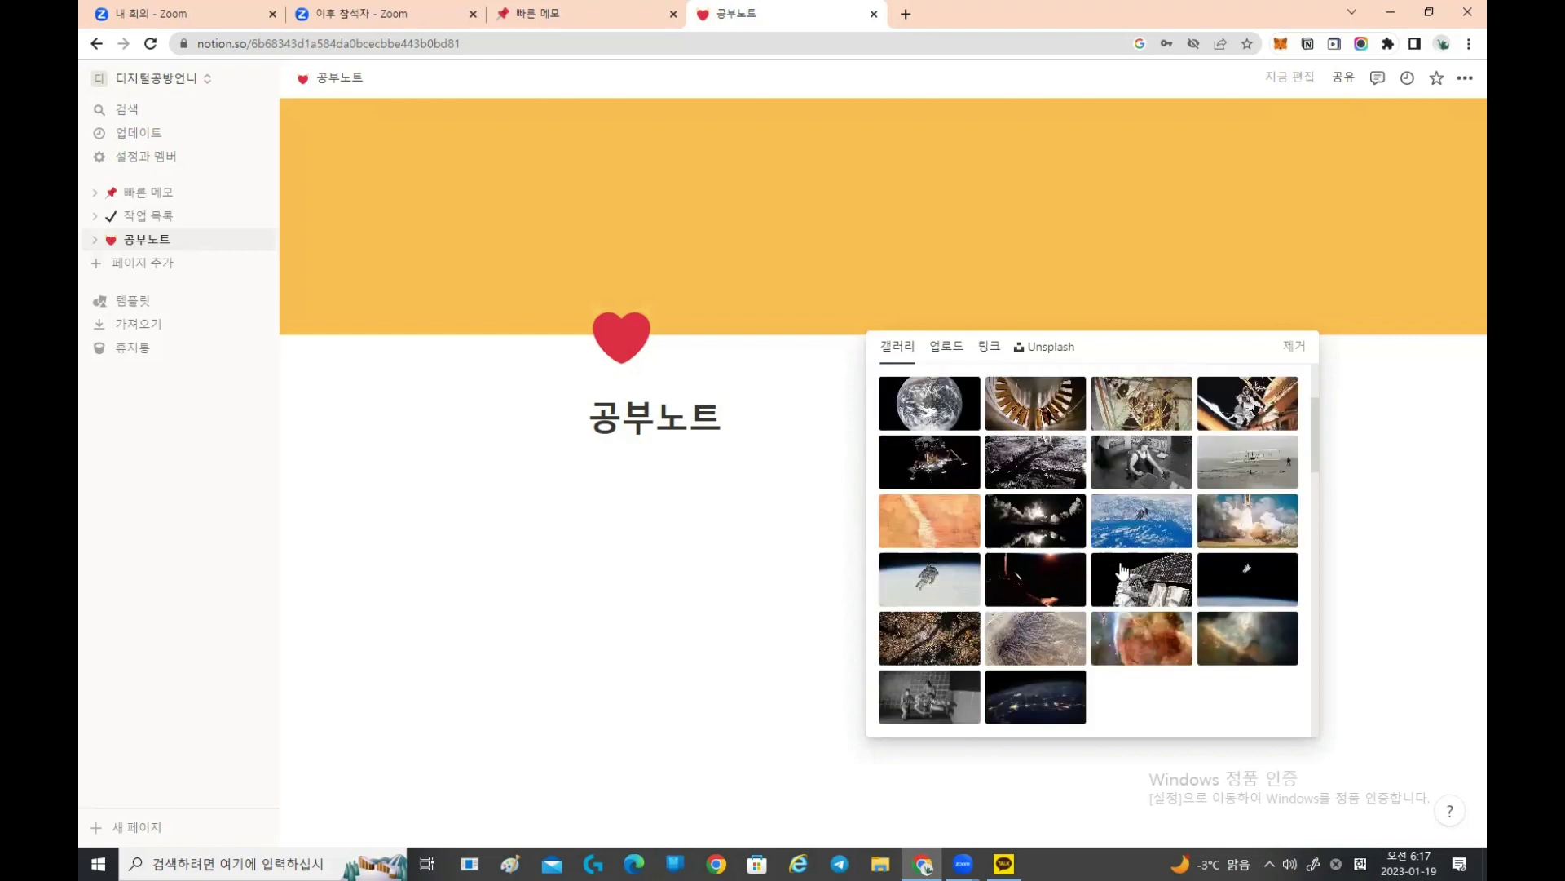
scroll(1120, 568, "down", 2)
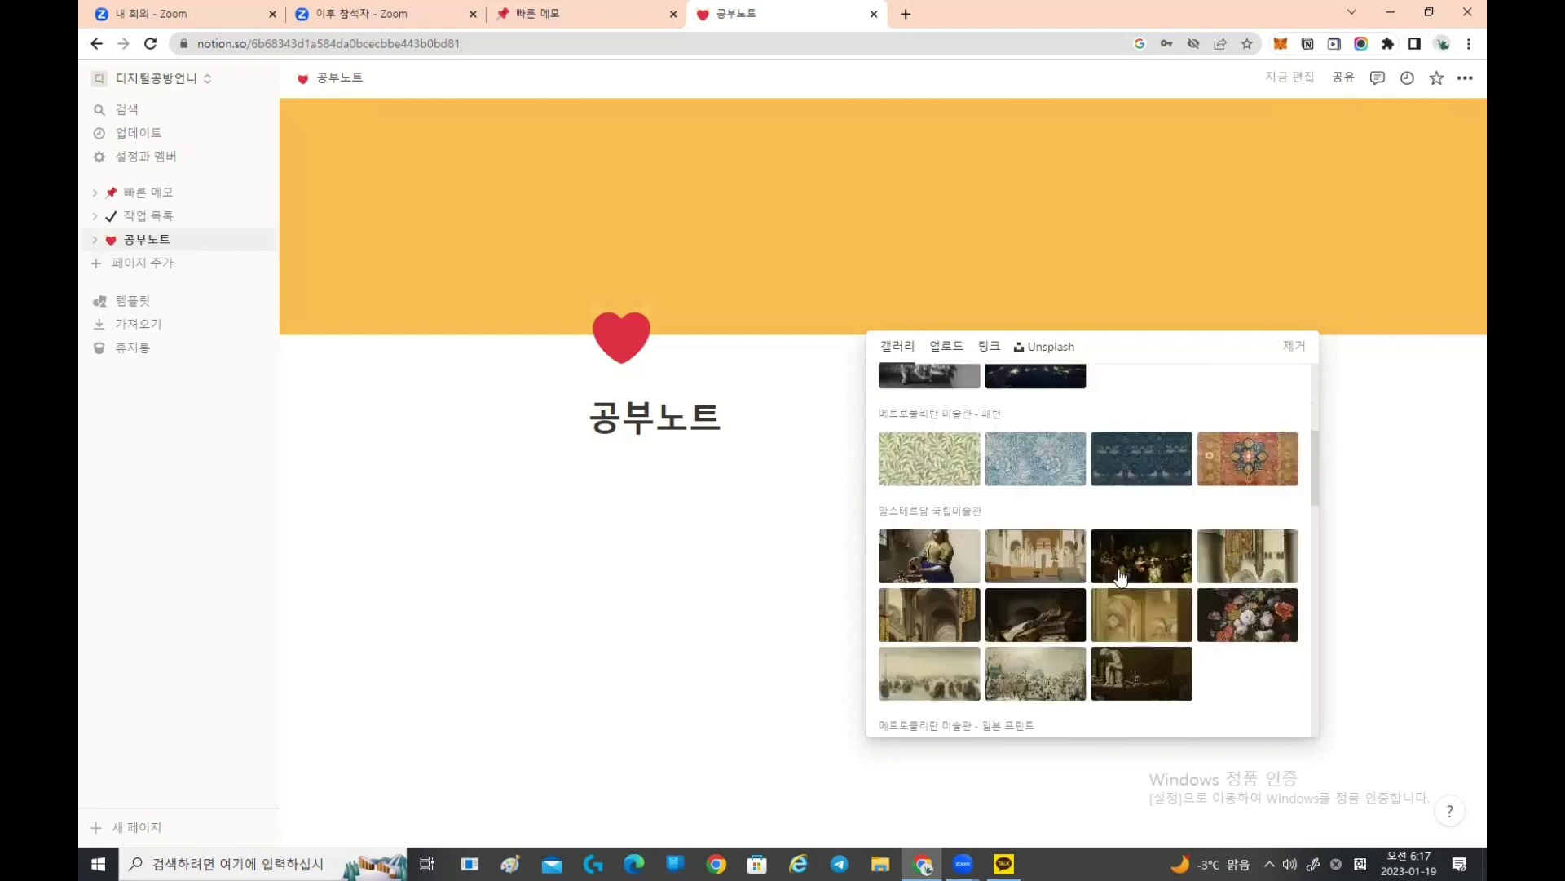
scroll(1121, 575, "down", 5)
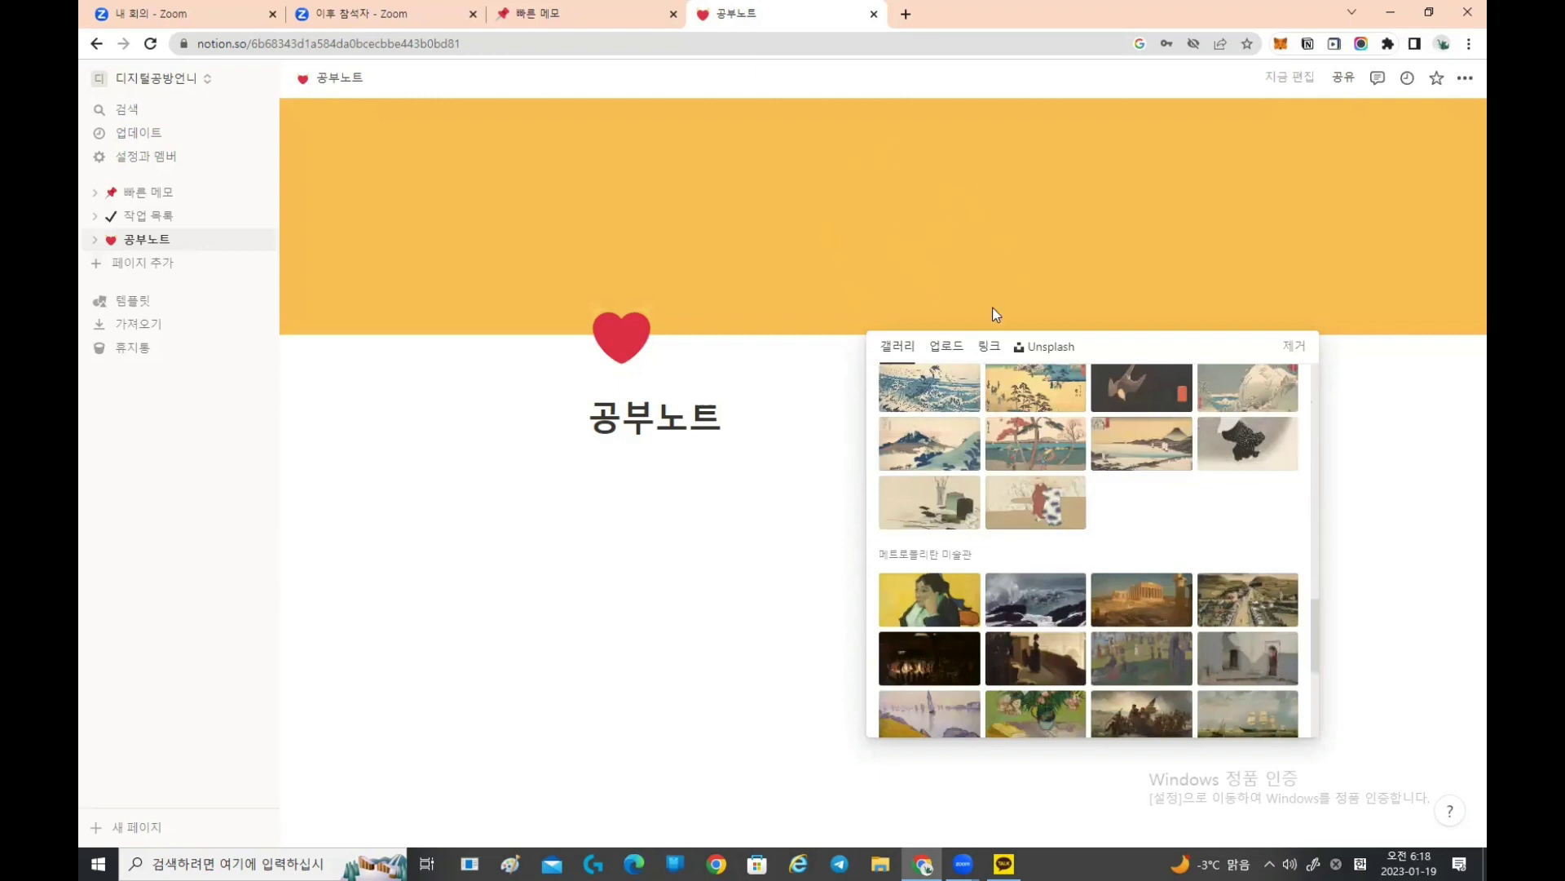
left_click(949, 349)
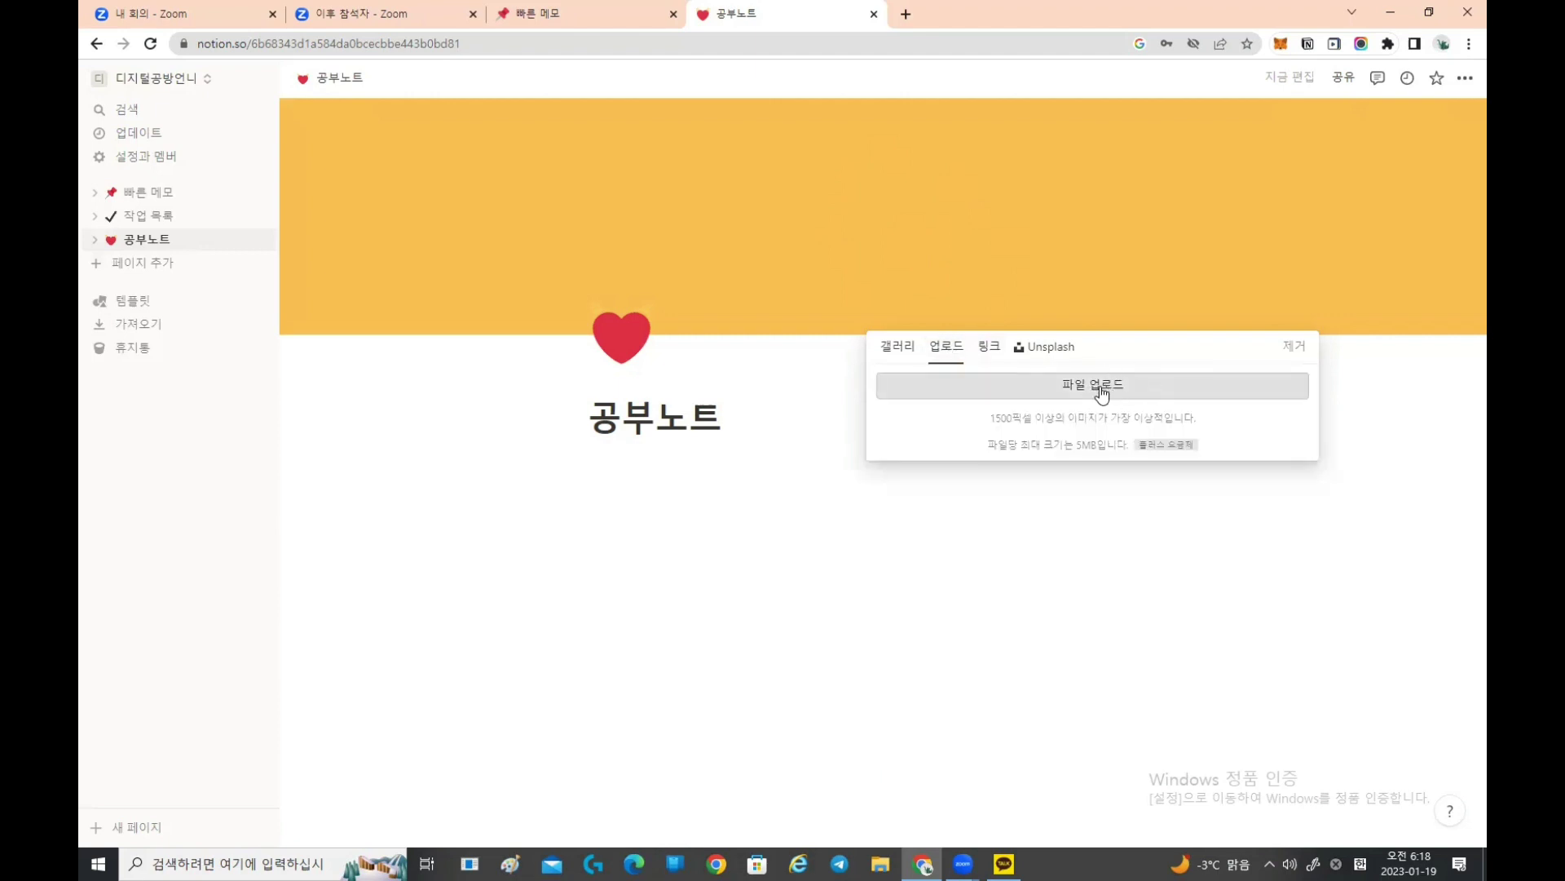
left_click(1039, 349)
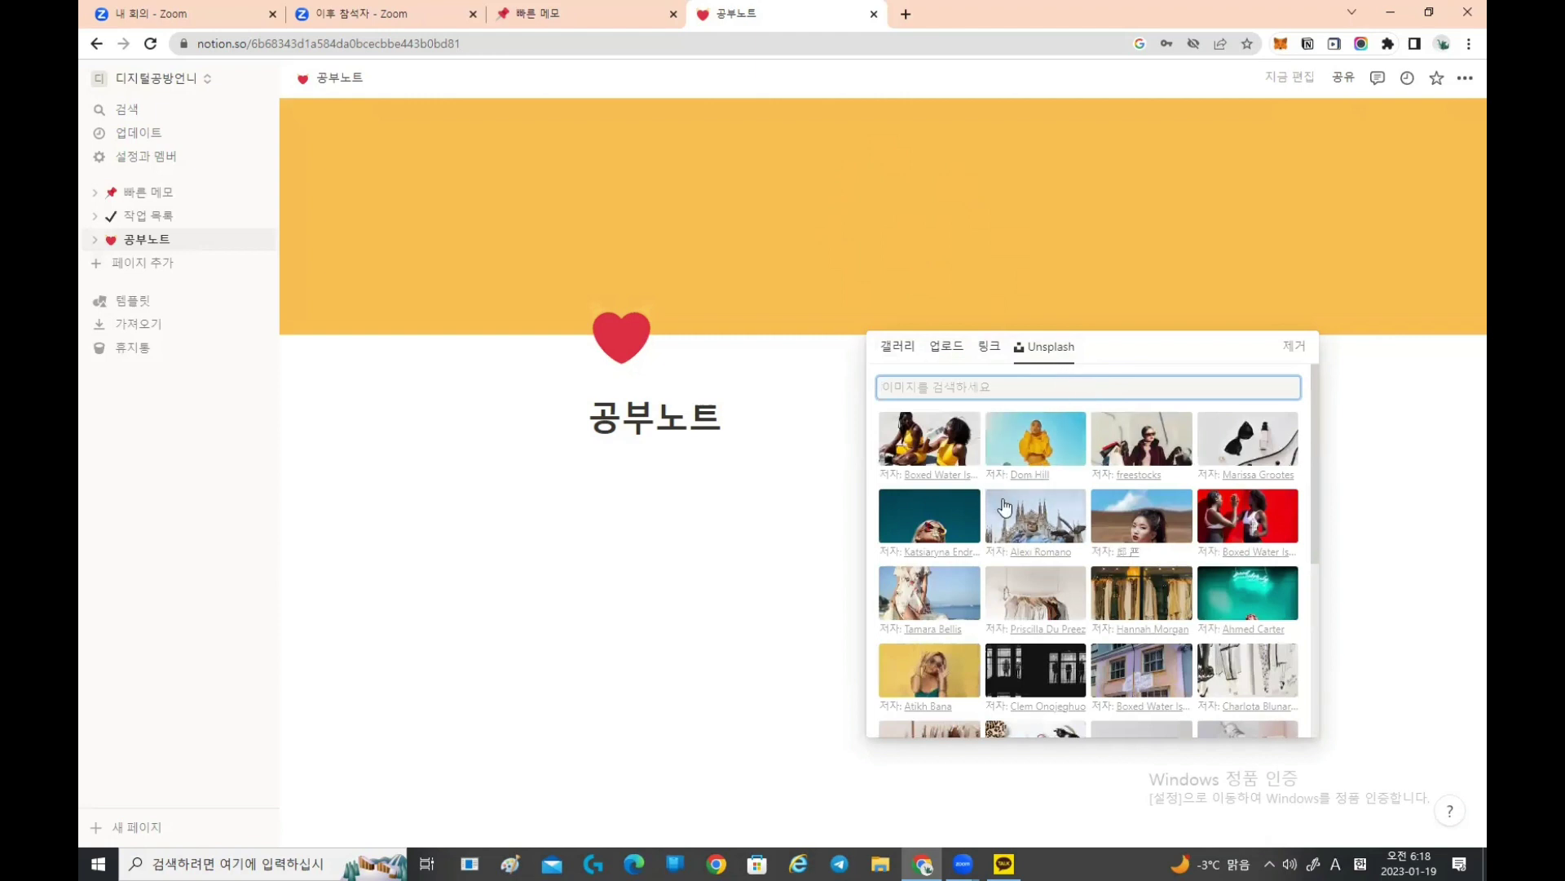
scroll(1084, 529, "down", 1)
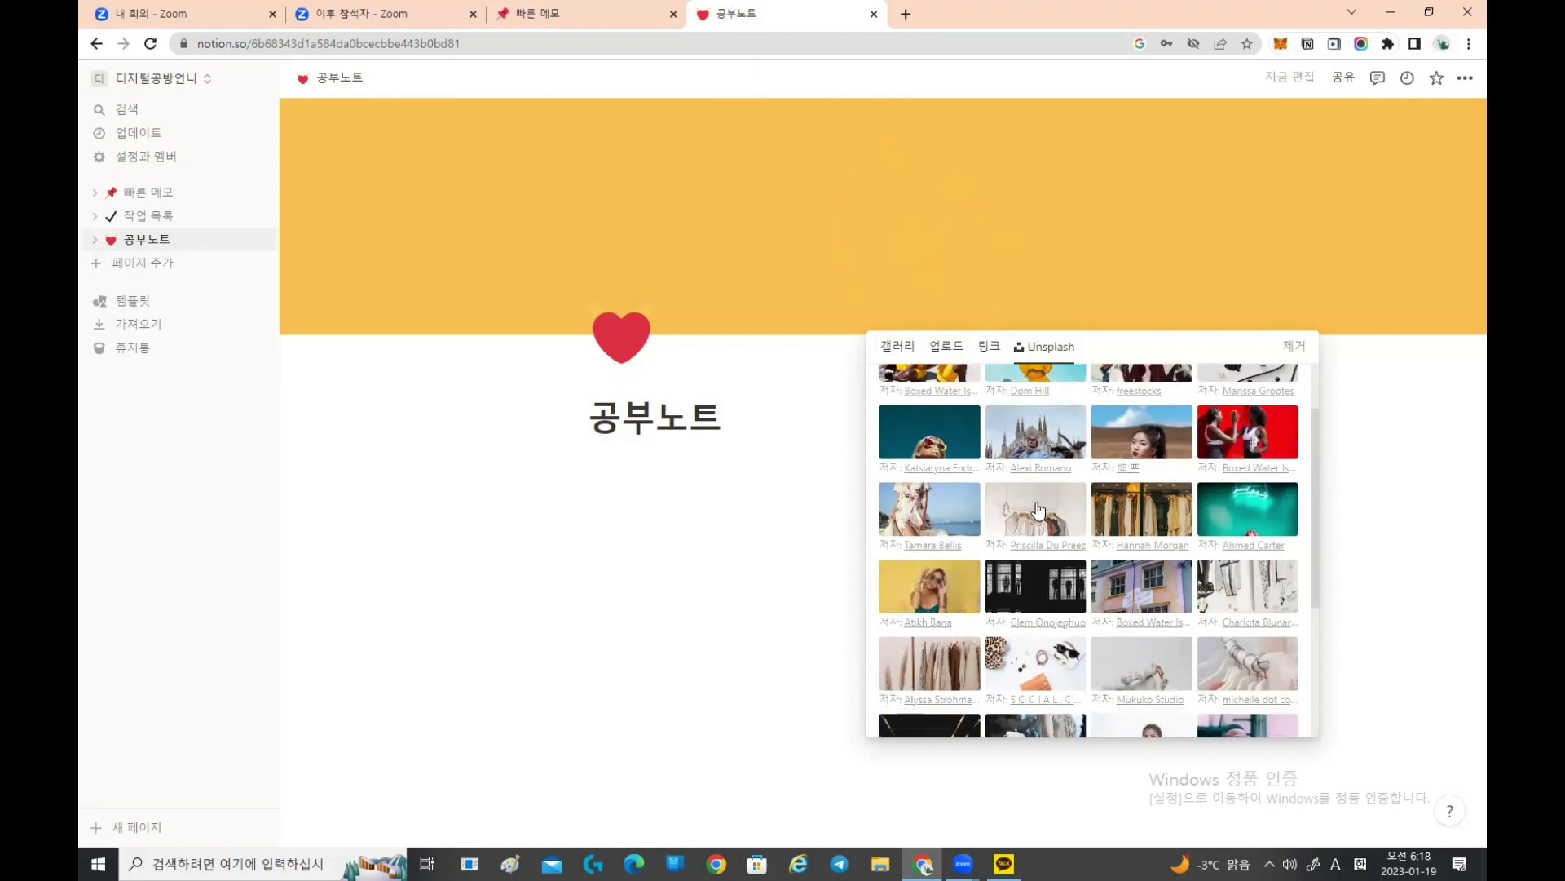
scroll(1038, 511, "down", 3)
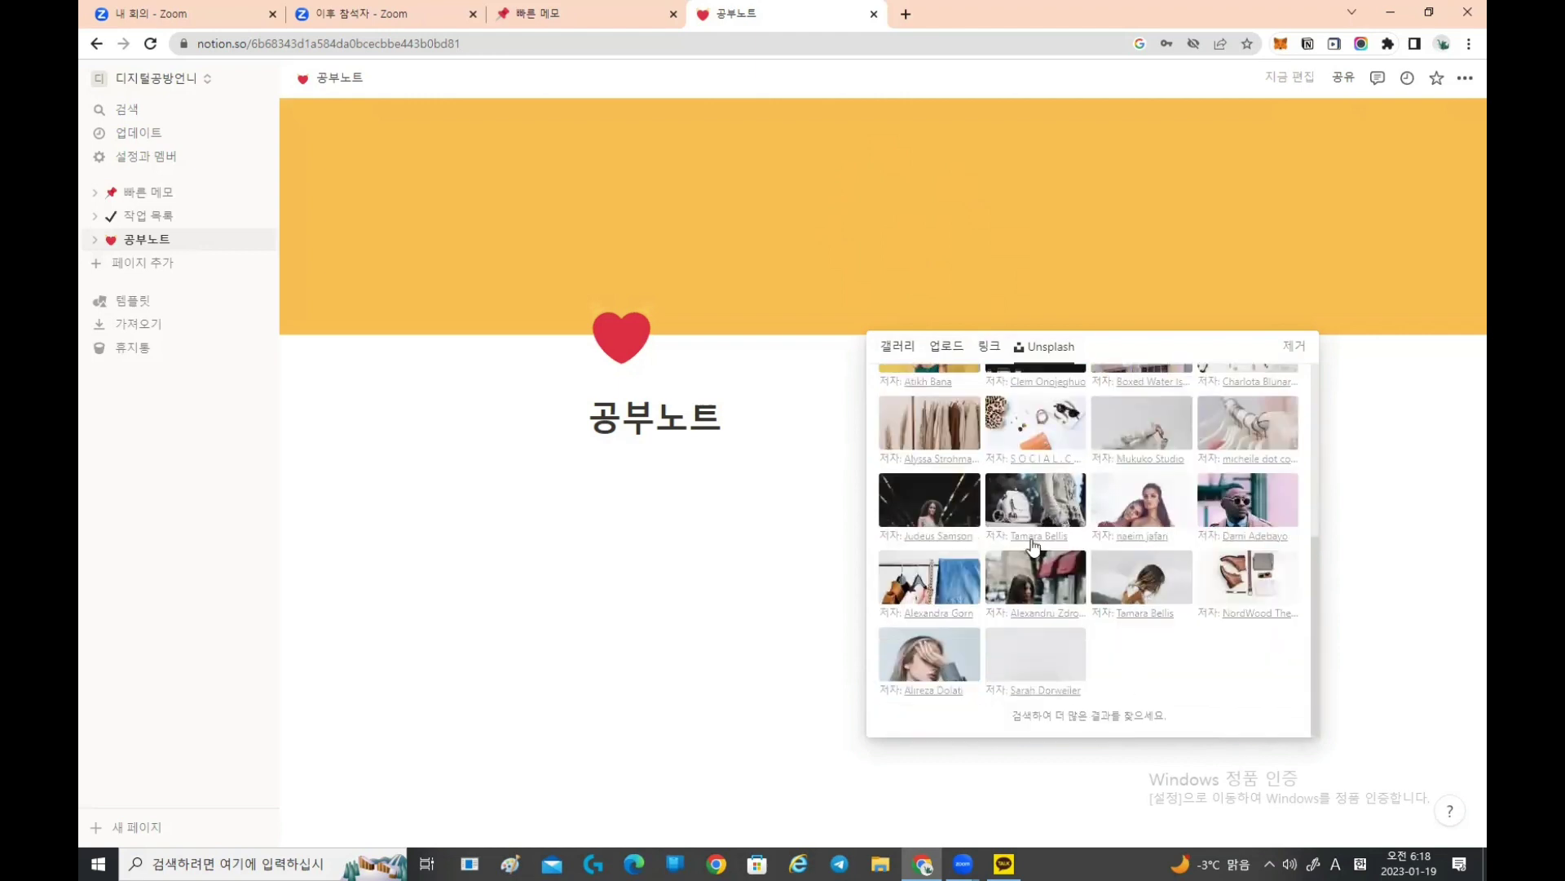
Step: Try the purple and teal-to-pink gradient covers from the gallery, and set the page cover to the pink gradient 그라데이션 4
left_click(906, 348)
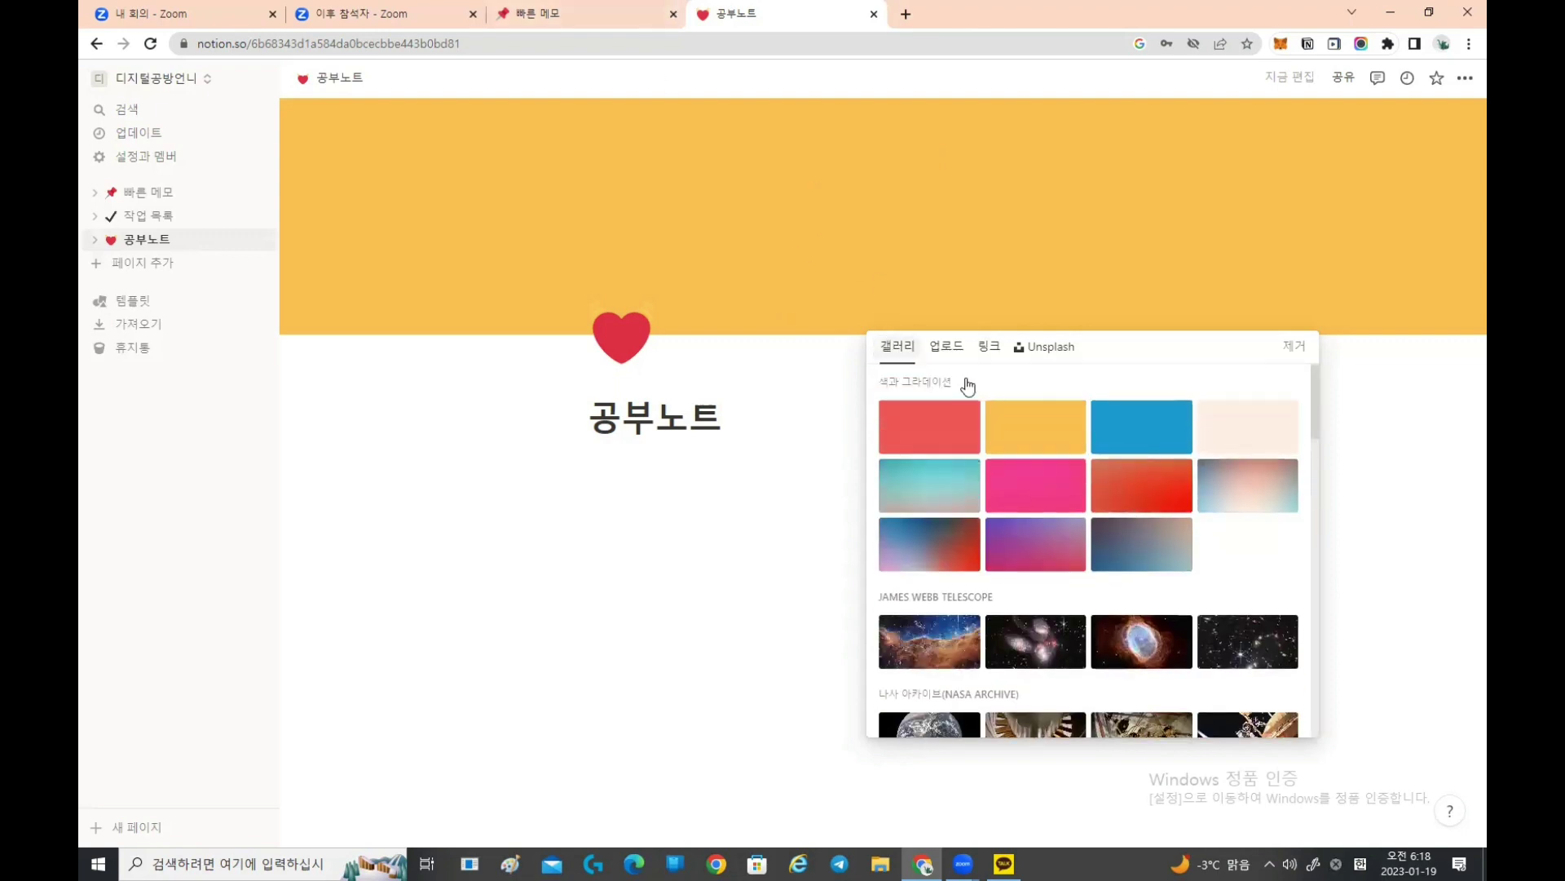
left_click(1046, 567)
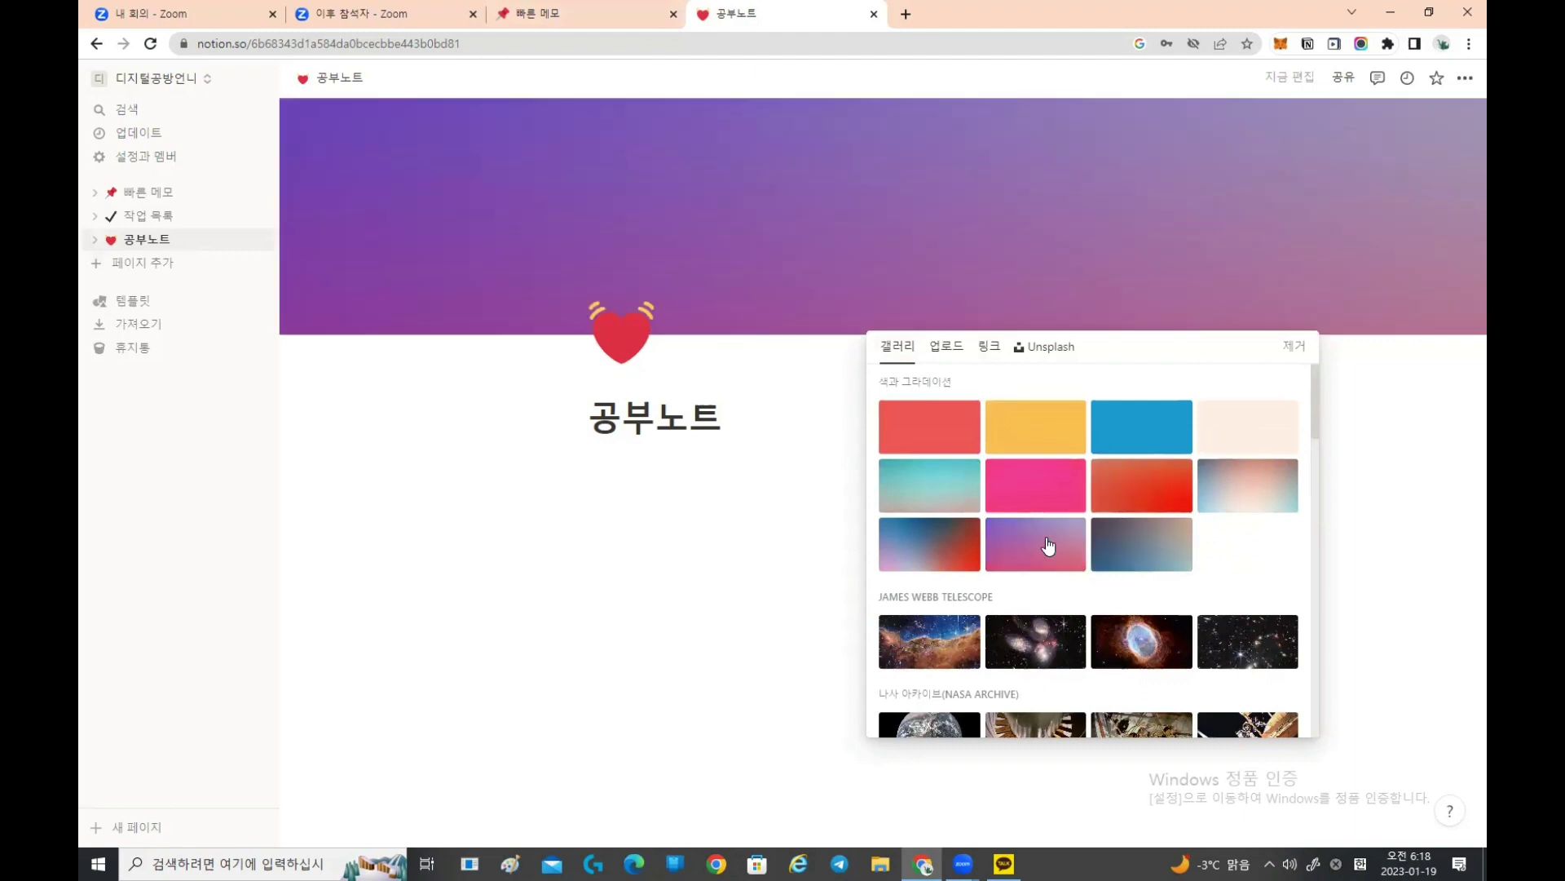
left_click(962, 510)
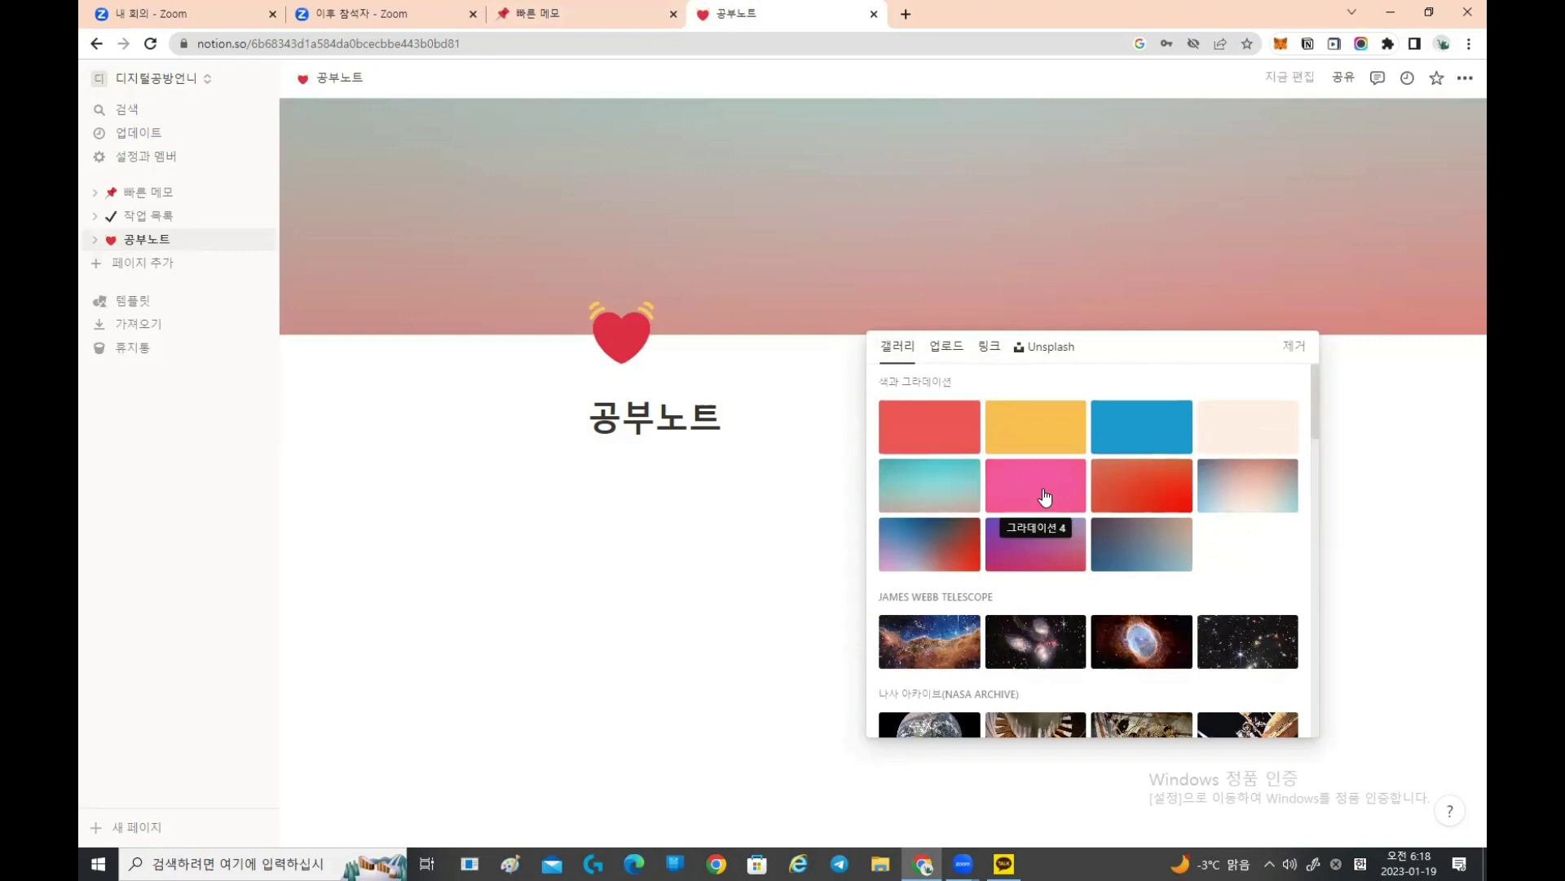
left_click(1045, 497)
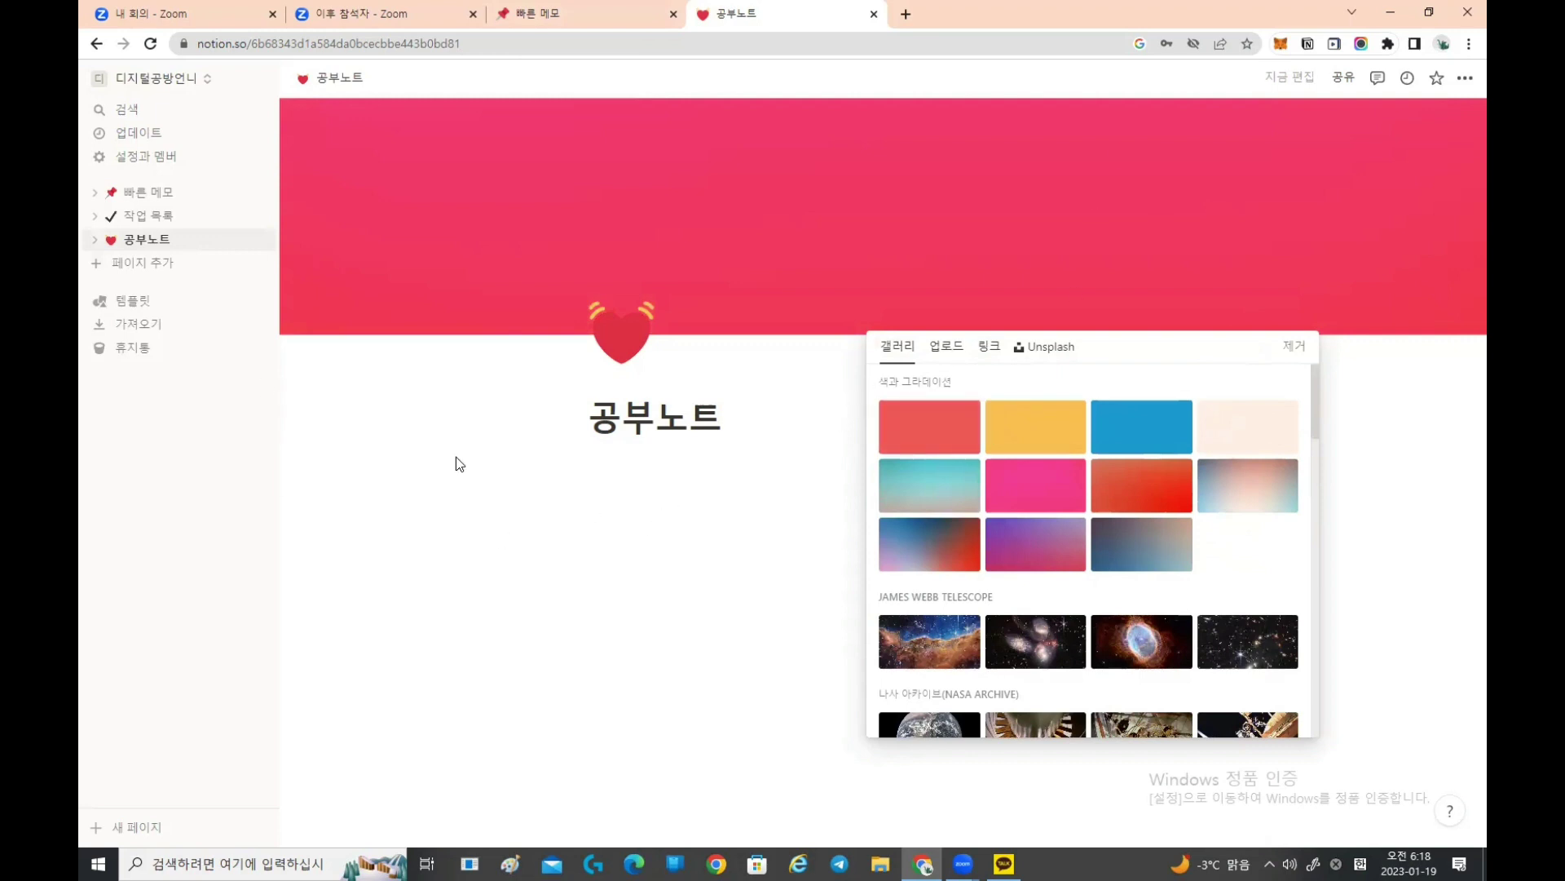
left_click(724, 497)
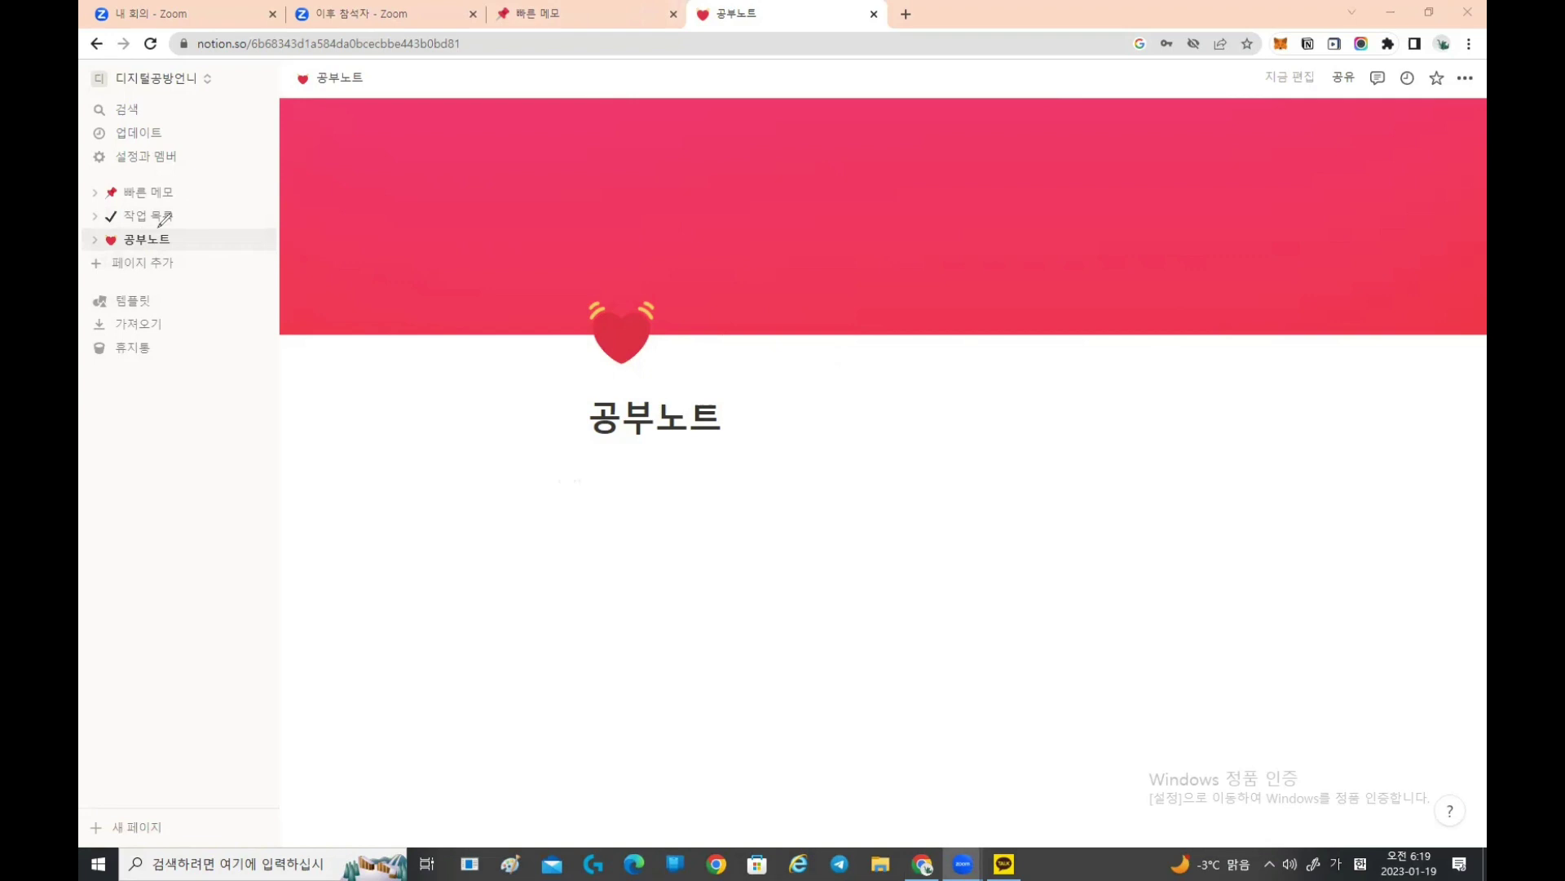
mouse_move(100, 230)
left_mouse_down()
mouse_move(114, 212)
mouse_move(263, 237)
mouse_move(131, 263)
mouse_move(115, 243)
left_mouse_up()
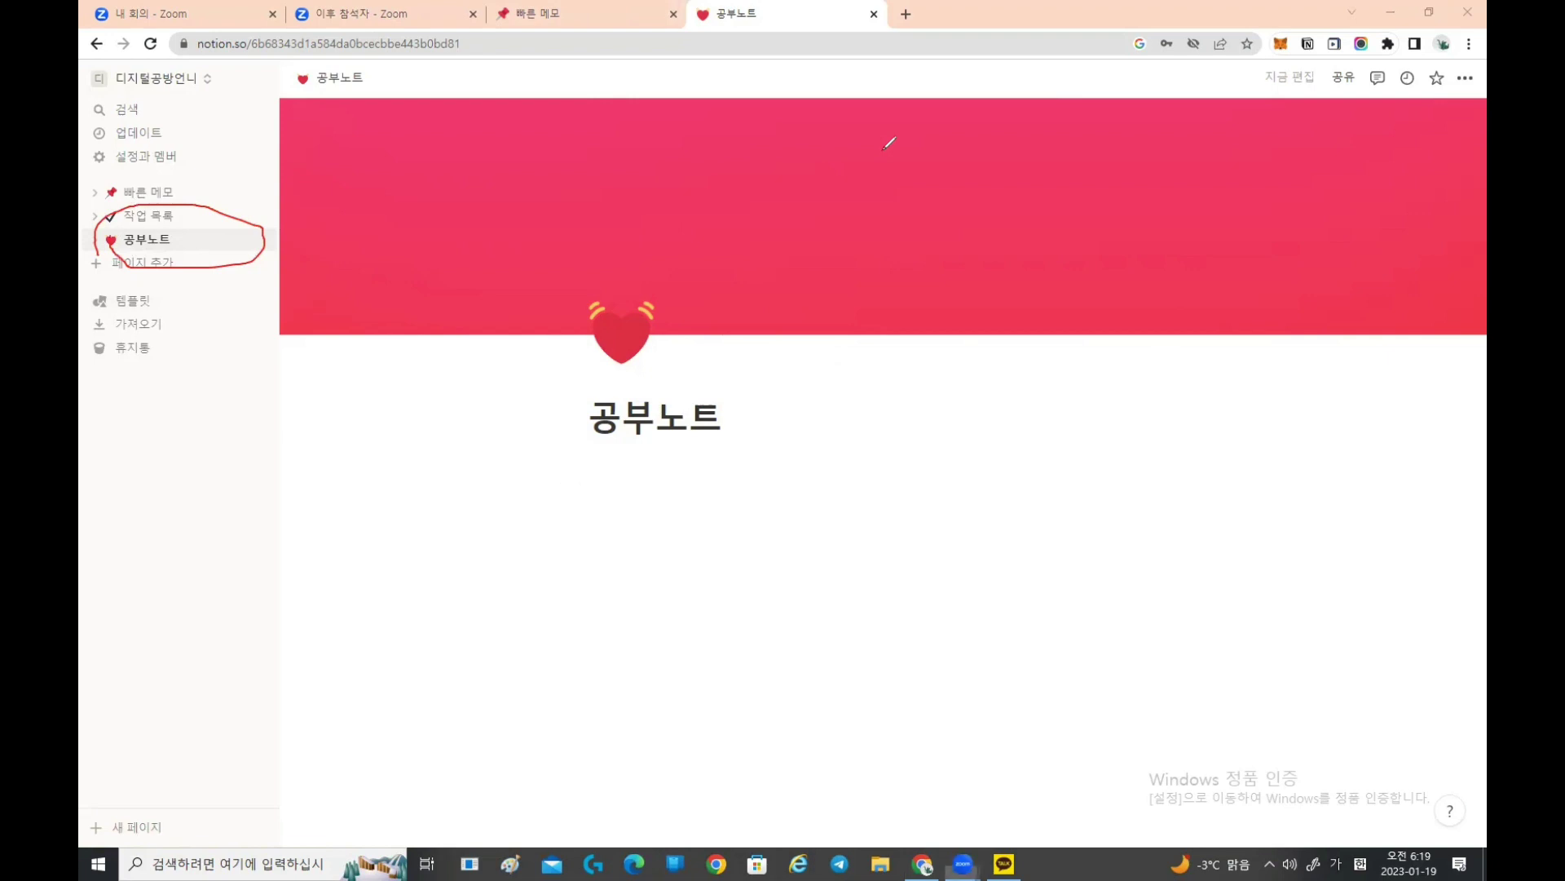
left_click(221, 266)
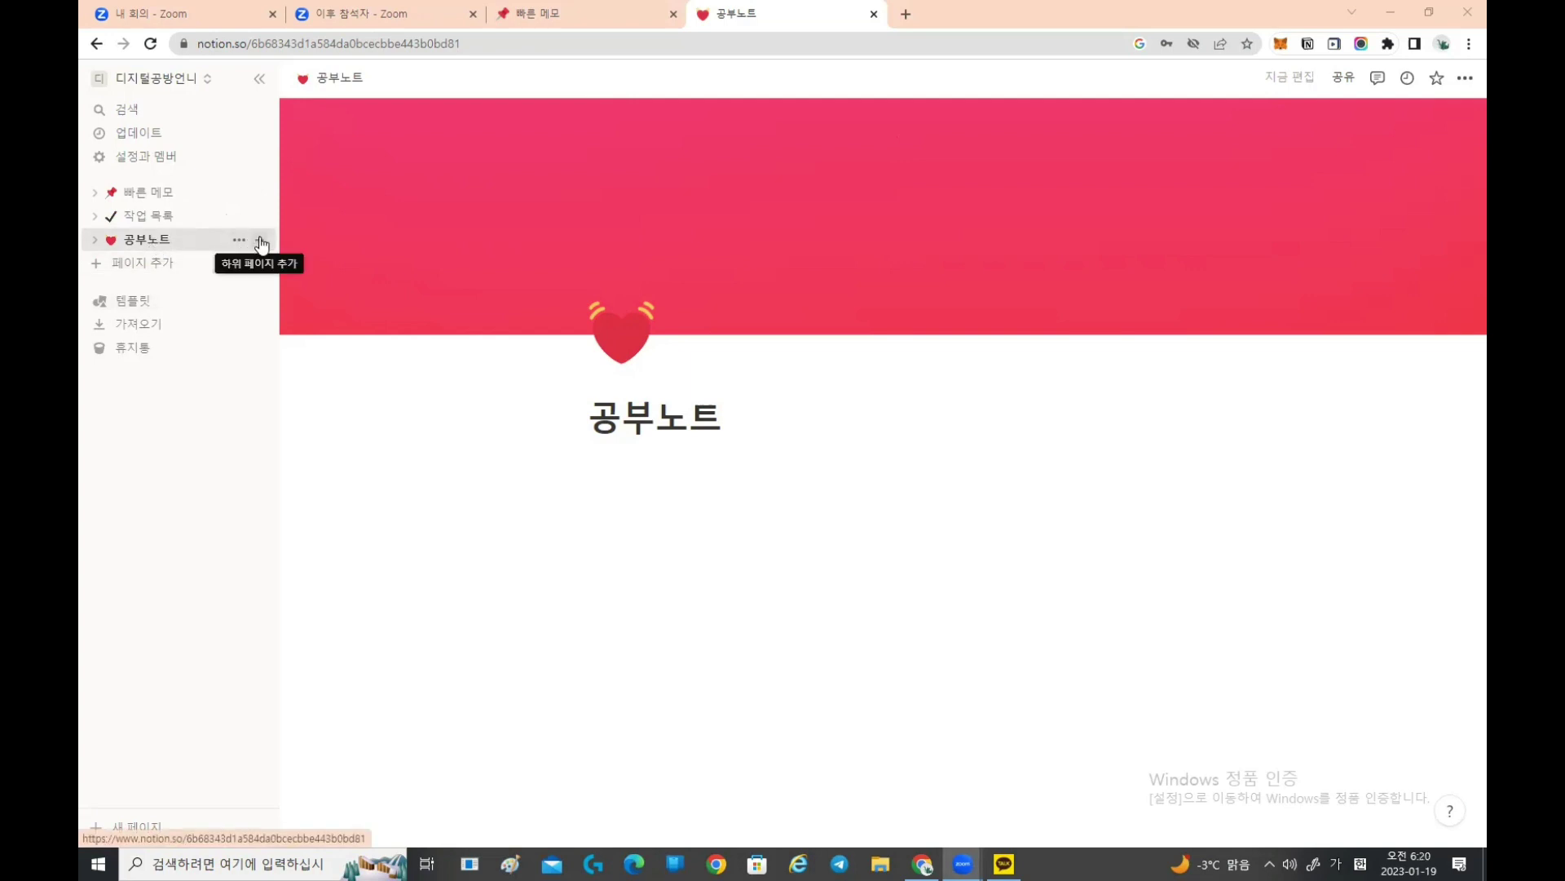
Step: Add a subpage titled 노션배우기 under the 공부노트 page, start it as an empty page and open it as a full page
left_click(261, 241)
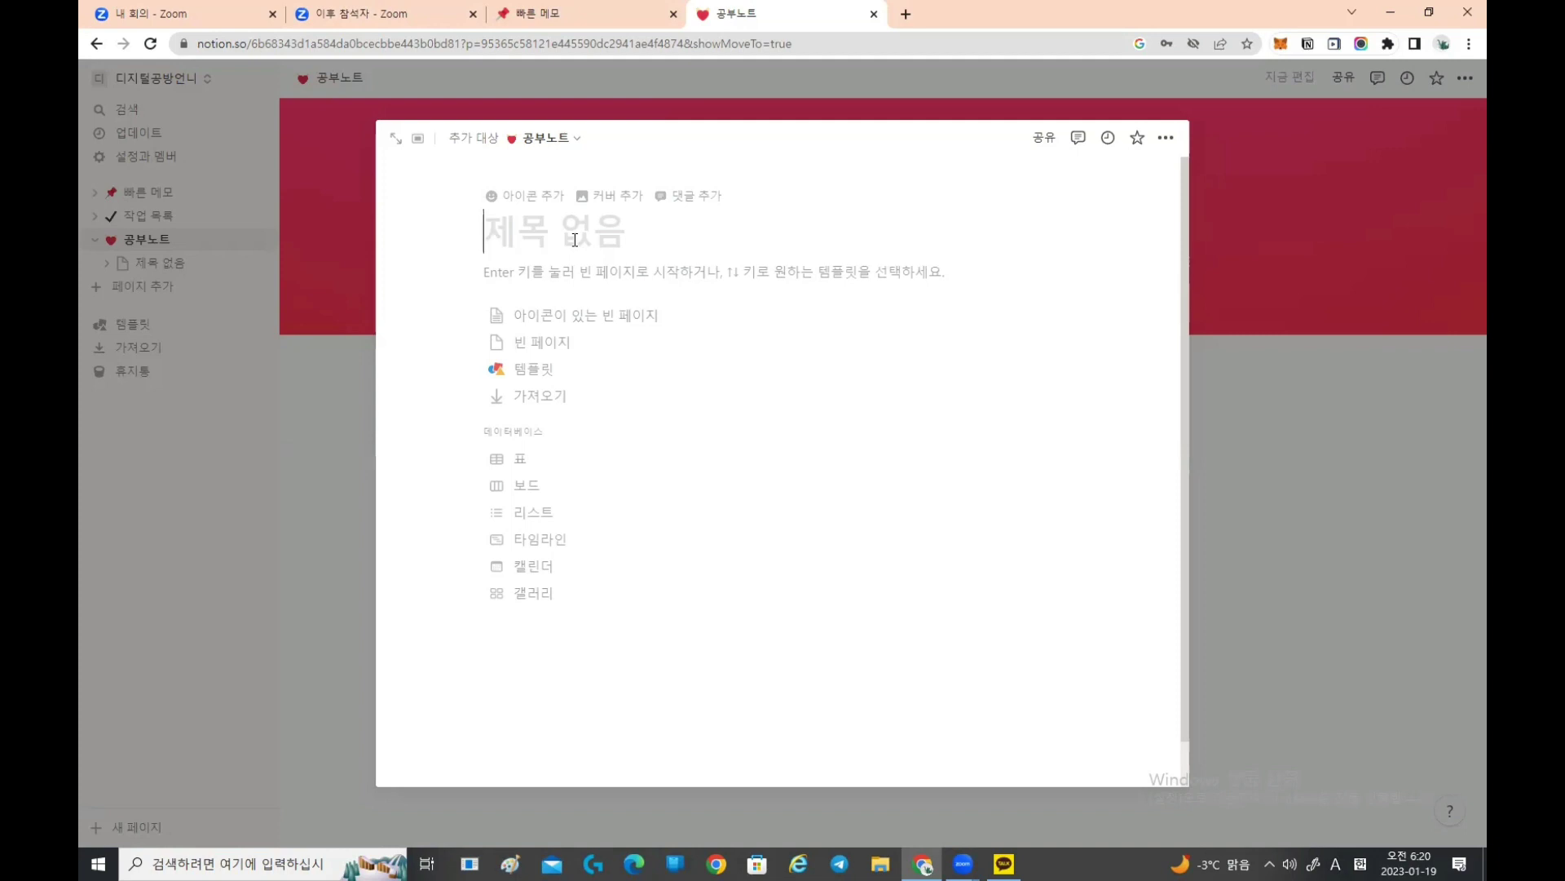
type("shtus")
key("BackSpace")
key("BackSpace")
key("BackSpace")
key("BackSpace")
key("BackSpace")
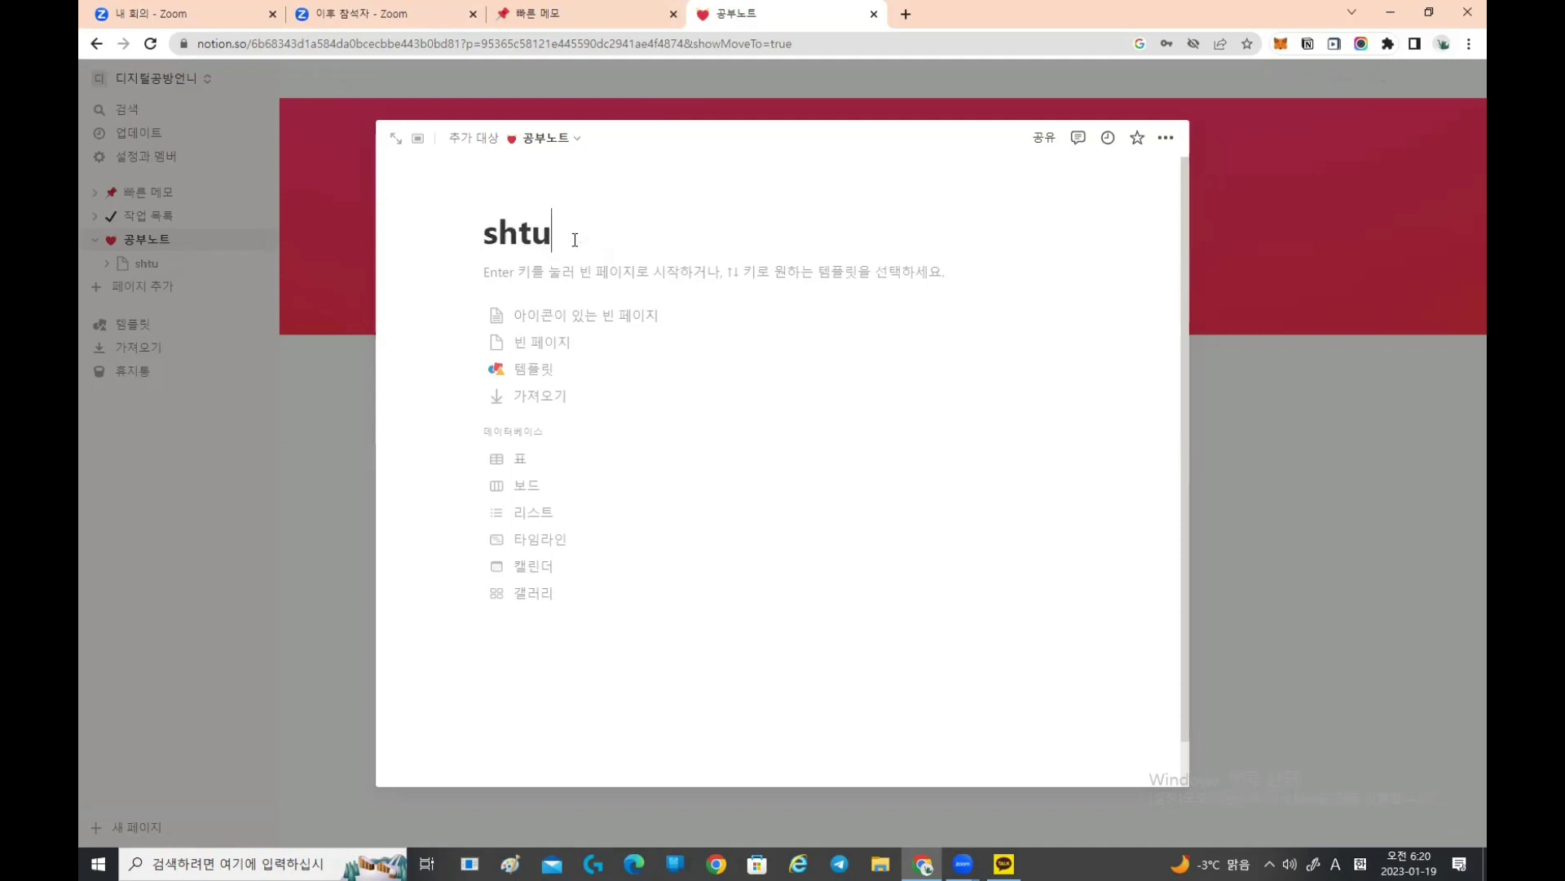
key("Hangul")
type("노션배우기")
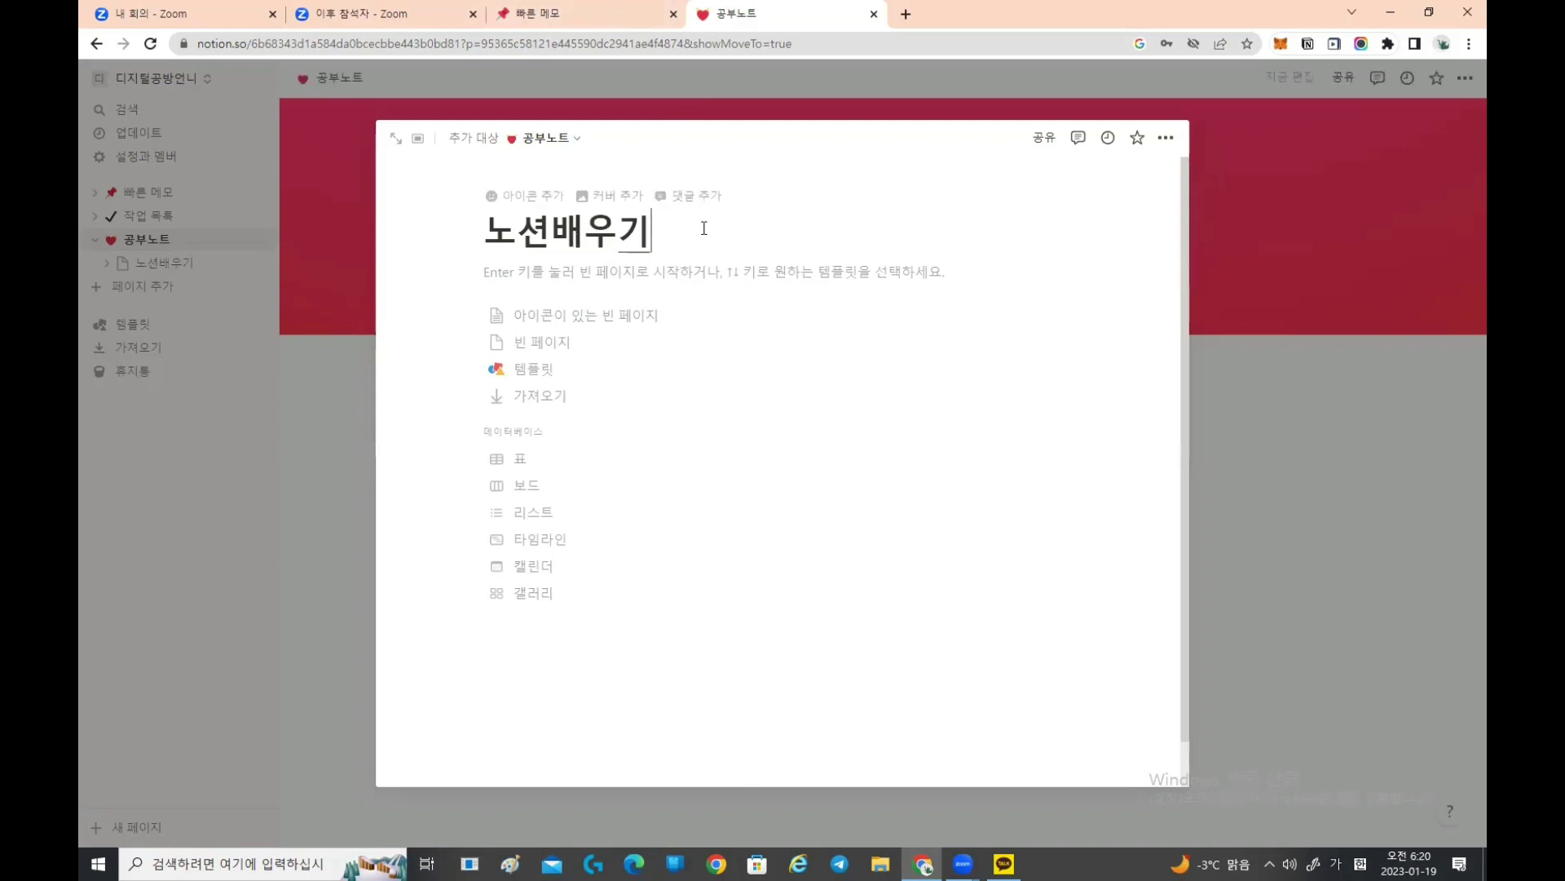
key("Return")
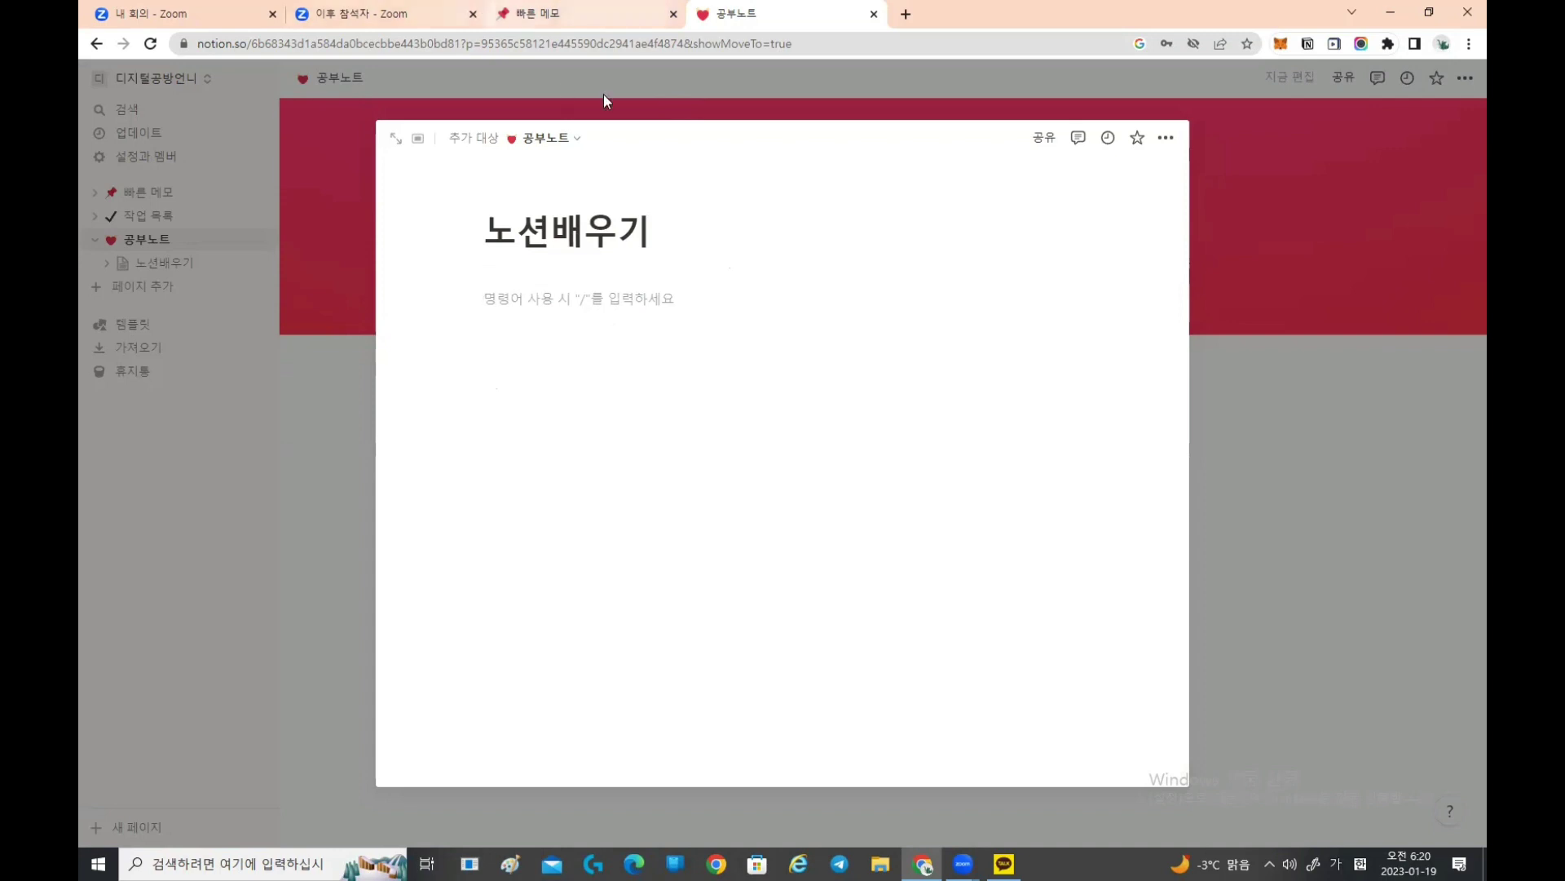
mouse_move(533, 210)
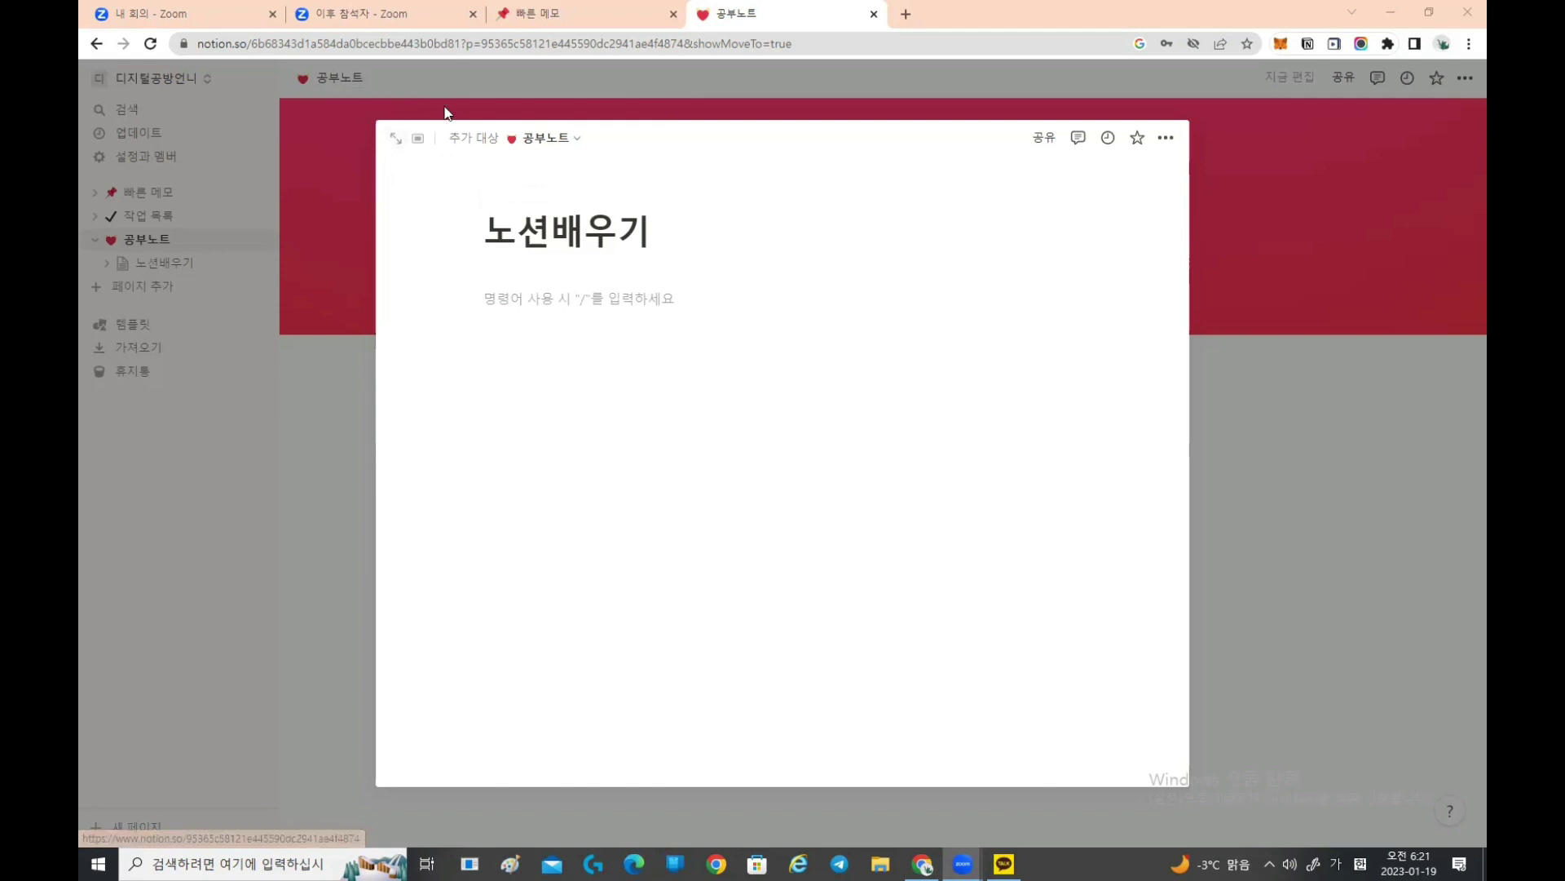
left_click(400, 139)
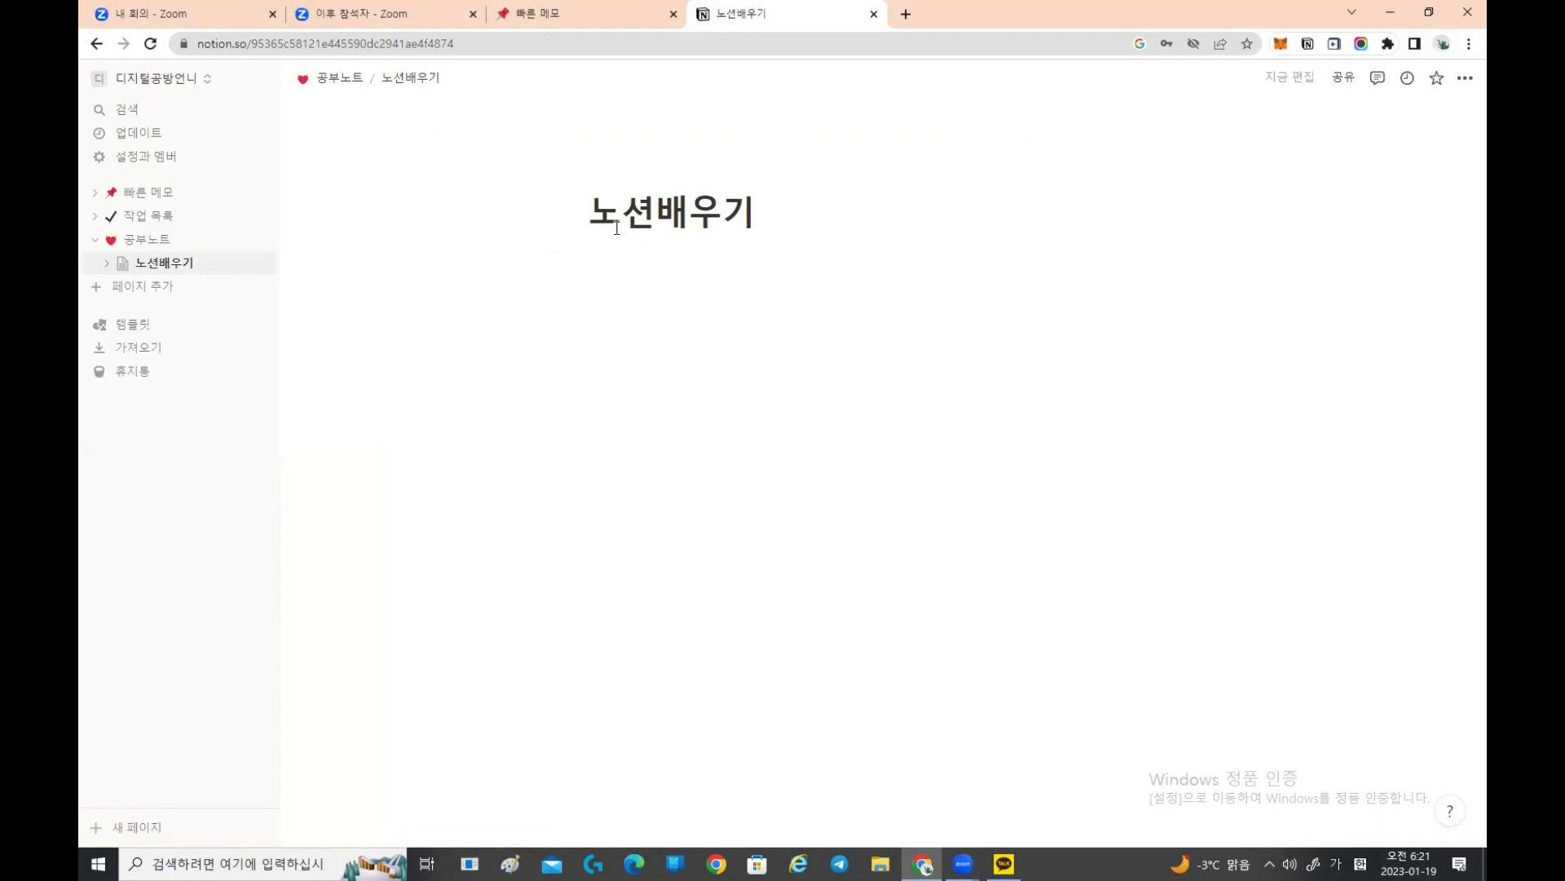
Step: Add an icon to the 노션배우기 page and set it to the blue open folder emoji from the objects group
mouse_move(616, 227)
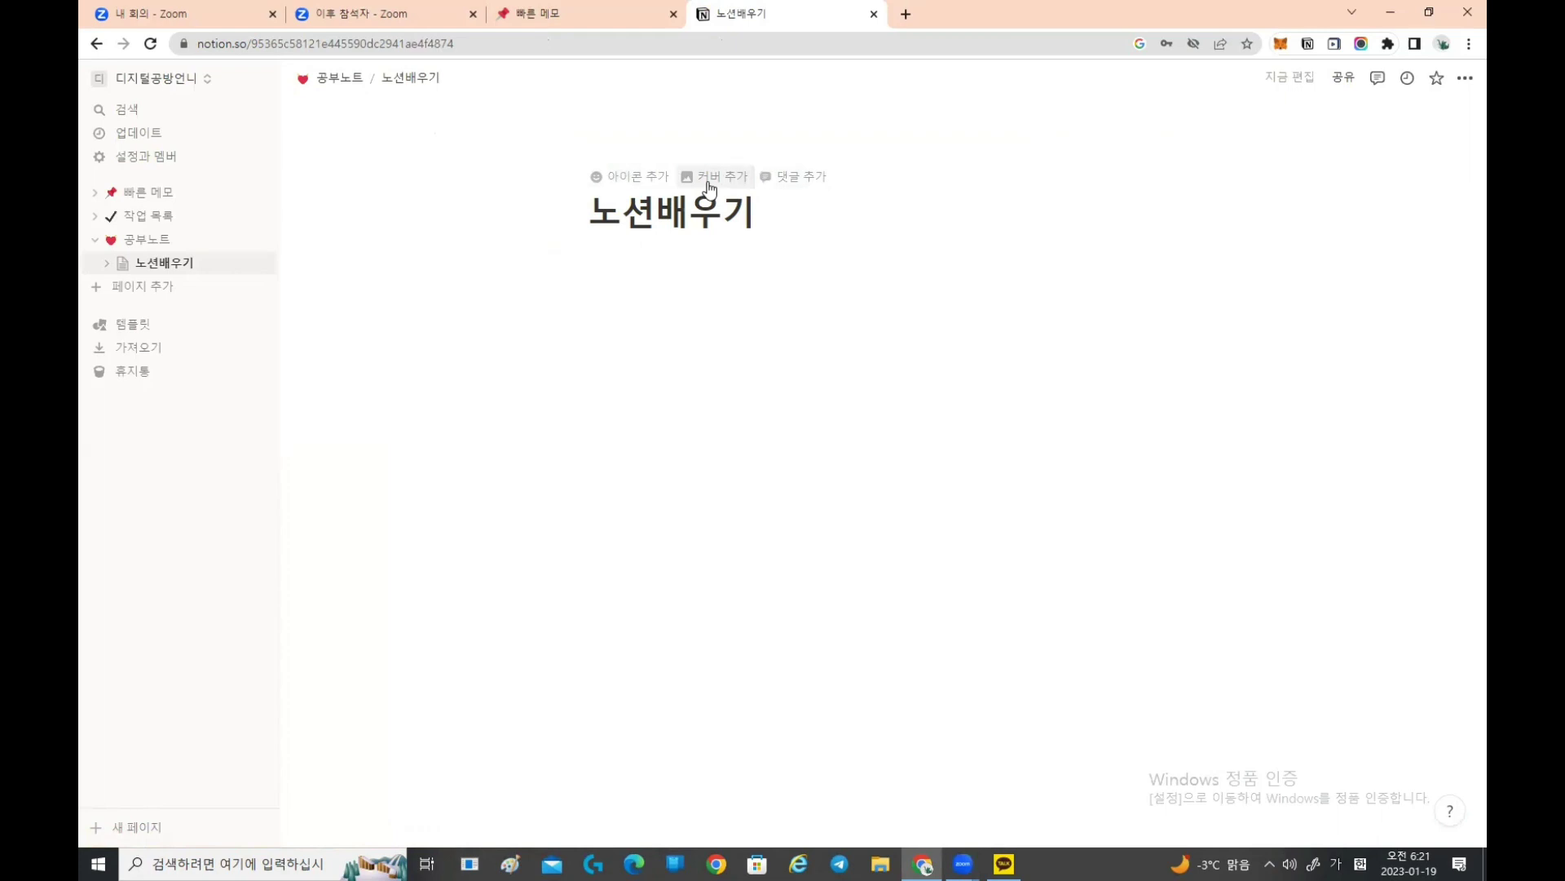
left_click(654, 179)
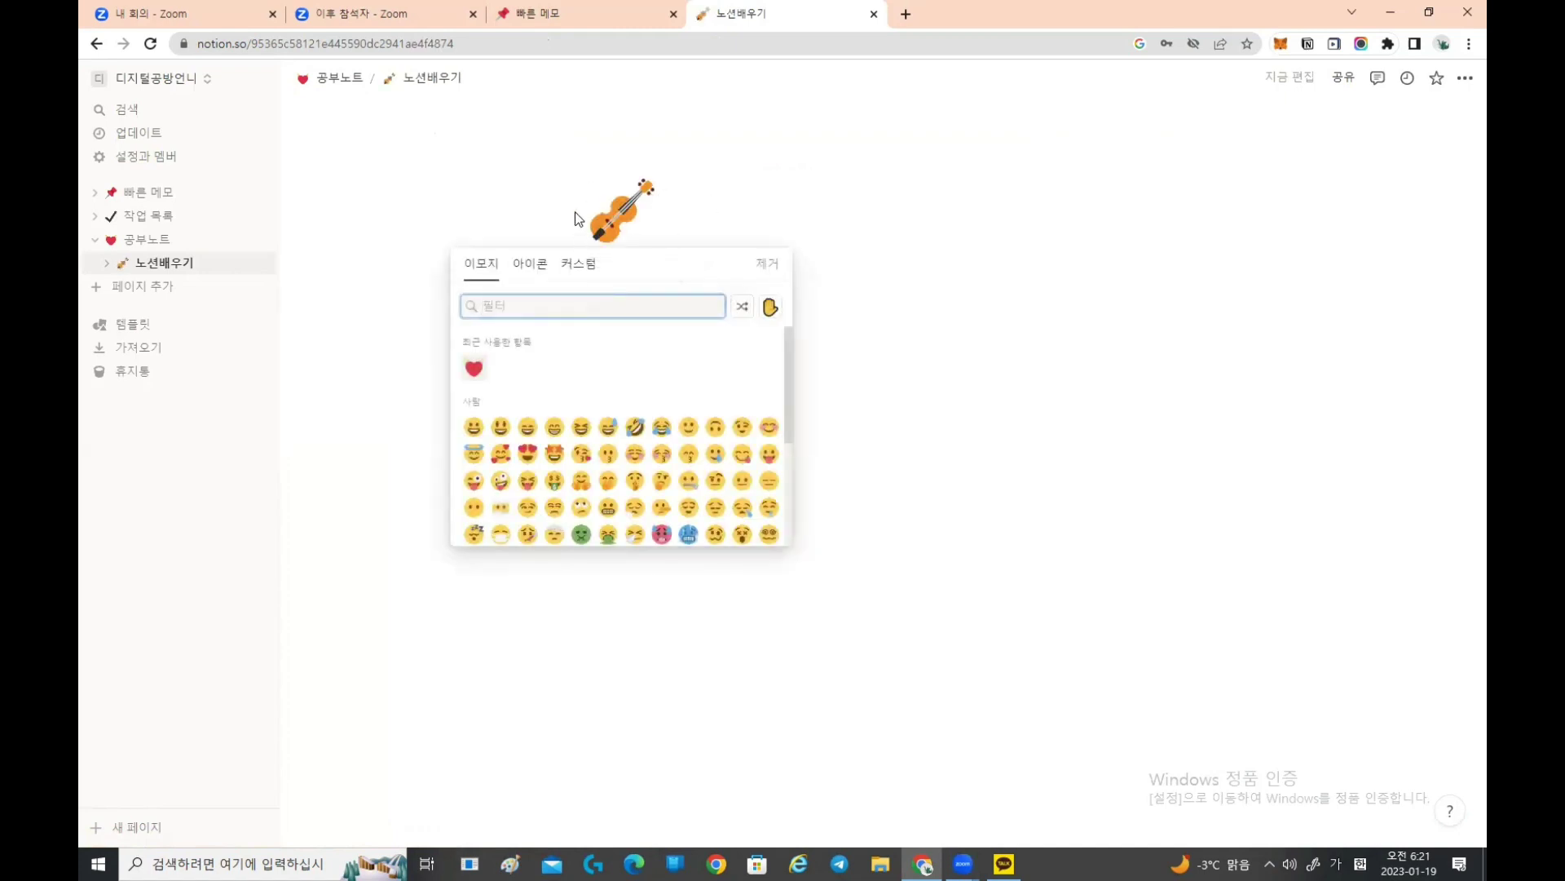
scroll(693, 445, "down", 5)
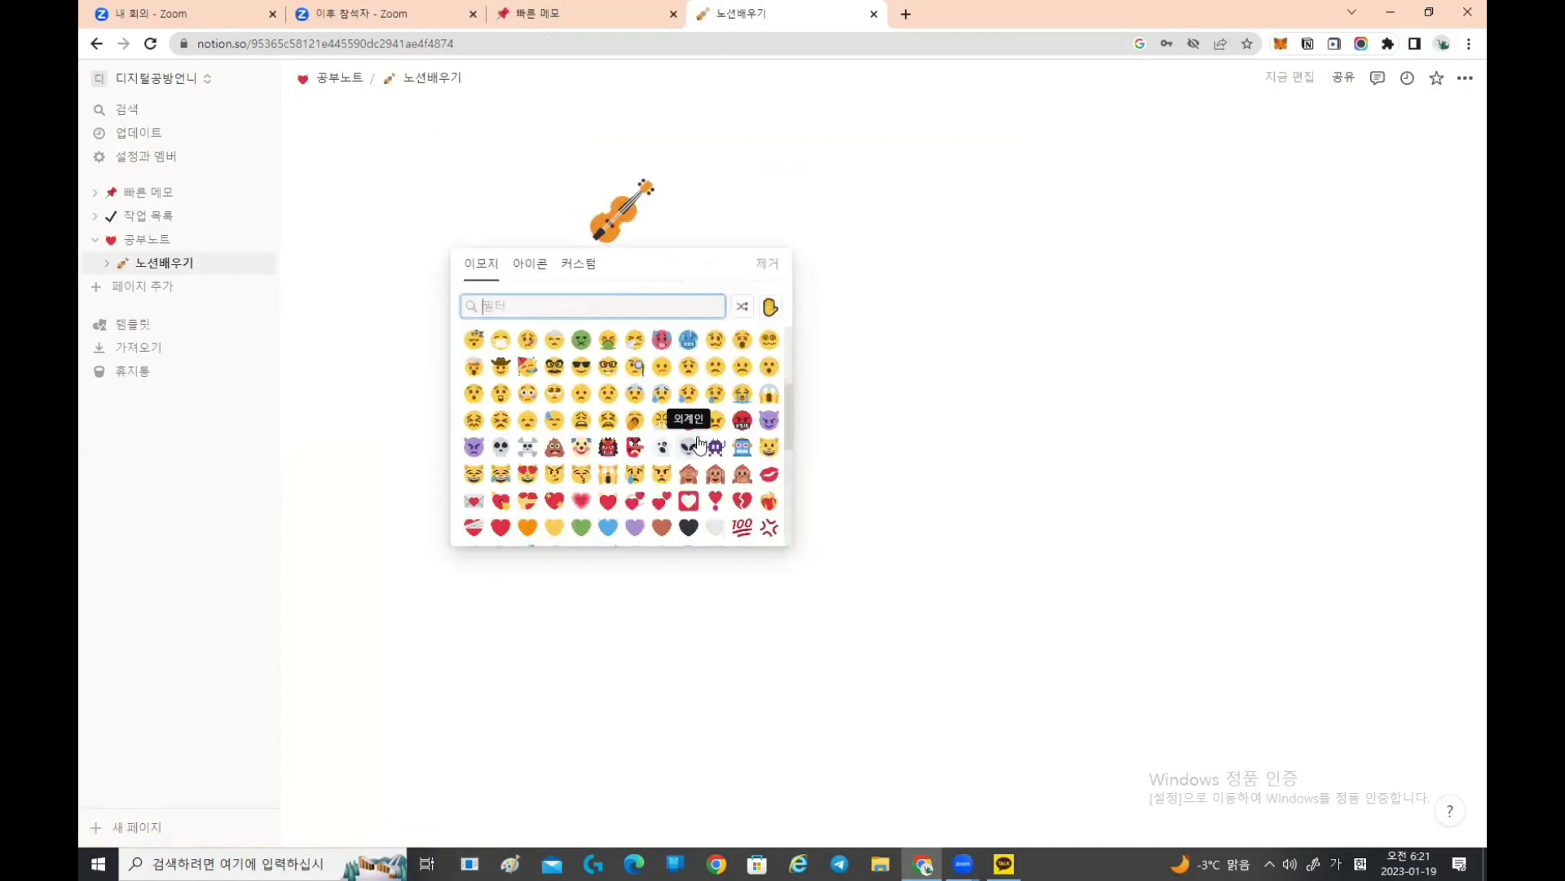
scroll(670, 465, "down", 8)
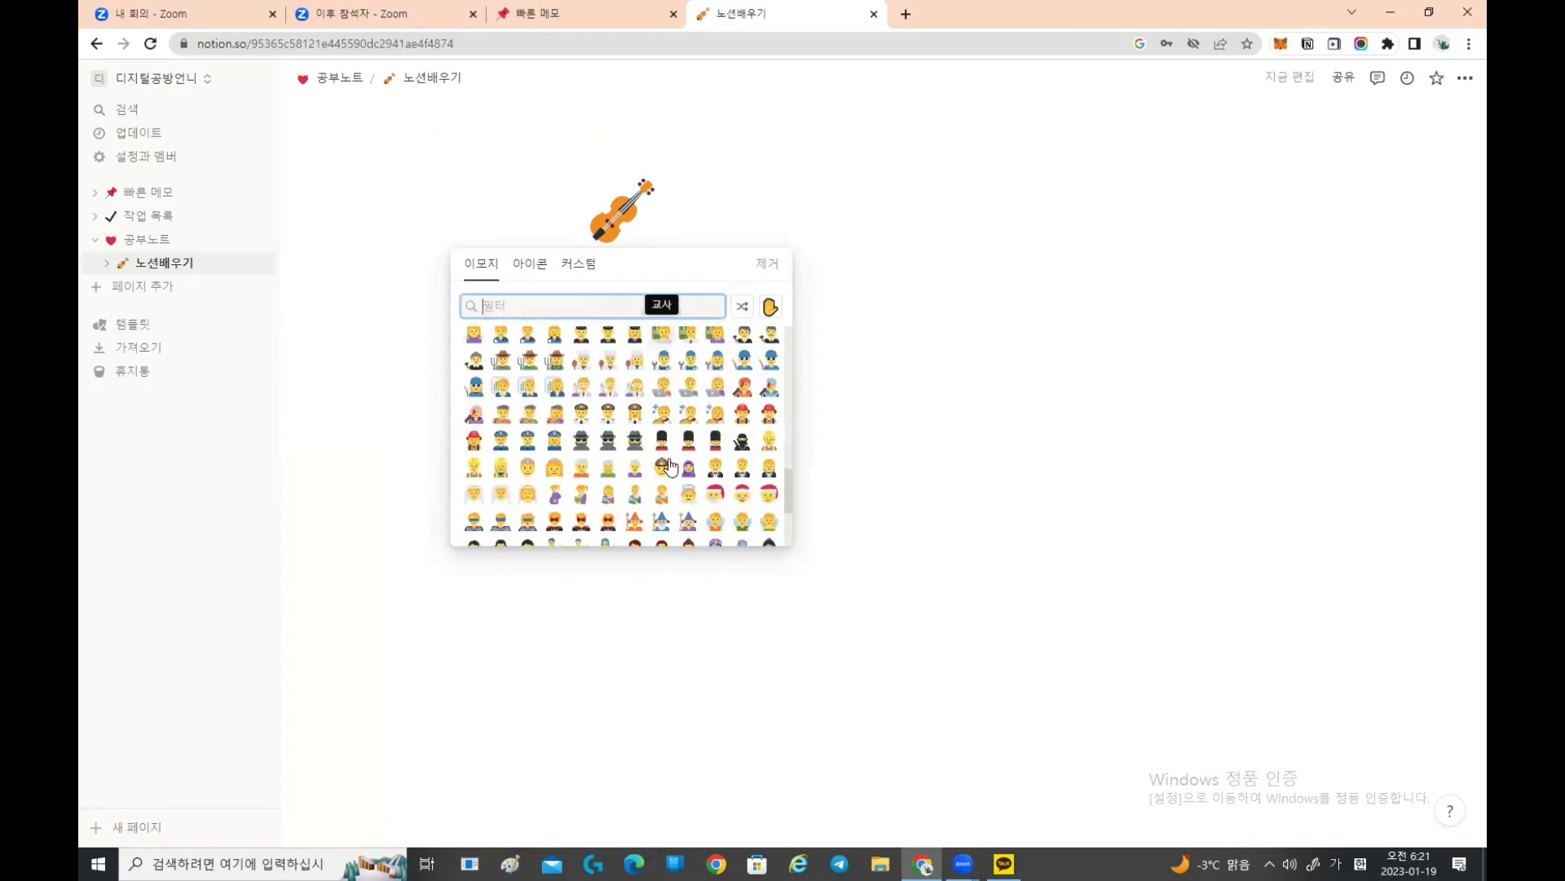
scroll(670, 465, "down", 10)
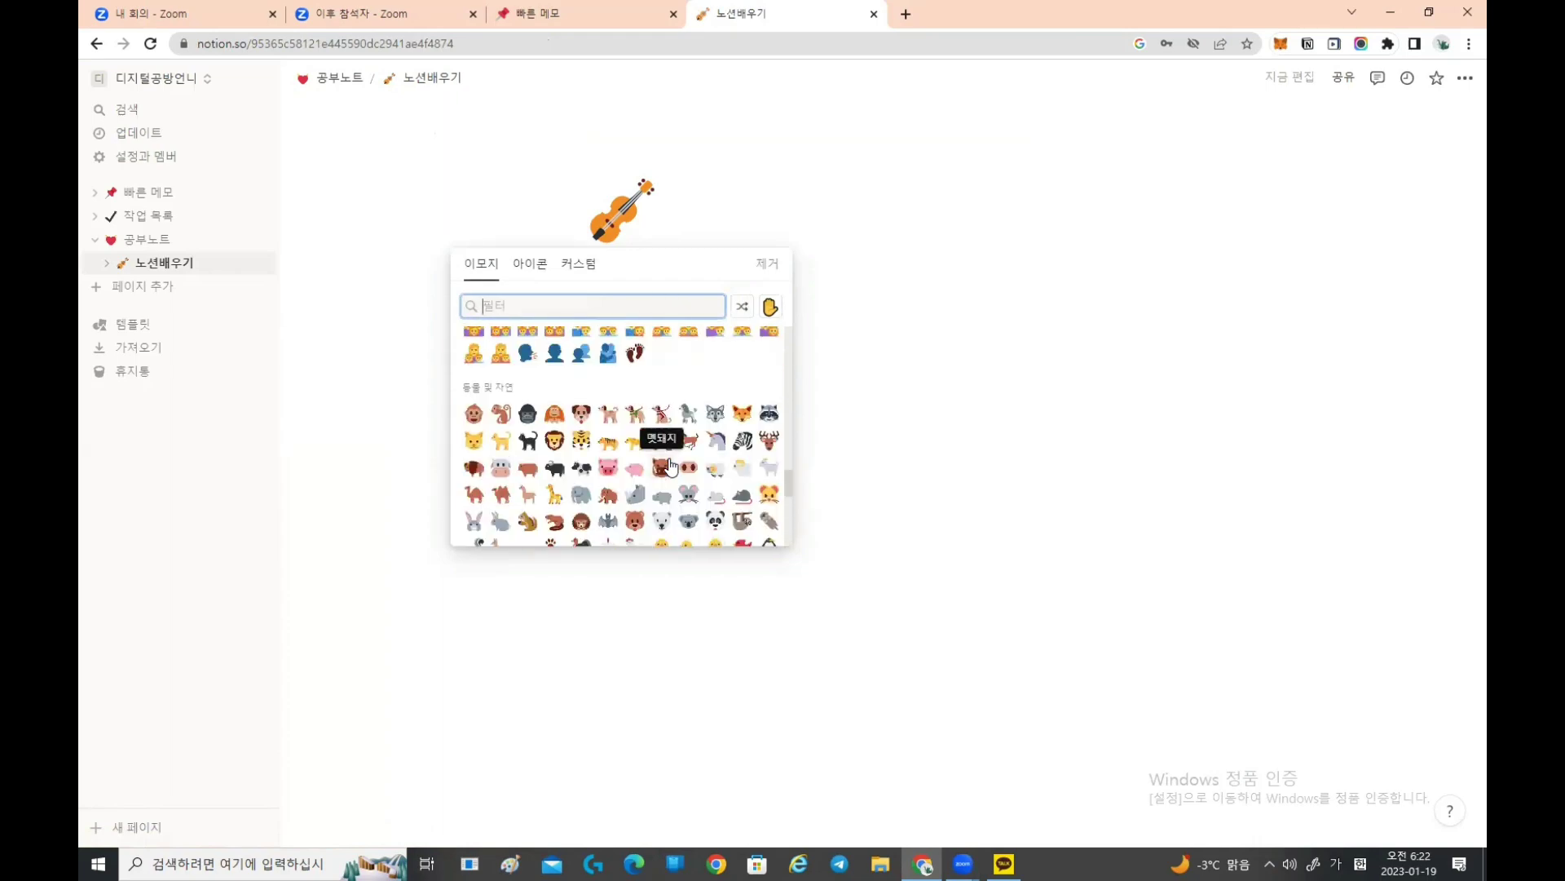
scroll(670, 465, "down", 10)
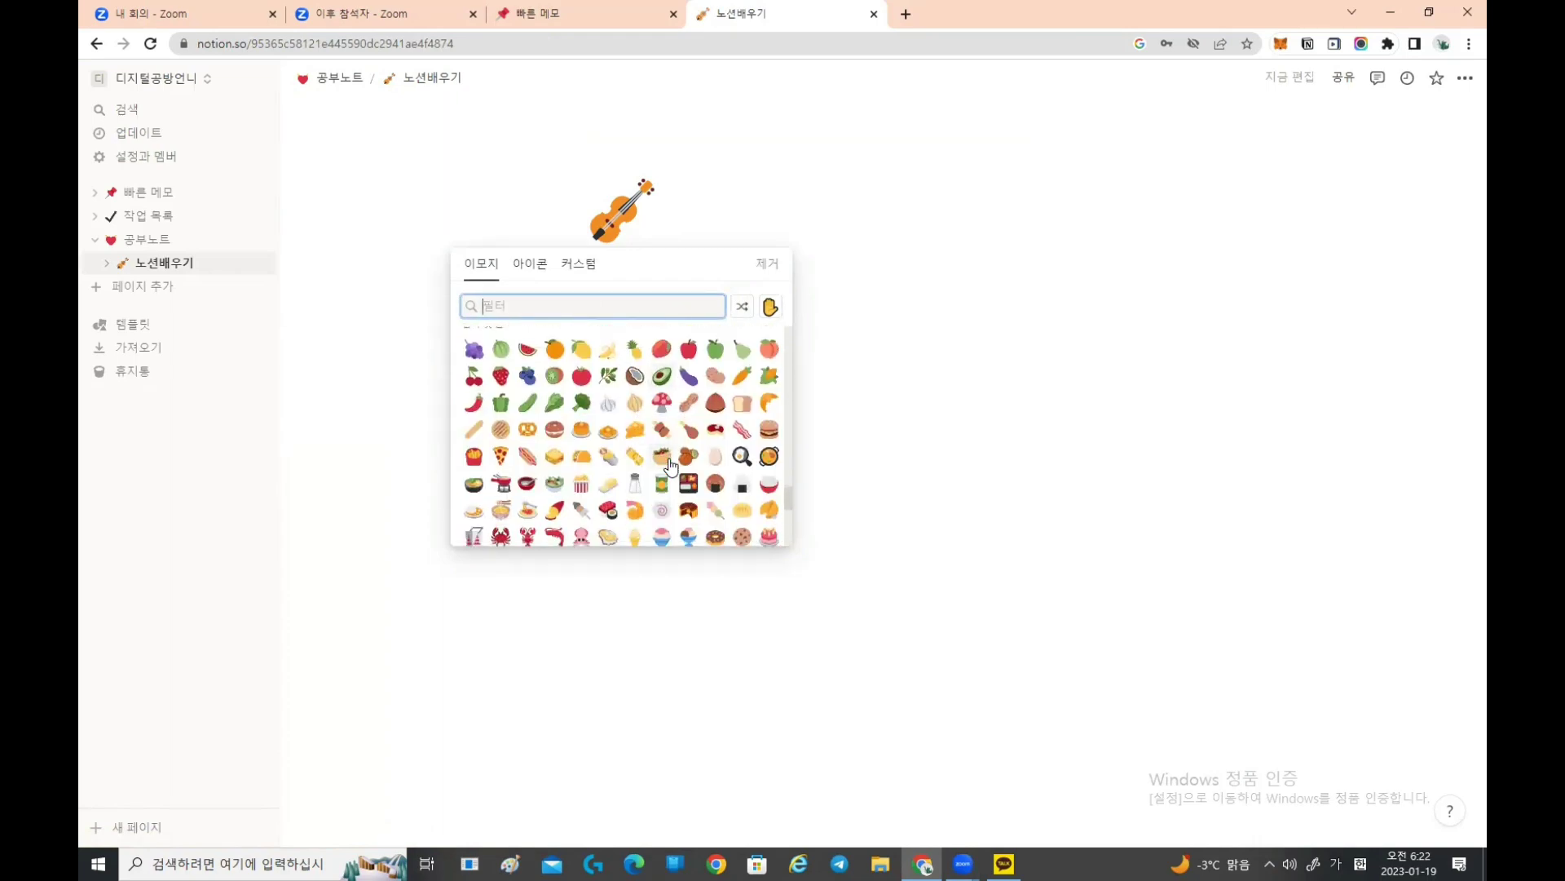
scroll(668, 465, "down", 1)
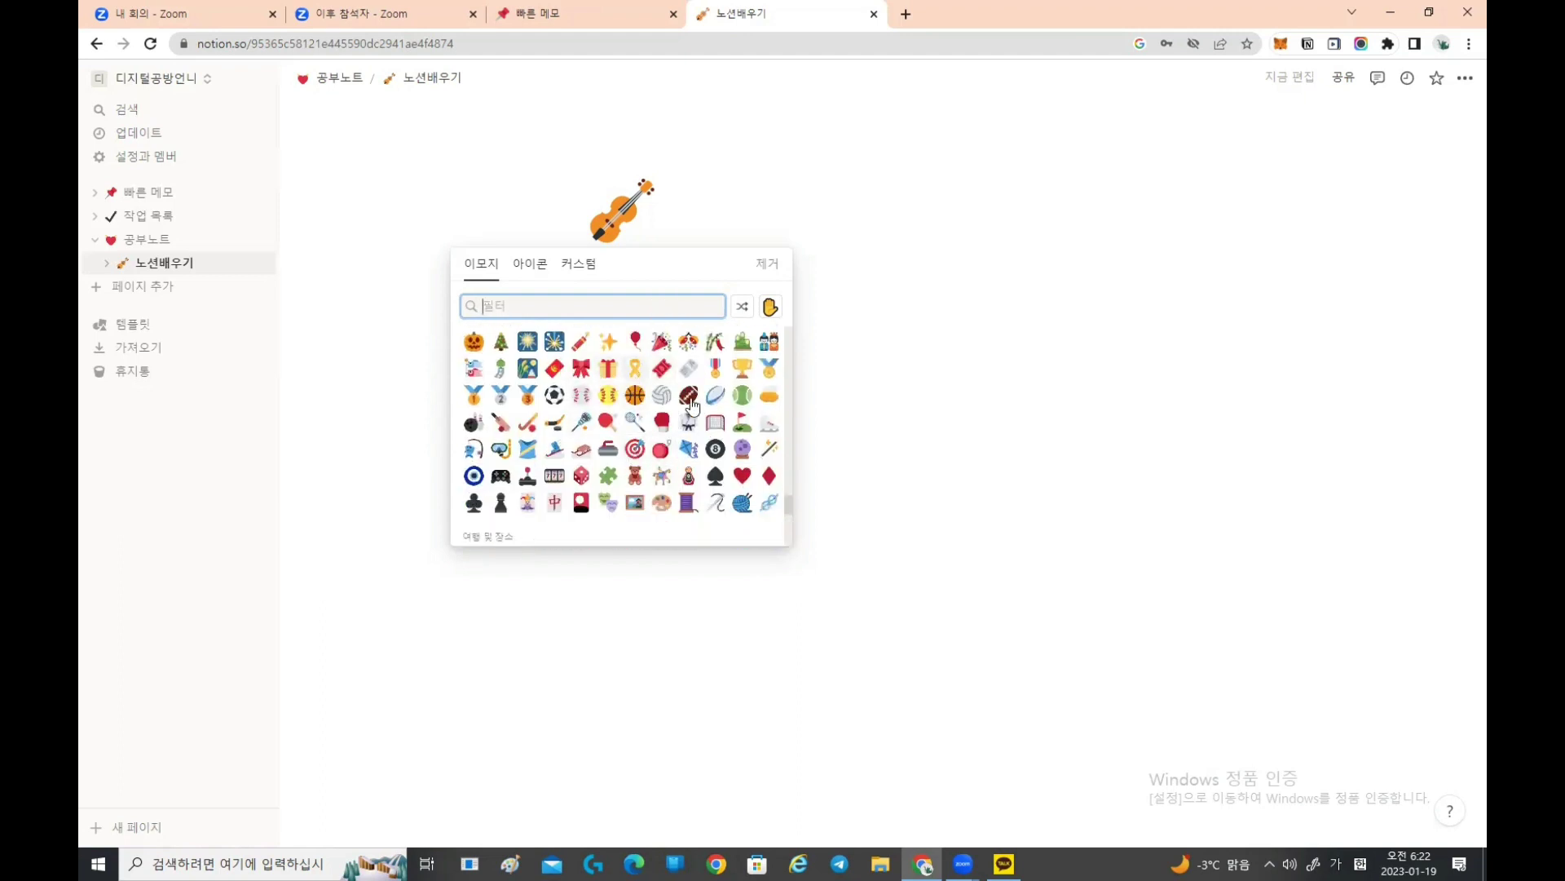
scroll(714, 450, "down", 4)
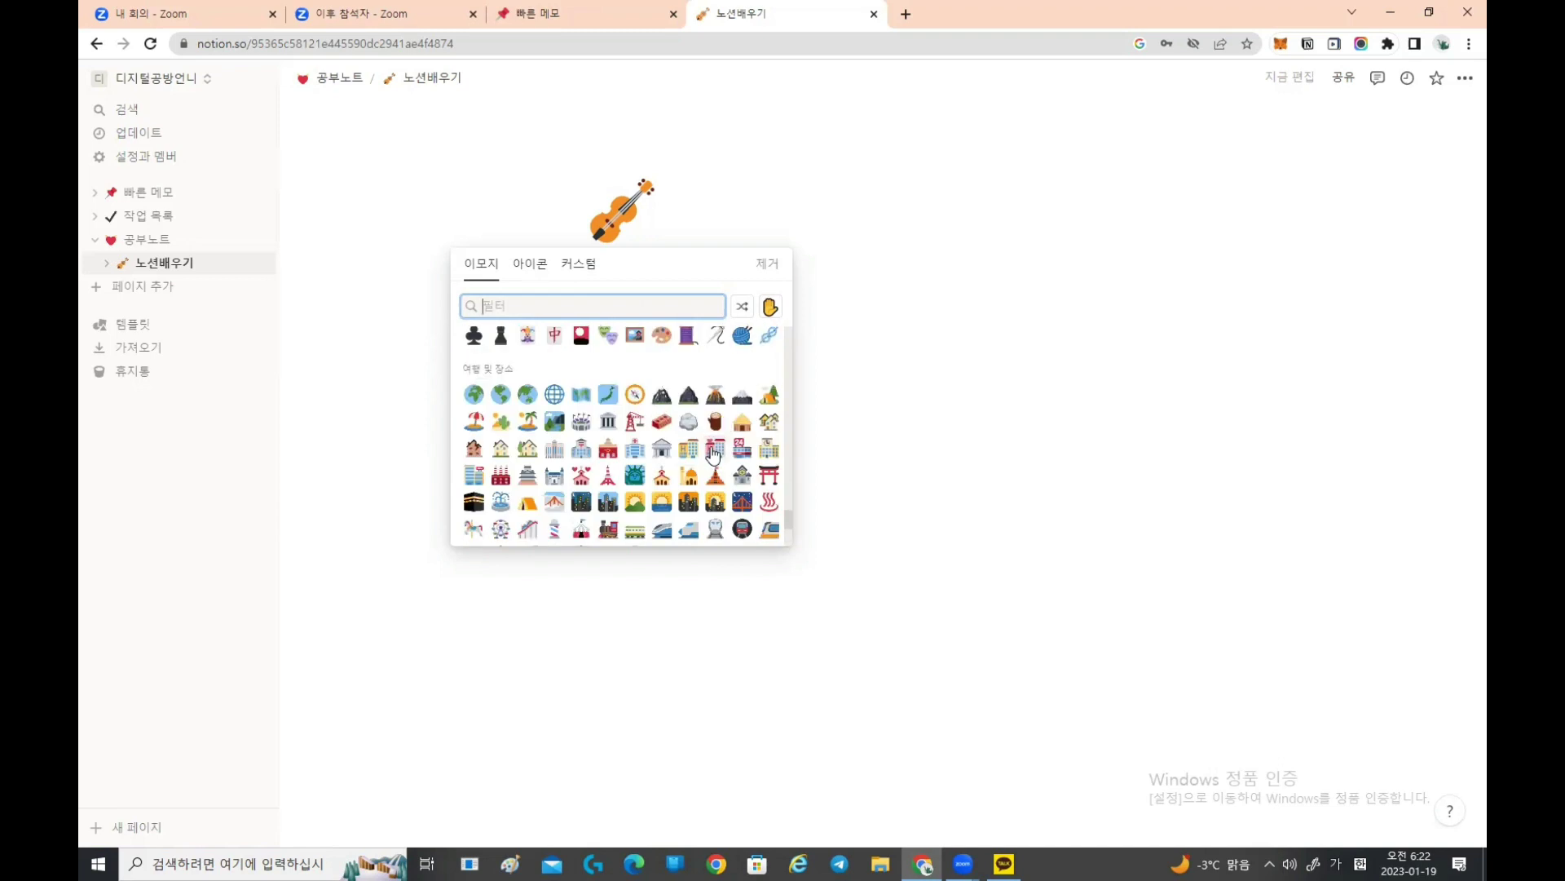
scroll(714, 450, "down", 2)
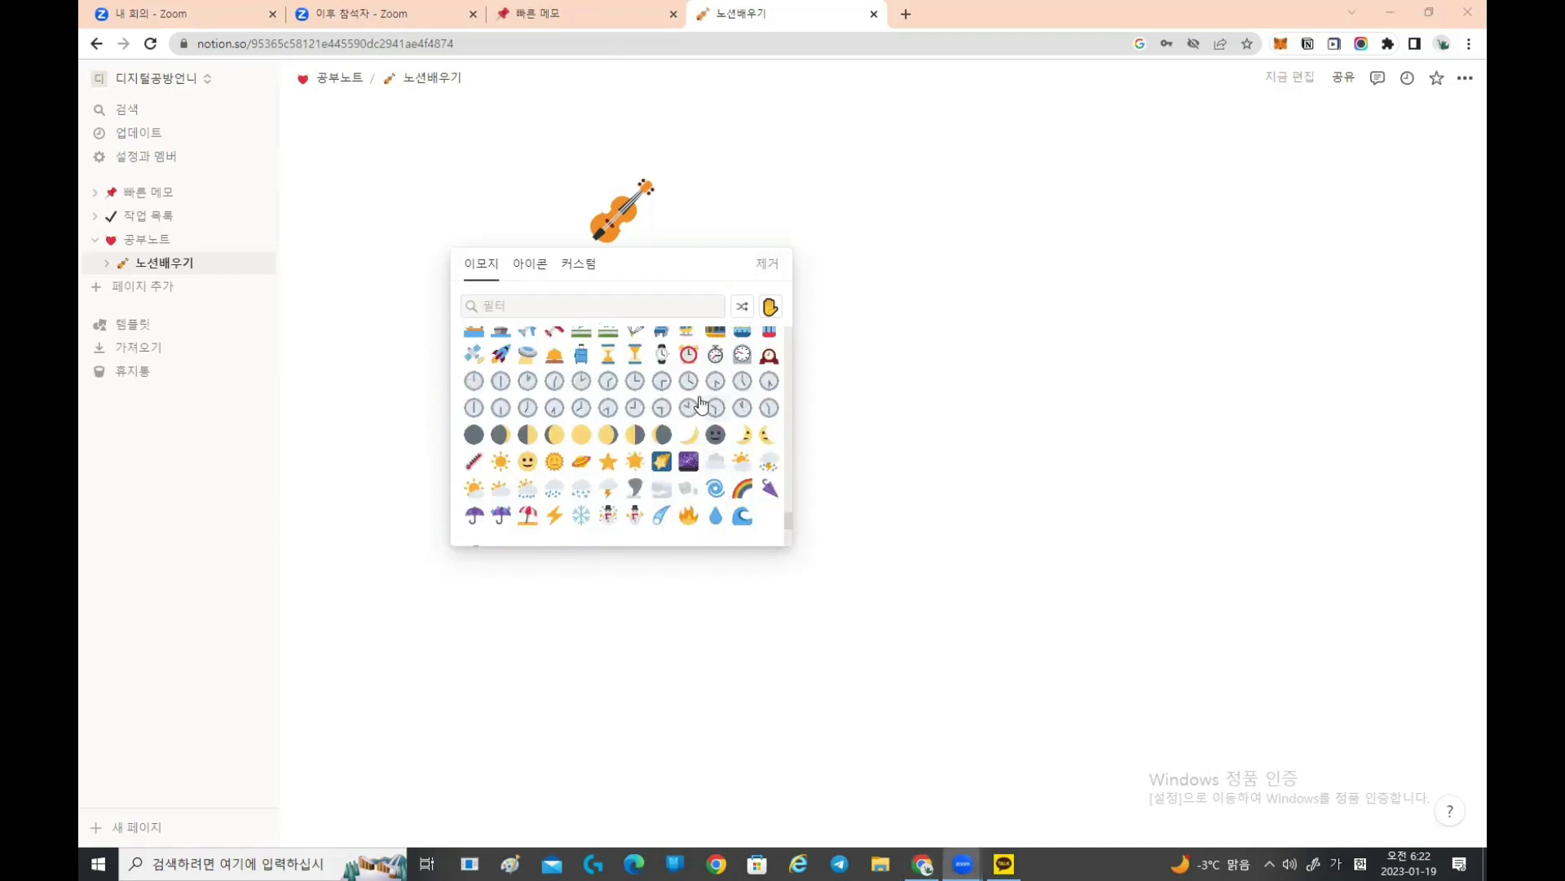
scroll(715, 416, "down", 3)
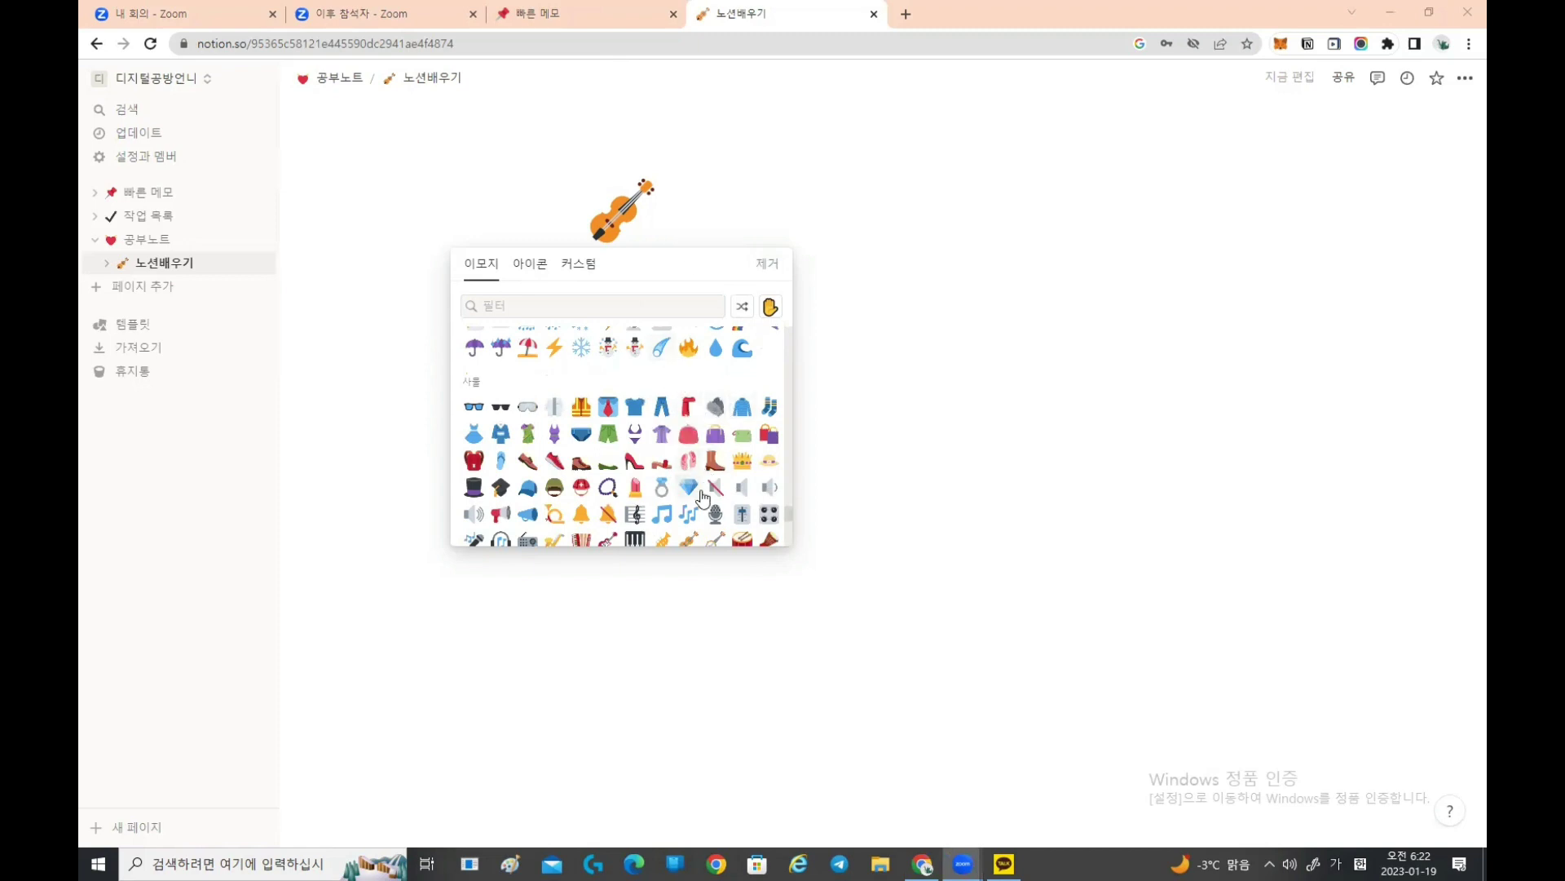
scroll(701, 497, "down", 1)
scroll(701, 502, "down", 1)
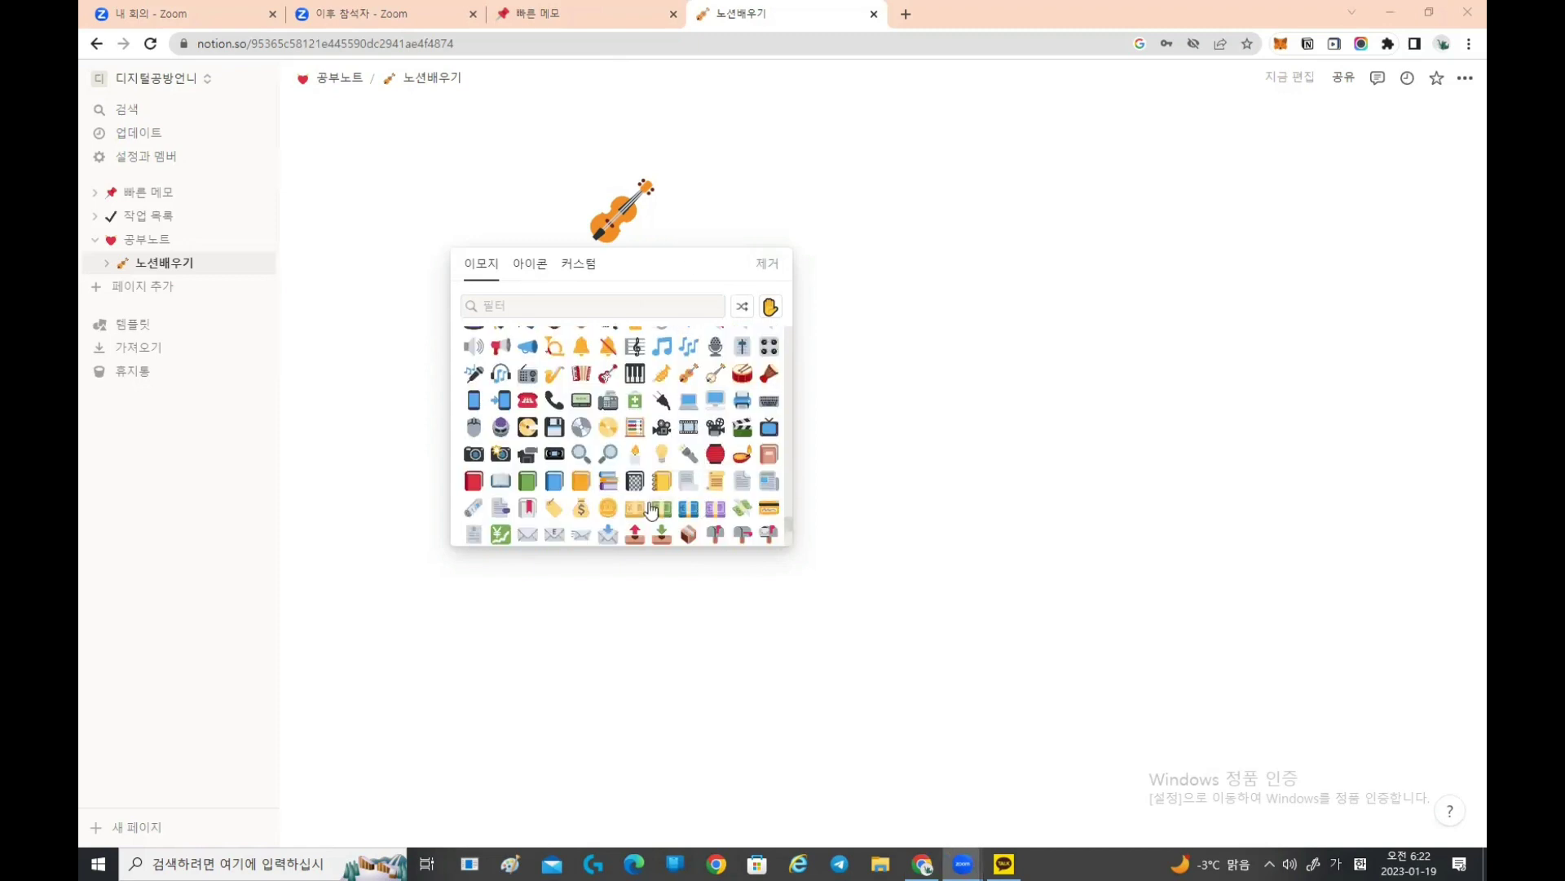
scroll(605, 498, "down", 1)
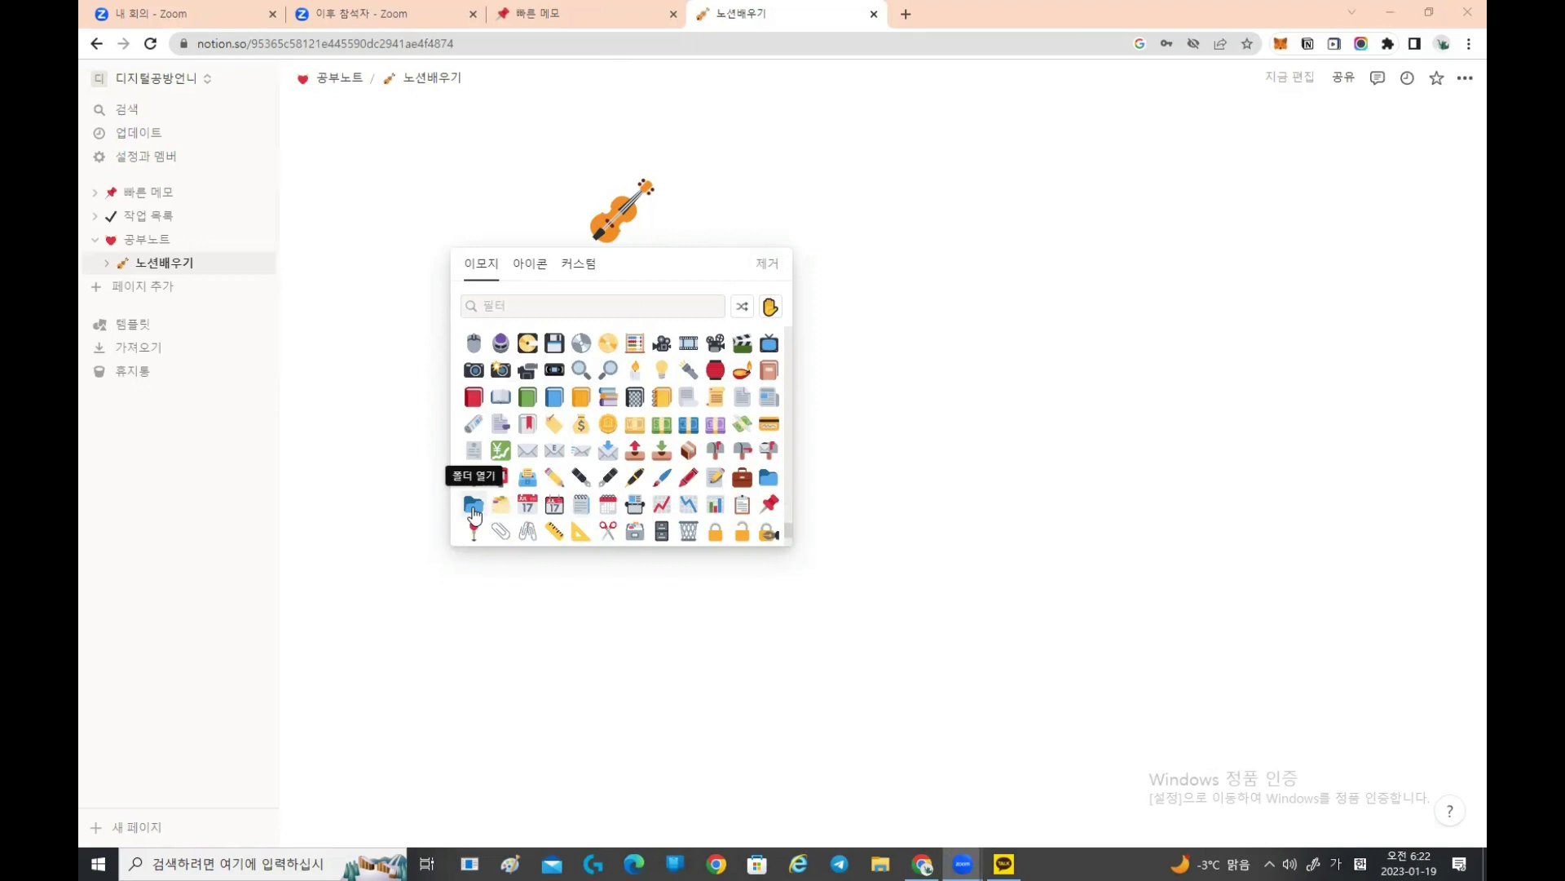
left_click(473, 510)
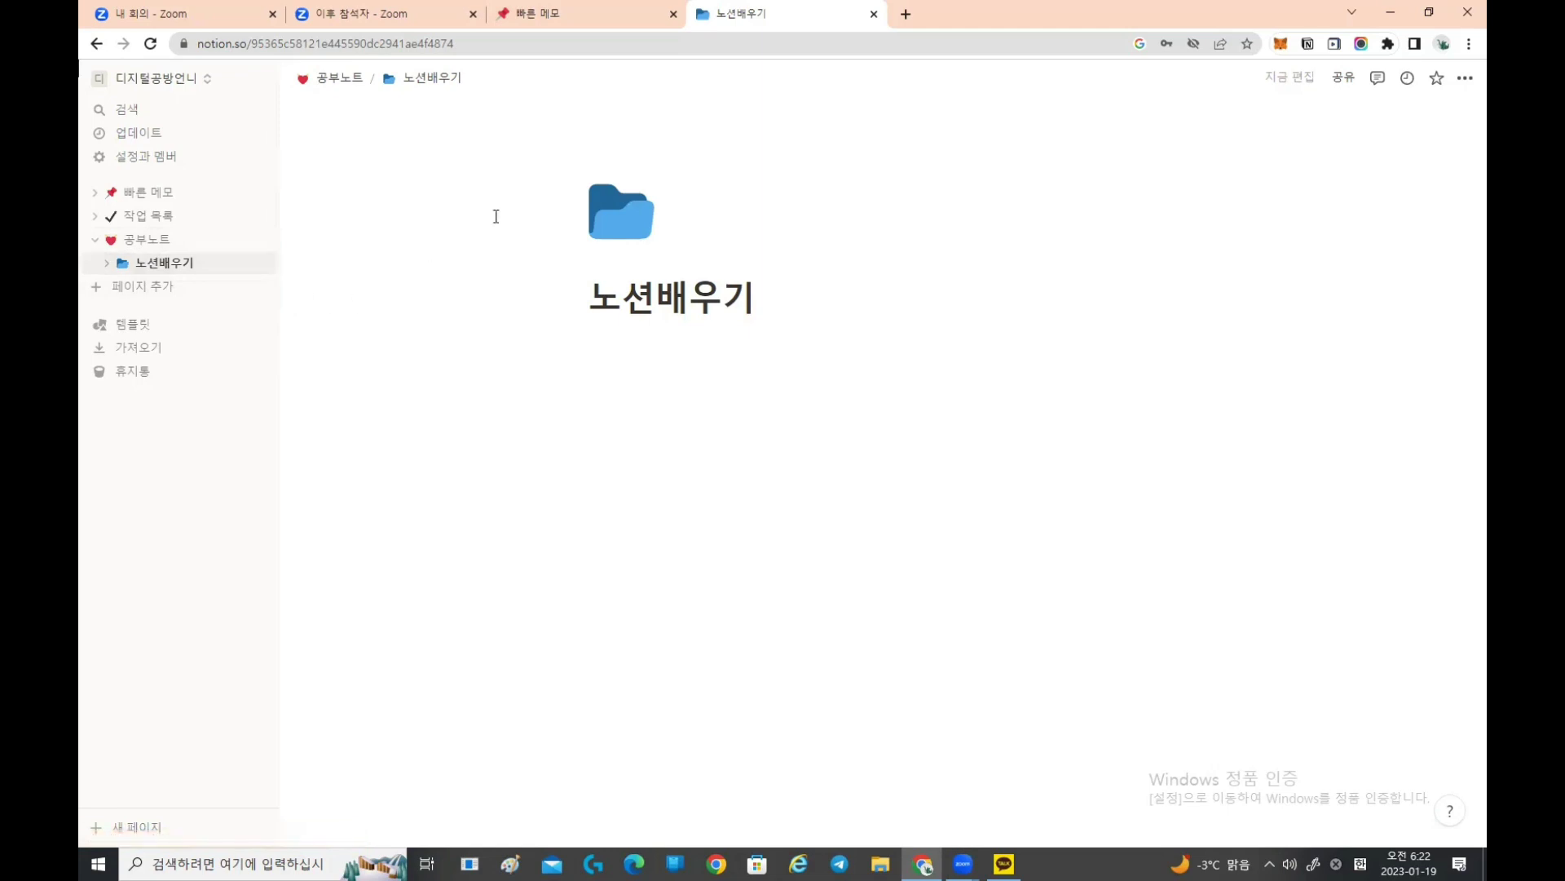
Step: Try a cover on the 노션배우기 page, change it to the solid yellow color and remove the cover
mouse_move(620, 273)
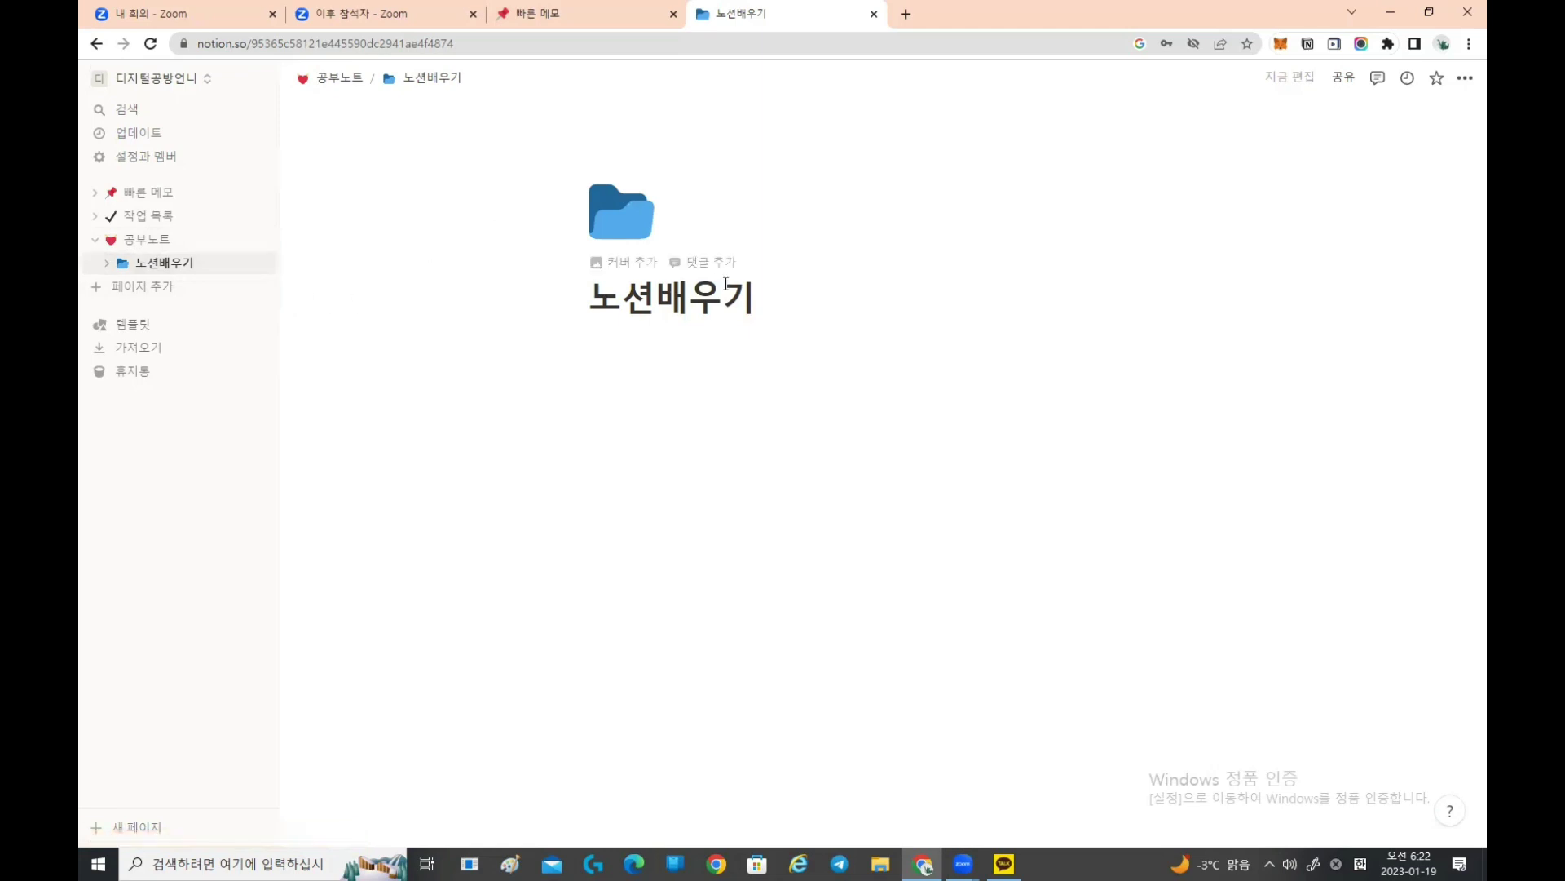
left_click(646, 271)
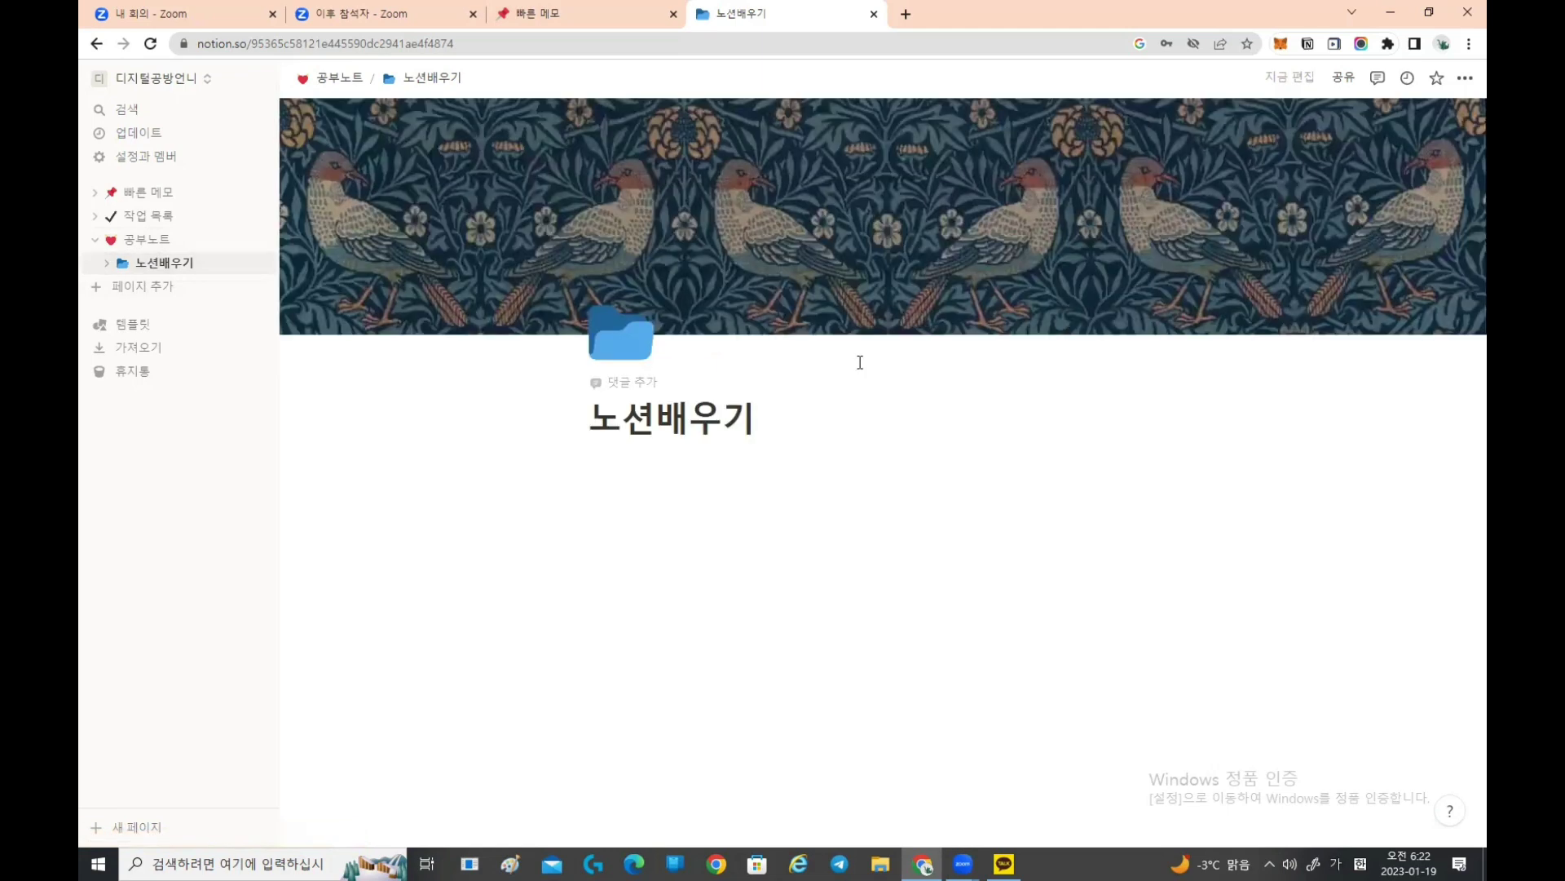
left_click(1101, 319)
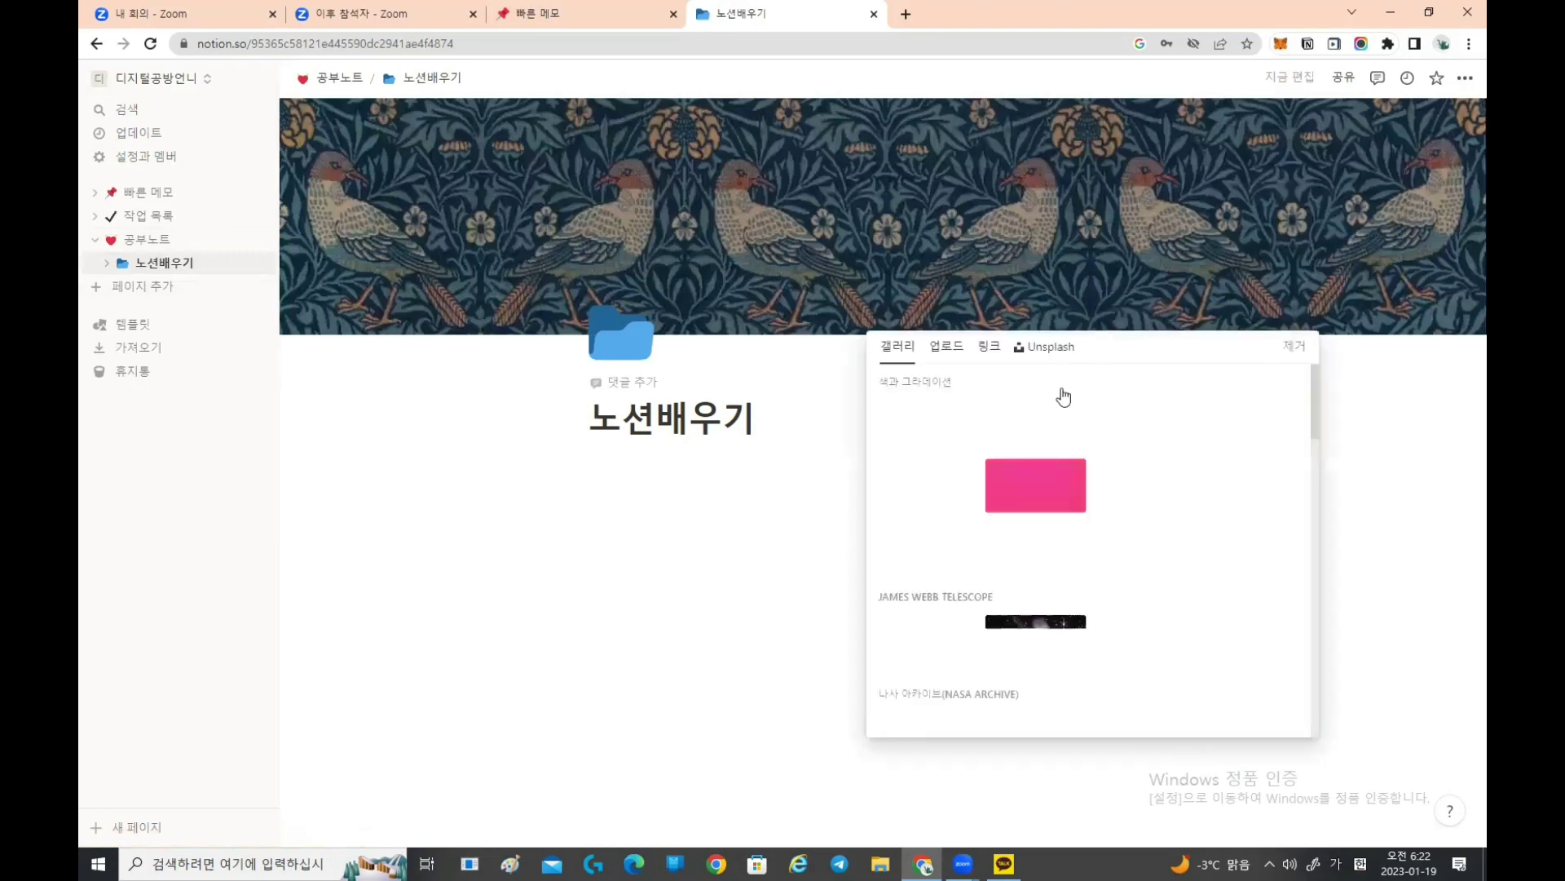
left_click(1081, 452)
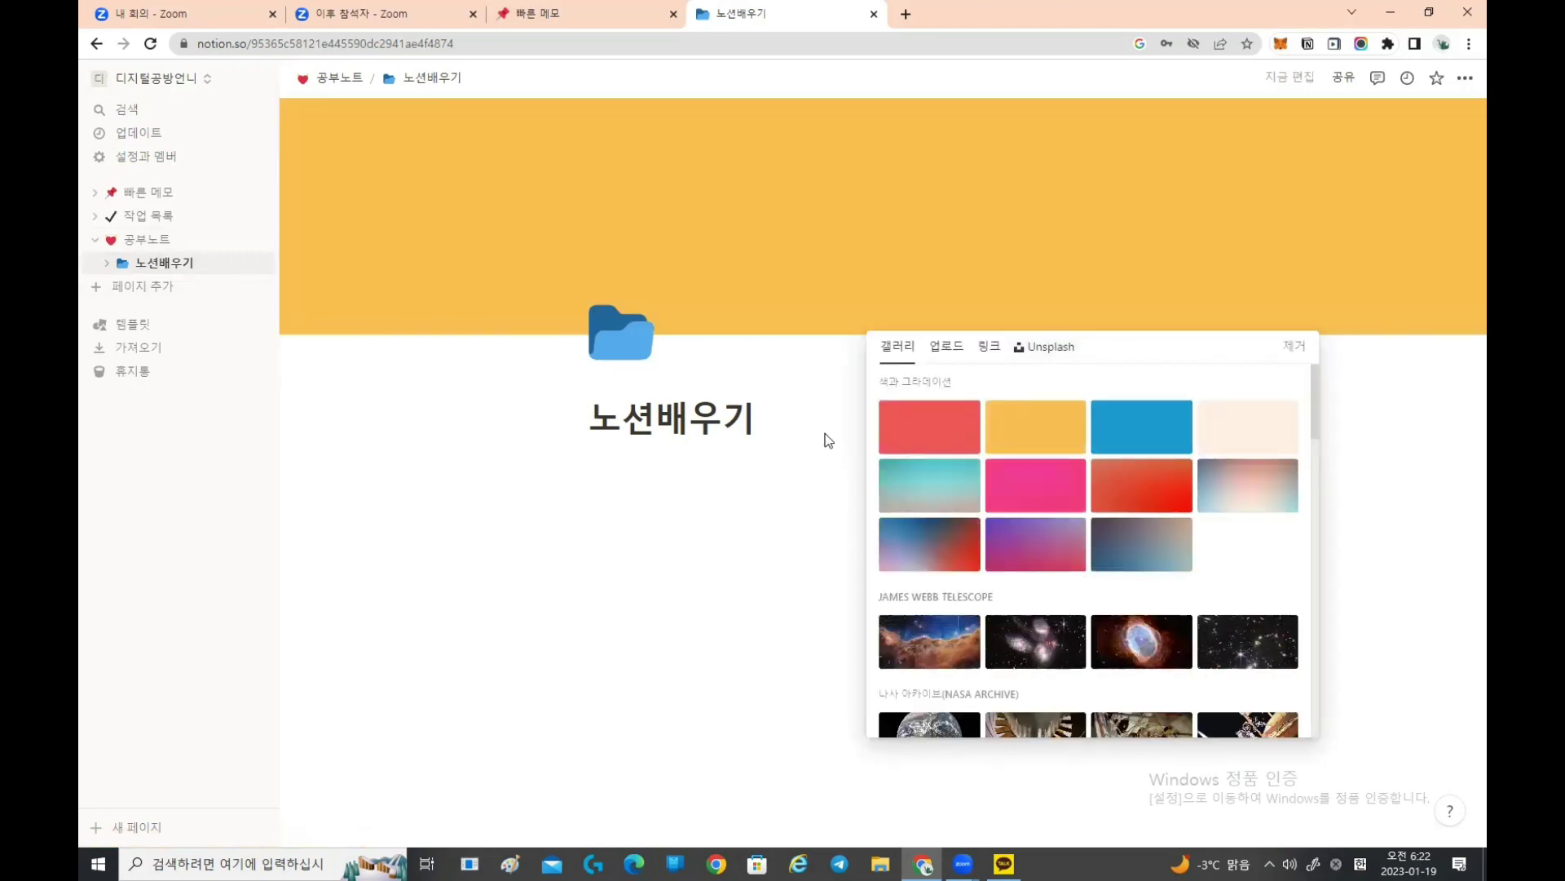
left_click(1305, 348)
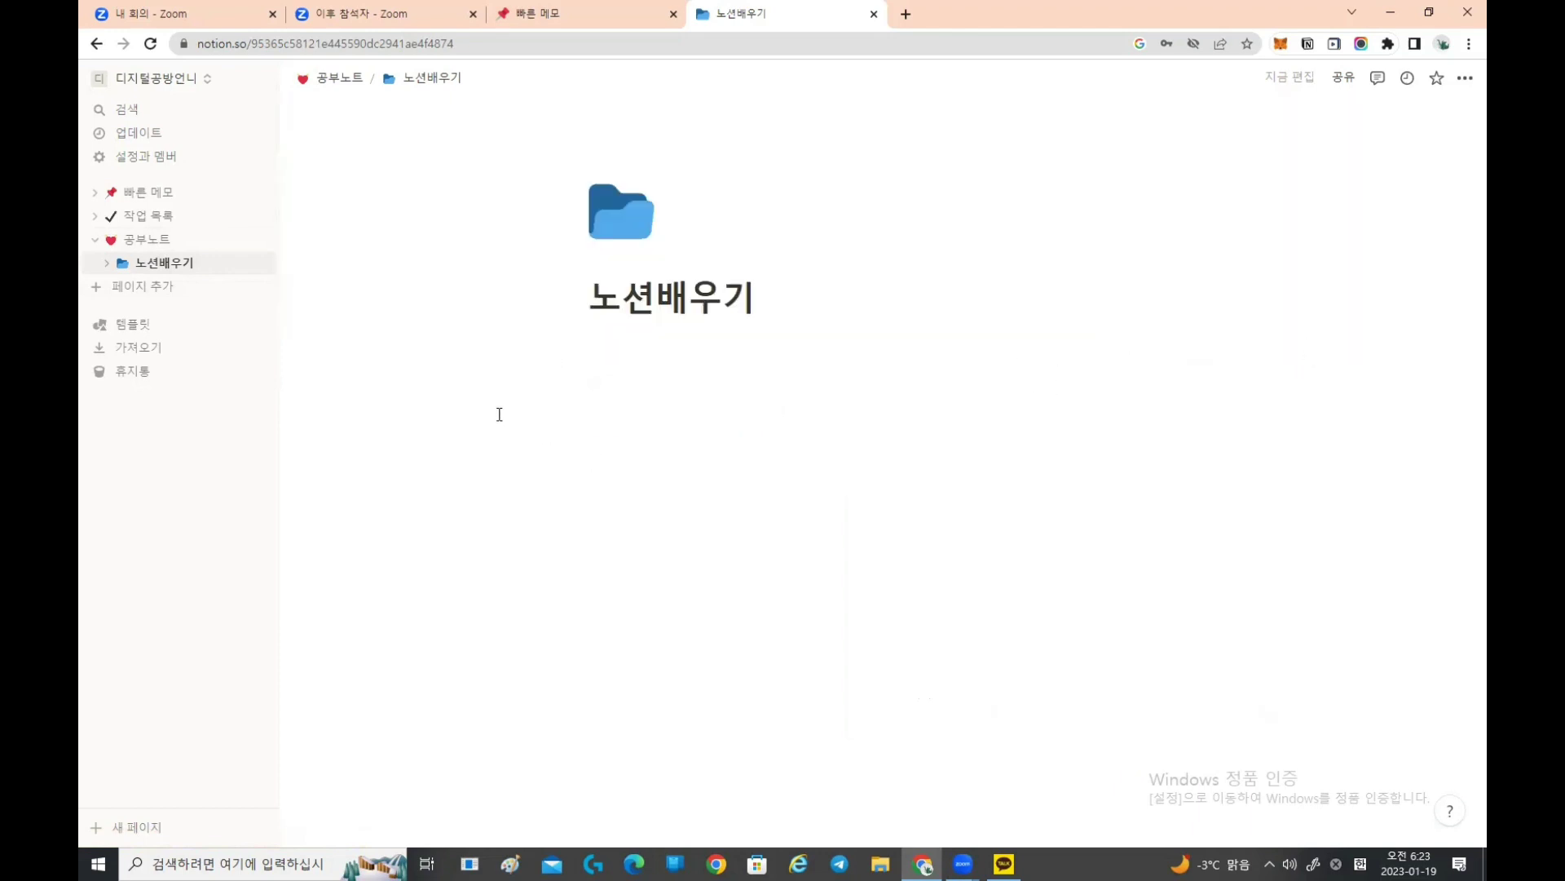
Step: Insert a to-do list below the page title with the items 단축키 배우기 and 하위 페이지 배우기
left_click(623, 356)
type("/")
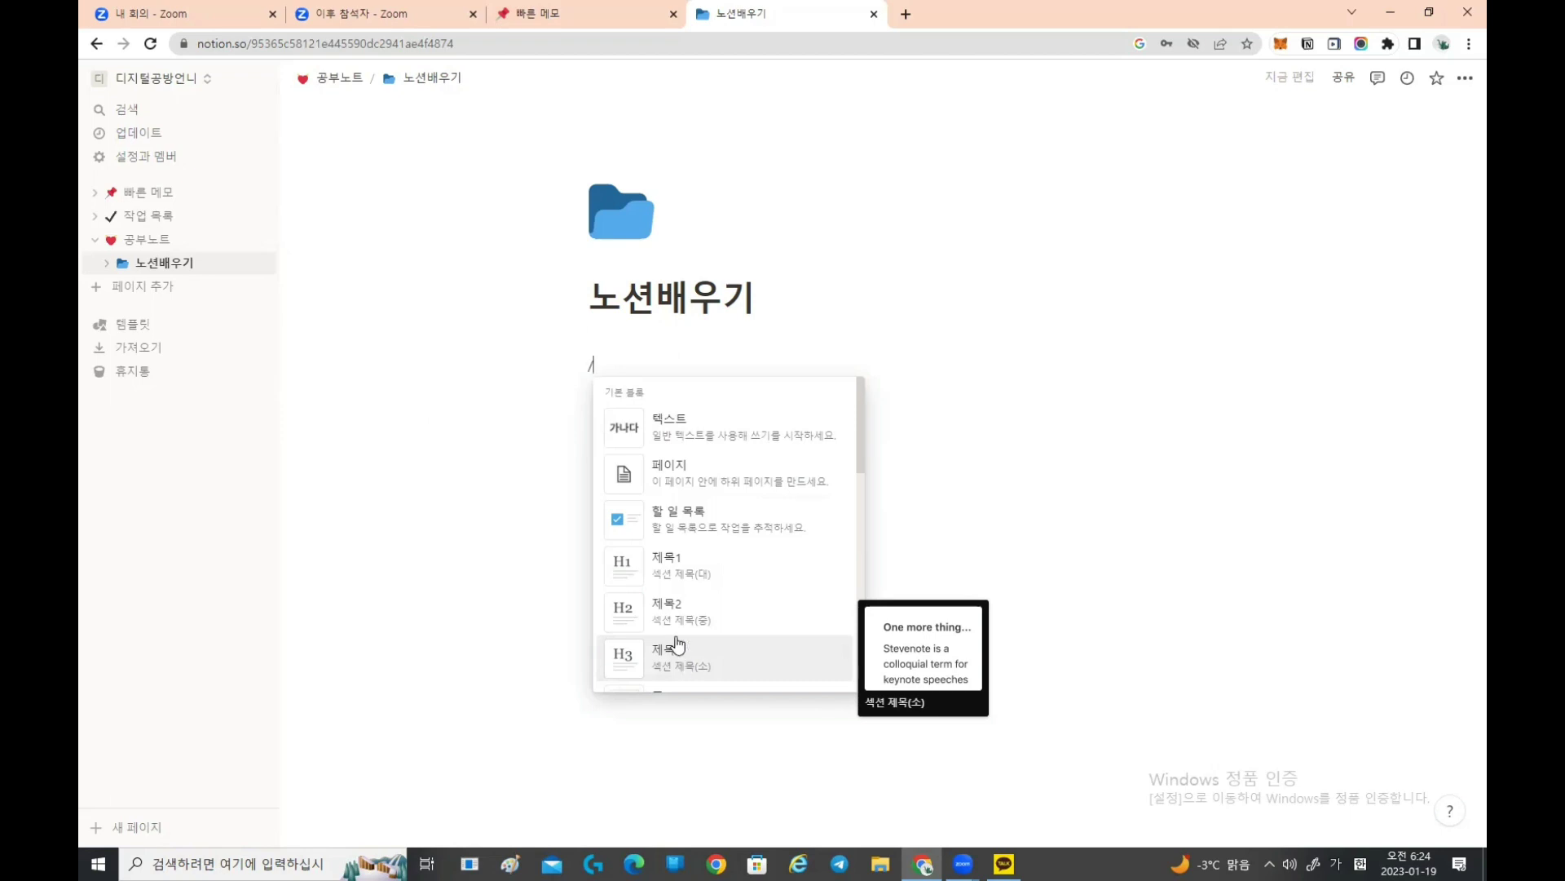
left_click(727, 522)
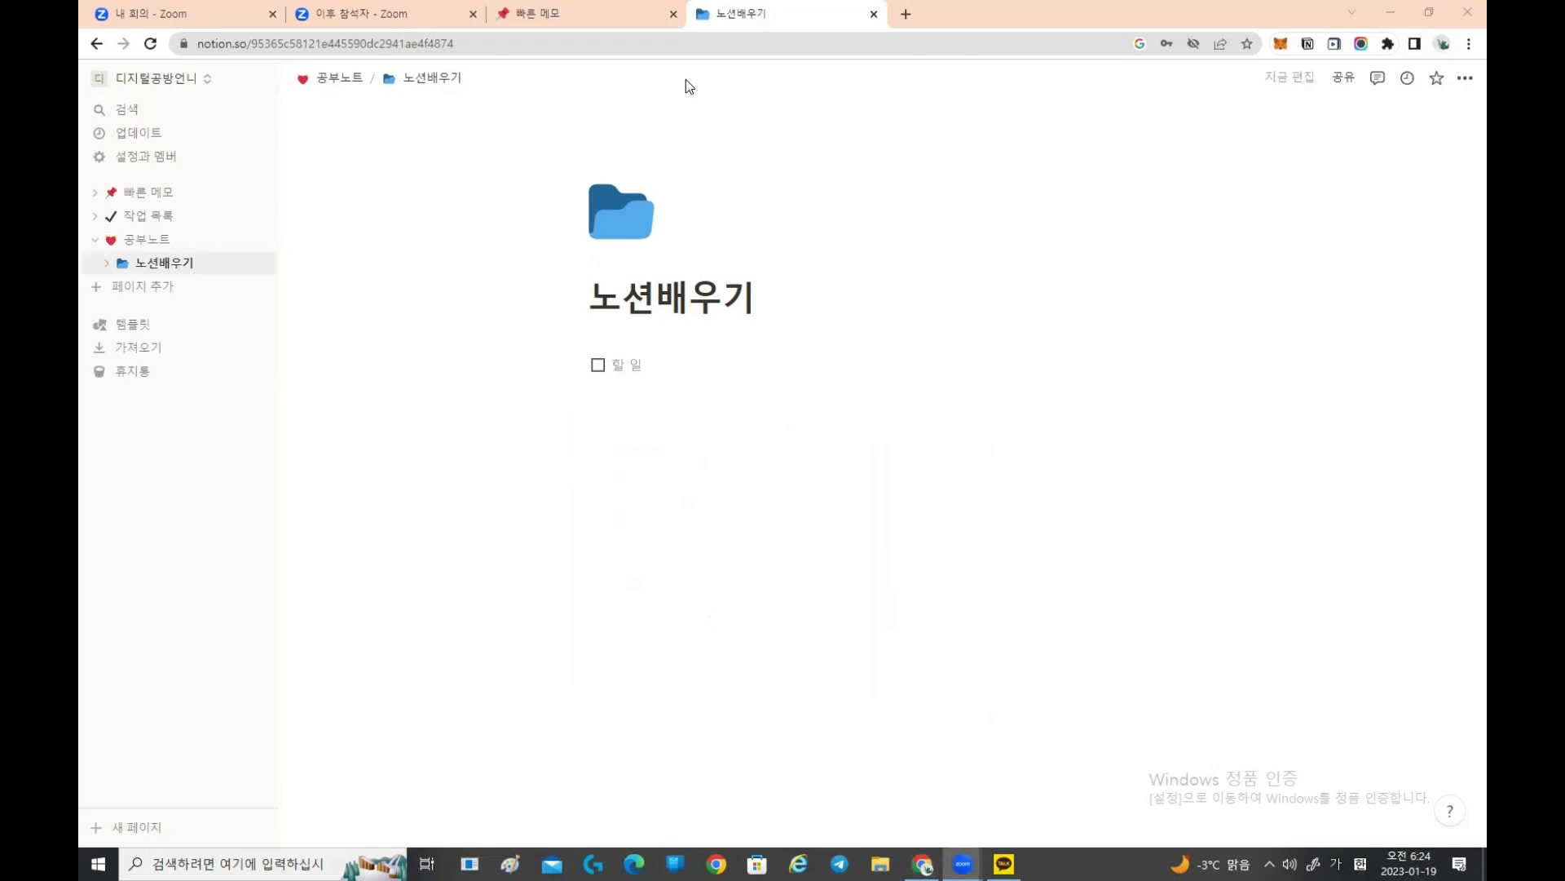
left_click(619, 365)
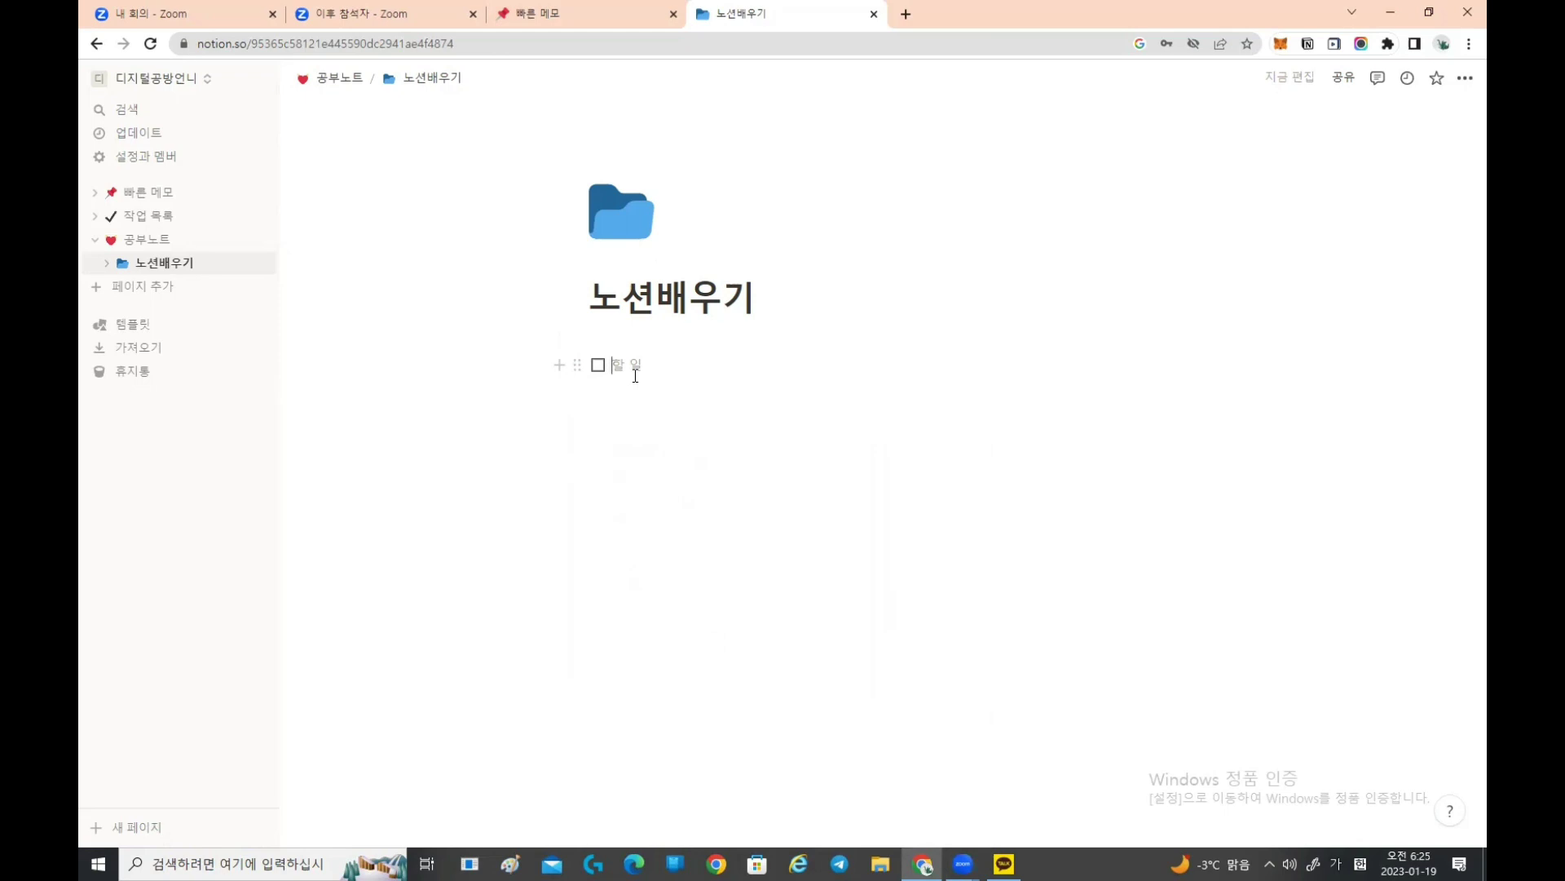
type("단축키")
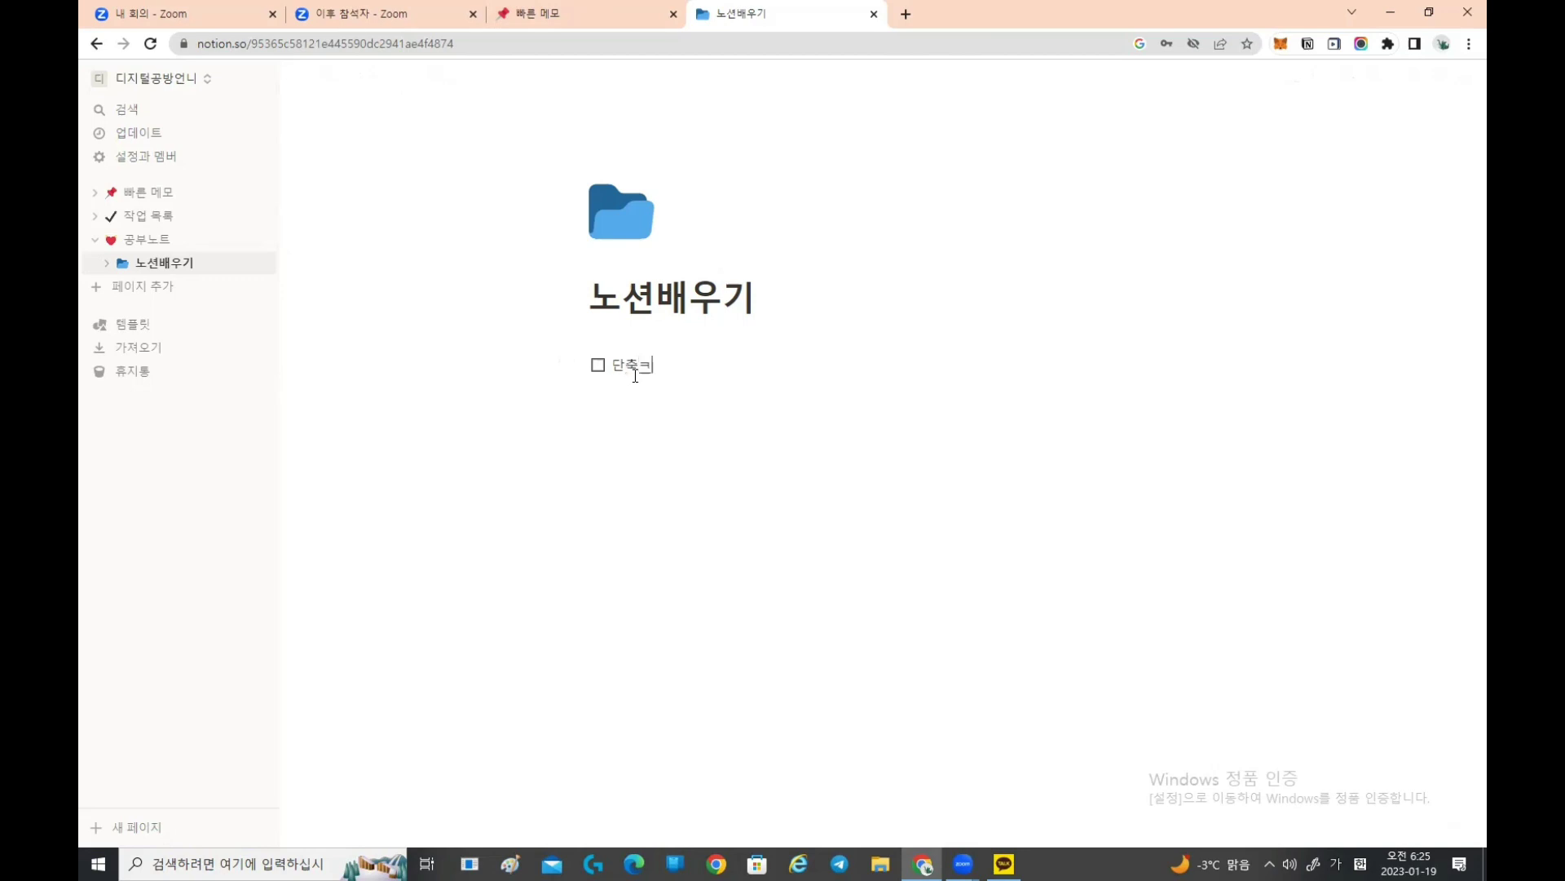
type(" 배우기")
key("Return")
type("하위")
type(" 페이지 배우기")
key("Return")
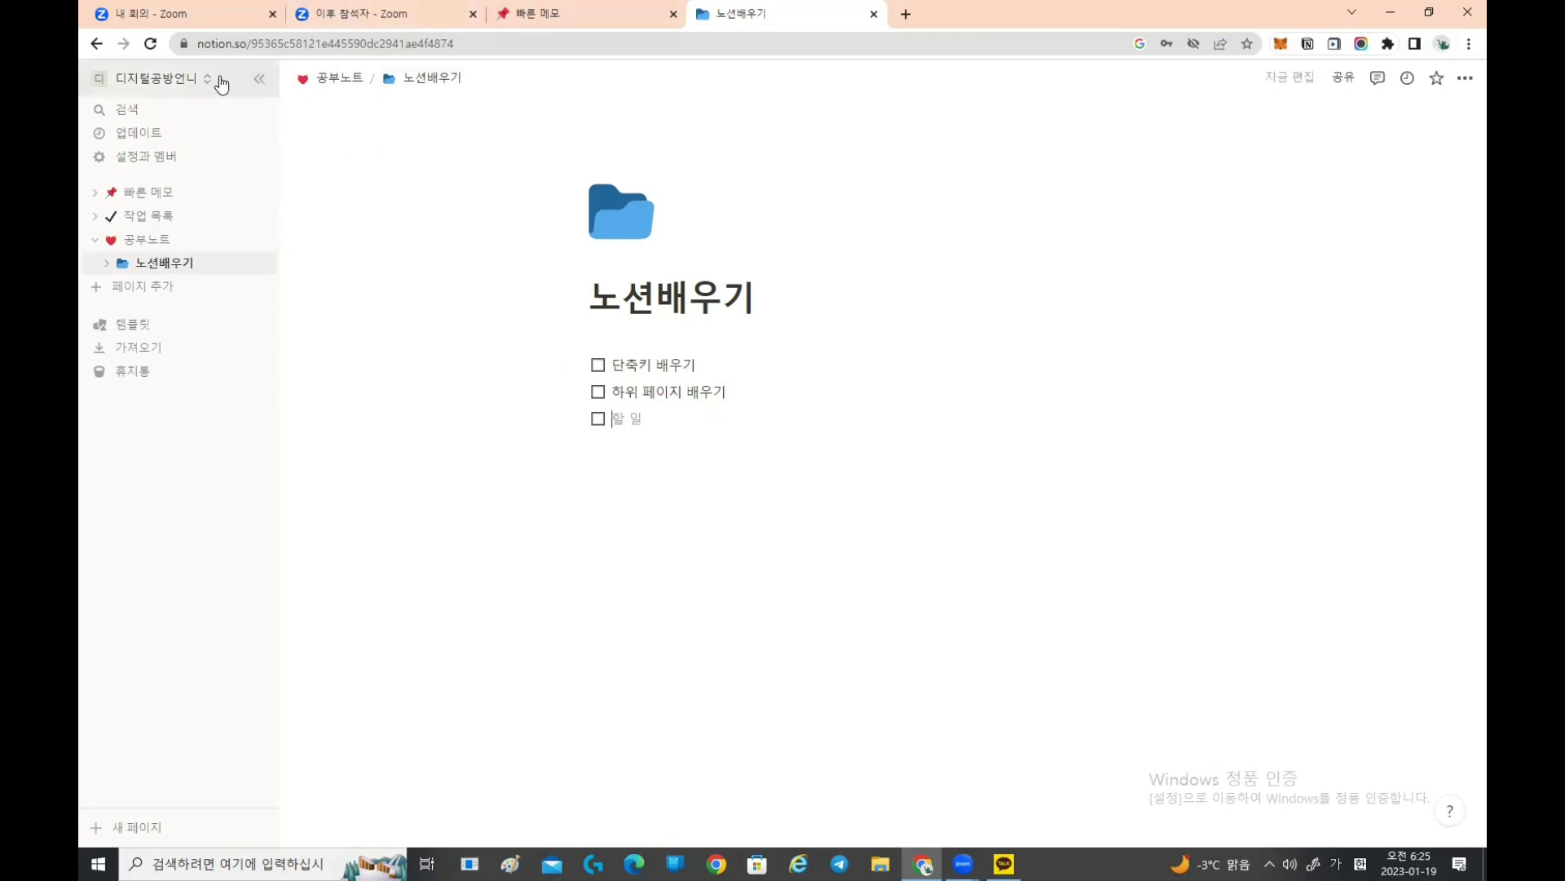
Step: Collapse the workspace sidebar and show it again
left_click(256, 79)
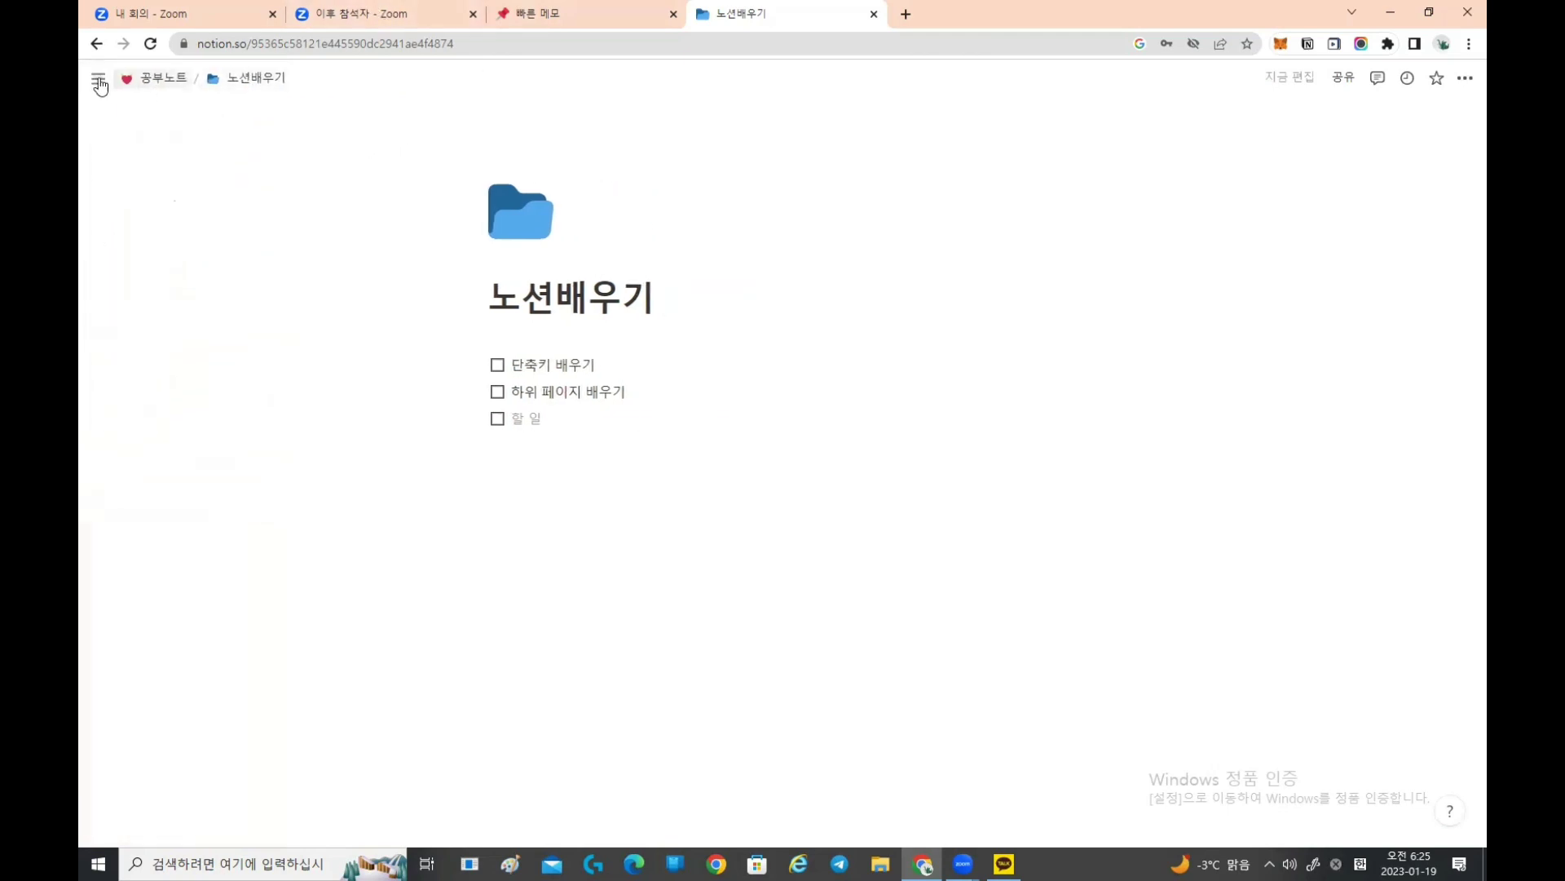
left_click(98, 78)
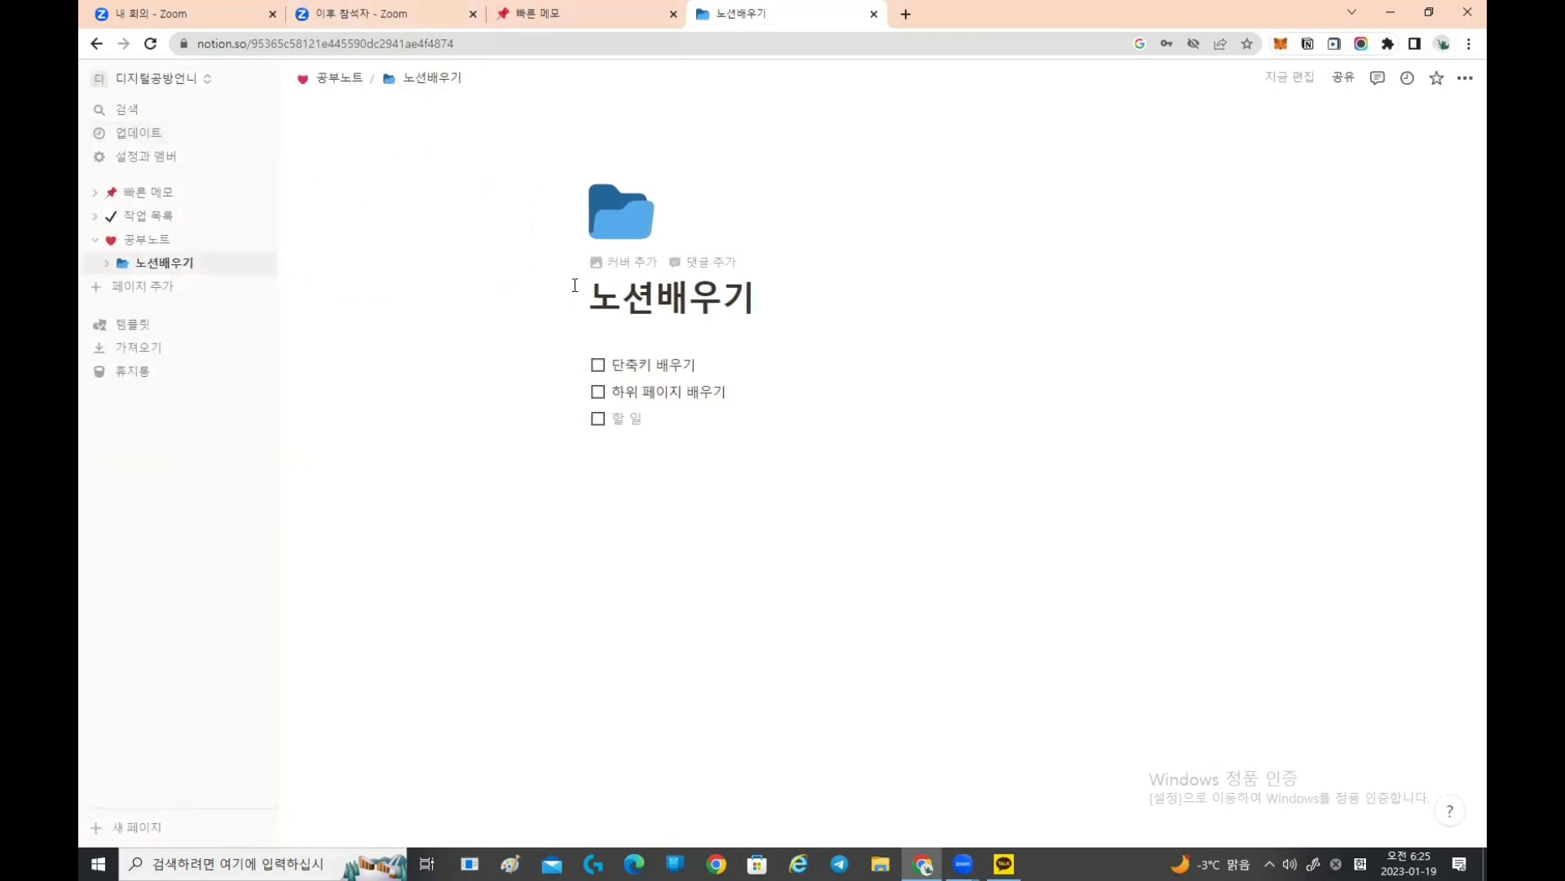
right_click(447, 189)
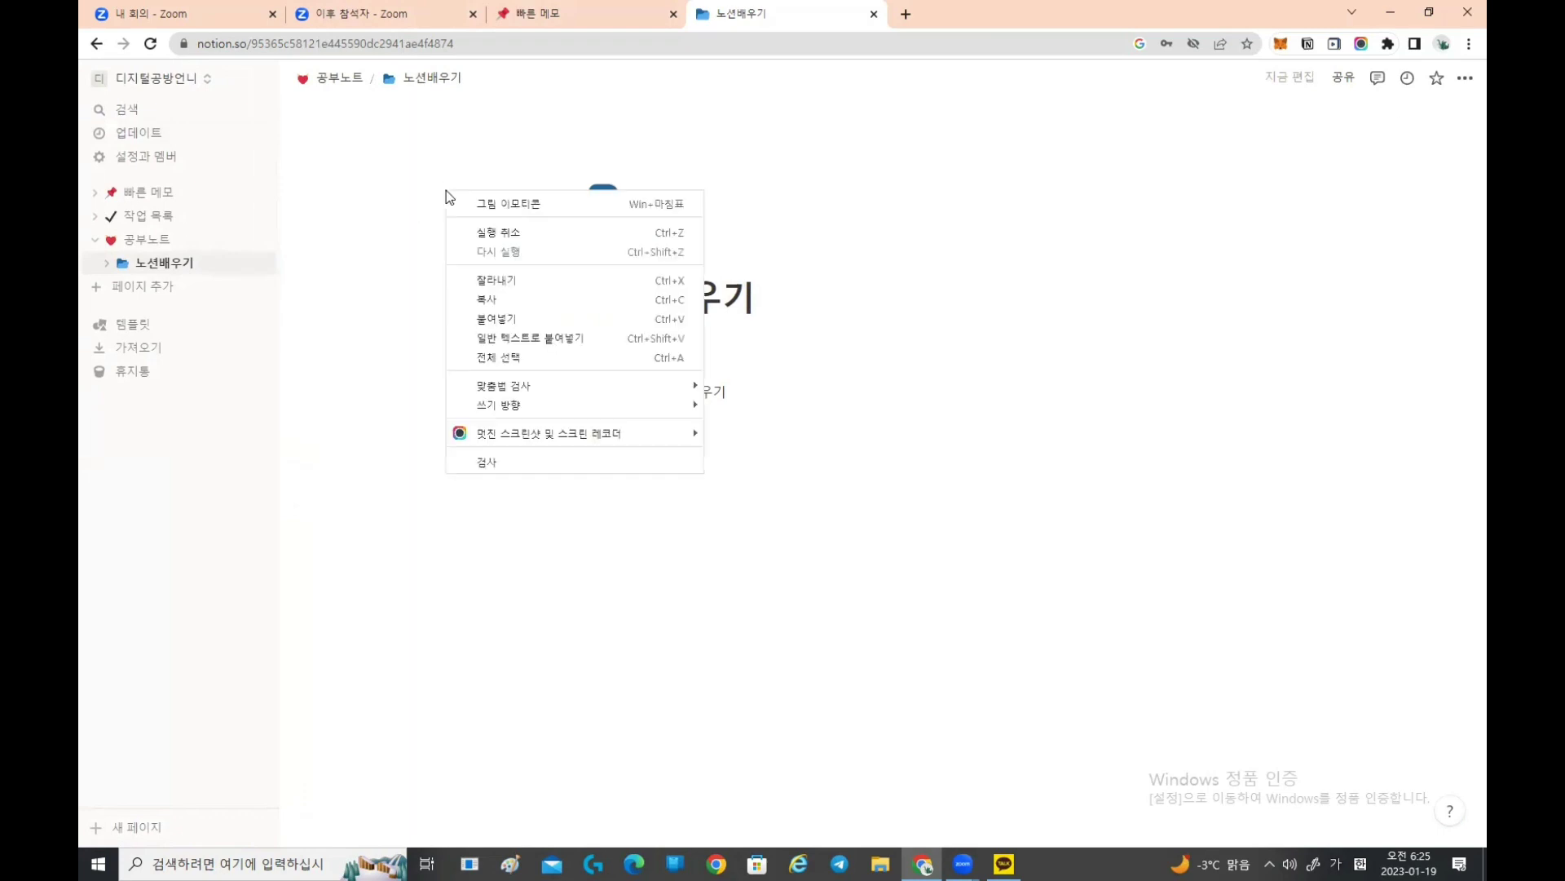
left_click(389, 200)
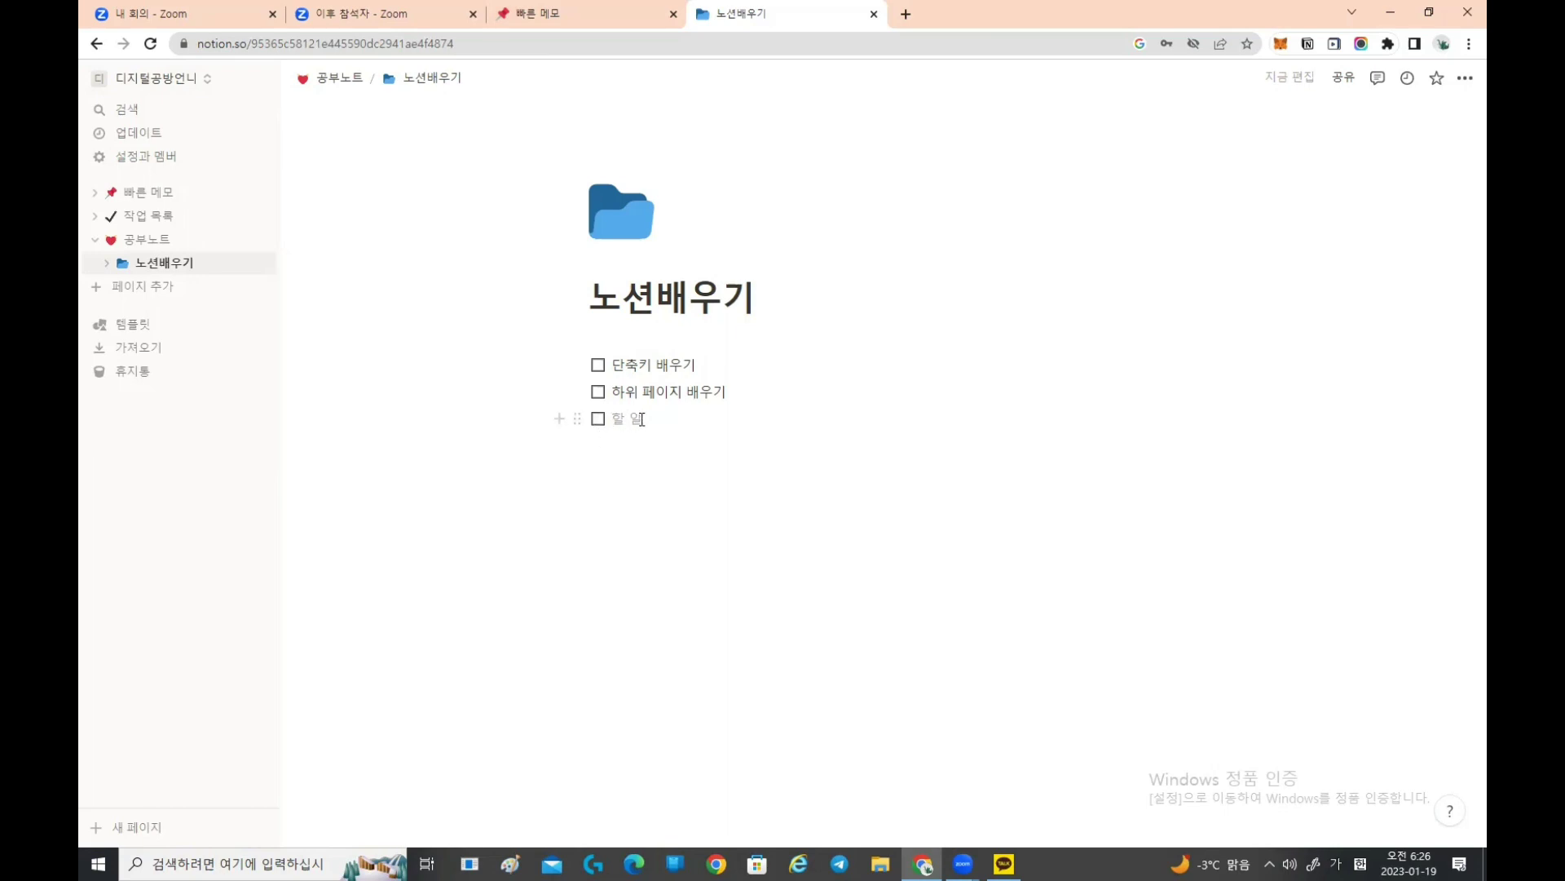
Step: View the block actions available for the empty third to-do item and close them without choosing one
left_click(576, 419)
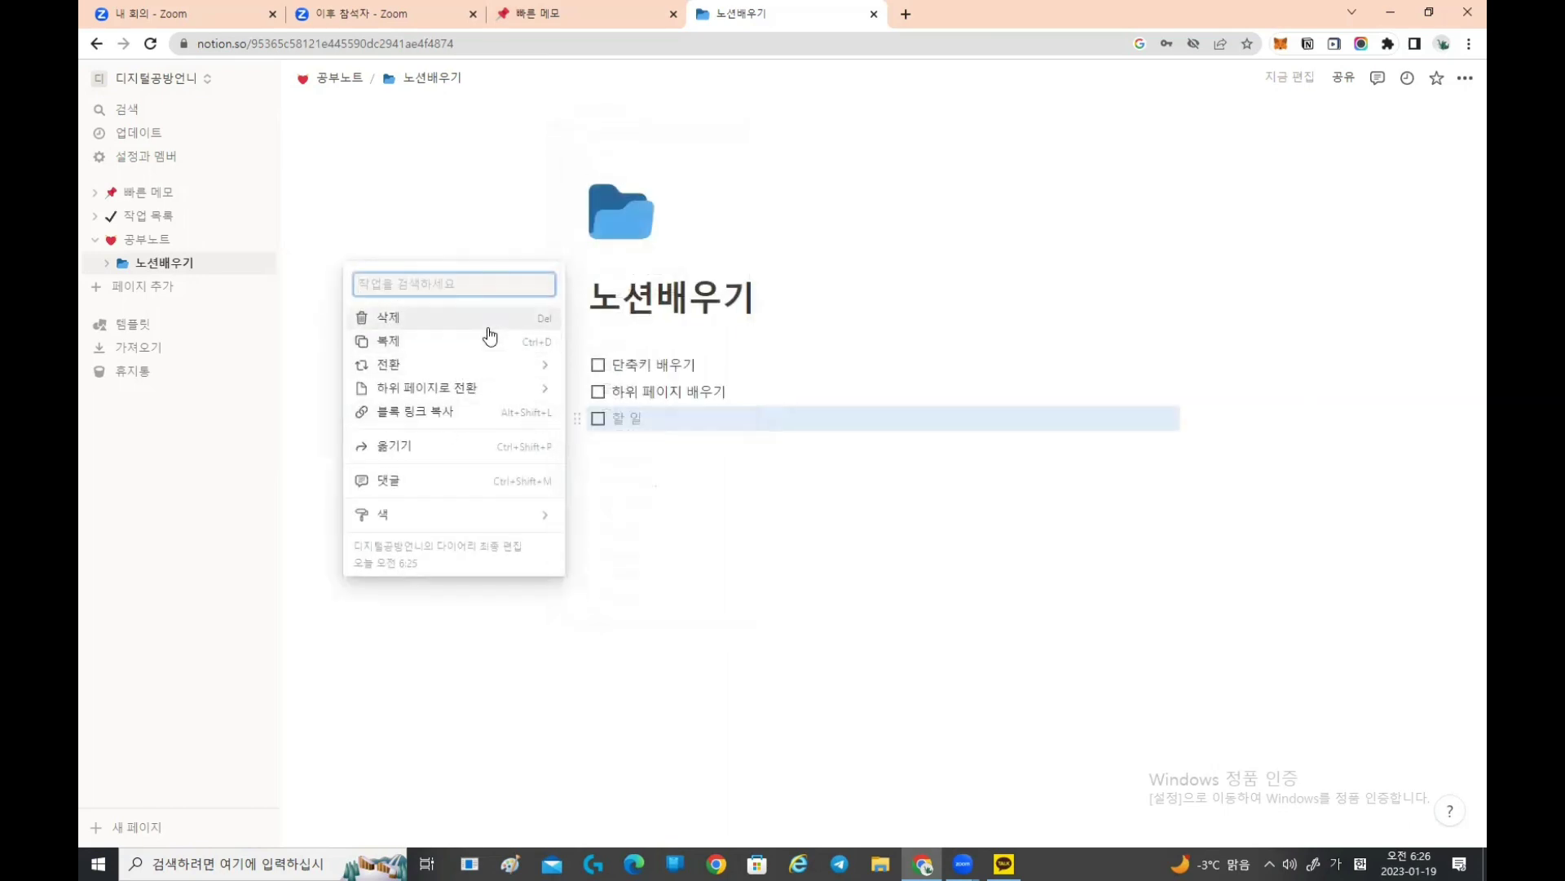
mouse_move(456, 388)
left_click(1060, 466)
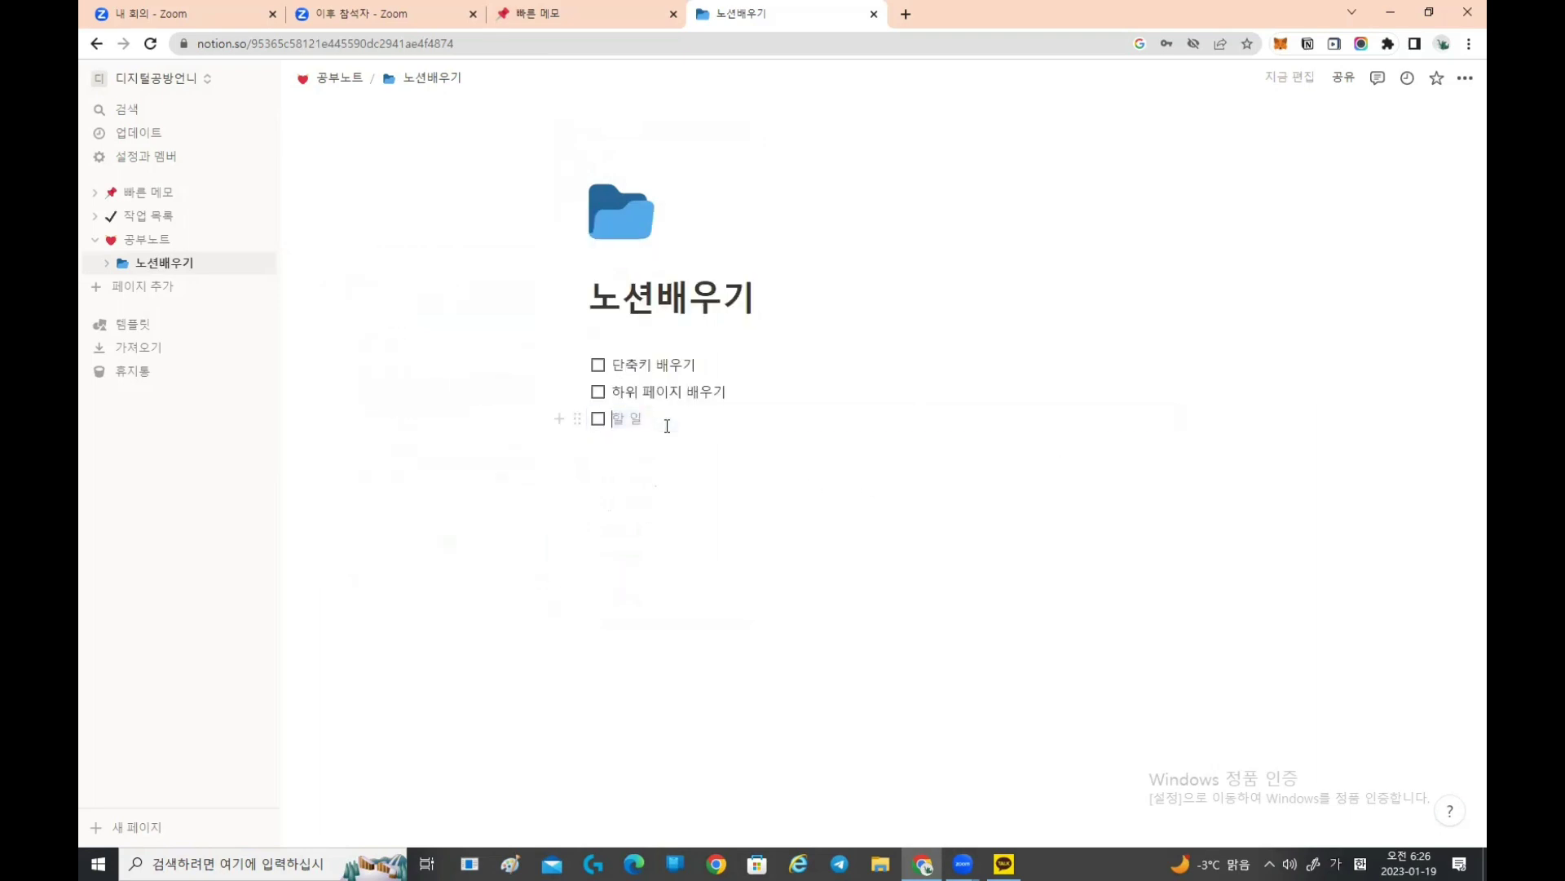
Step: Turn the empty third to-do item into plain text and bring up the block list on a new line below it
key("BackSpace")
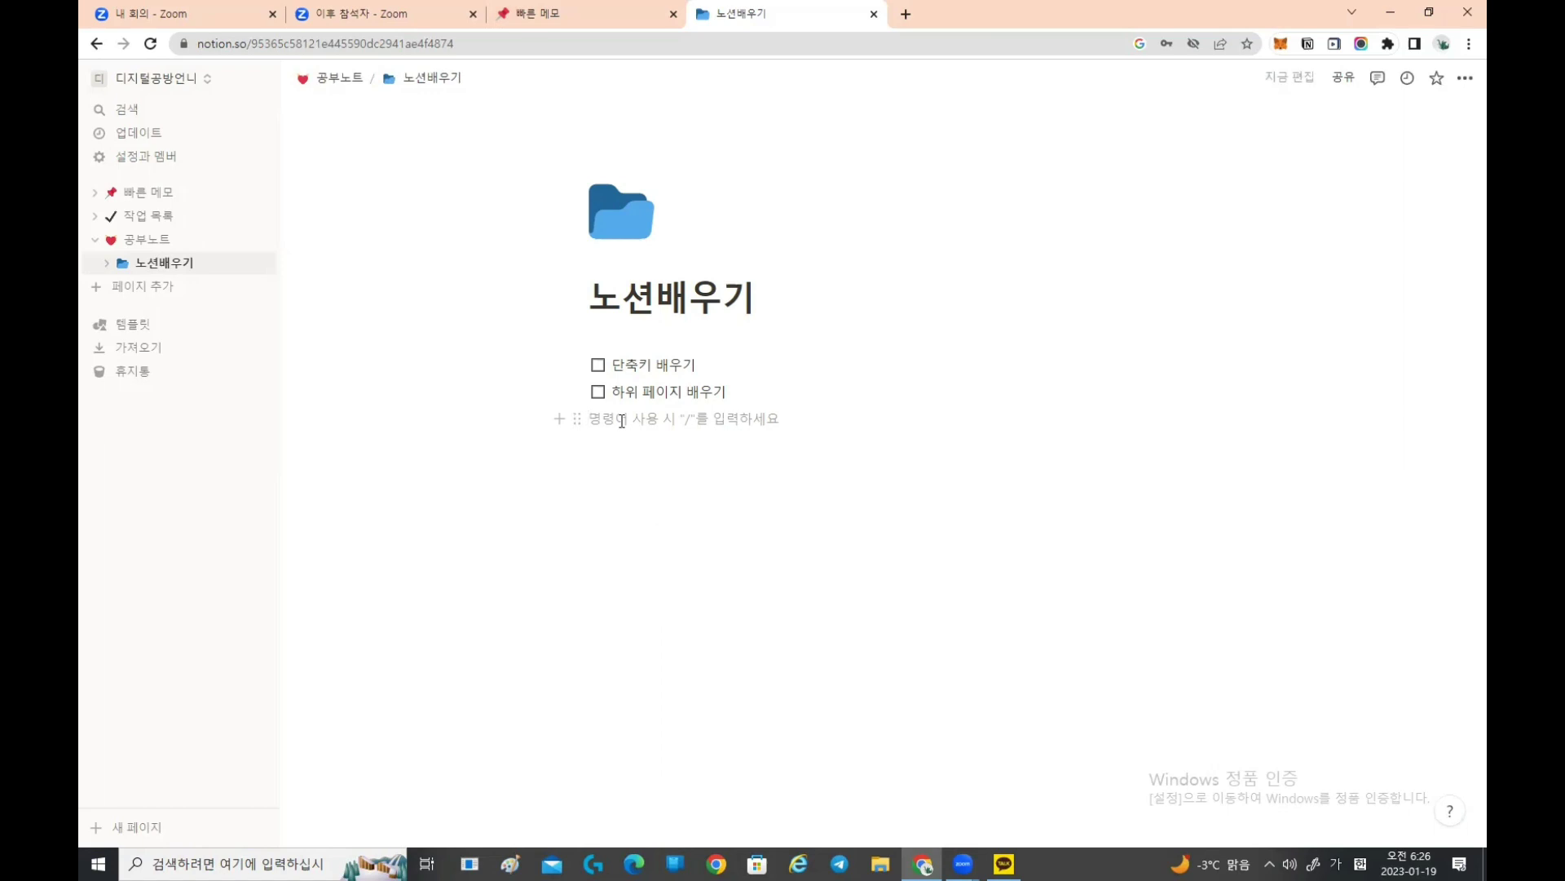
key("Return")
key("Return")
key("Return")
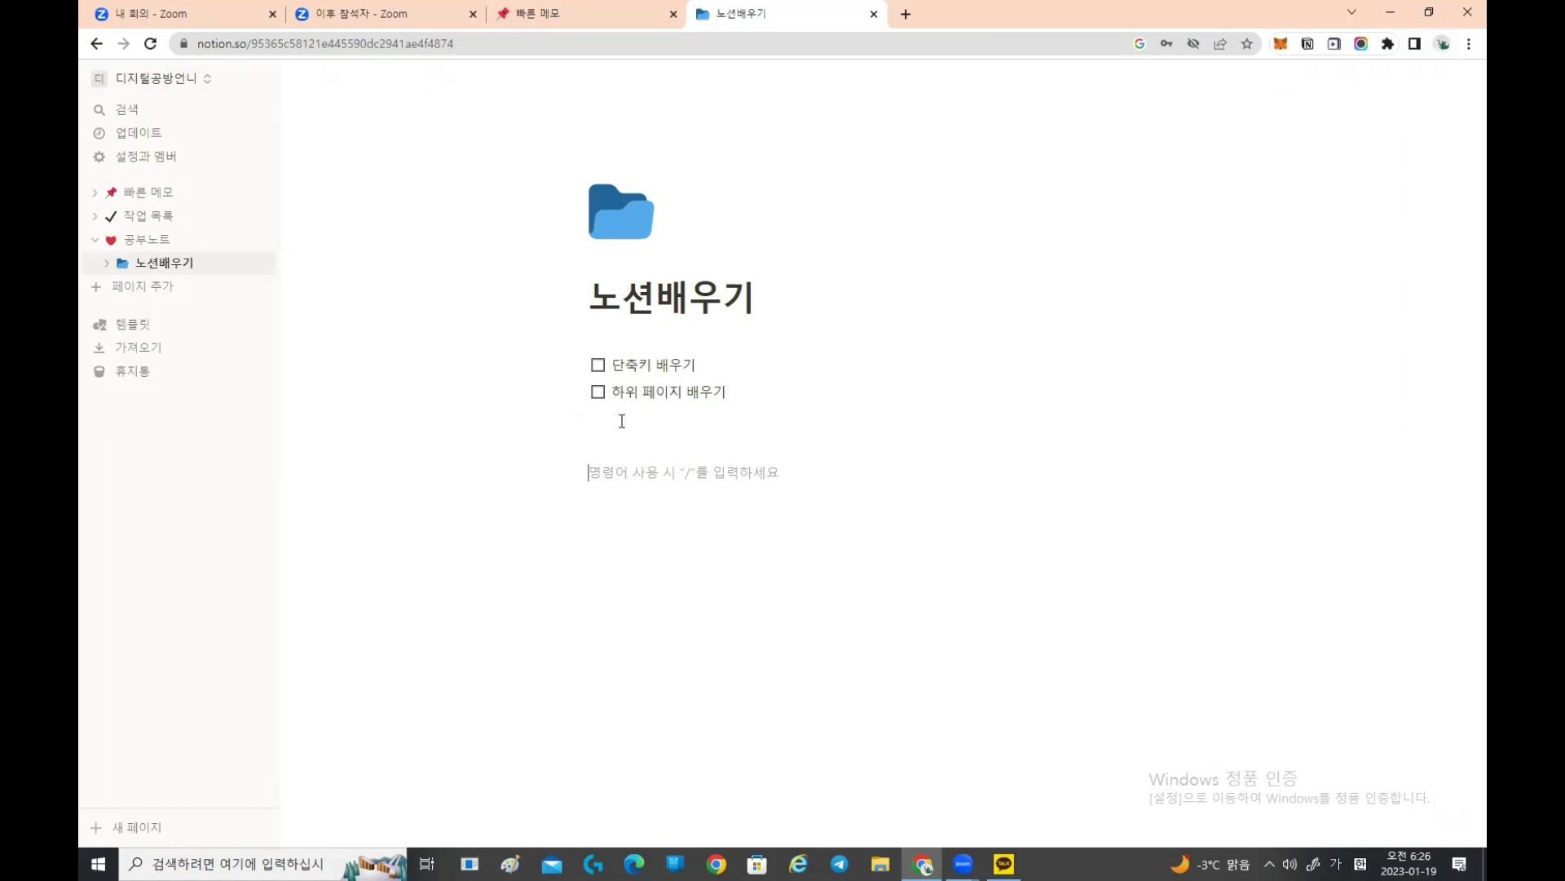
key("BackSpace")
key("BackSpace")
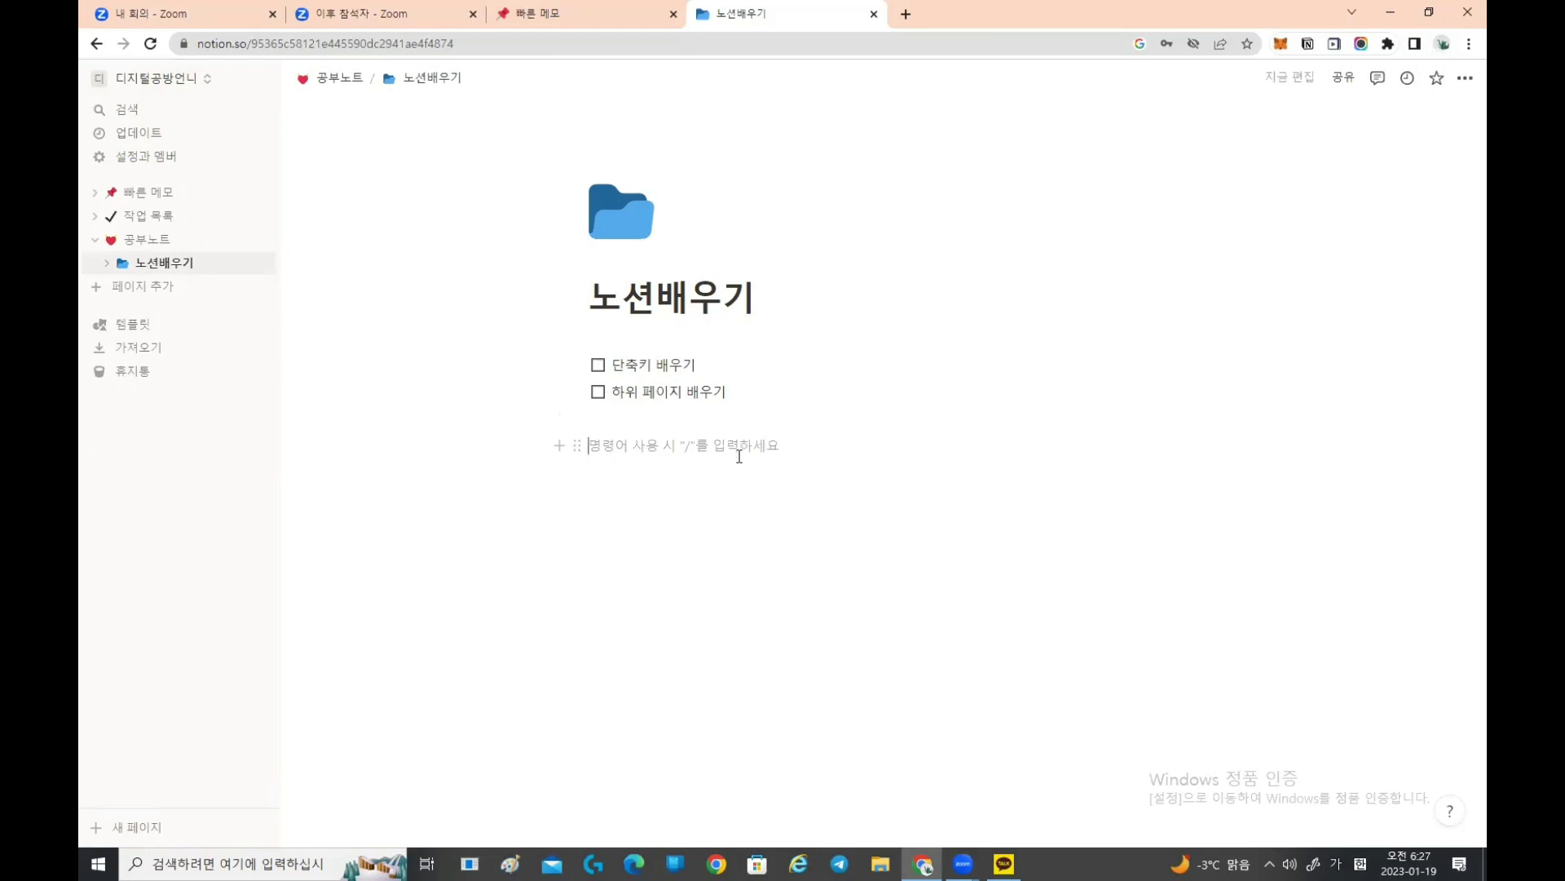
type("/")
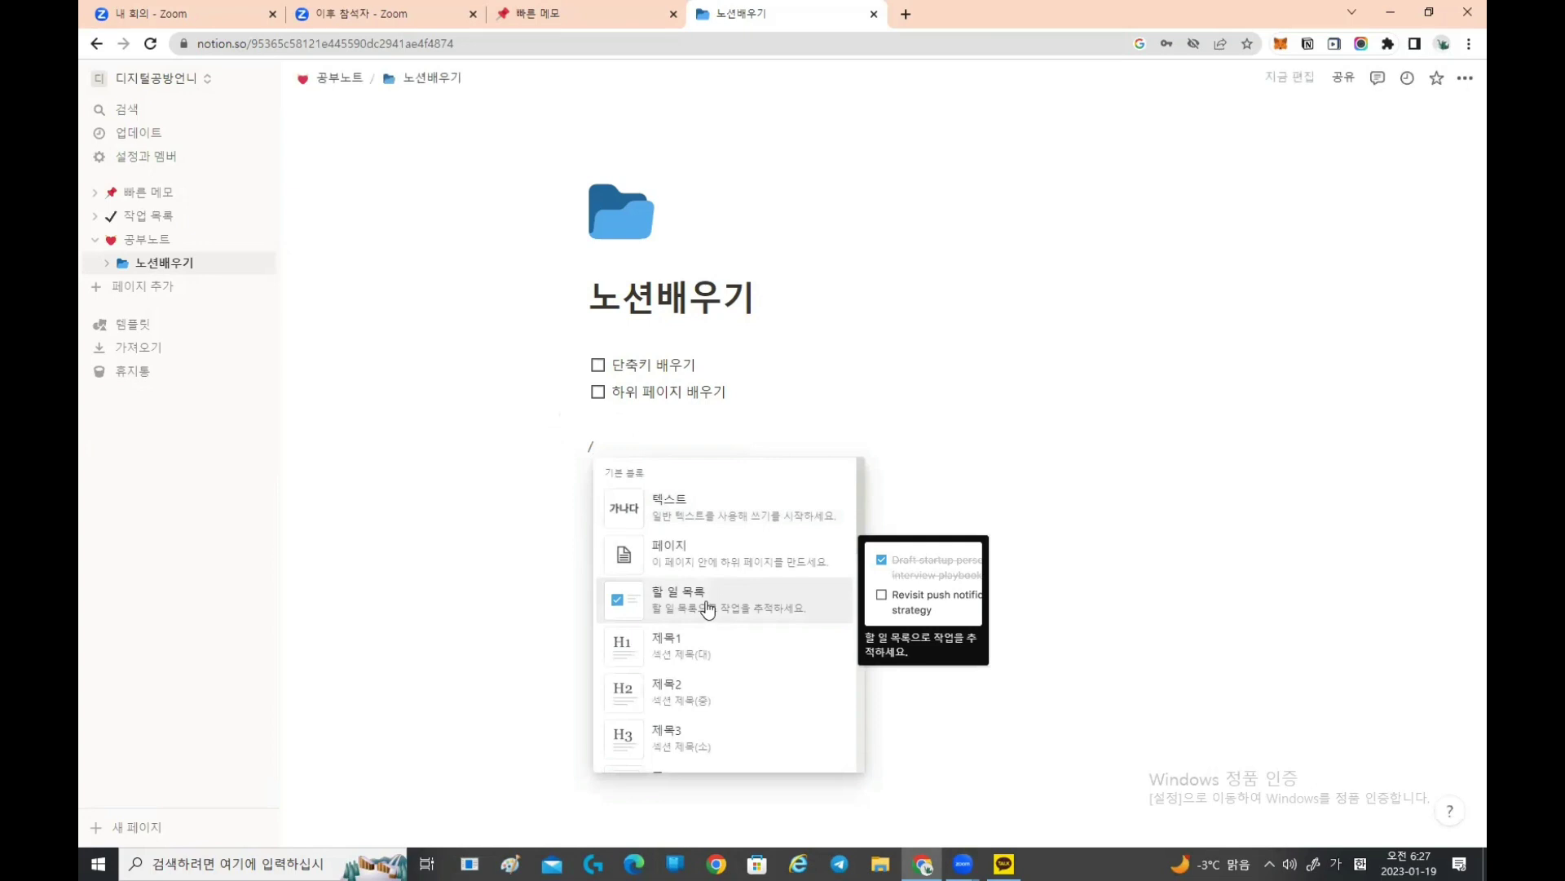
left_click(643, 422)
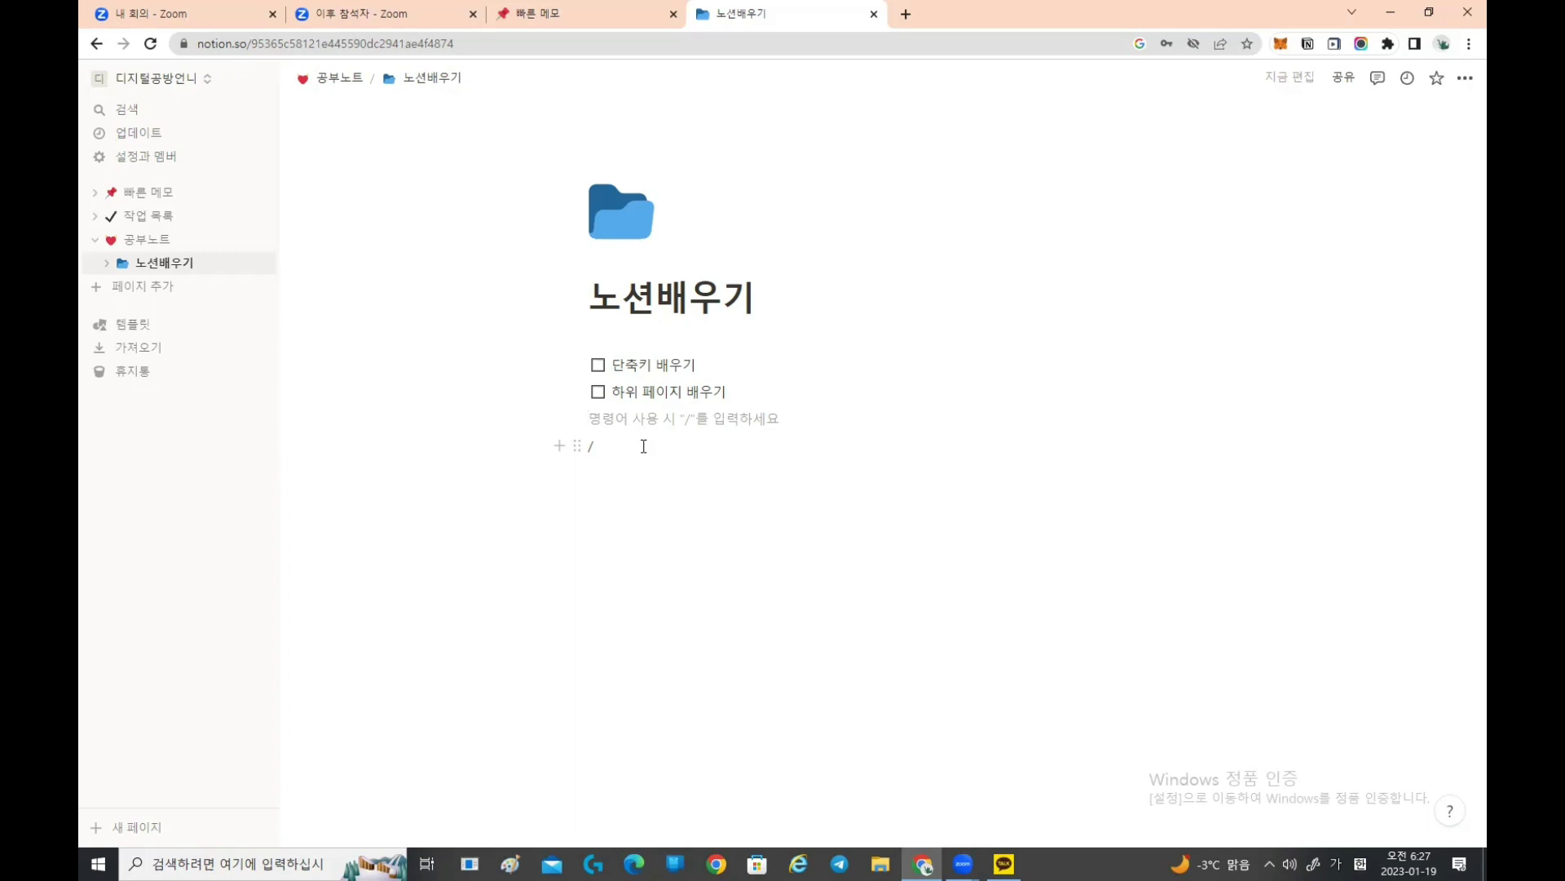
Step: Create a third to-do item, 뭐뭐 배우기, on the empty line below 하위 페이지 배우기 using the [] shorthand
type("[")
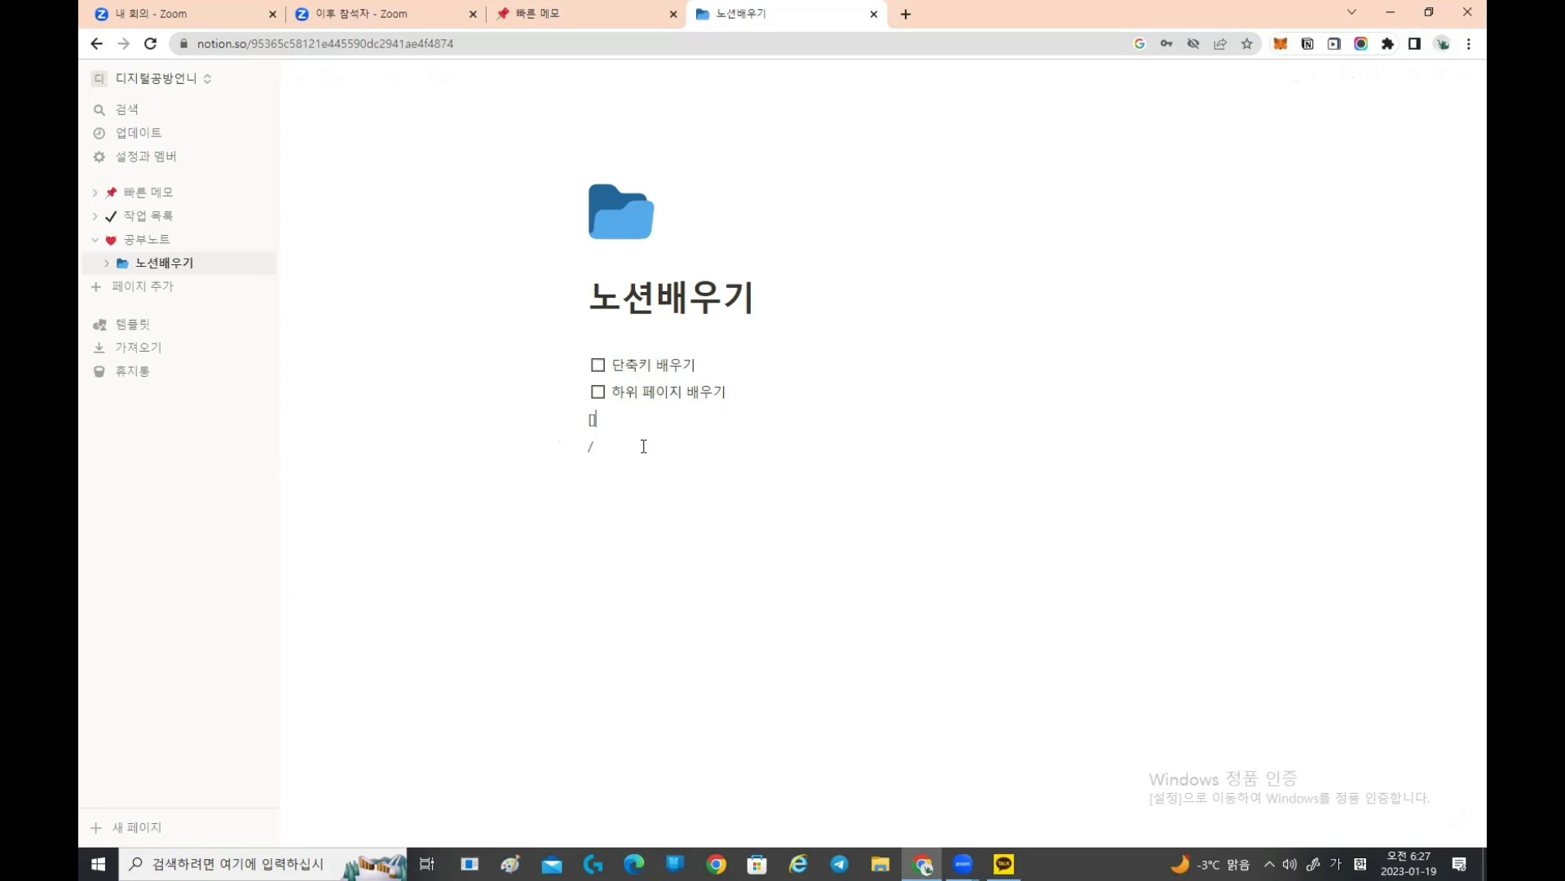
type("]")
key("BackSpace")
type("[")
key("space")
type("뭐뭐 배우기")
key("Return")
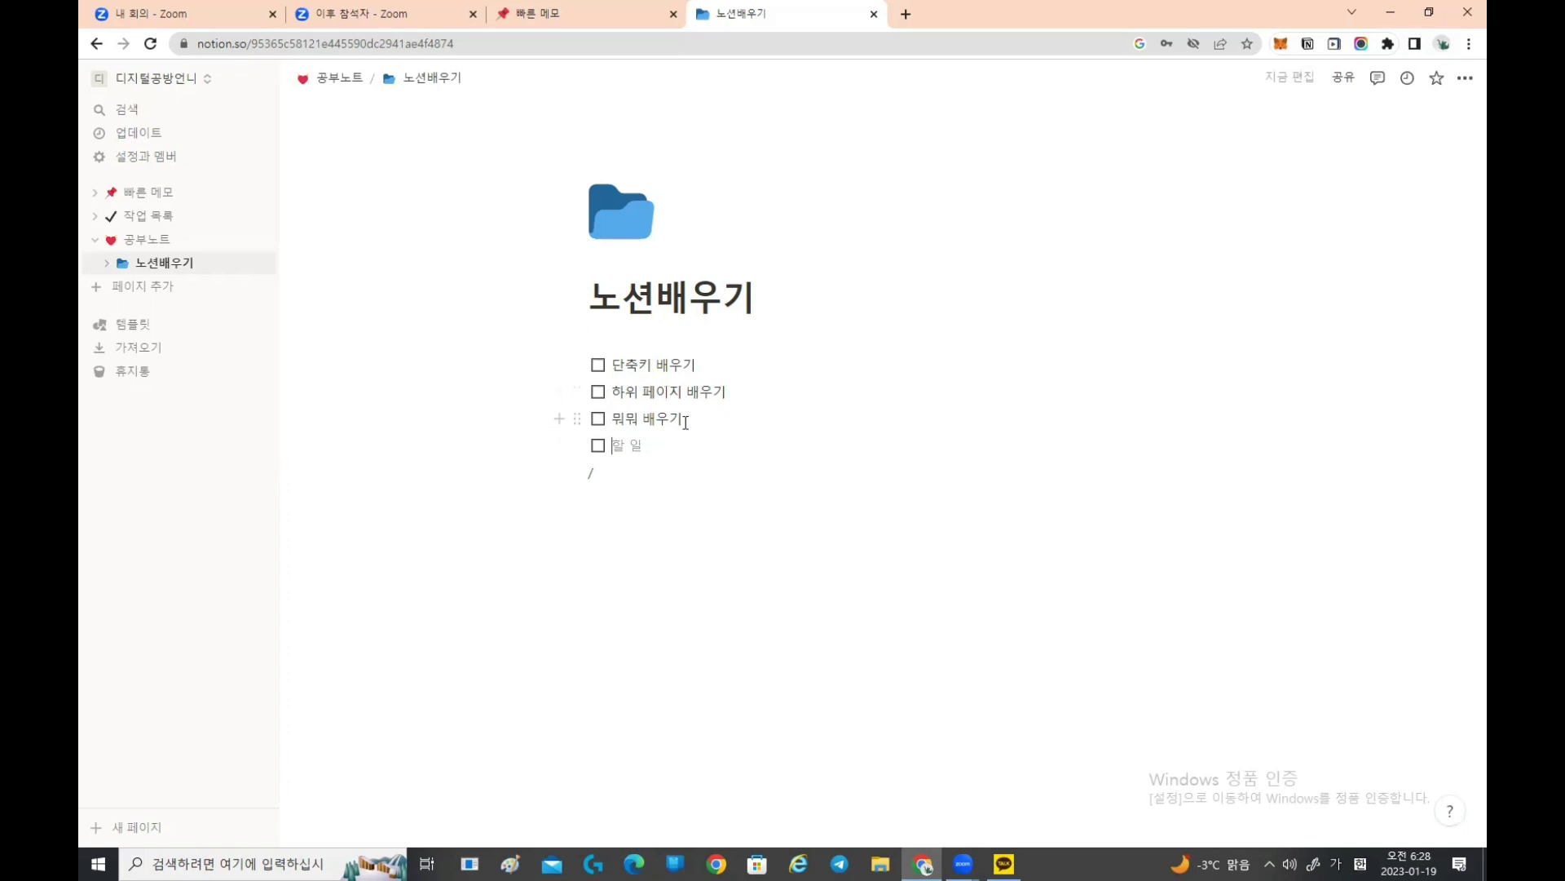
left_click(644, 439)
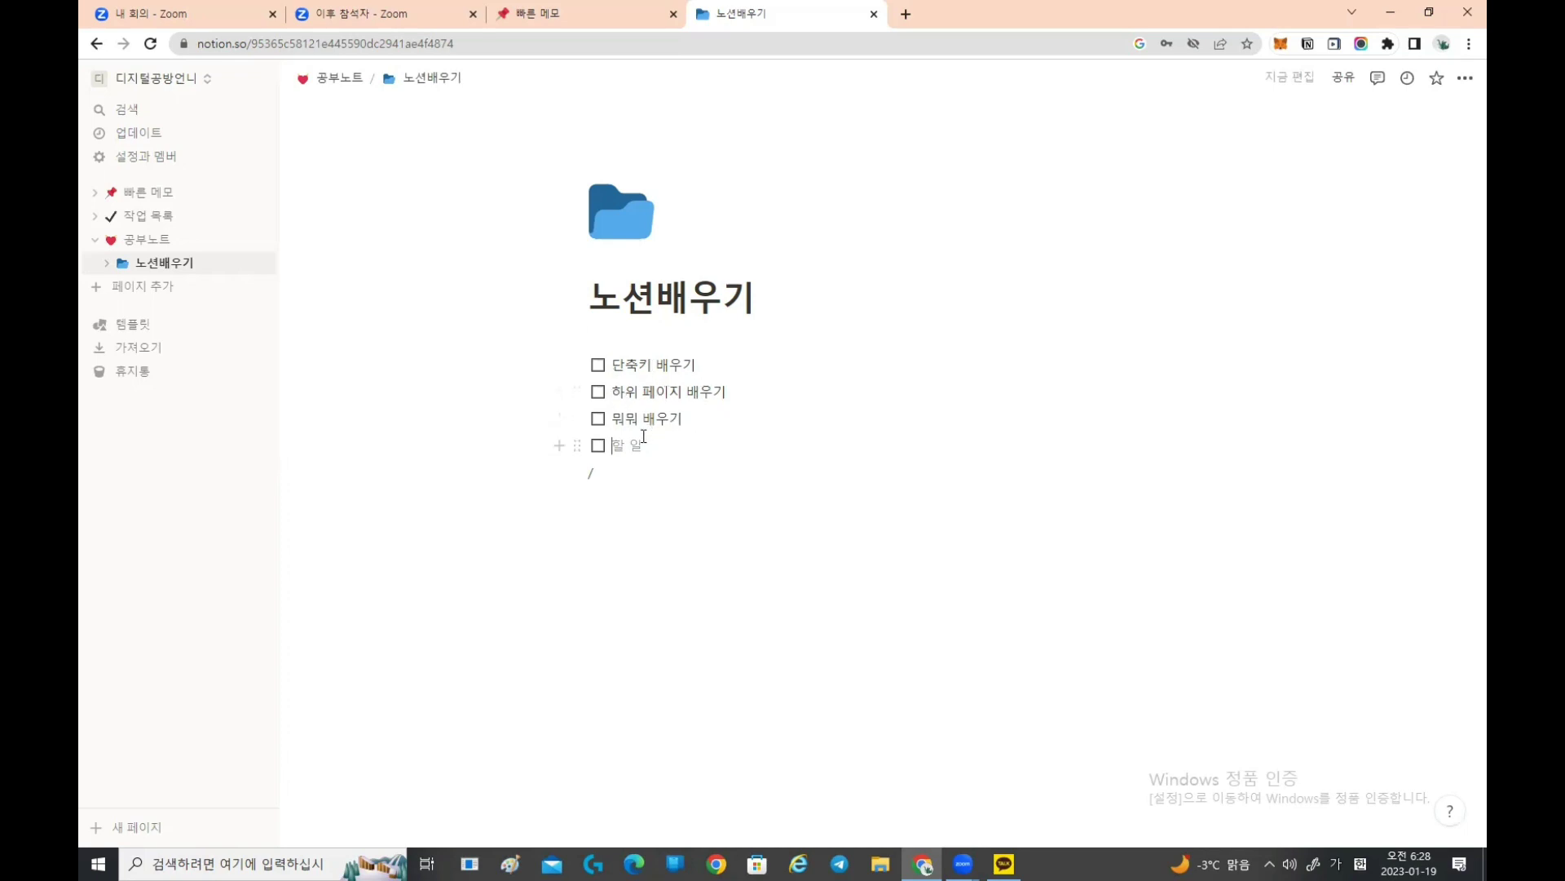
Step: Check off the three to-do items 단축키 배우기, 하위 페이지 배우기 and 뭐뭐 배우기, and uncheck them all again
left_click(597, 365)
left_click(597, 392)
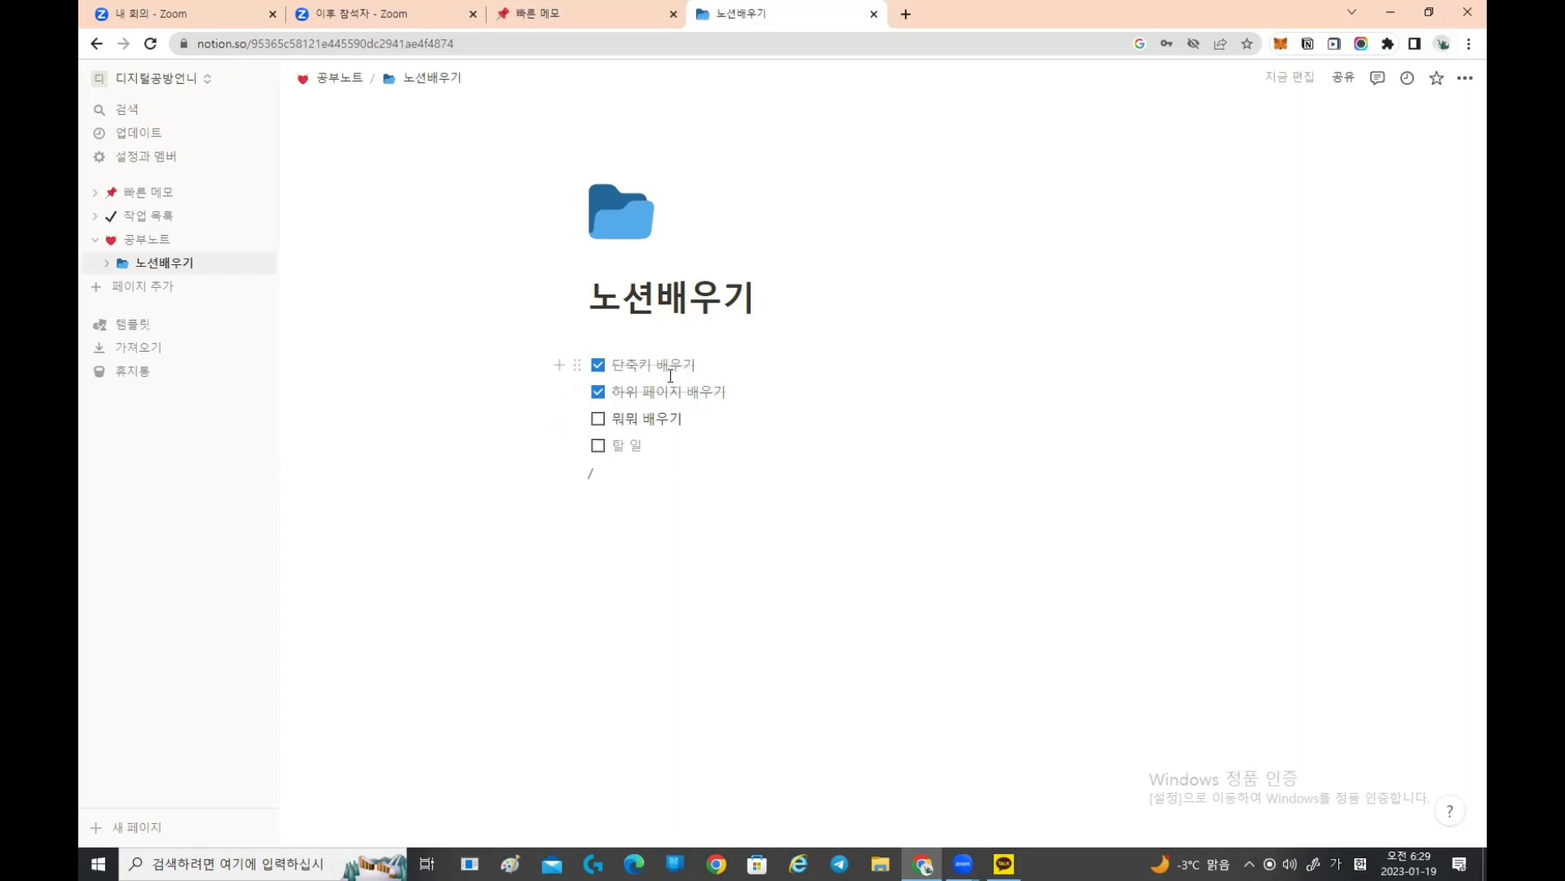
left_click(598, 419)
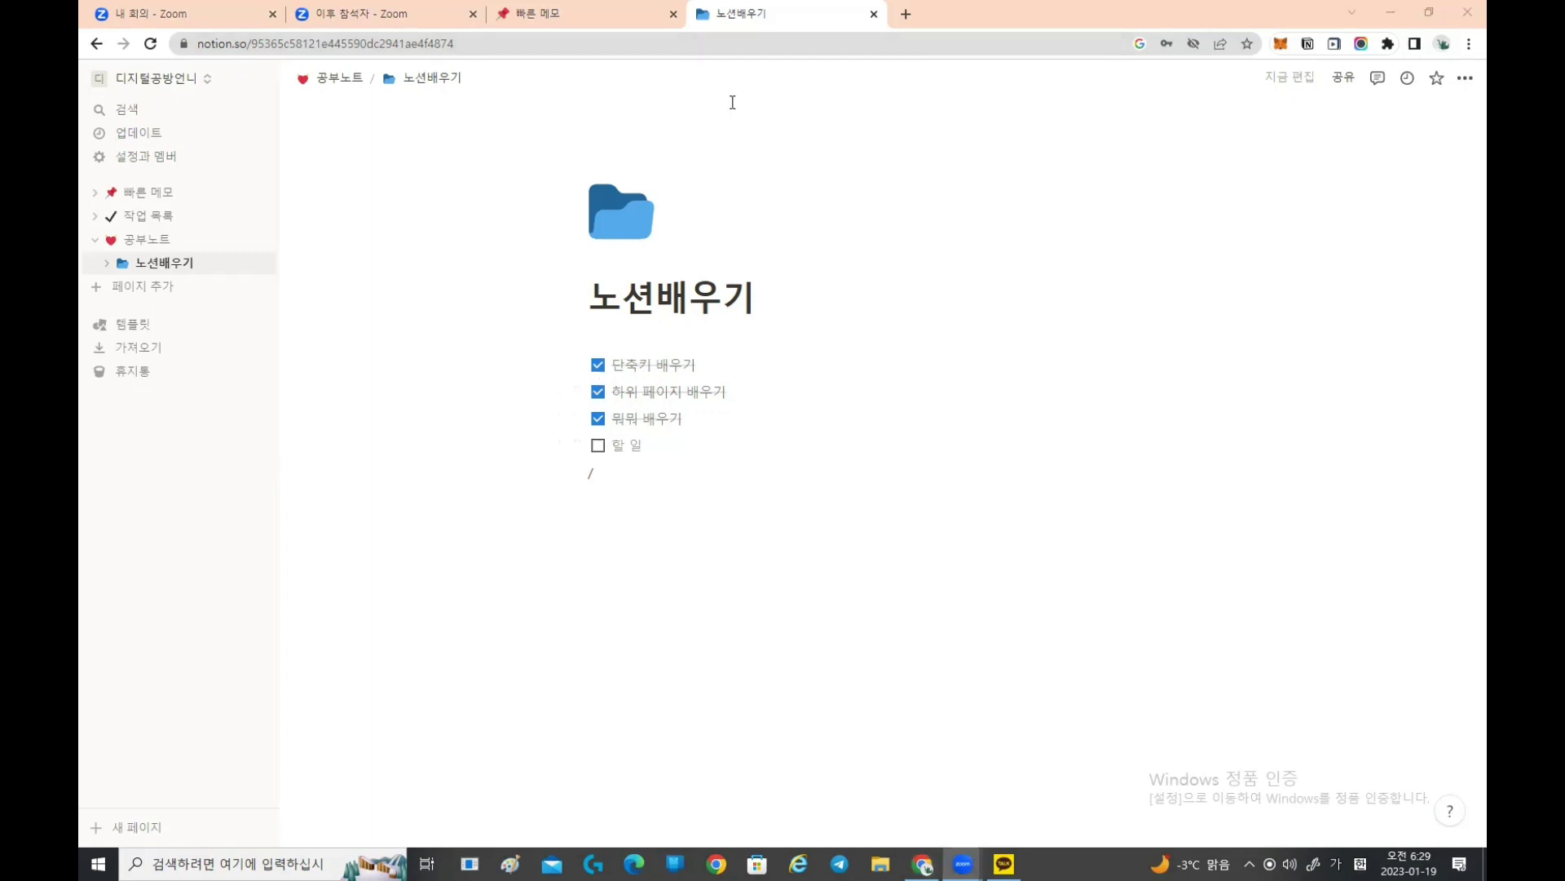
left_click(599, 368)
left_click(599, 392)
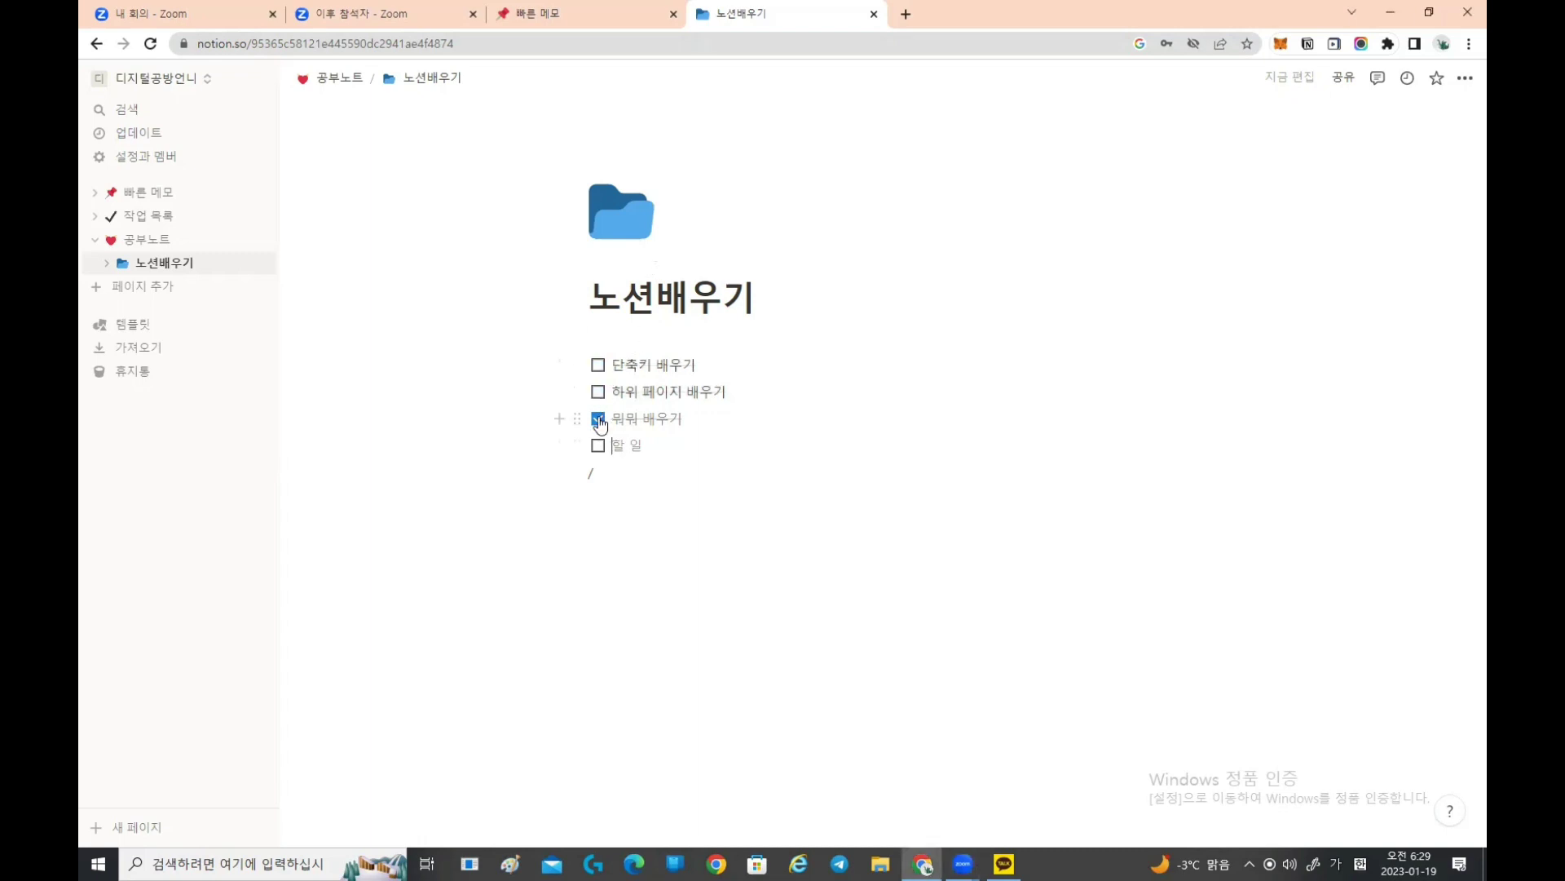
left_click(598, 419)
Step: Turn the empty fourth to-do item into blank text lines and delete the stray slash below them
key("BackSpace")
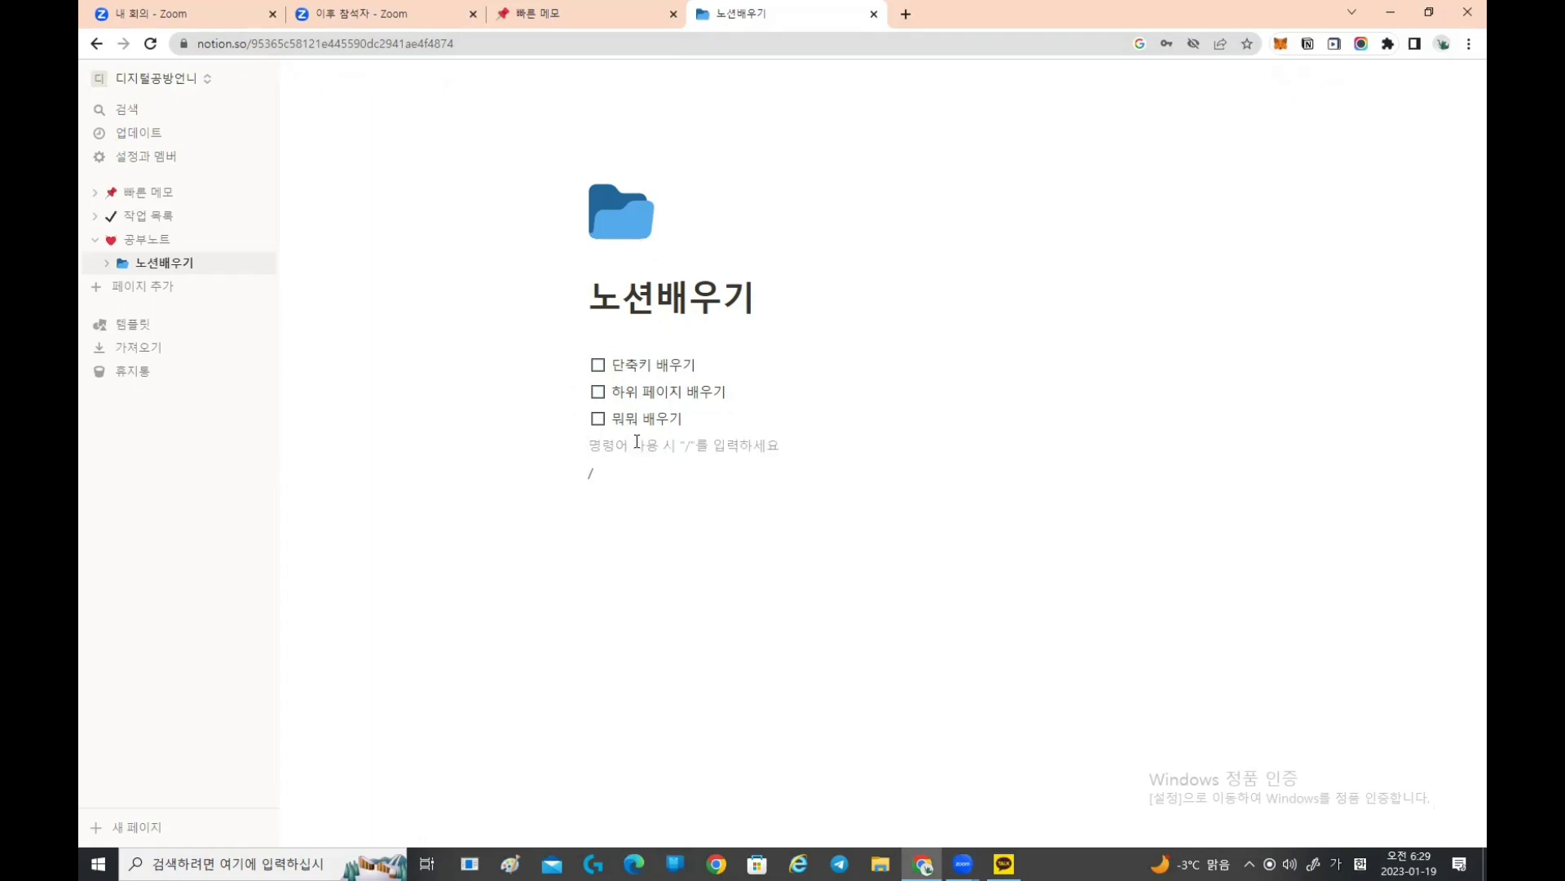
key("Return")
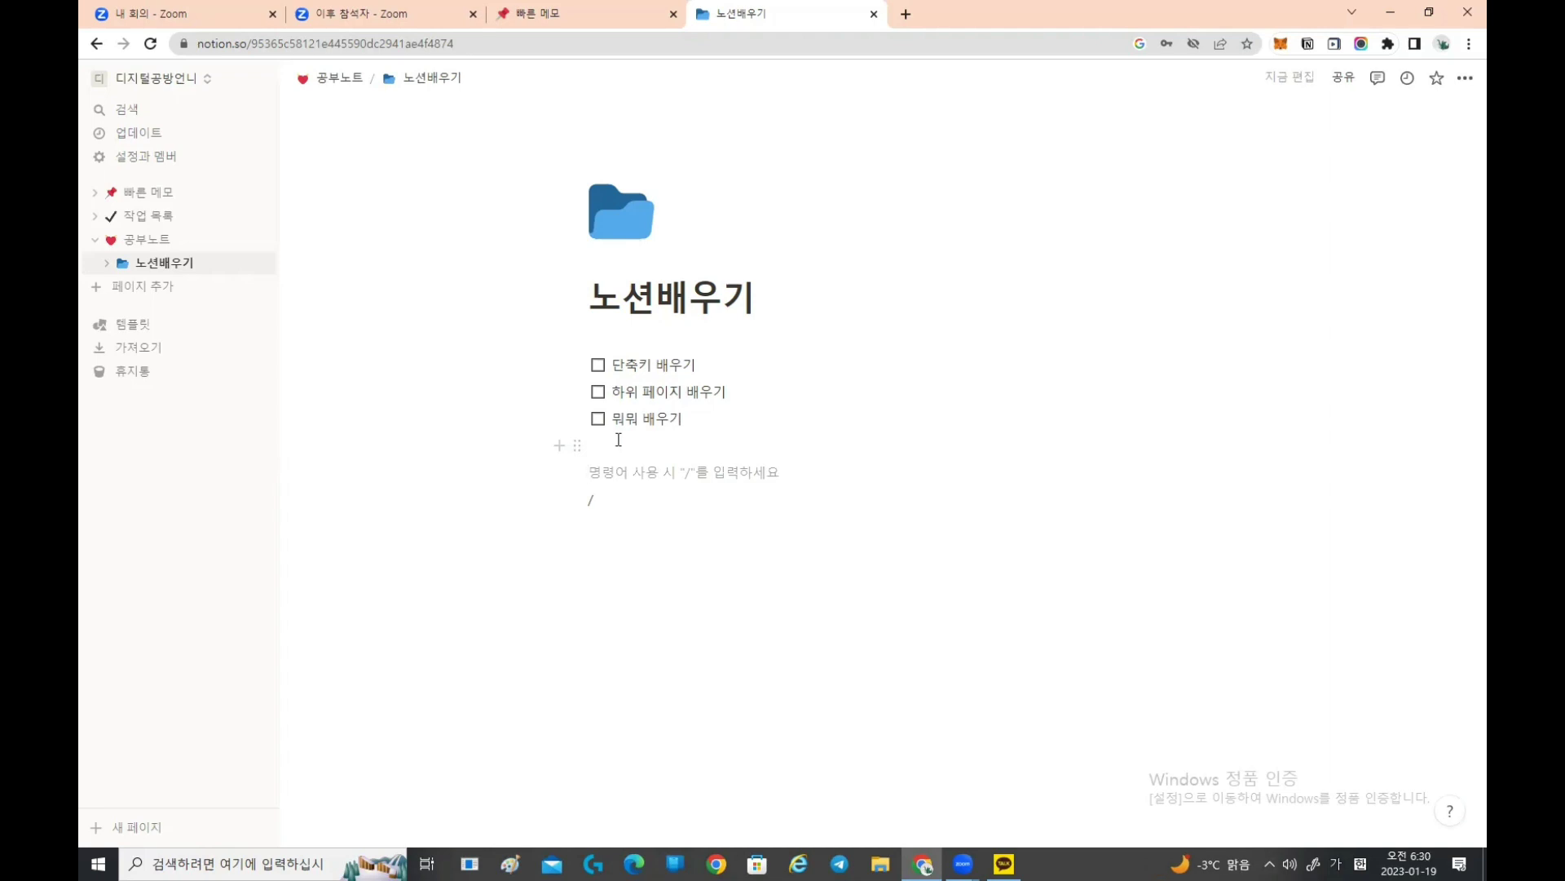
left_click(603, 496)
key("BackSpace")
key("BackSpace")
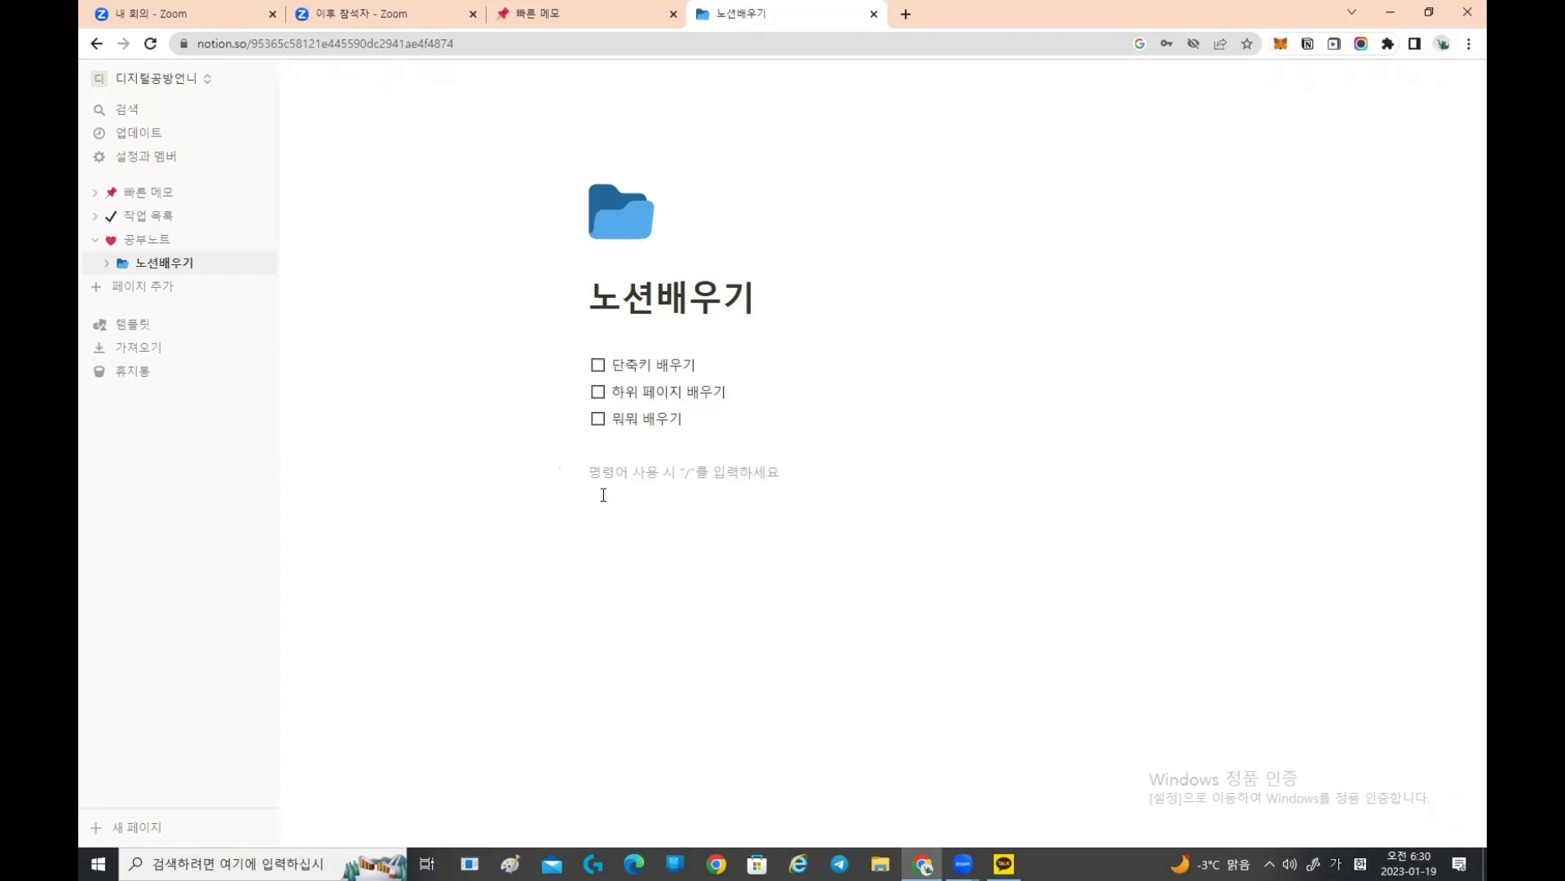
Step: Insert a large section heading (제목1) below the to-do list with the text 제목1
type("/")
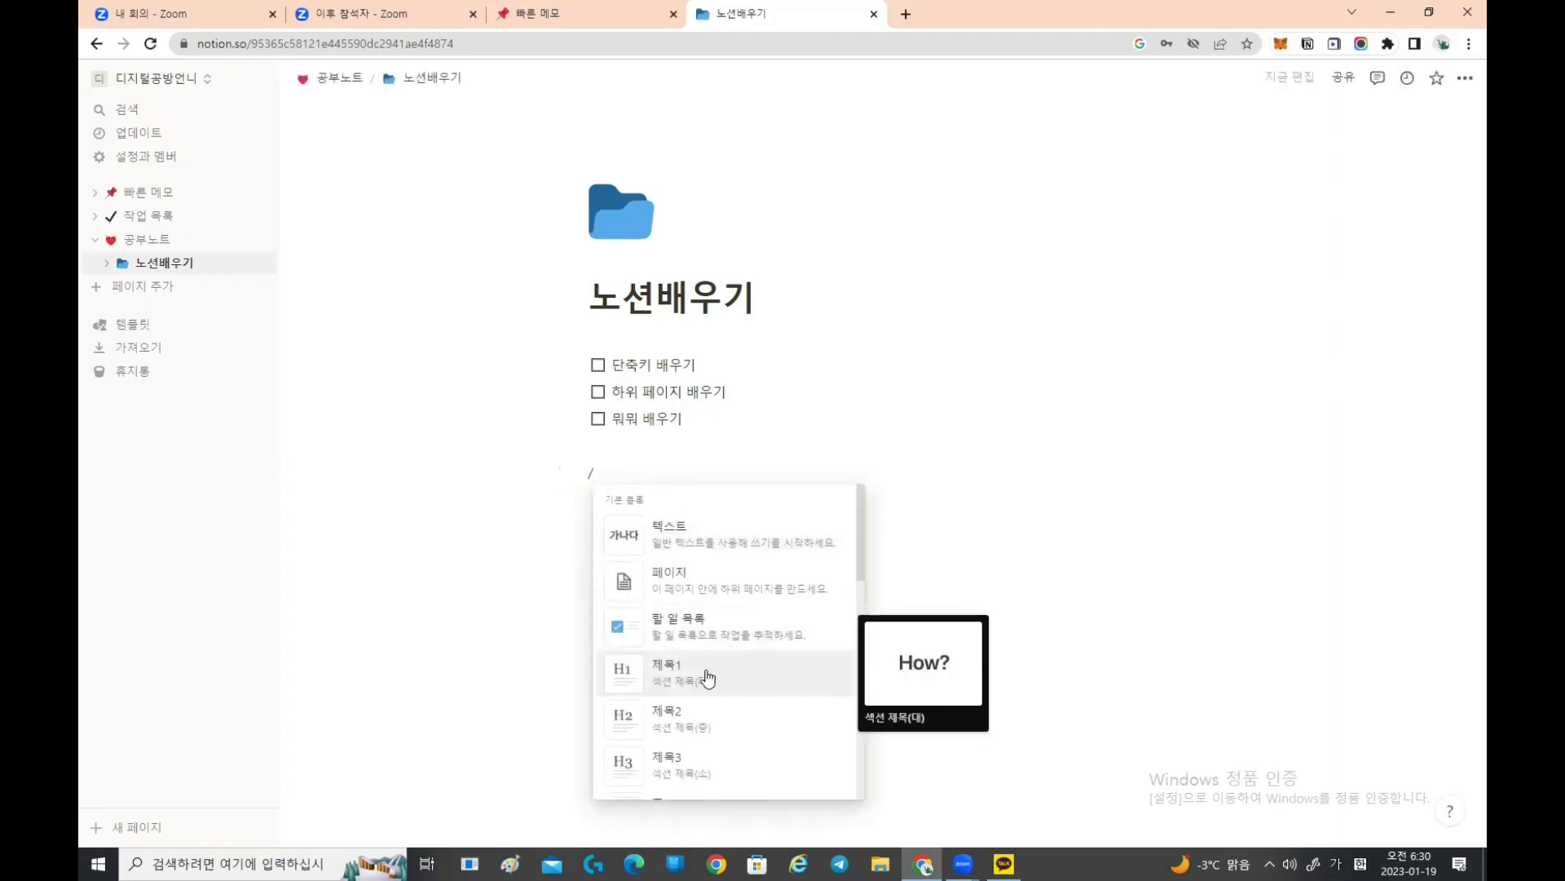
left_click(672, 677)
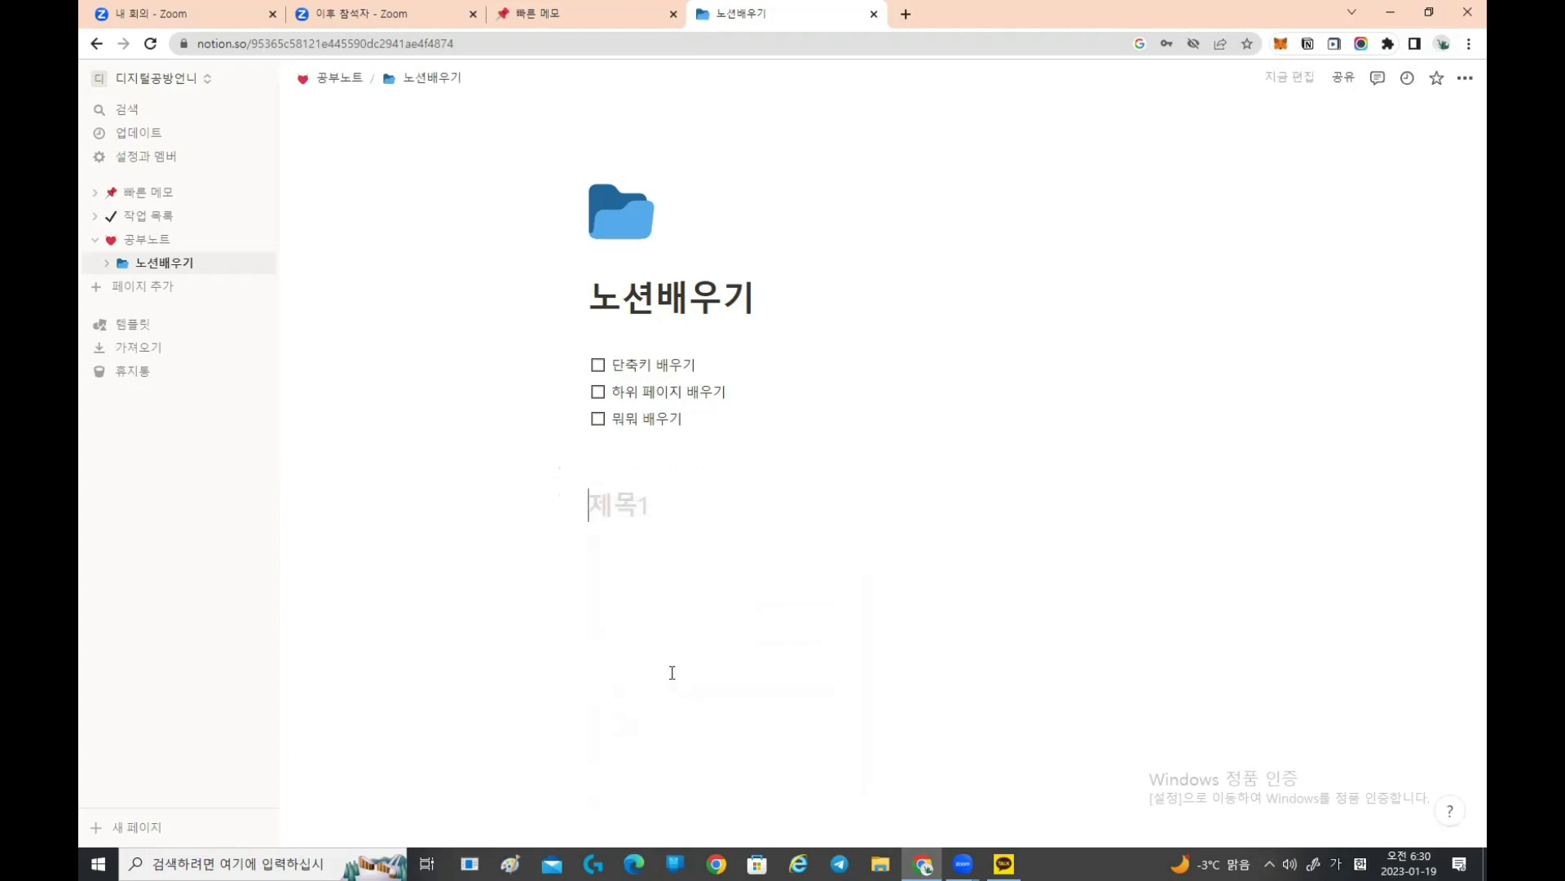
type("제복")
key("BackSpace")
key("BackSpace")
key("BackSpace")
key("BackSpace")
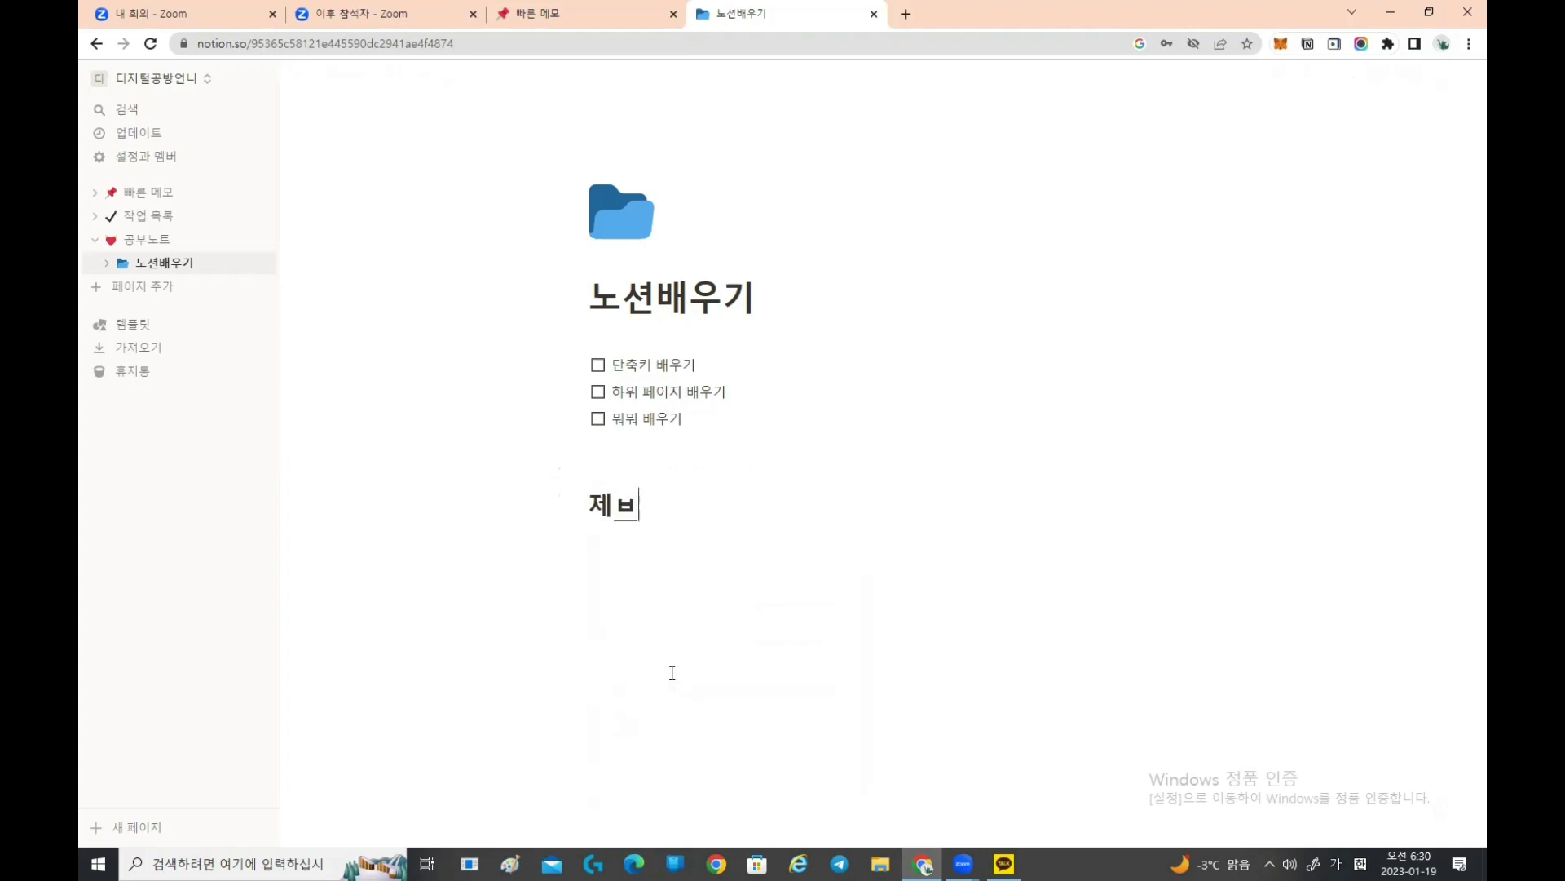
type("목1")
key("Return")
Step: Insert a medium section heading (제목2) below the 제목1 heading with the text 제목2
type("/")
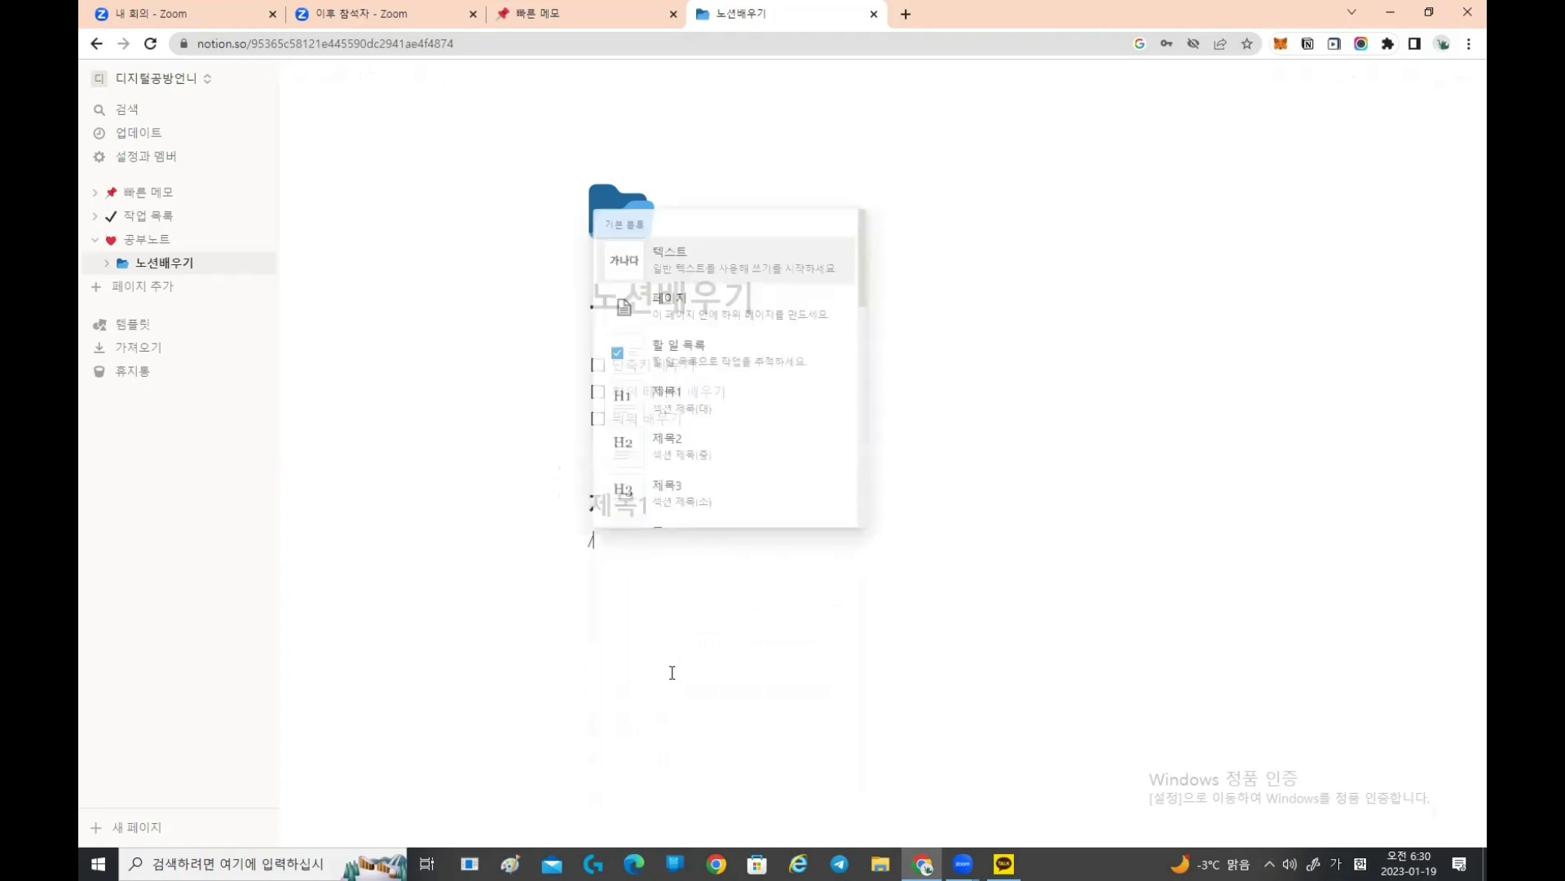
key("Return")
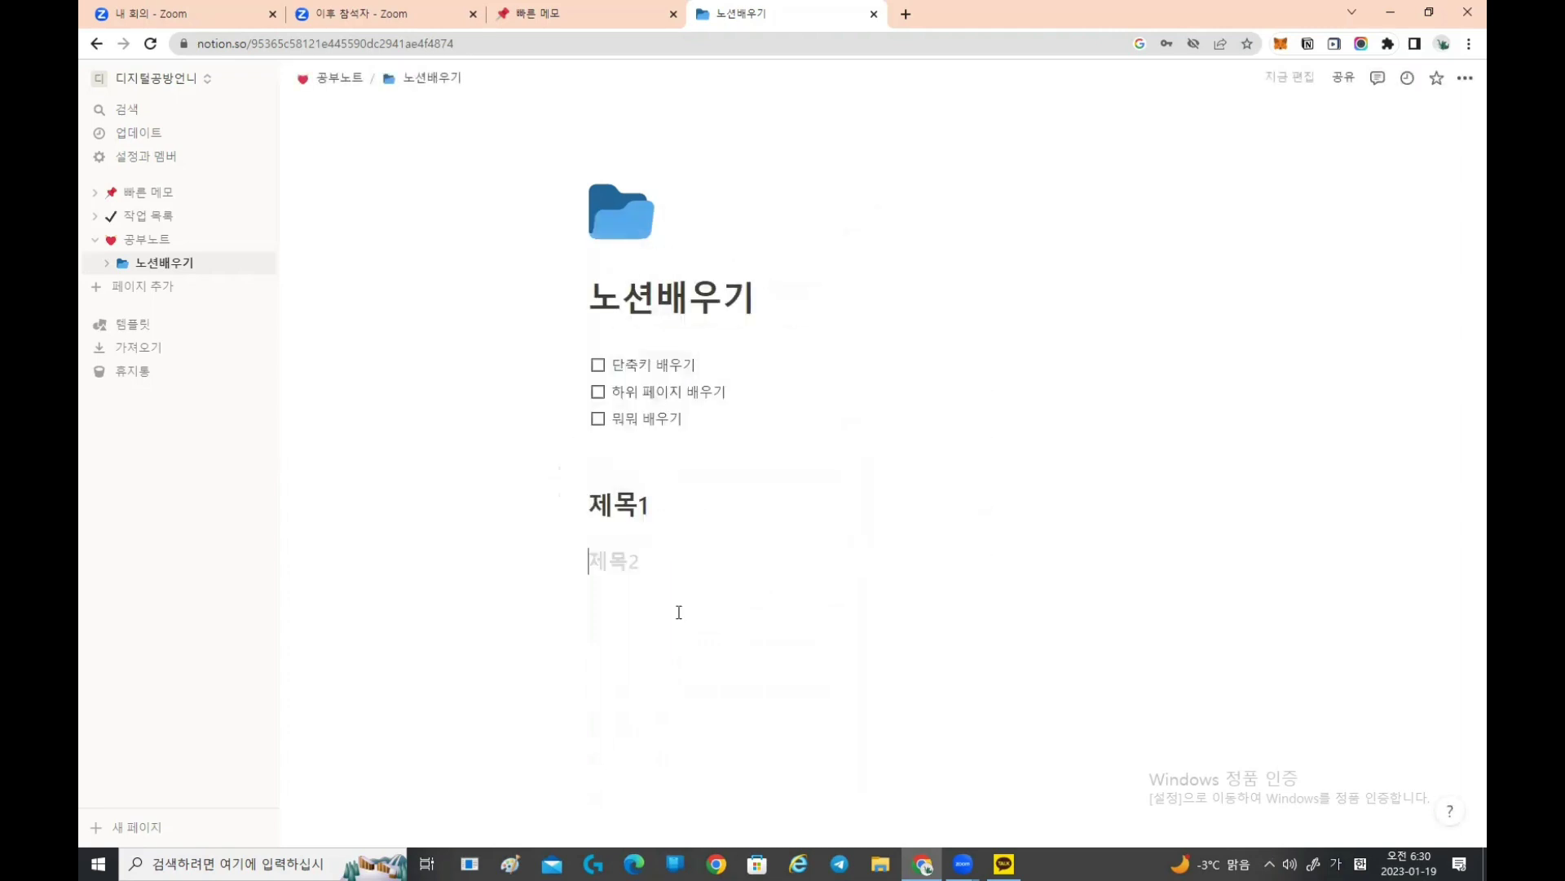
type("제목2")
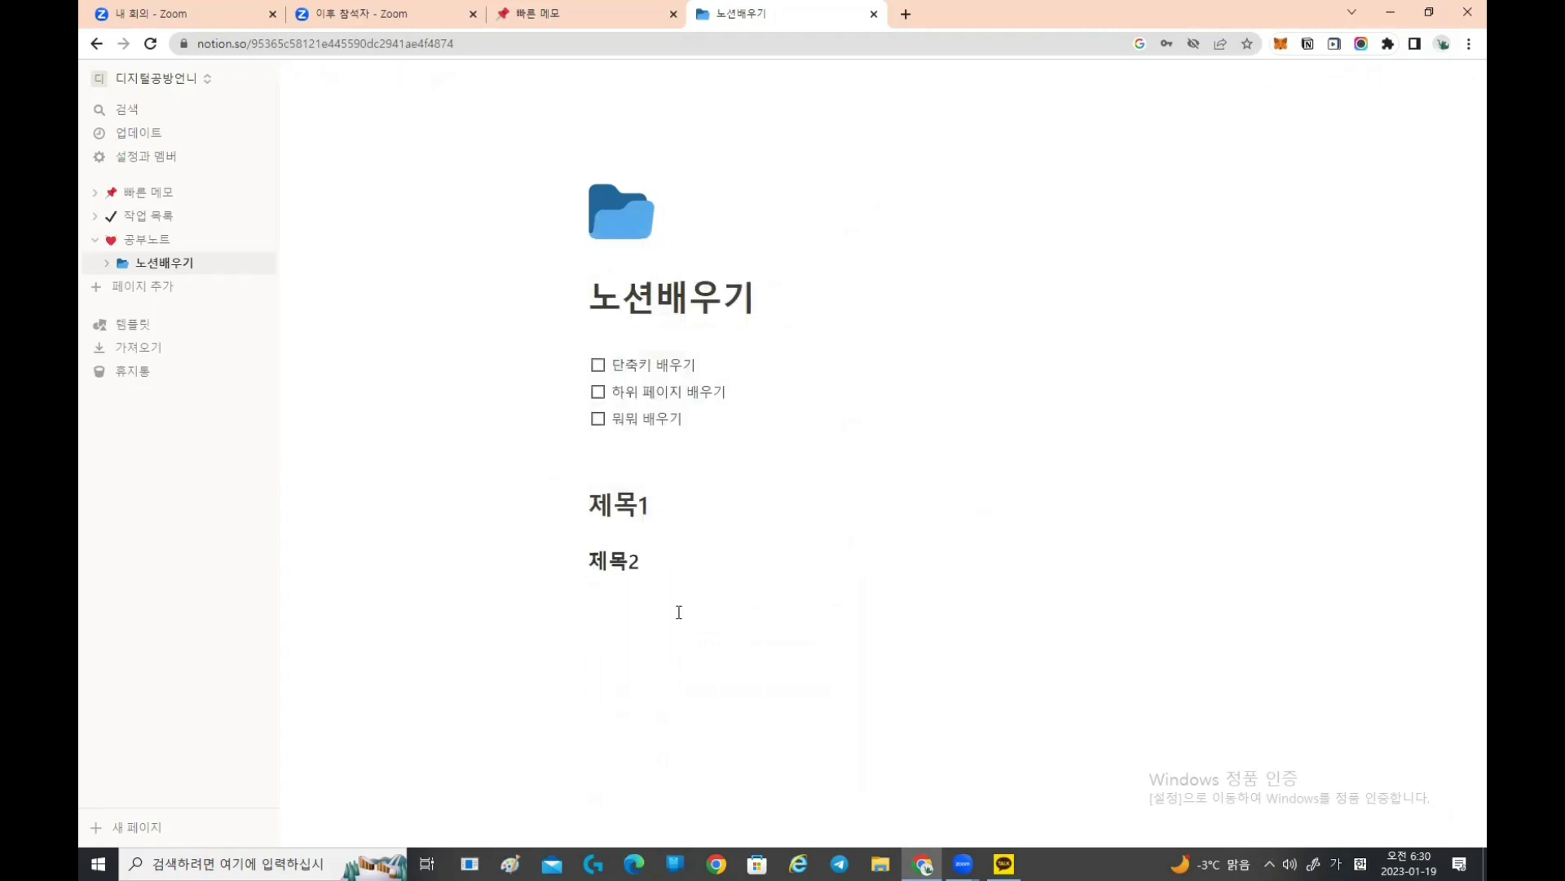
Step: Add two empty small section headings (제목3) below the 제목2 heading by searching the block commands for 제목3
key("Return")
type("/")
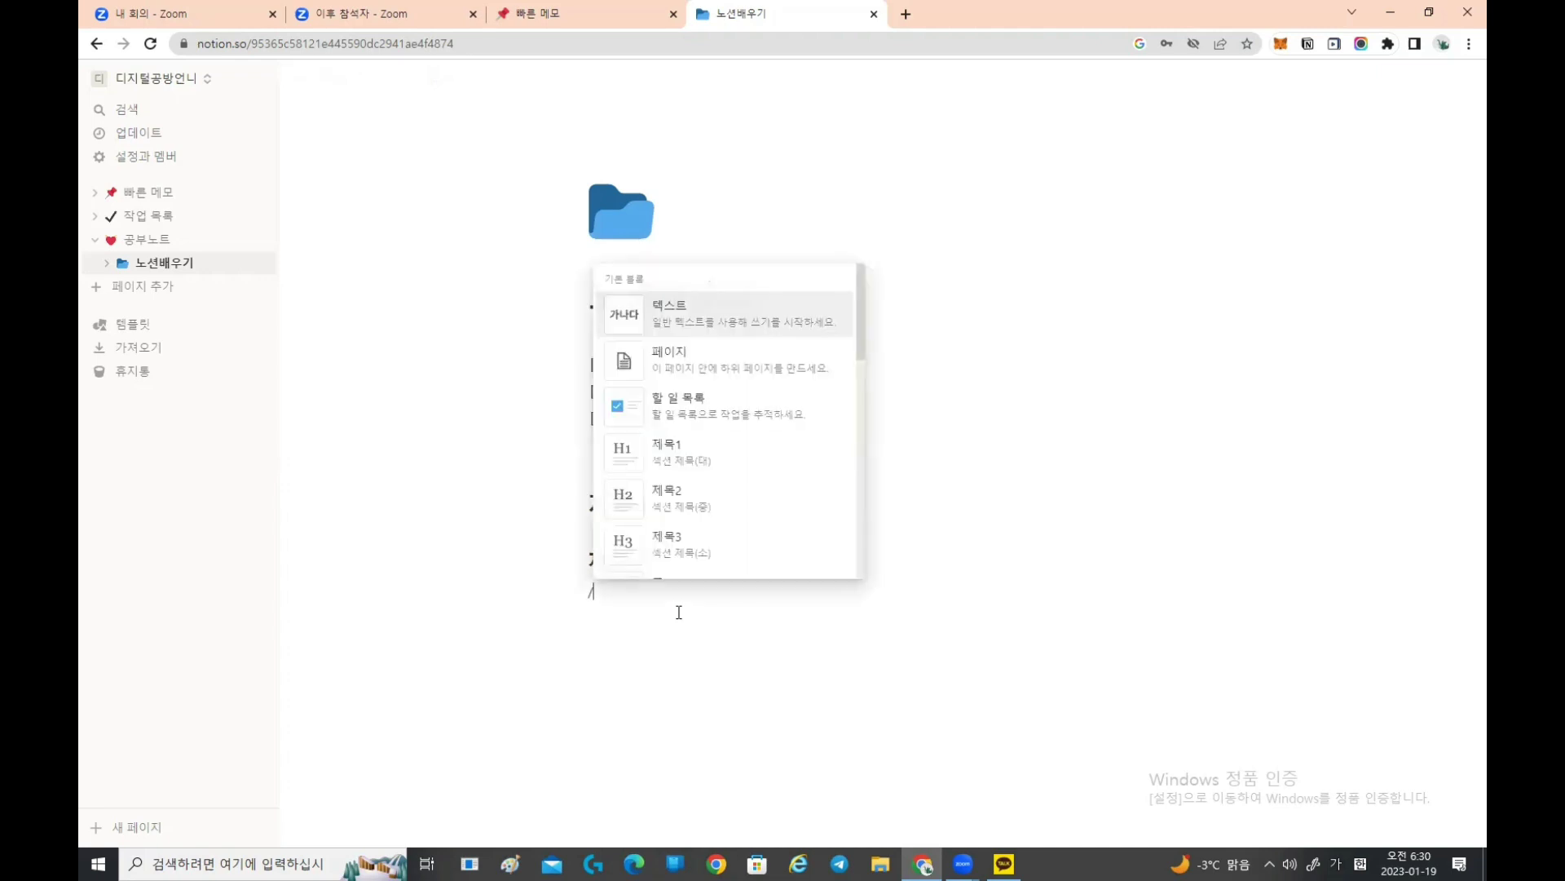
type("제목3")
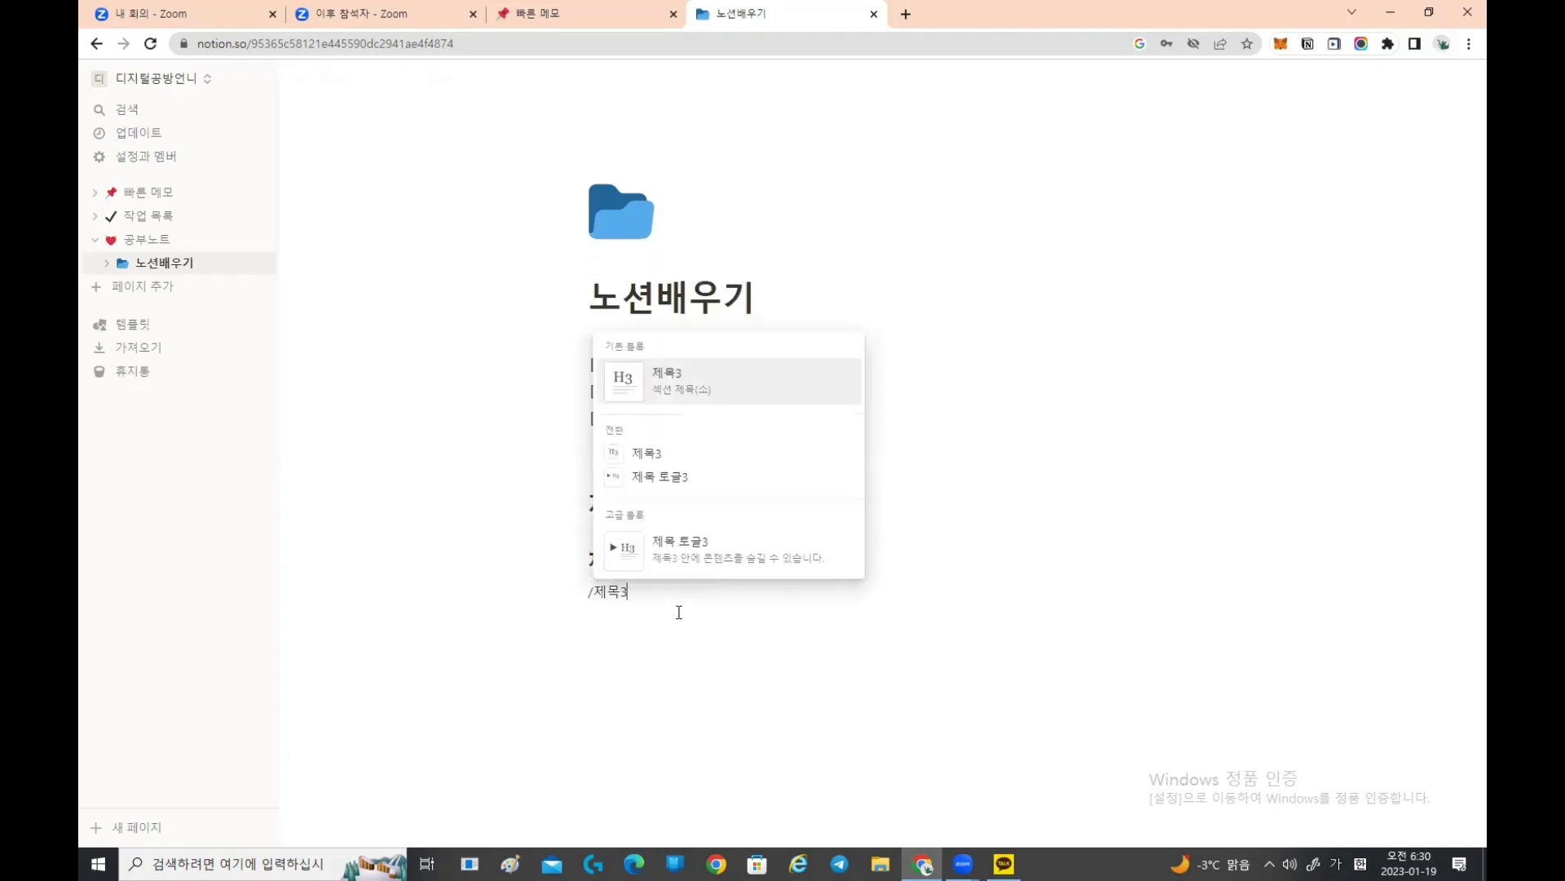
key("Return")
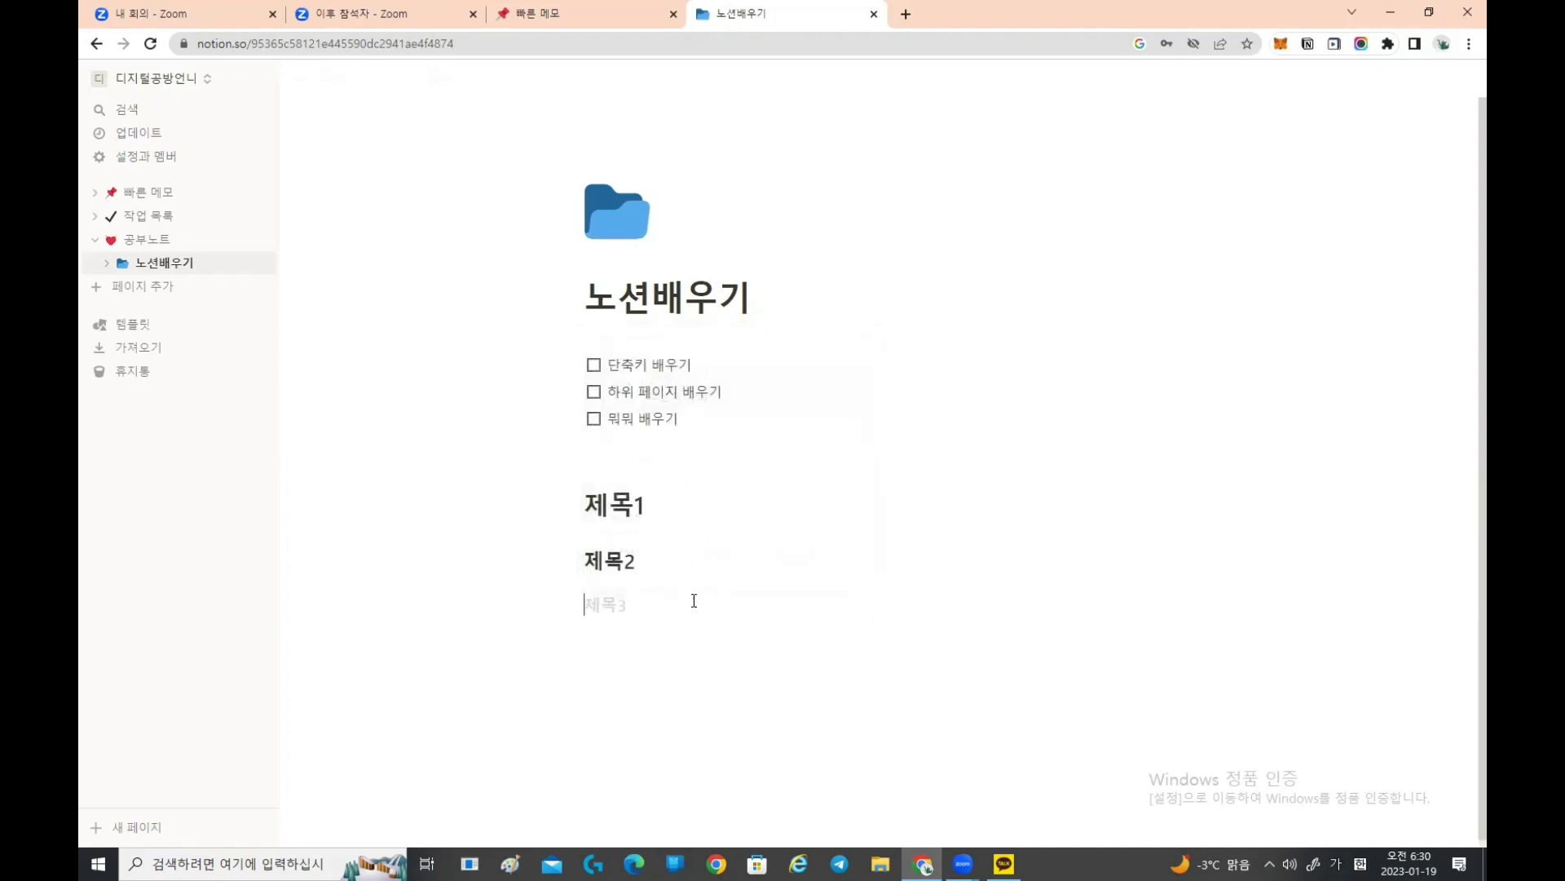
type("/")
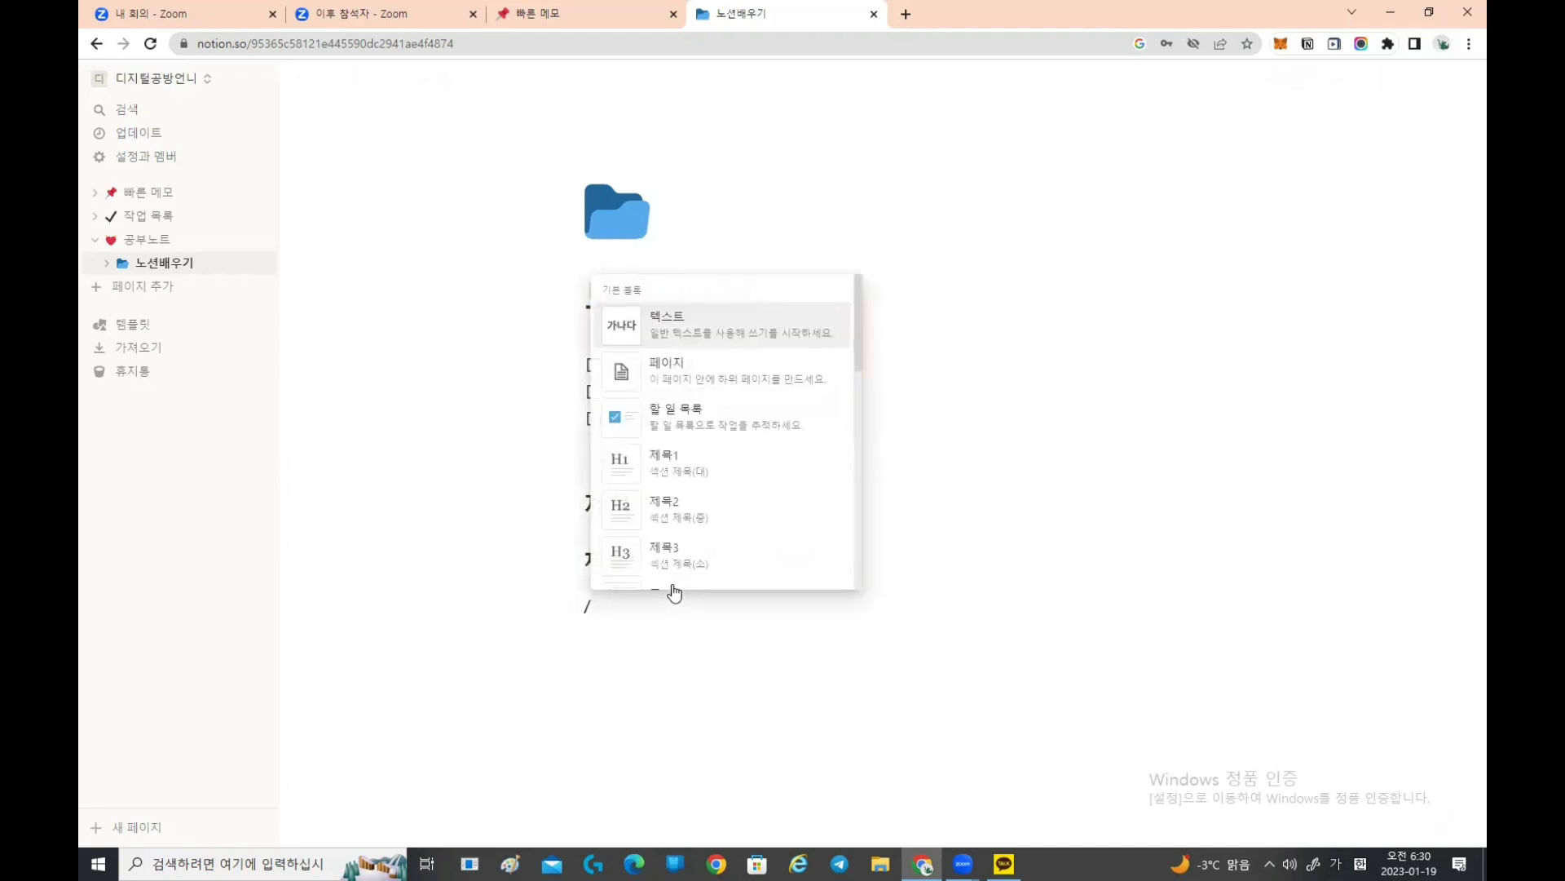
type("제목")
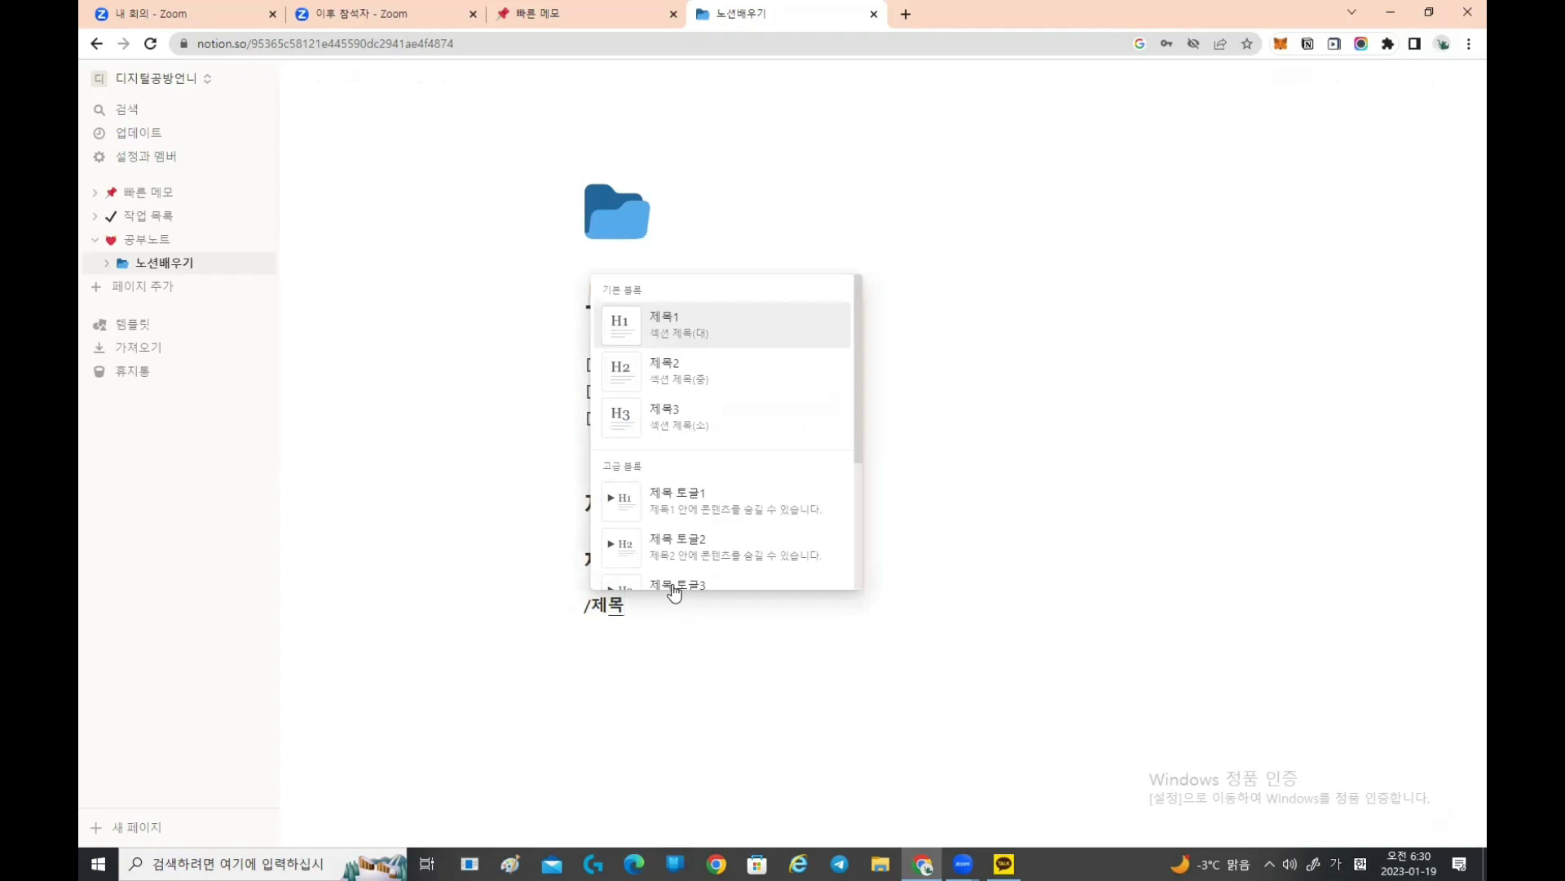
type("3")
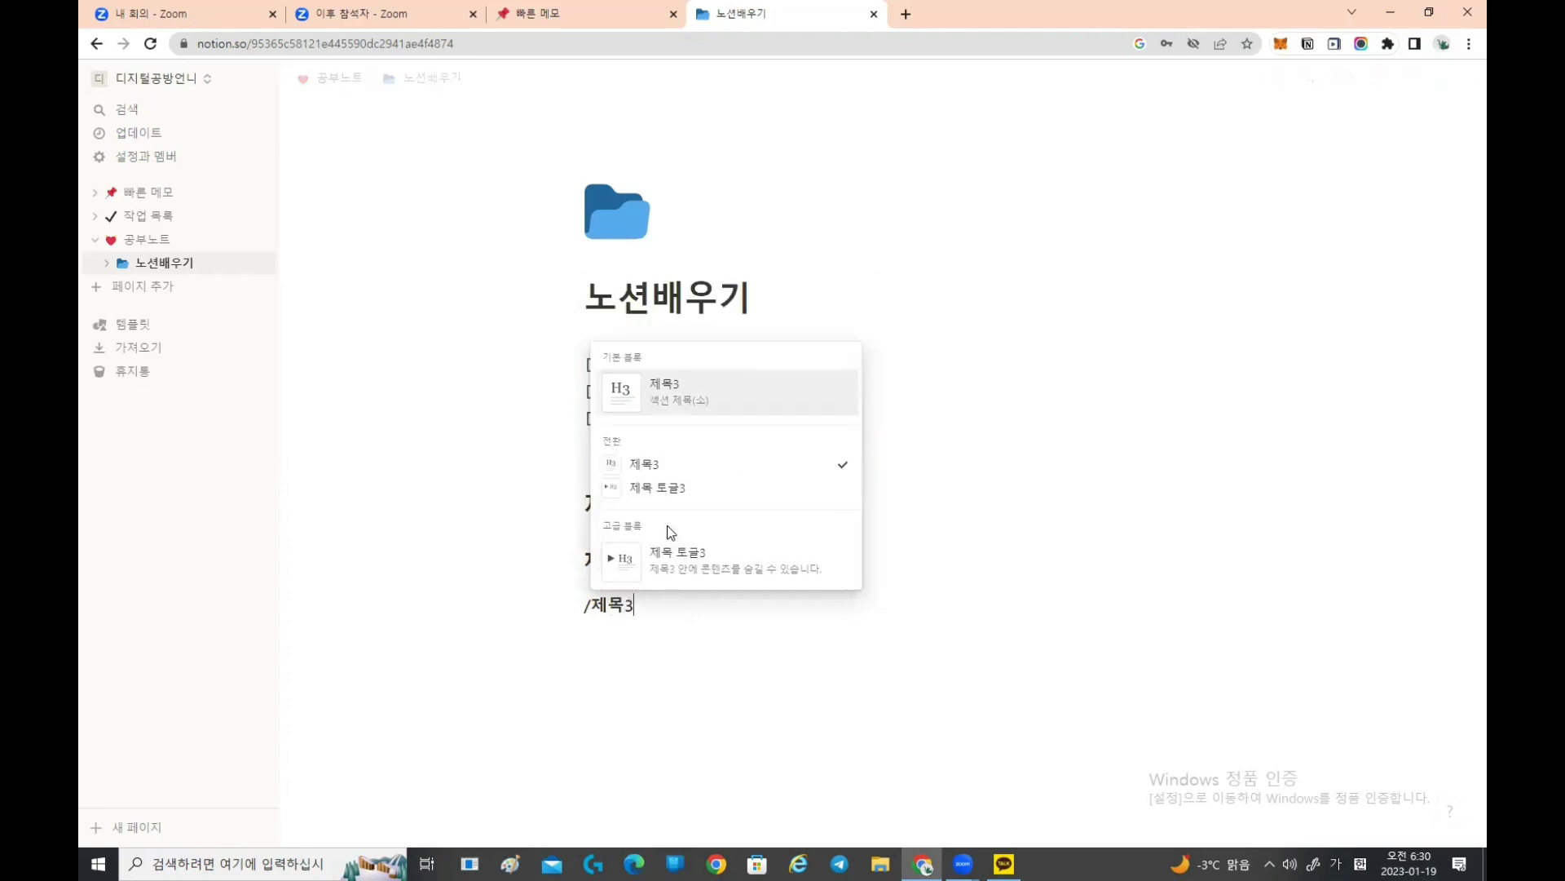
key("Return")
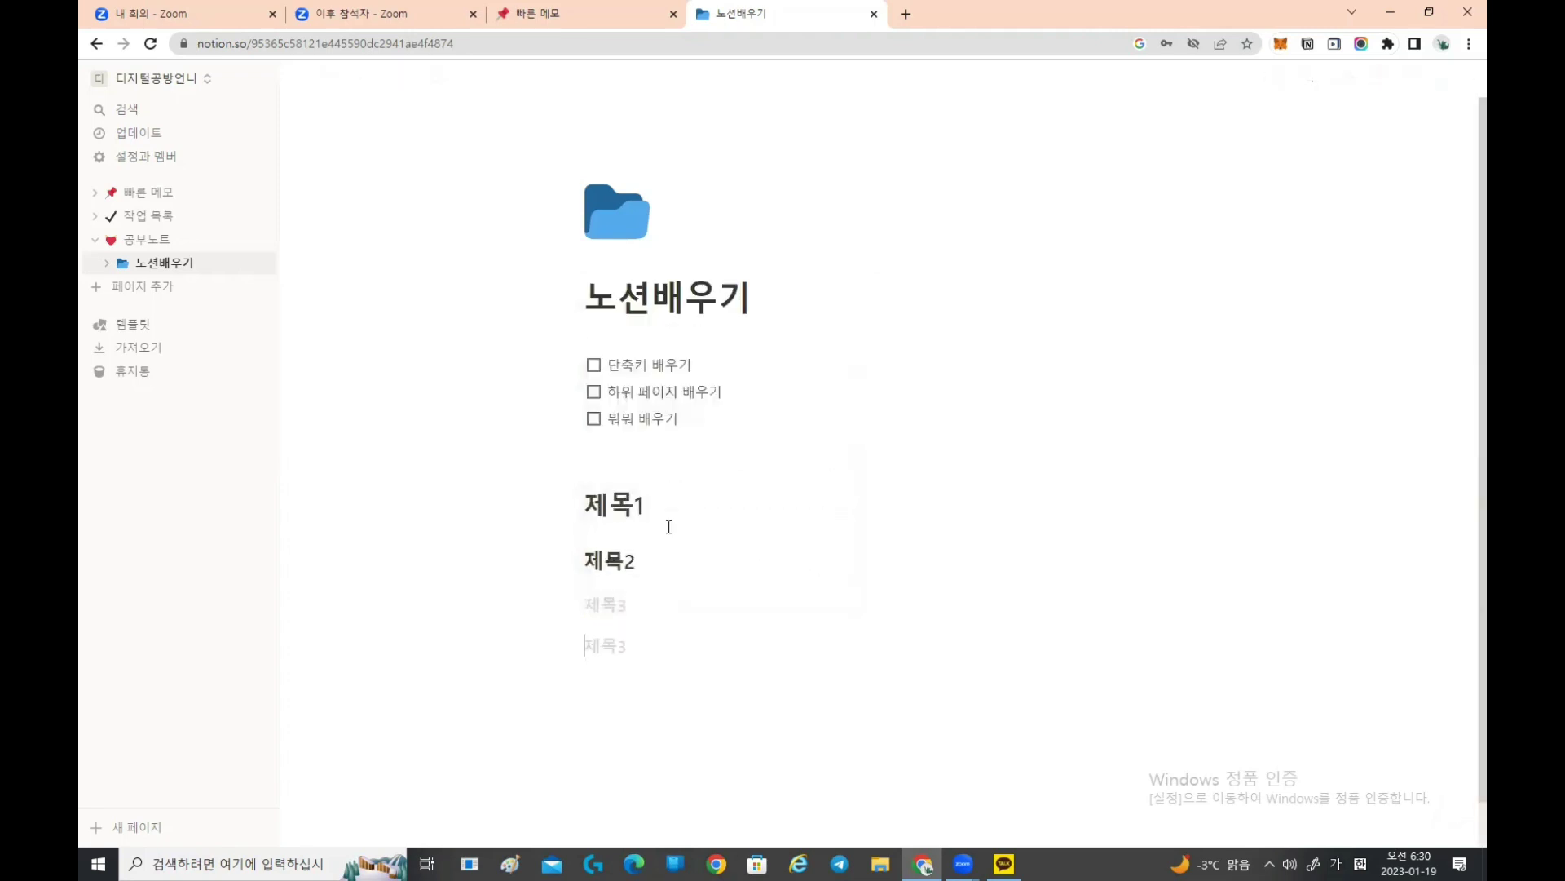
Step: Enter 제목3 as the text of the first small section heading below 제목2
left_click(607, 605)
type("제ㅗㄱ")
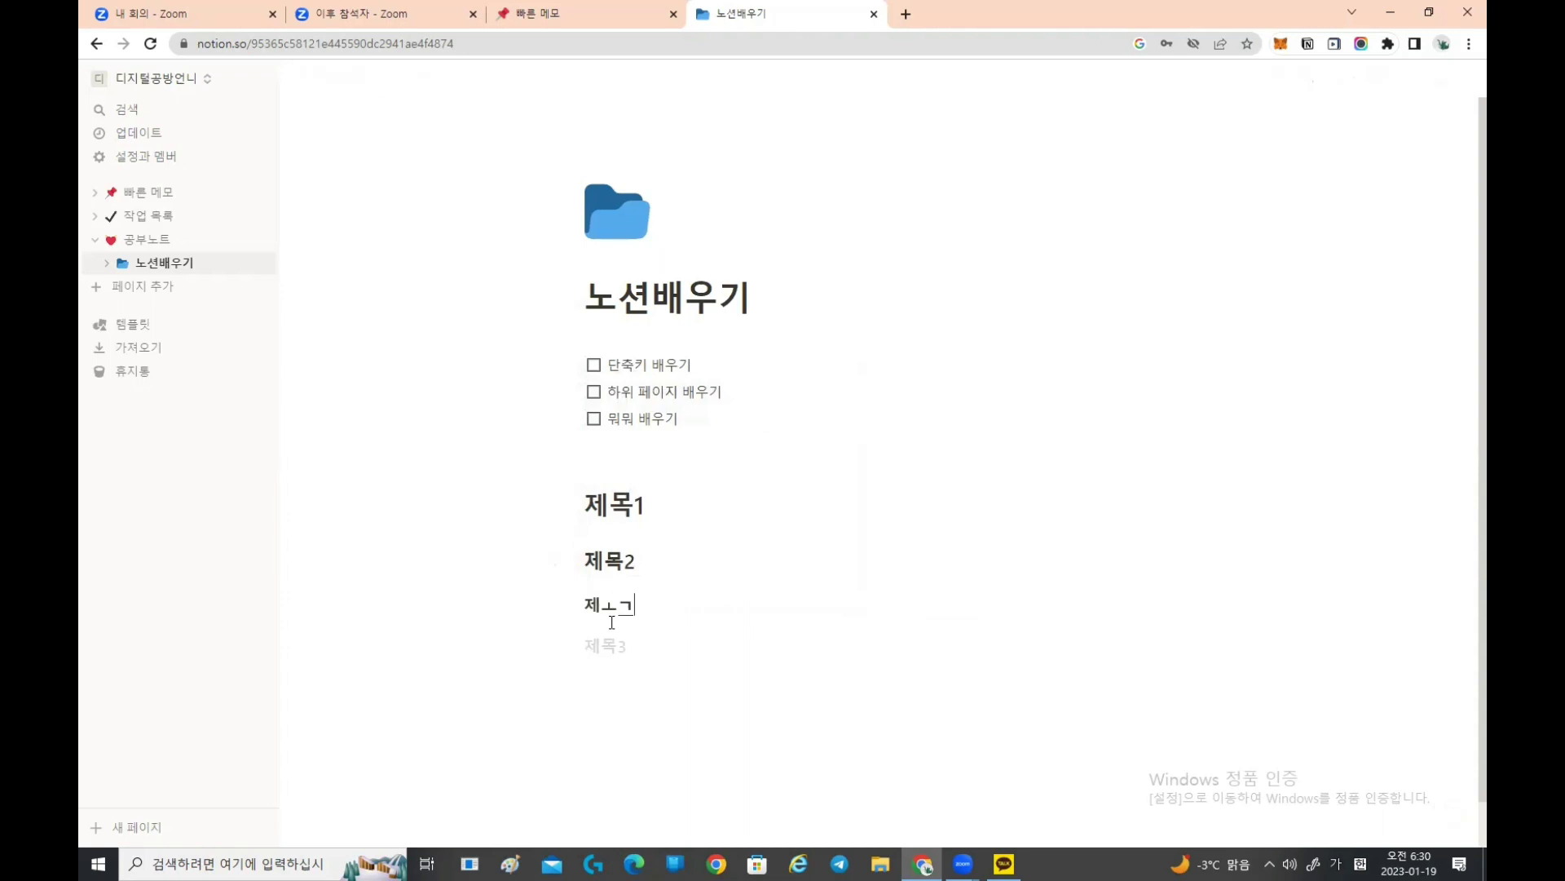
key("BackSpace")
type("목3")
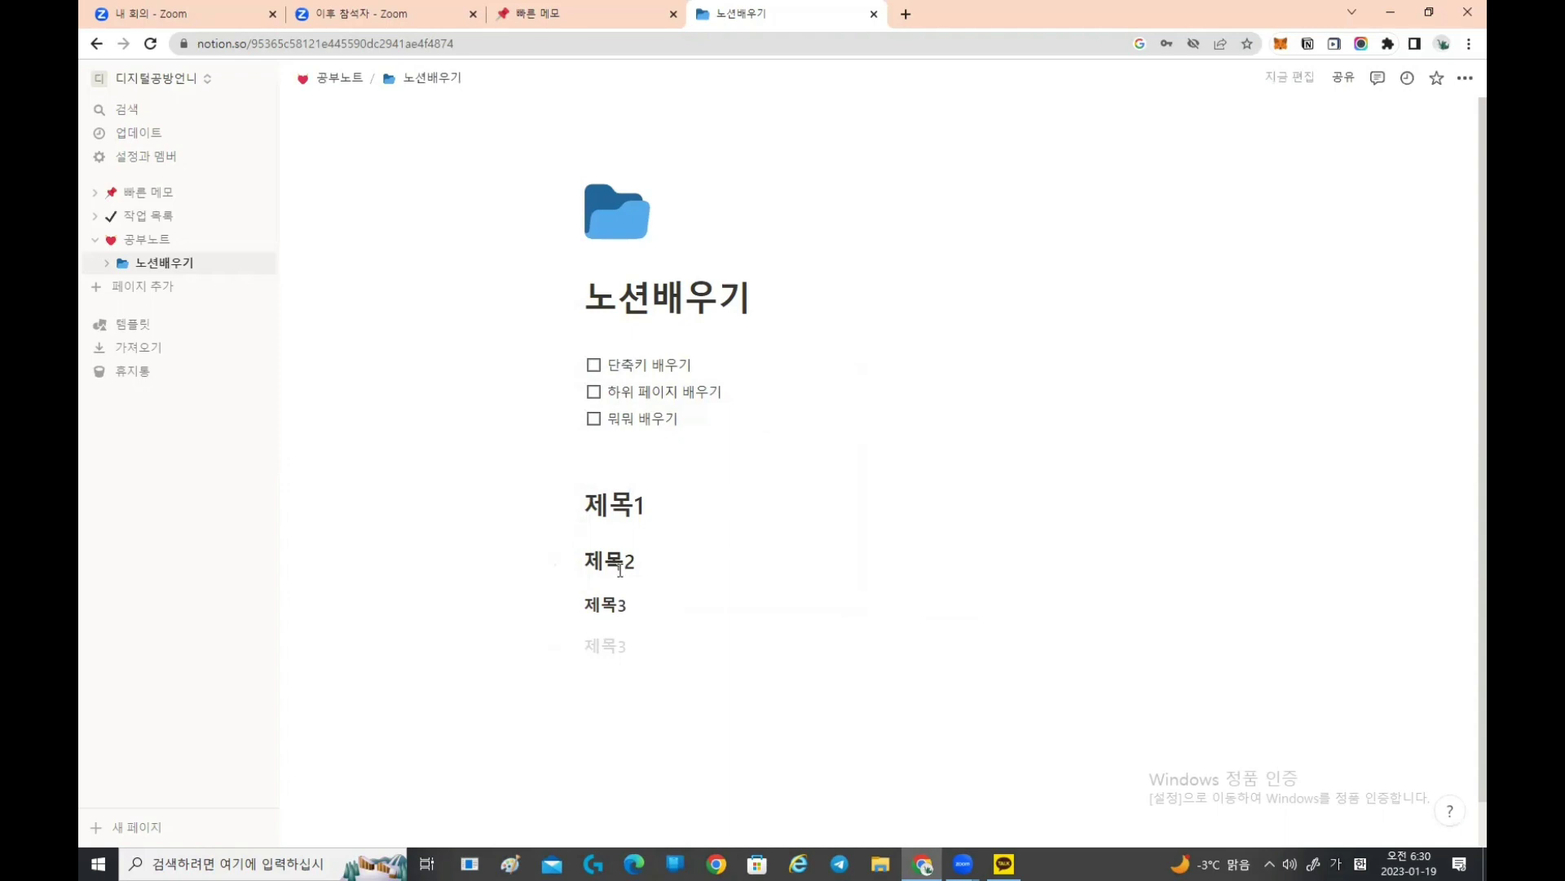
Step: Add two empty large section headings (제목1) below the empty small heading
left_click(603, 646)
type("/")
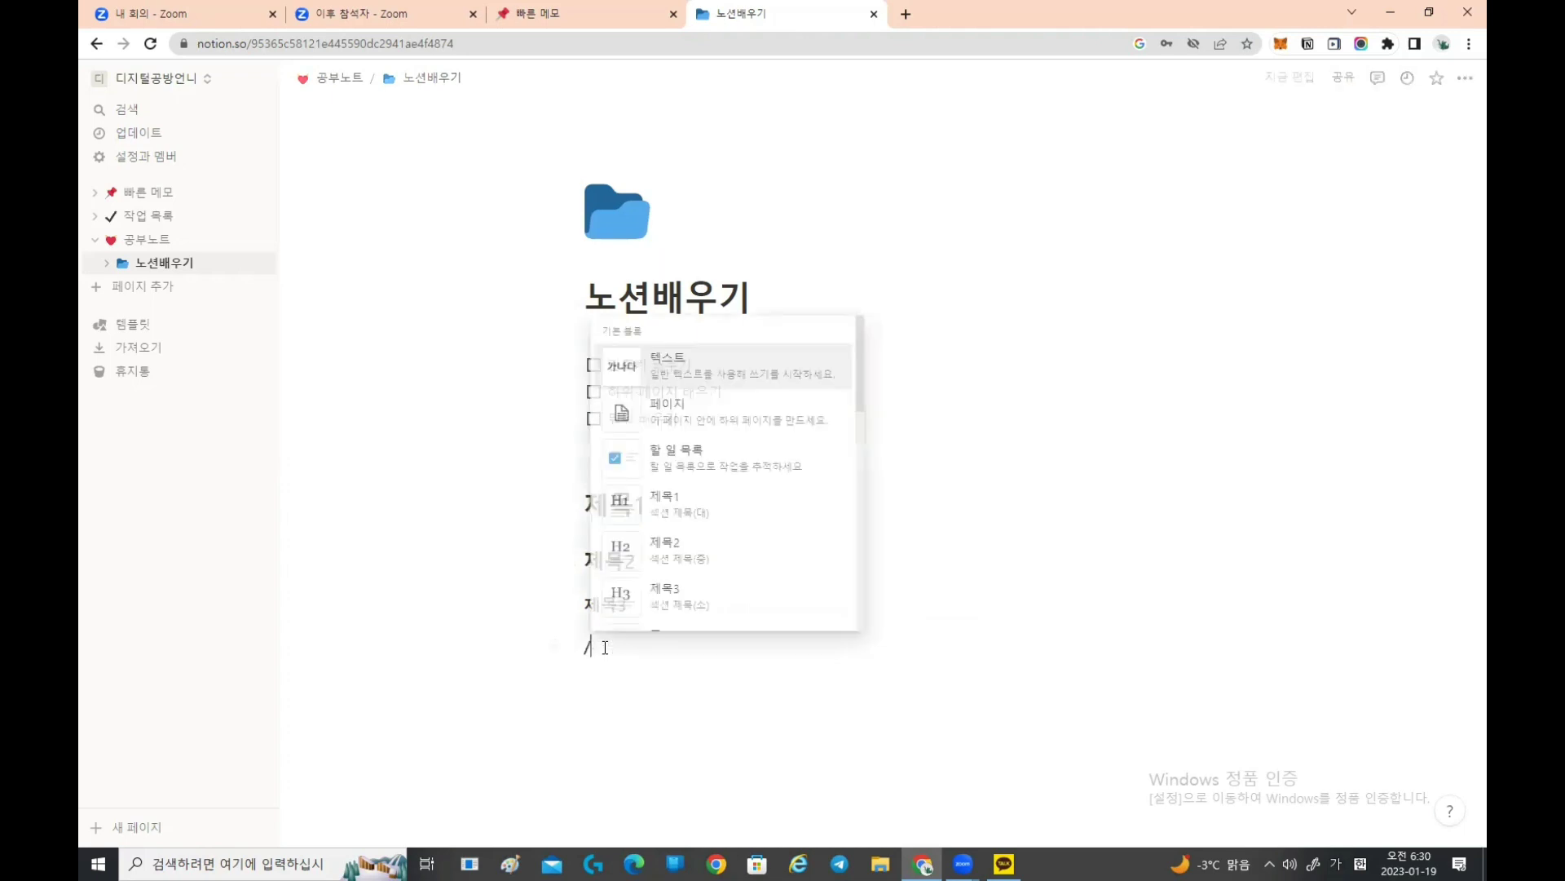
left_click(692, 514)
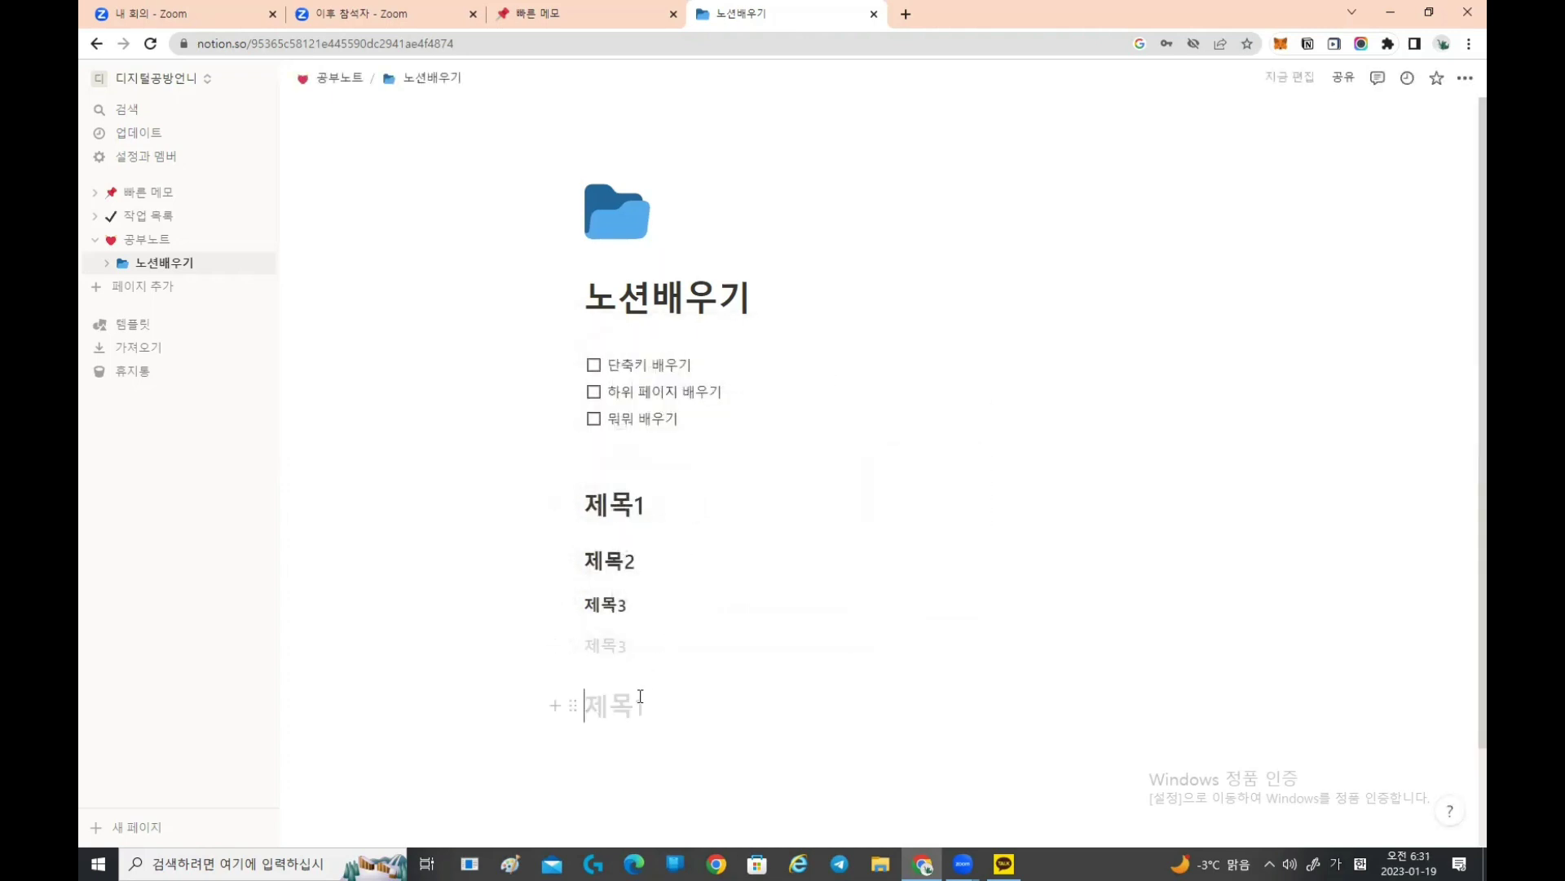
type("/")
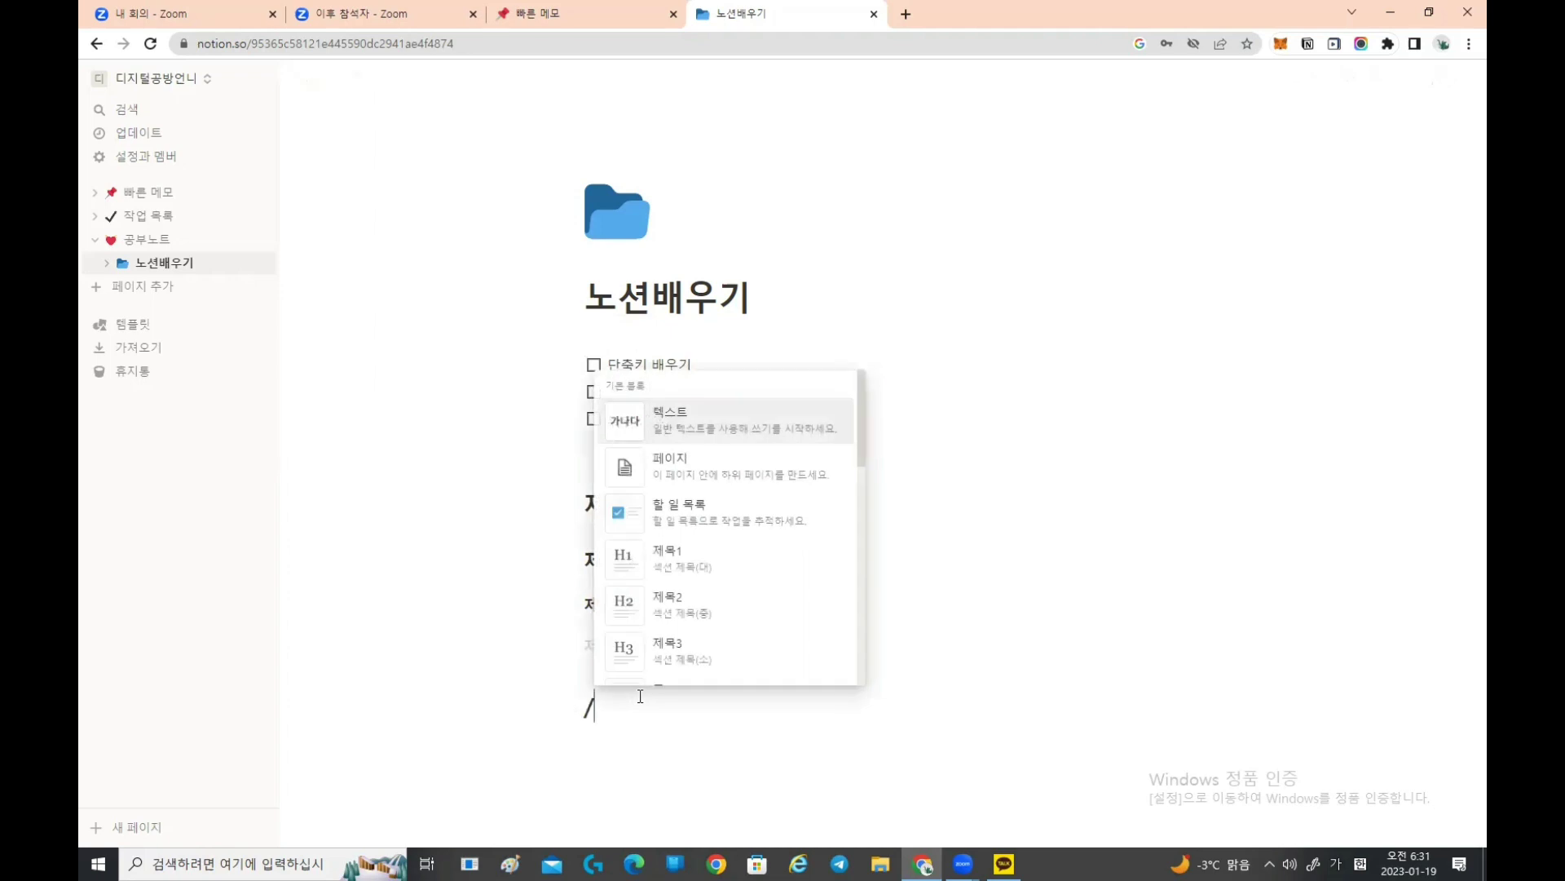
type("제목1")
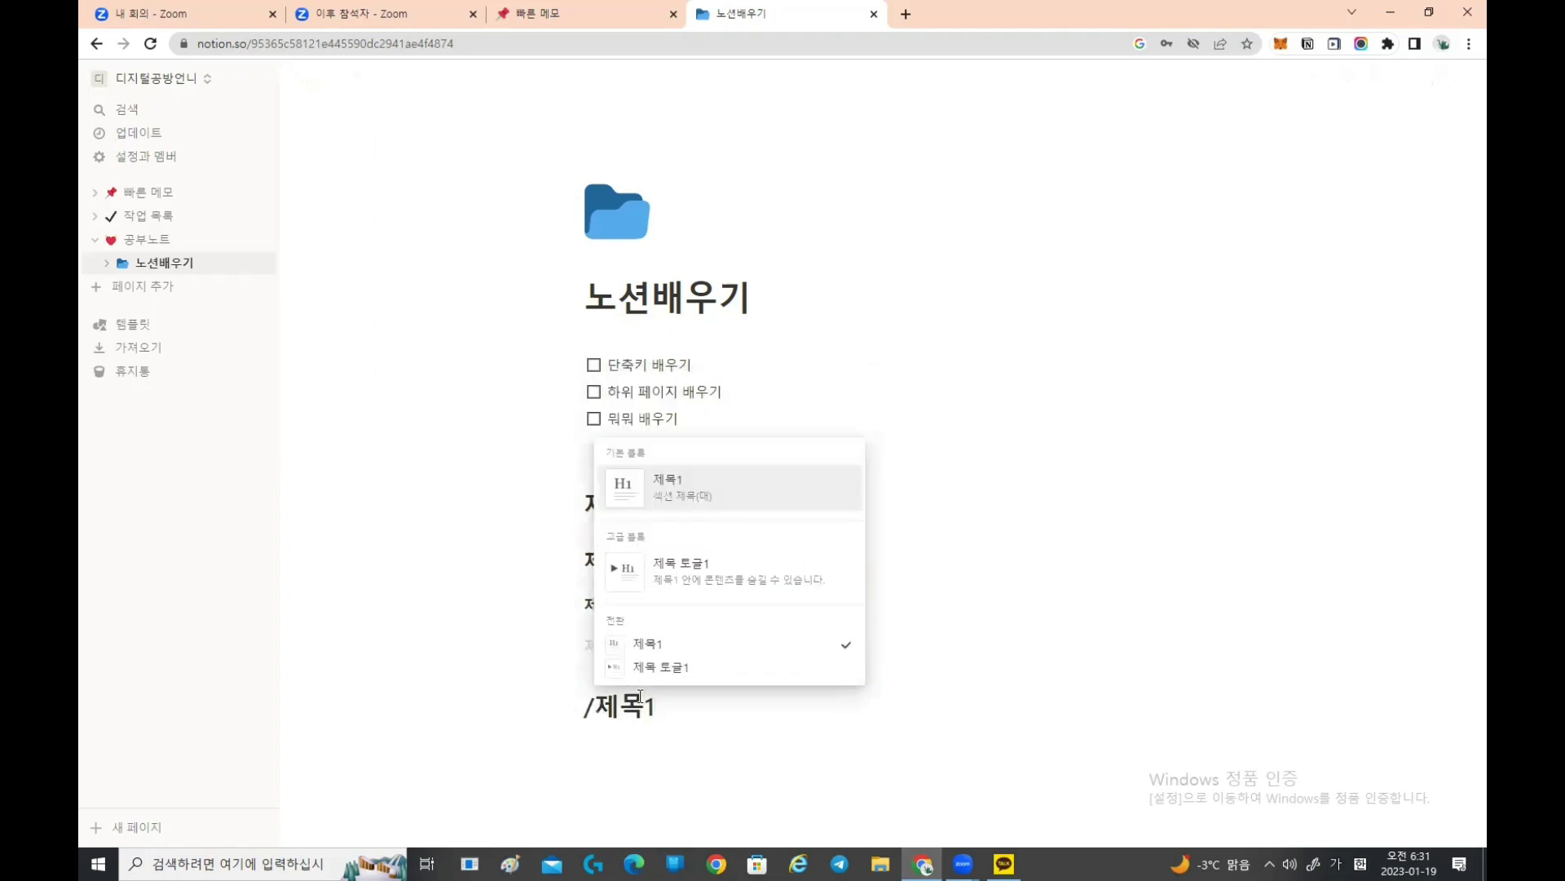
key("Return")
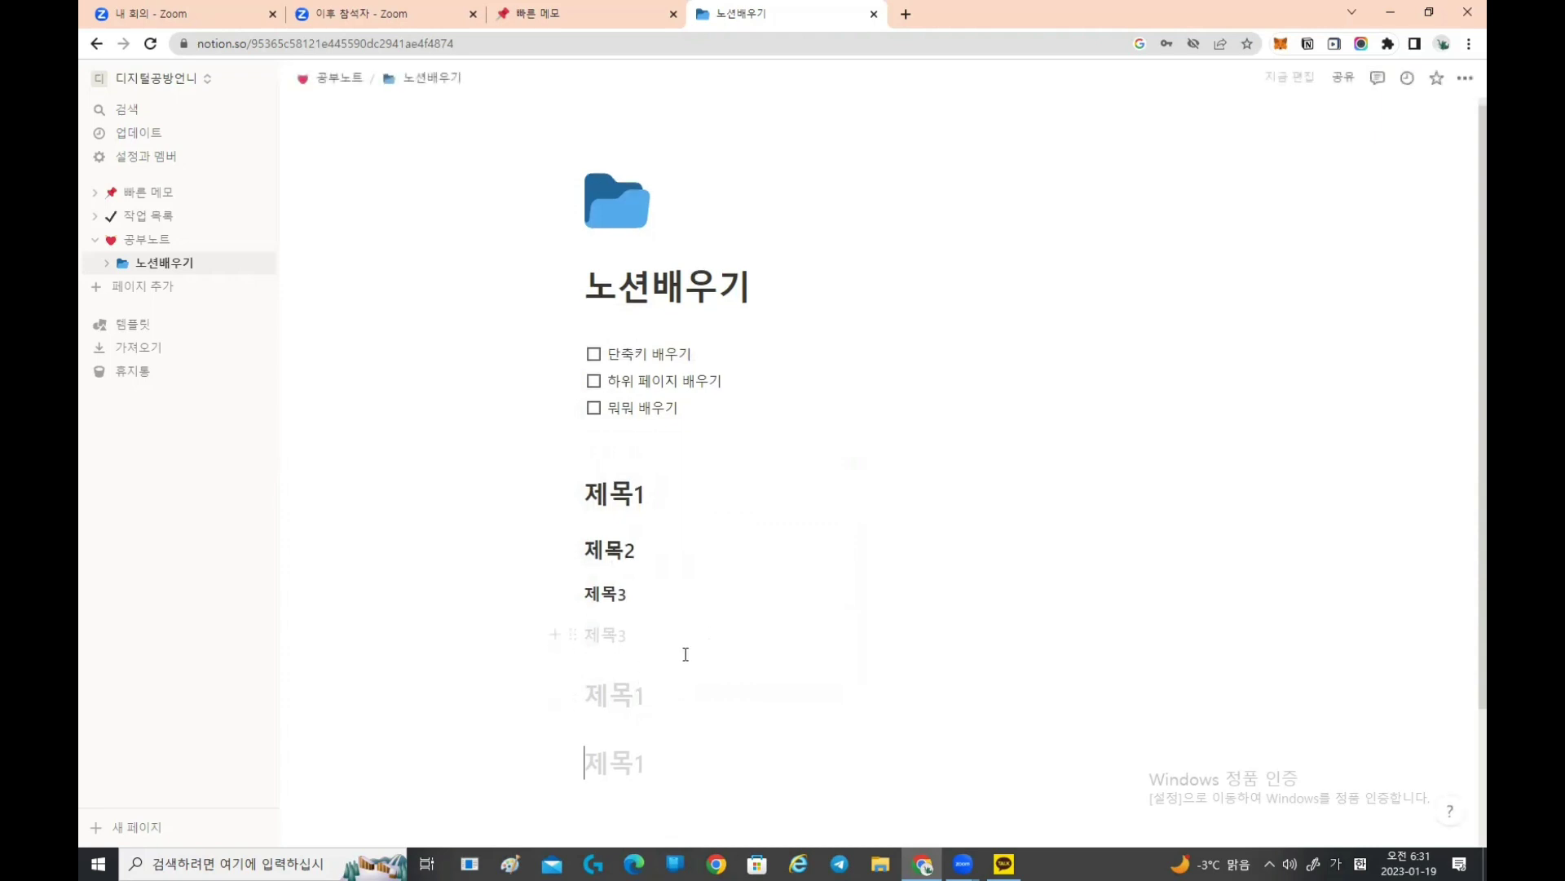
scroll(685, 653, "down", 1)
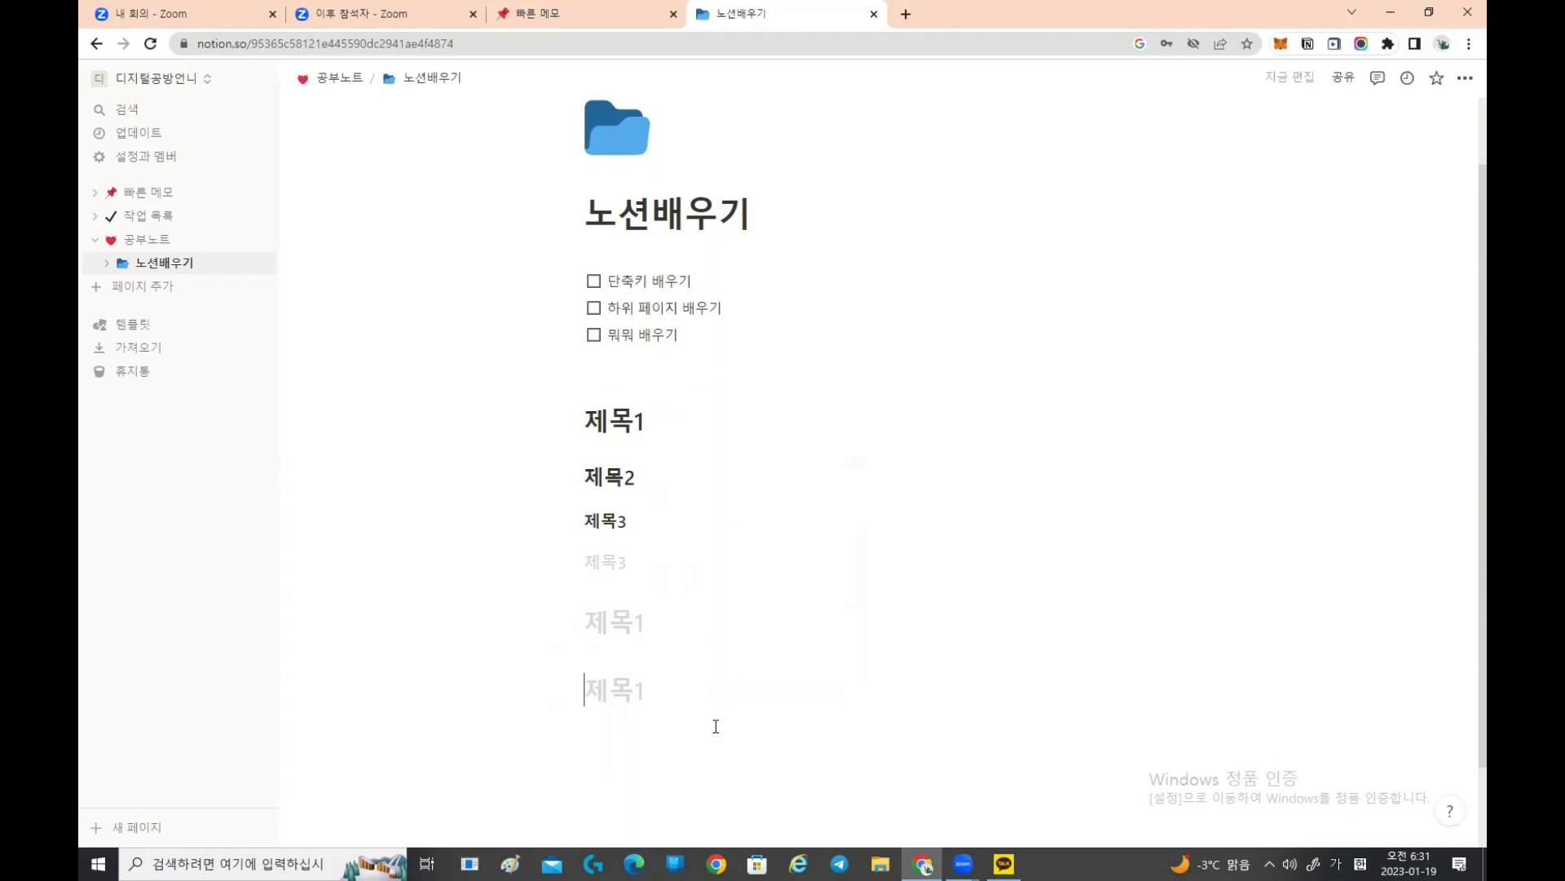
type("#")
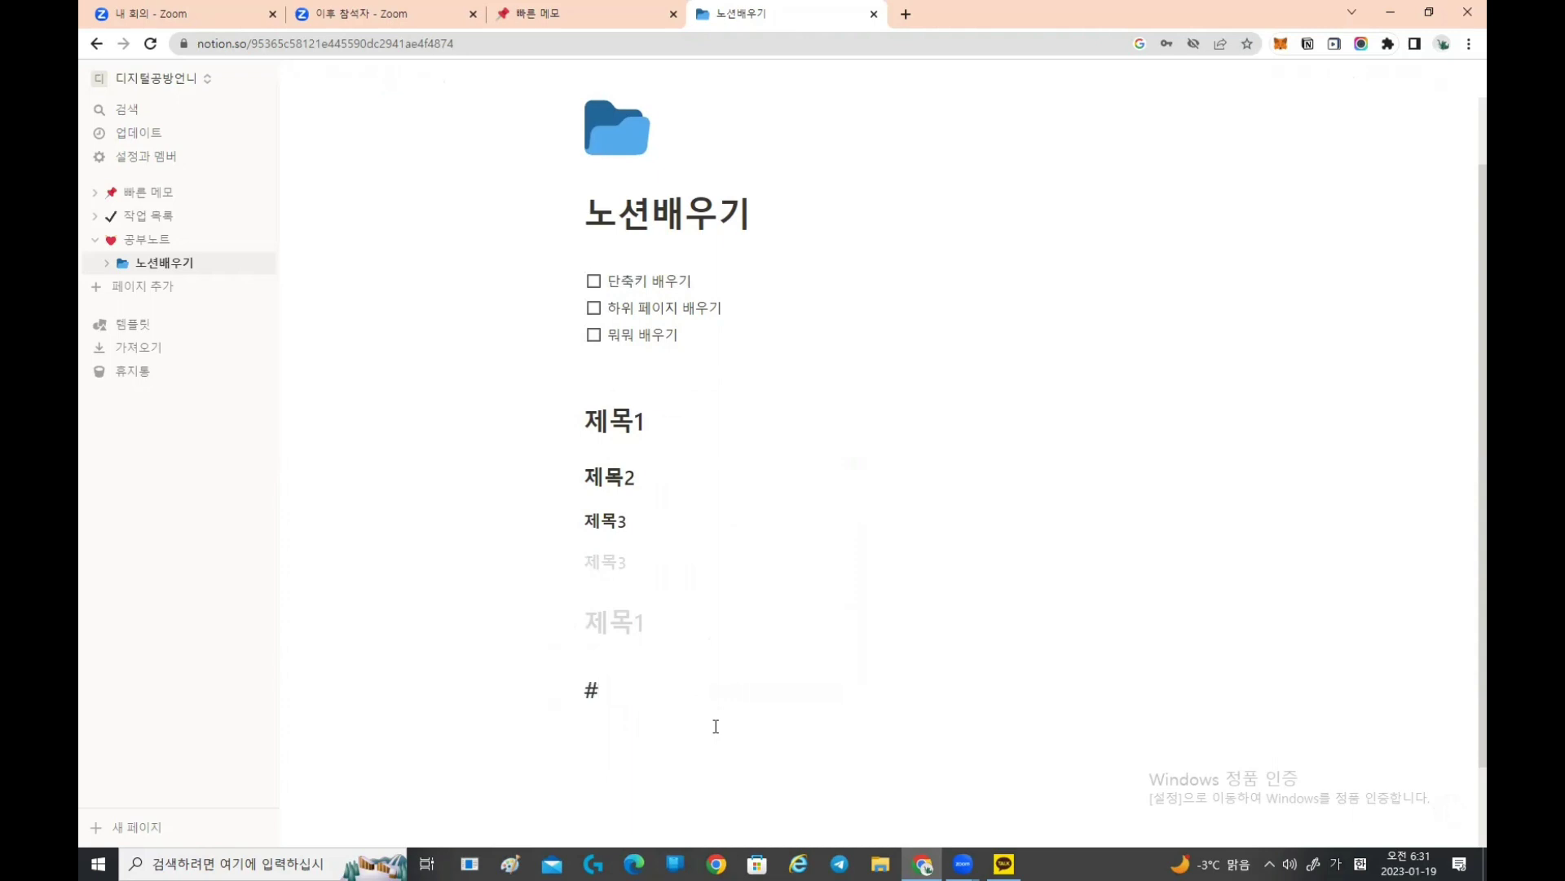
key("Return")
key("BackSpace")
key("BackSpace")
type("#")
key("BackSpace")
type("#")
key("BackSpace")
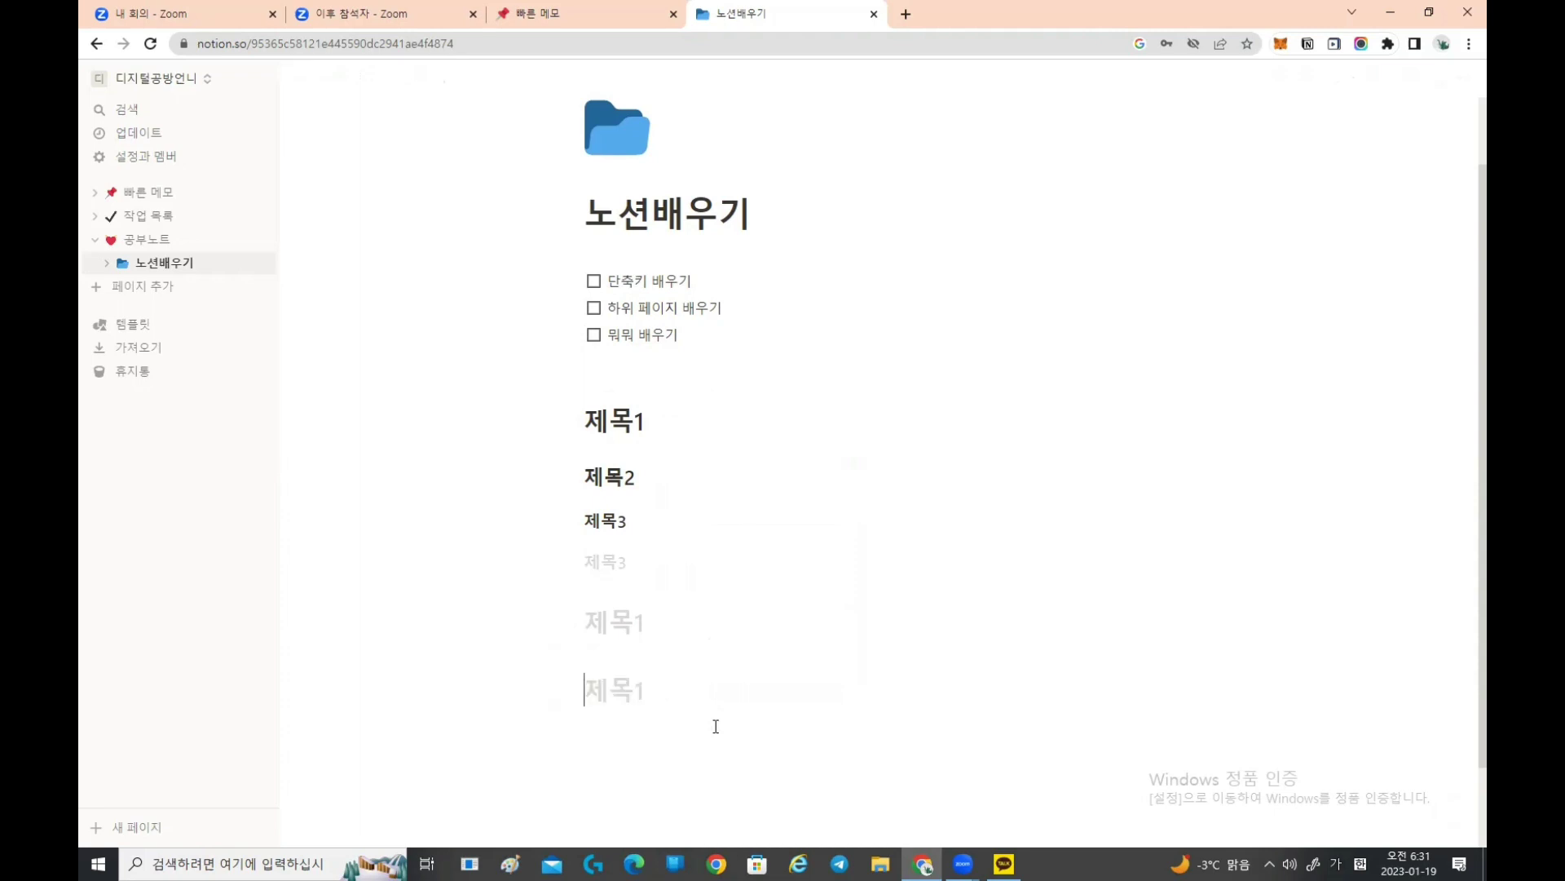
Step: Add two more empty large section headings (제목1) at the end of the page using the Markdown # notation
left_click(629, 738)
scroll(637, 738, "down", 2)
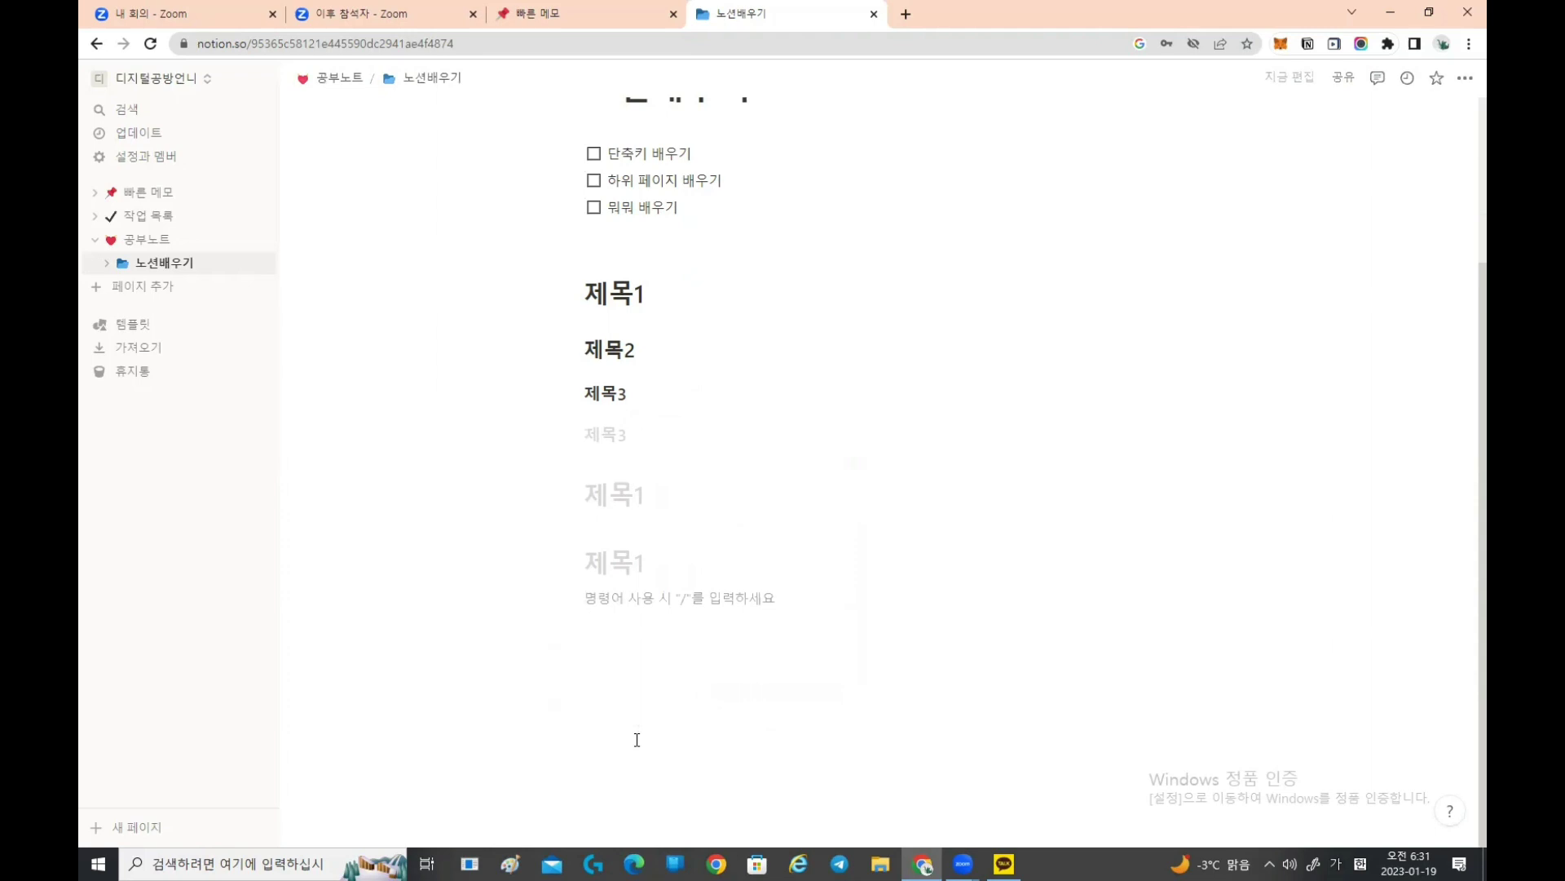
type("#")
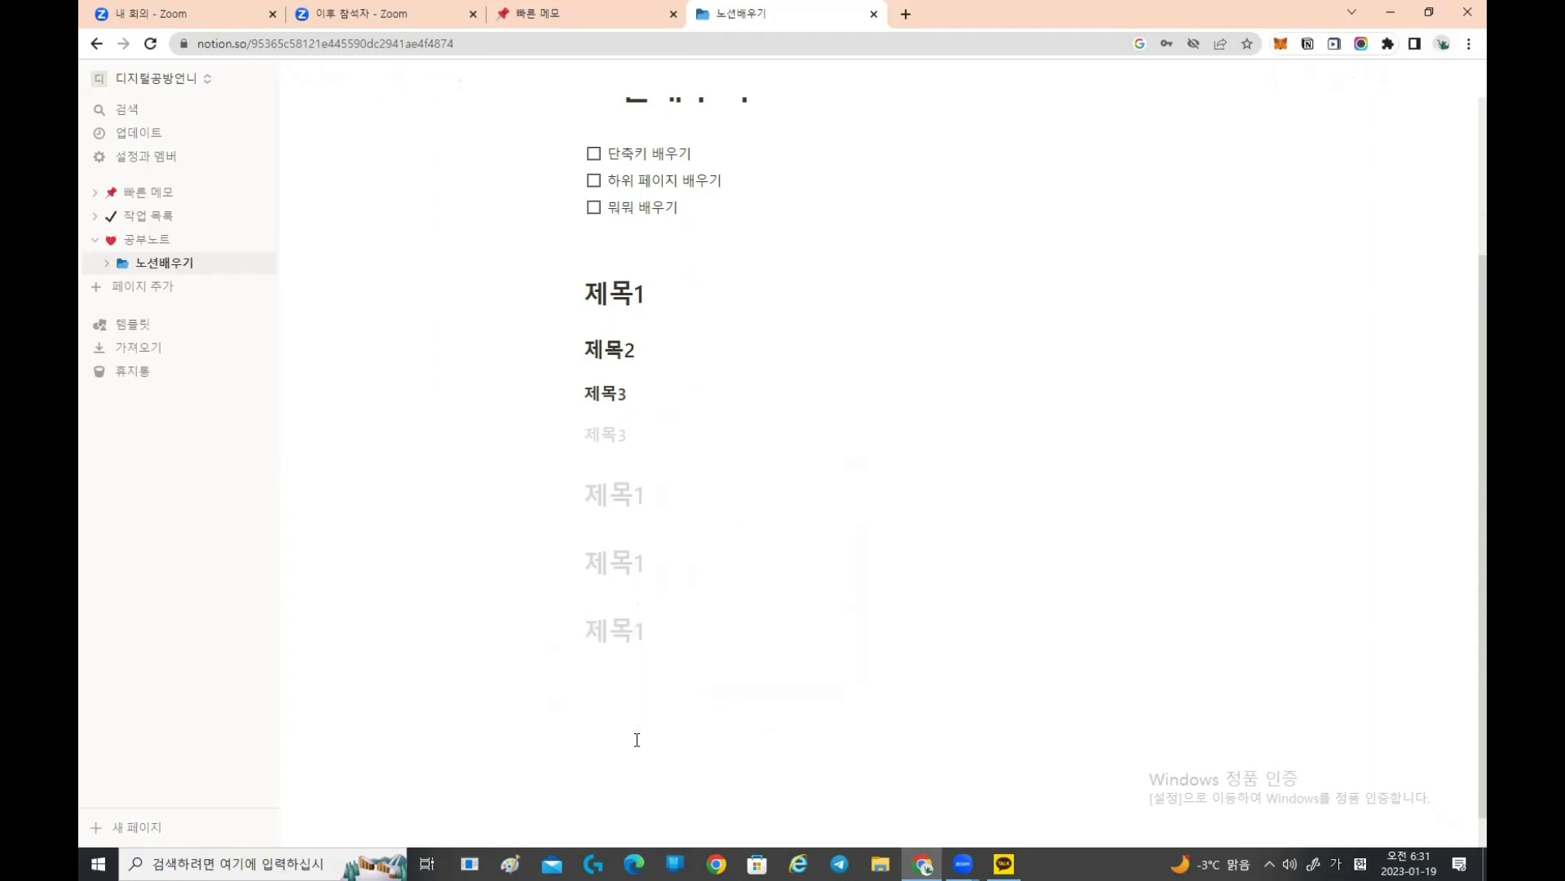
left_click(613, 674)
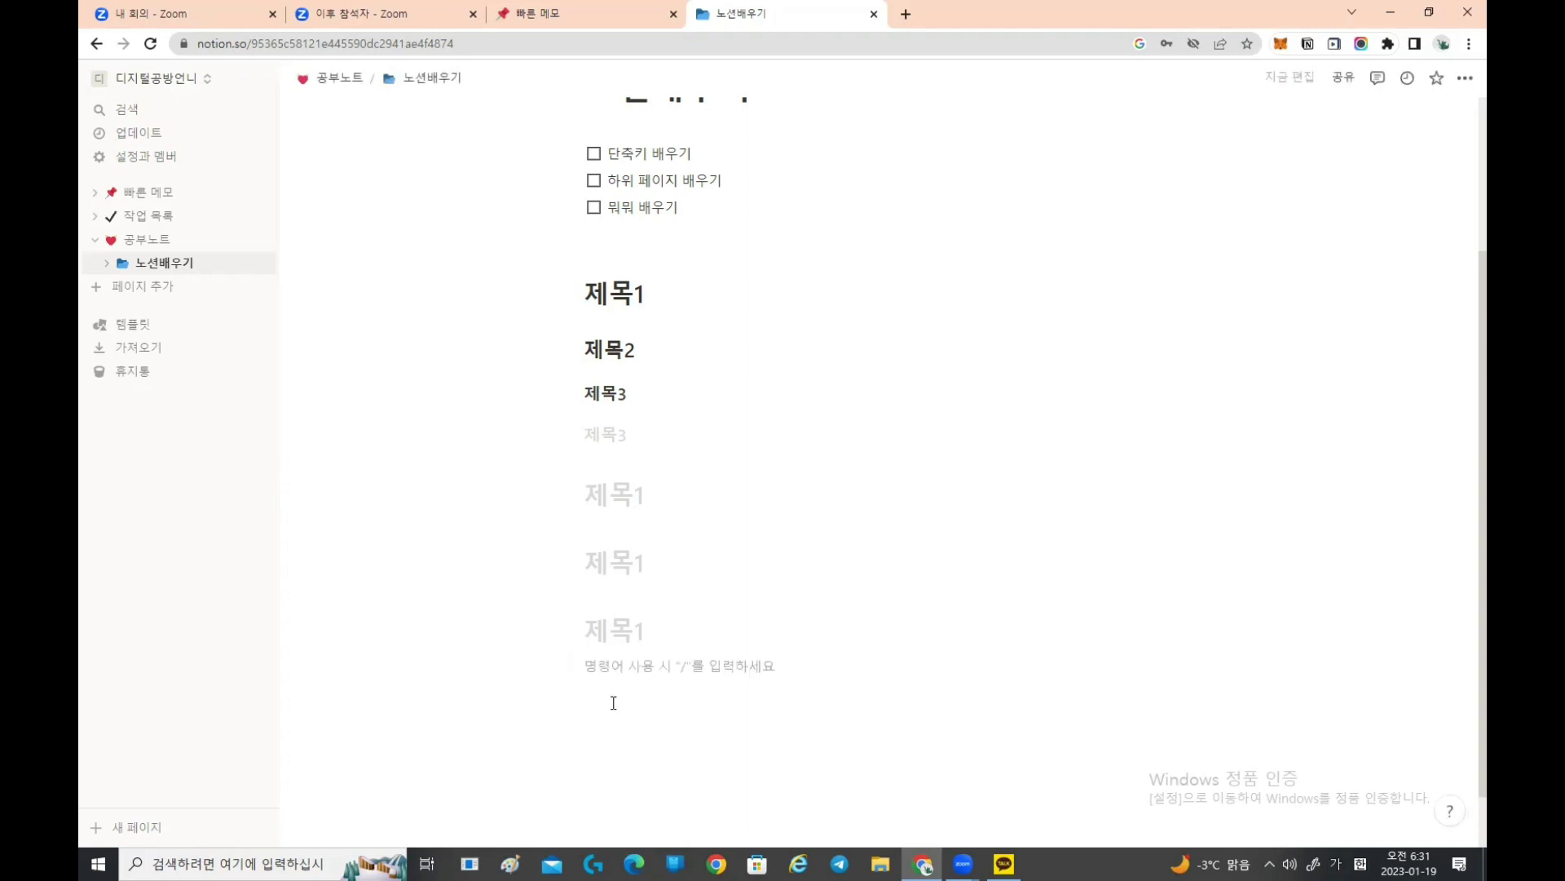
type("#")
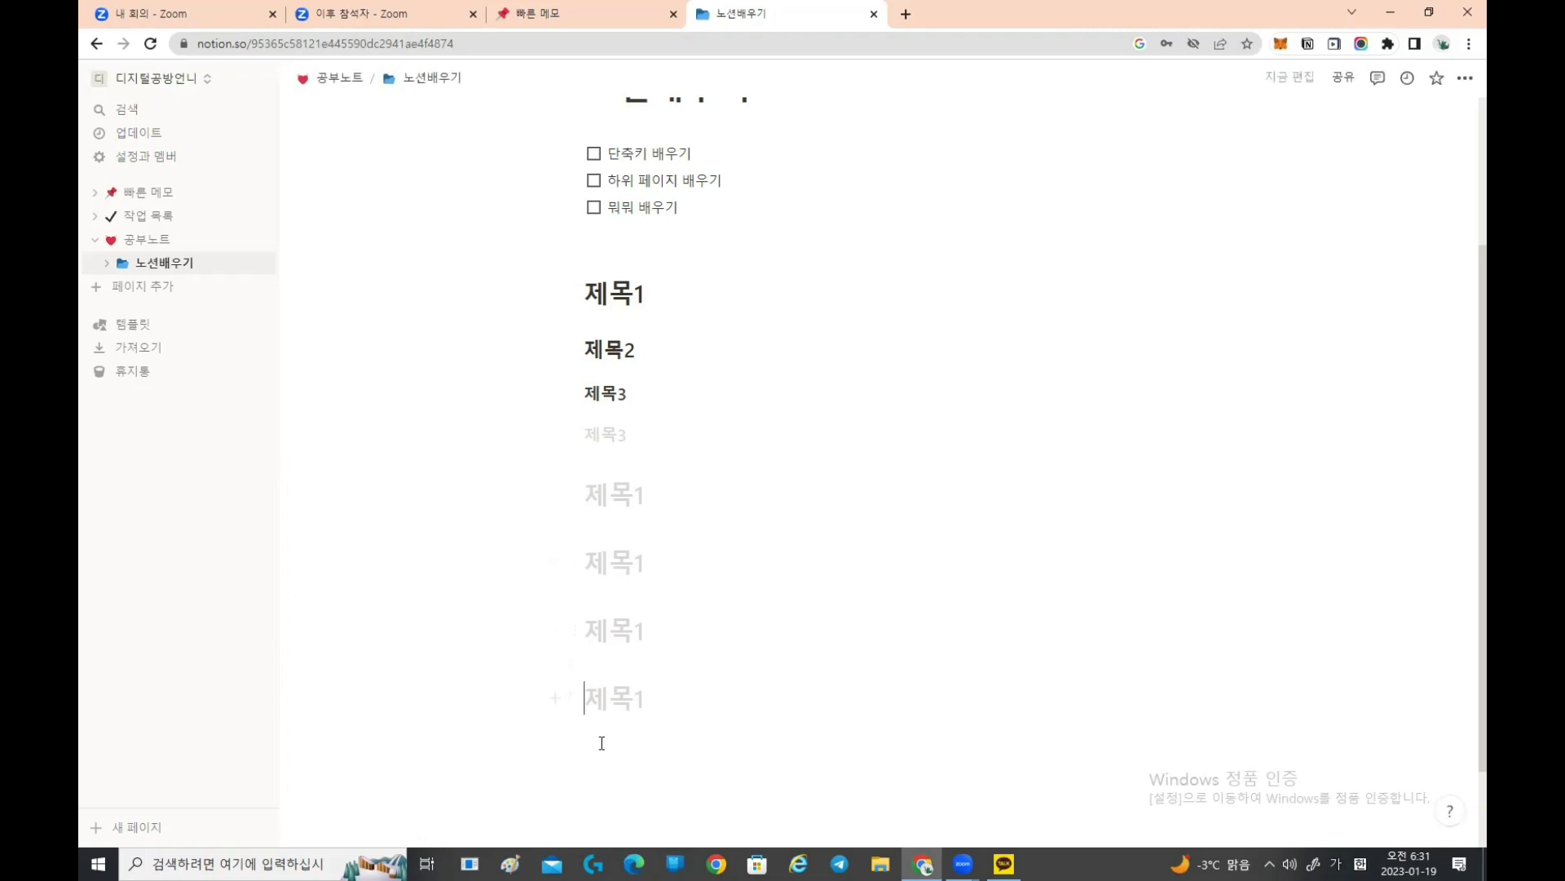
Step: Add another empty large section heading at the end of the page with the 제목1 block command
left_click(601, 739)
scroll(601, 741, "down", 2)
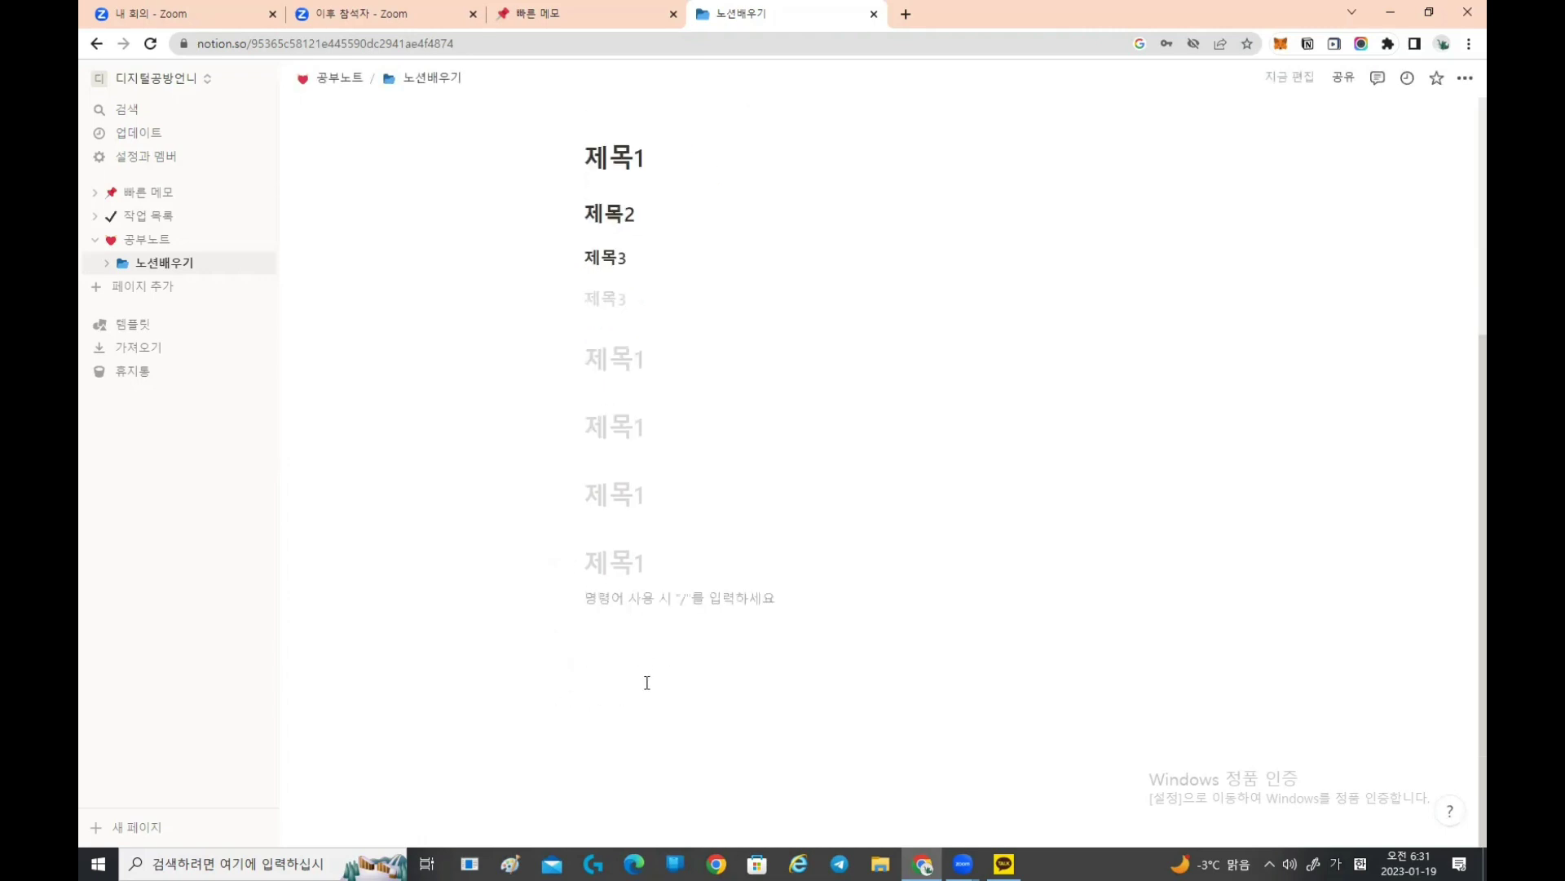
type("/")
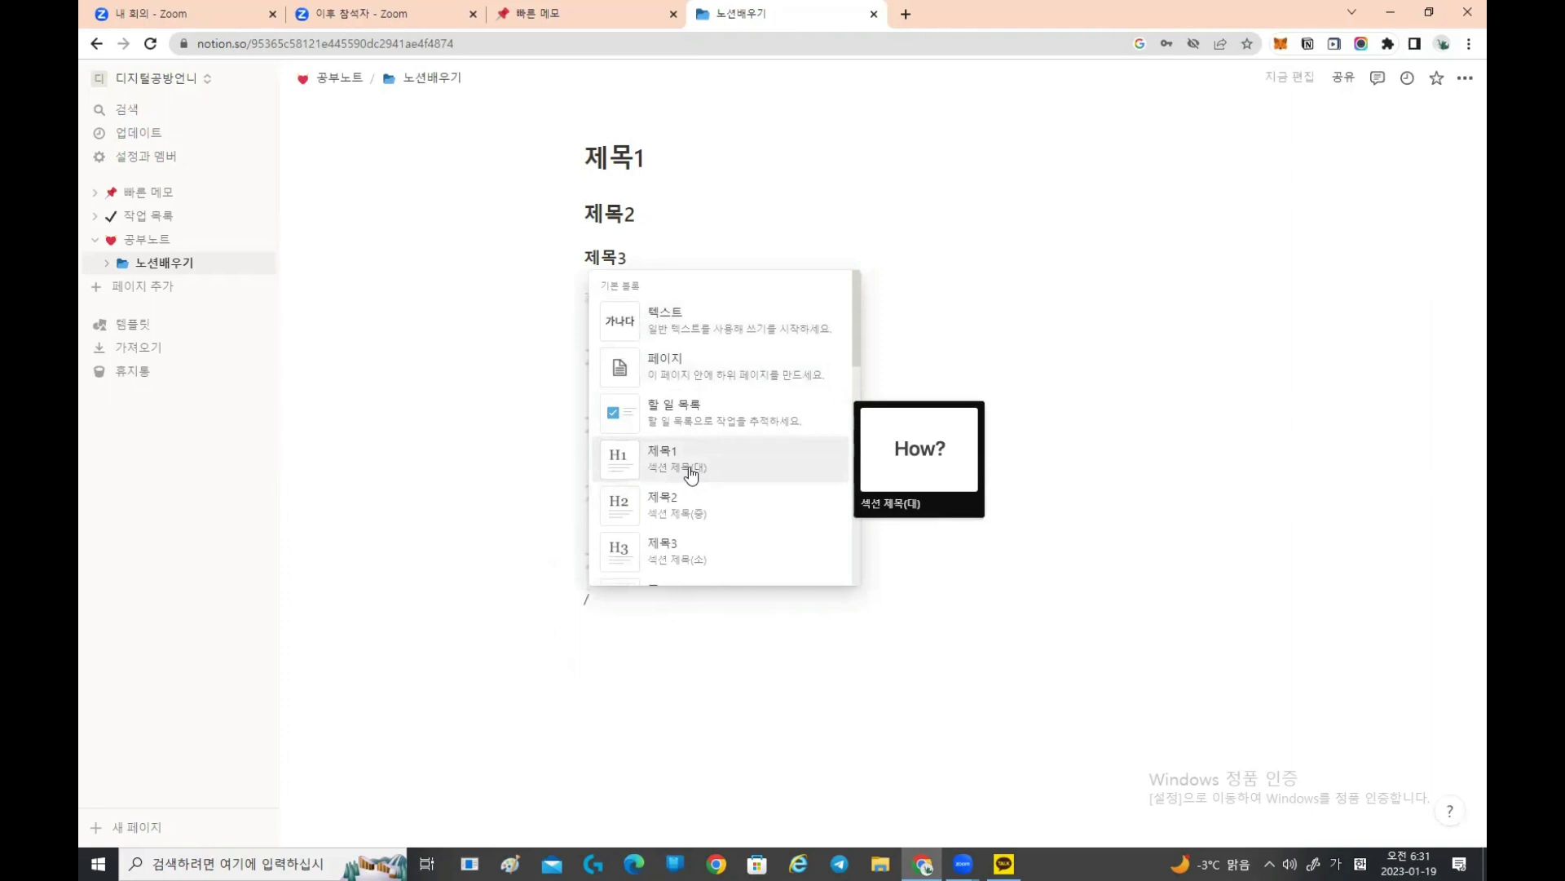
left_click(691, 473)
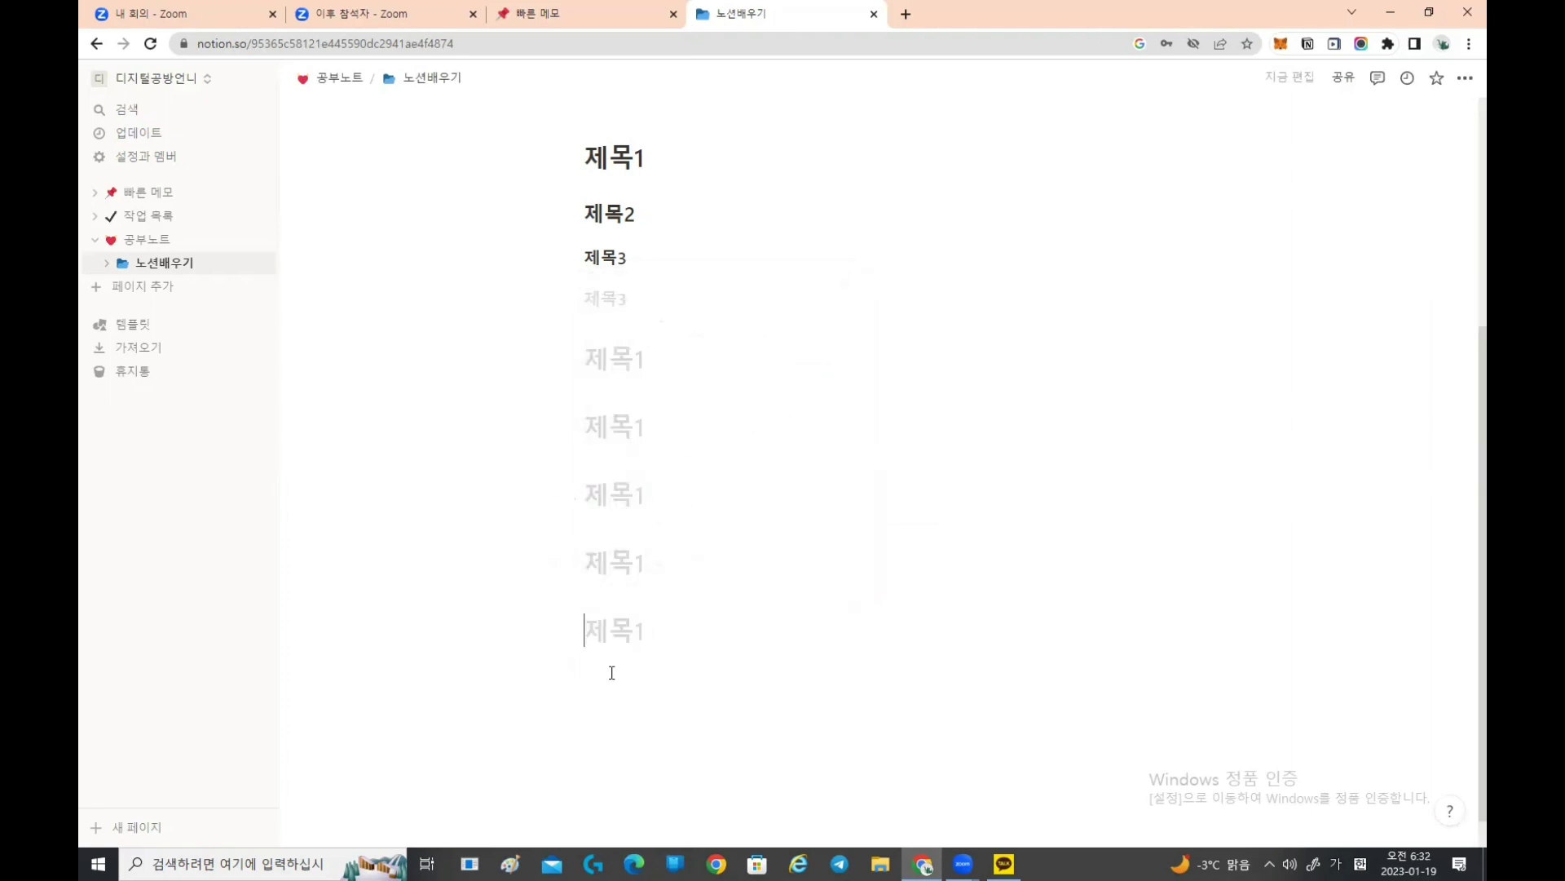
Step: Delete the last three empty 제목1 headings at the end of the page
key("BackSpace")
key("BackSpace")
key("BackSpace")
key("BackSpace")
key("BackSpace")
key("BackSpace")
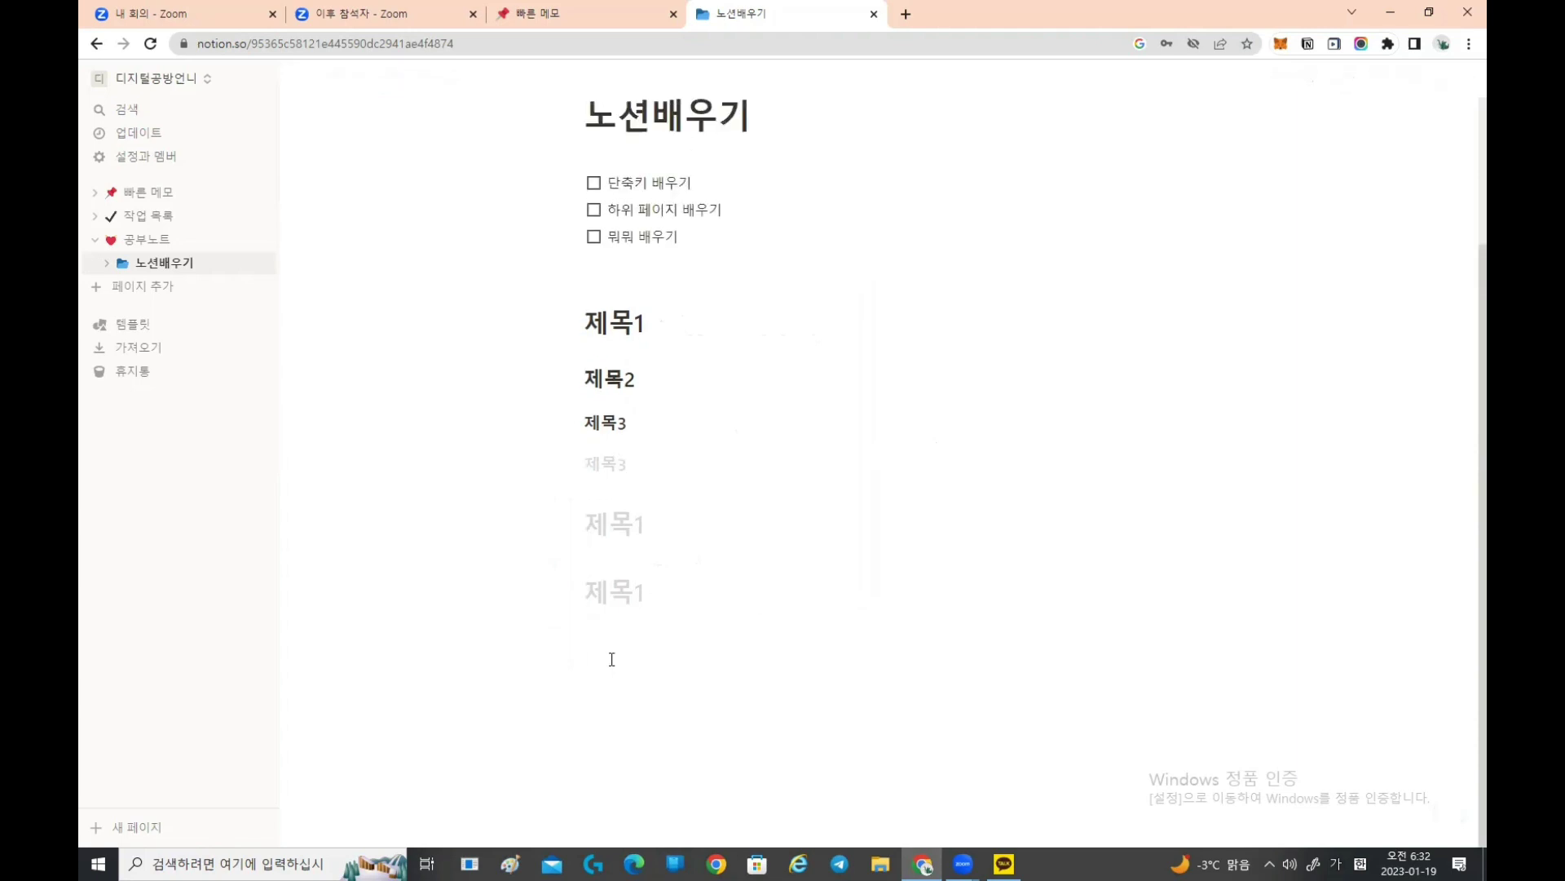
Step: Insert an empty large section heading at the end of the page by searching the block commands for 제목1
left_click(607, 671)
type("/")
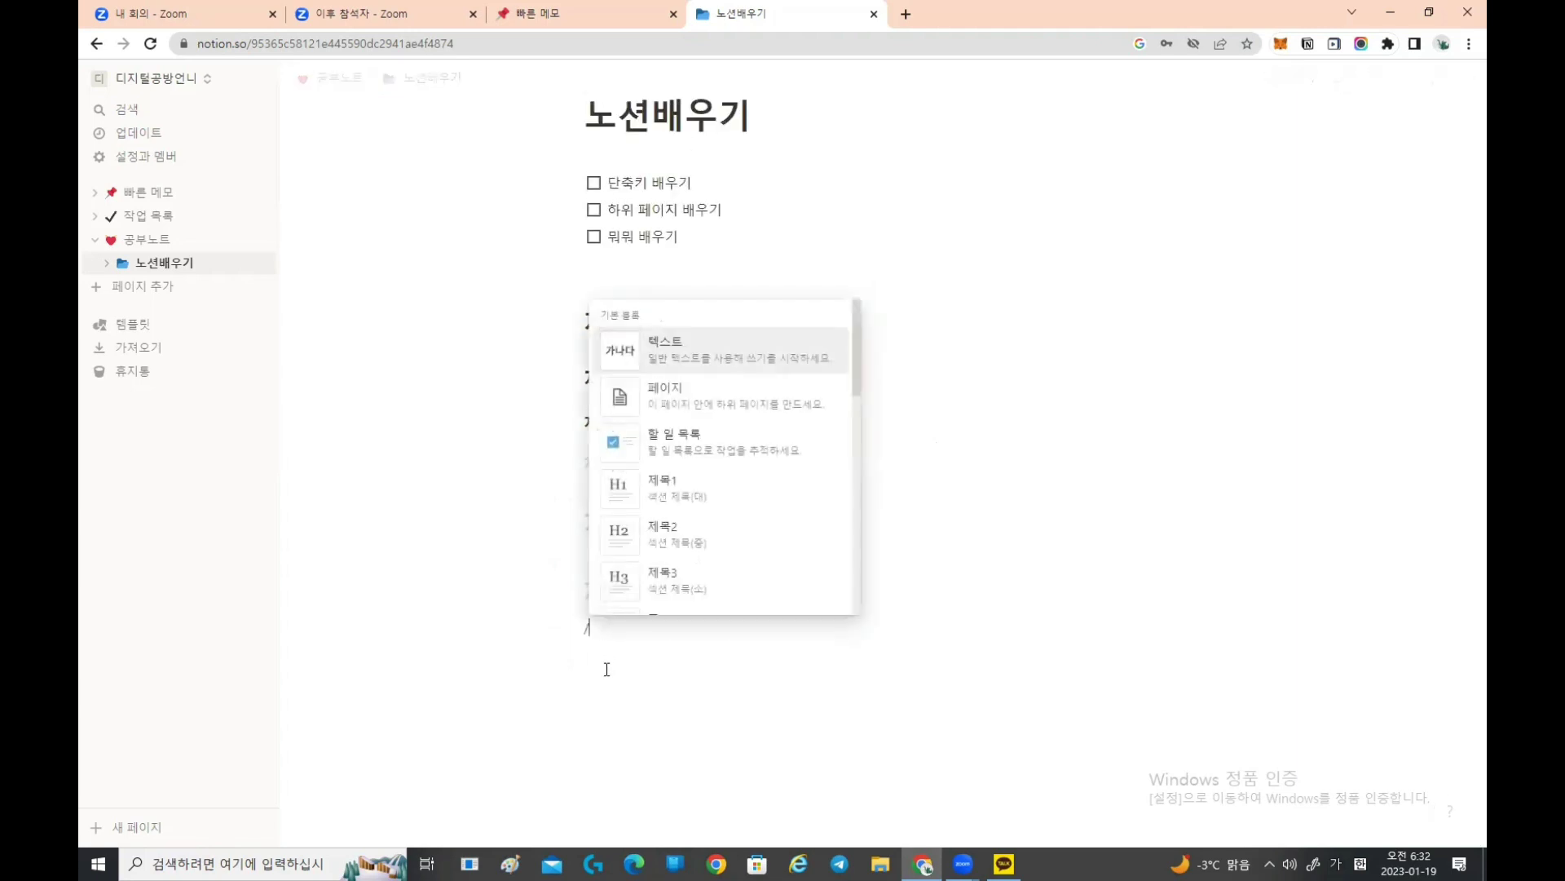
key("Escape")
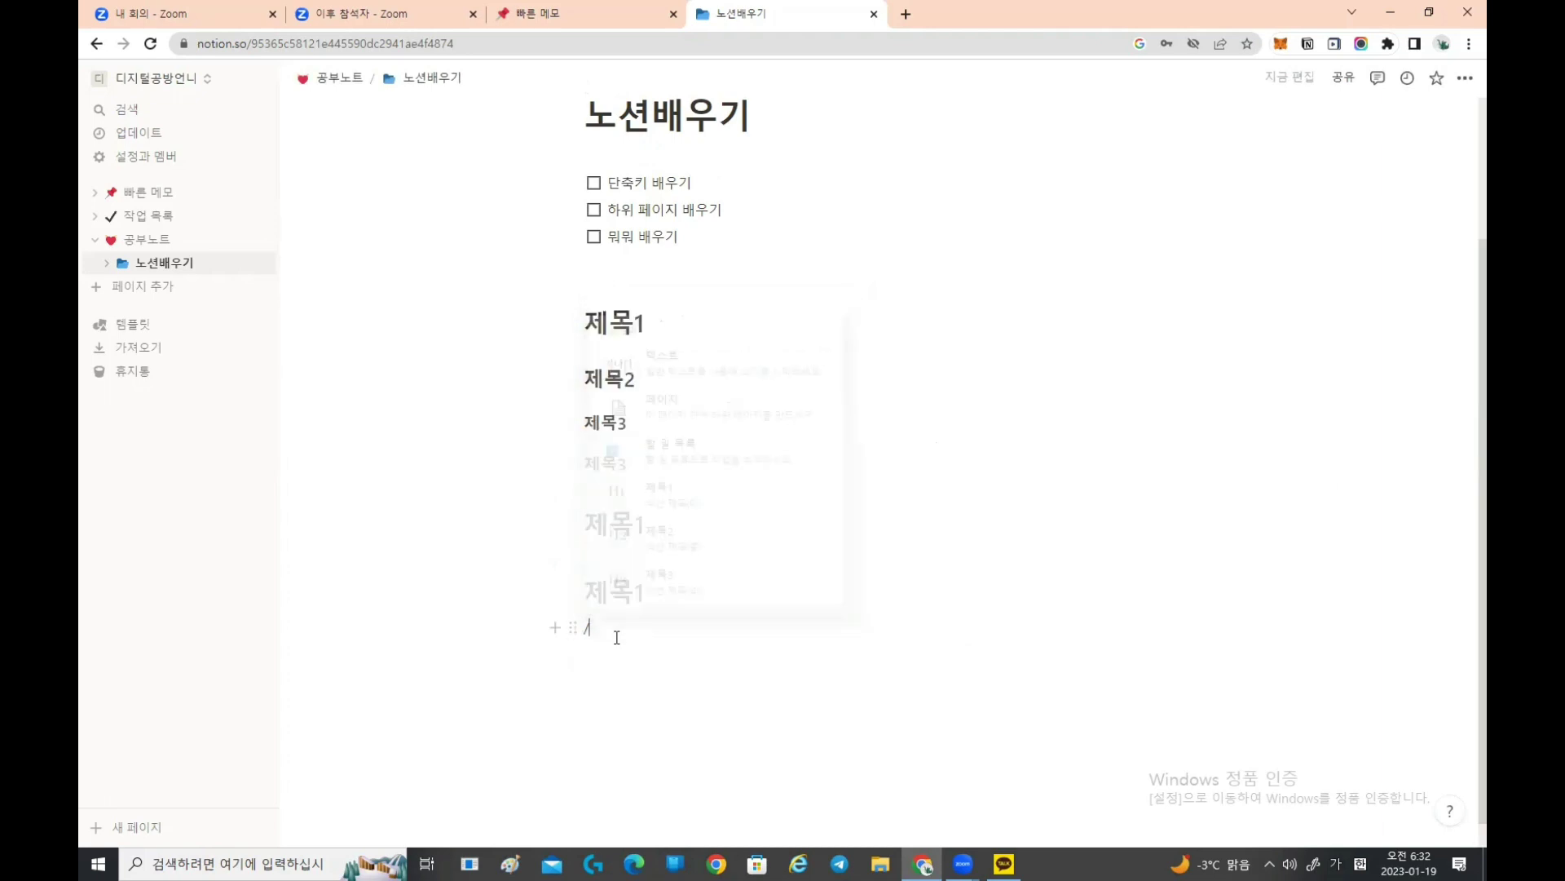
key("BackSpace")
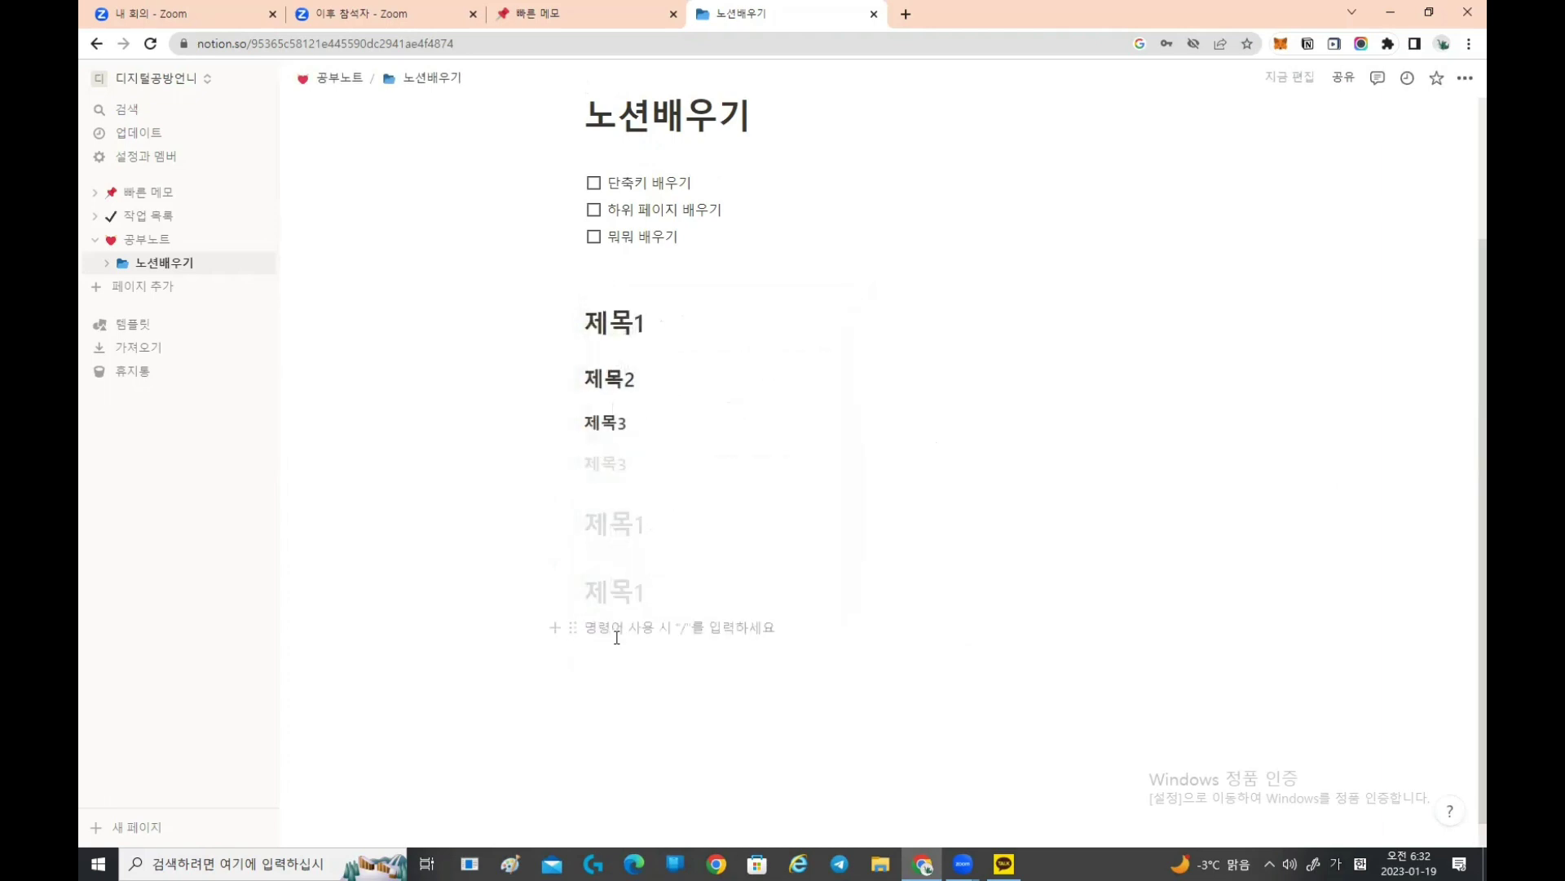
type("/제")
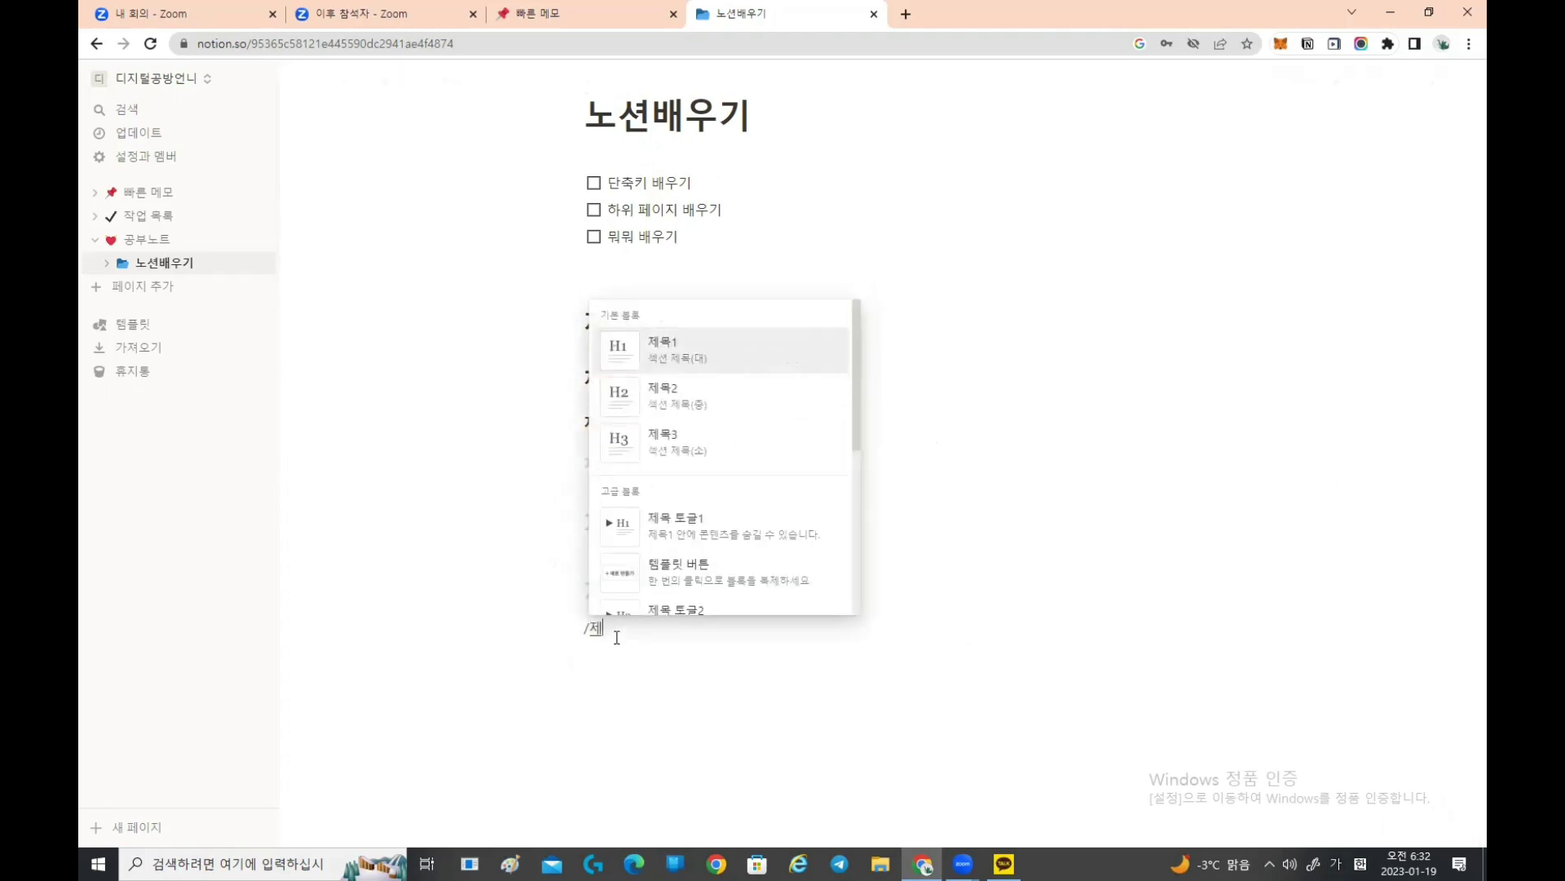
type("목1")
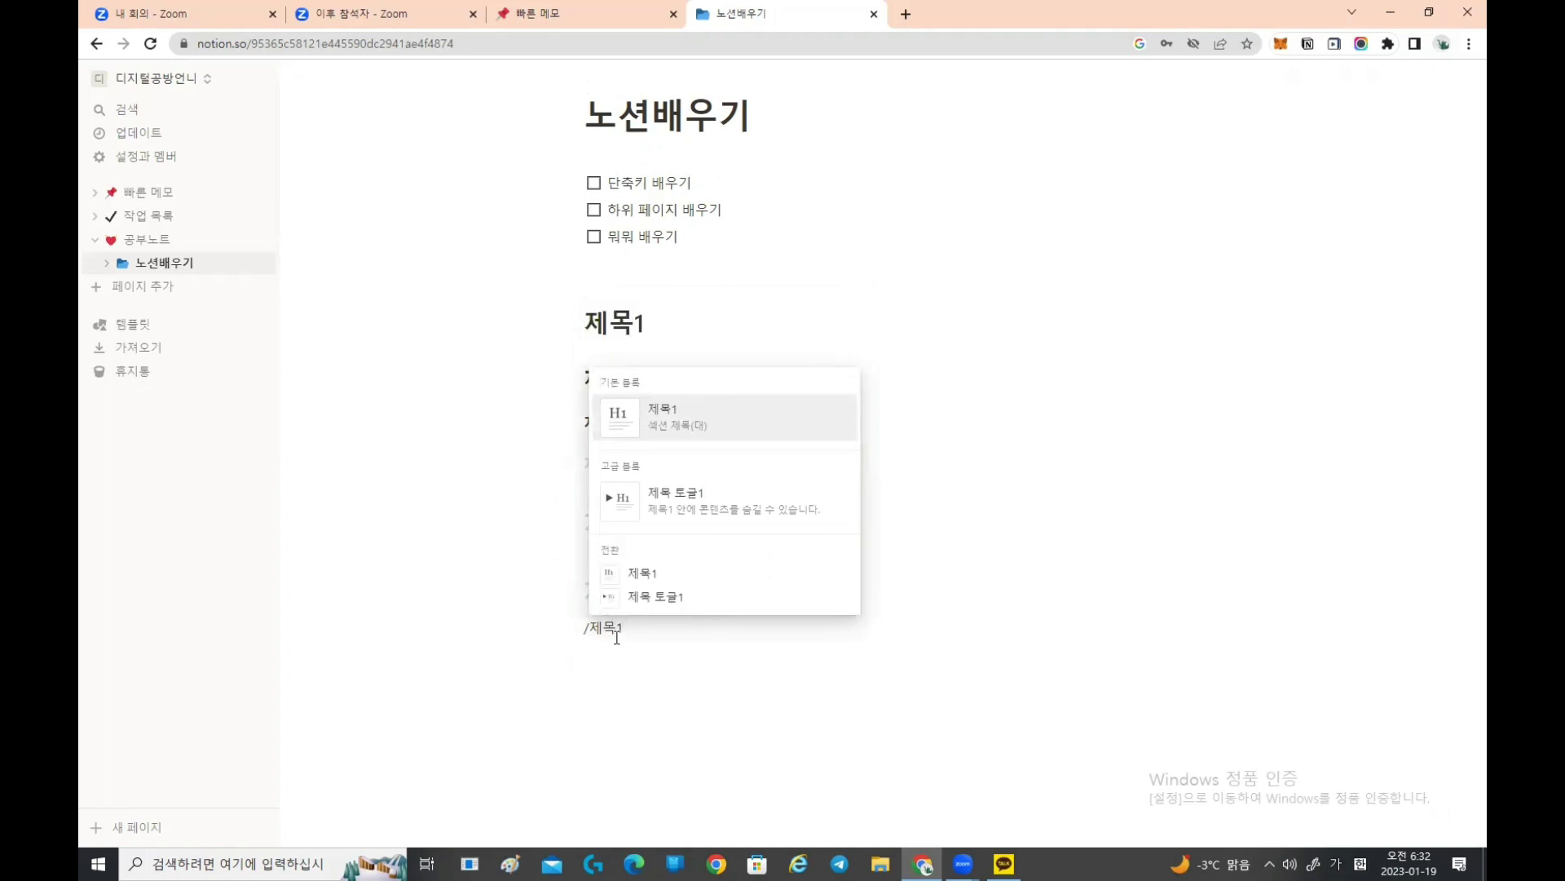
key("Return")
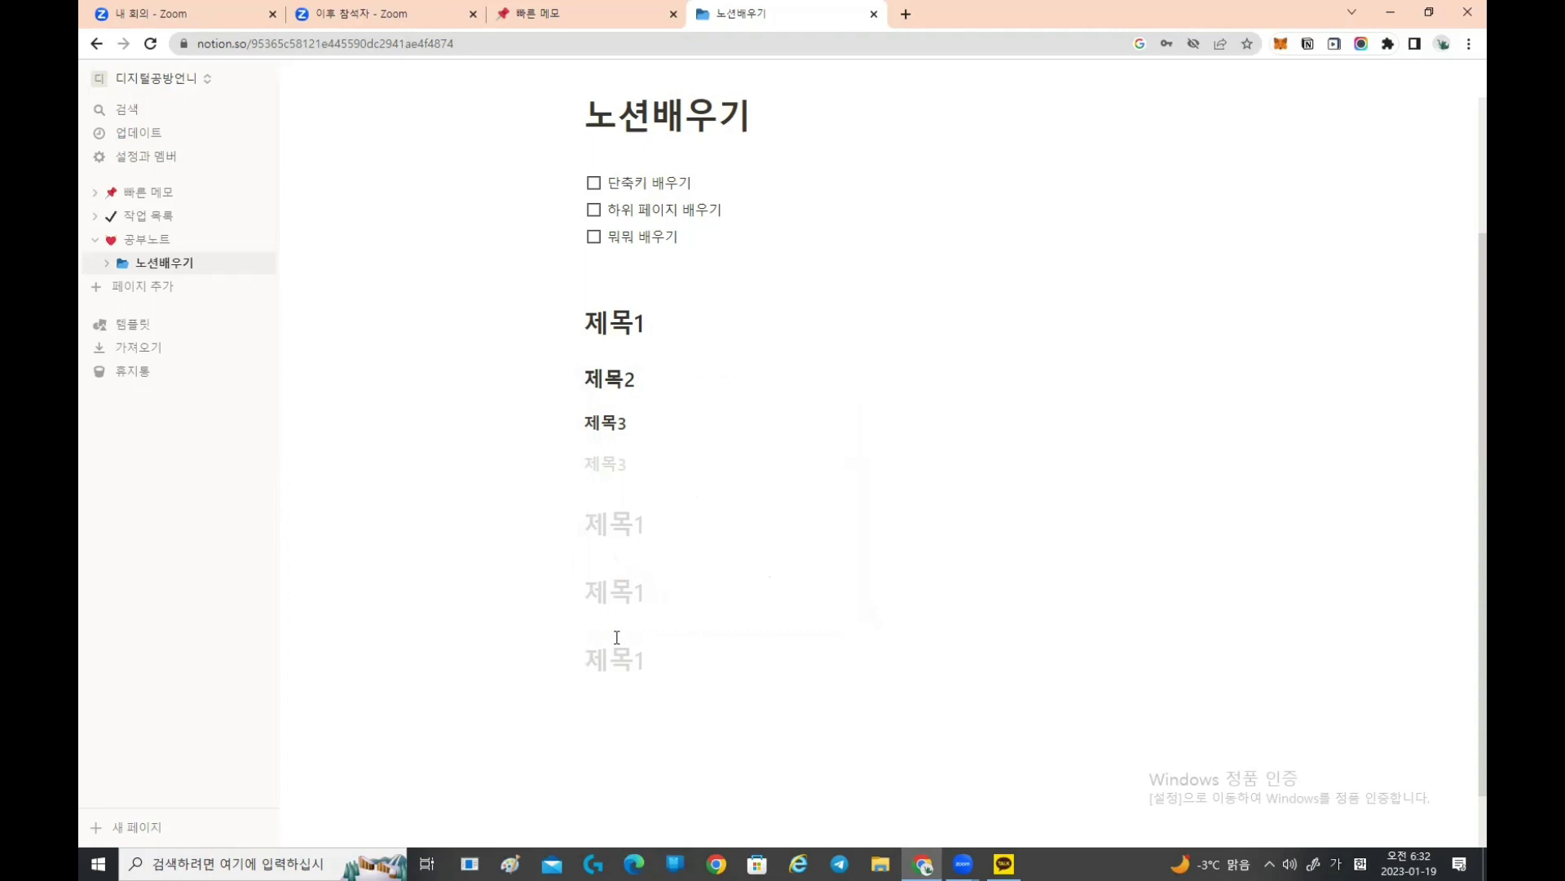
Step: Replace the last two empty 제목1 headings with one new large heading created using the Markdown # notation
key("BackSpace")
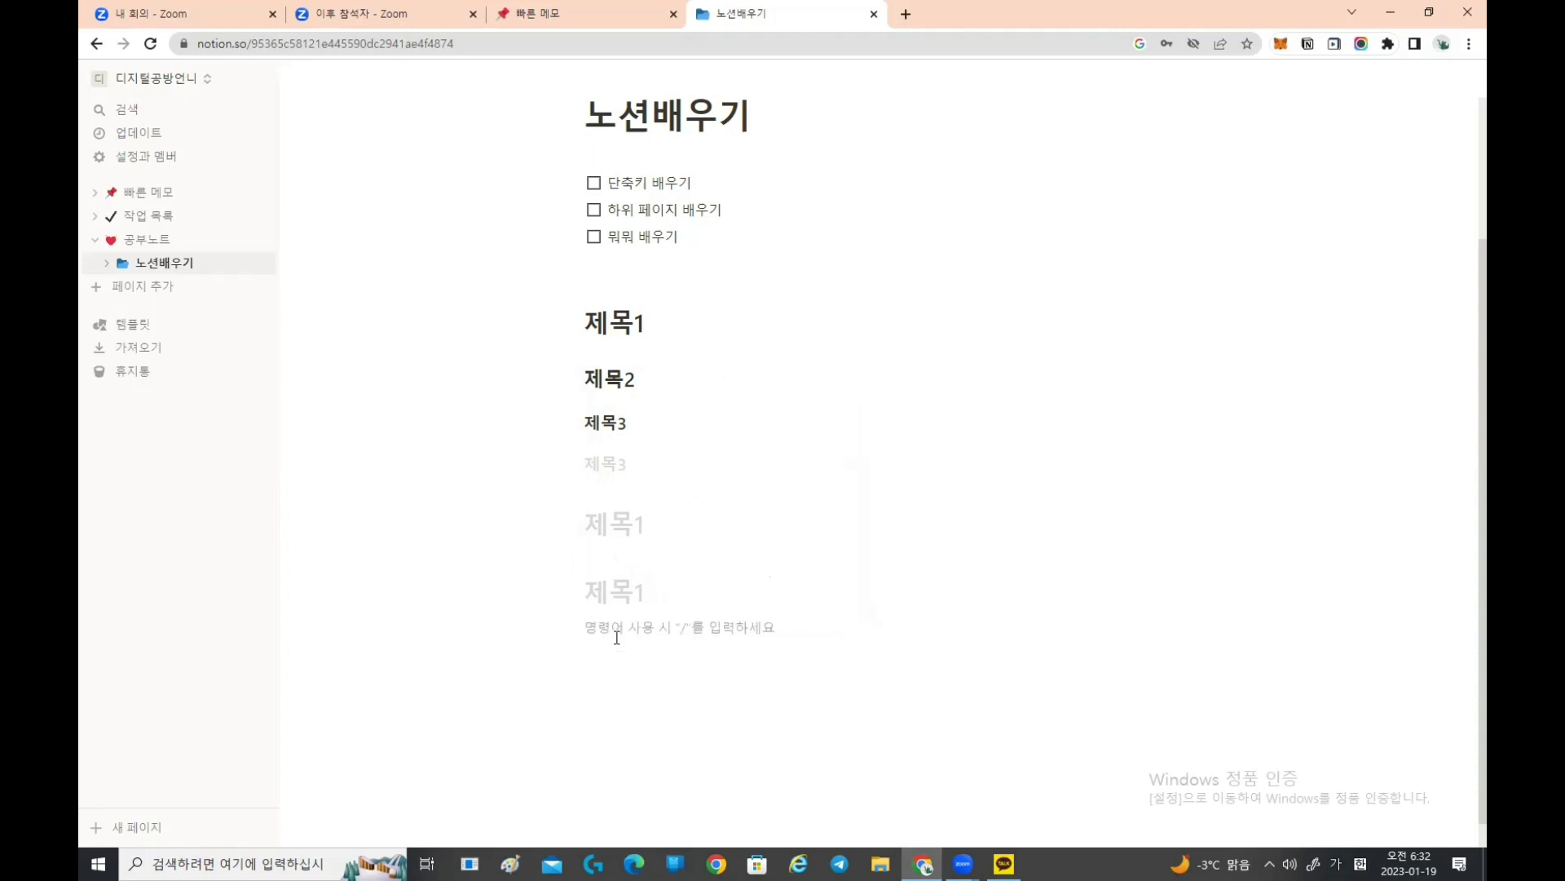
key("BackSpace")
key("Return")
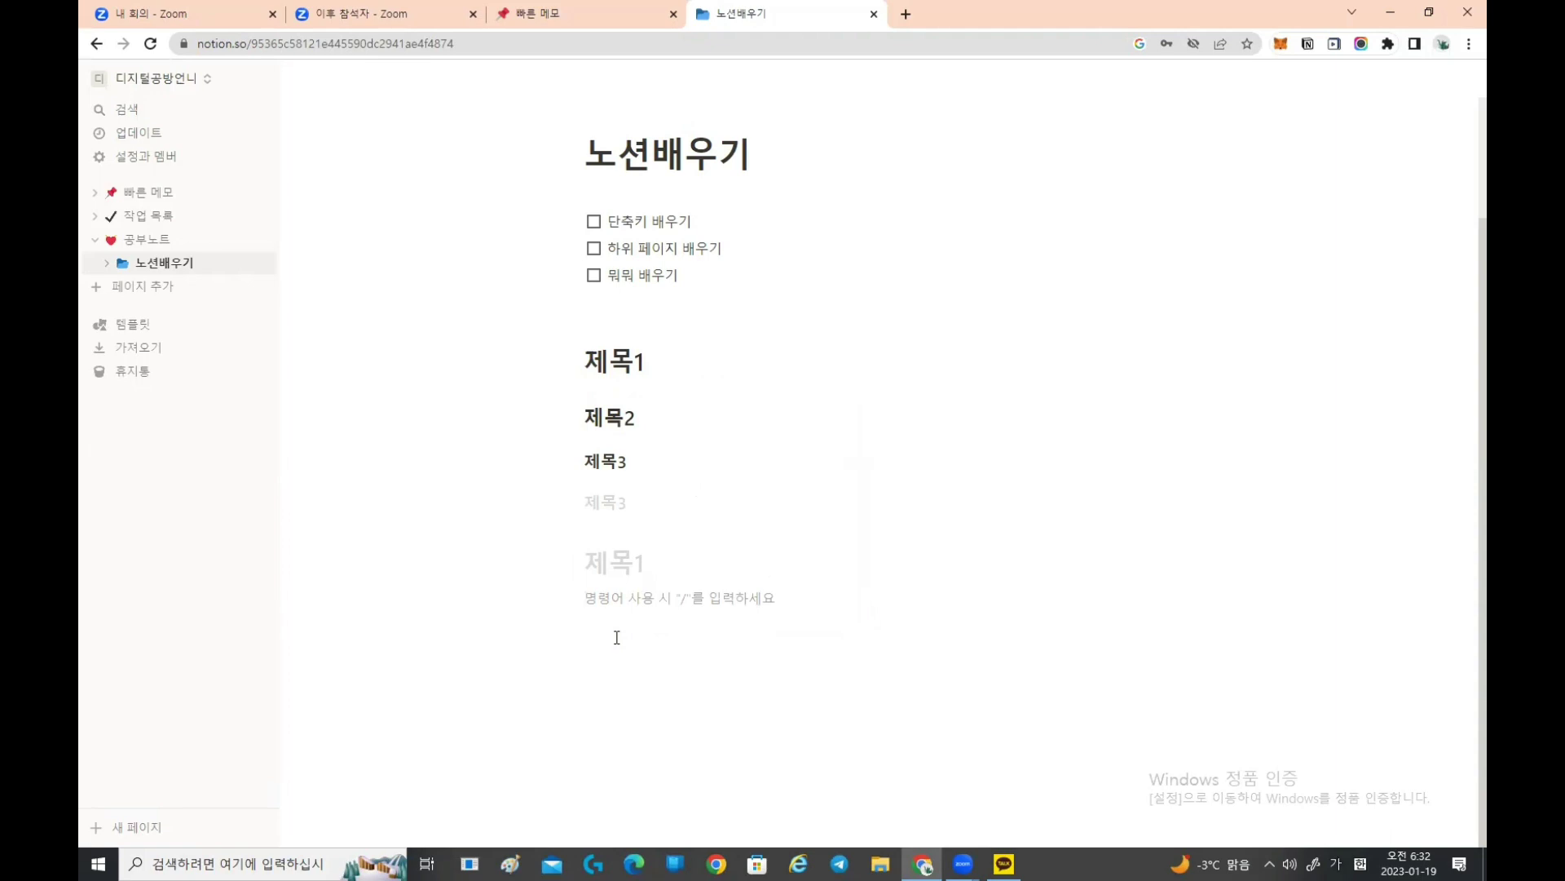
type("#")
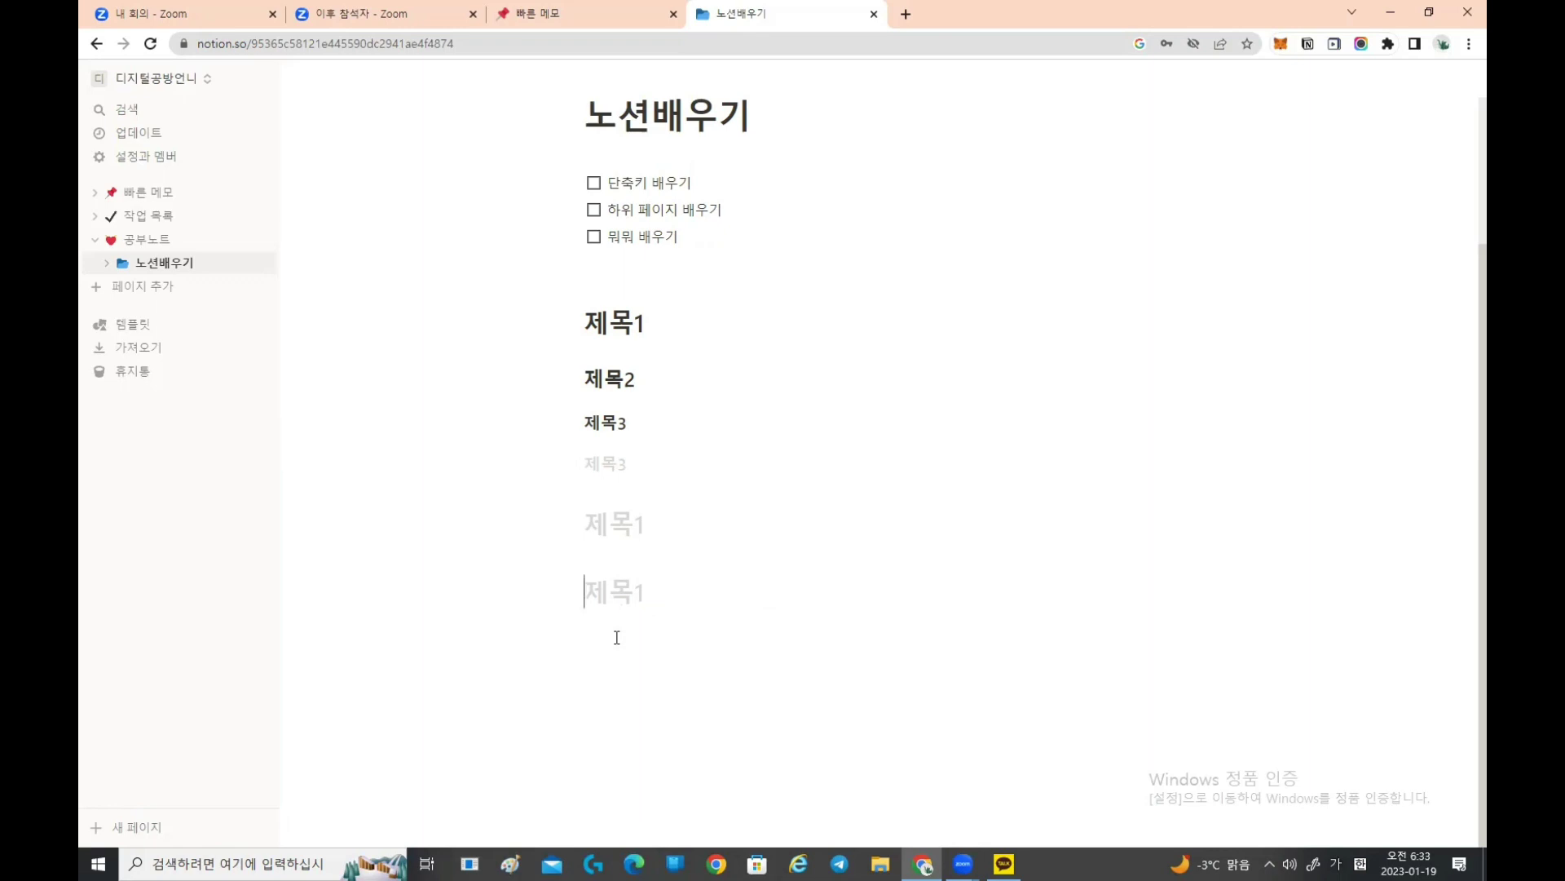
Step: Add an empty medium section heading (제목2) below the last 제목1 heading using the Markdown ## notation
left_click(617, 635)
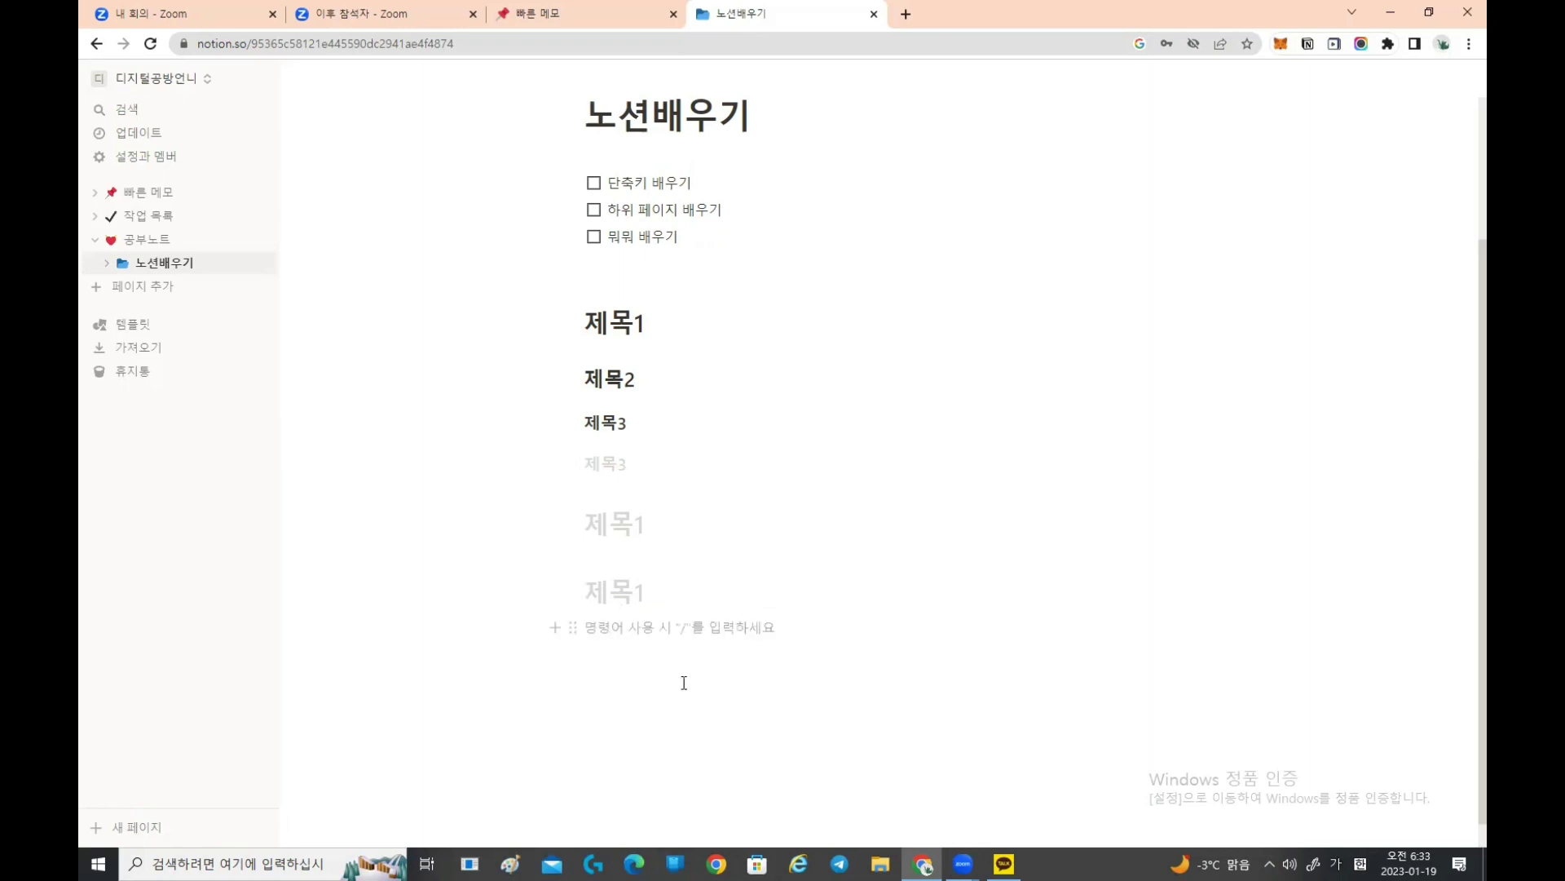
key("Return")
key("Return")
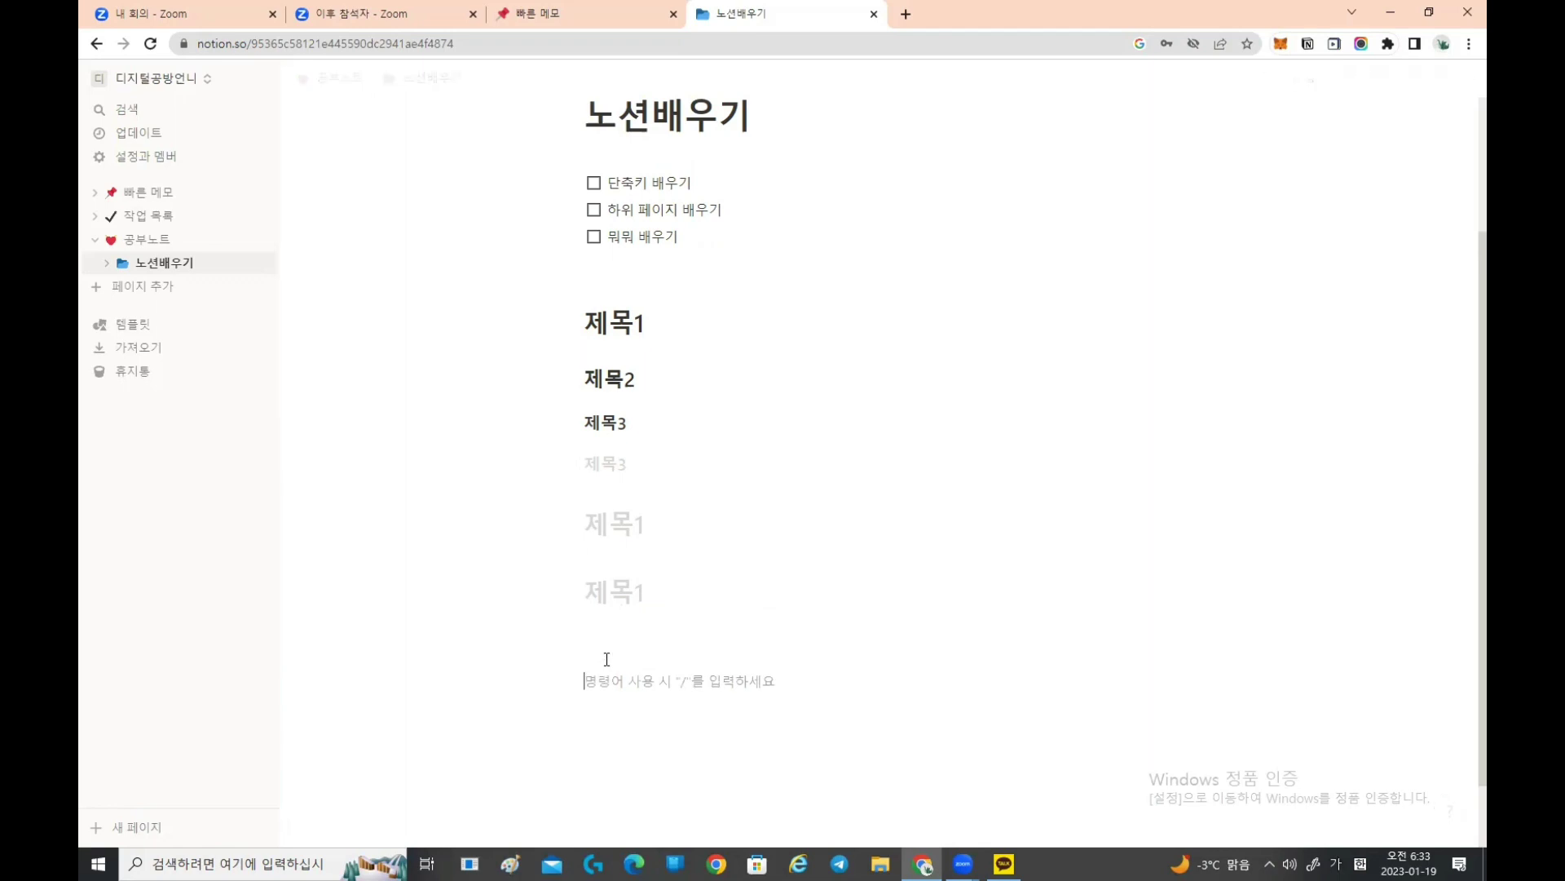
key("BackSpace")
key("BackSpace")
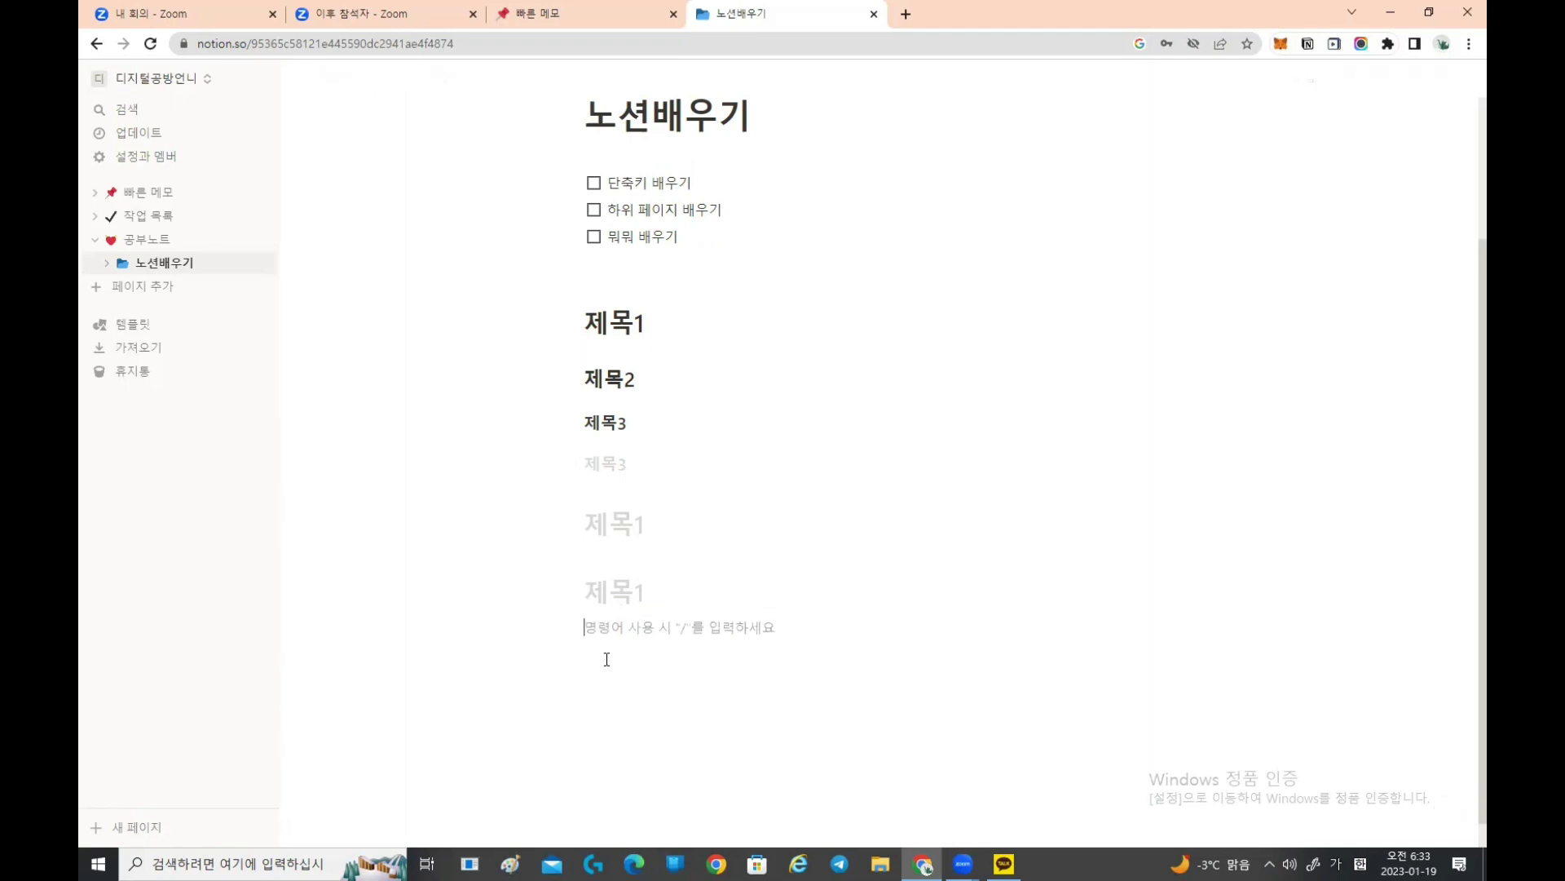
type("##")
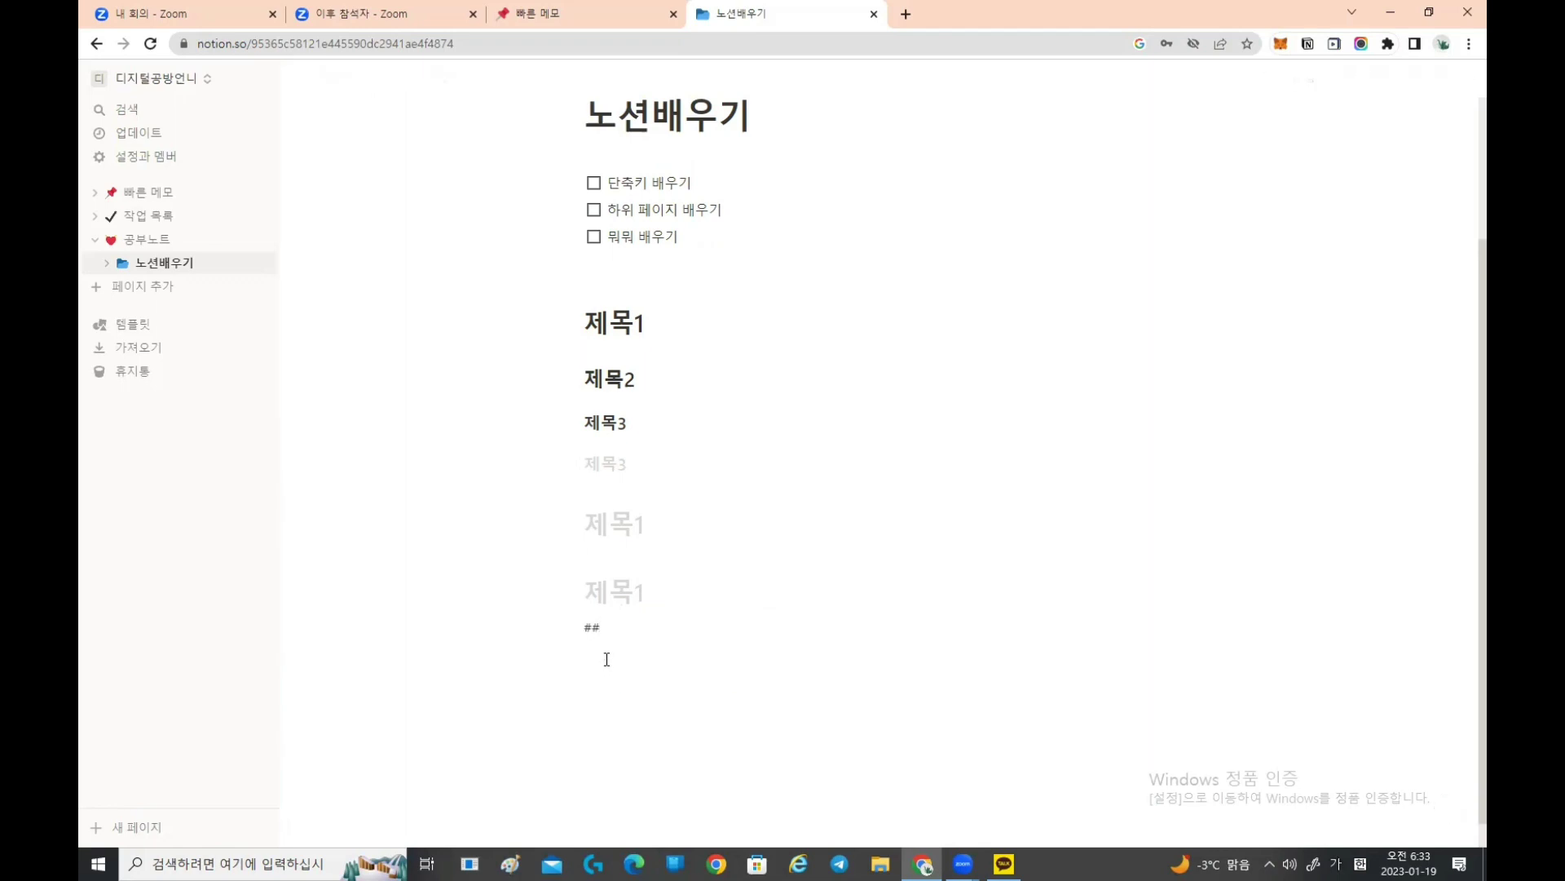
key("space")
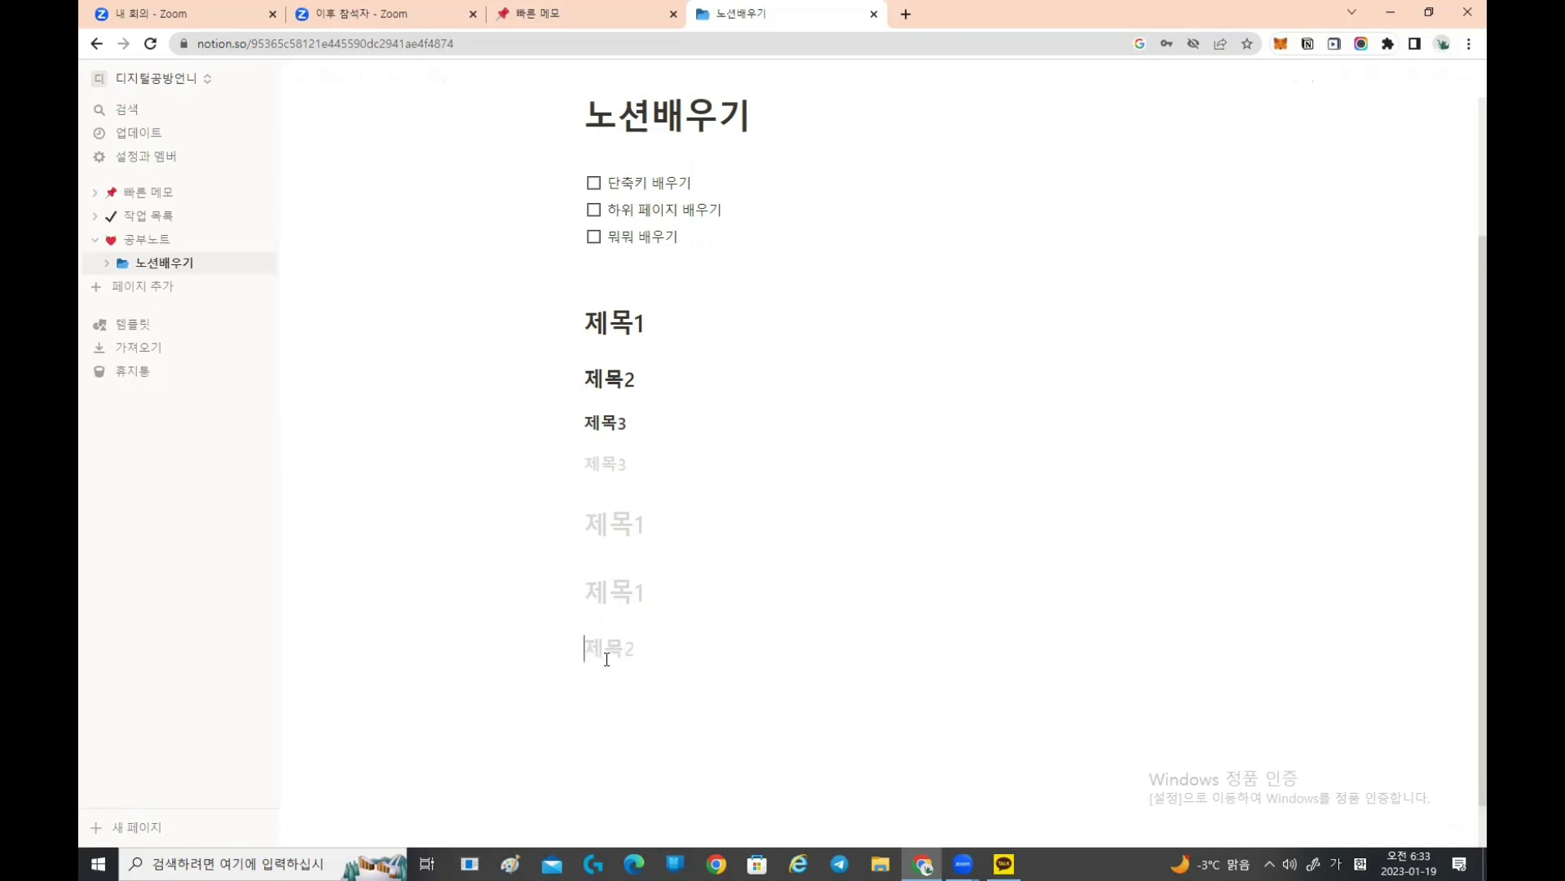
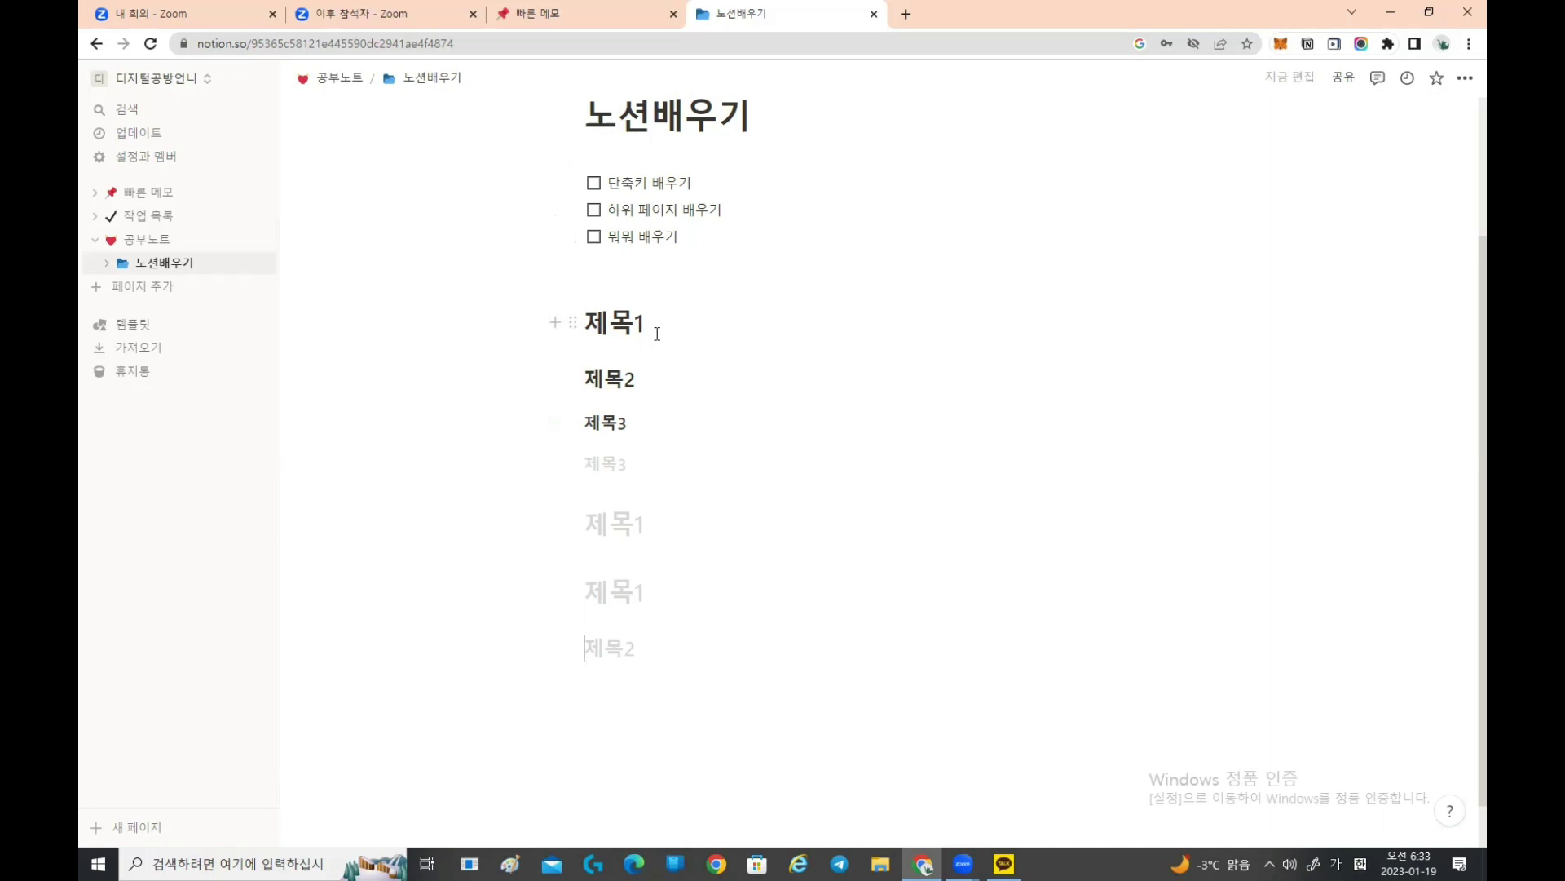
Step: Delete all the section headings below the to-do list, leaving an empty text line in their place
key("BackSpace")
key("BackSpace")
key("BackSpace")
key("BackSpace")
key("BackSpace")
key("BackSpace")
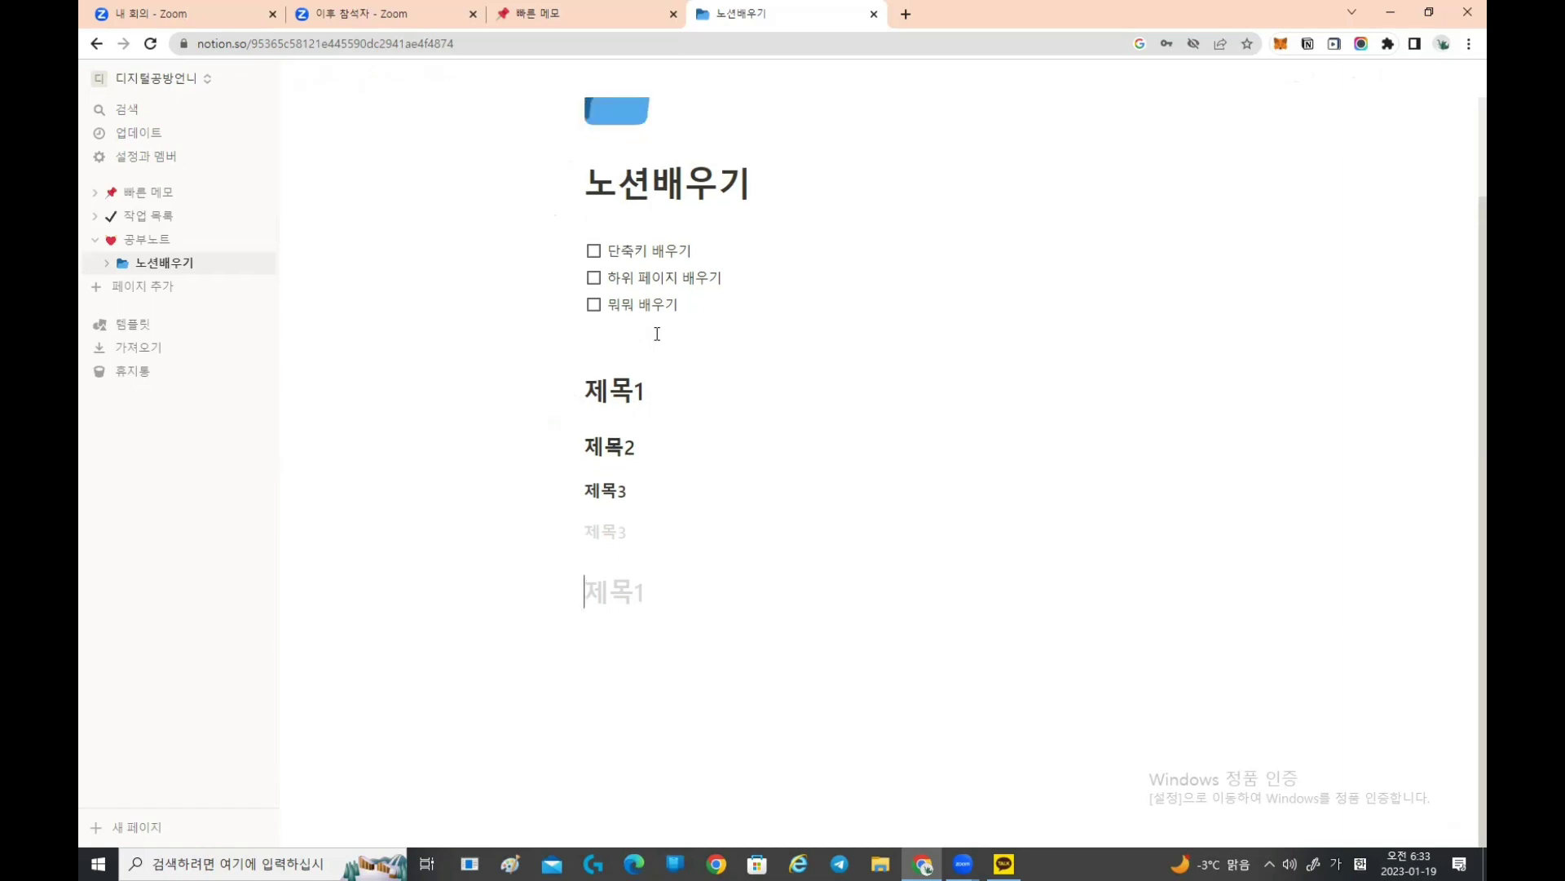
key("BackSpace")
key("BackSpace")
key("BackSpace")
key("BackSpace")
key("BackSpace")
key("BackSpace")
key("BackSpace")
key("BackSpace")
key("BackSpace")
key("BackSpace")
key("BackSpace")
key("BackSpace")
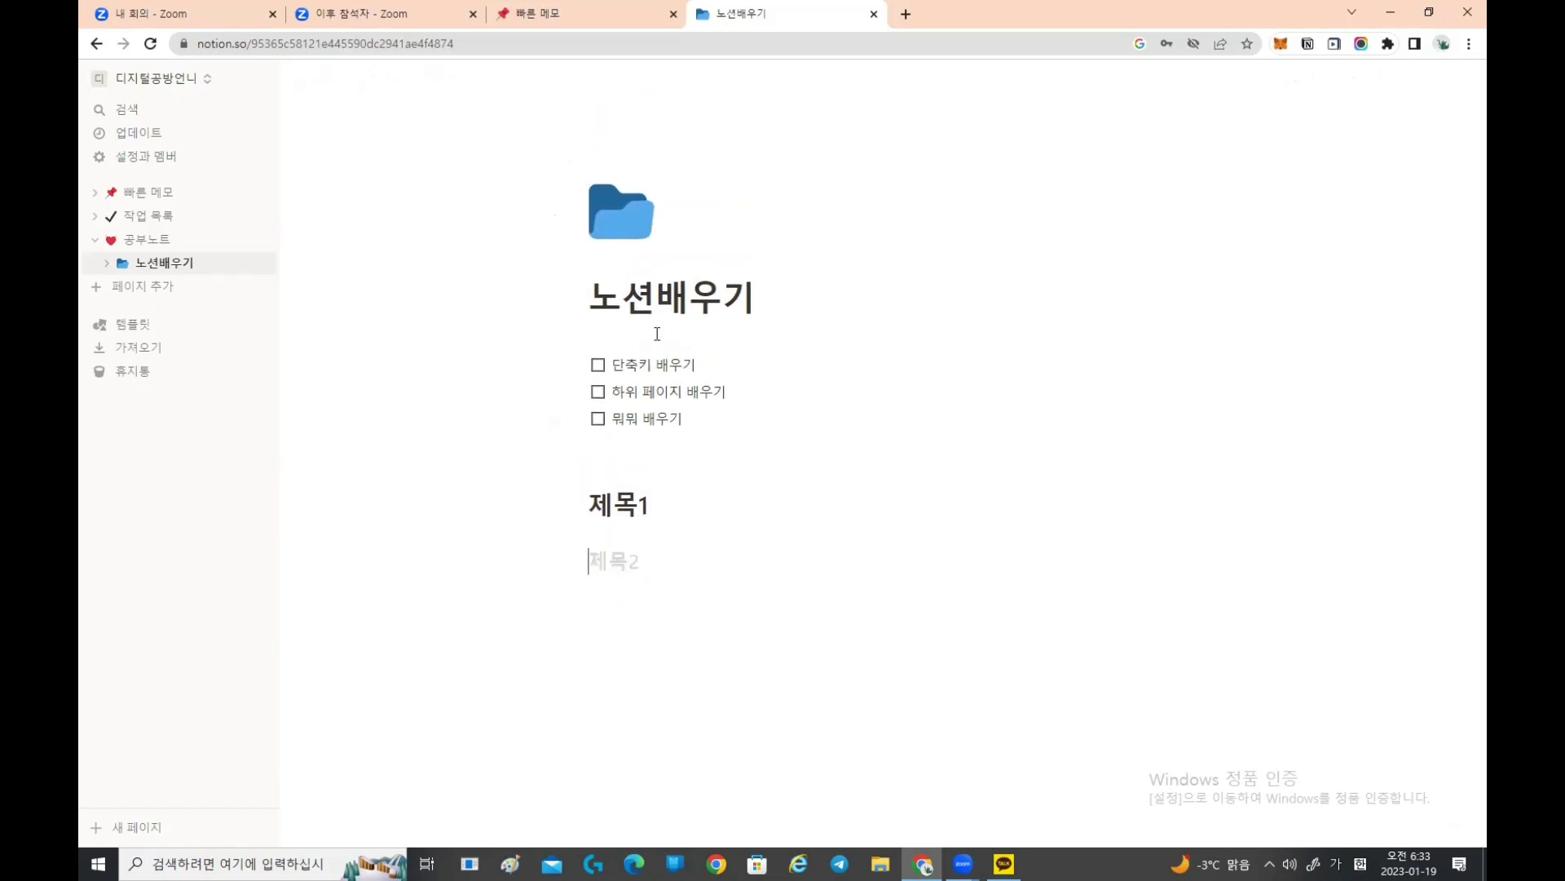
key("BackSpace")
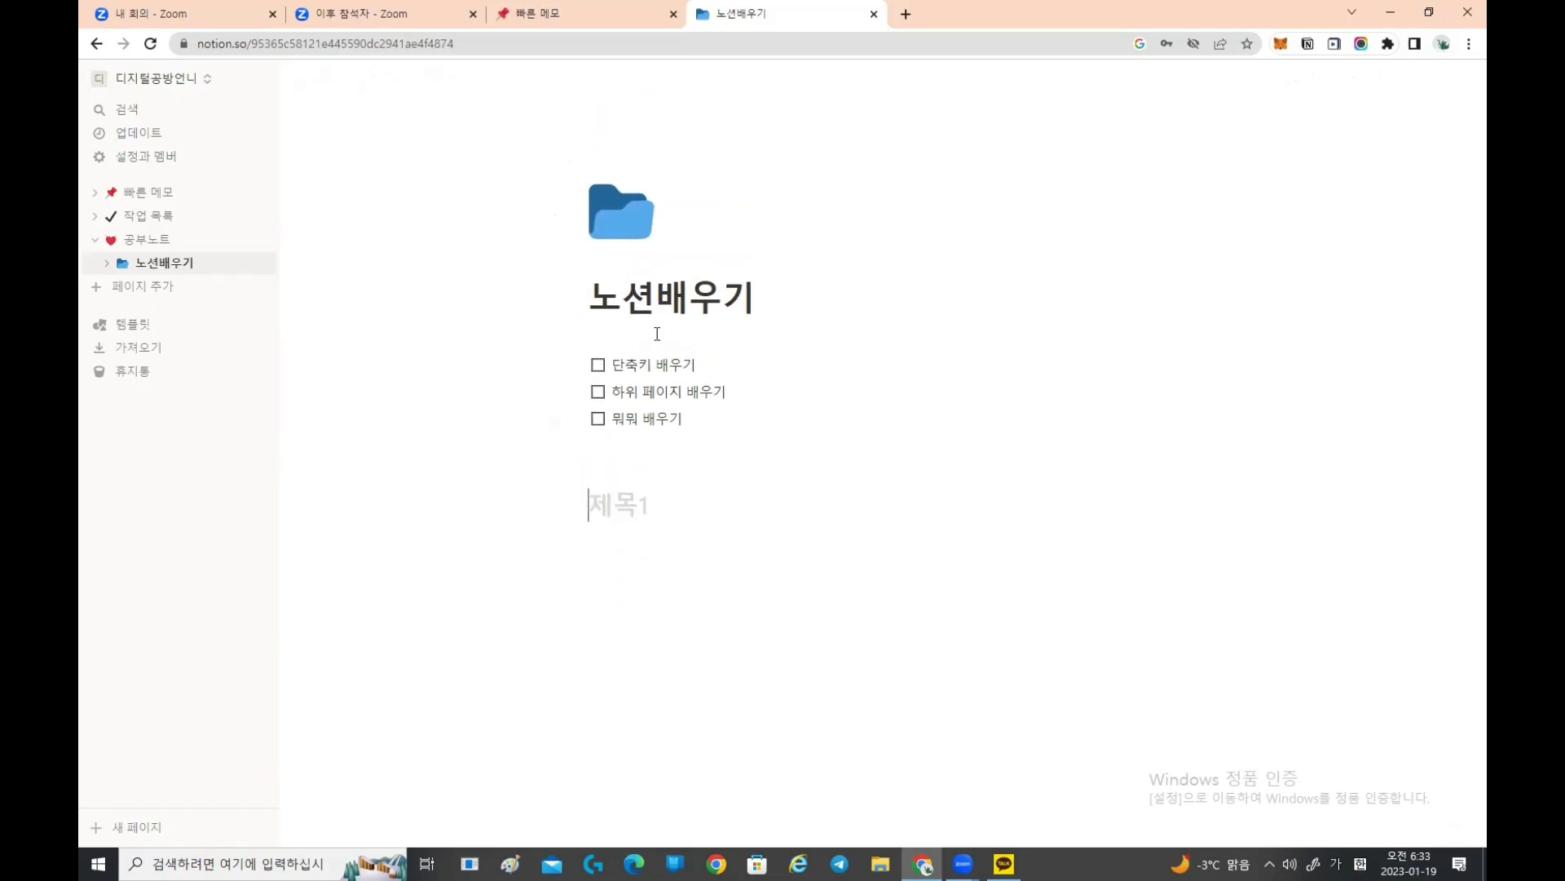
key("BackSpace")
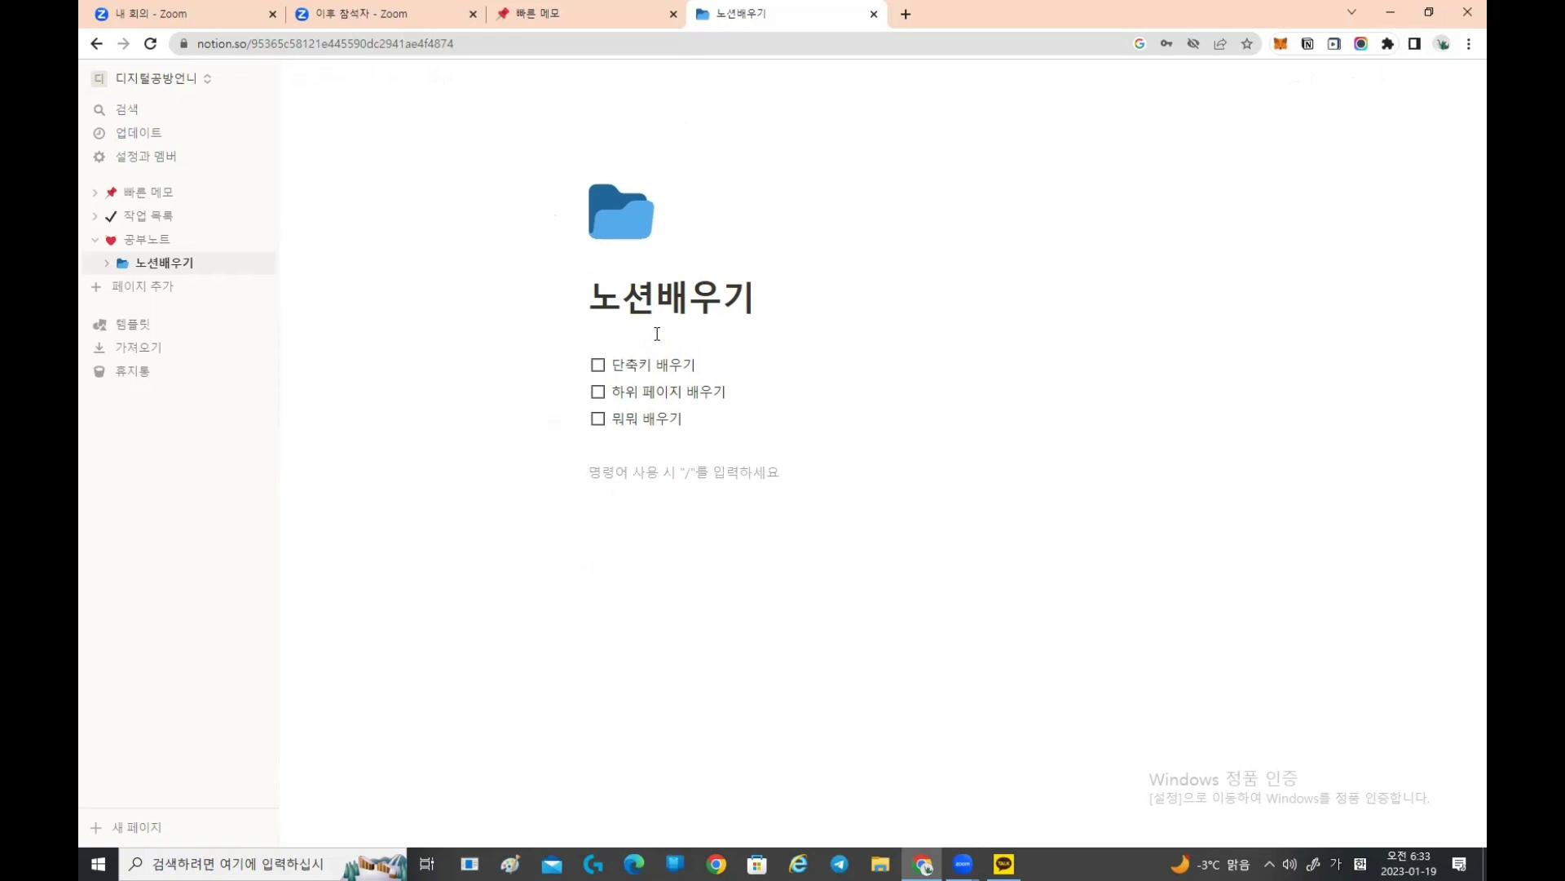
Step: Insert a simple table (표) block on the empty line below the to-do list
type("/")
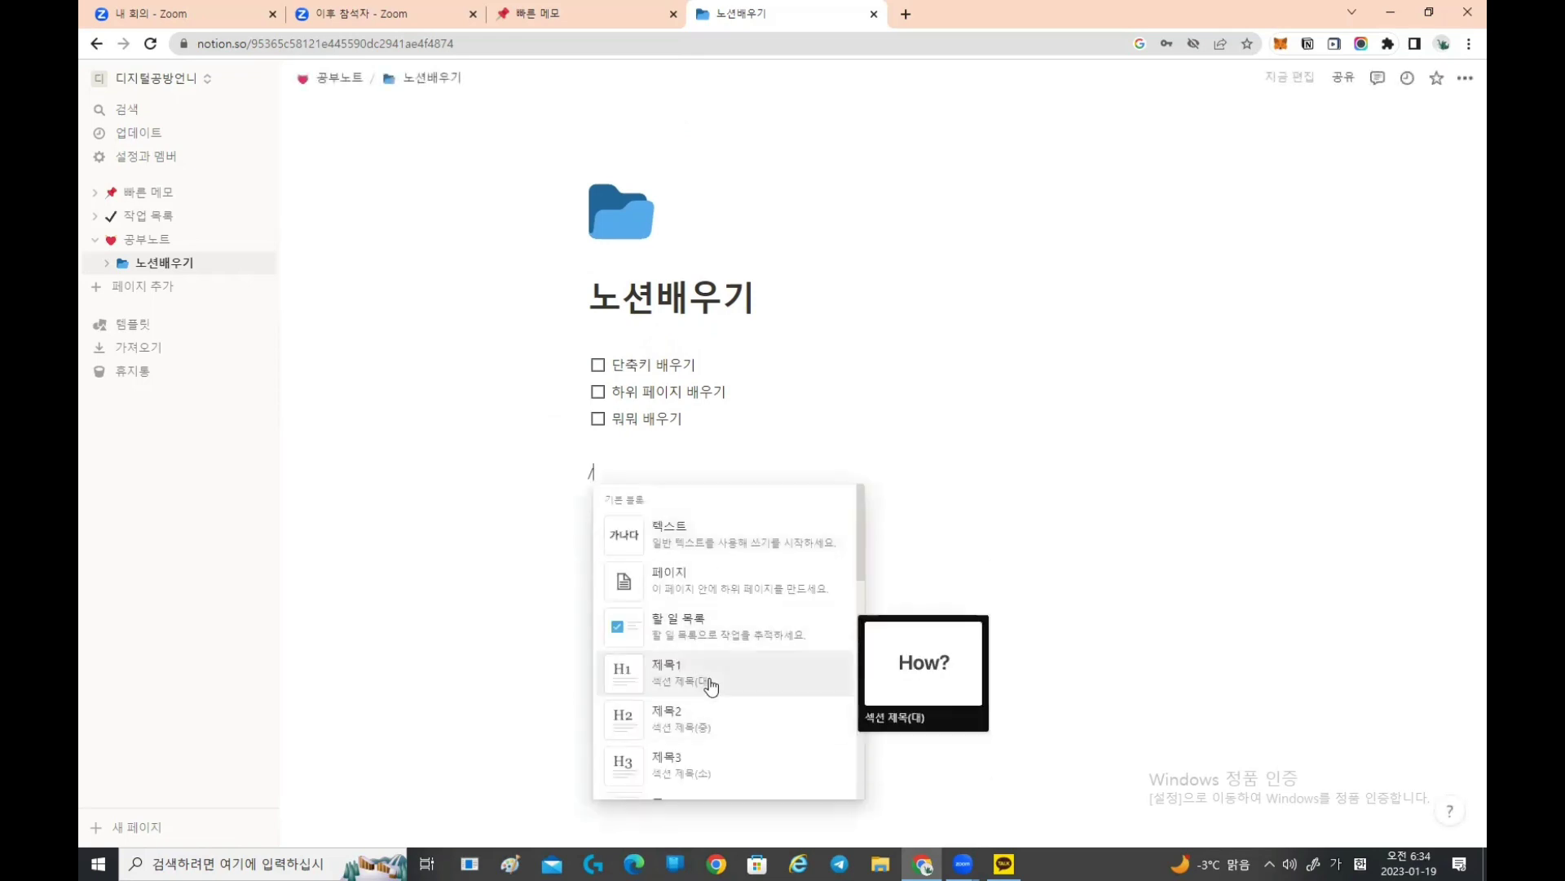
scroll(709, 688, "down", 2)
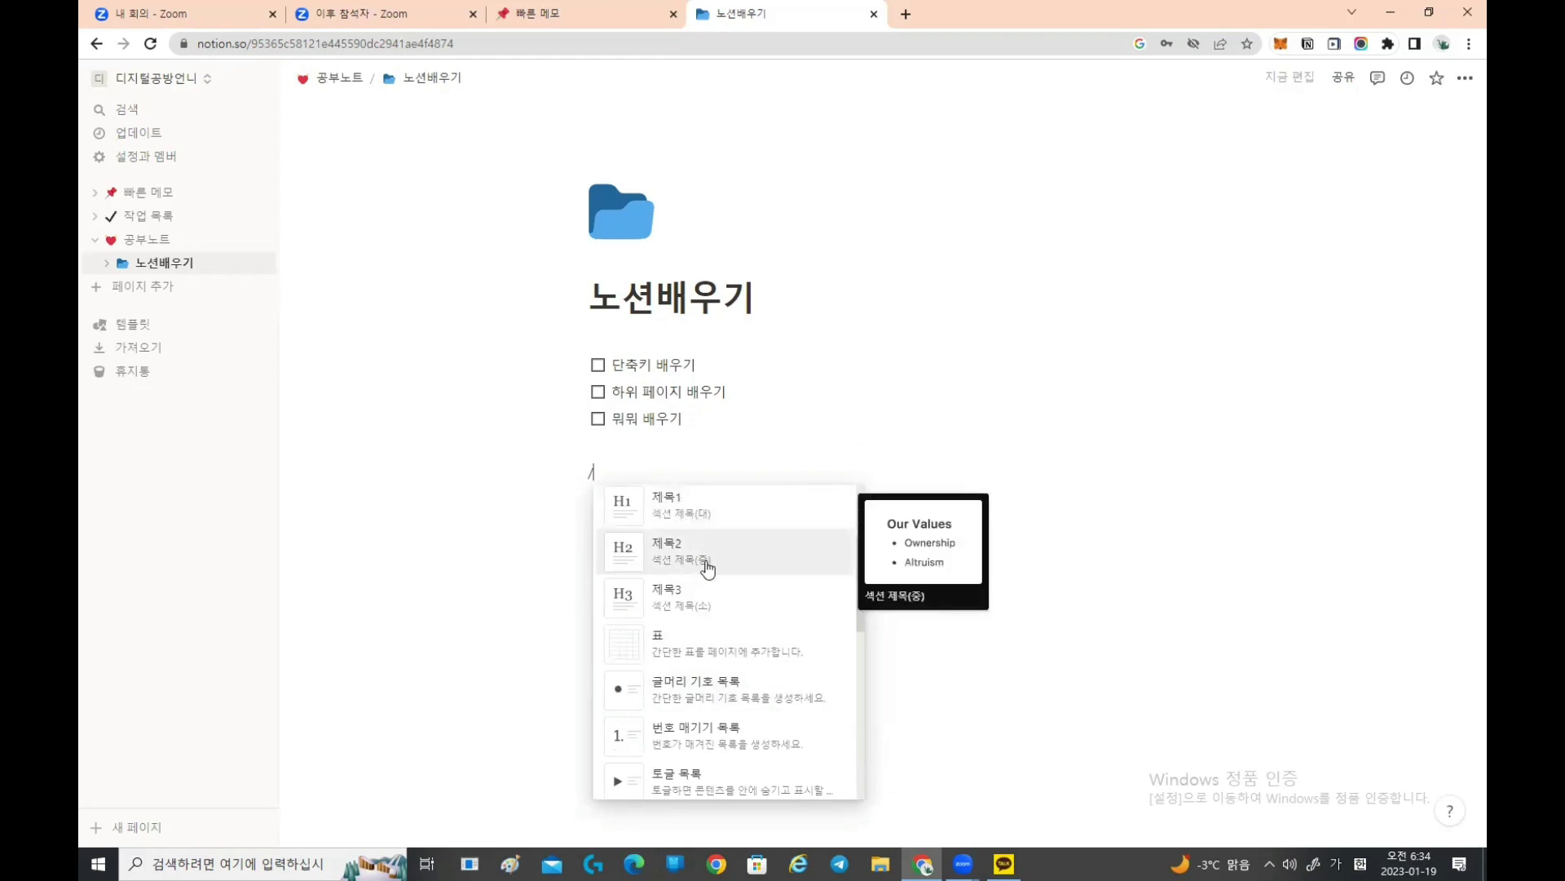
left_click(693, 650)
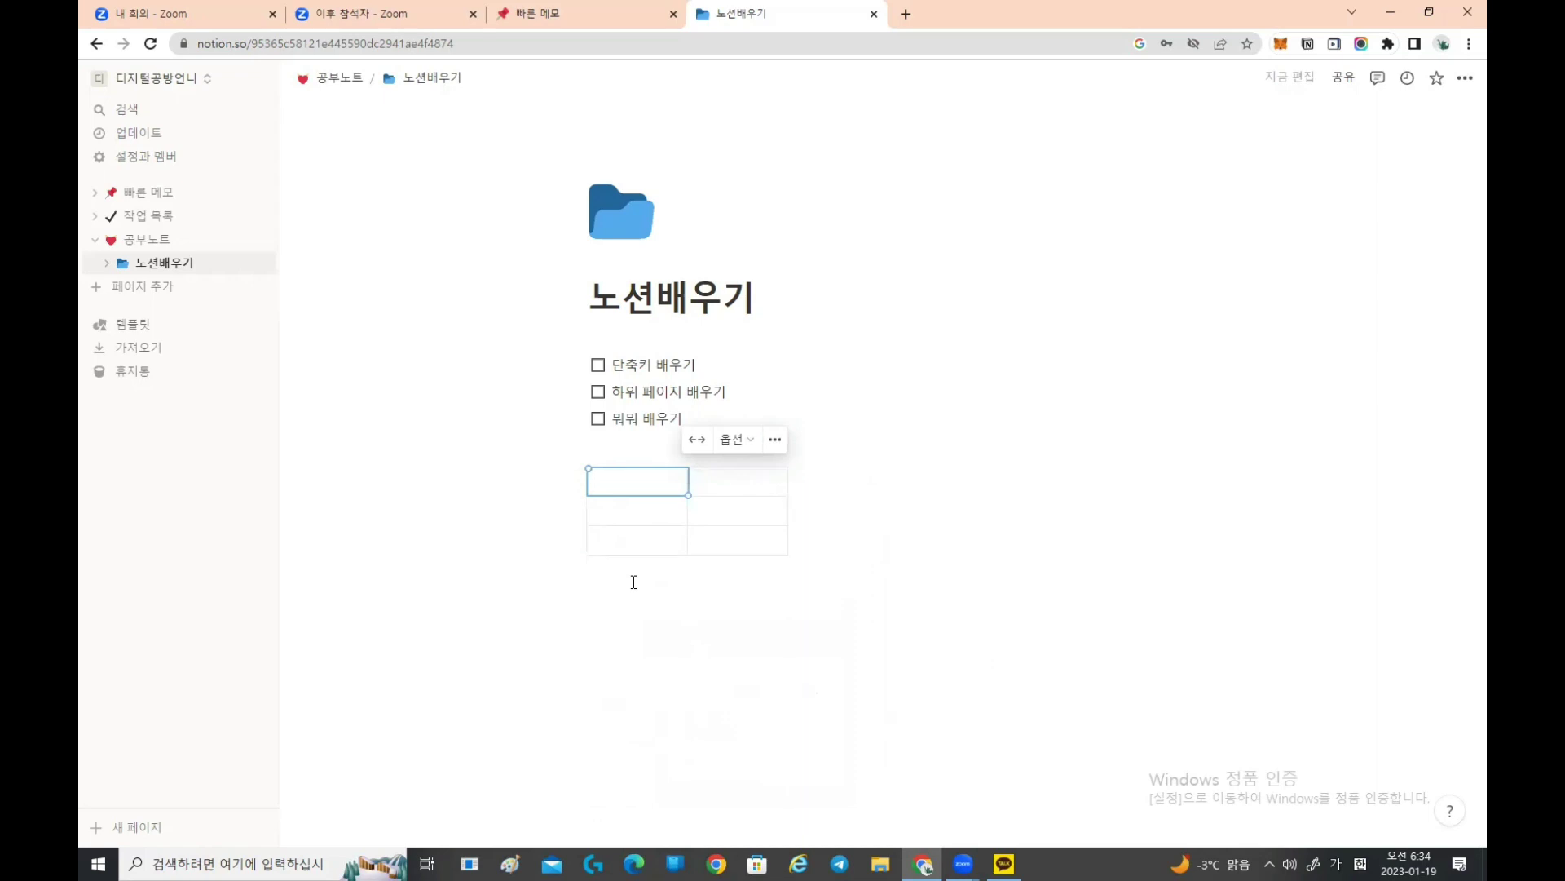
Step: Fill the table's first column with the header 날짜 and the entries 1/19 and 1/20
type("날짜")
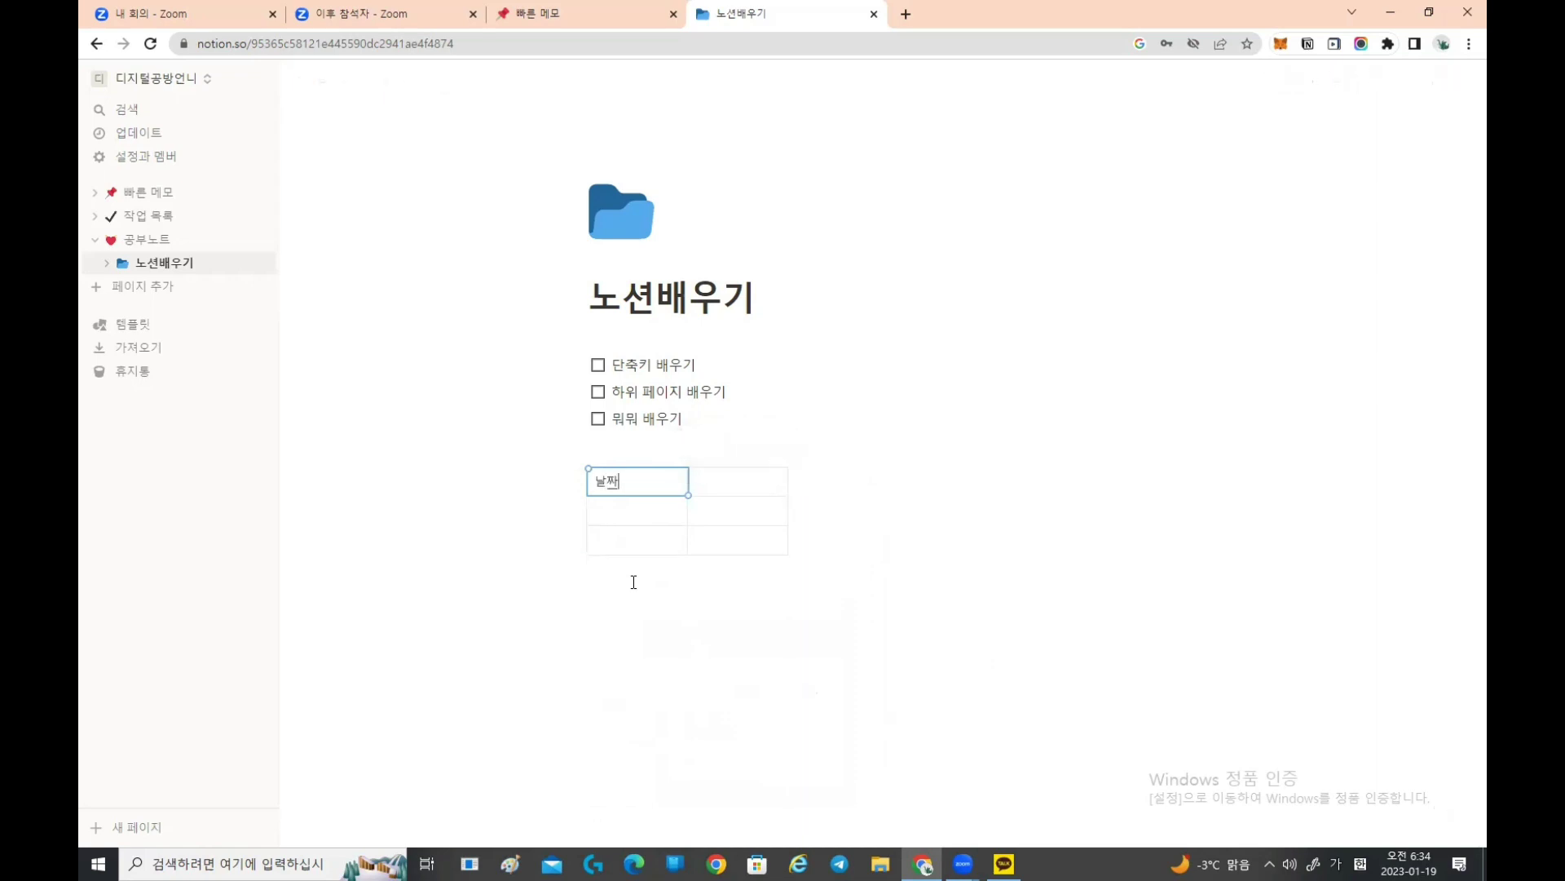
key("Return")
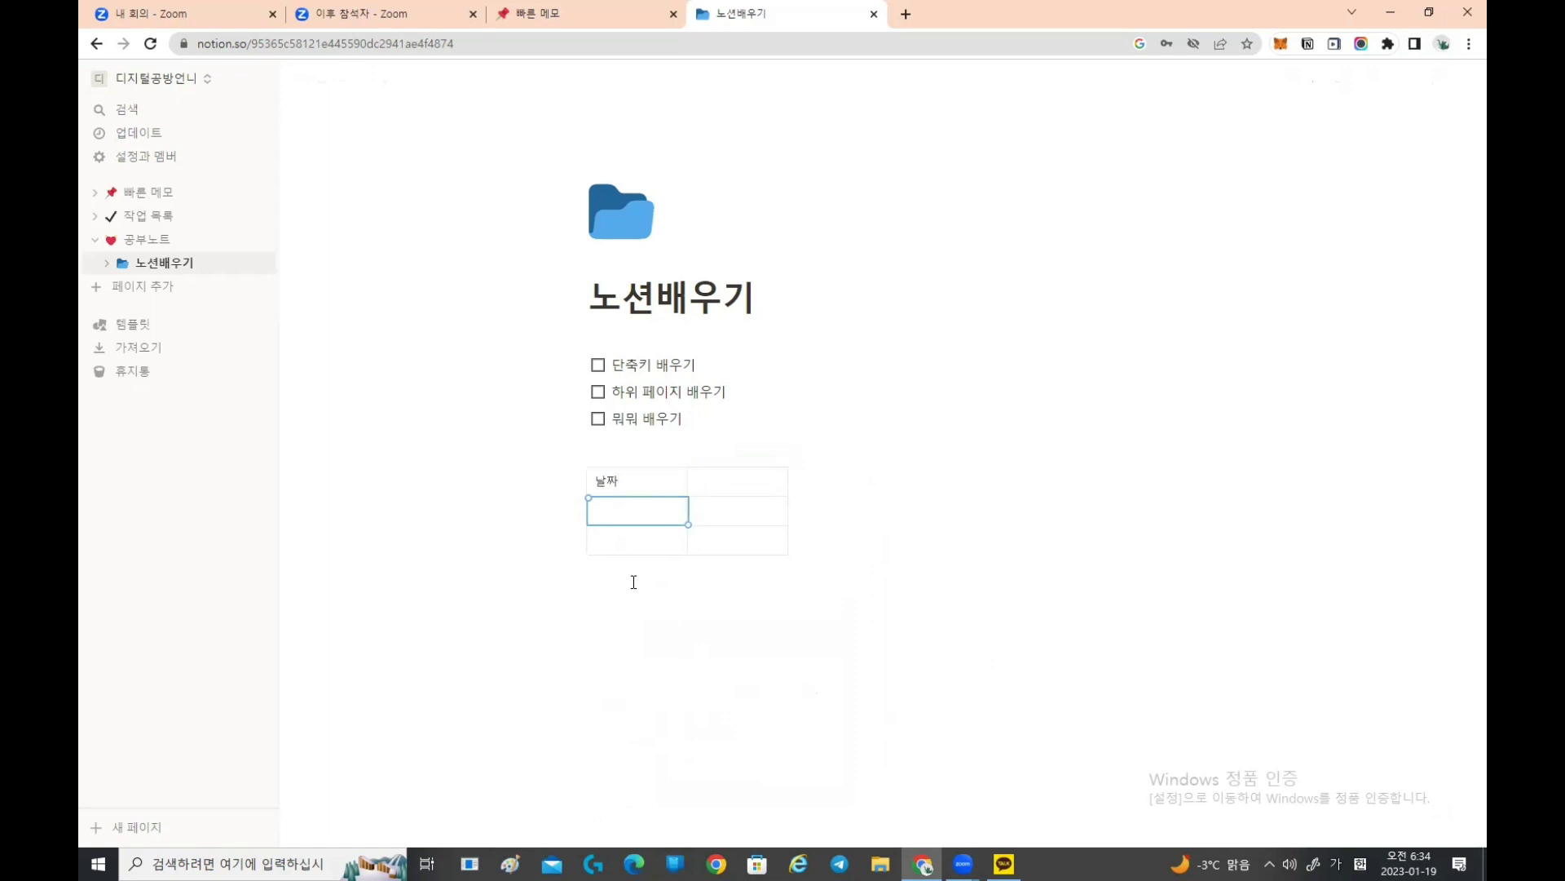
type("1/19")
key("Return")
type("1/20")
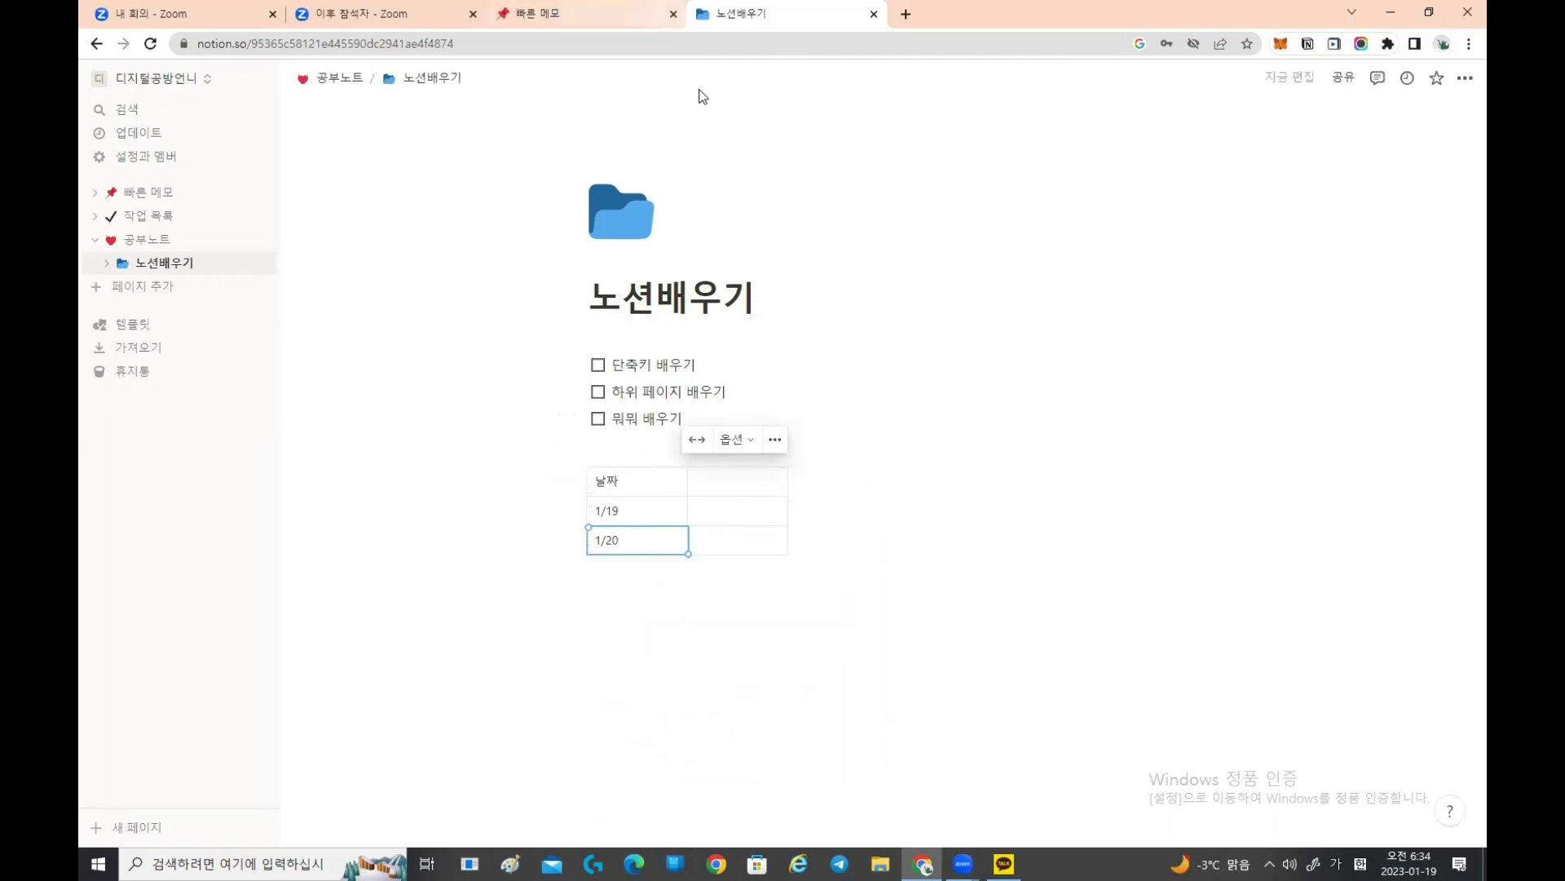
Step: Add five empty columns to the right of the table's existing two columns
left_click(711, 484)
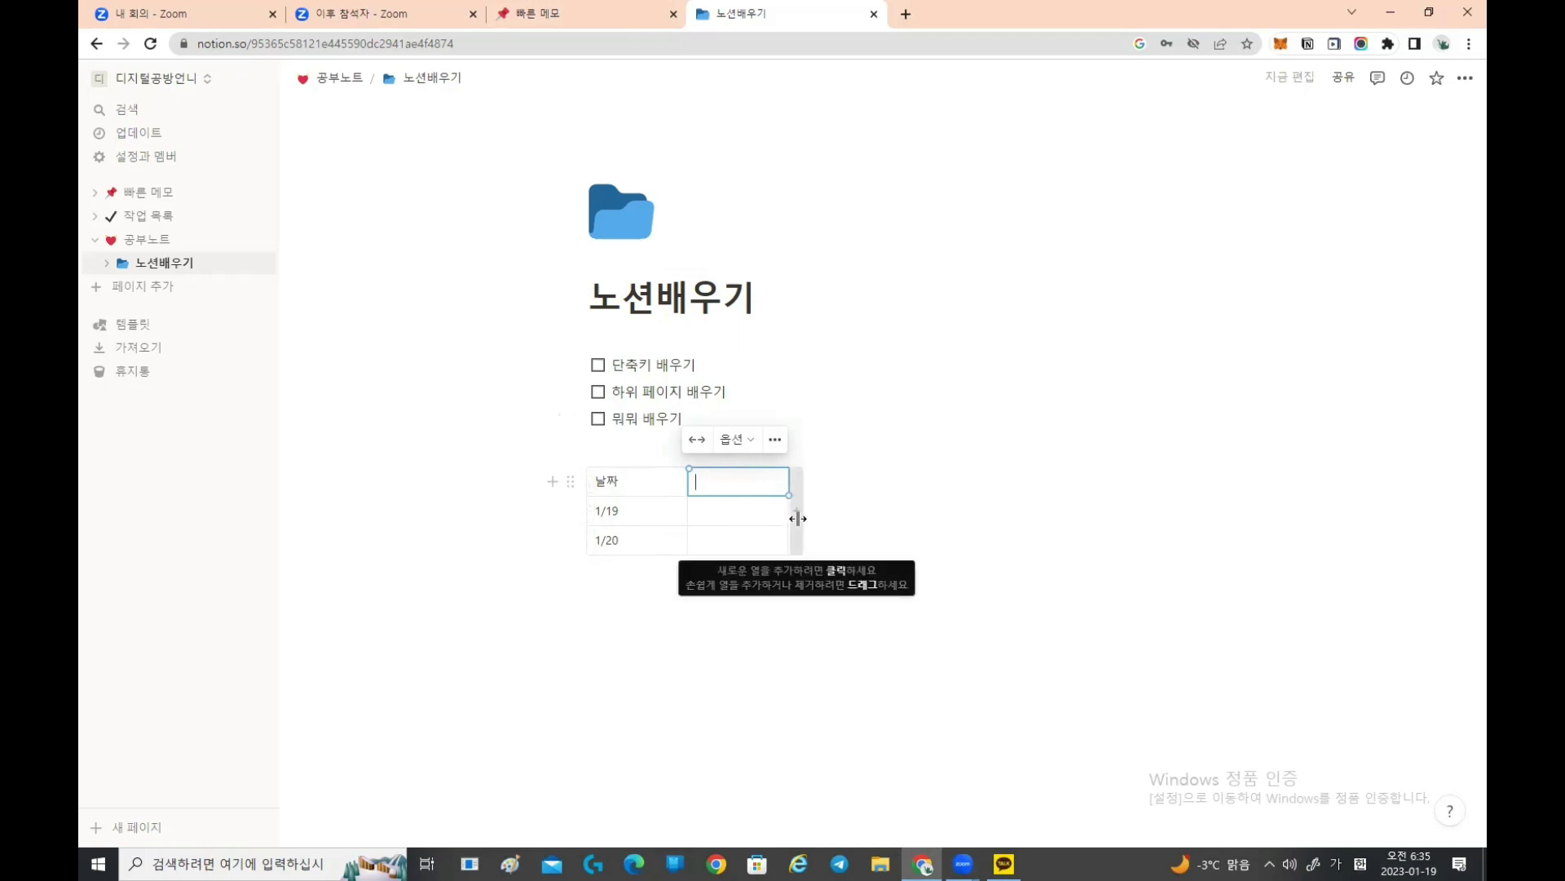
left_click_drag(798, 509, 798, 510)
left_click_drag(897, 507, 900, 503)
left_click_drag(1002, 499, 1002, 498)
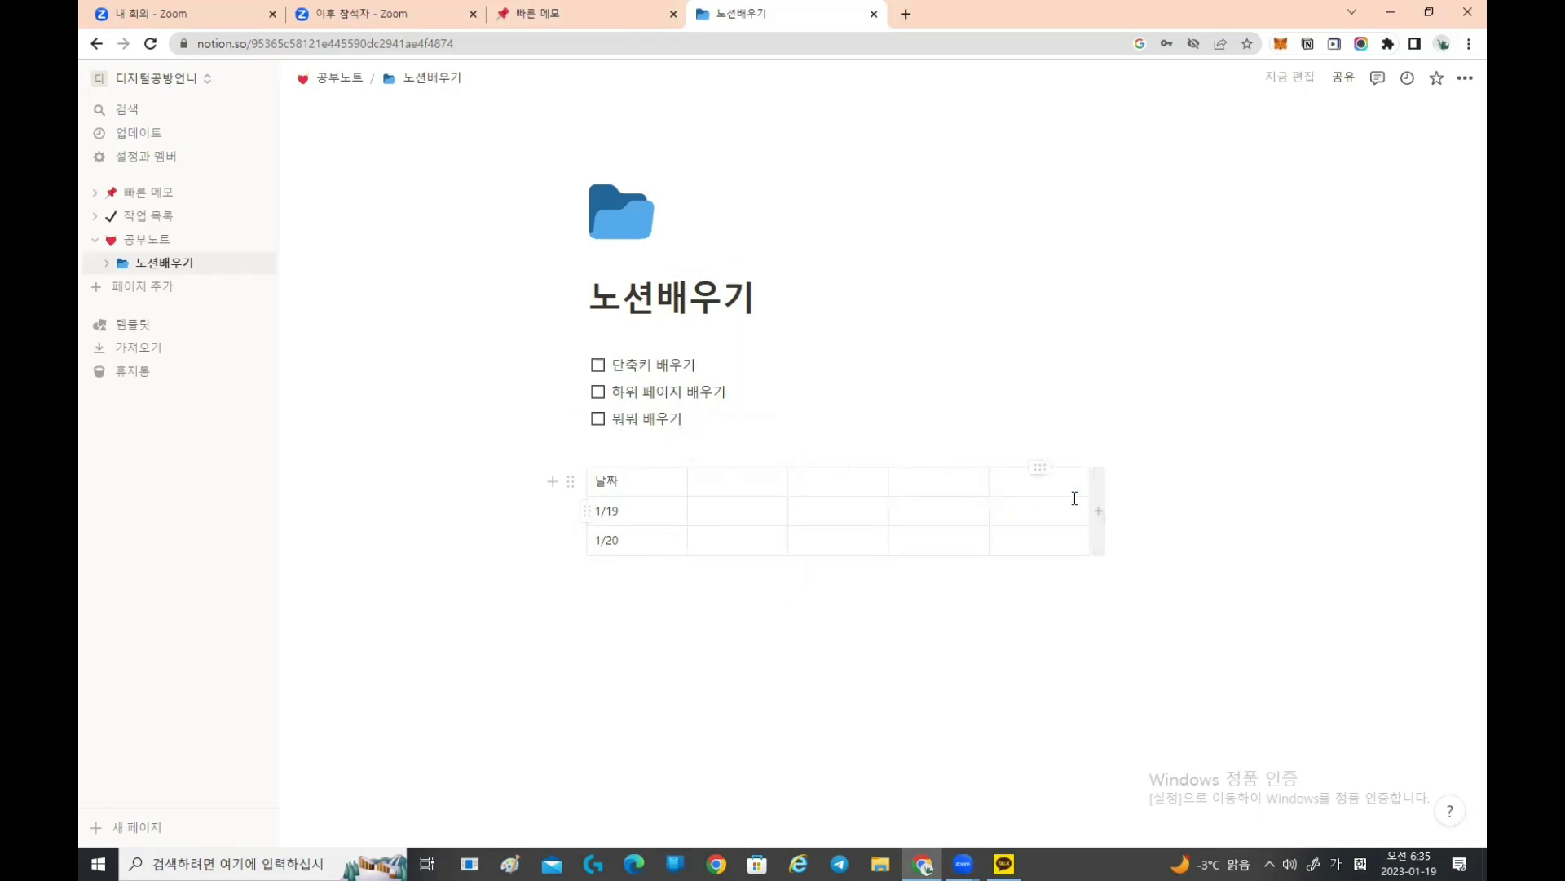
left_click(1101, 500)
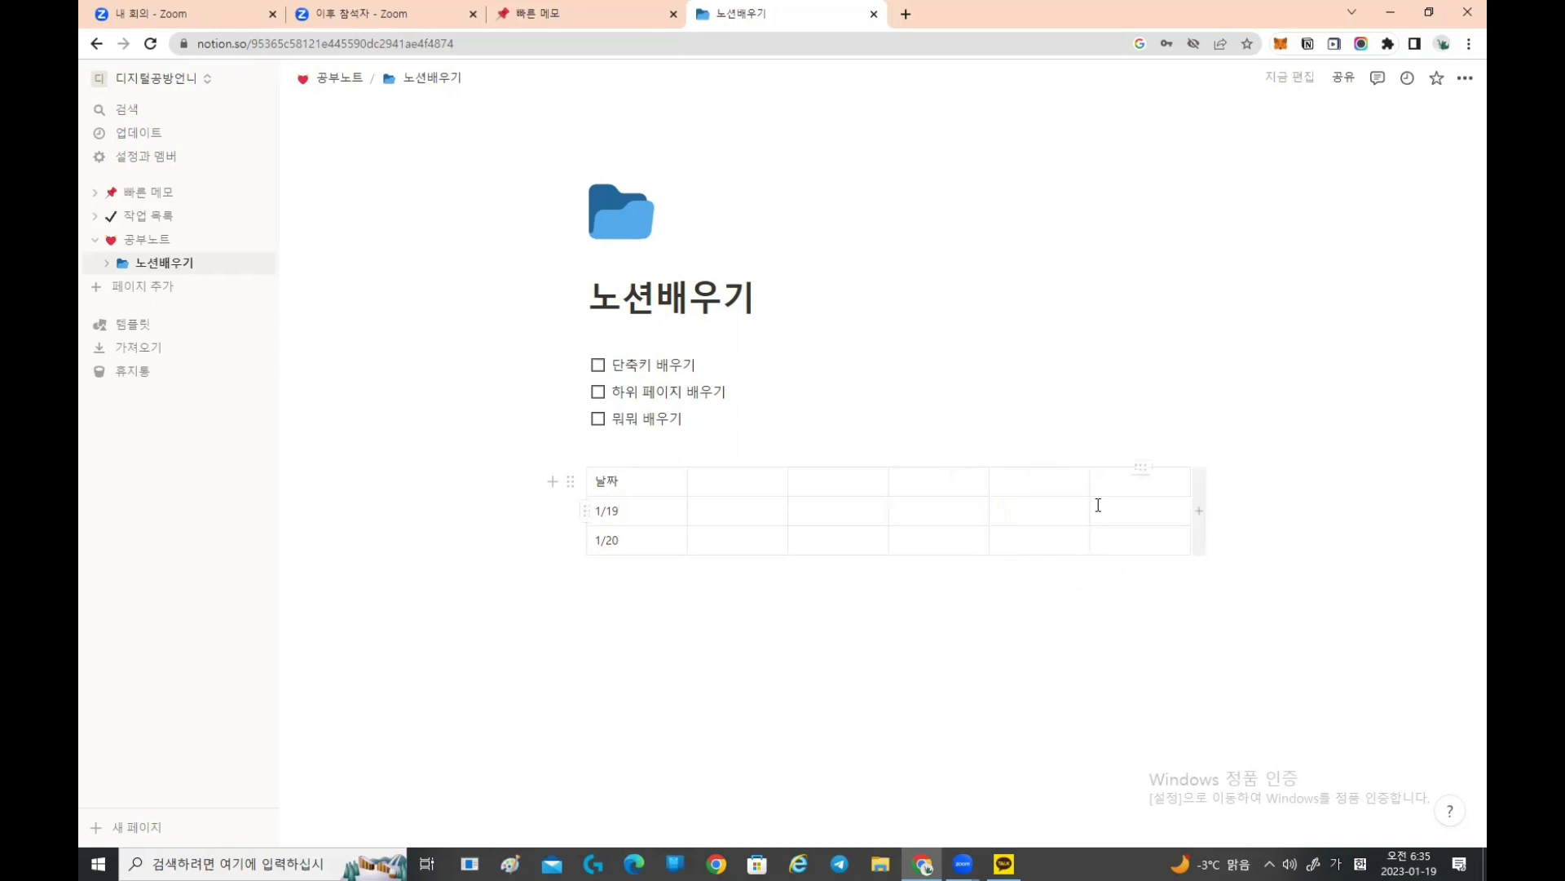
left_click(1201, 498)
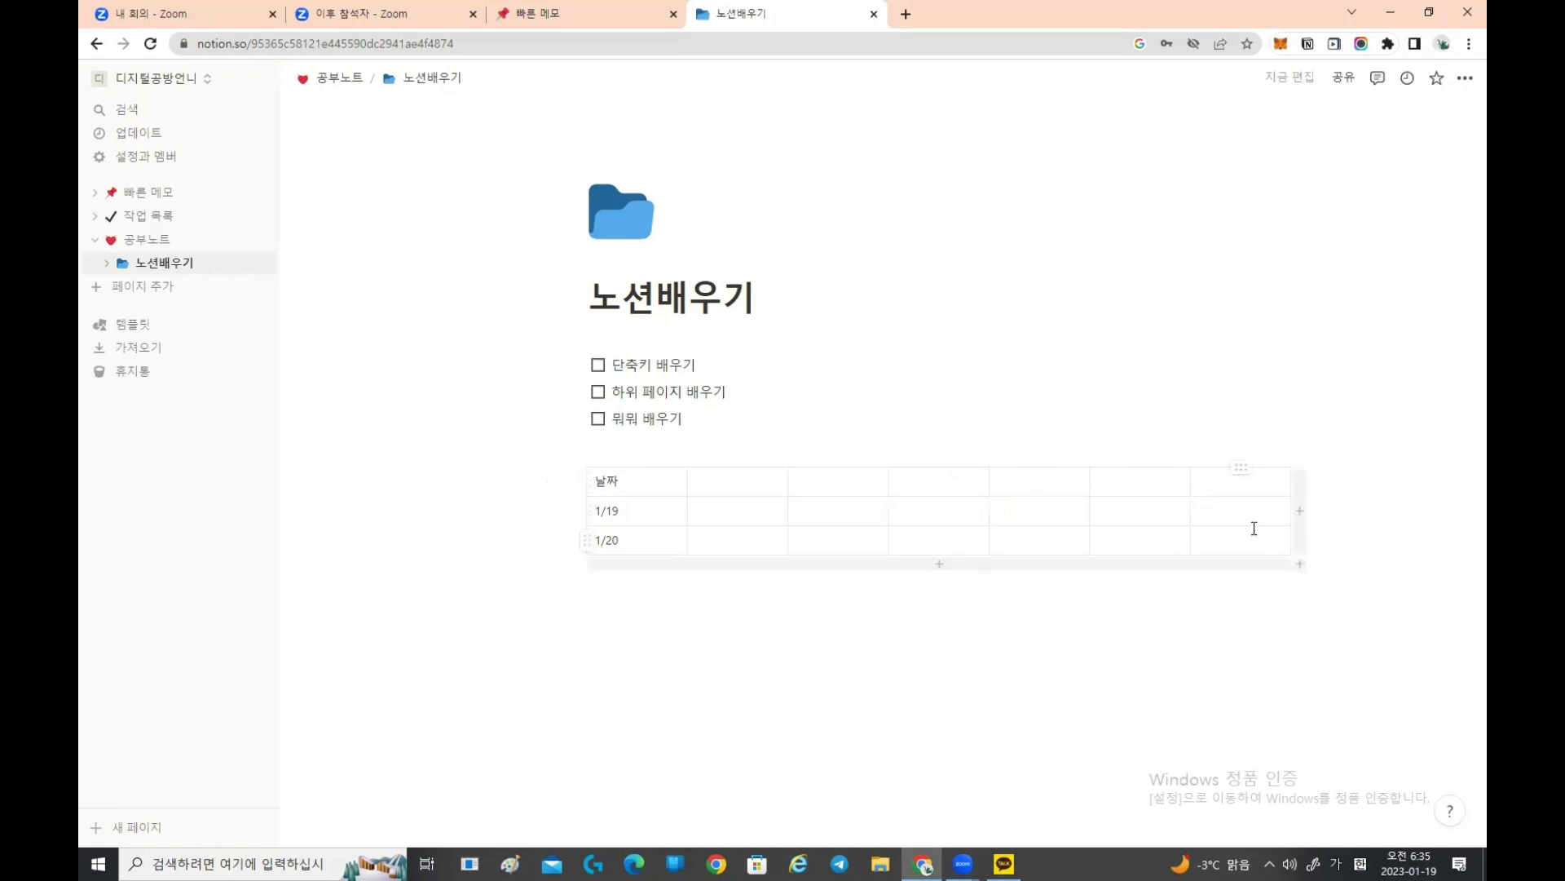
Step: Delete the last empty column of the table
left_click(1244, 468)
left_click(1244, 468)
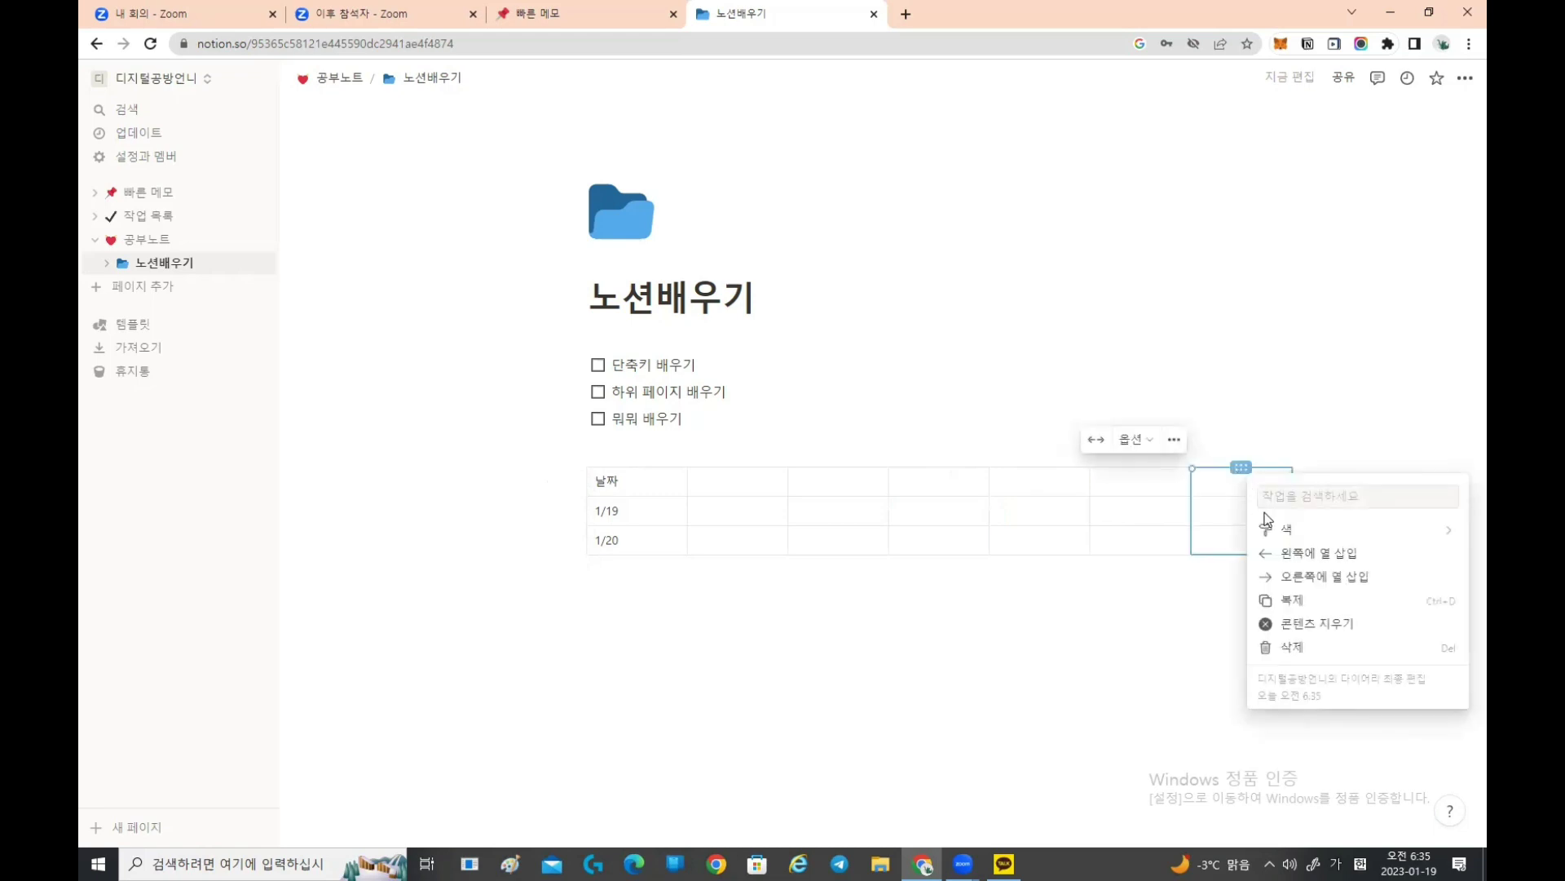
left_click(1296, 646)
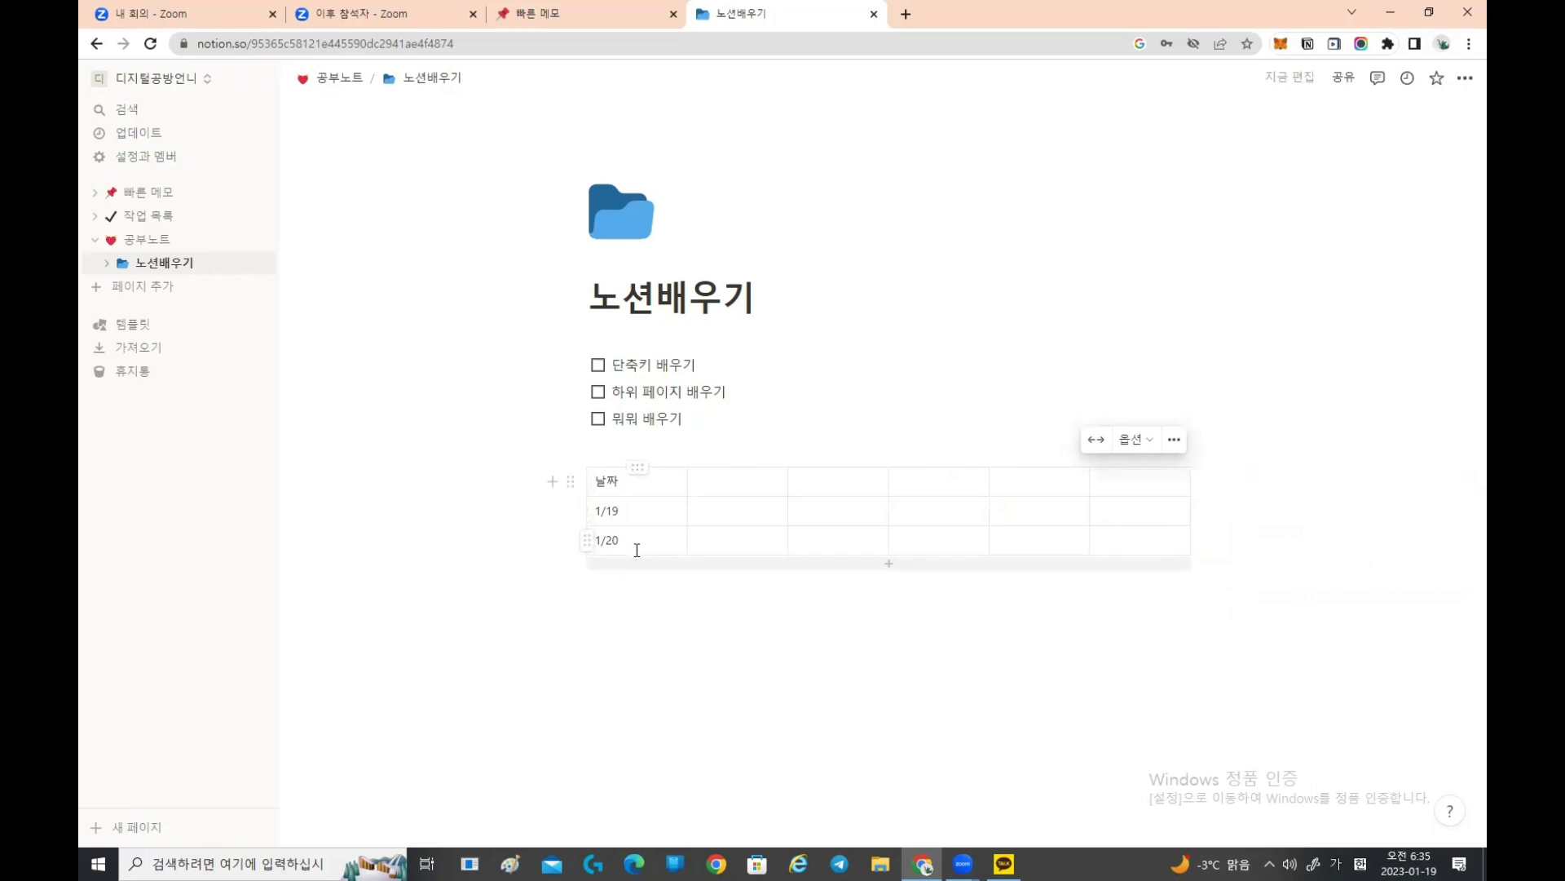
Step: Add two empty rows at the end of the table and move the last one directly below the 1/19 row
left_click(884, 564)
left_click(884, 587)
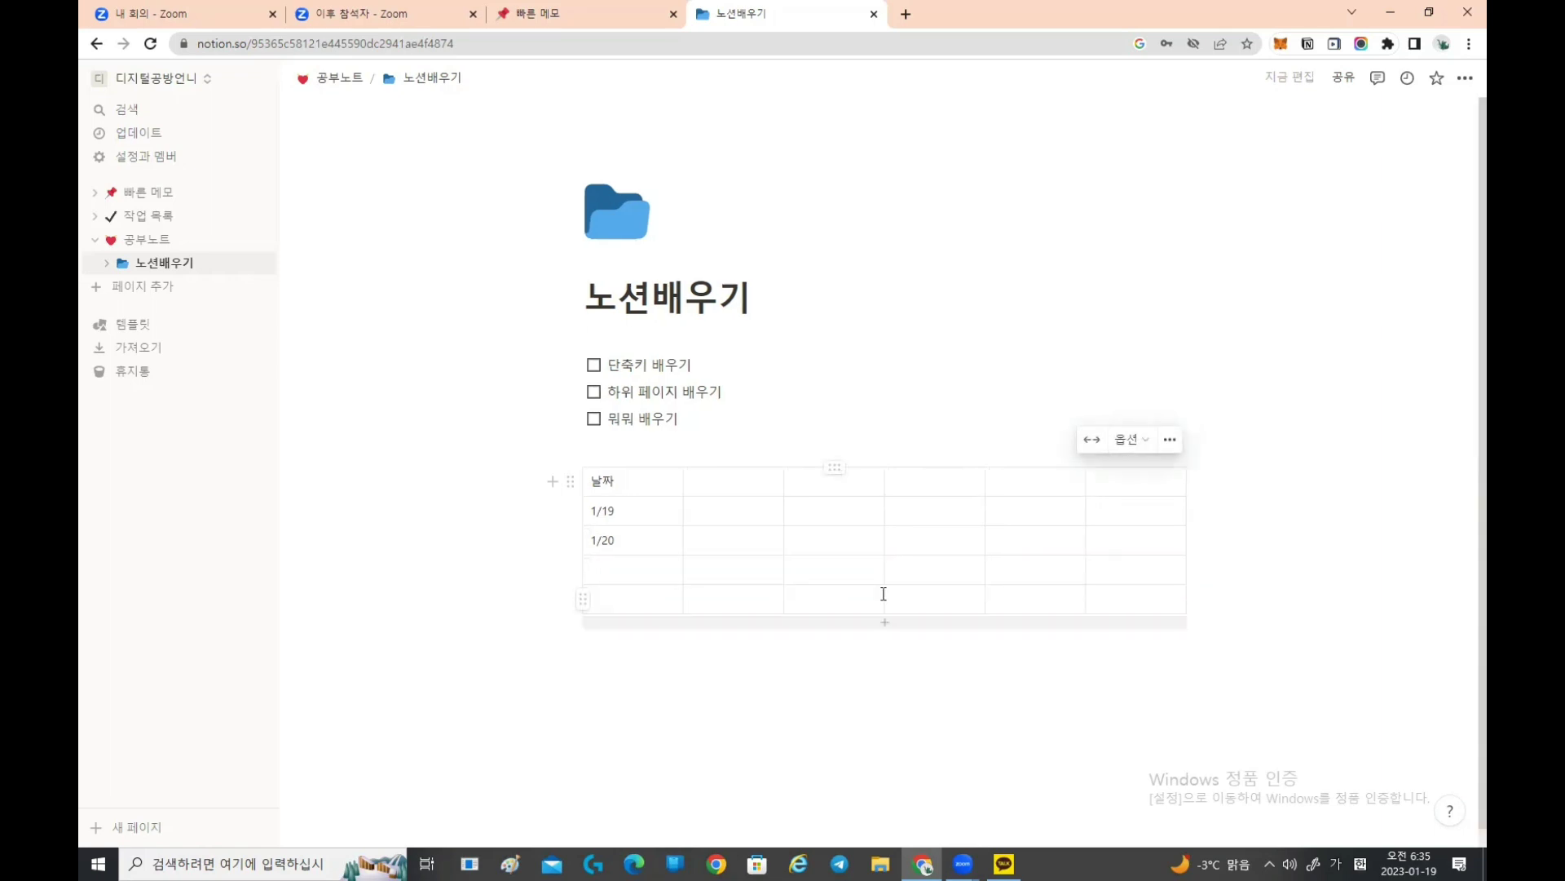
left_click(583, 598)
left_click_drag(583, 597, 590, 530)
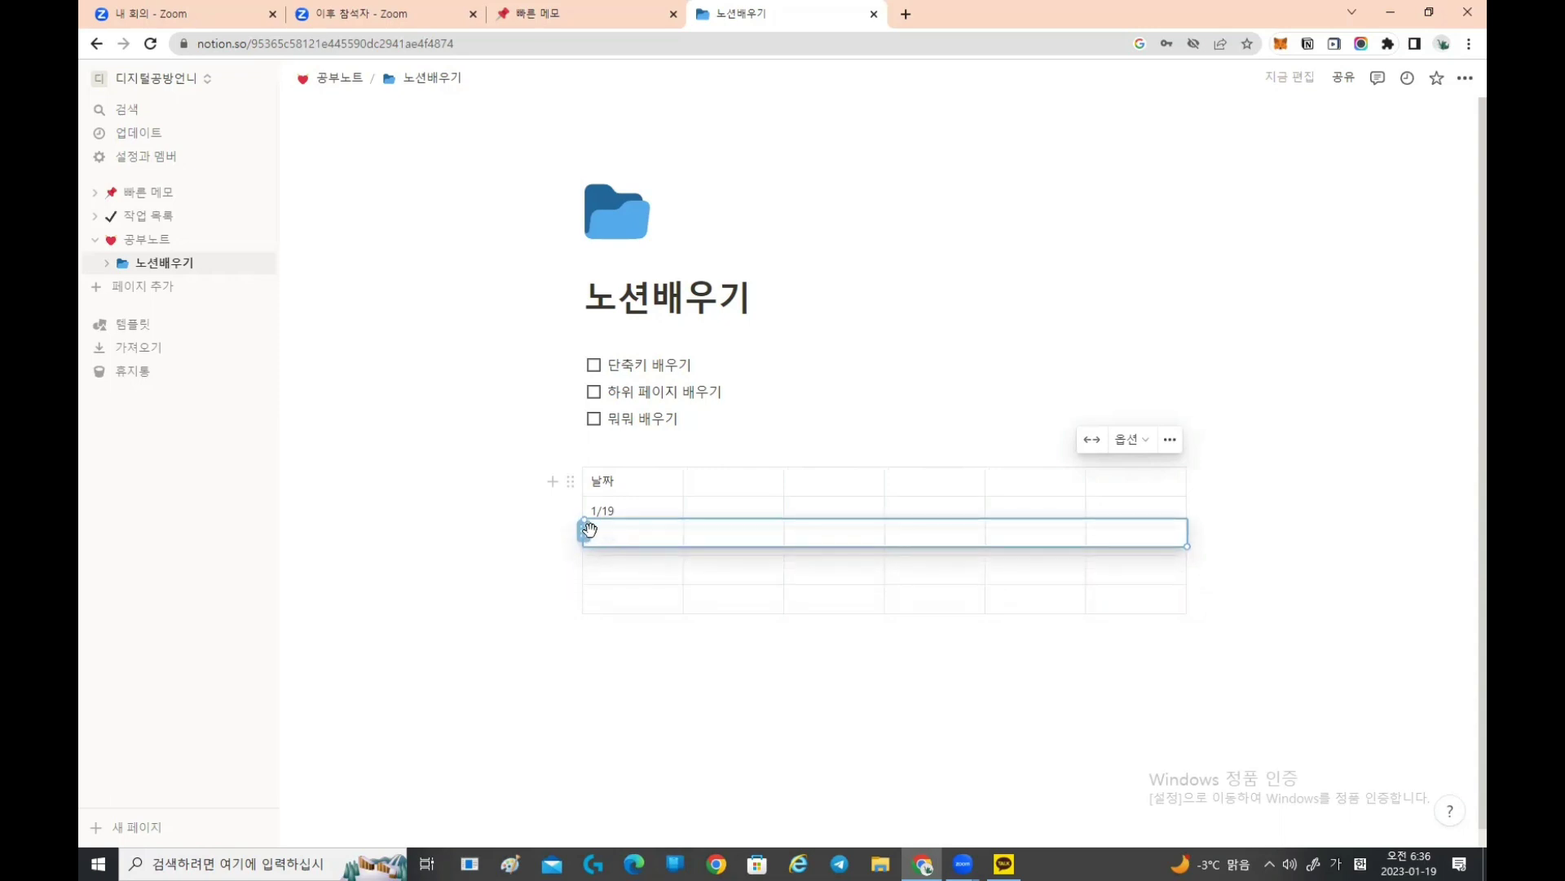
left_click_drag(589, 530, 589, 532)
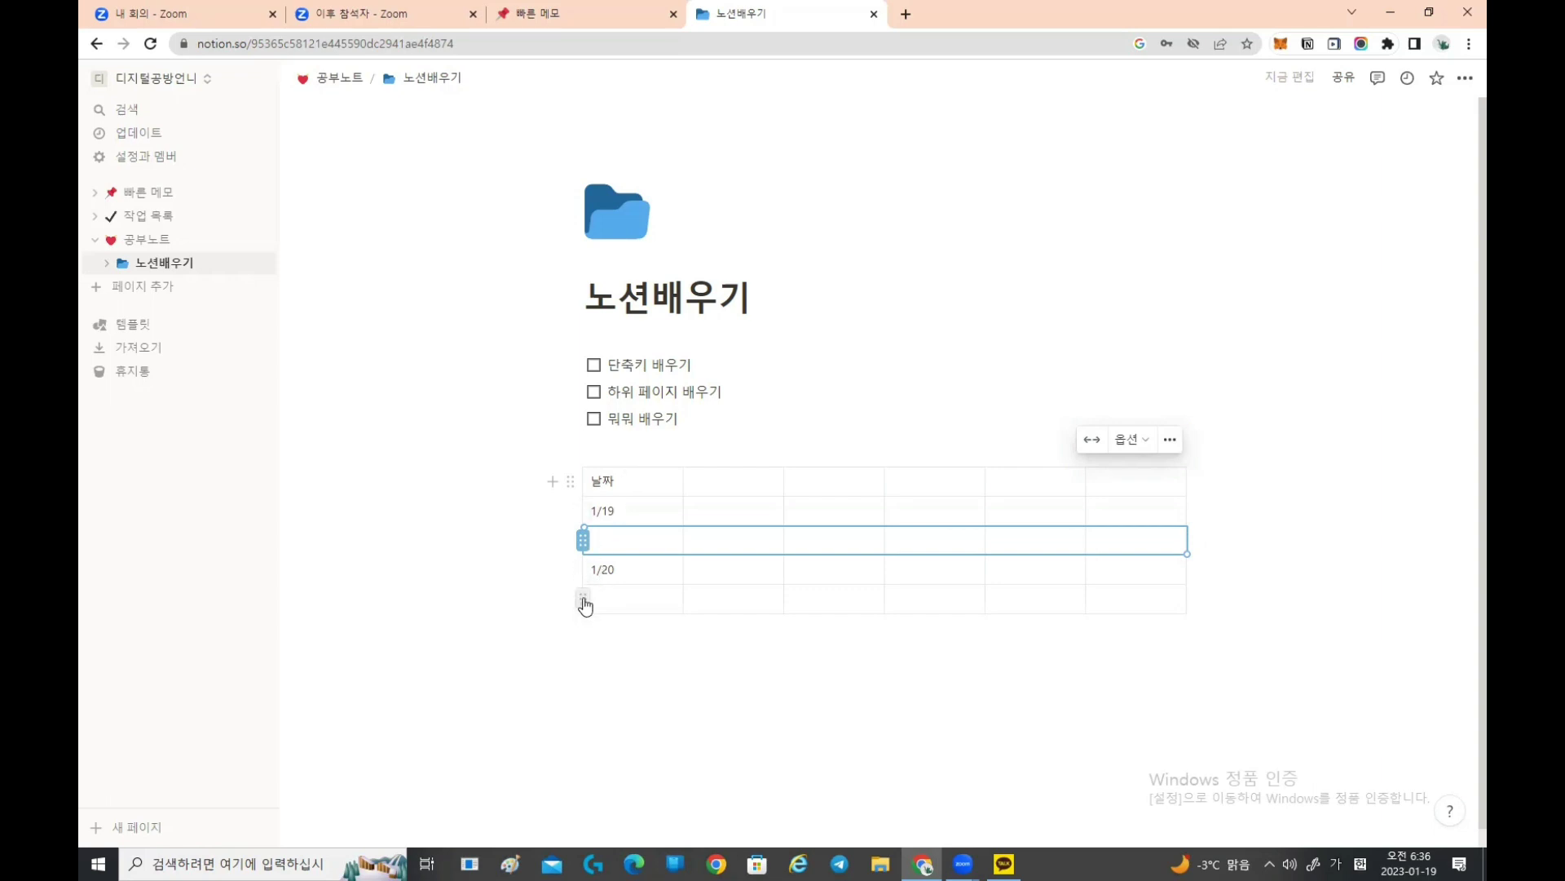
Step: Move the remaining empty row under 1/20 up so it sits directly below the 1/19 row
left_click(583, 597)
left_click_drag(583, 598, 583, 591)
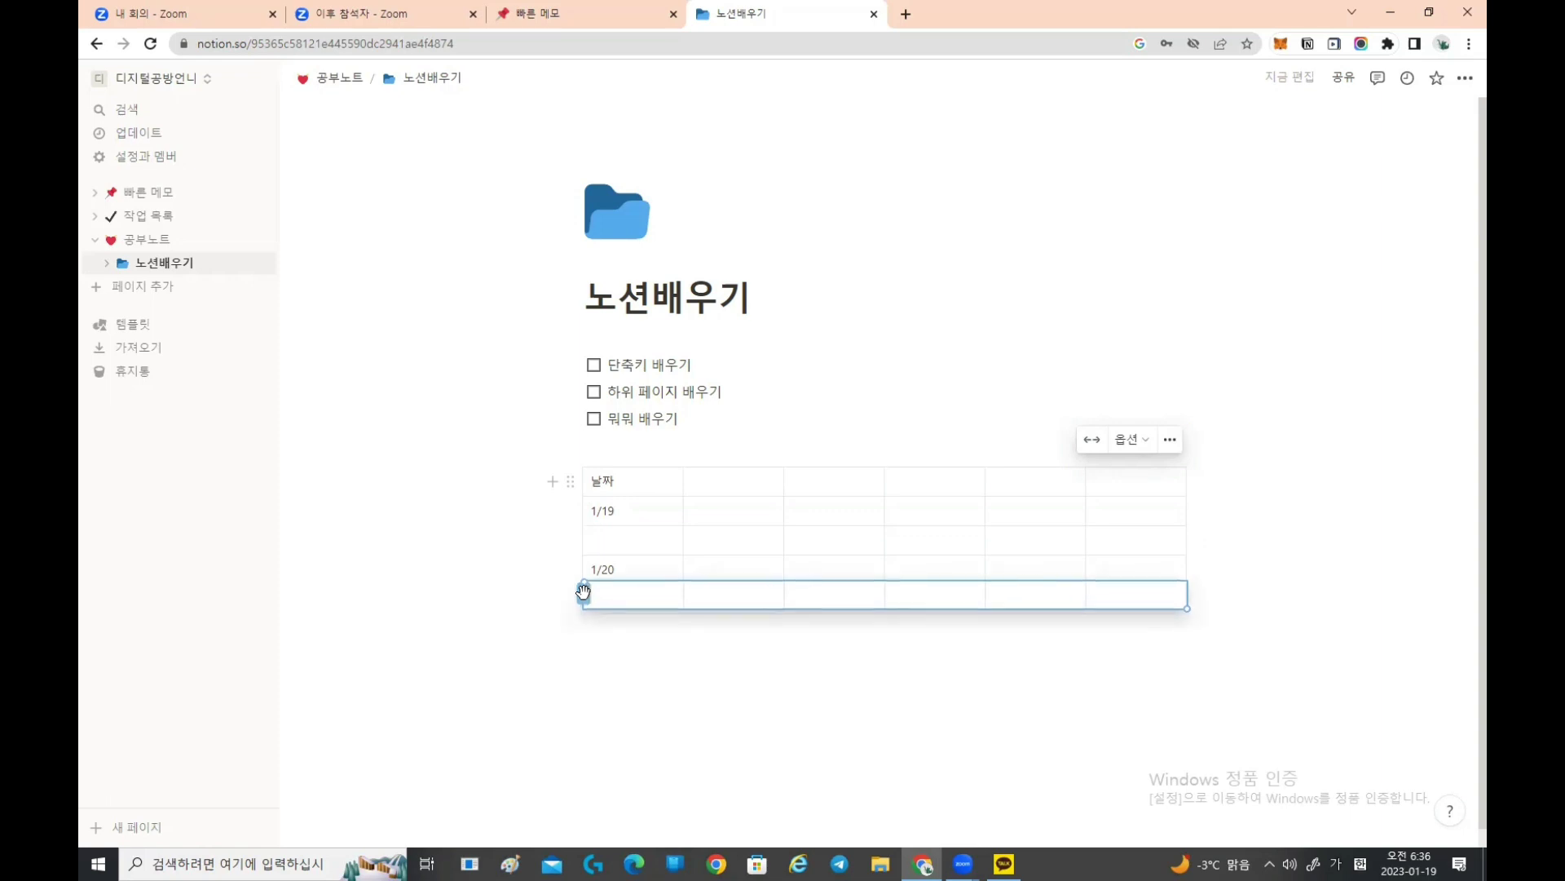
left_click_drag(583, 591, 581, 576)
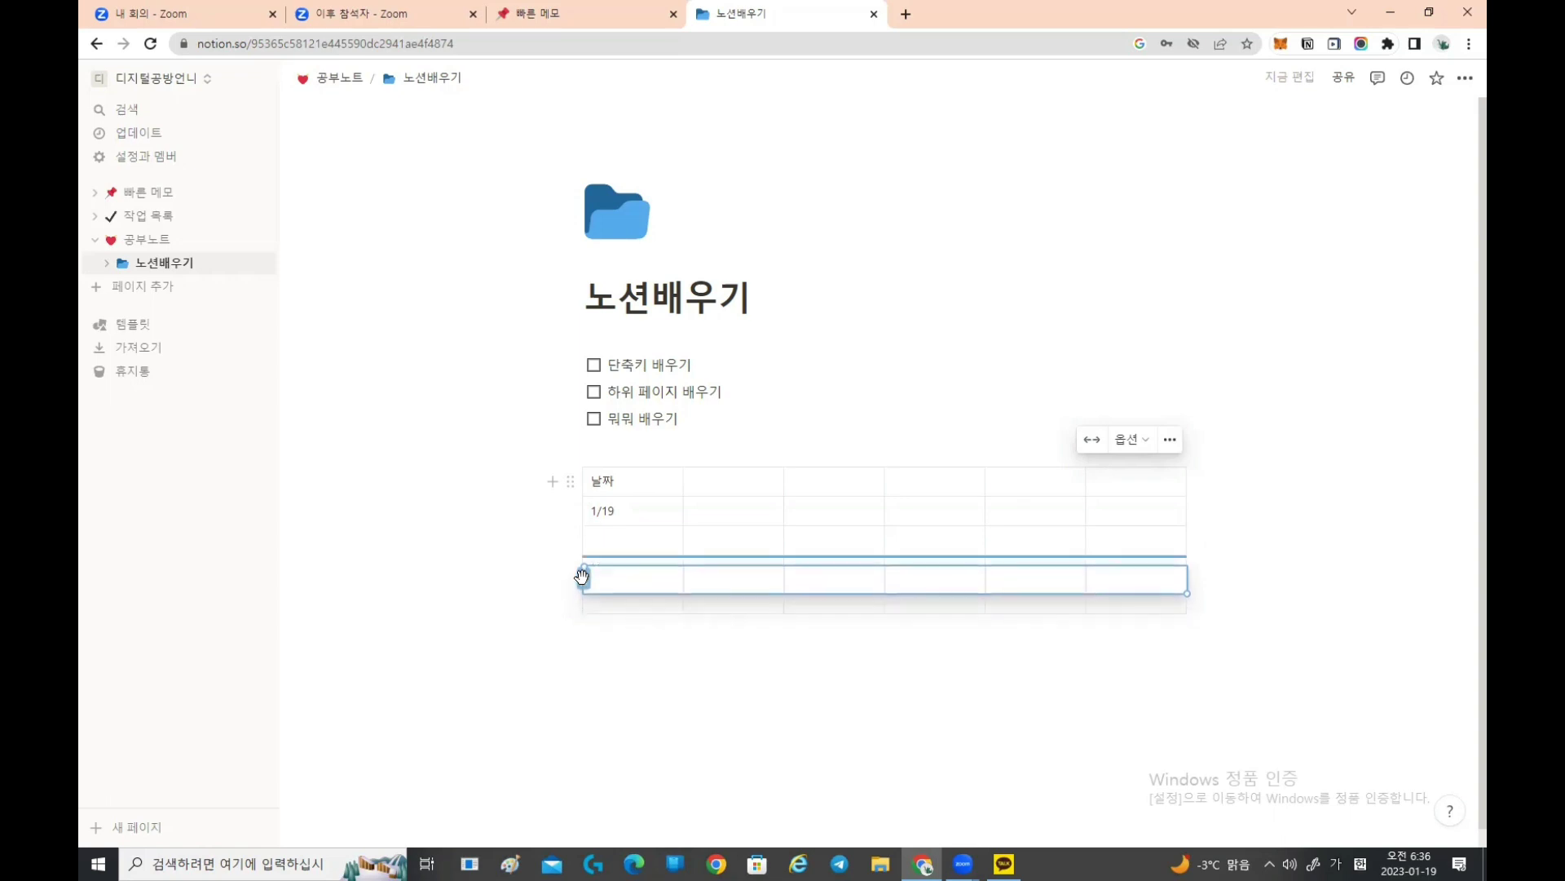
mouse_move(581, 576)
left_mouse_down()
mouse_move(584, 547)
mouse_move(585, 576)
left_mouse_up()
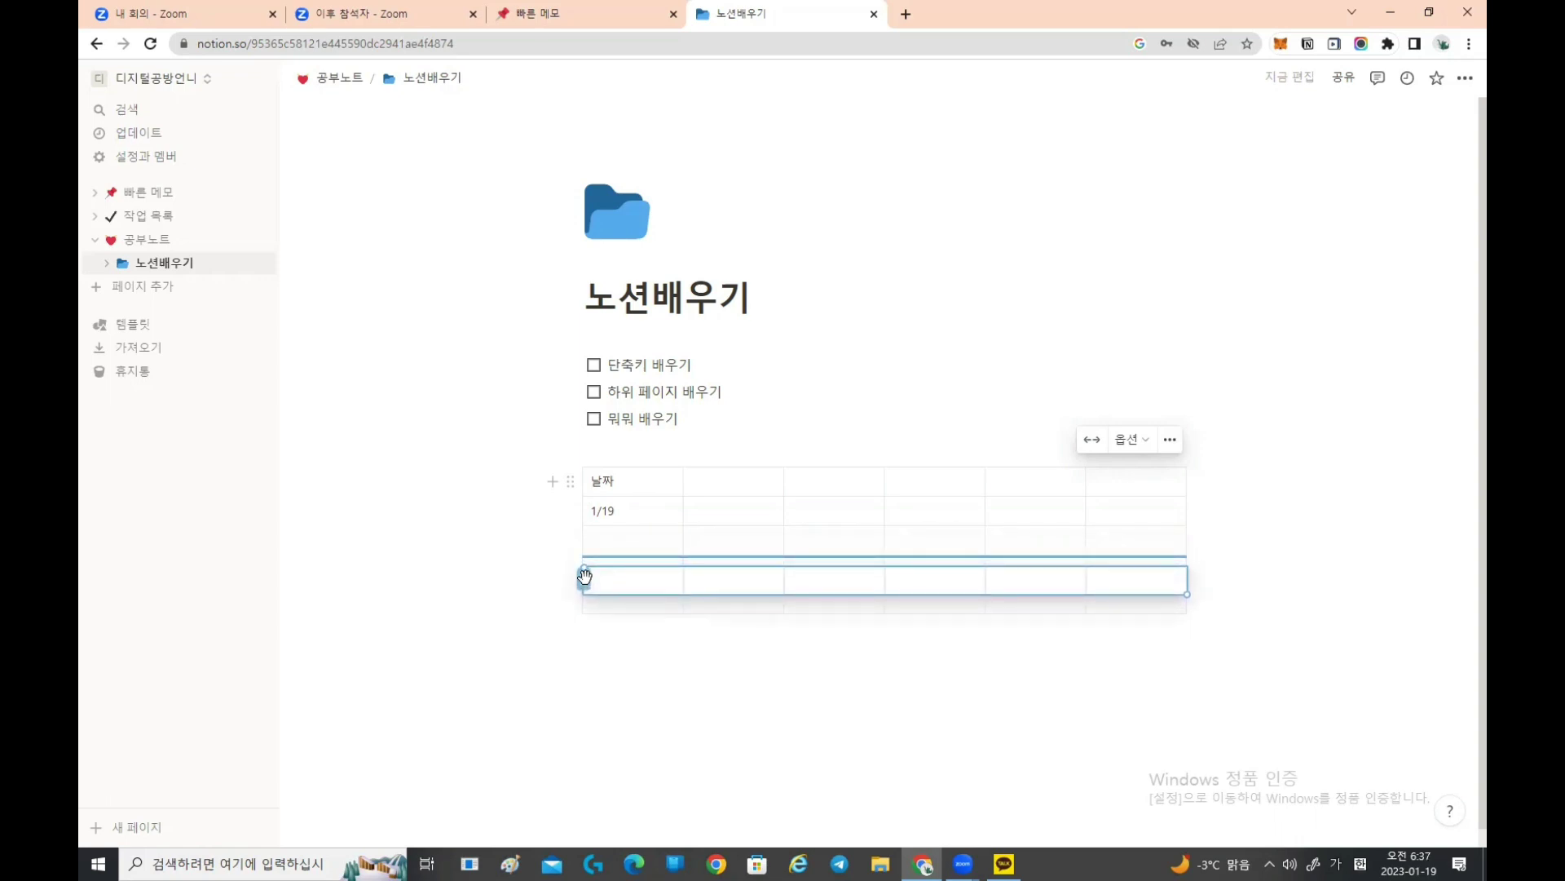
left_click_drag(585, 577, 589, 548)
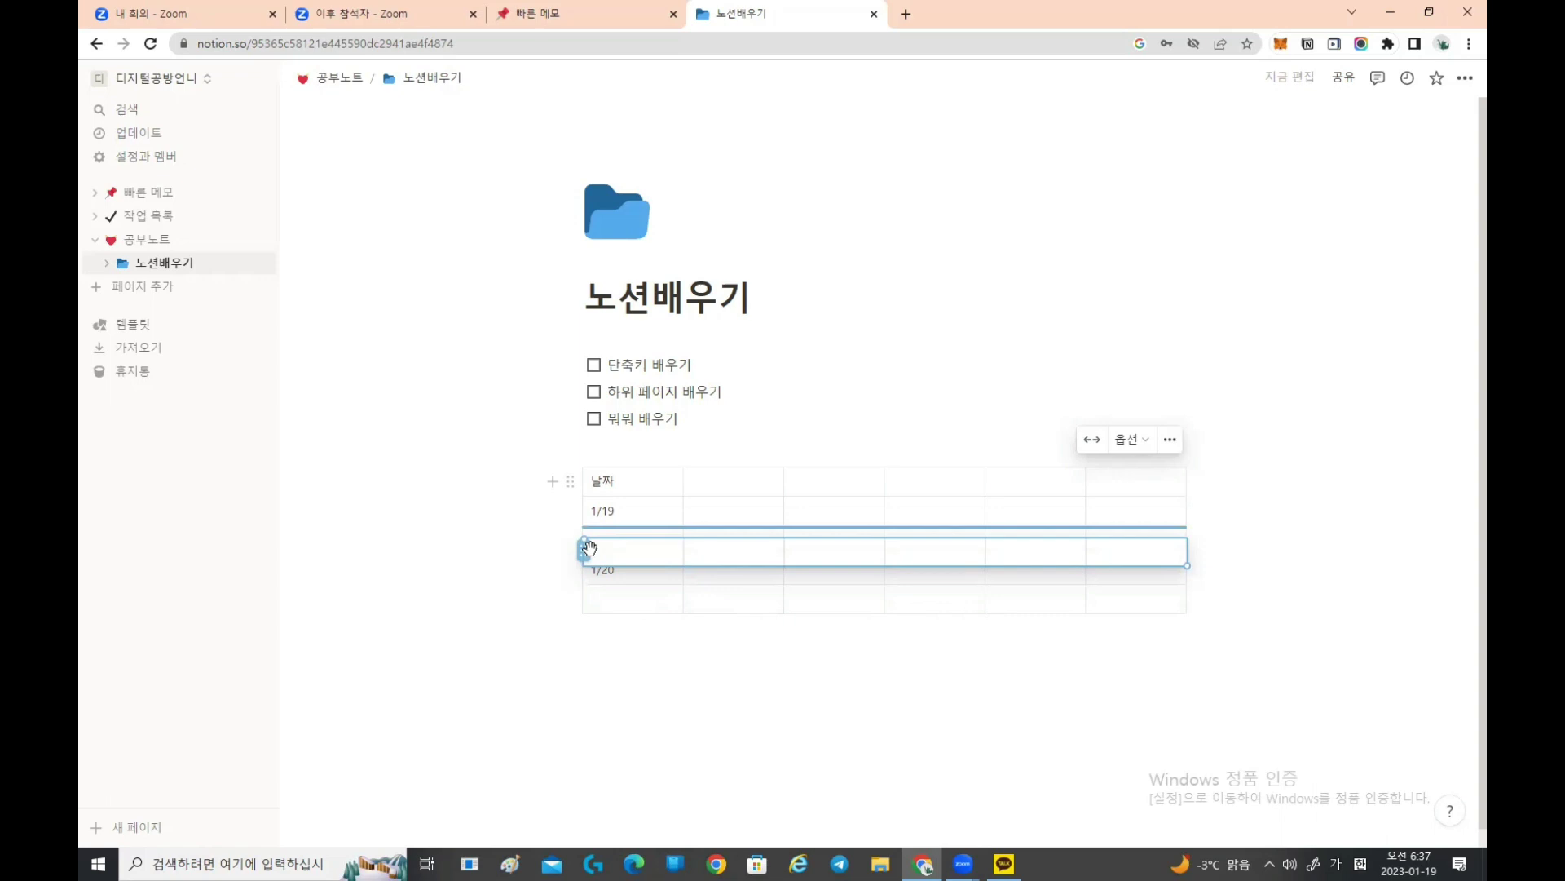
left_click_drag(590, 546, 591, 548)
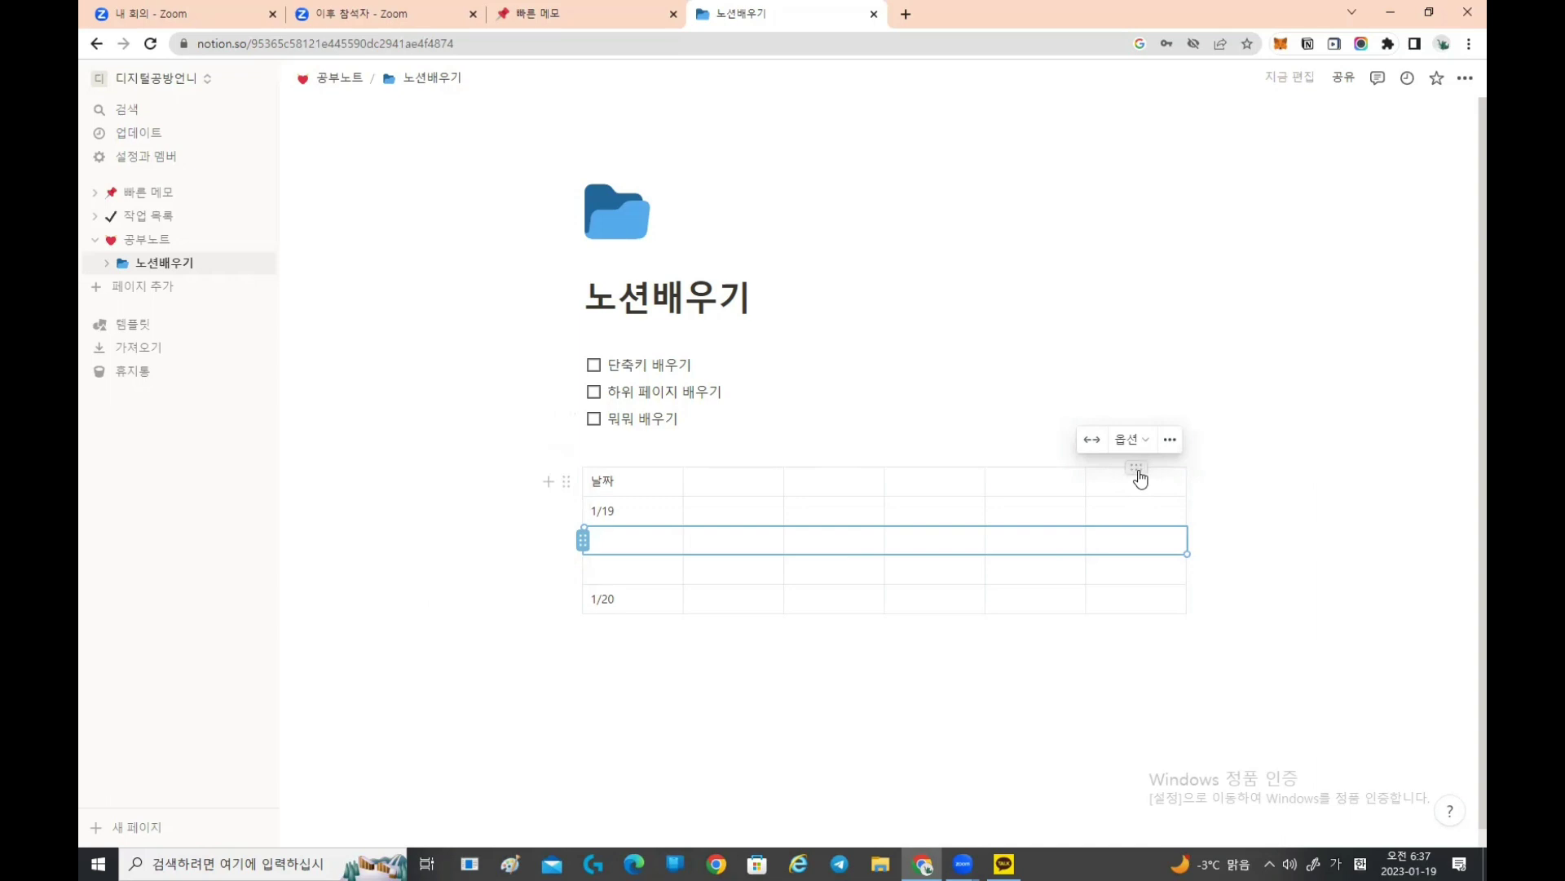
Step: Move the table's last column so that it becomes the third column
left_click(1136, 467)
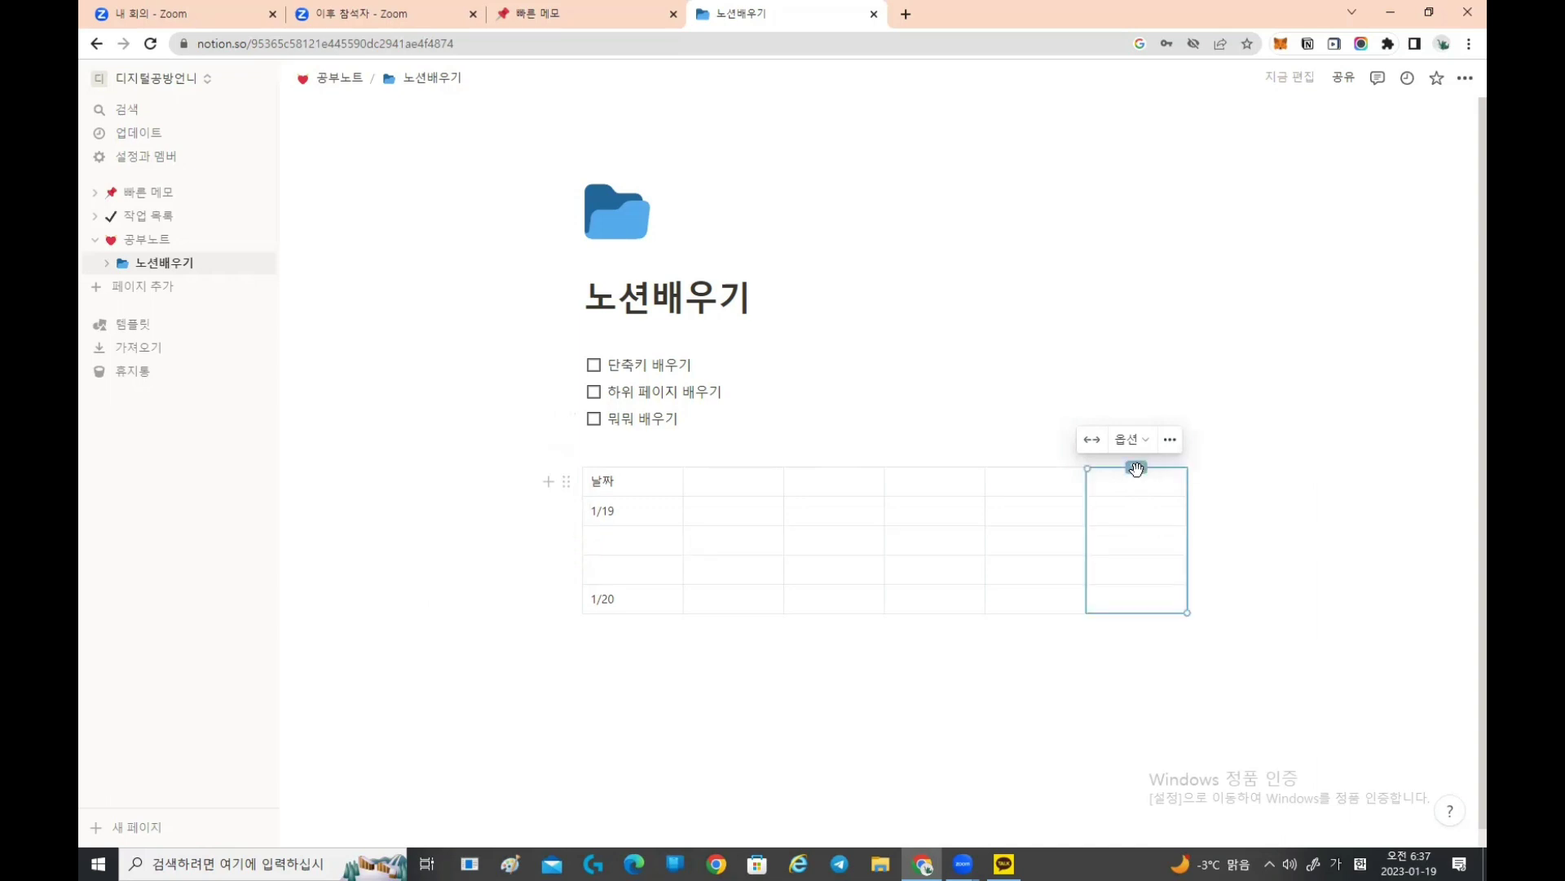
left_click_drag(1137, 467, 854, 489)
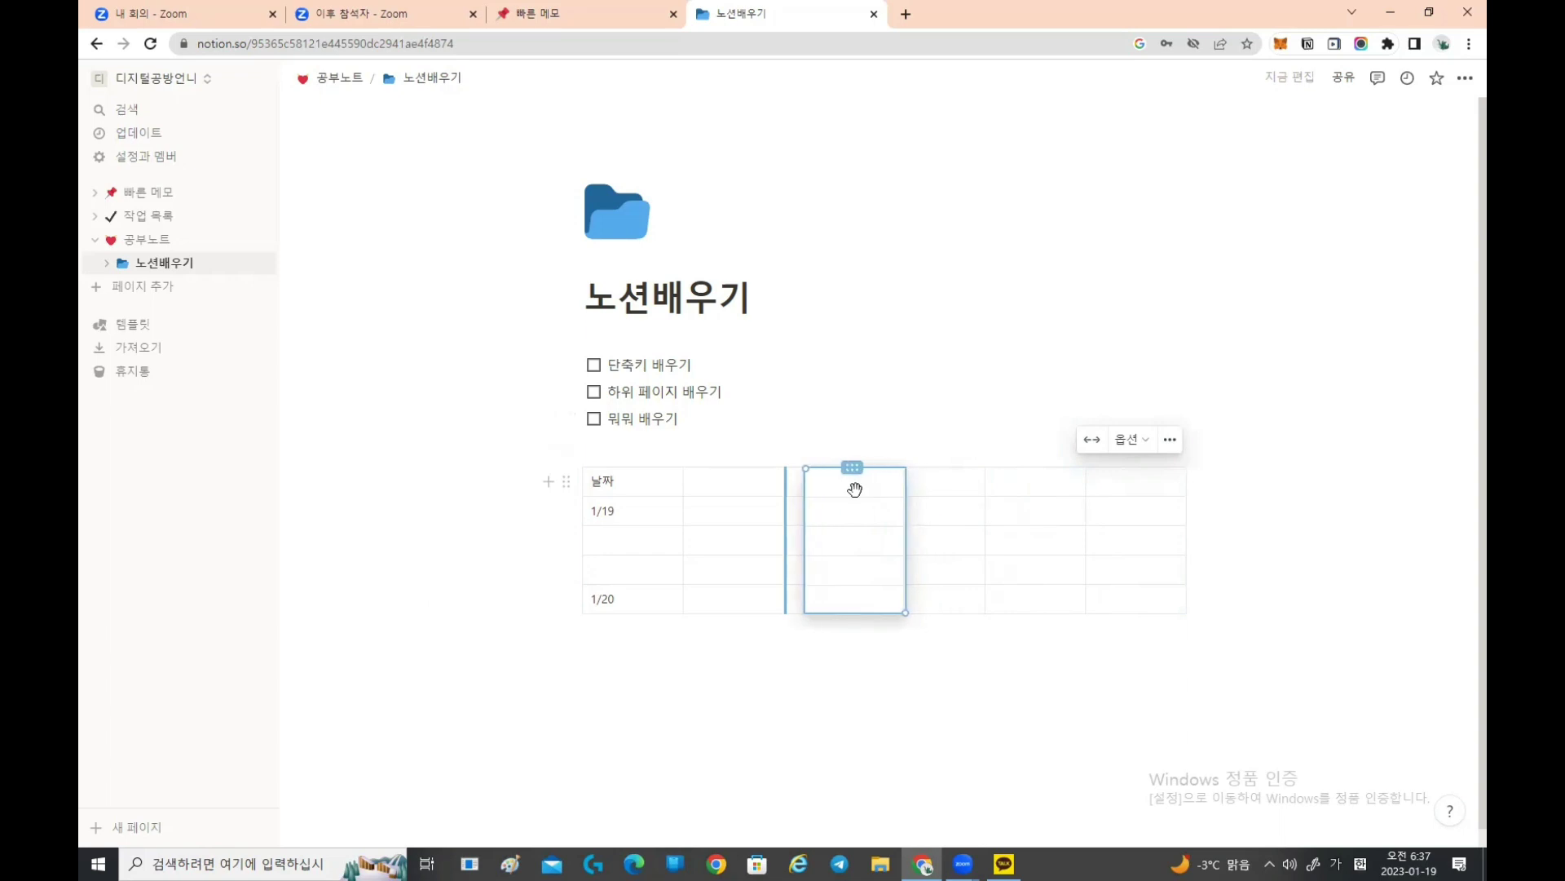
left_click_drag(855, 489, 852, 489)
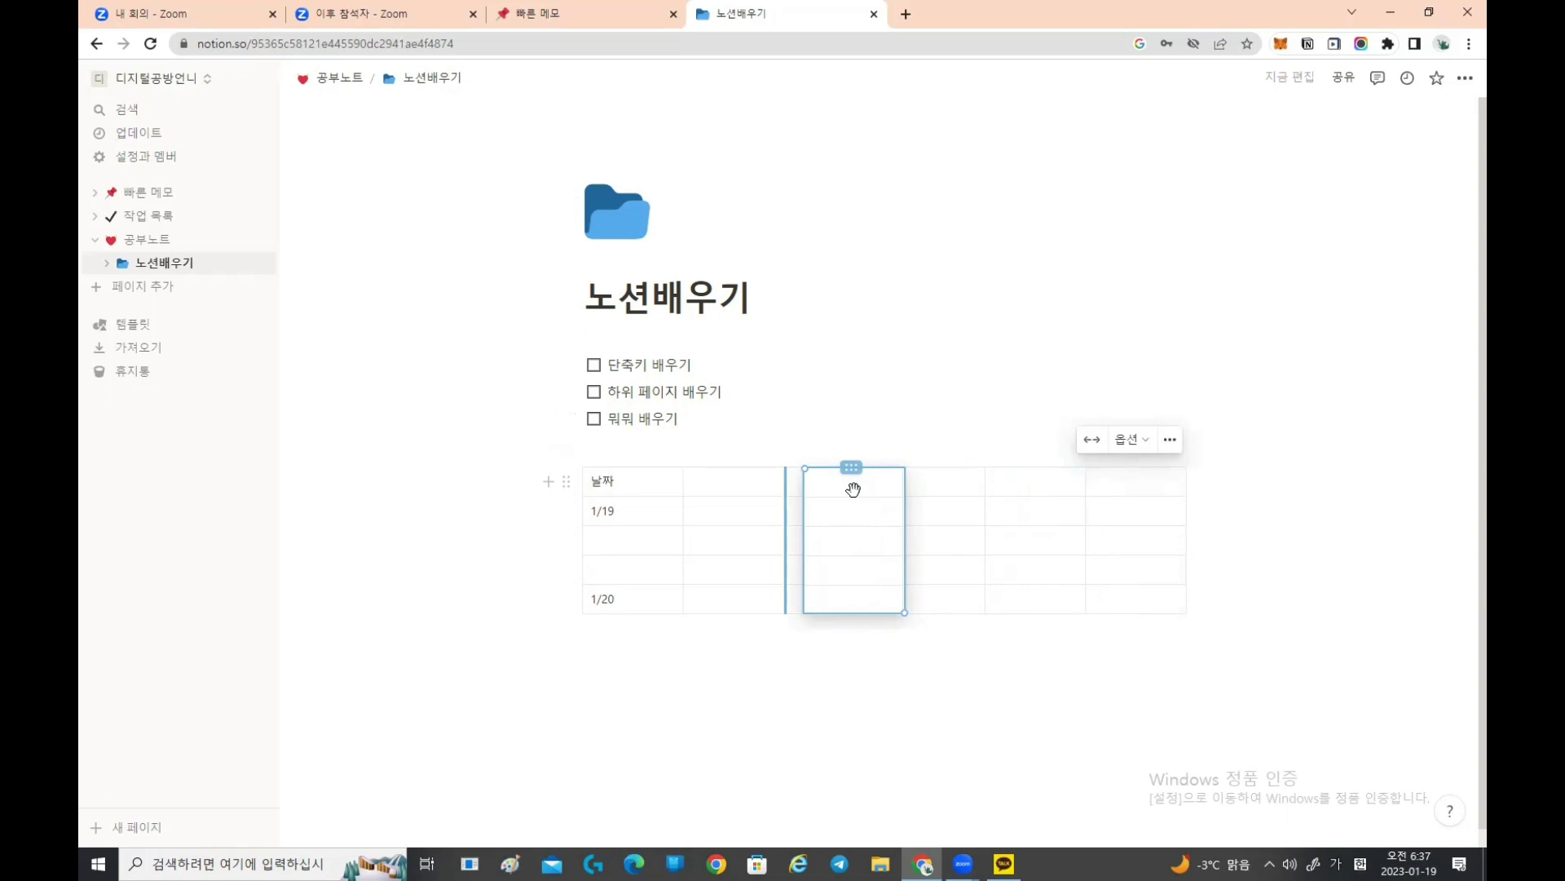
left_click_drag(852, 489, 856, 491)
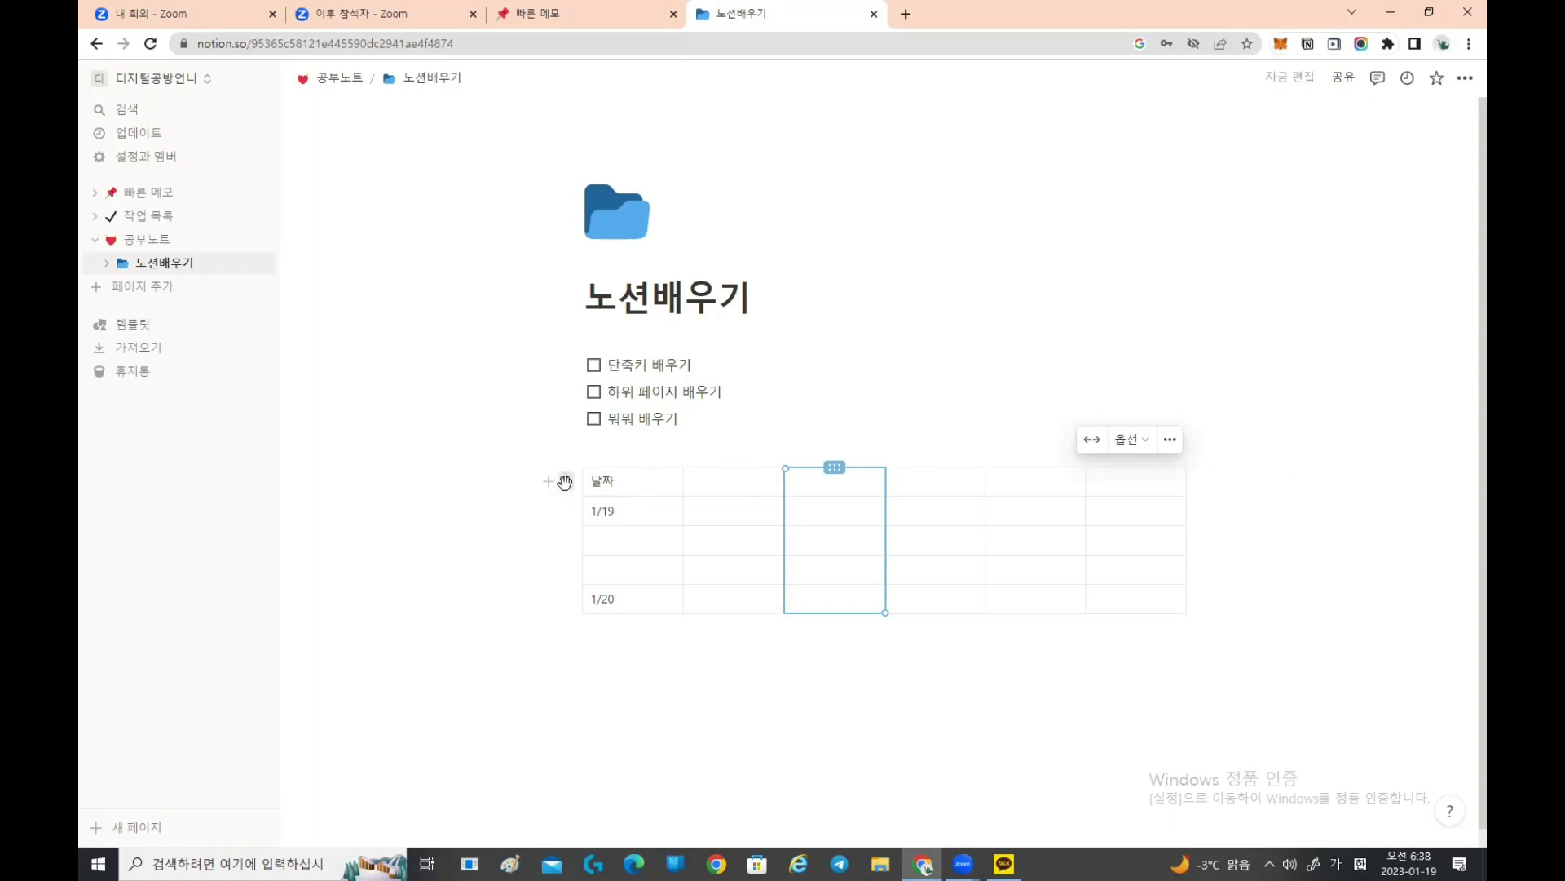
Step: Move the whole table above the first to-do item, directly under the page title 노션배우기
left_click_drag(565, 481, 585, 382)
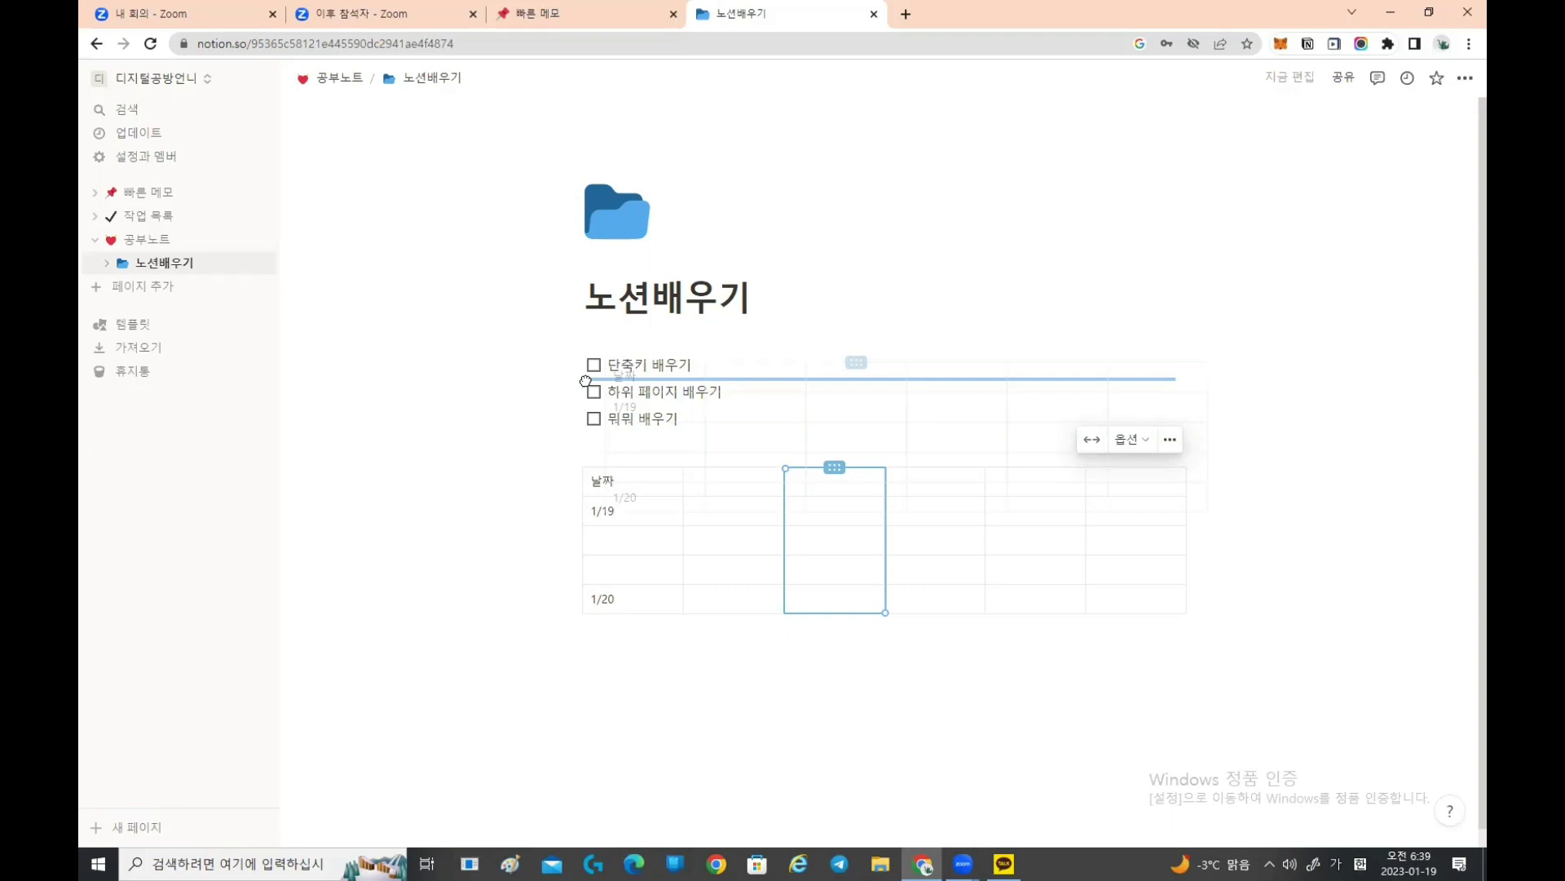
left_click_drag(585, 381, 591, 357)
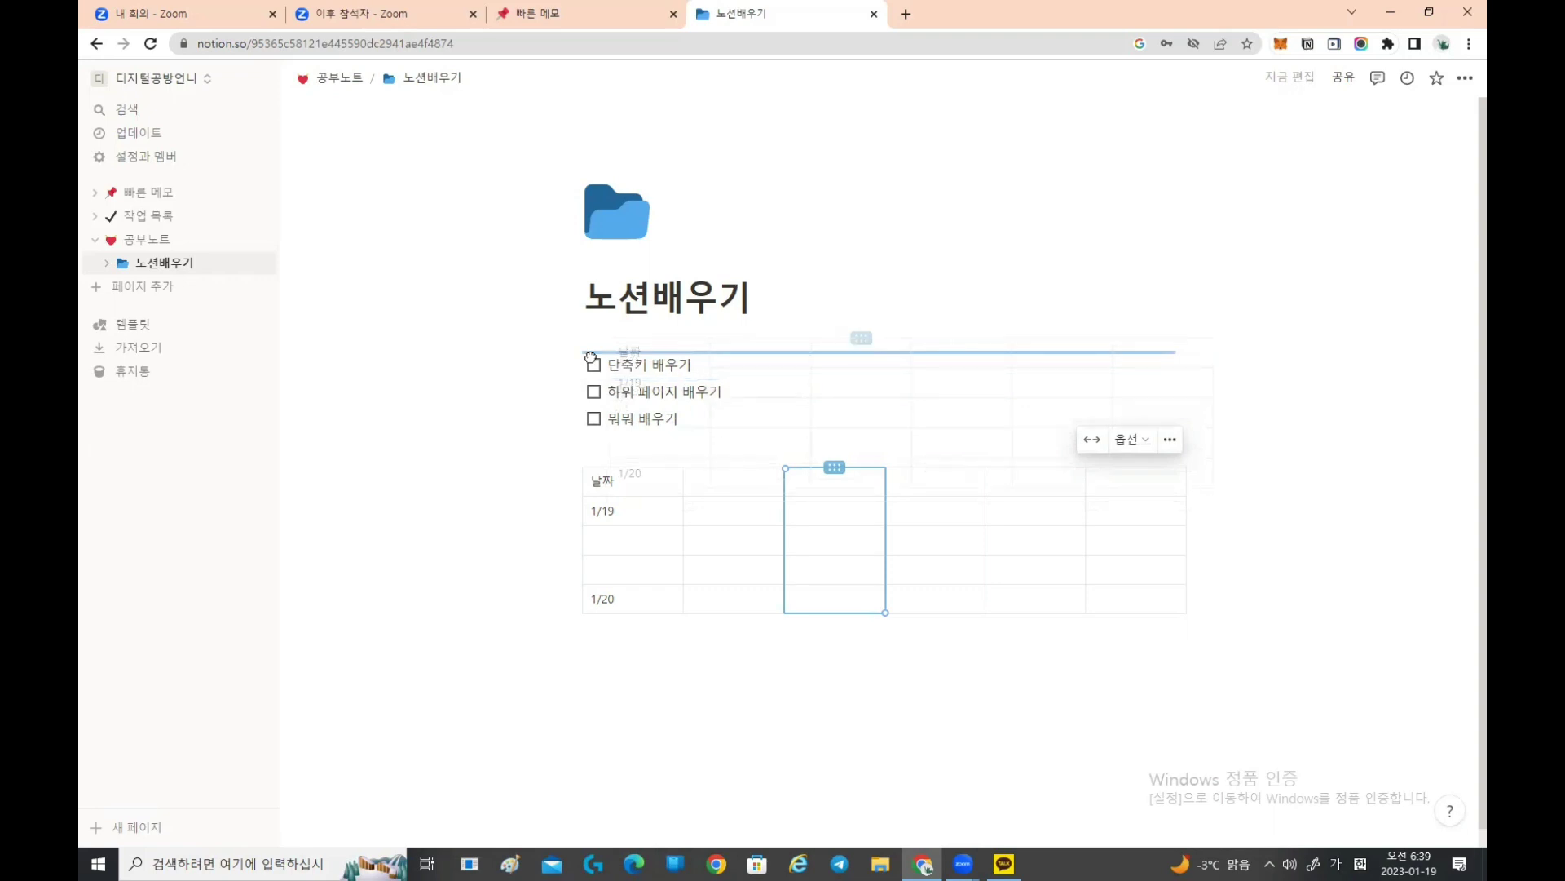
left_click_drag(591, 357, 594, 357)
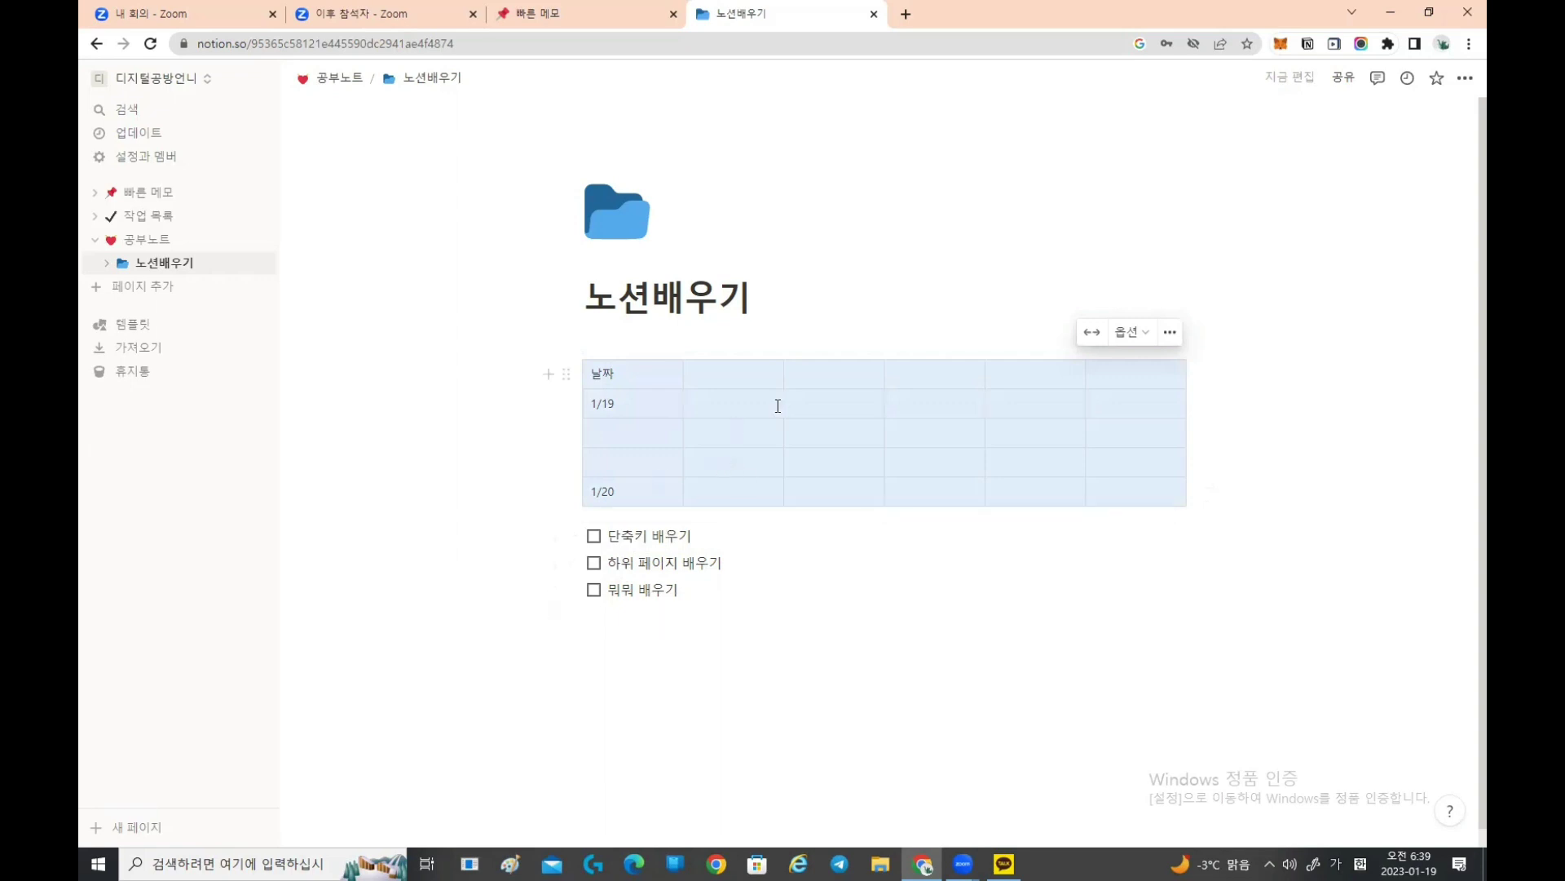
Step: Insert a second simple table (표) block below the to-do list, leaving one empty line between them
left_click(639, 660)
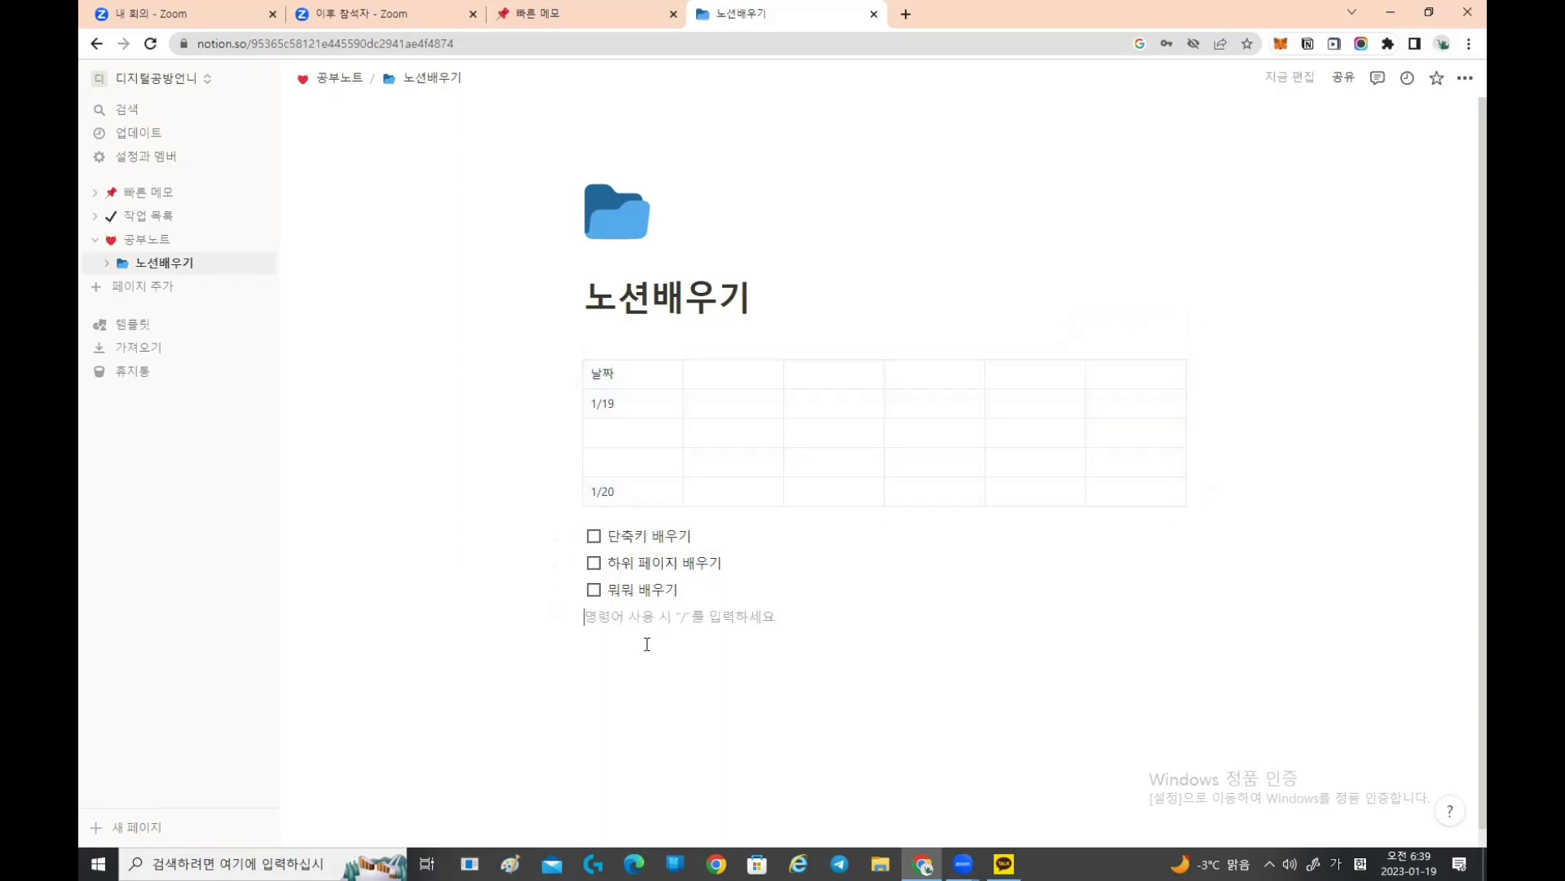
key("Return")
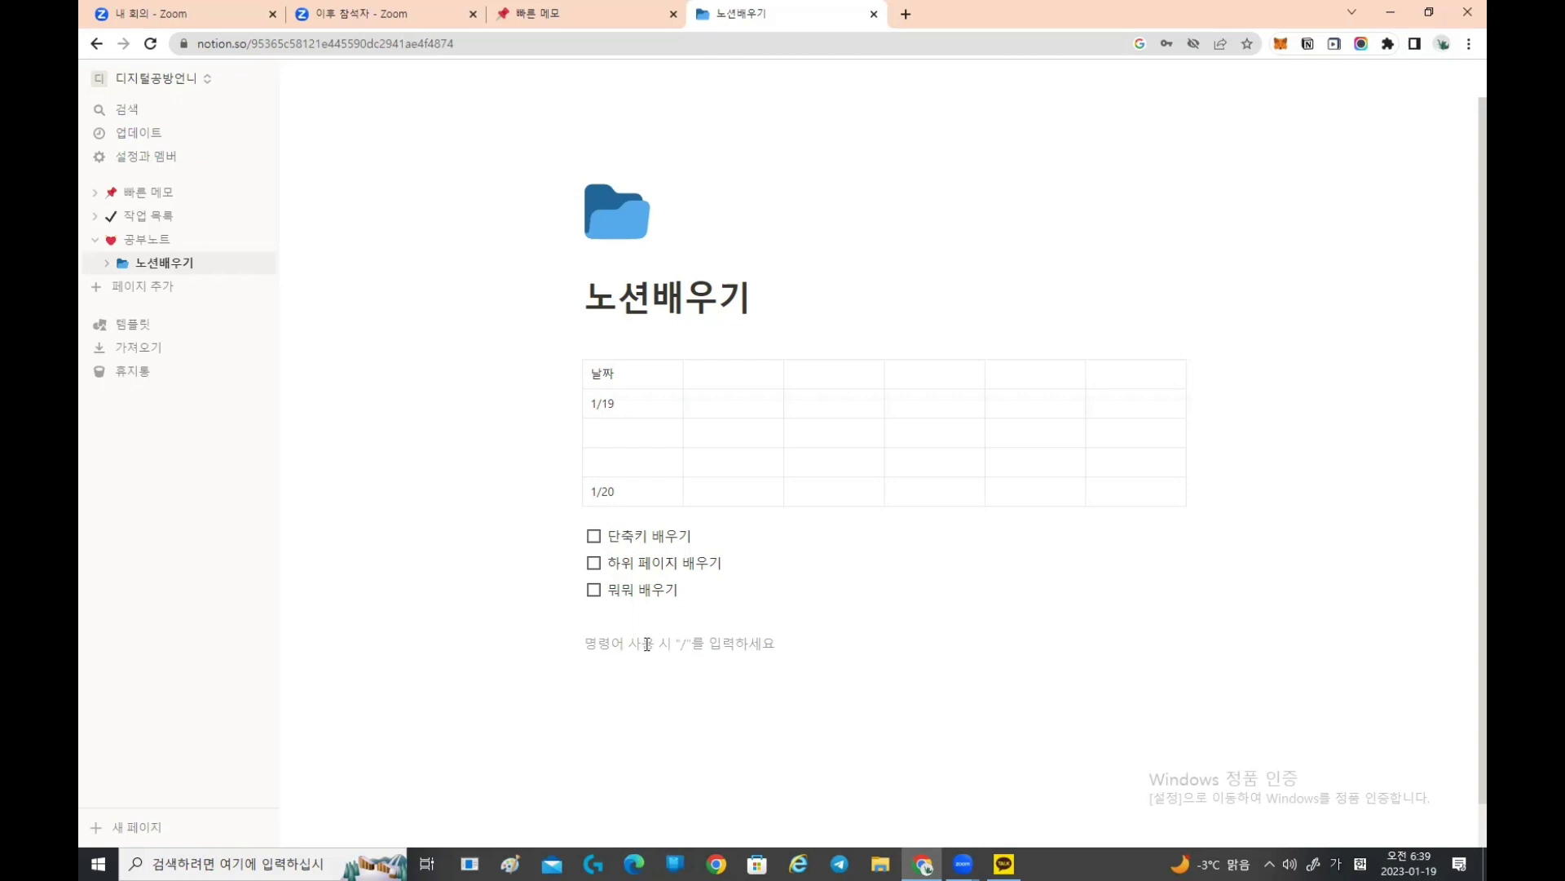
type("/")
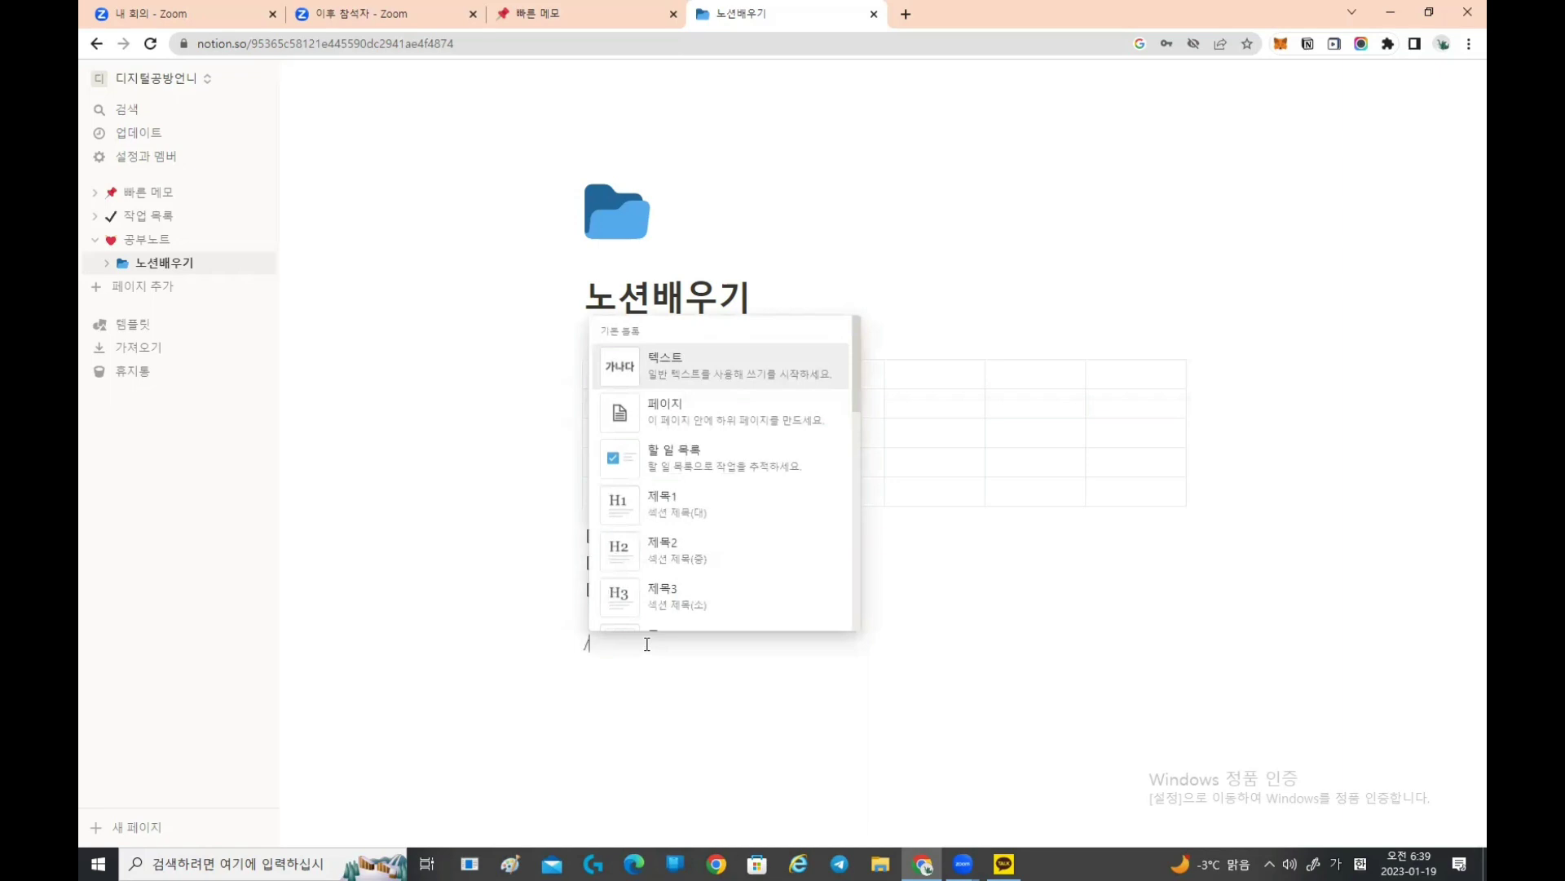
type("표")
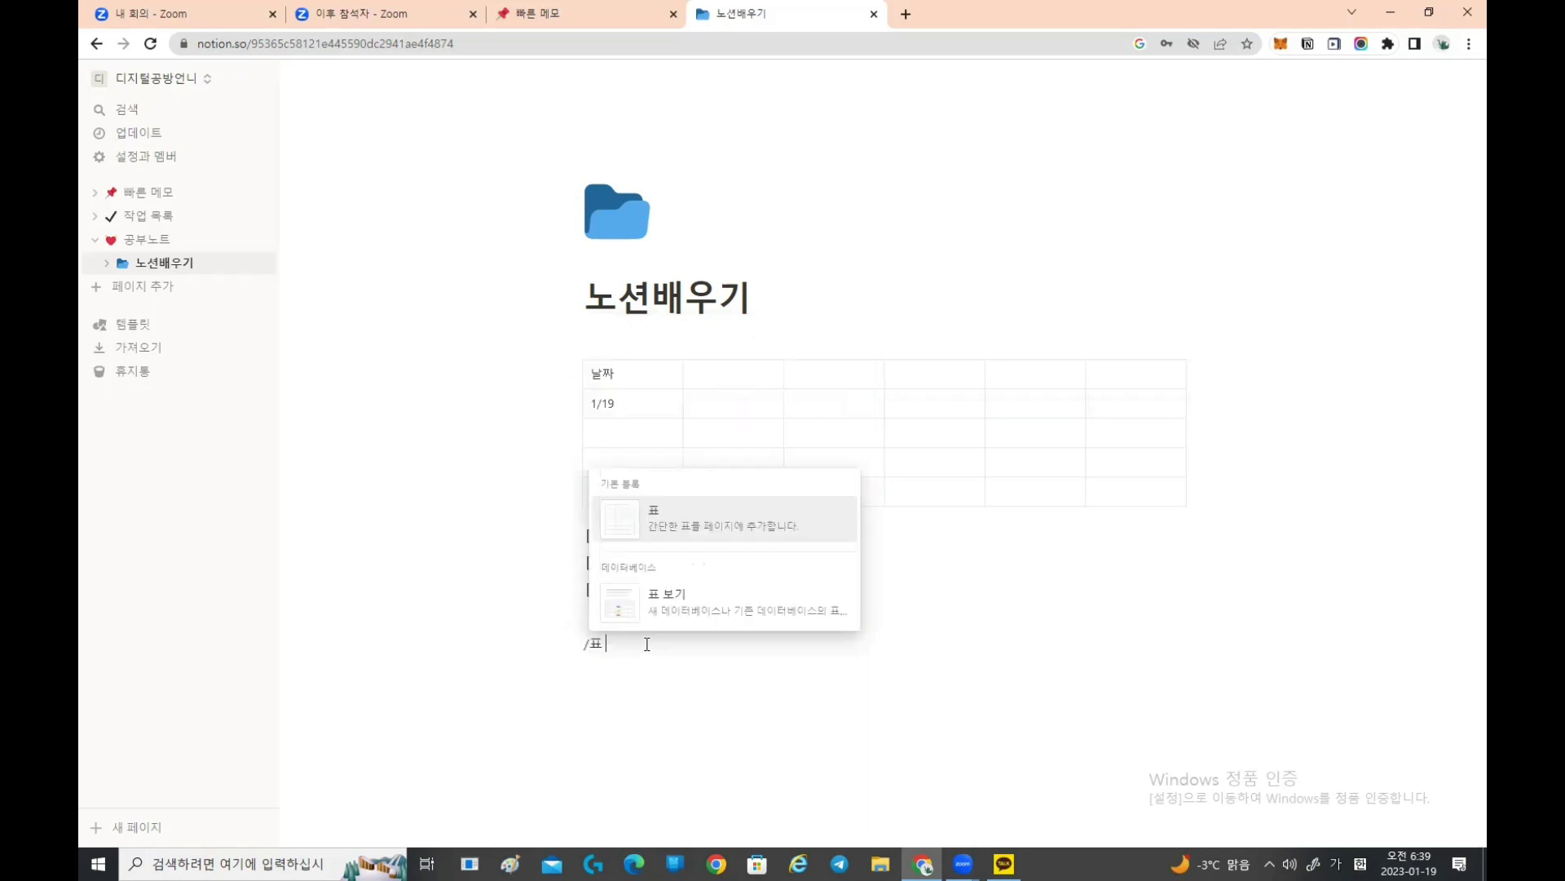
key("Return")
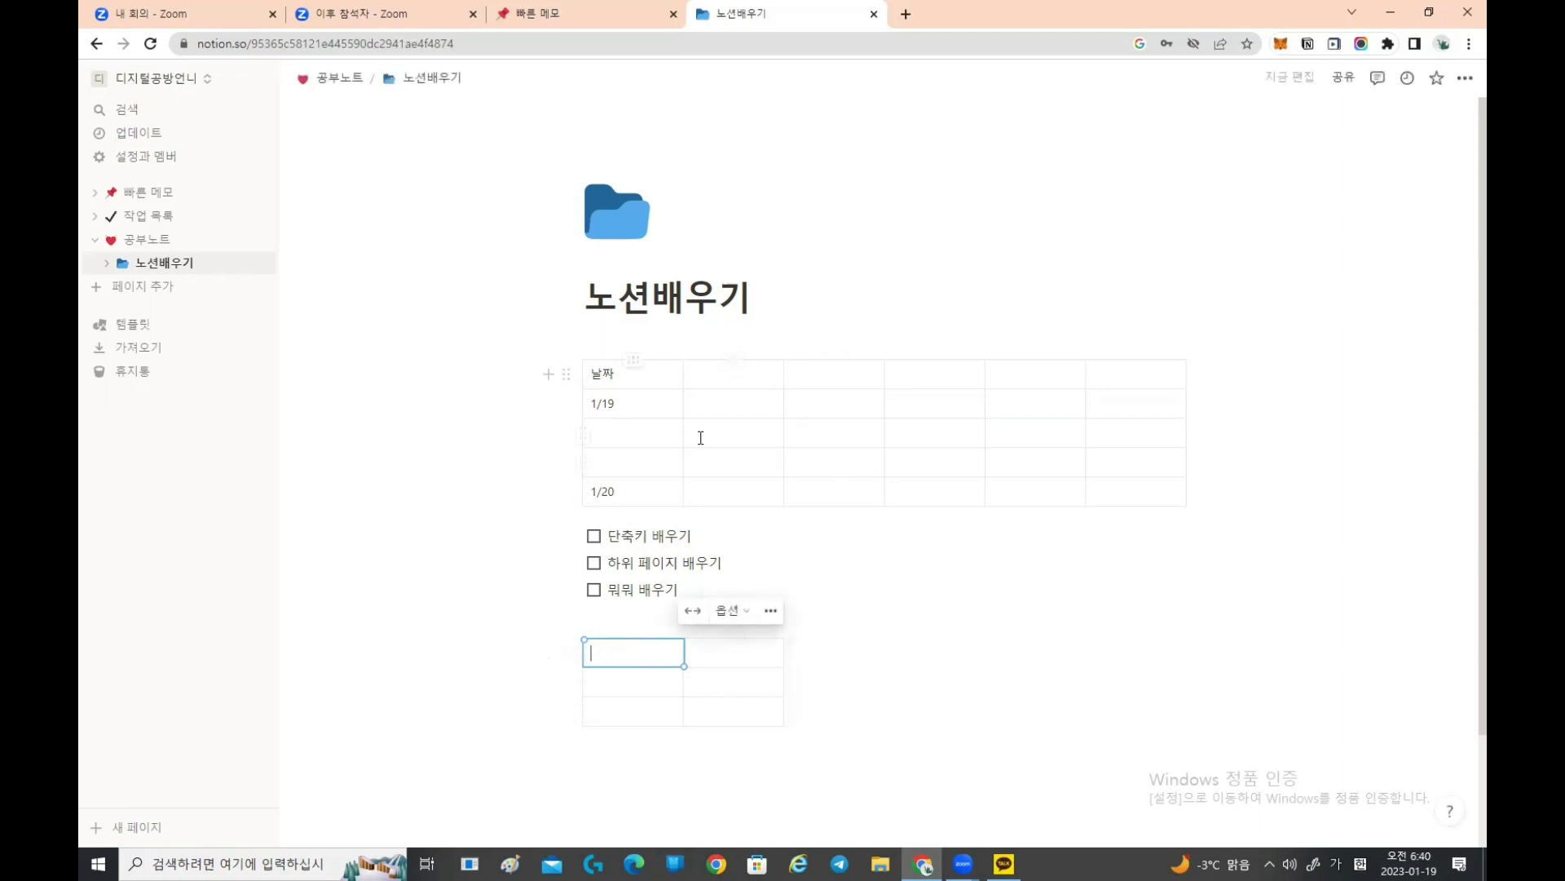
Step: Insert a bulleted list (글머리 기호 목록) block below the second table
left_click(615, 781)
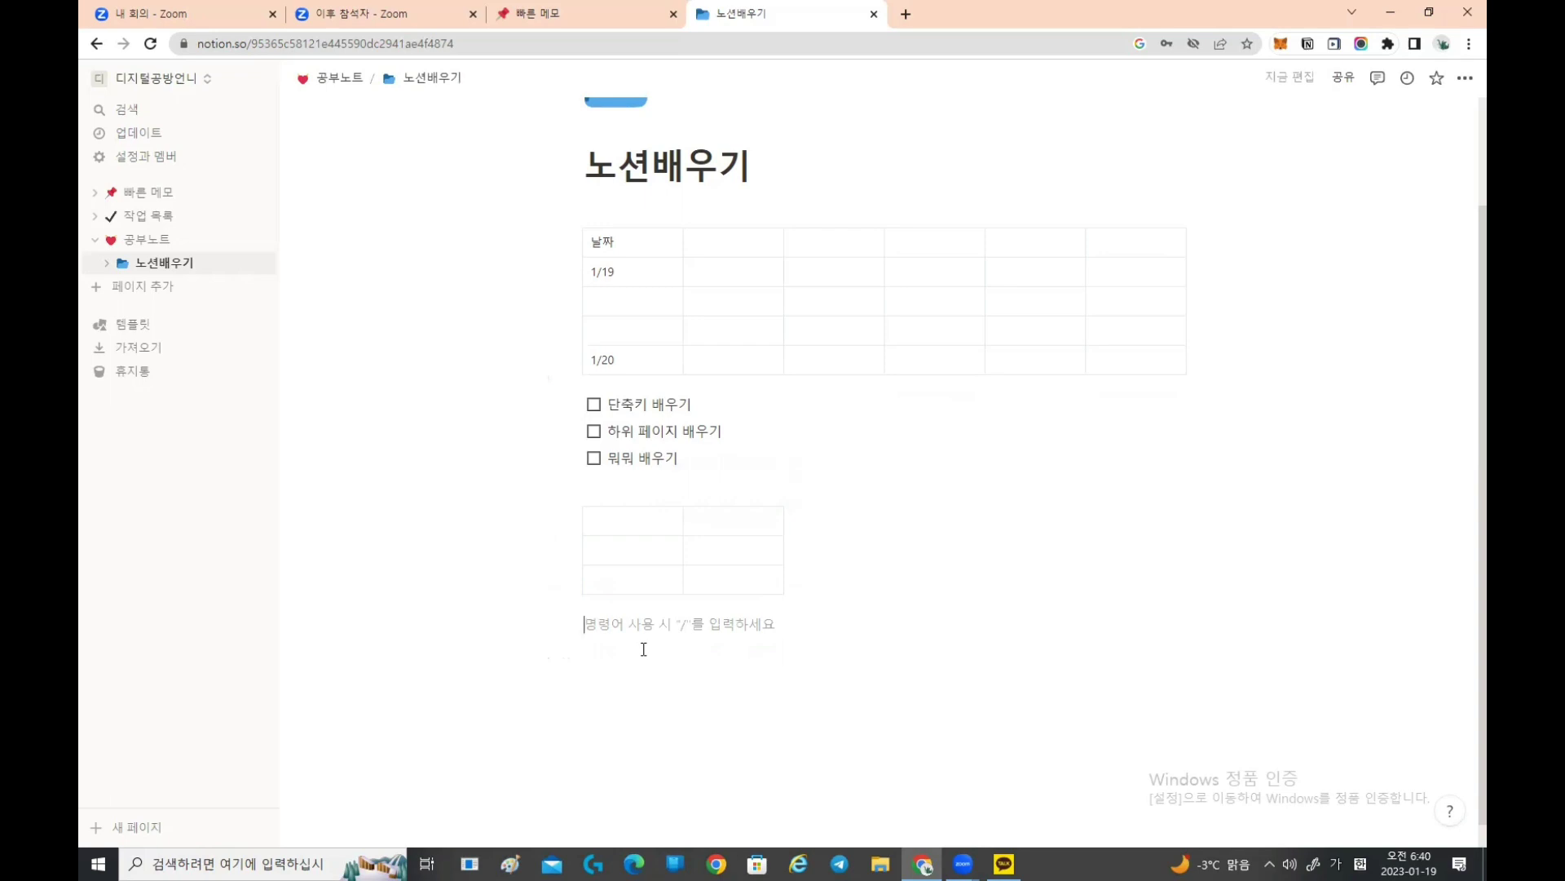
type("/")
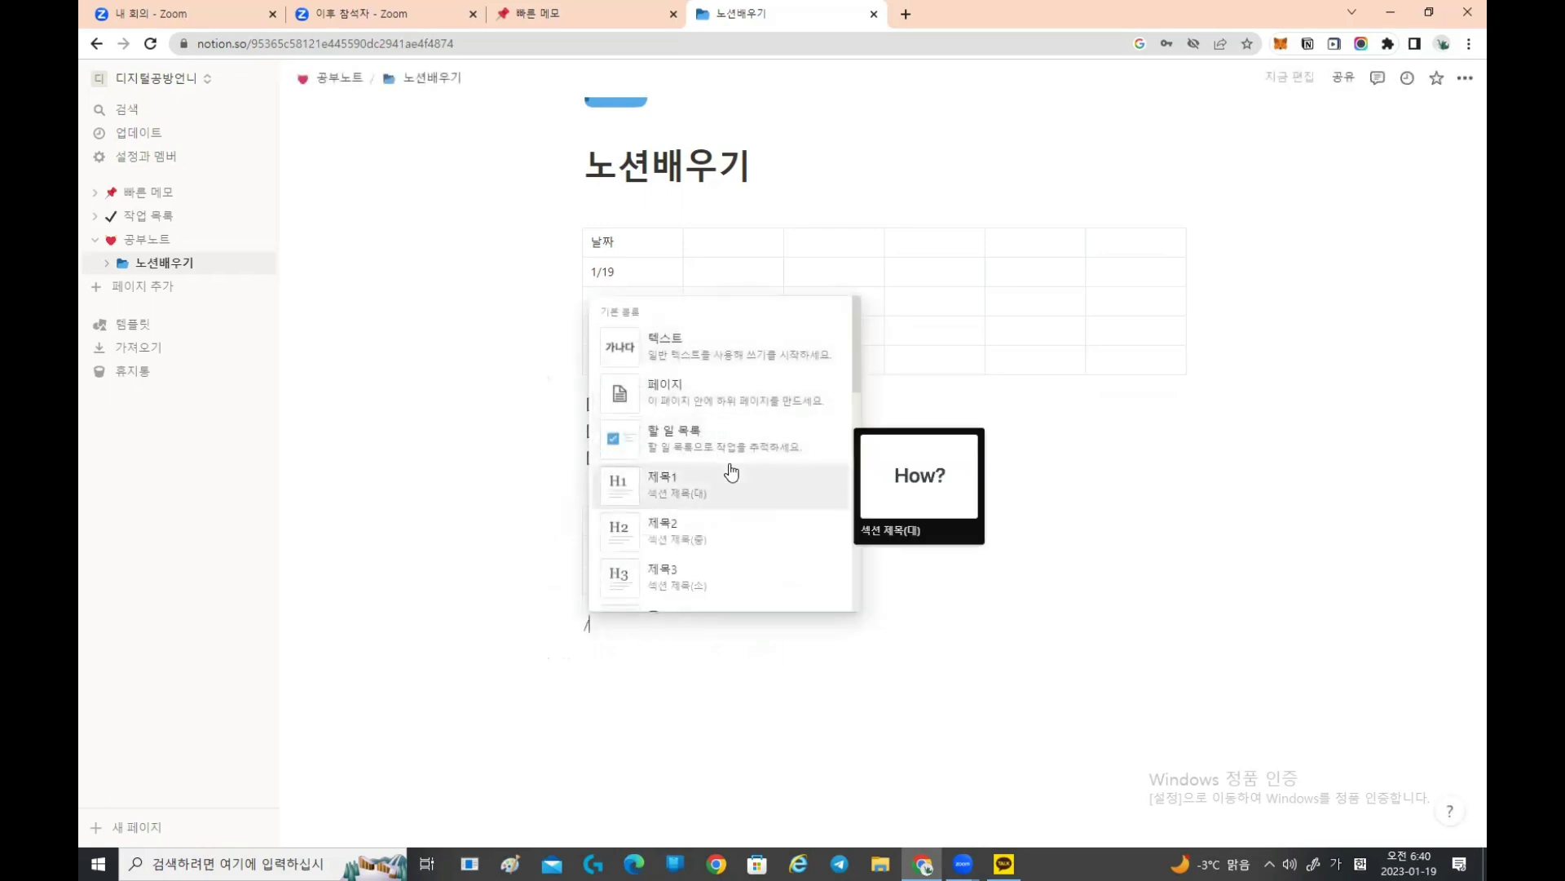
scroll(732, 471, "down", 2)
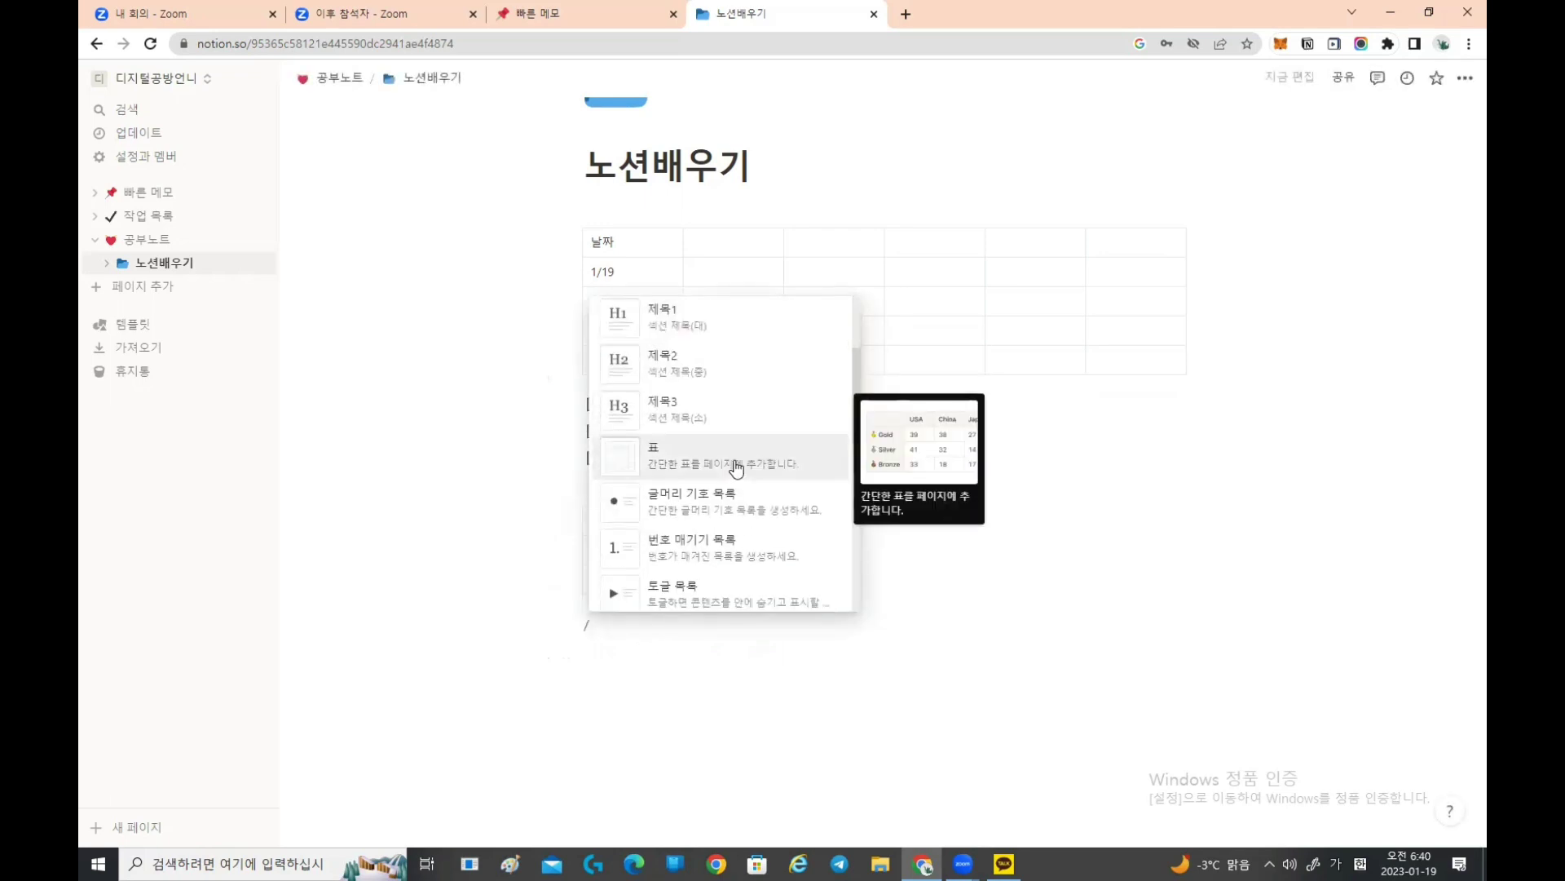
left_click(689, 509)
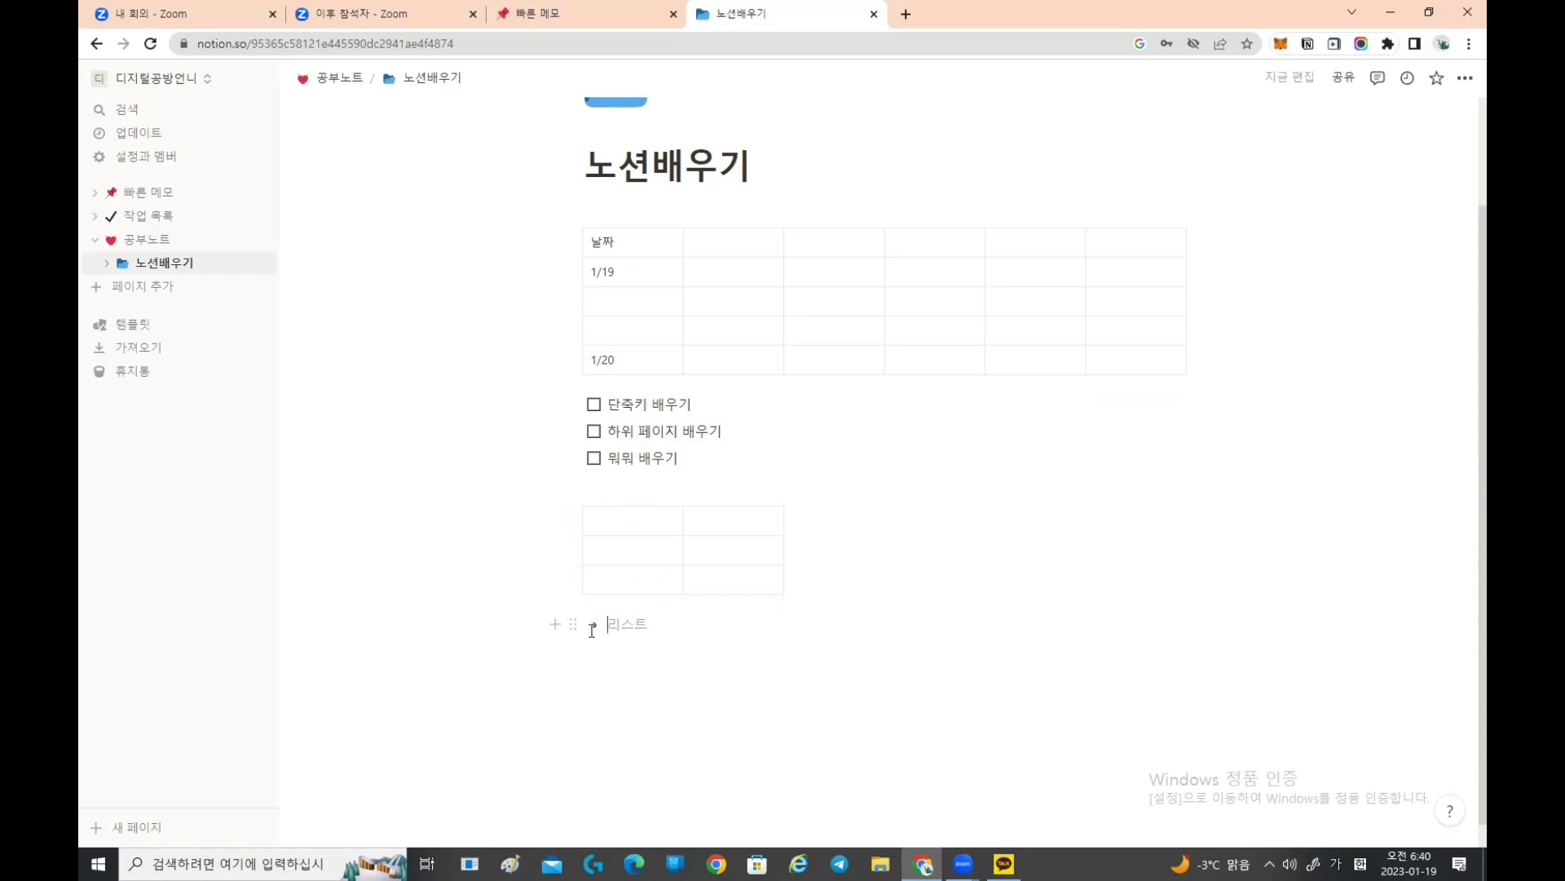
left_click(627, 630)
Step: Write "위 이미지에 대한 부가 설명을 많이 적습니다." as the bulleted list item
type("위 이미")
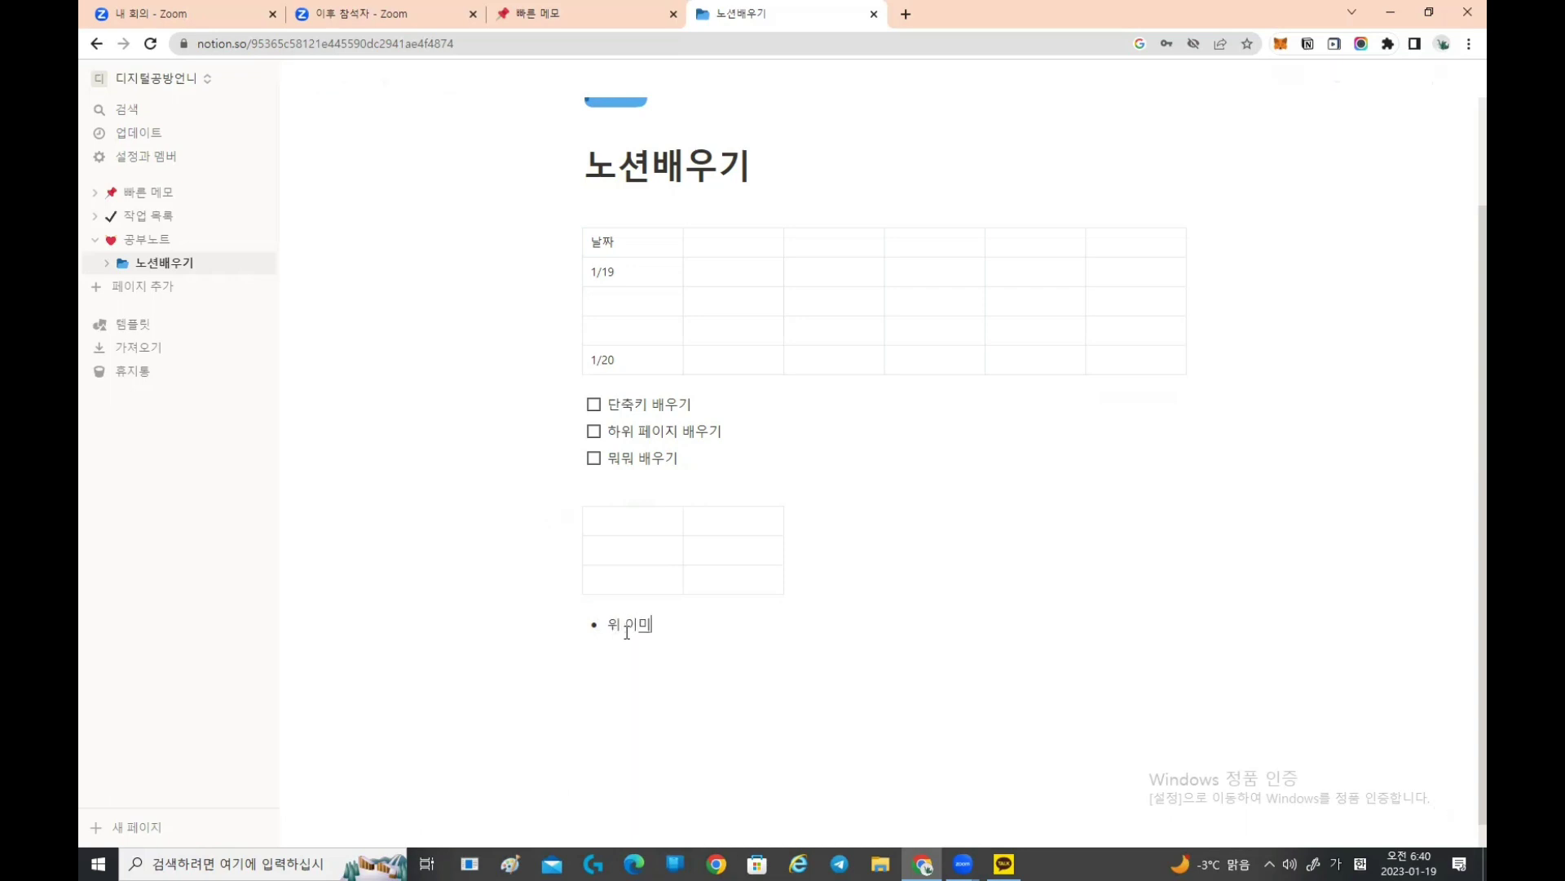
type("지에 대한 서ㄹ명")
key("BackSpace")
key("BackSpace")
type("부가 설며")
type("ㅇ을 많이 적습")
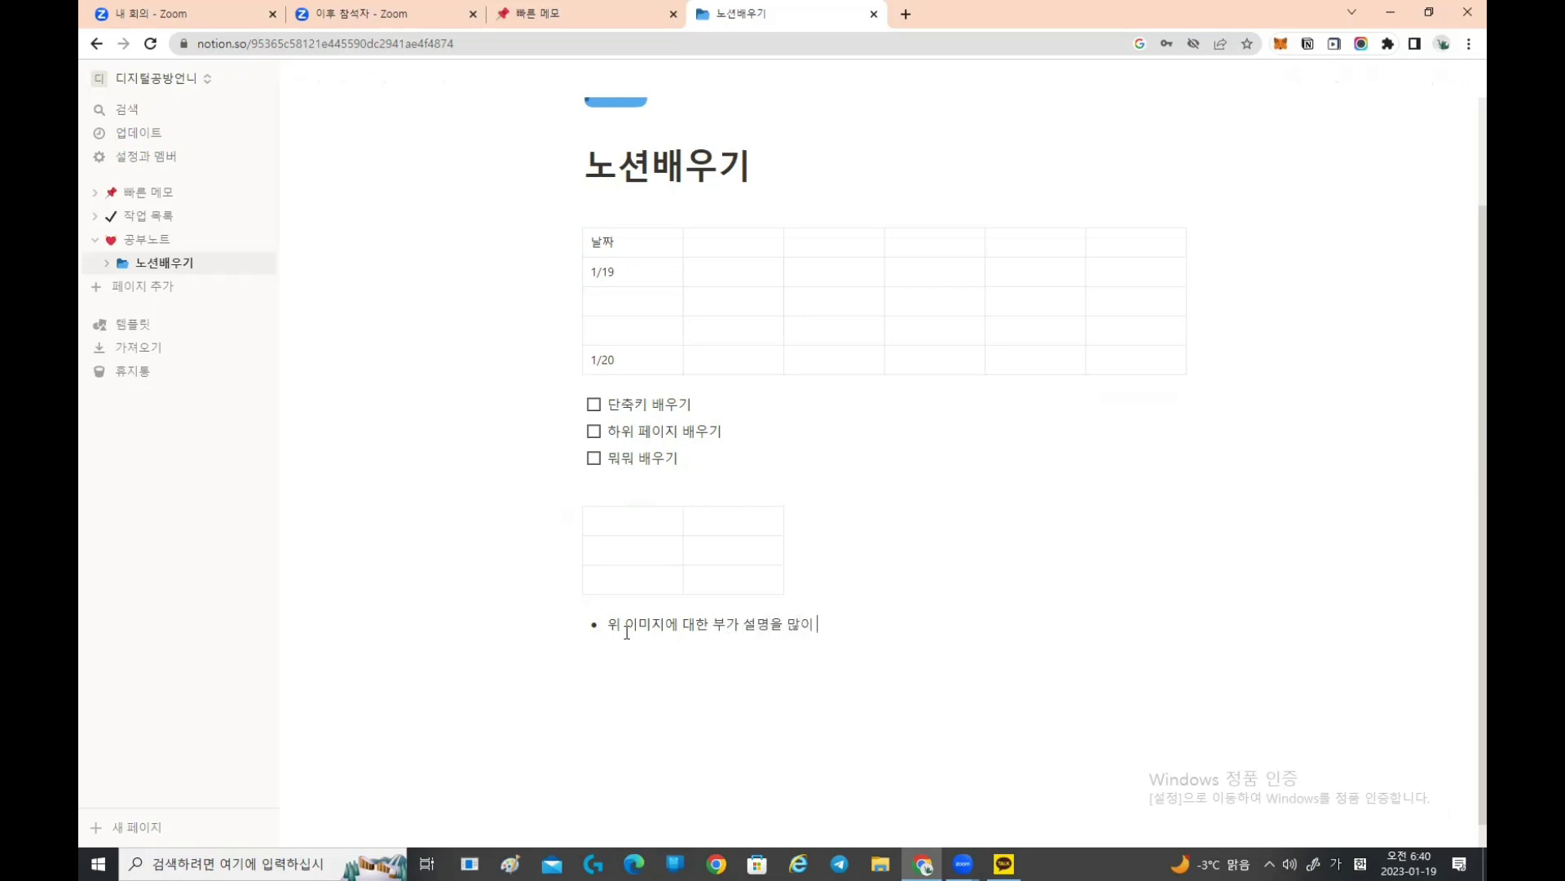
type("니다.")
Step: Try adding and indenting an empty line below the bulleted item, and remove it again
key("Return")
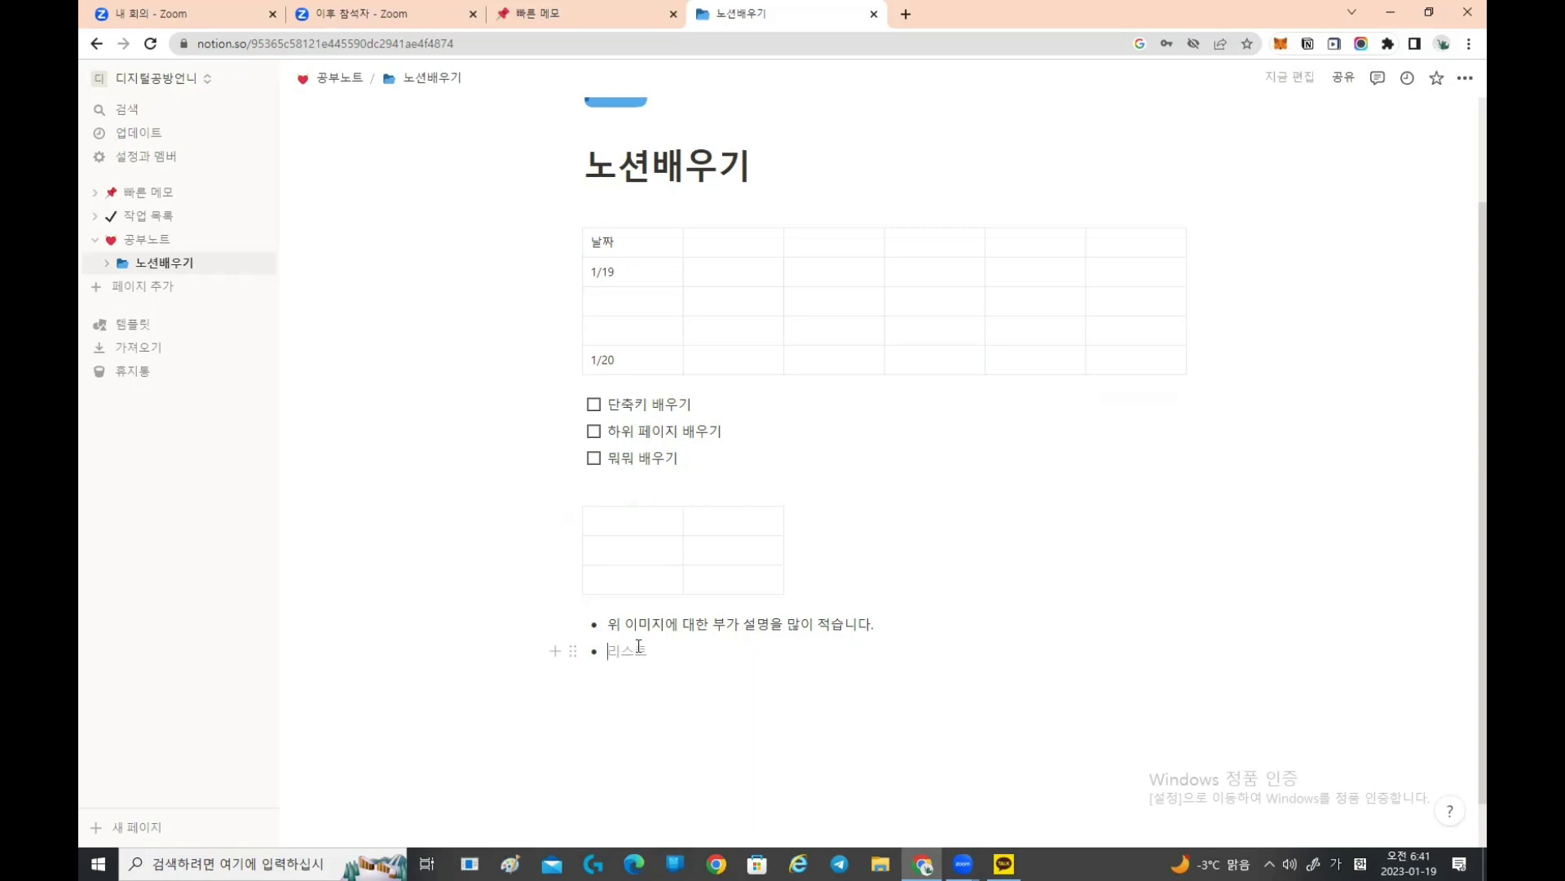
key("BackSpace")
key("BackSpace")
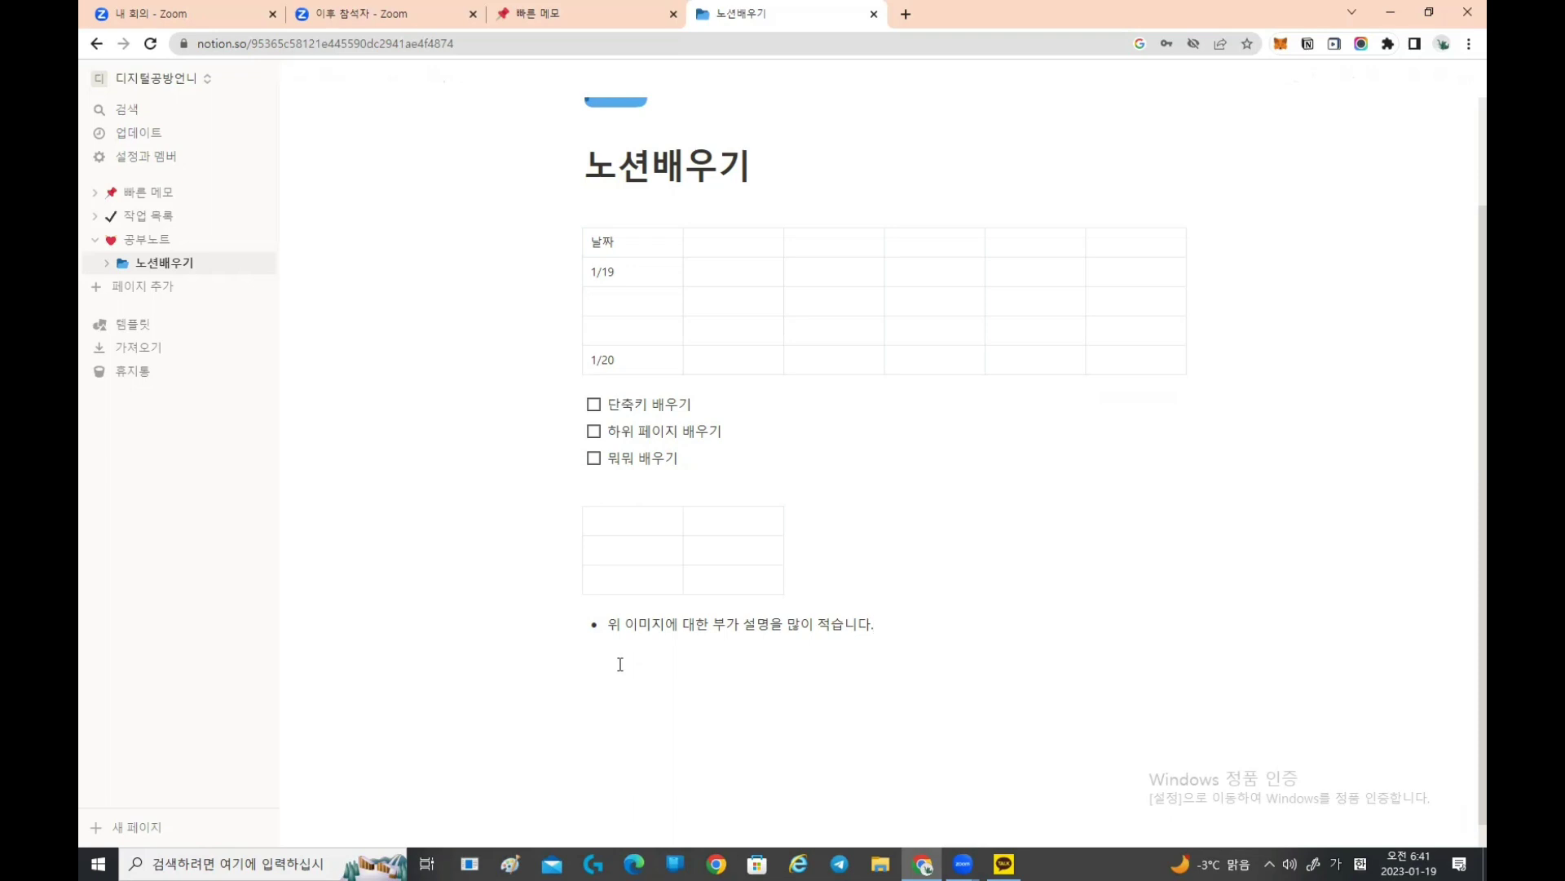
key("Return")
key("Tab")
key("BackSpace")
key("BackSpace")
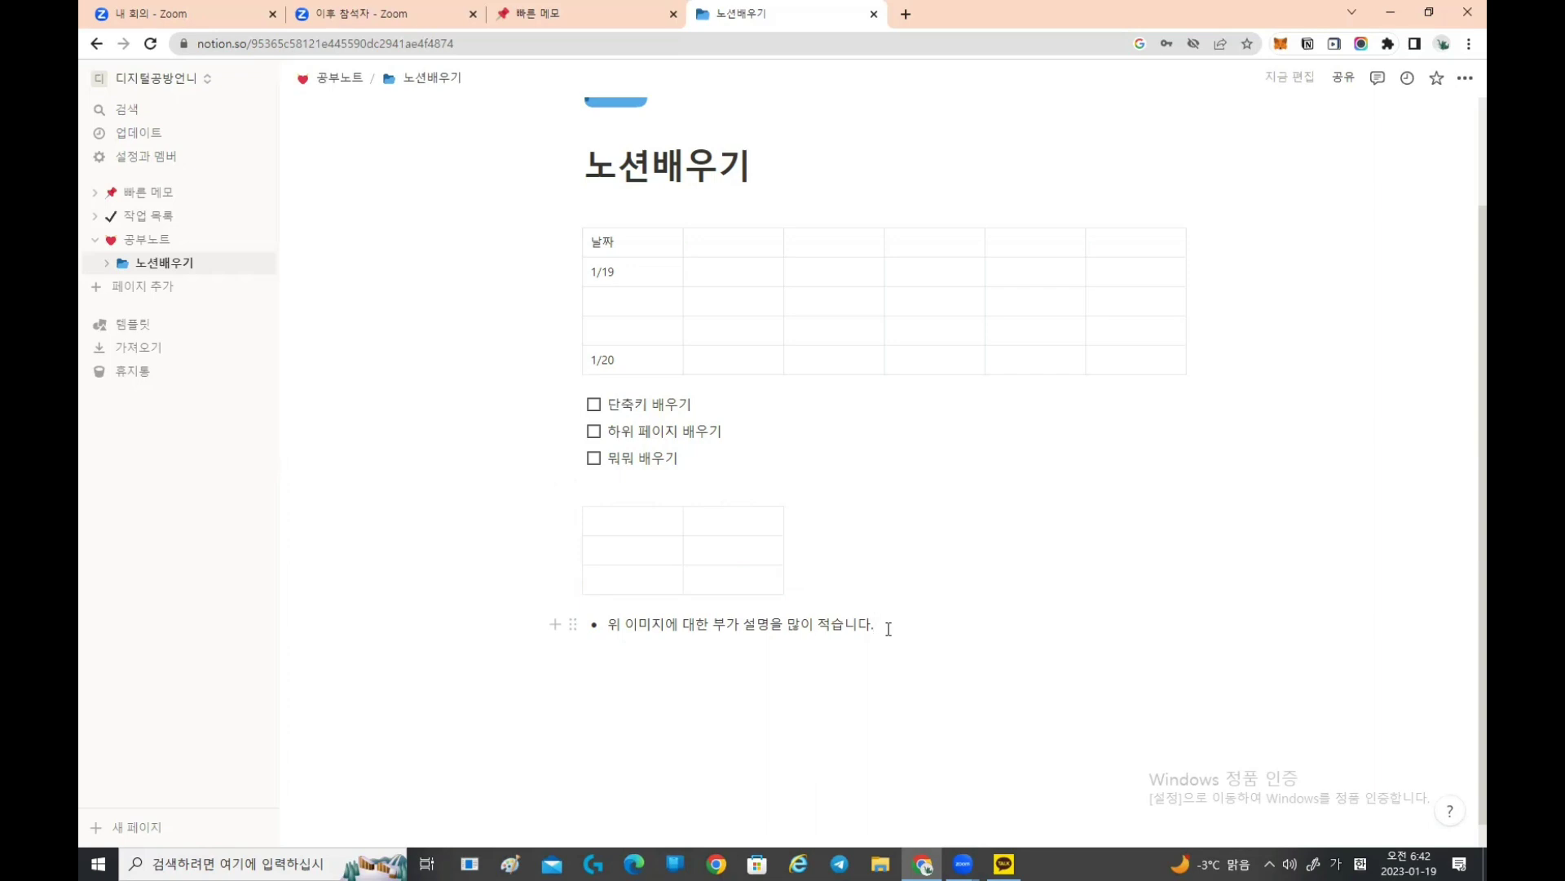
Step: Add three indented sub-items below the bulleted sentence: "부가설명1", "부가설명2" and "부가설명3"
key("Return")
key("Tab")
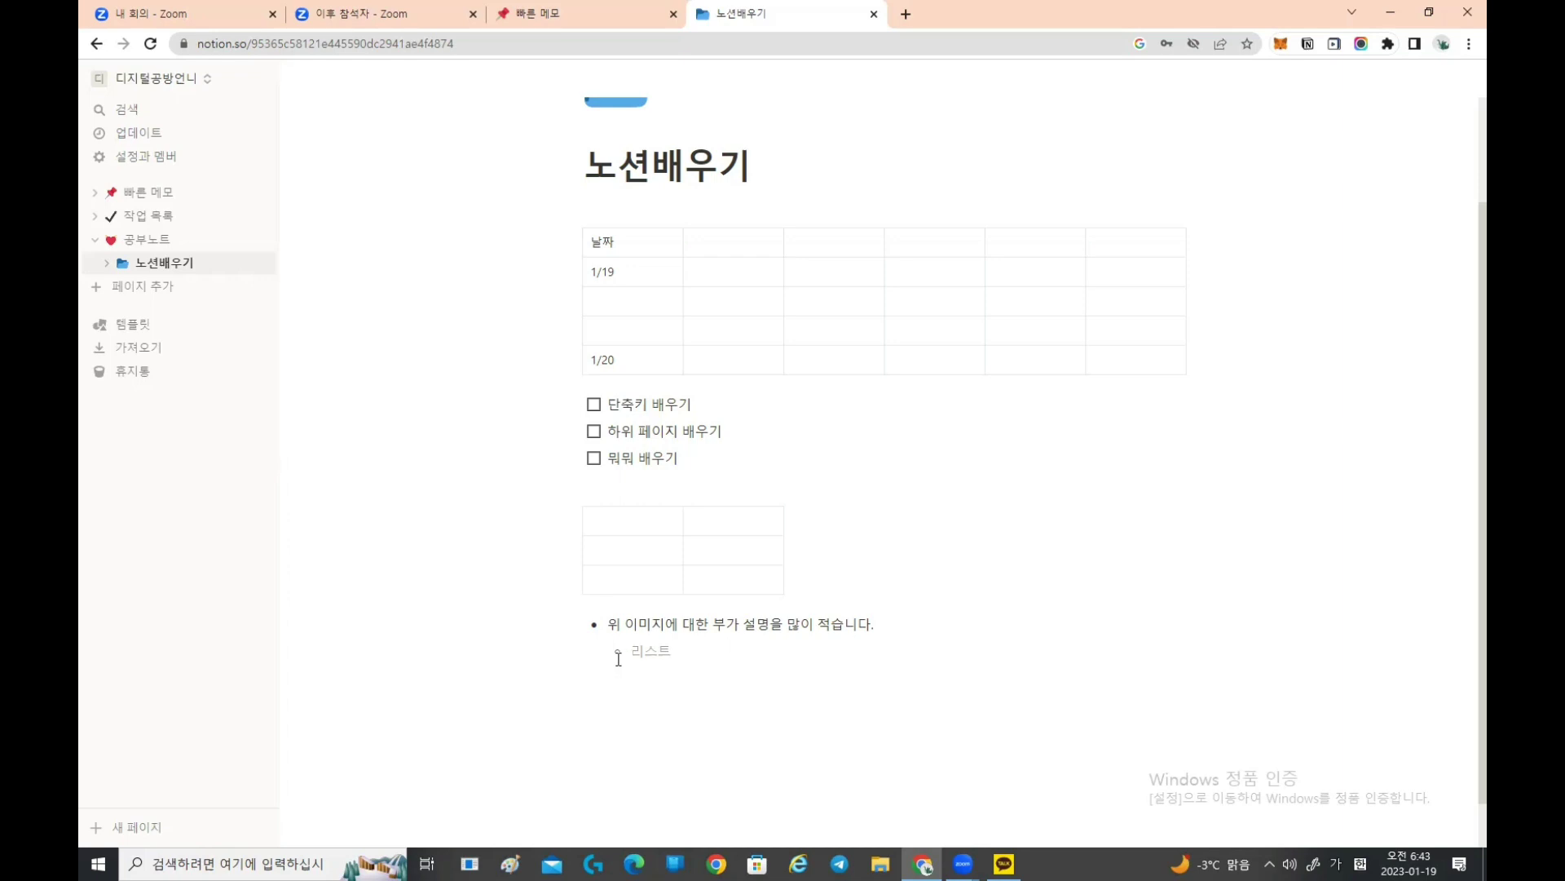
type("부가설명")
key("Return")
key("BackSpace")
key("BackSpace")
type("1")
key("Return")
type("부가설명2")
key("Return")
type("부가설명3")
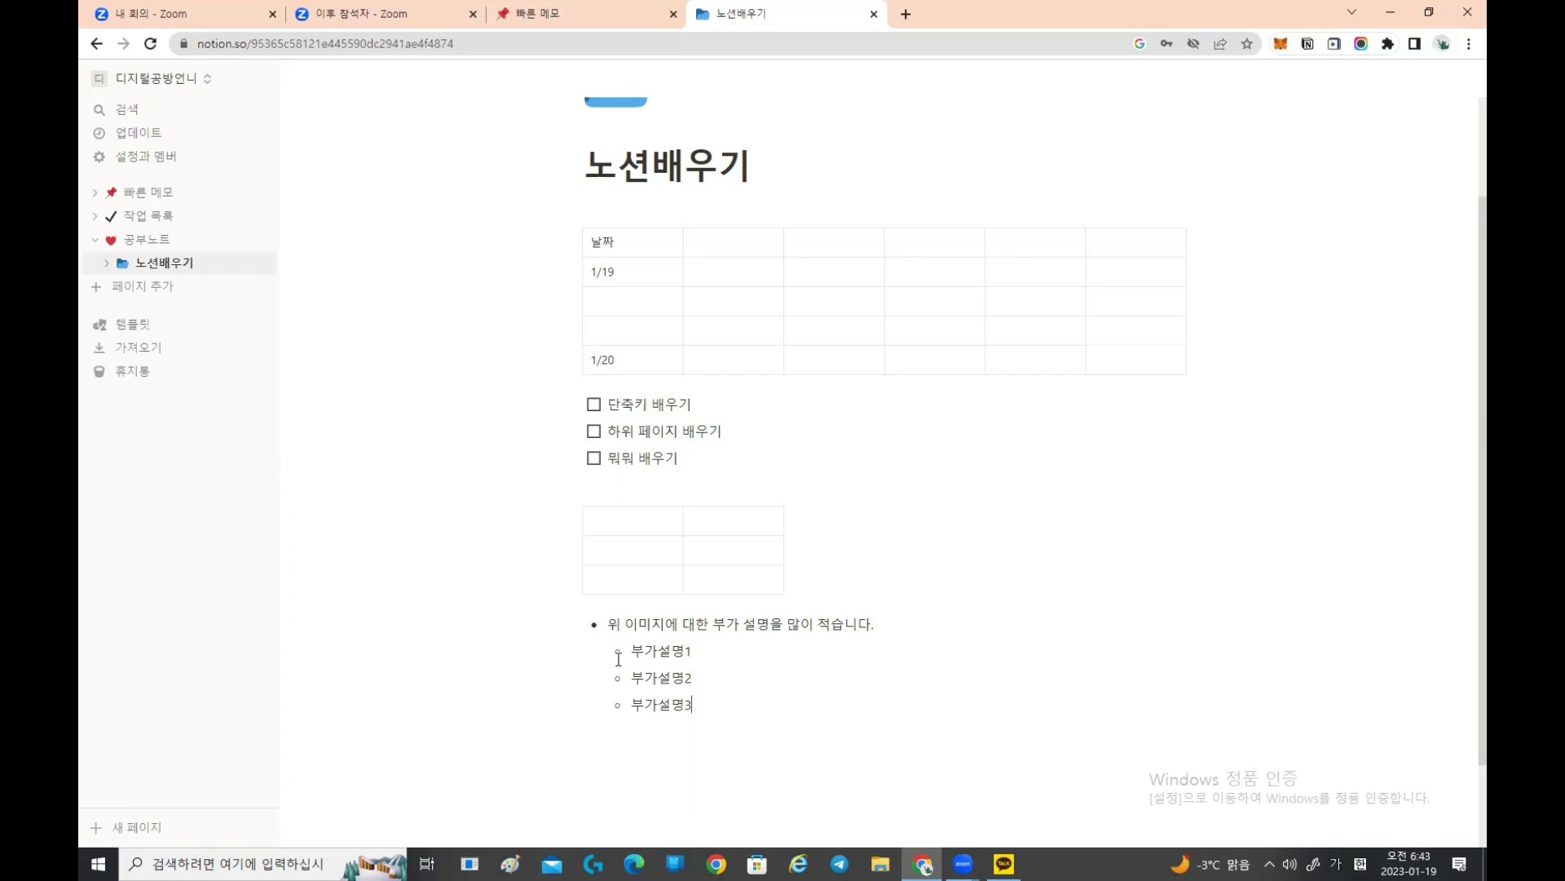
Step: Try an empty third-level item below 부가설명3, outdent it level by level to plain text, and remove it again
key("Return")
key("Tab")
scroll(724, 654, "down", 2)
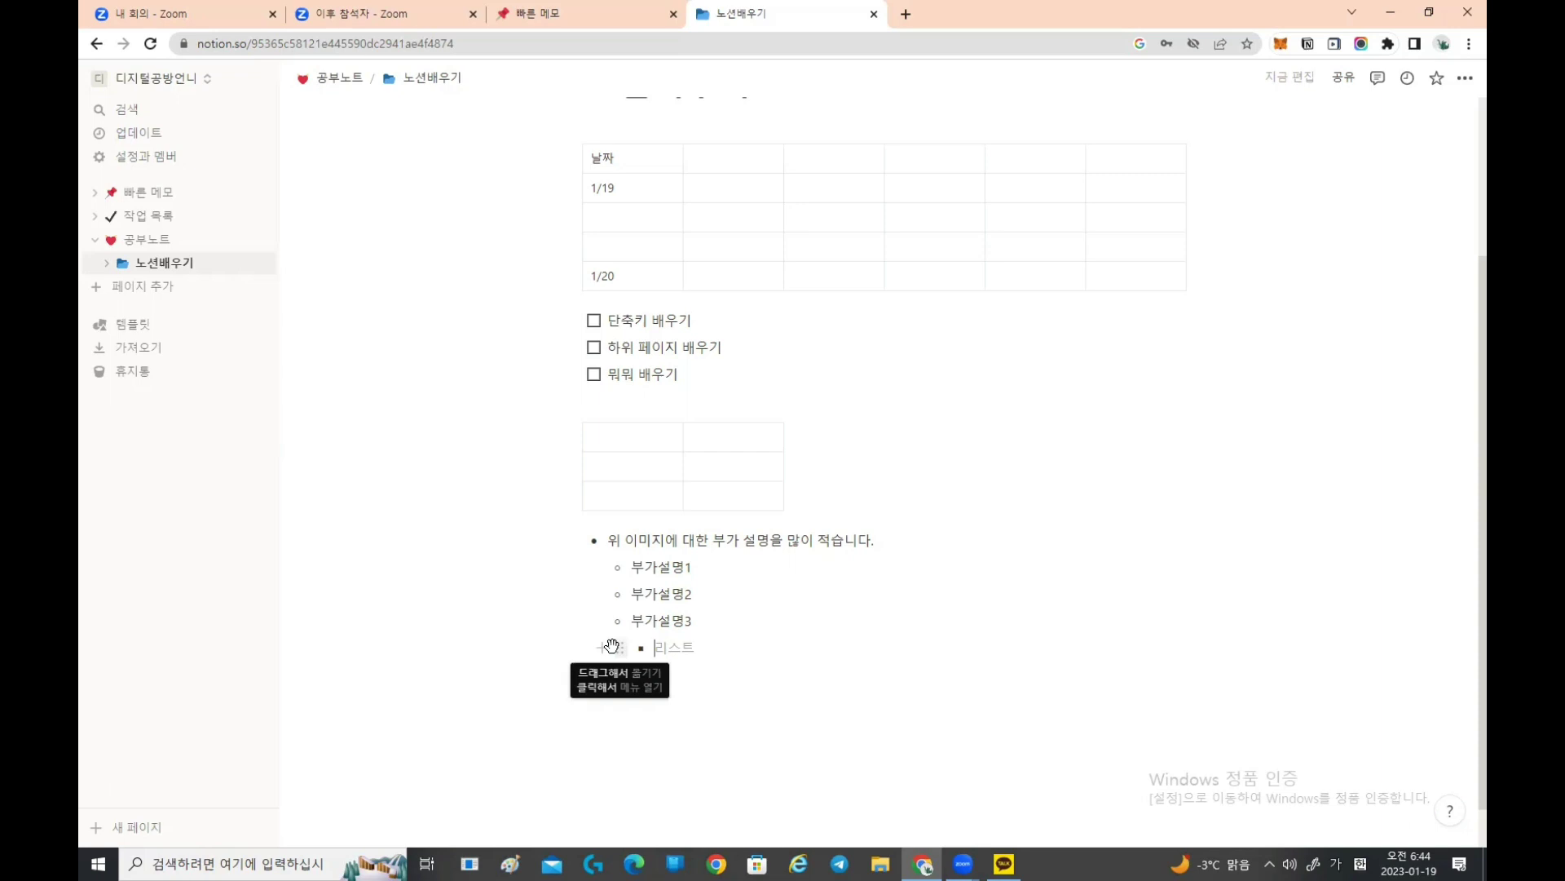
key("shift+Tab")
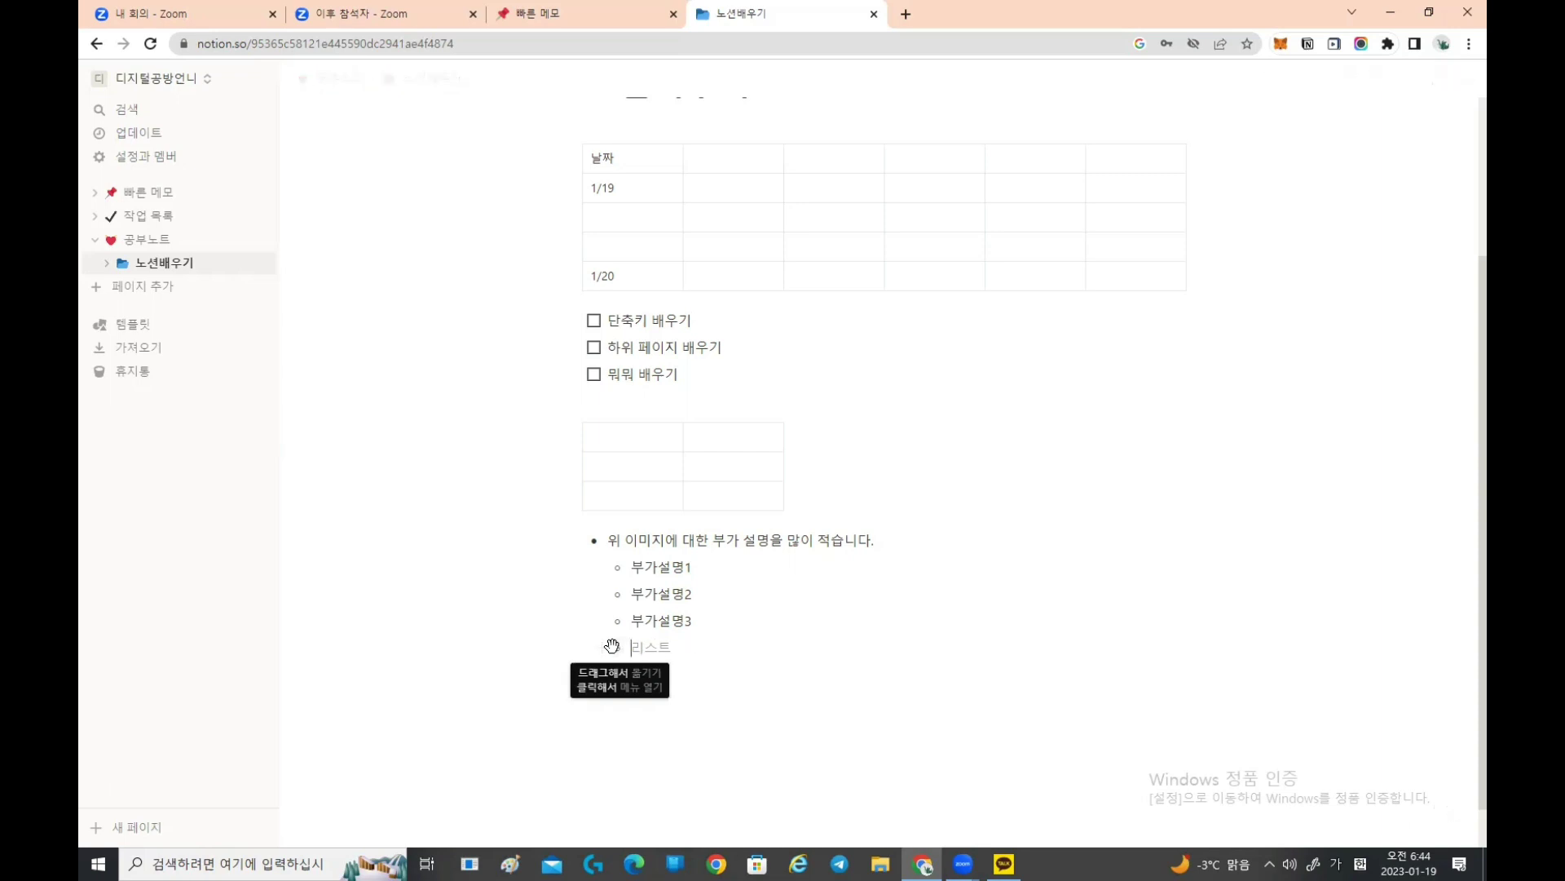
key("shift+Tab")
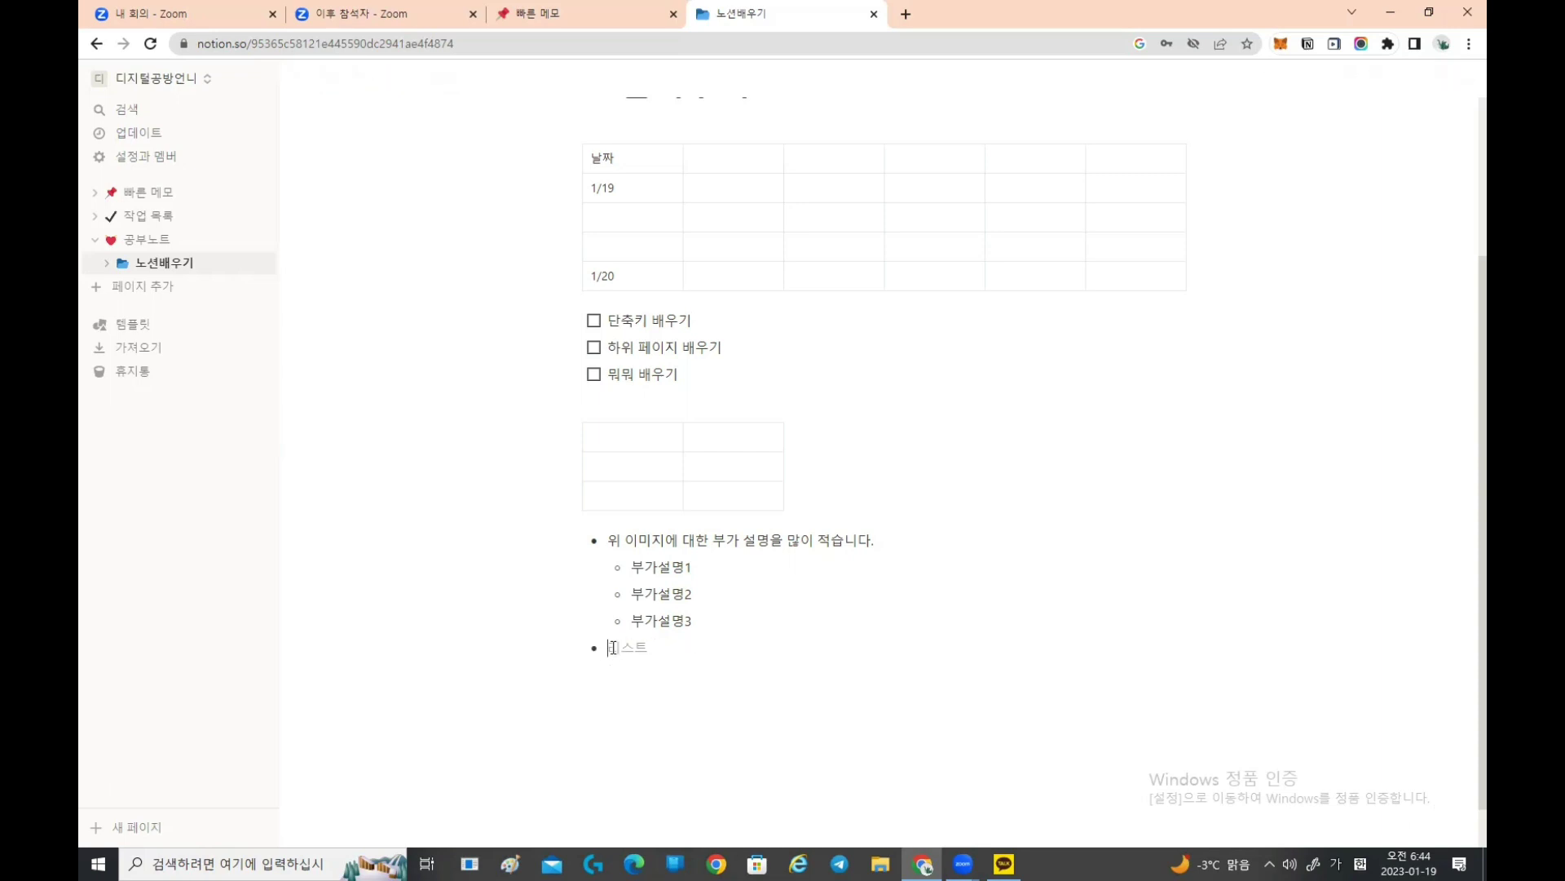
key("BackSpace")
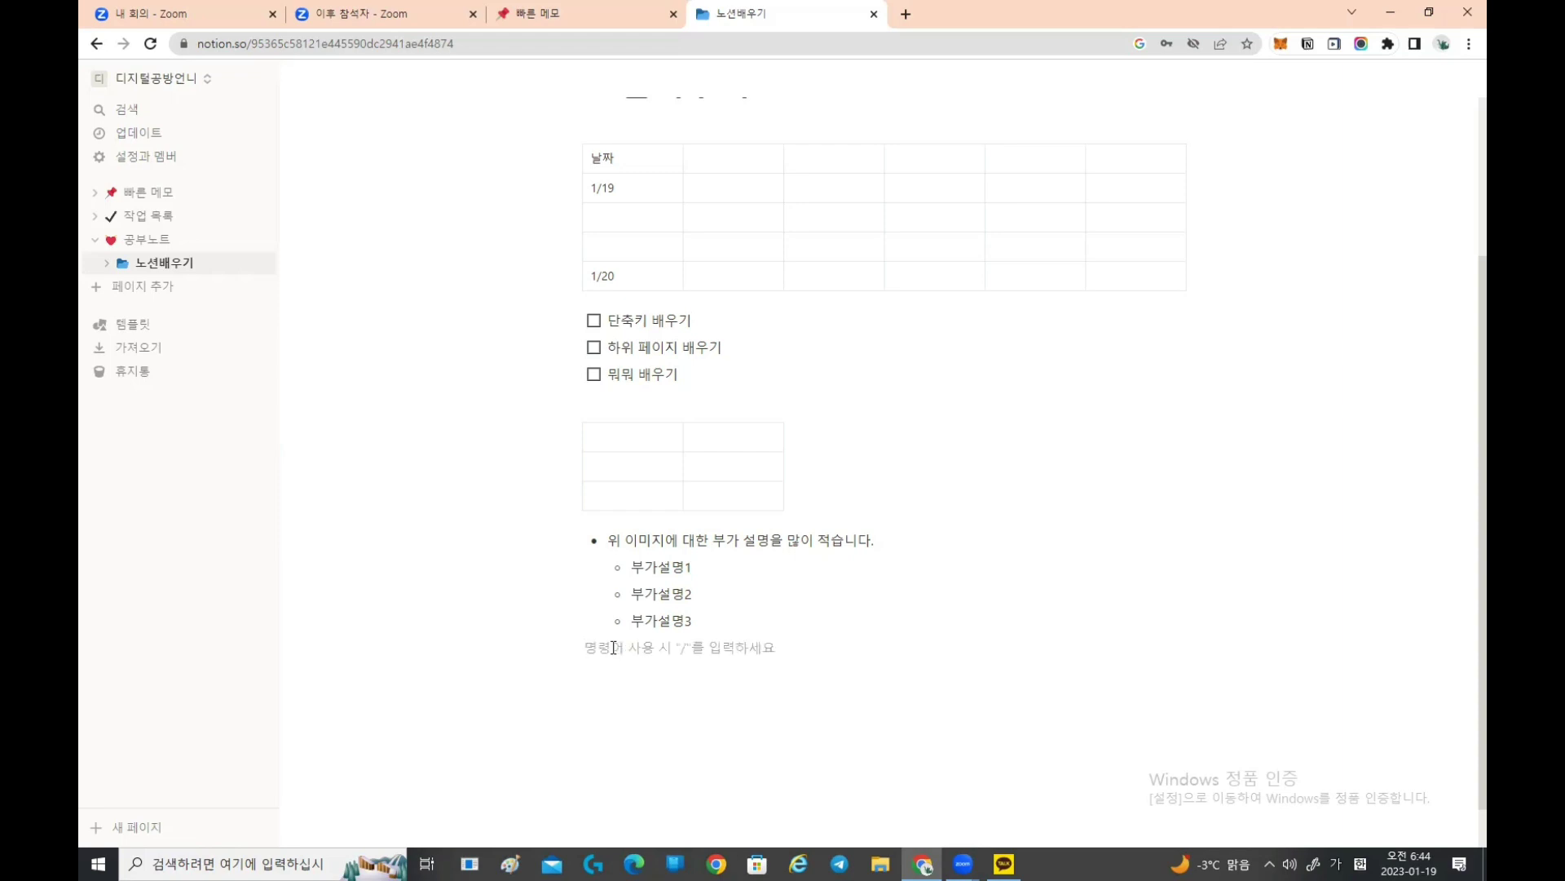
key("BackSpace")
Step: Add a third-level item "부가설명3-1" nested under 부가설명3
key("Return")
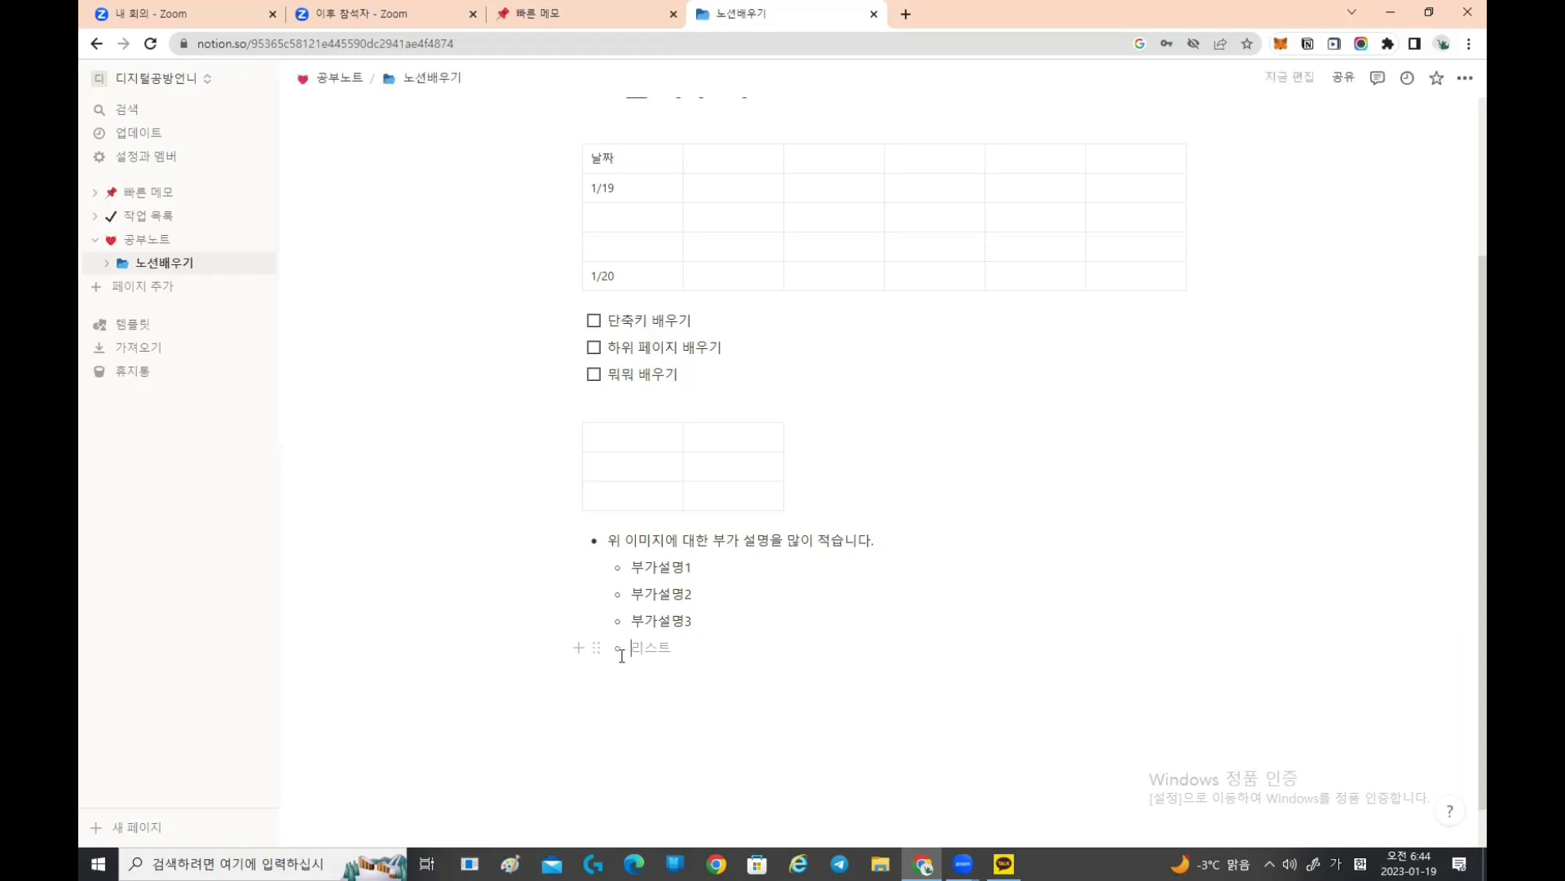
key("Tab")
type("부개")
type("설명")
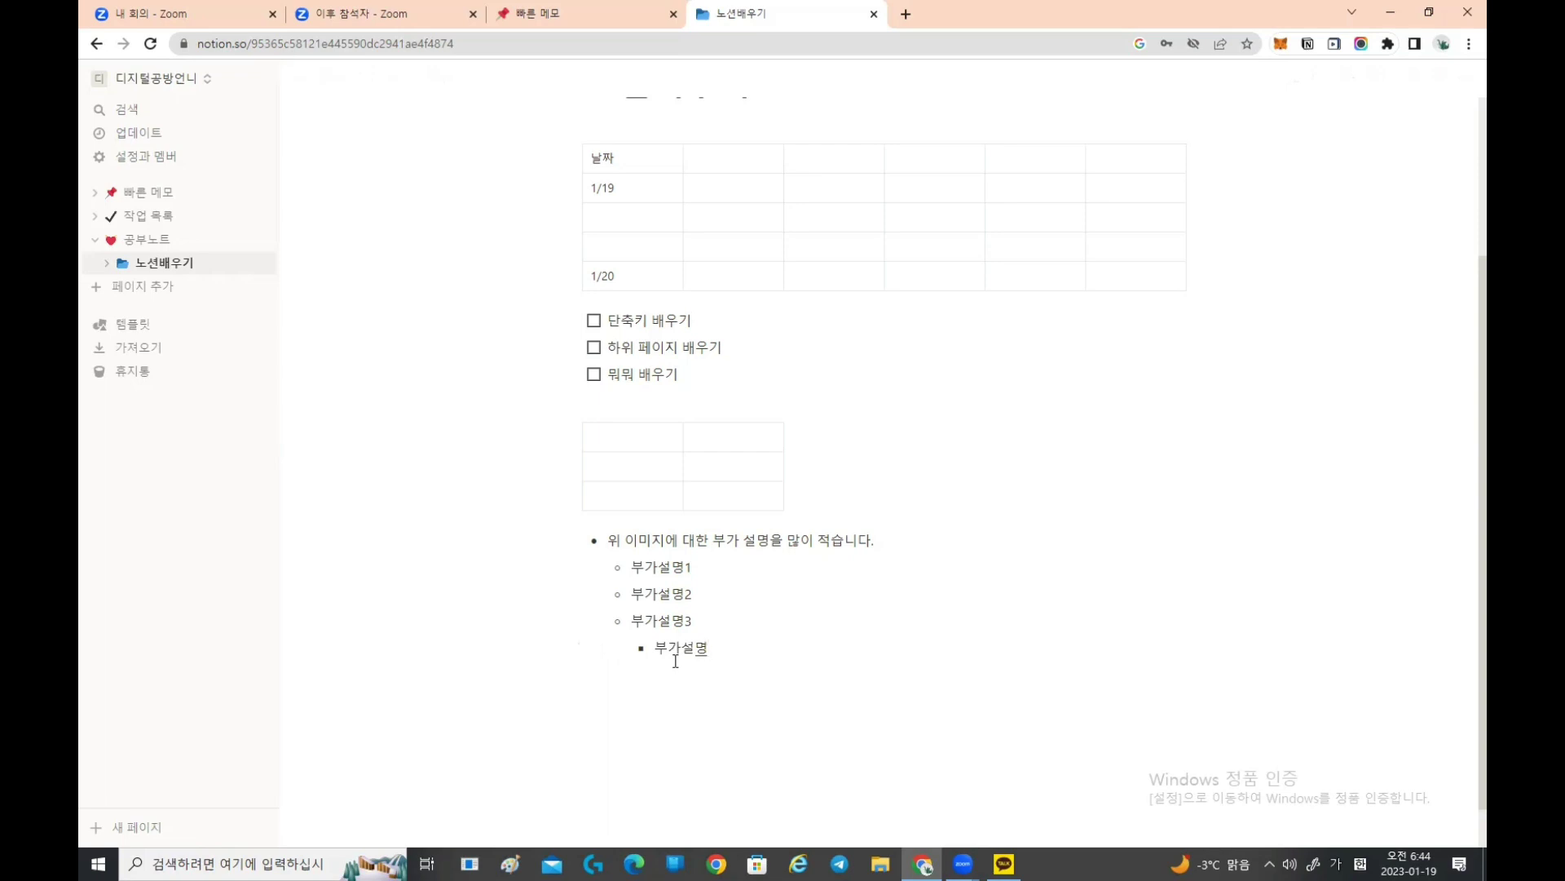
type("1-1")
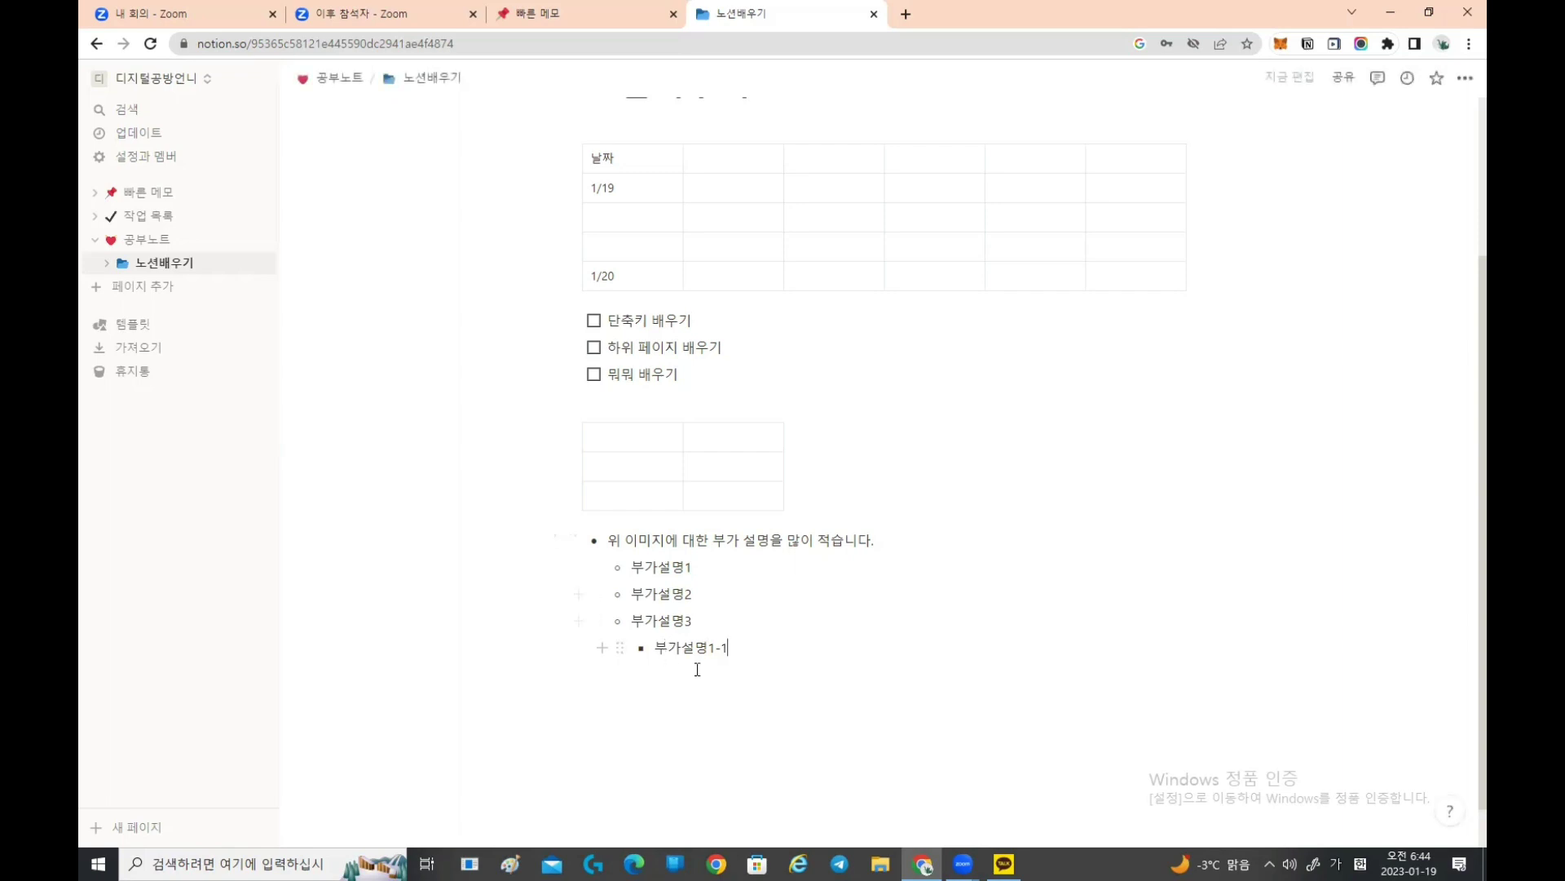
key("BackSpace")
key("BackSpace")
key("BackSpace")
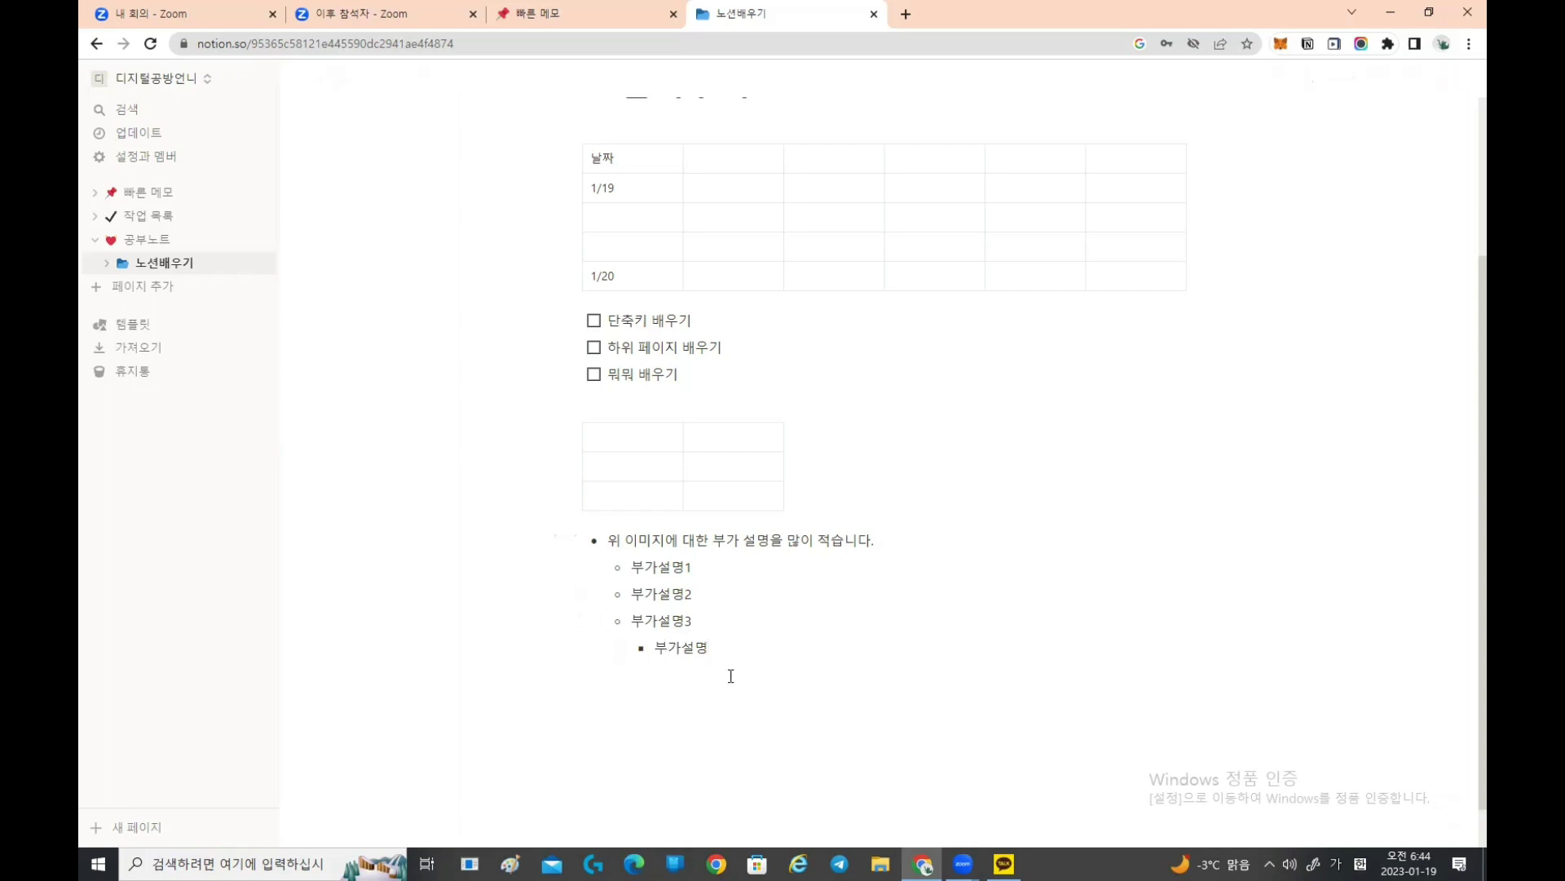
type("3-1")
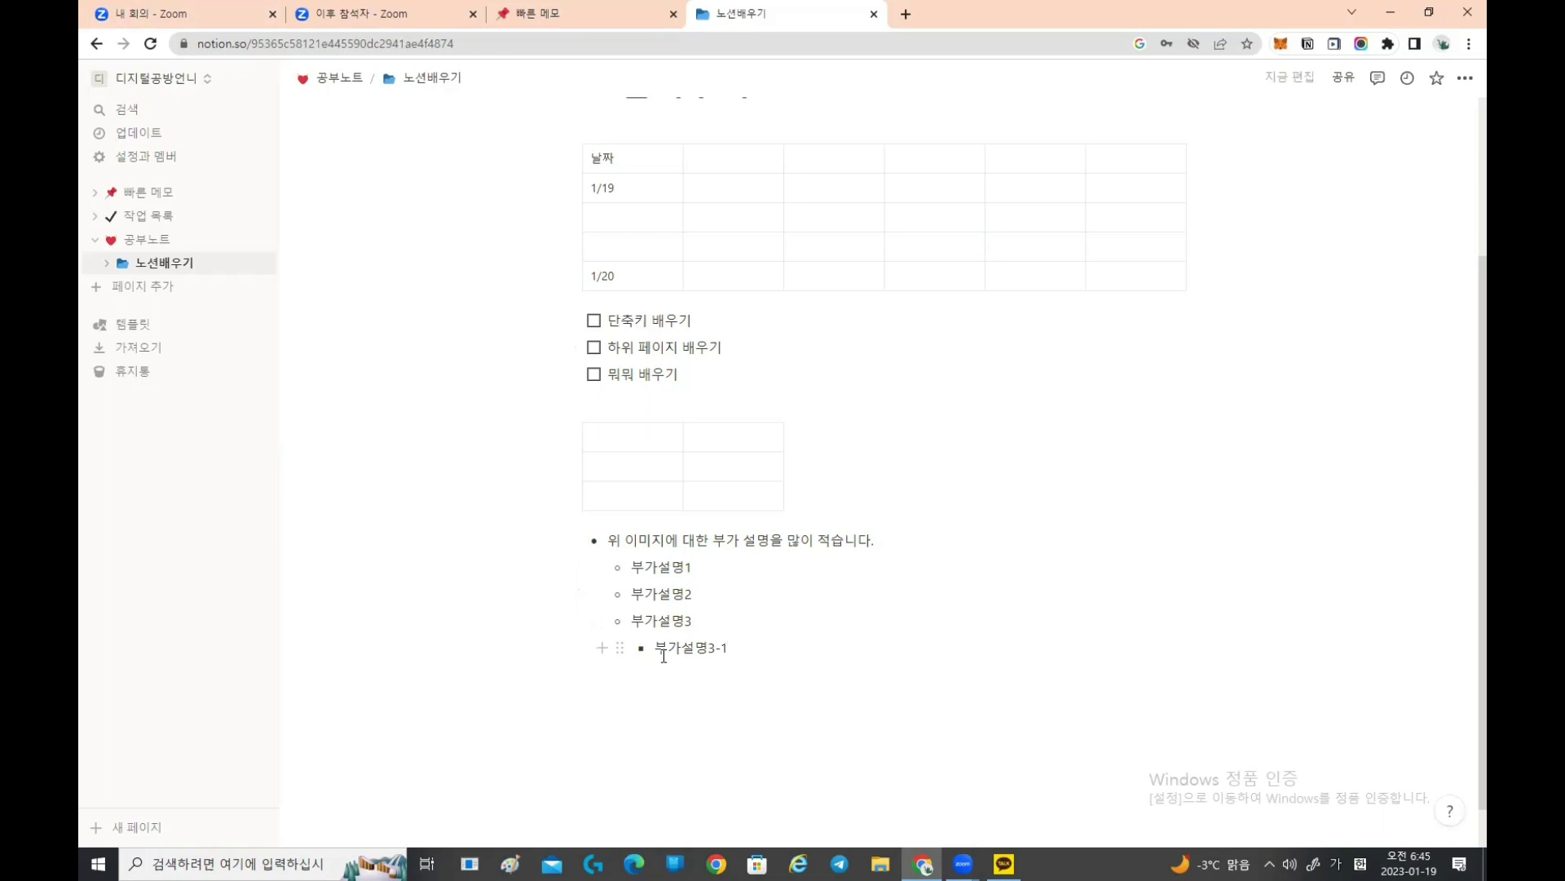
Step: End the list below 부가설명3-1 by outdenting a new item to the outermost level, converting it to plain text and adding another empty line
key("Return")
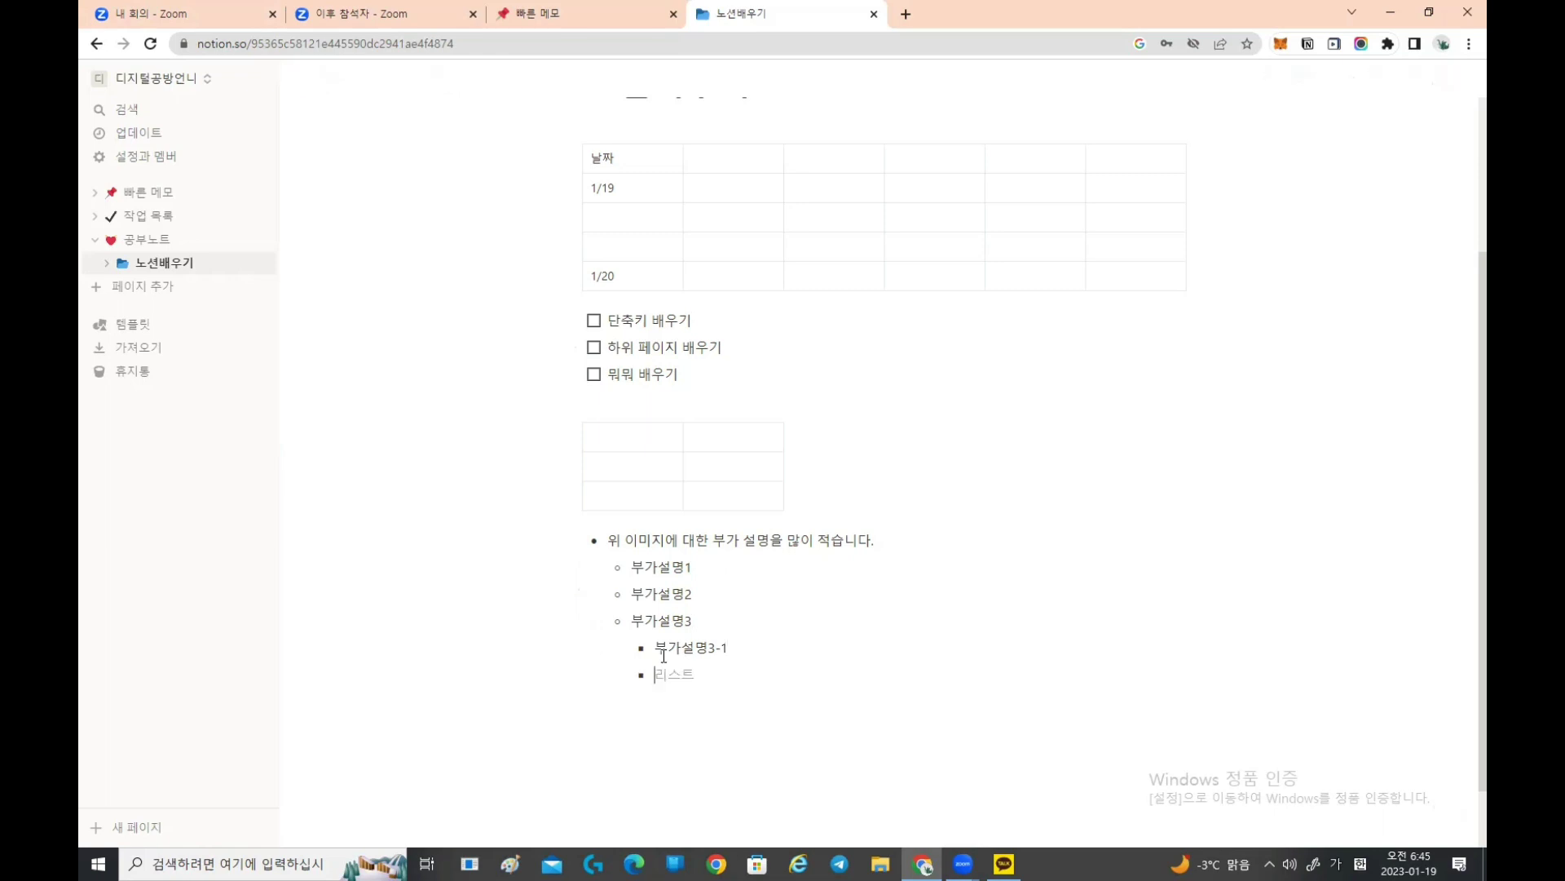
key("shift+Tab")
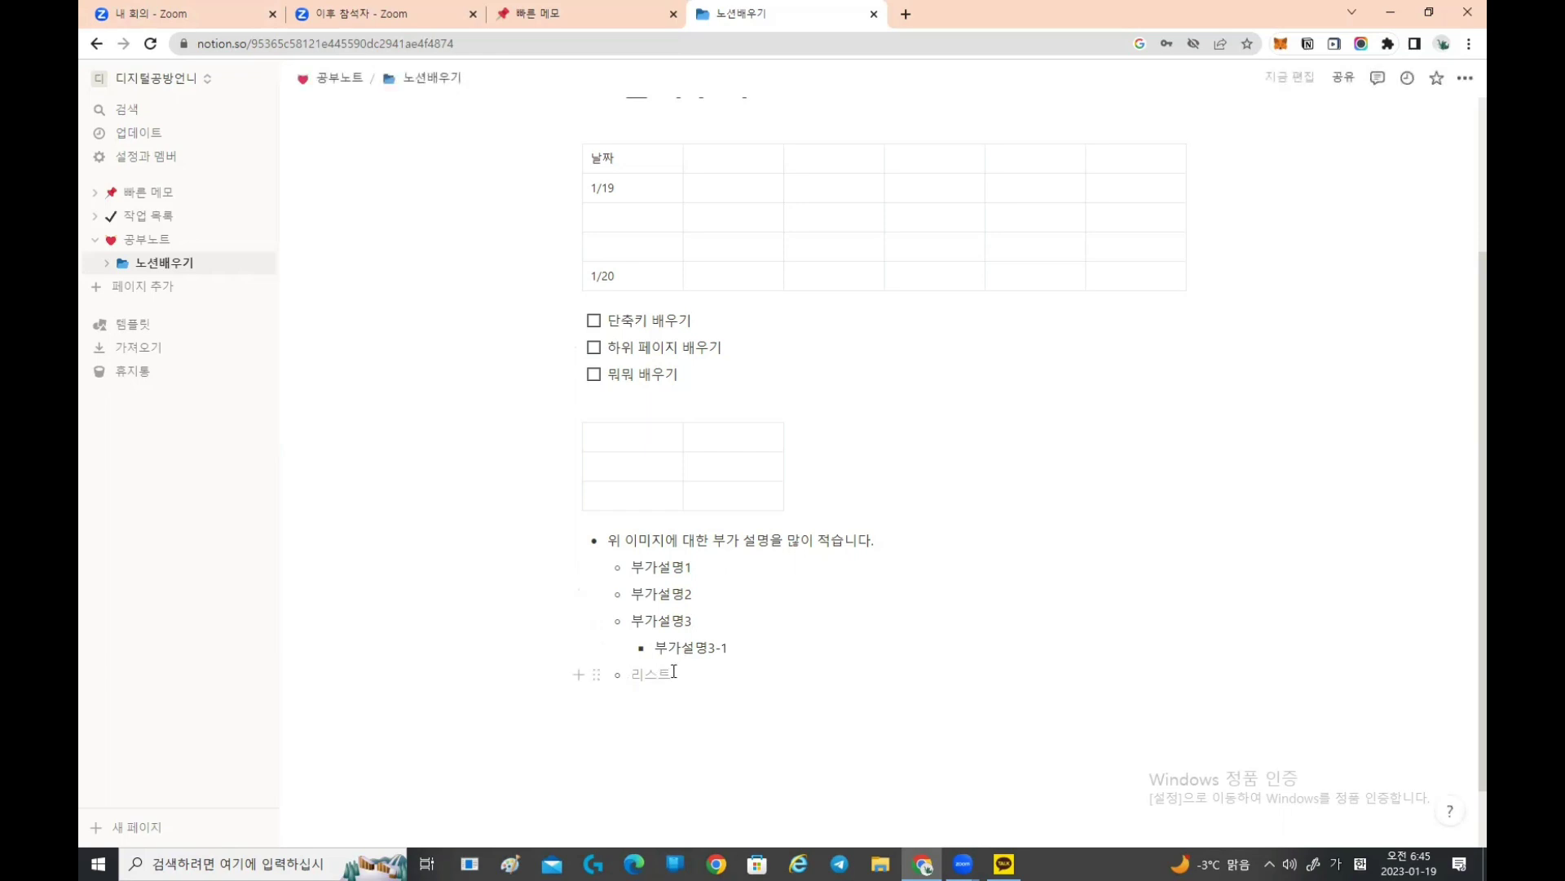
key("shift+Tab")
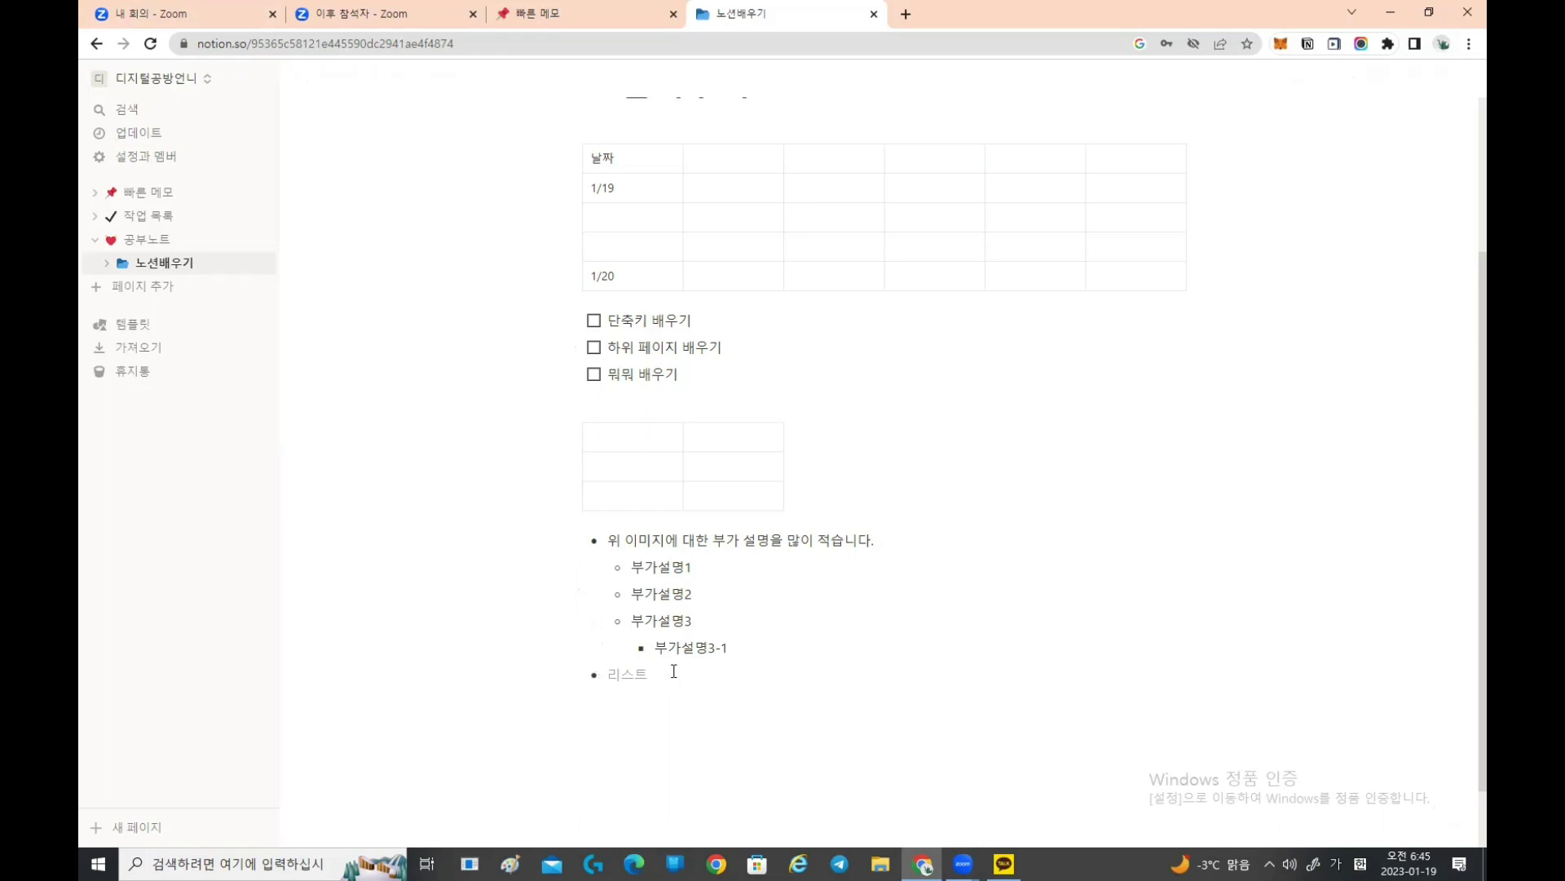
key("BackSpace")
key("Return")
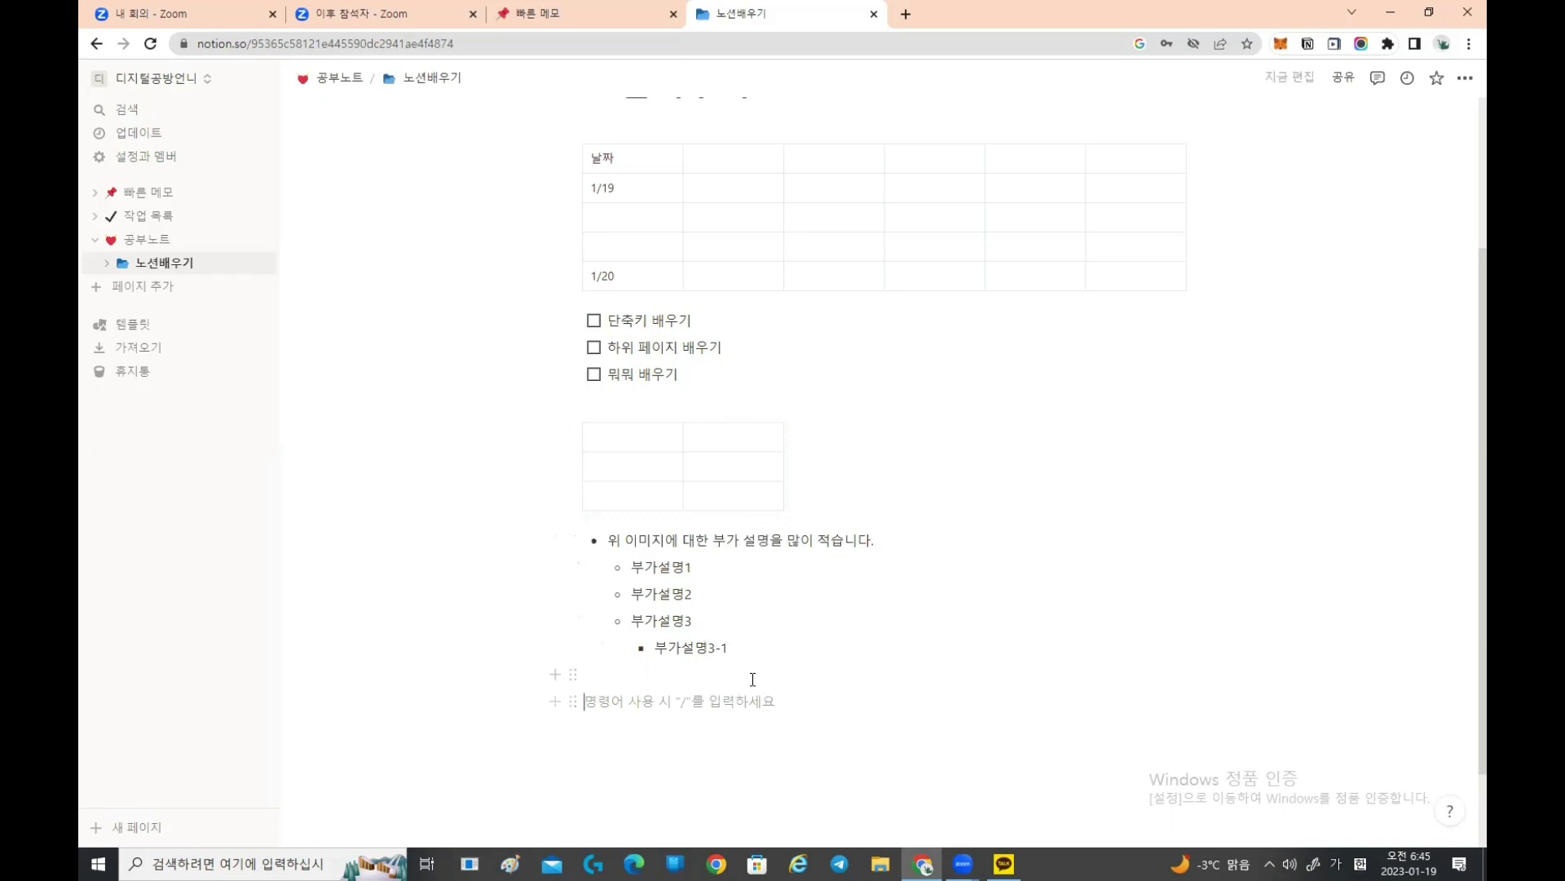
Step: Insert an empty item directly below 부가설명3 and indent it to the third level, above 부가설명3-1
left_click(756, 647)
key("Return")
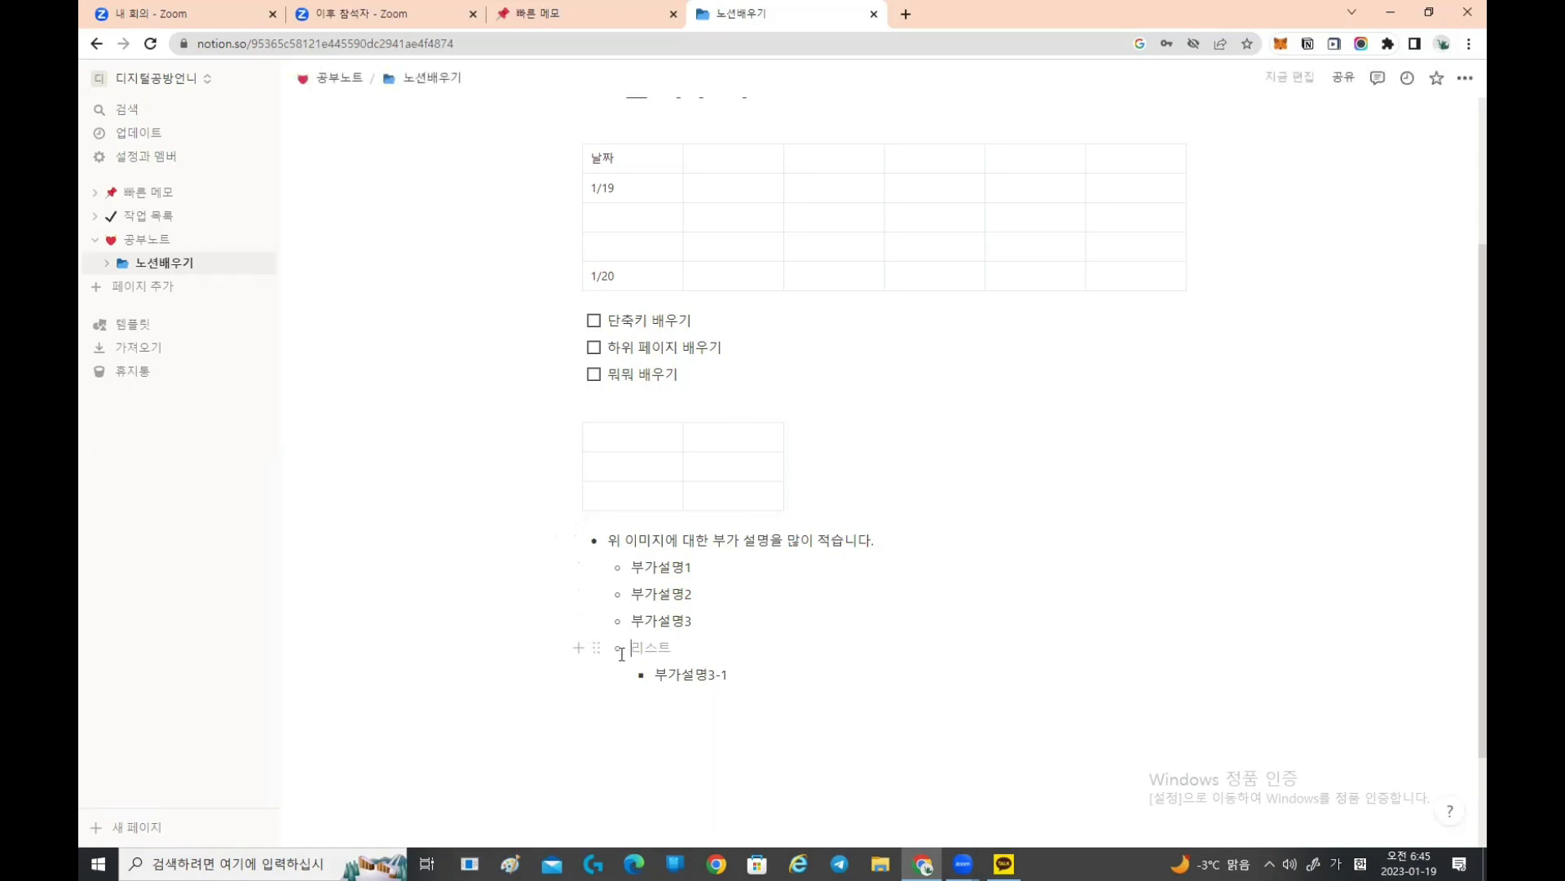
key("Tab")
Step: Try indenting the empty text line below the list and outdent it again
left_click(657, 710)
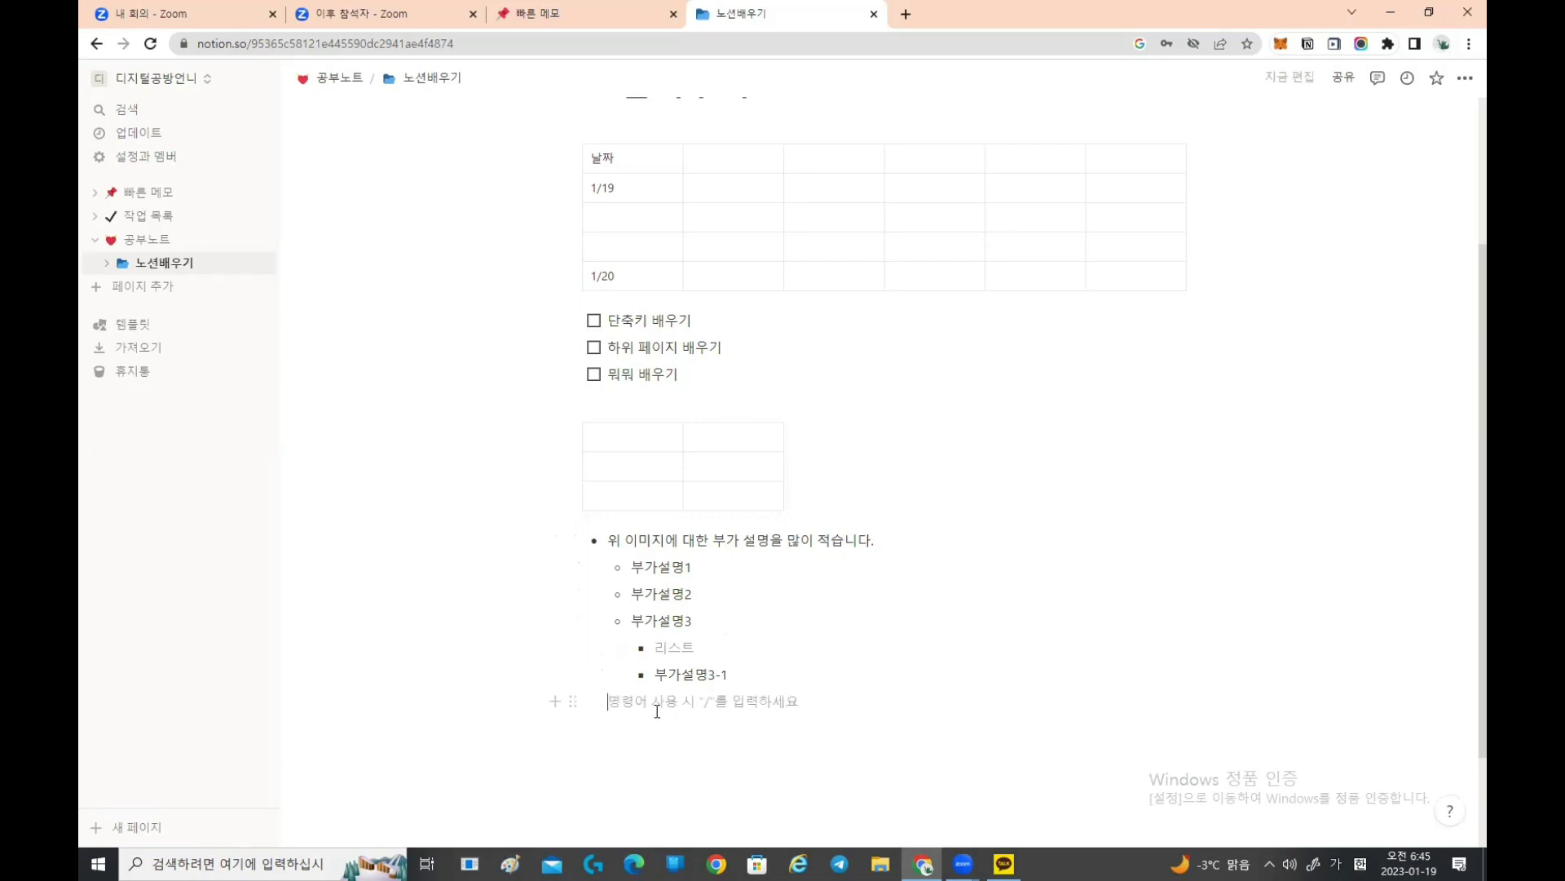
key("Tab")
key("Tab")
key("shift+Tab")
key("shift+Tab")
Step: Insert an empty item below the top-level bulleted sentence and indent it to the second level, above 부가설명1
left_click(900, 543)
key("Return")
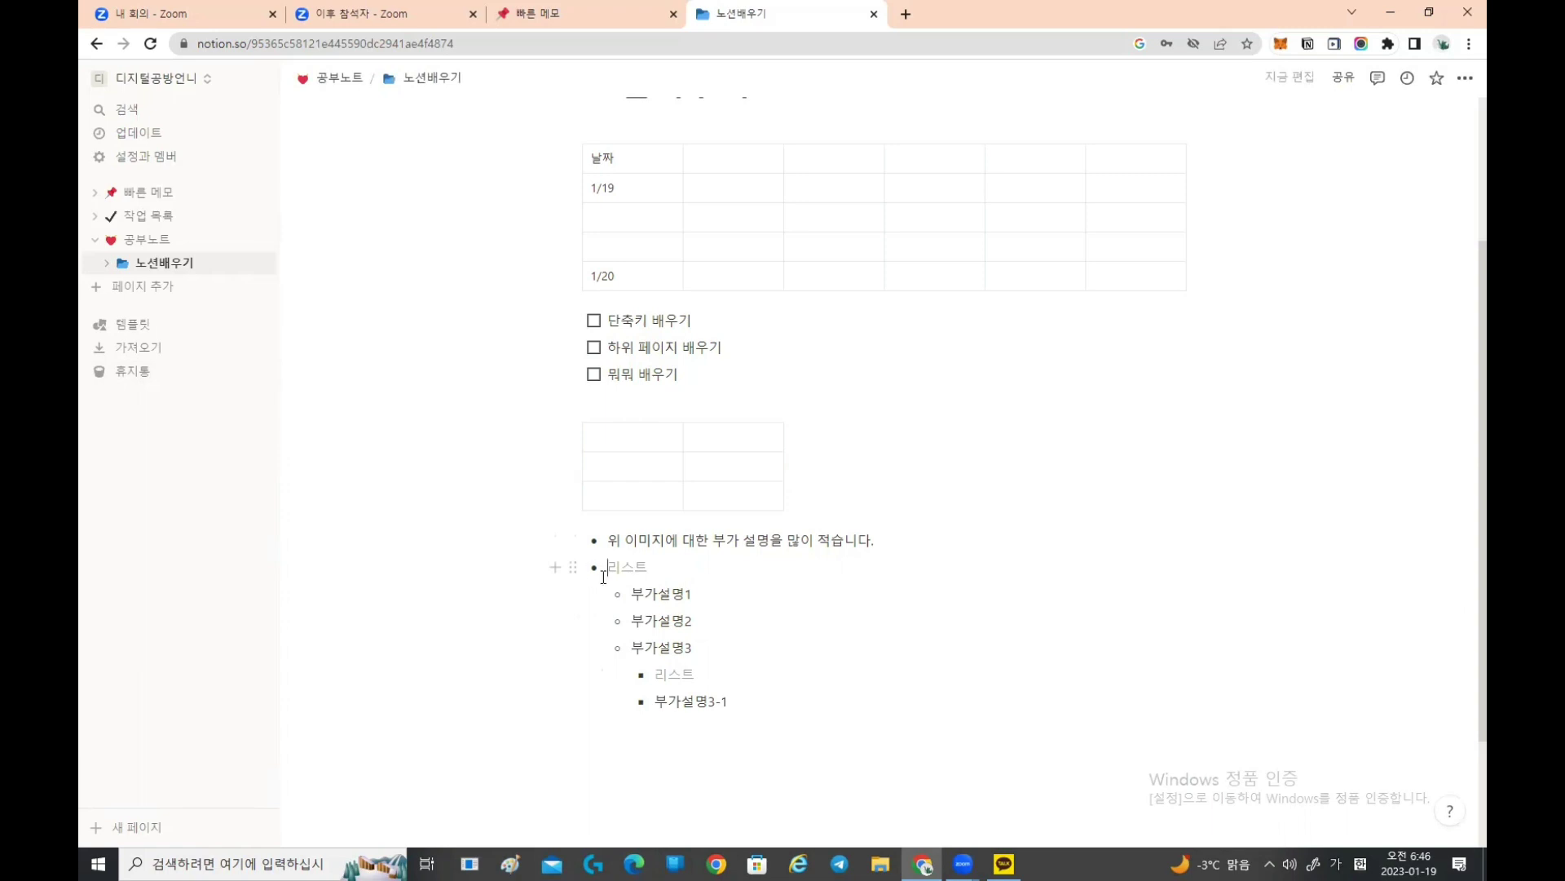
key("Tab")
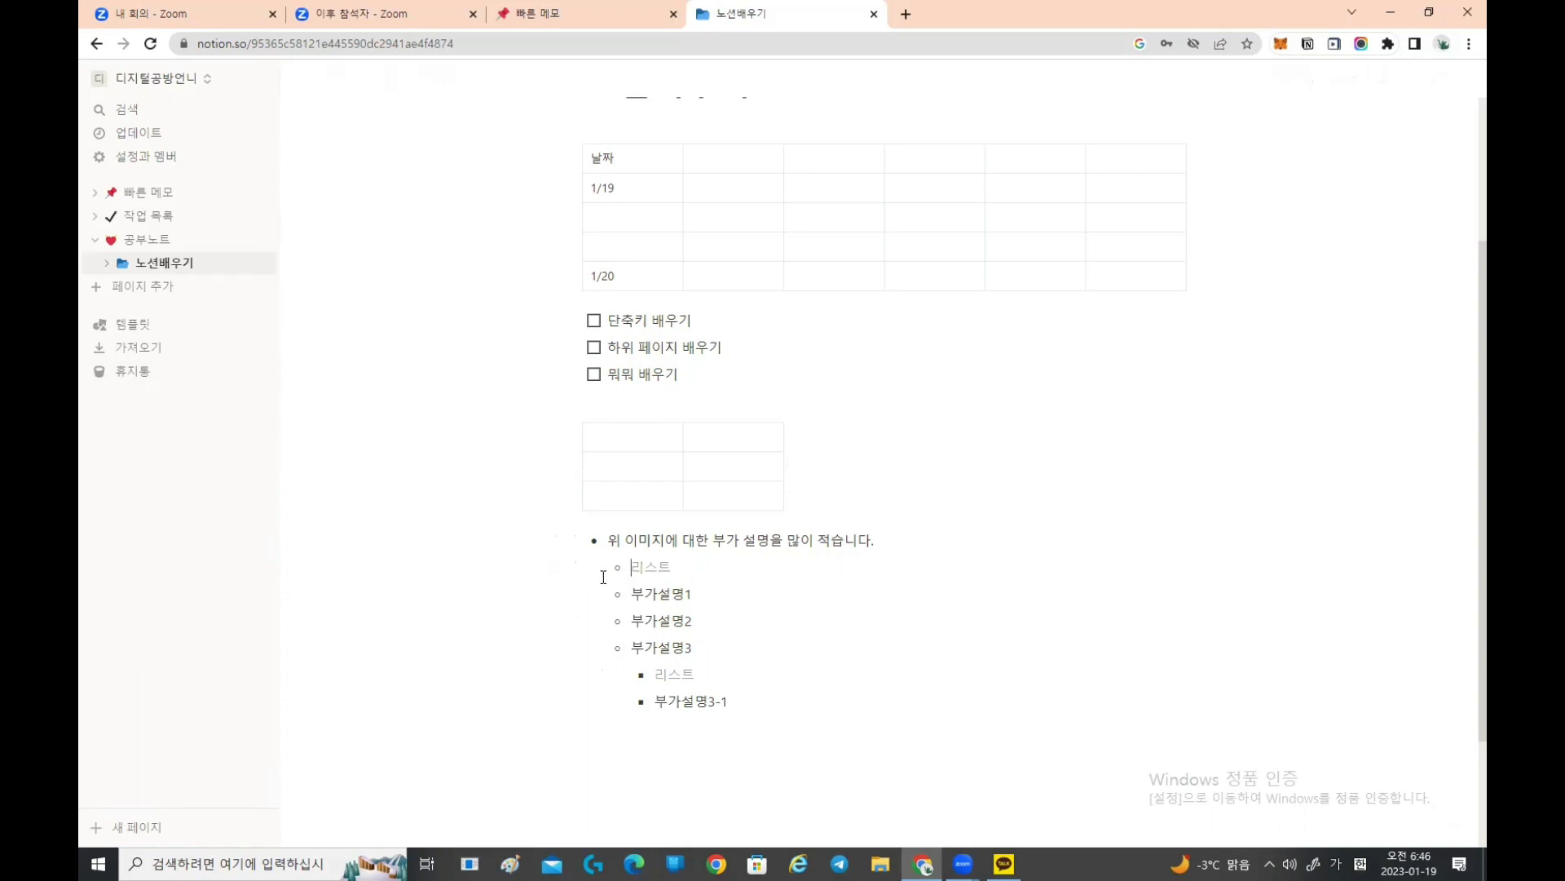
Step: Add an empty text line below the nested bullet 부가설명3-1, leaving a blank line between them
scroll(844, 659, "down", 2)
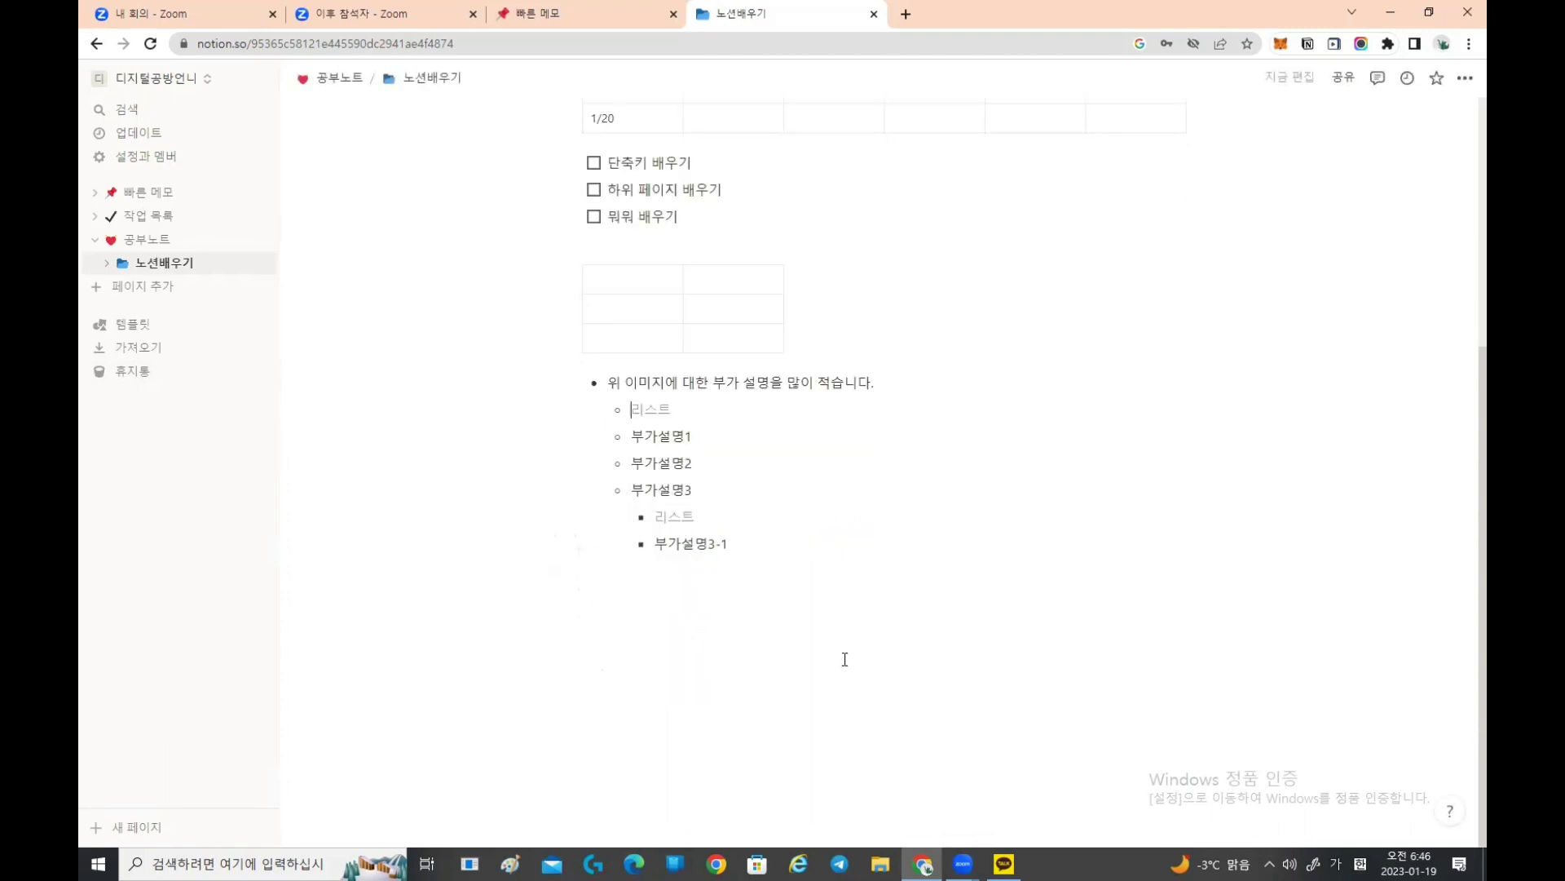
left_click(670, 595)
left_click(658, 575)
key("Return")
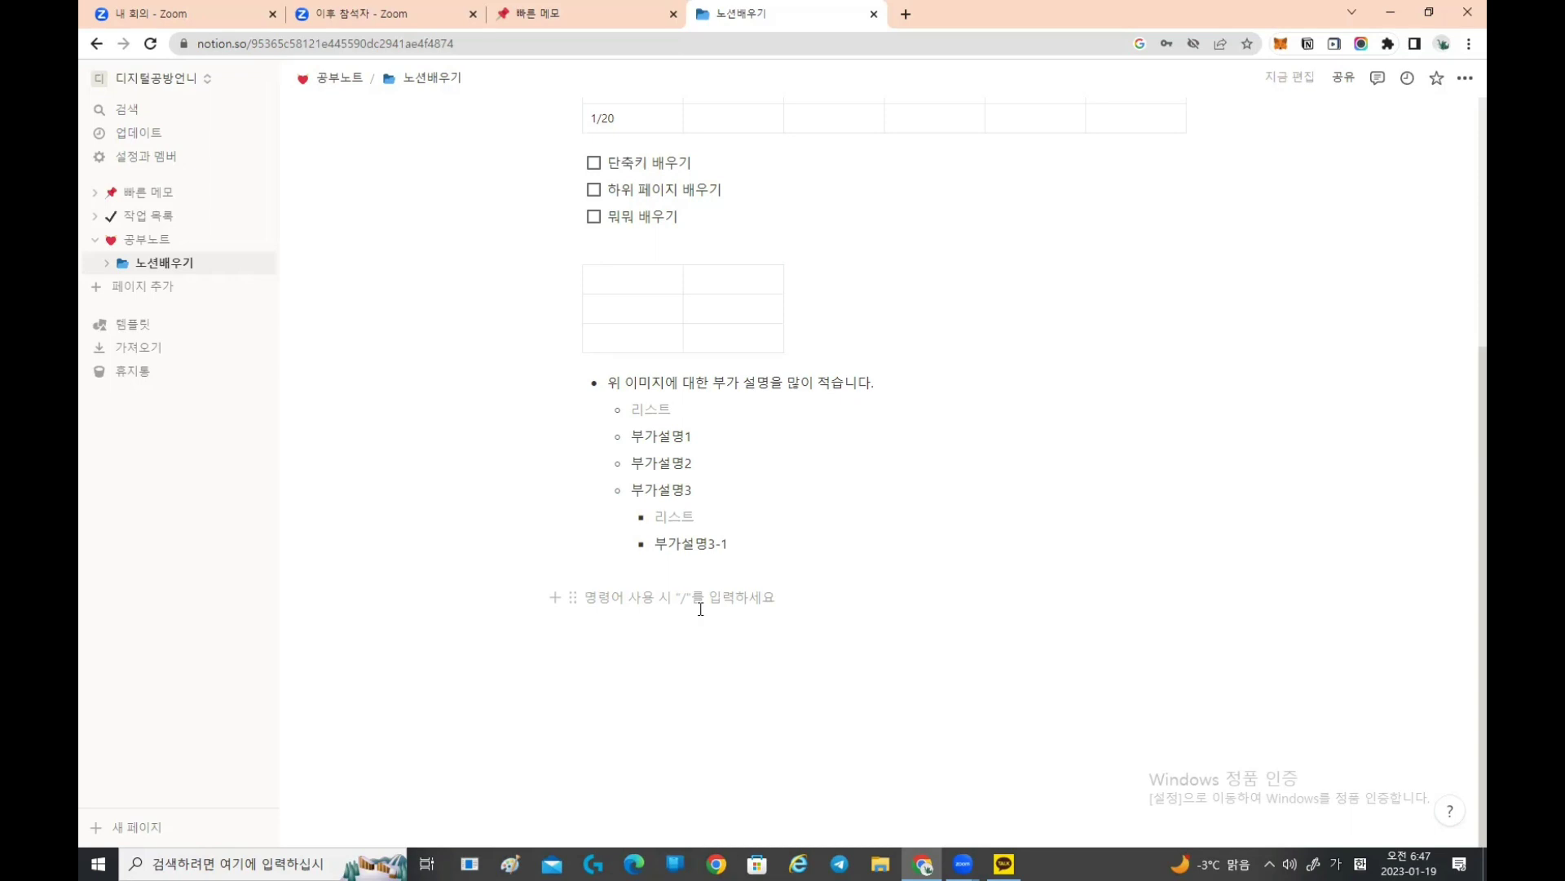
Step: Insert two empty bulleted list items below the existing nested list
type("-")
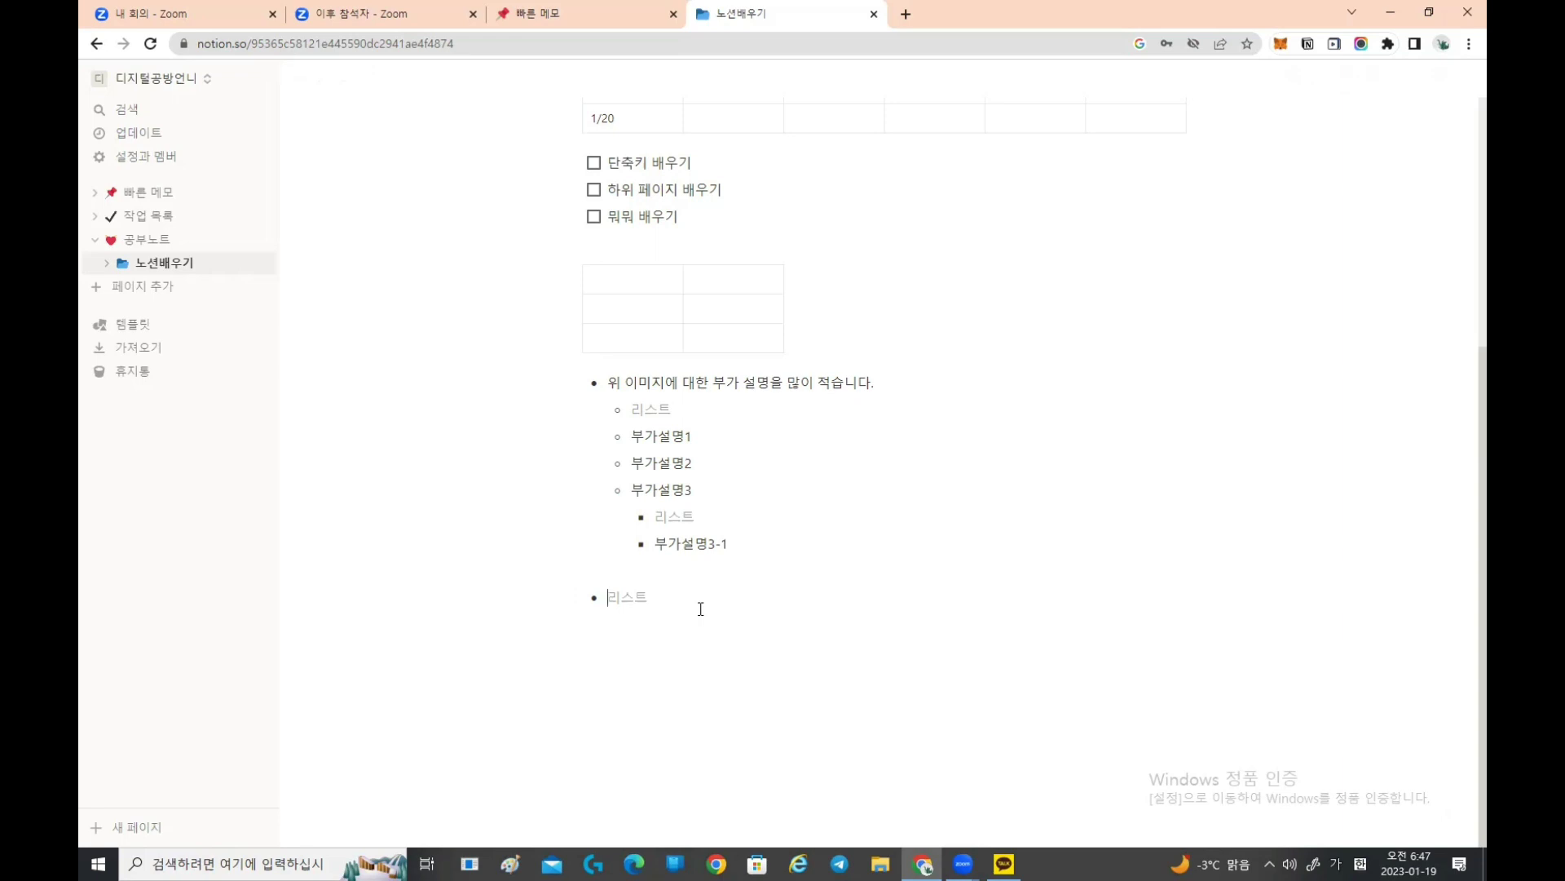
left_click(652, 639)
type("/")
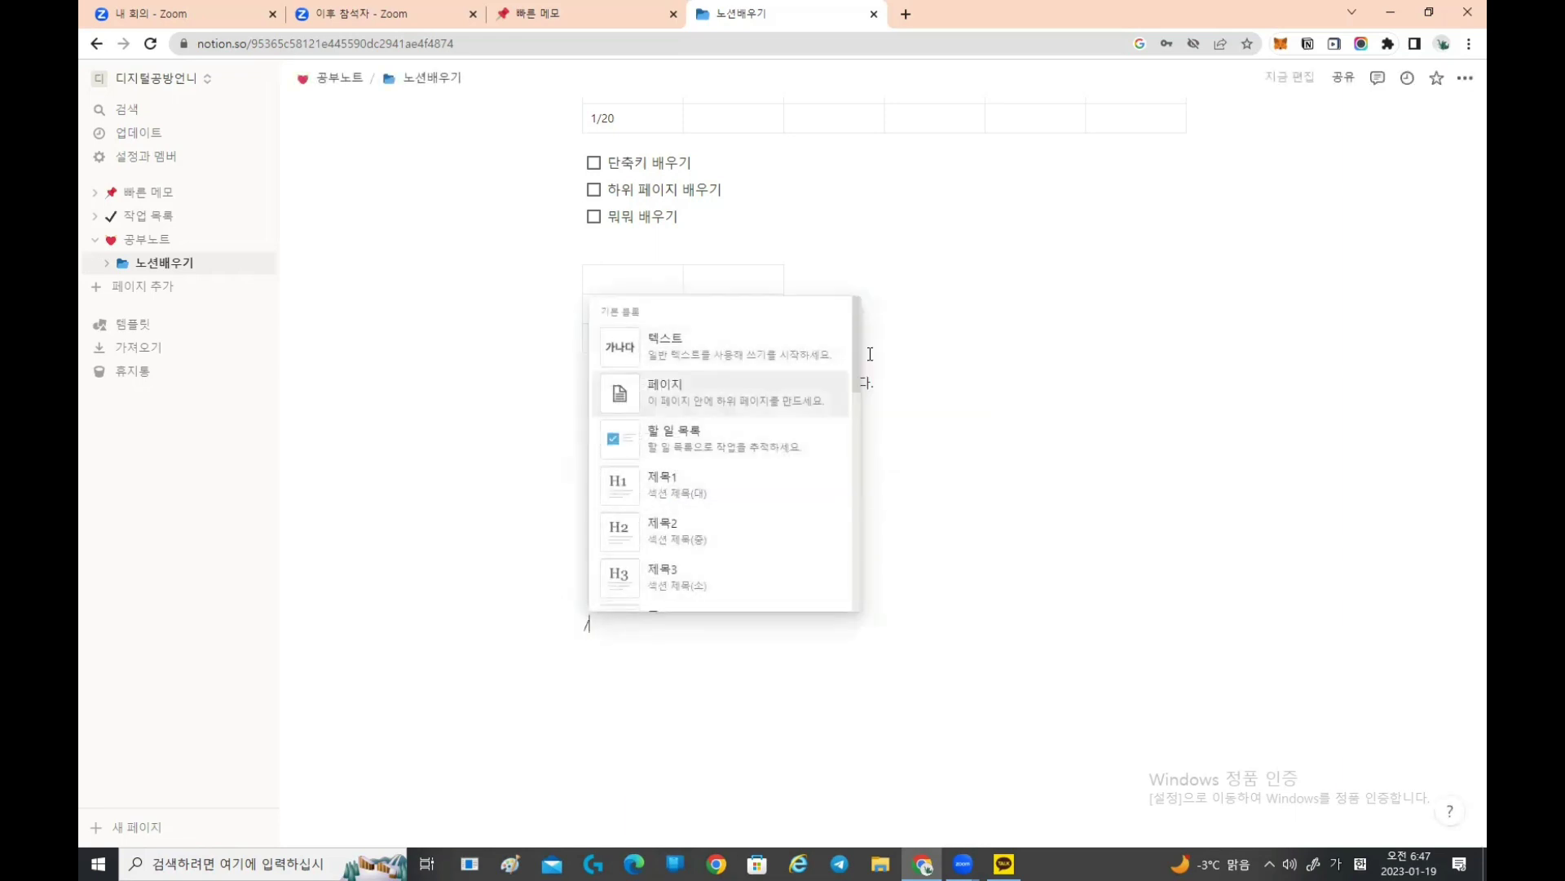
left_click_drag(853, 350, 854, 396)
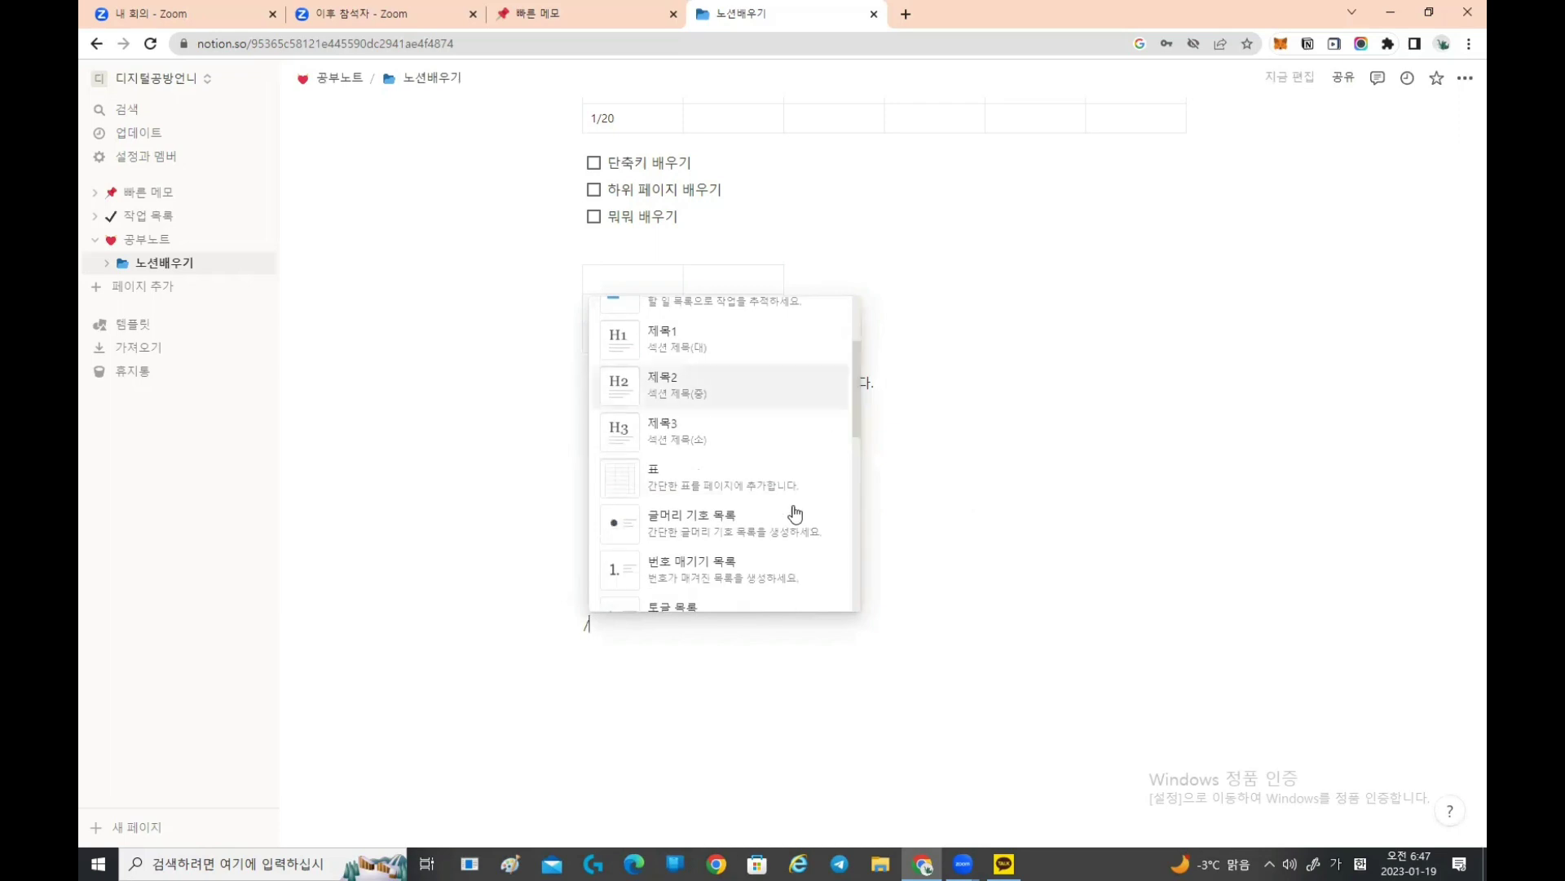
mouse_move(698, 525)
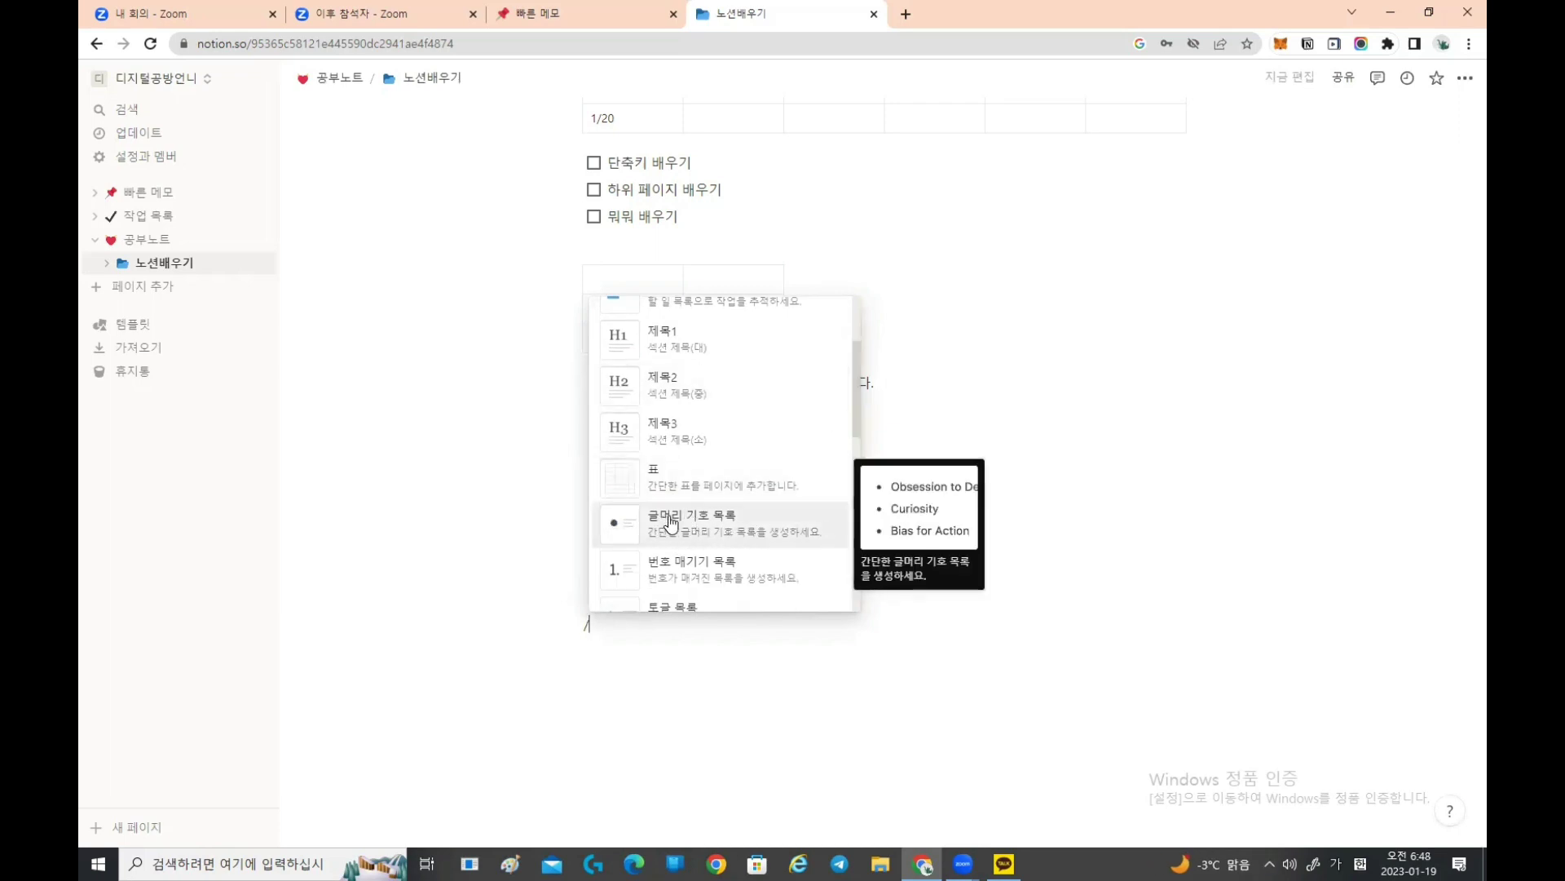
left_click(670, 523)
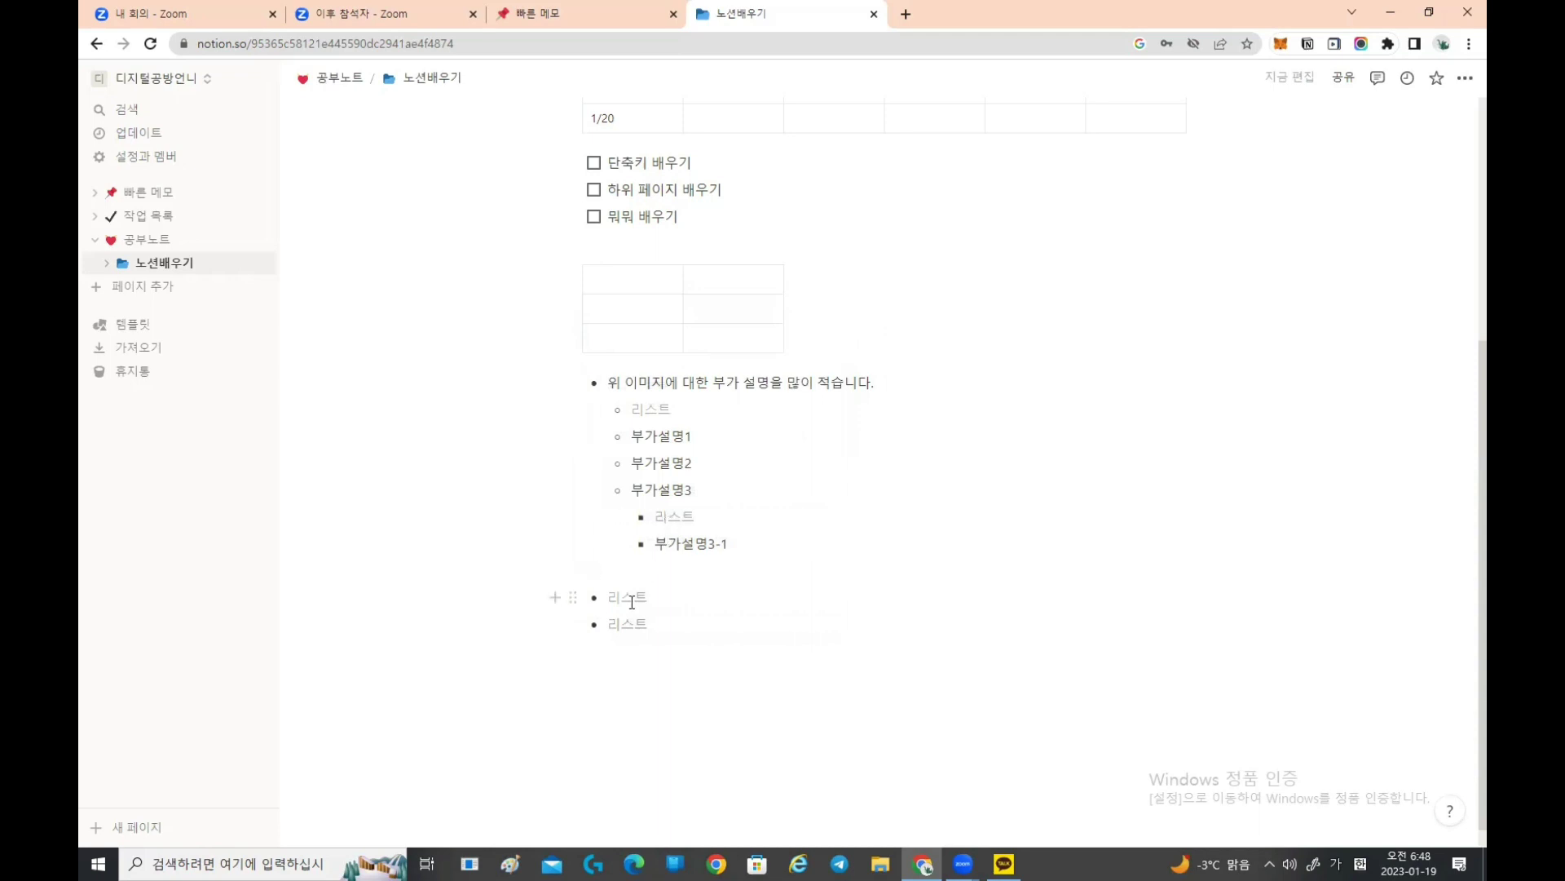
Step: Remove the two empty bulleted list items, keeping one plain empty line
key("BackSpace")
key("BackSpace")
key("BackSpace")
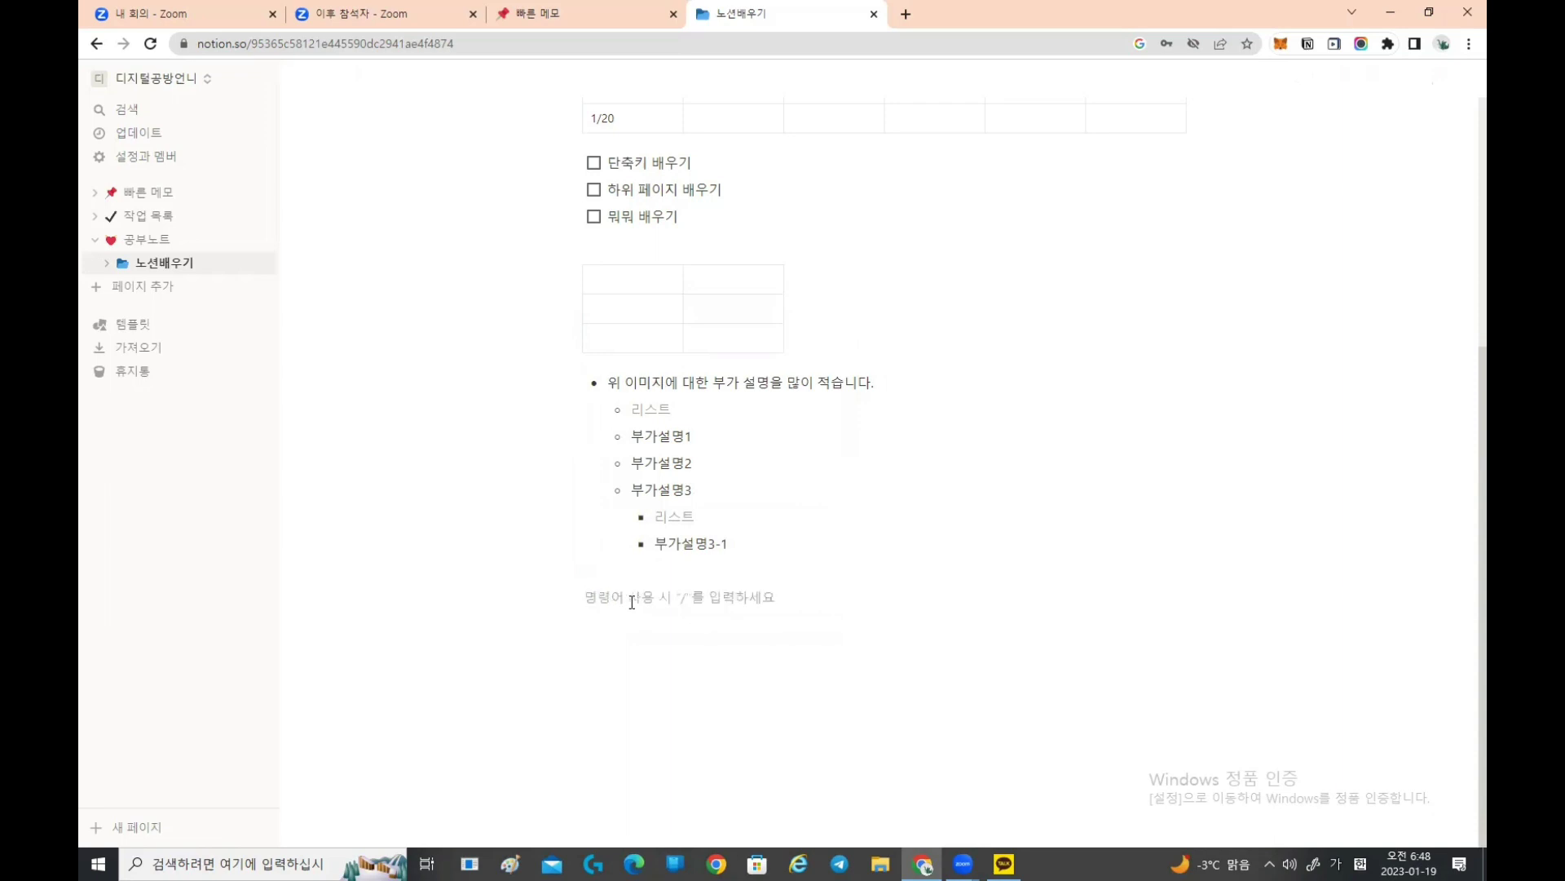
Step: Write a bulleted list with the items "부가설명을 적을수가 있다", "부가설명2" and "부가설명3"
type("-")
type("부가설명을 적을")
type("수가 있다")
key("Return")
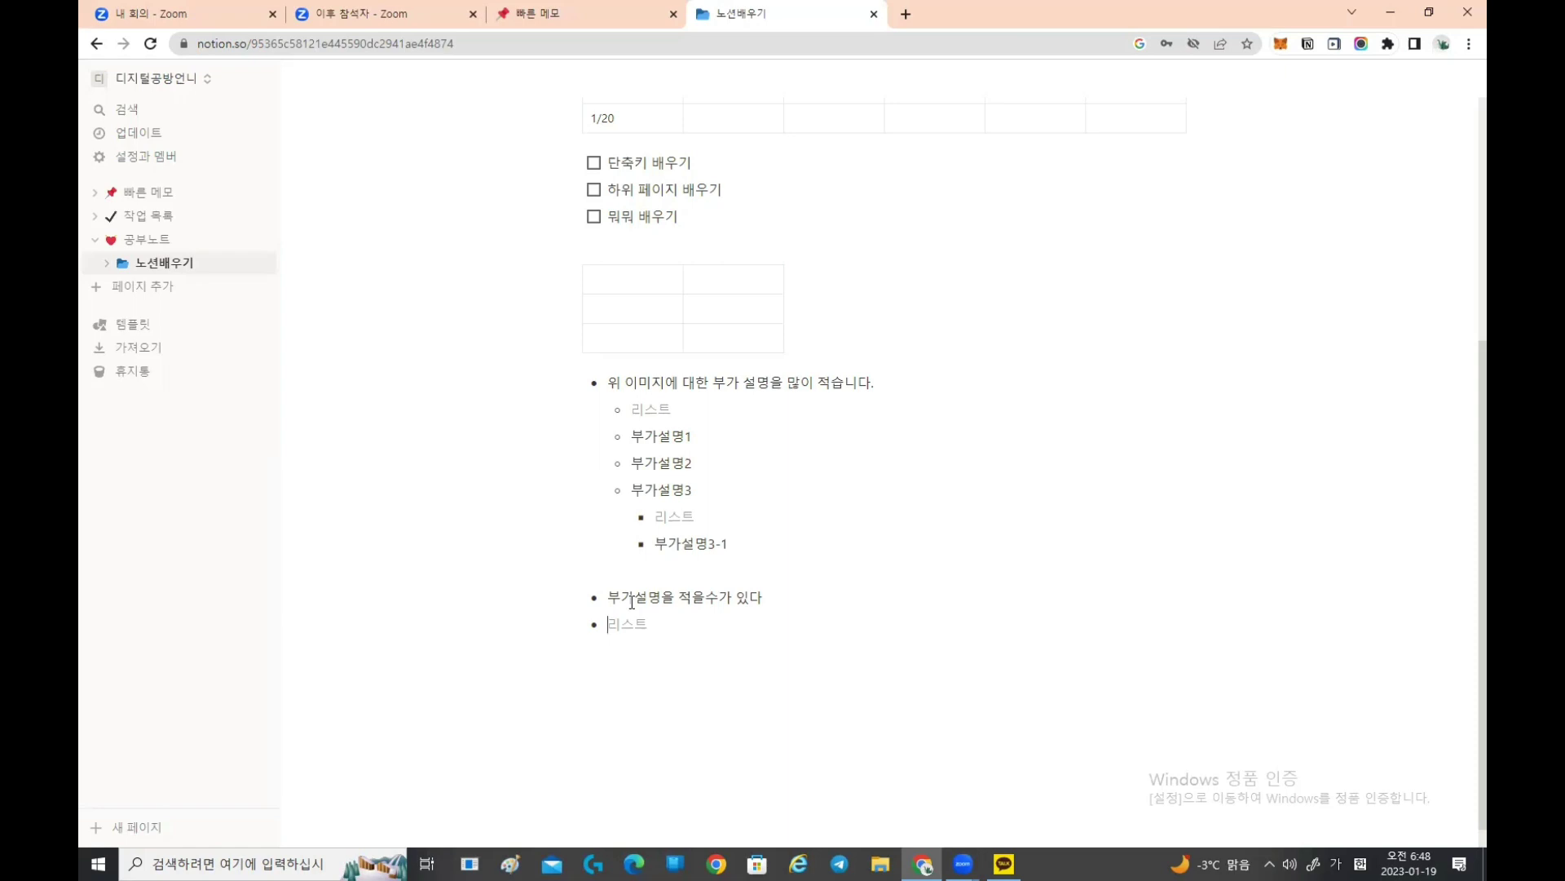
type("부가설명2")
key("Return")
type("부가서ㄹ명3")
key("Return")
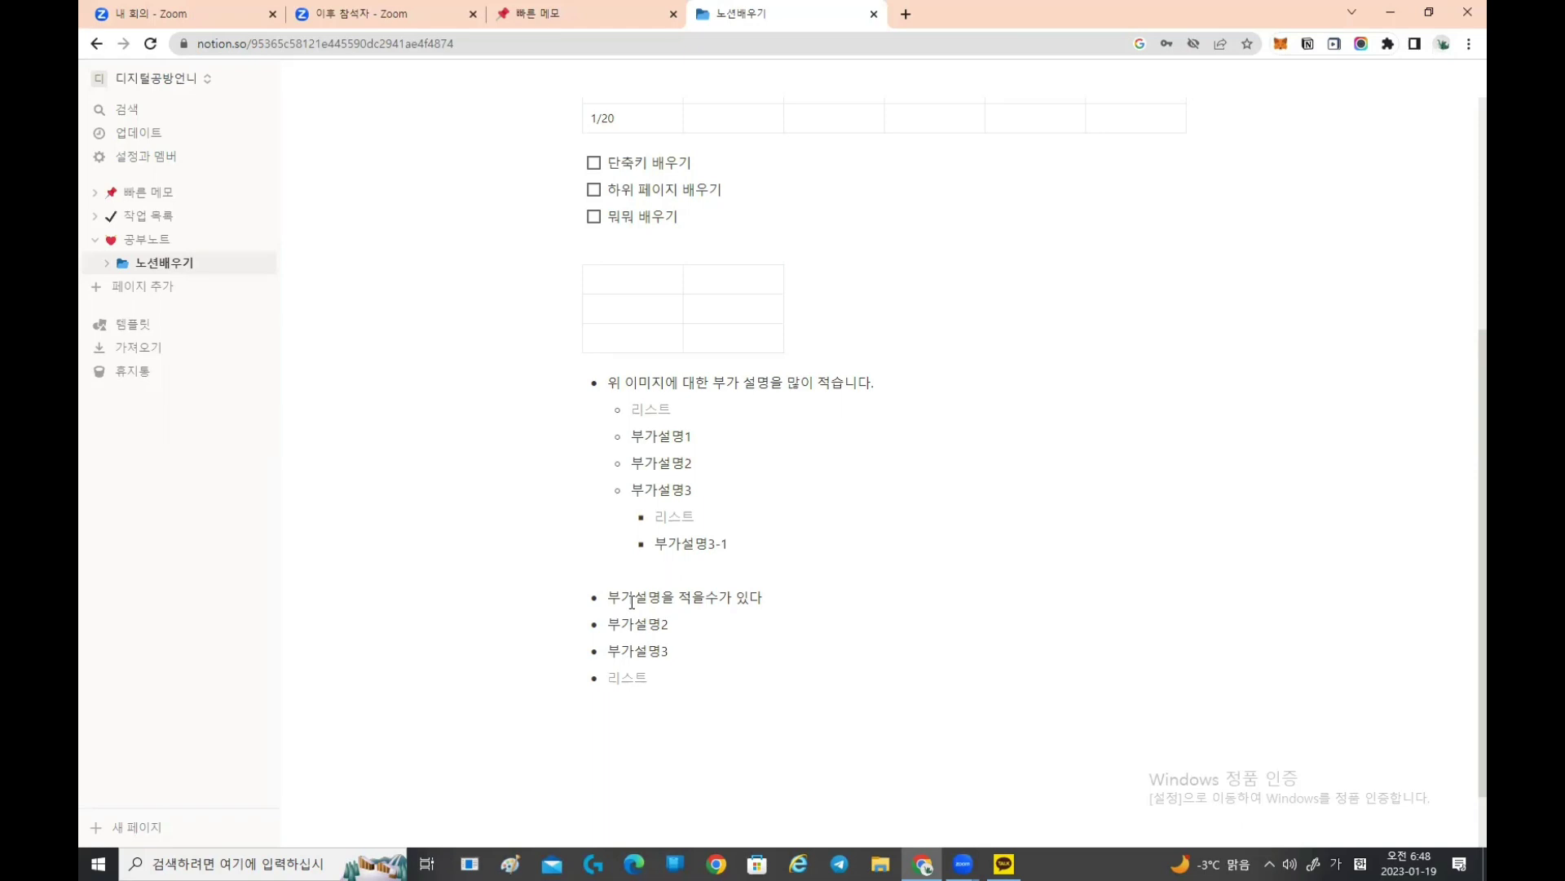
Step: Nest the sub-bullets "부가설명3-1" and "부가설명3-2" under 부가설명3, followed by an empty sub-bullet
key("Tab")
type("부가설명3-1")
key("Return")
type("복가설명3-2")
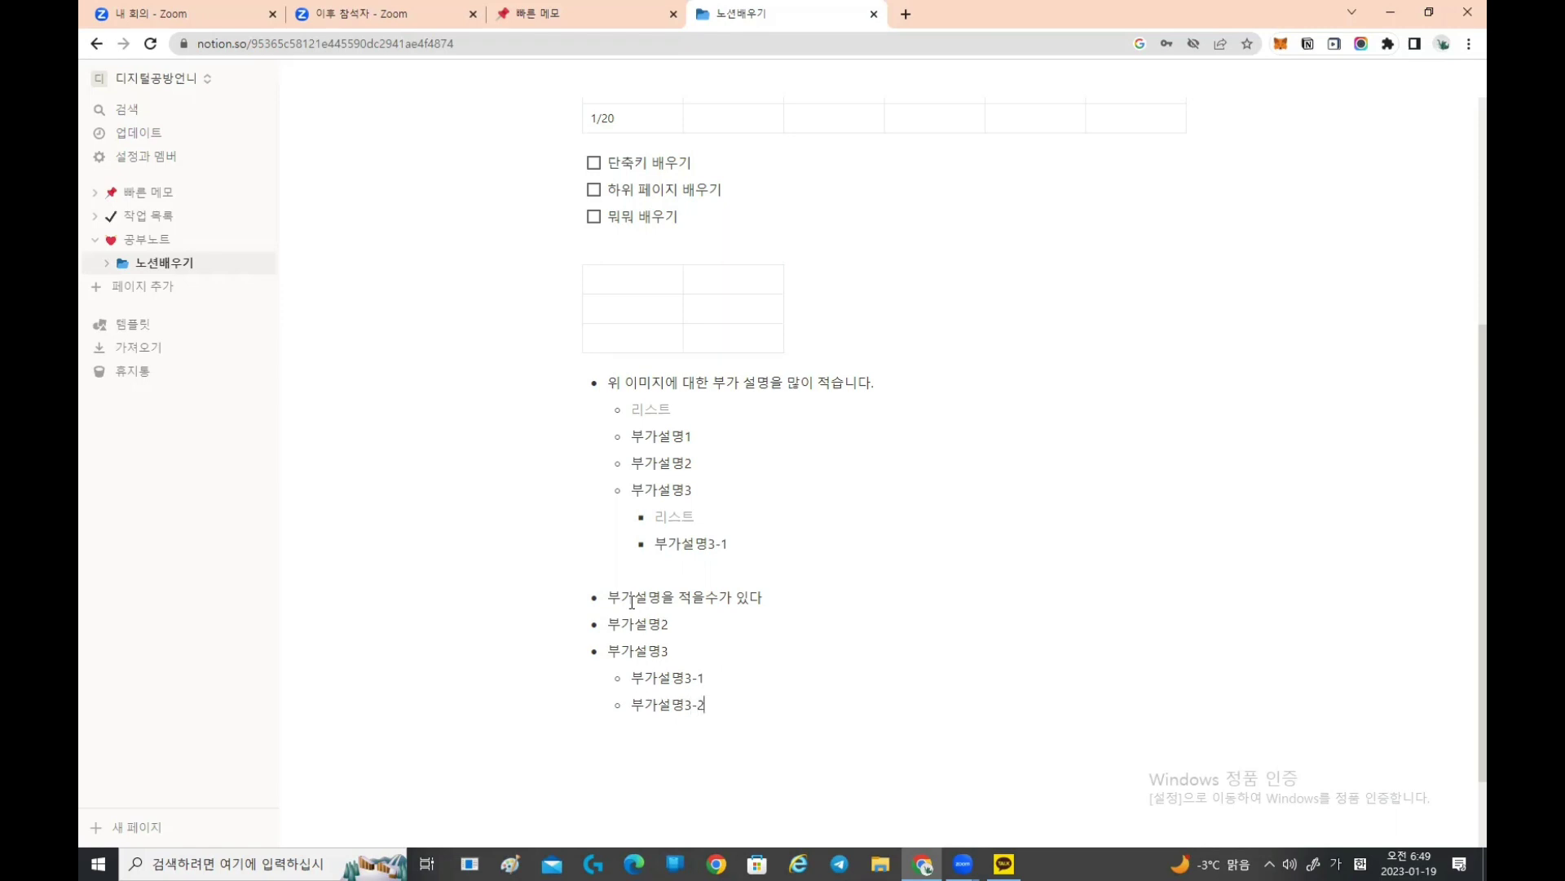
key("Return")
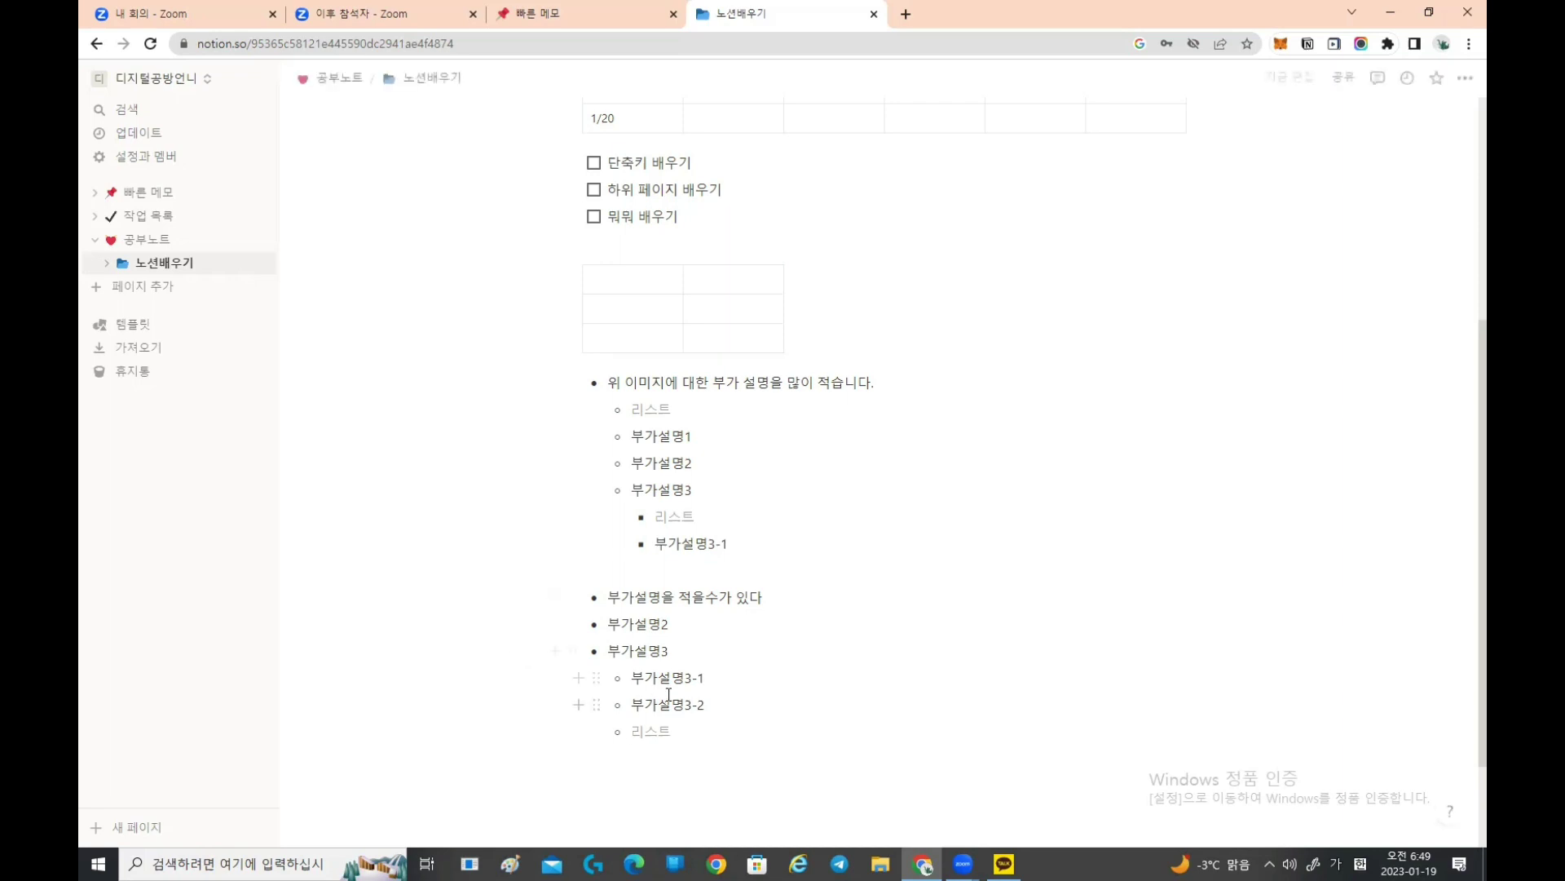
Step: Add a blank line and an unindented empty text line below the second bulleted list
left_click_drag(671, 651, 605, 650)
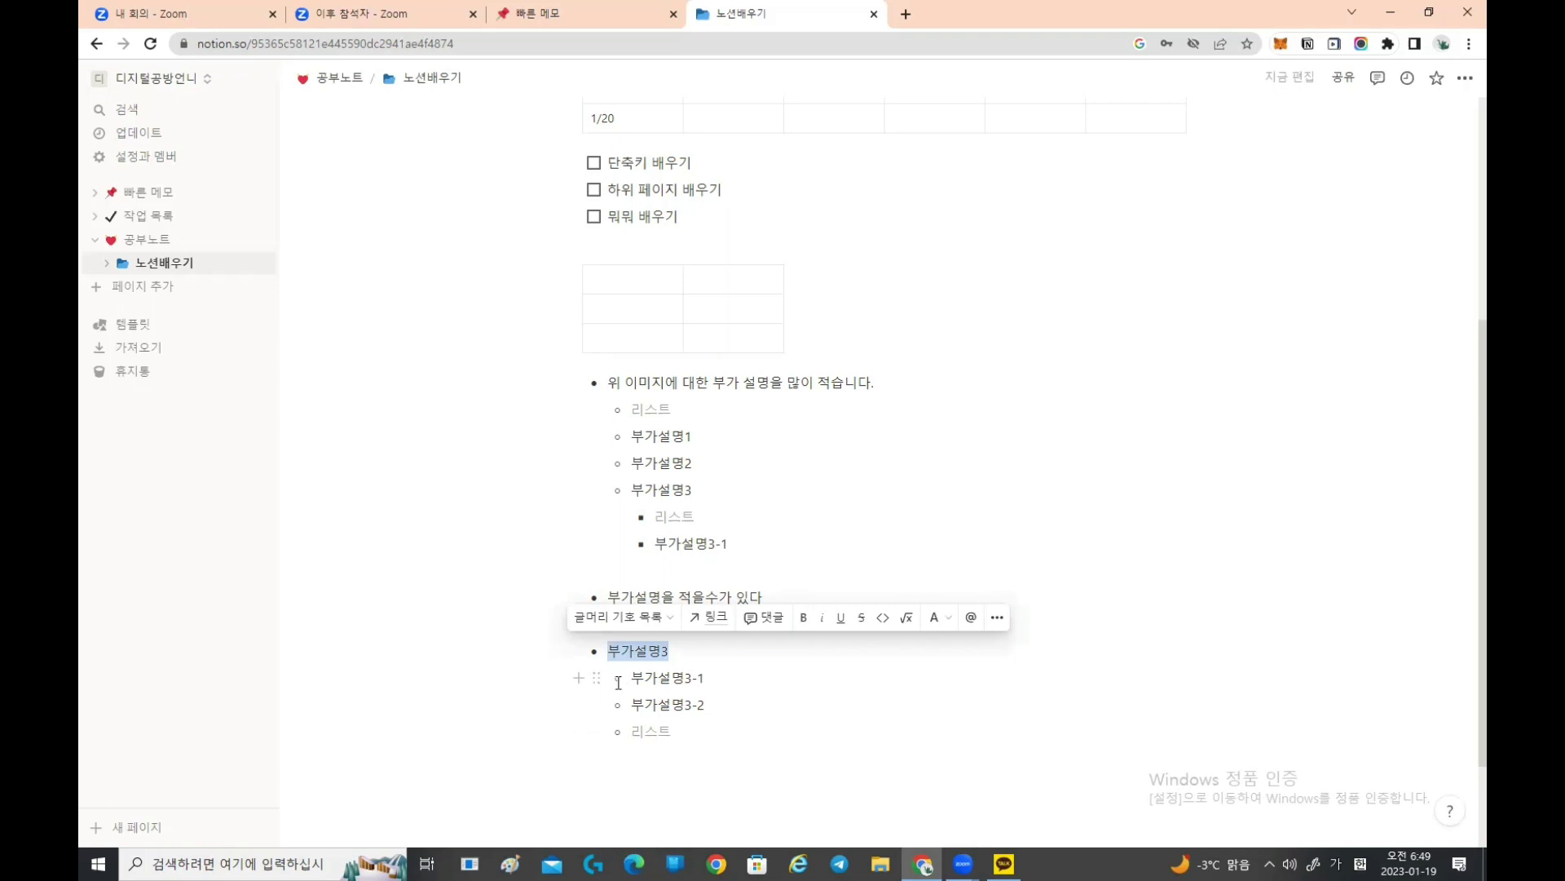
left_click(608, 774)
scroll(610, 720, "down", 1)
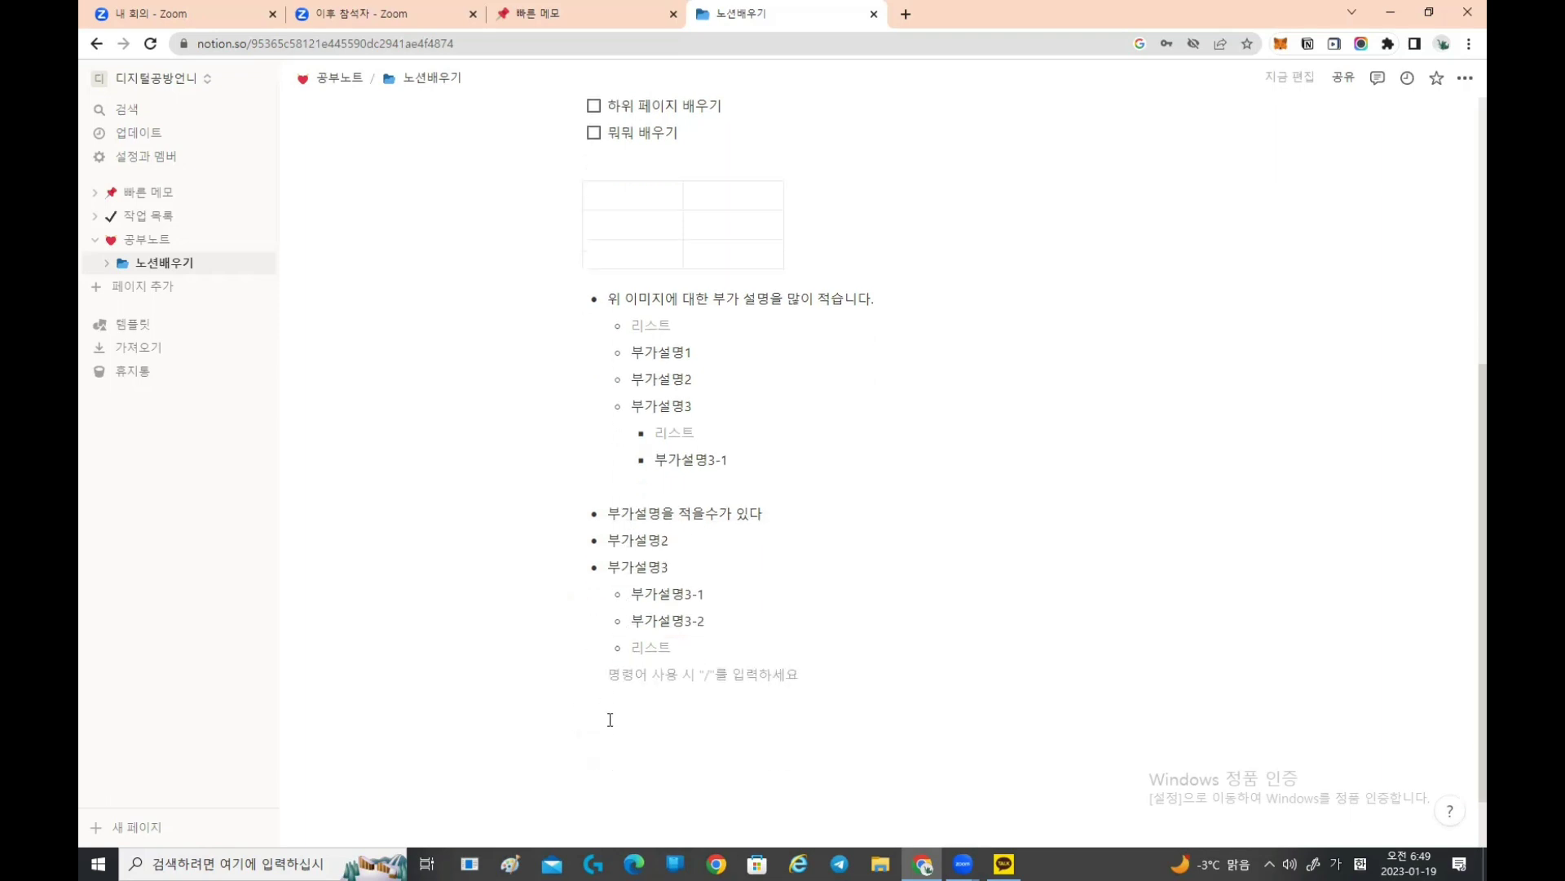
key("Return")
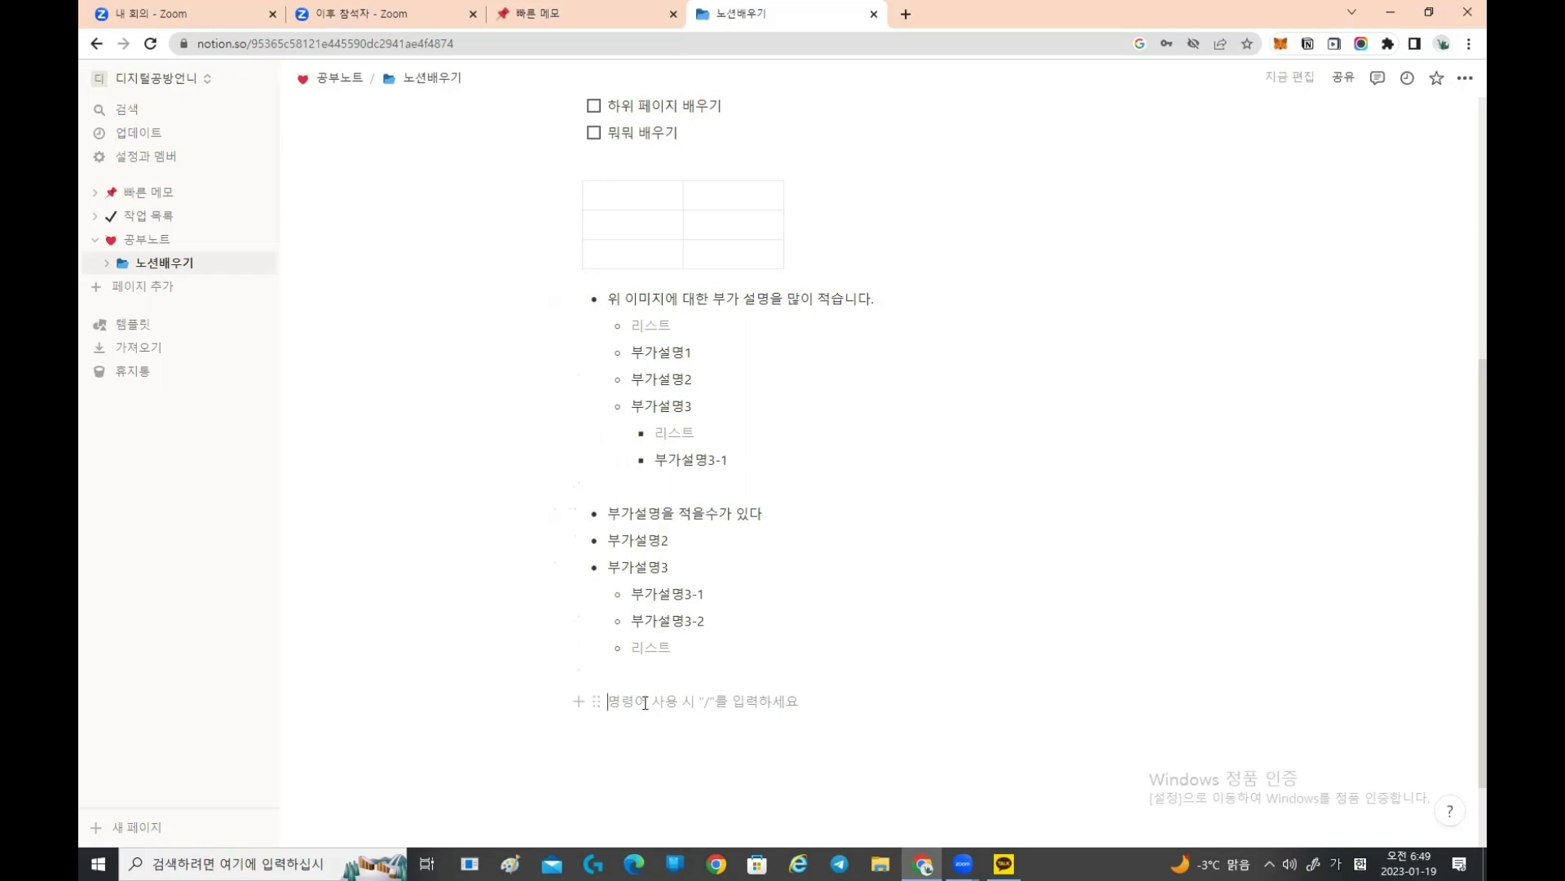
key("shift+Tab")
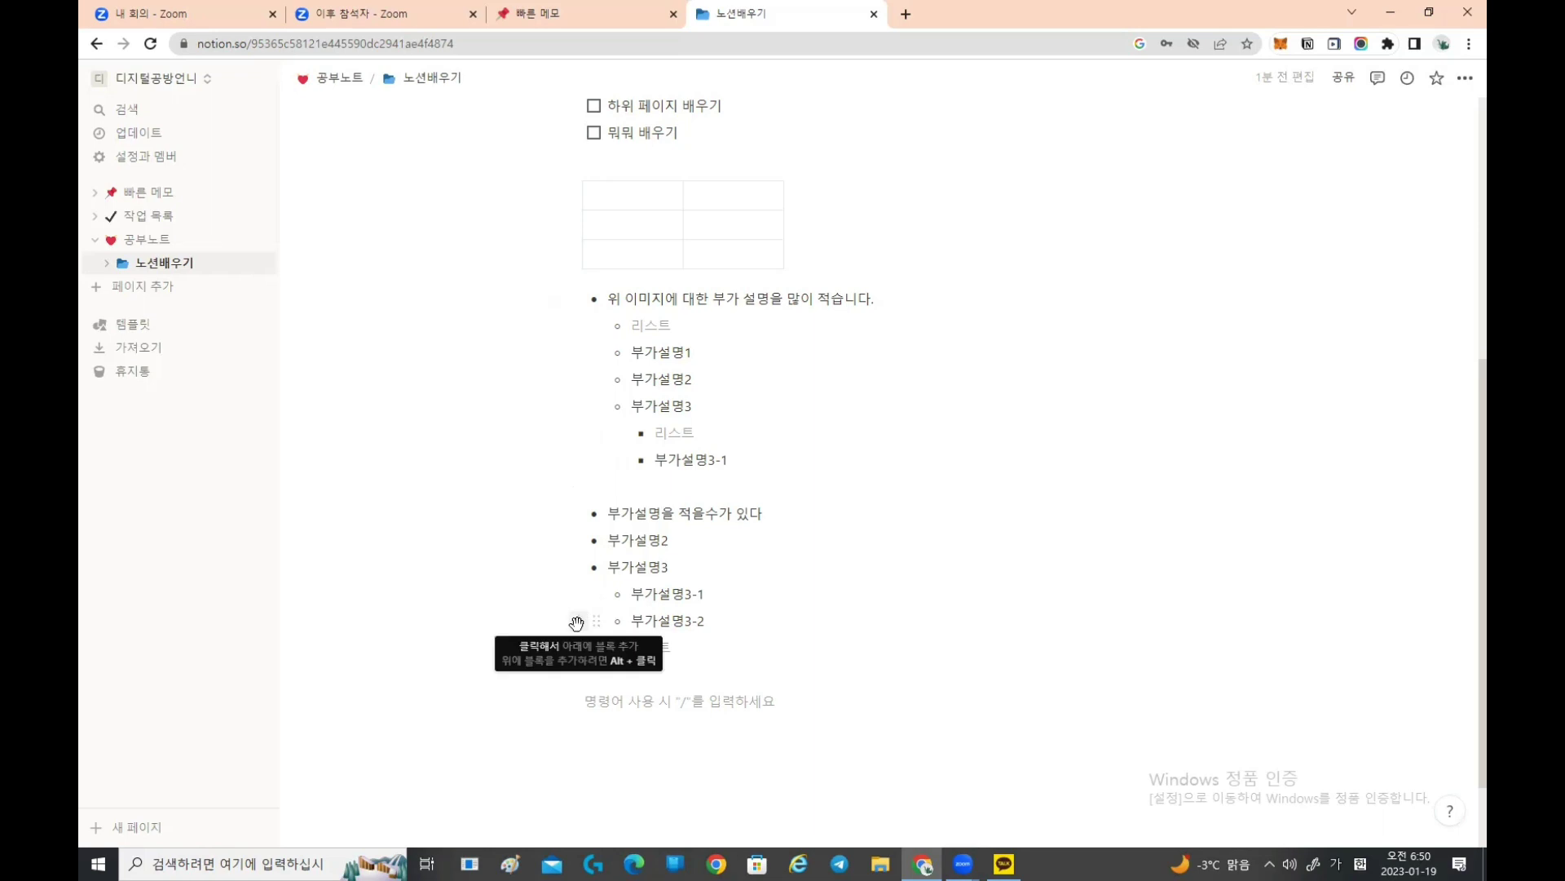
Step: Try starting a numbered list on the empty line twice, removing the numbering each time
type("/")
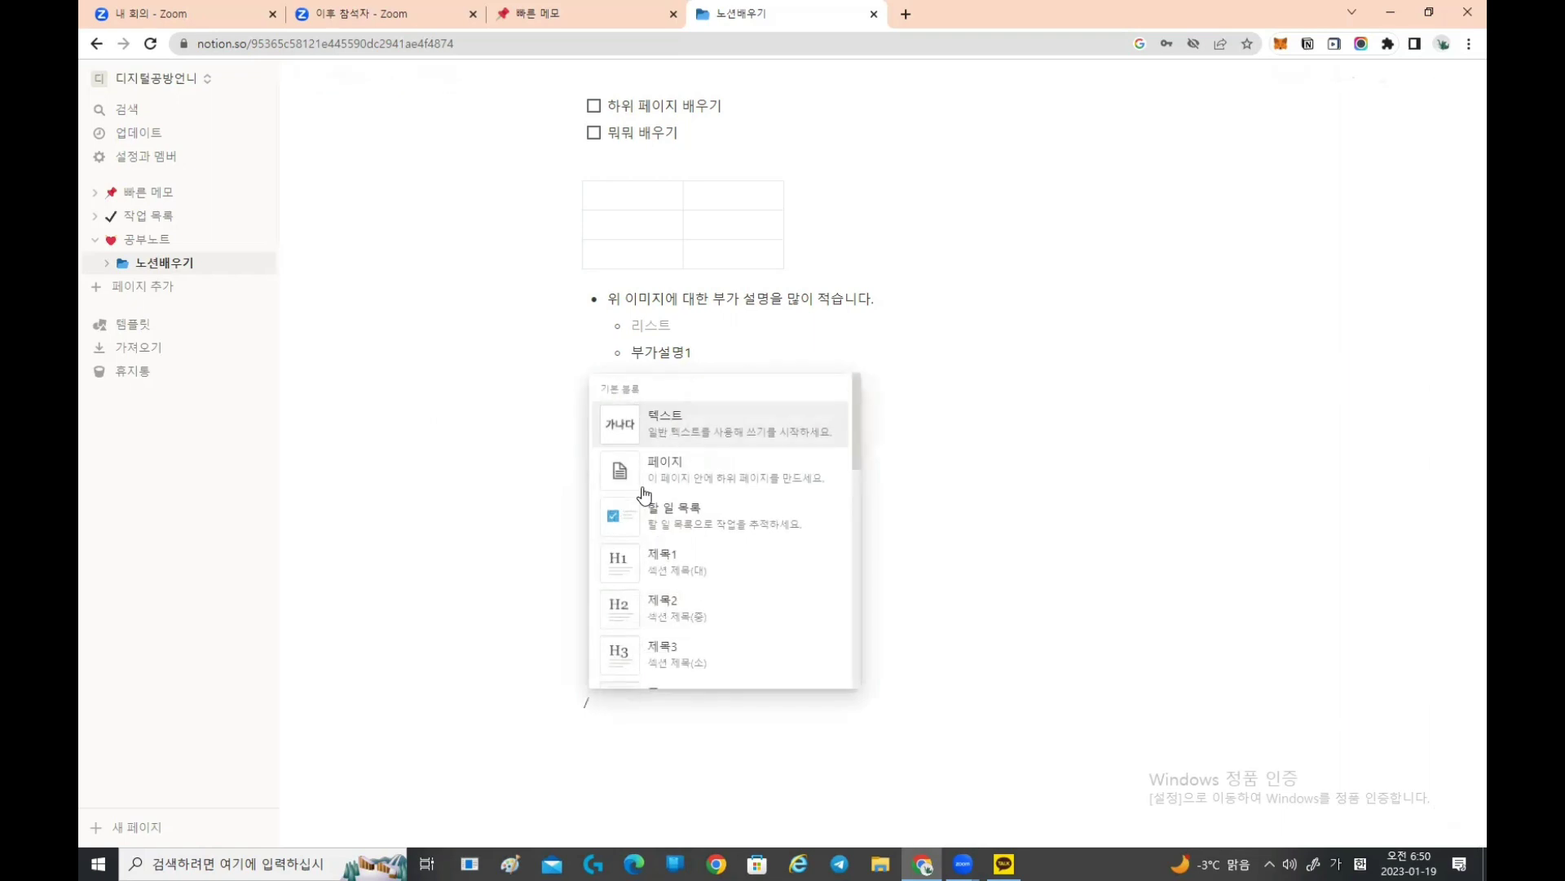
scroll(696, 552, "down", 2)
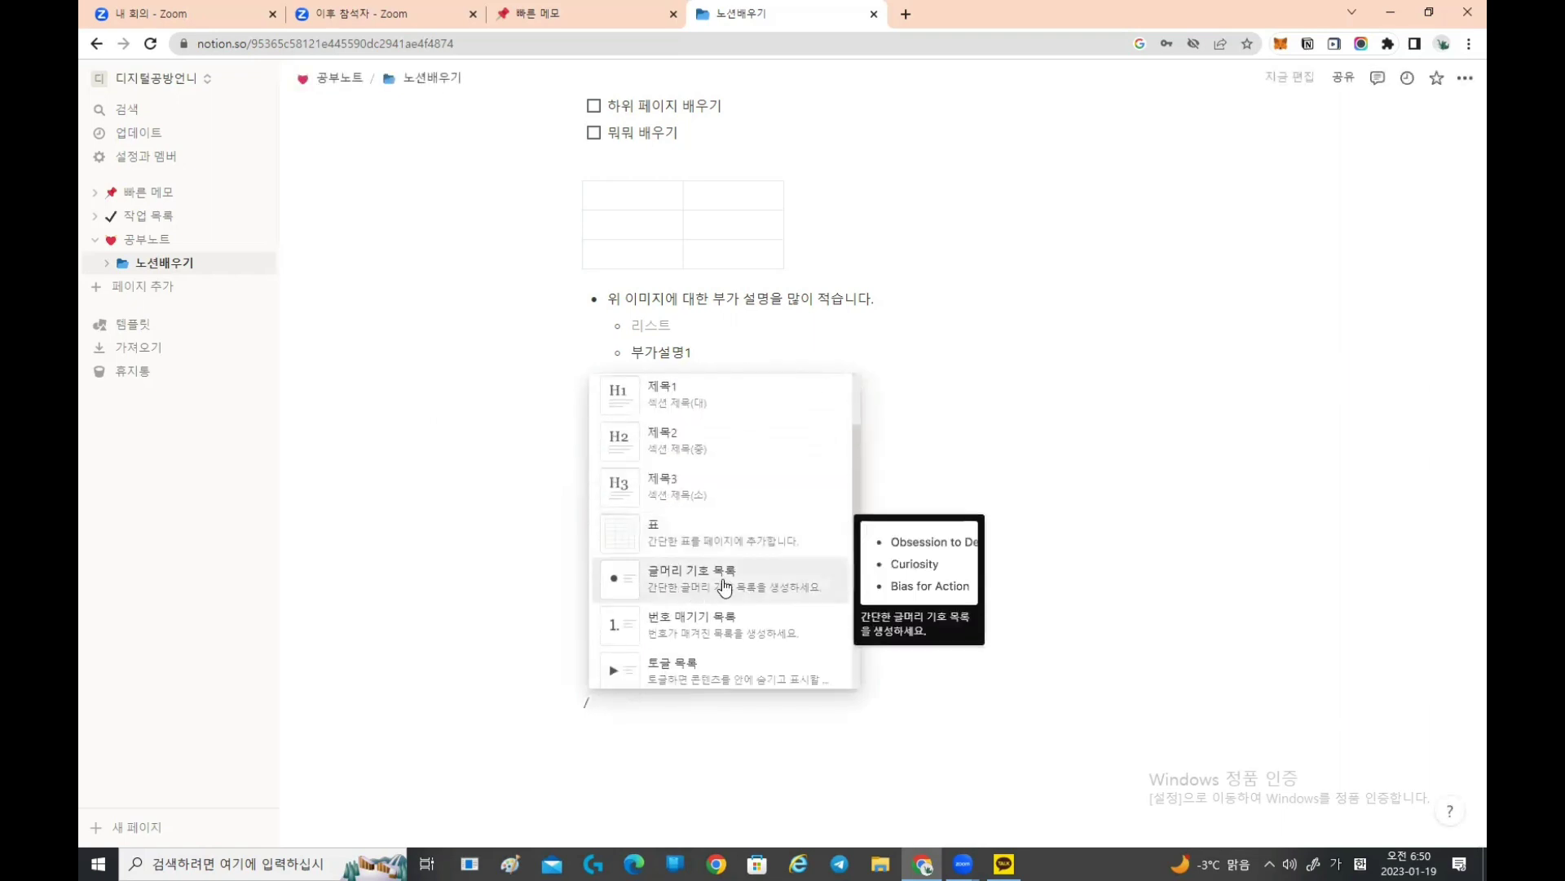
left_click(694, 634)
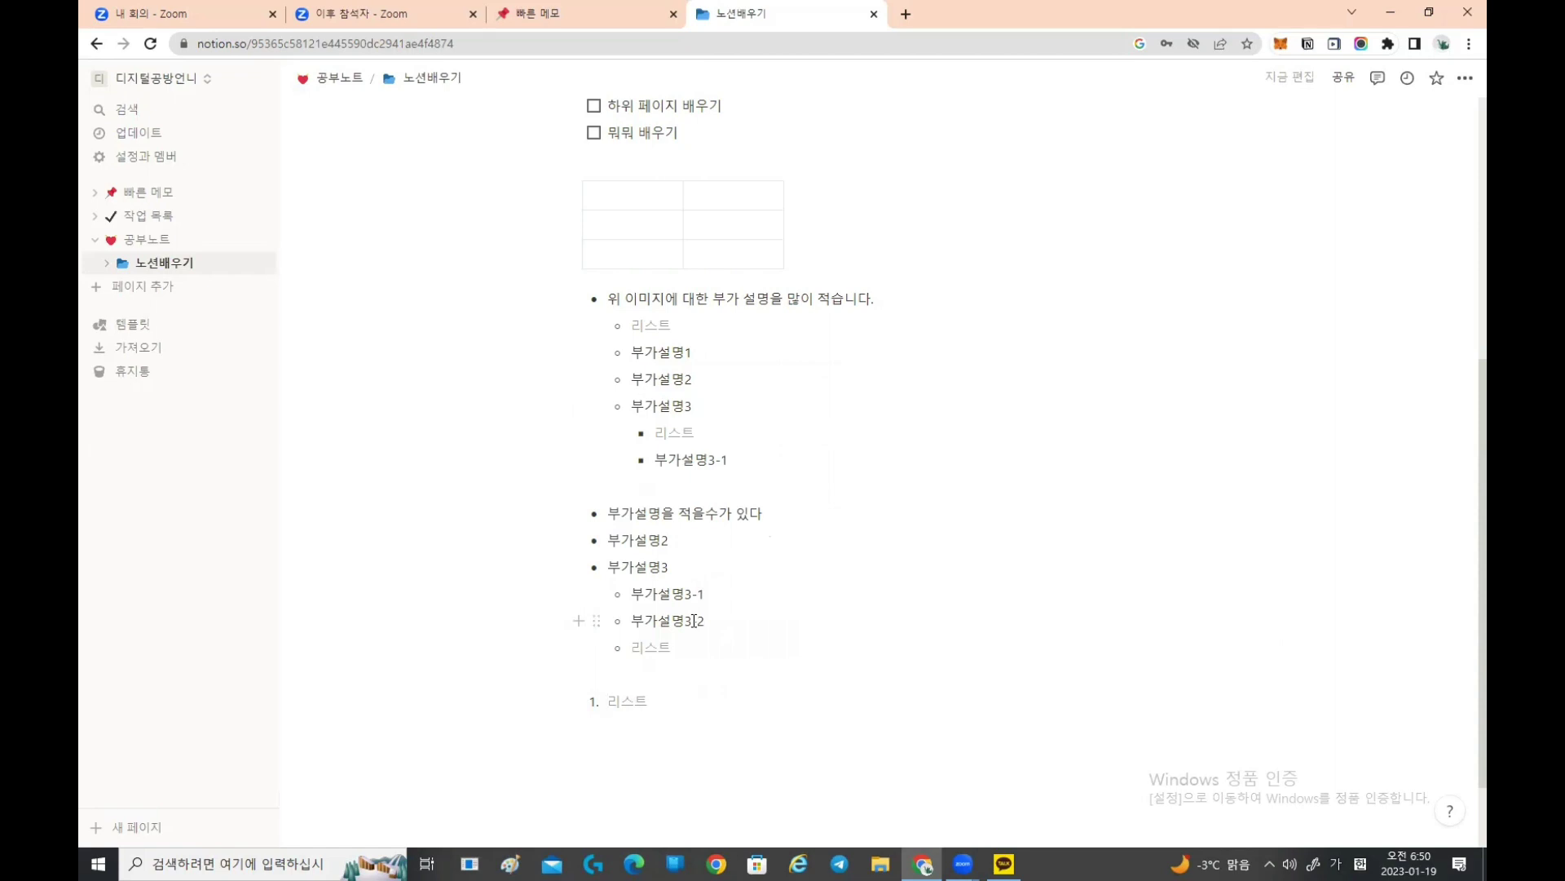
key("BackSpace")
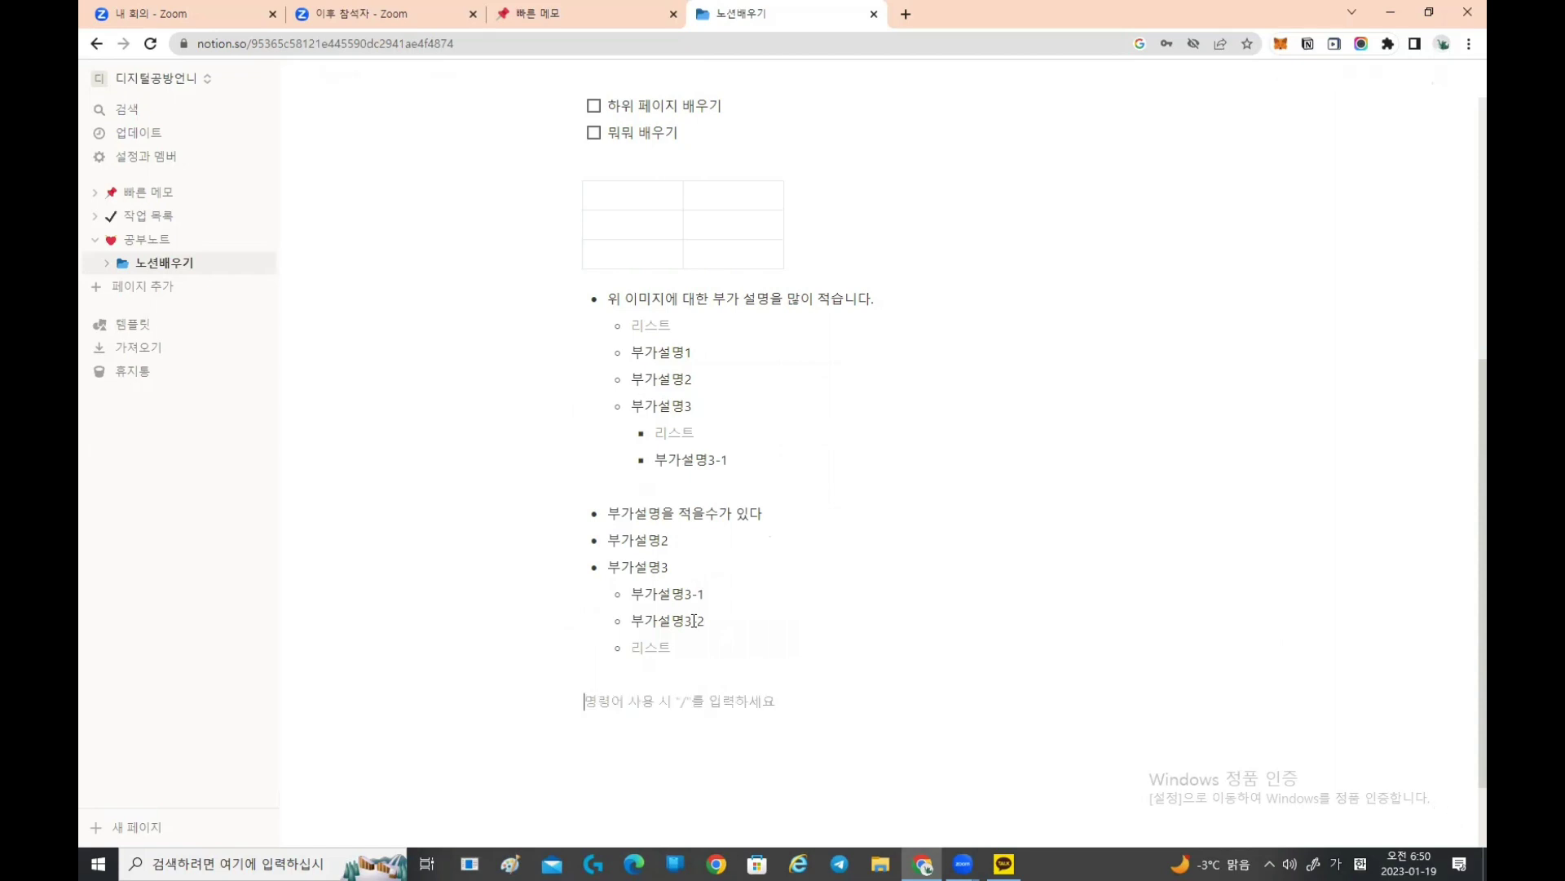
type("1.")
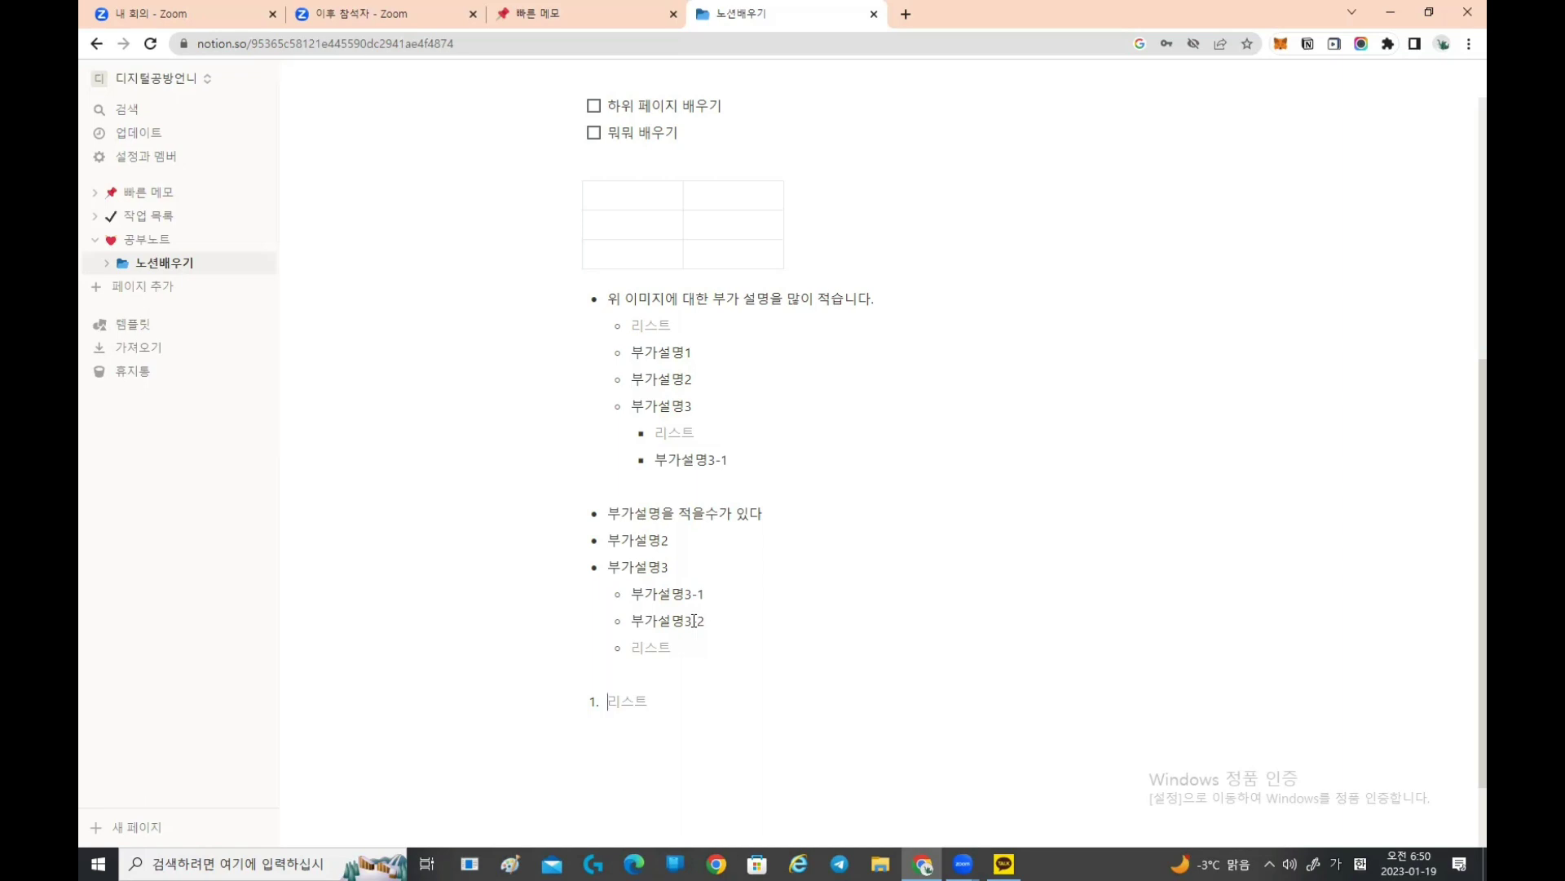
key("BackSpace")
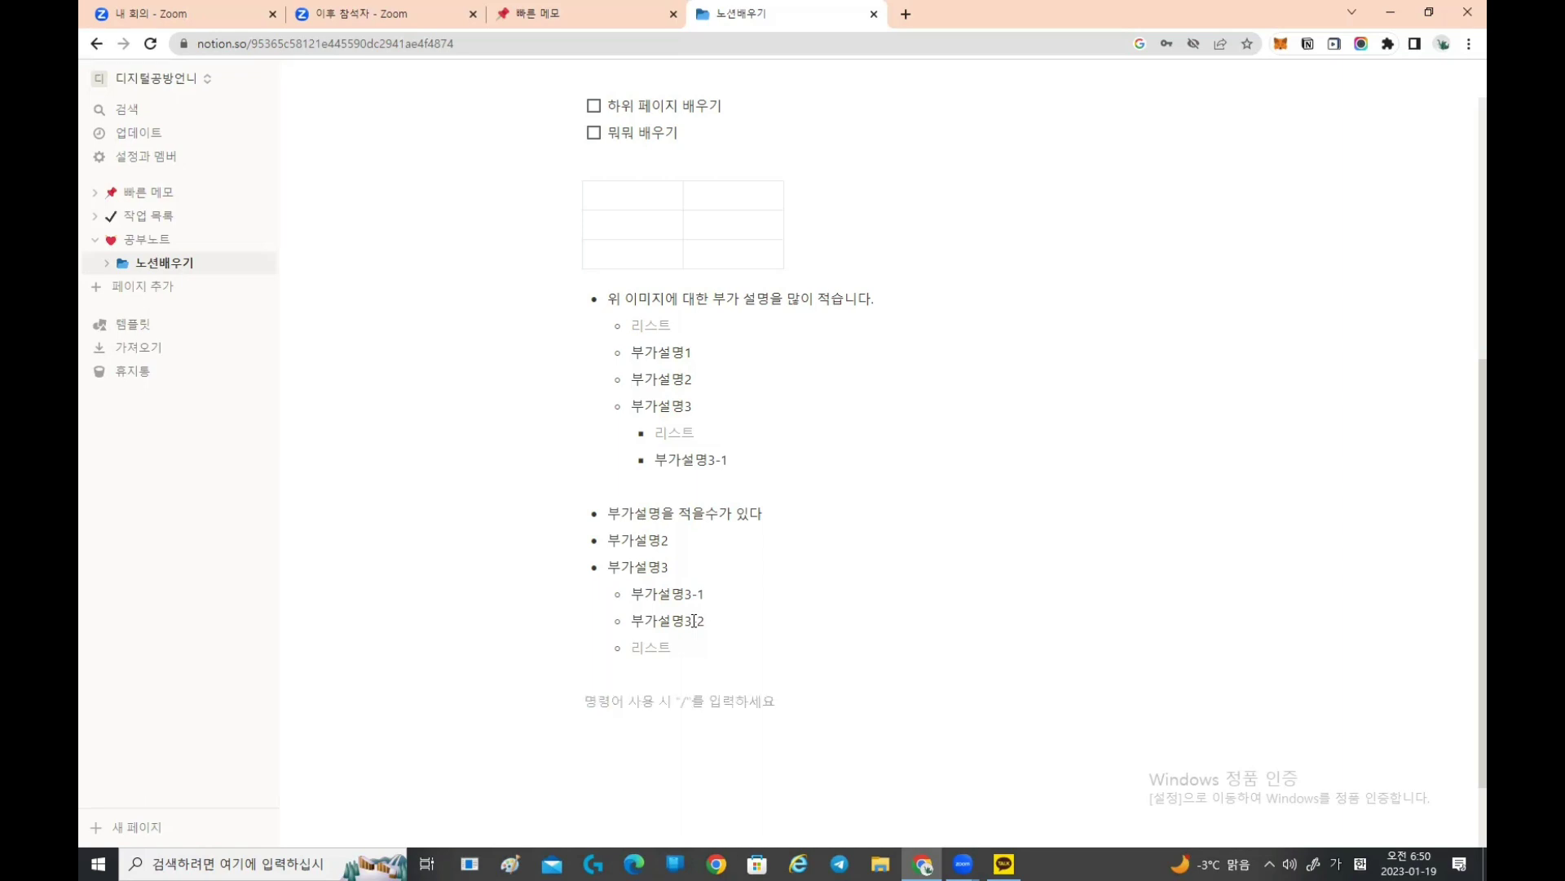
Step: Start a numbered list on the empty line with the item "부가설명을 적을수가 있다"
type("1.")
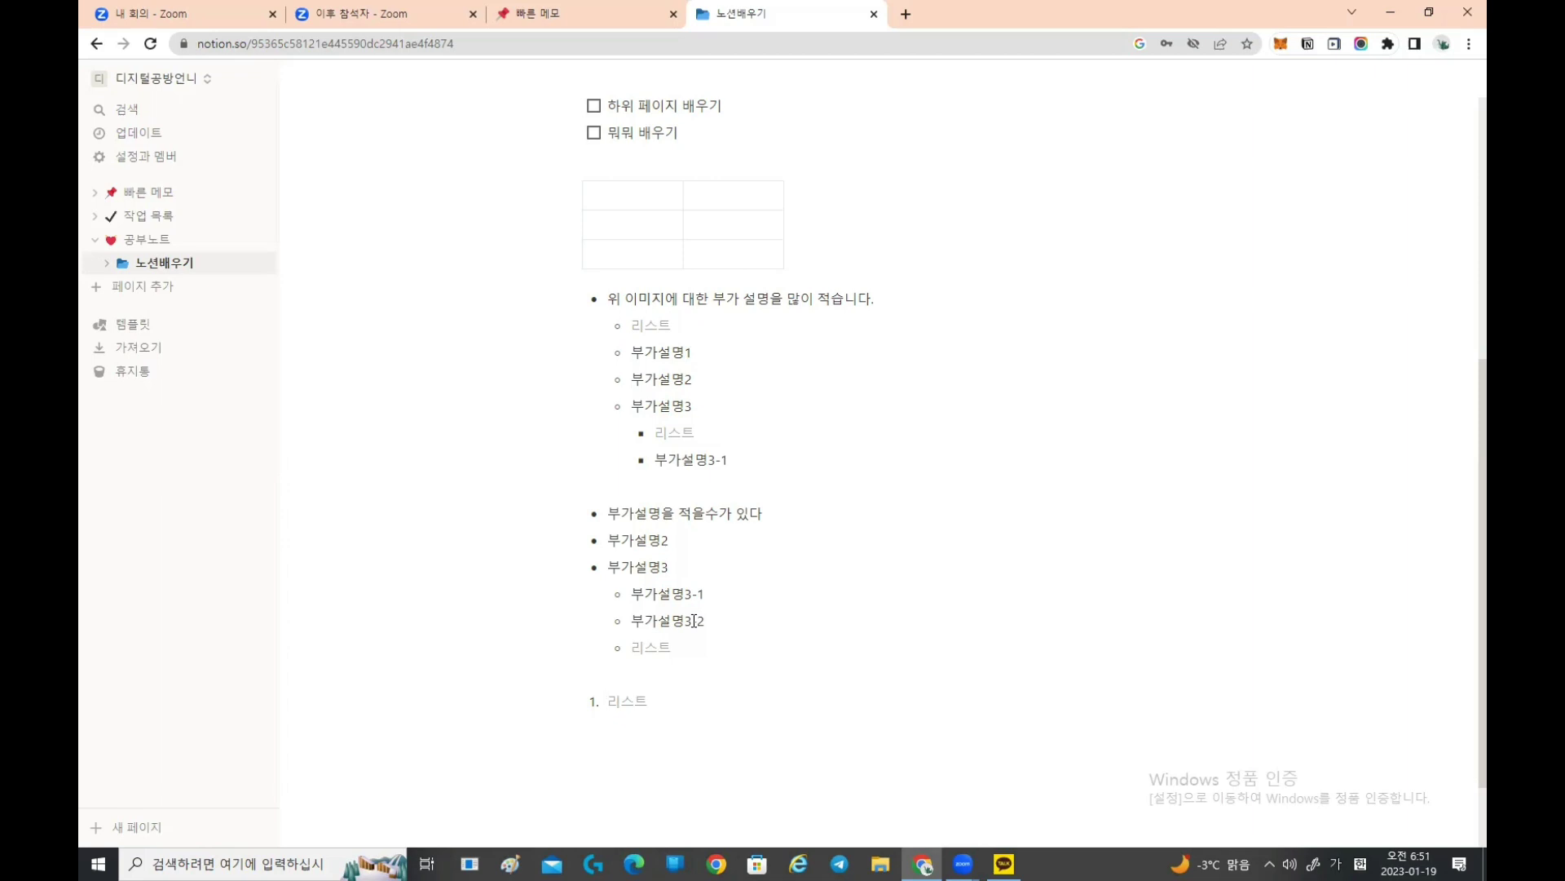
scroll(611, 617, "down", 1)
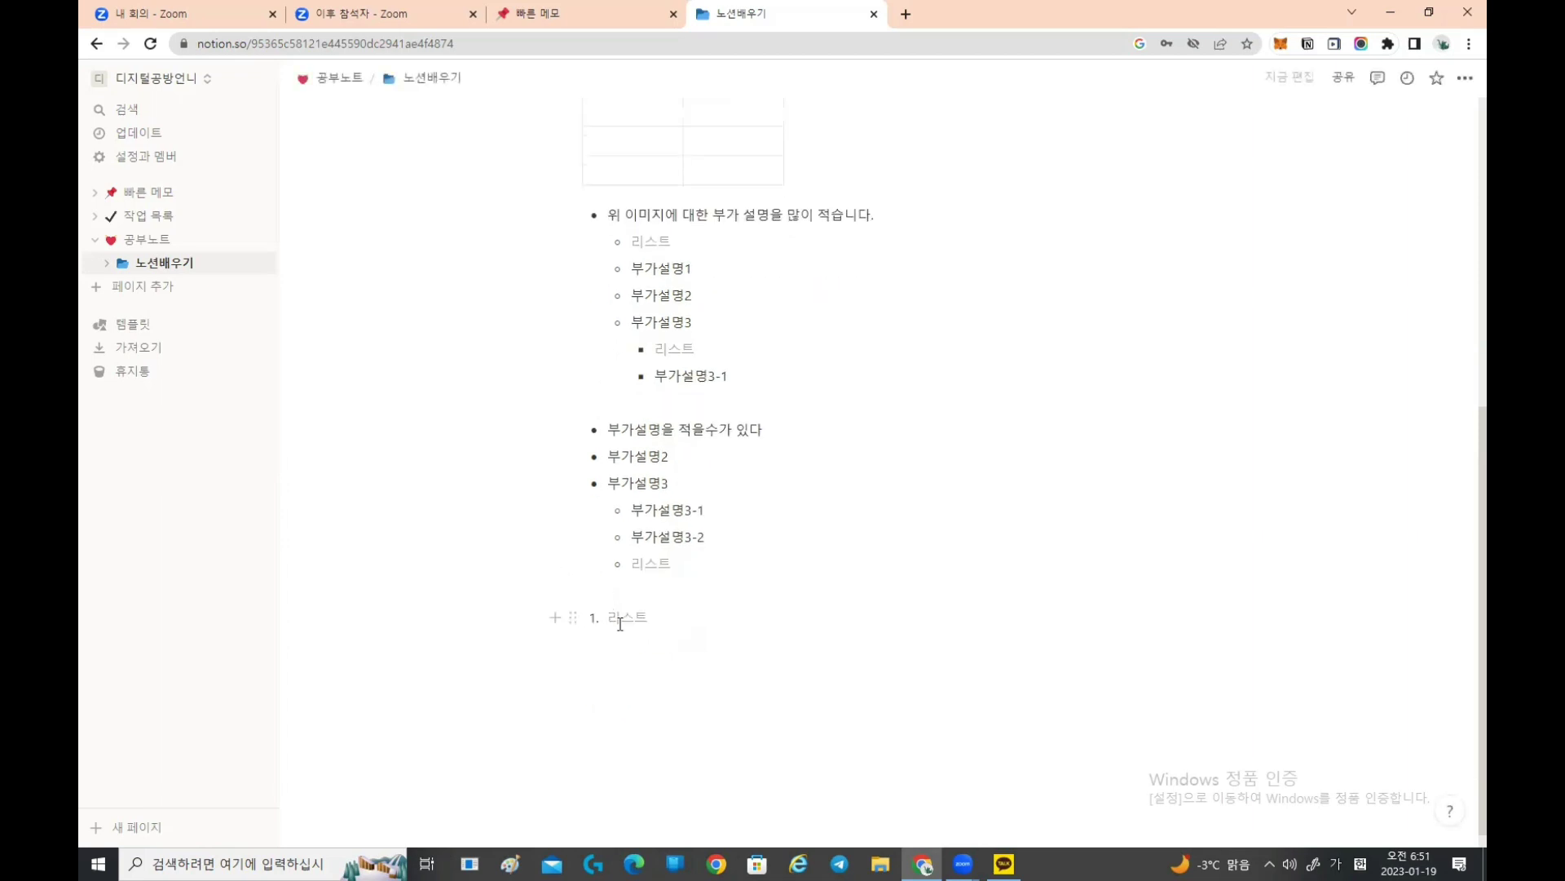
type("부가설명을 적을수가 있대")
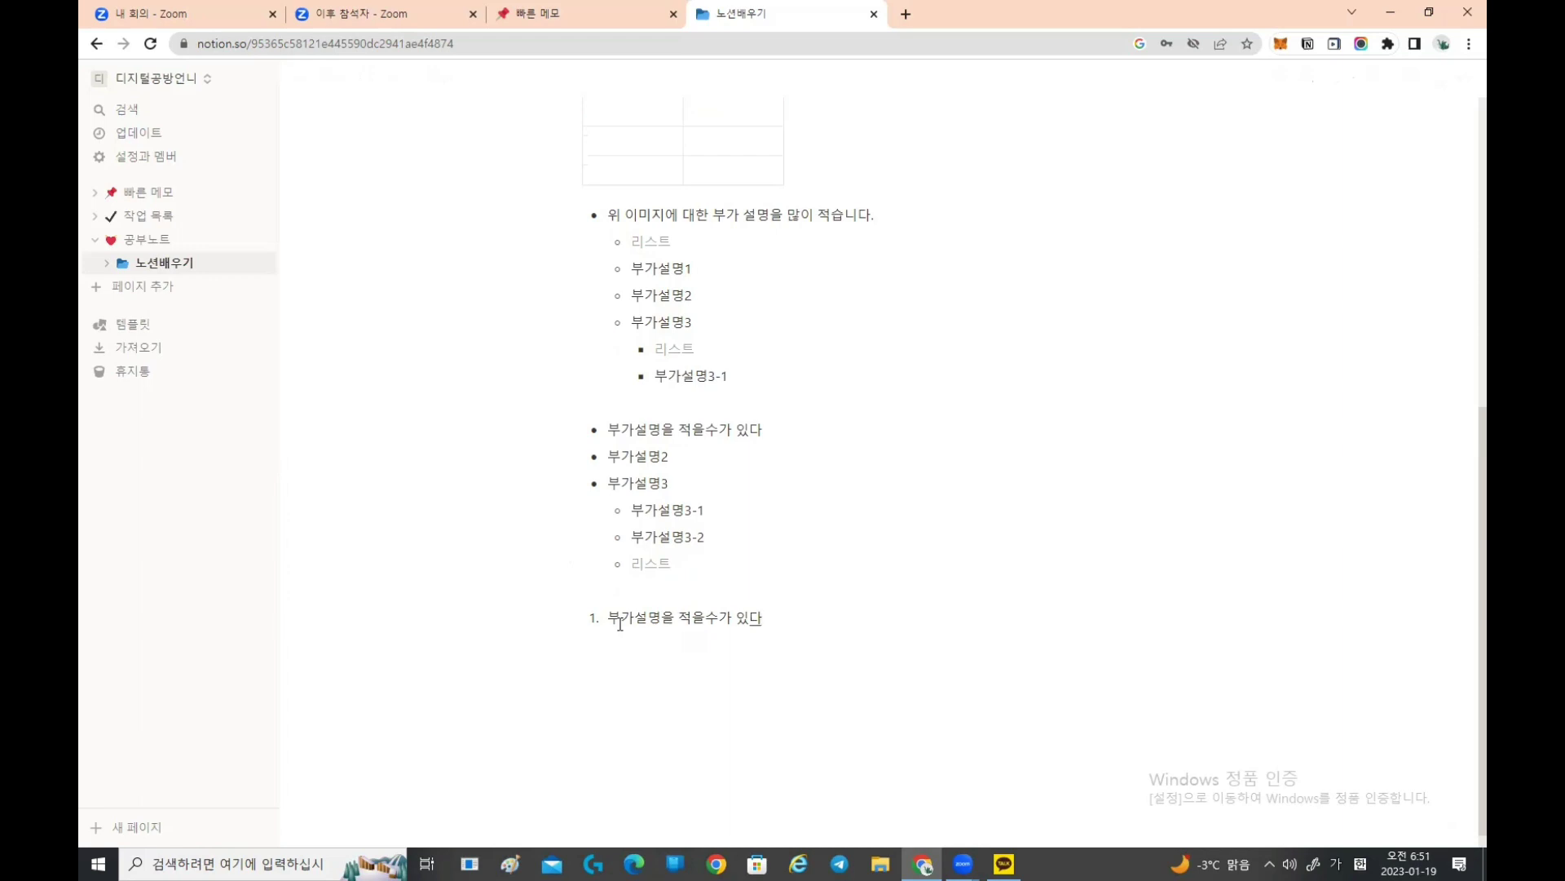
Step: Add "부가설명2" as an indented sub-item under the first numbered item
key("Return")
type("부가설명을")
key("BackSpace")
type("2")
key("Tab")
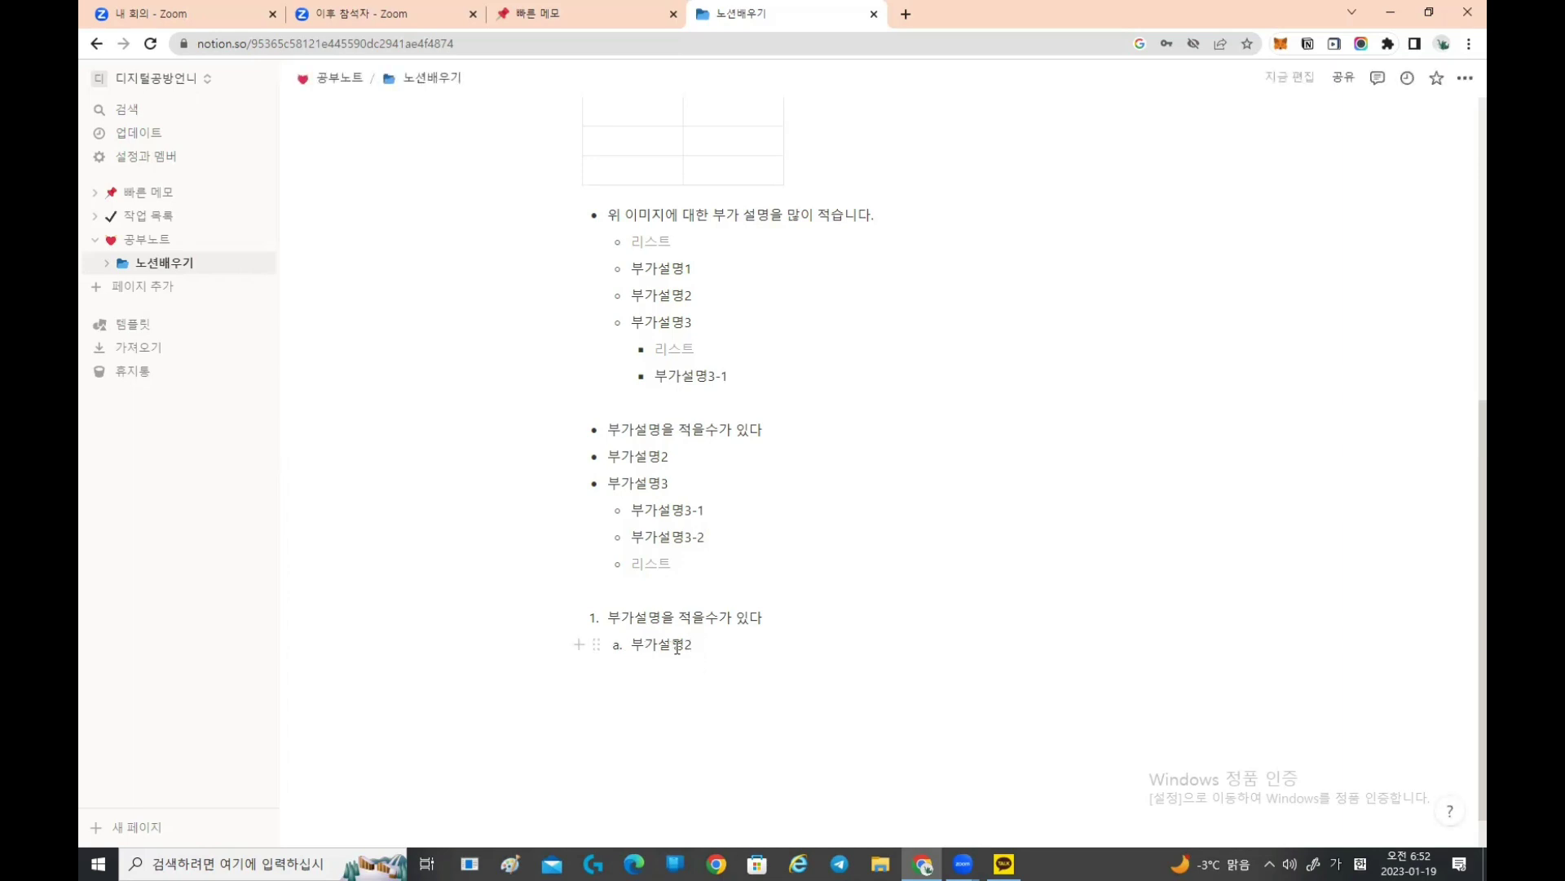
Step: Delete the sub-item 부가설명2 and restore the ending "다" of the first numbered item
left_click(614, 647)
left_click(614, 693)
left_click(724, 648)
key("BackSpace")
key("BackSpace")
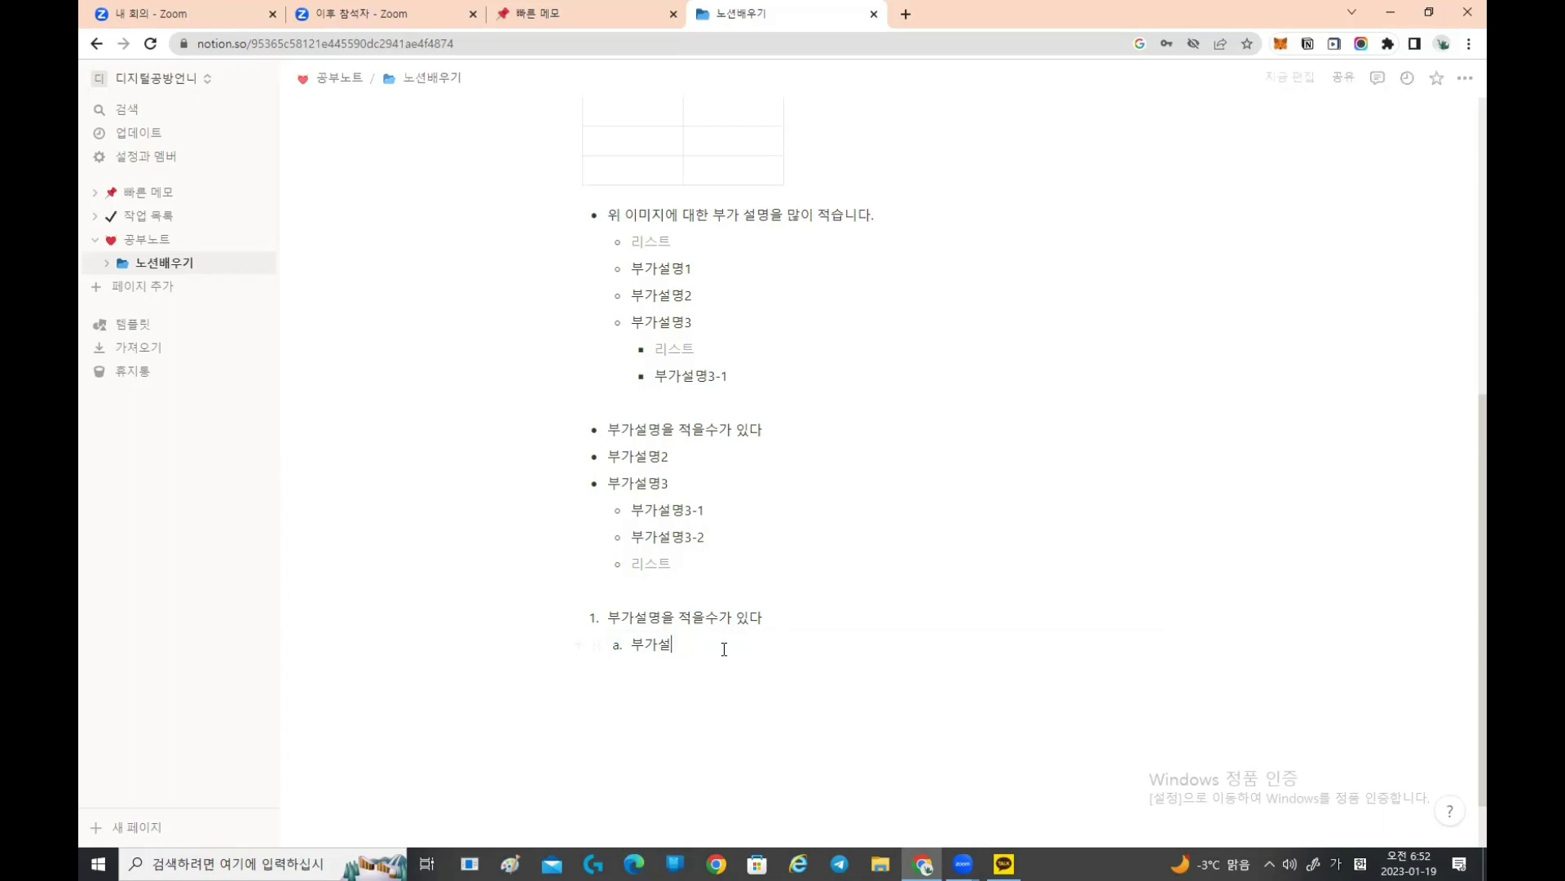
key("BackSpace")
key("BackSpace")
key("BackSpace")
key("BackSpace")
key("BackSpace")
type("대")
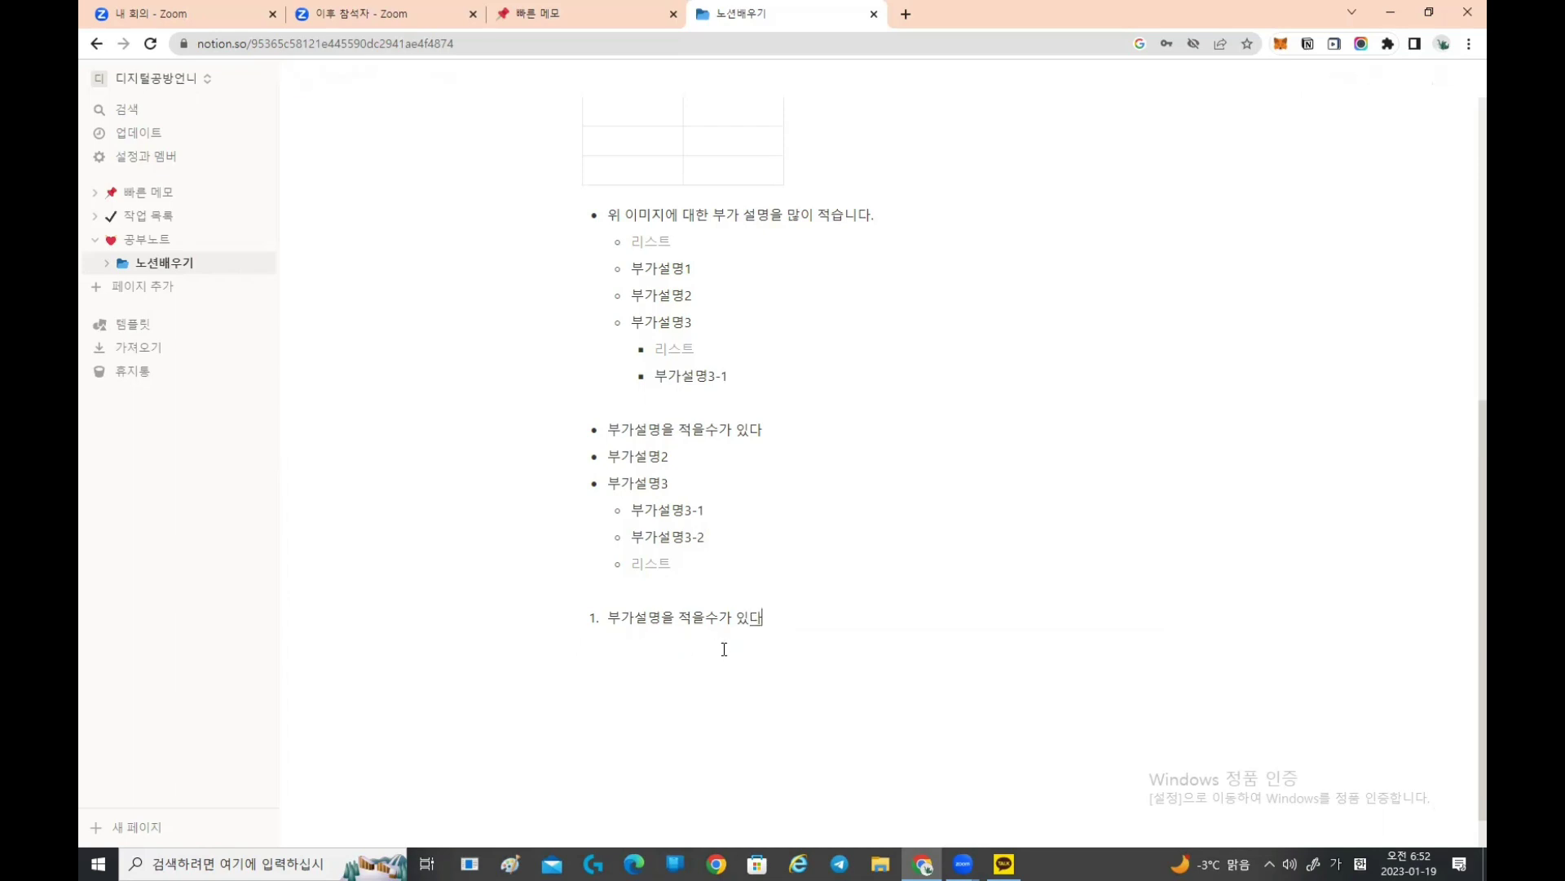
Step: Add a second numbered item "부가설명을 적을수가 있다" and indent it as a sub-item of the first
key("Return")
type("부가설명을 ")
type("적을수가 이")
type("ㅆ다")
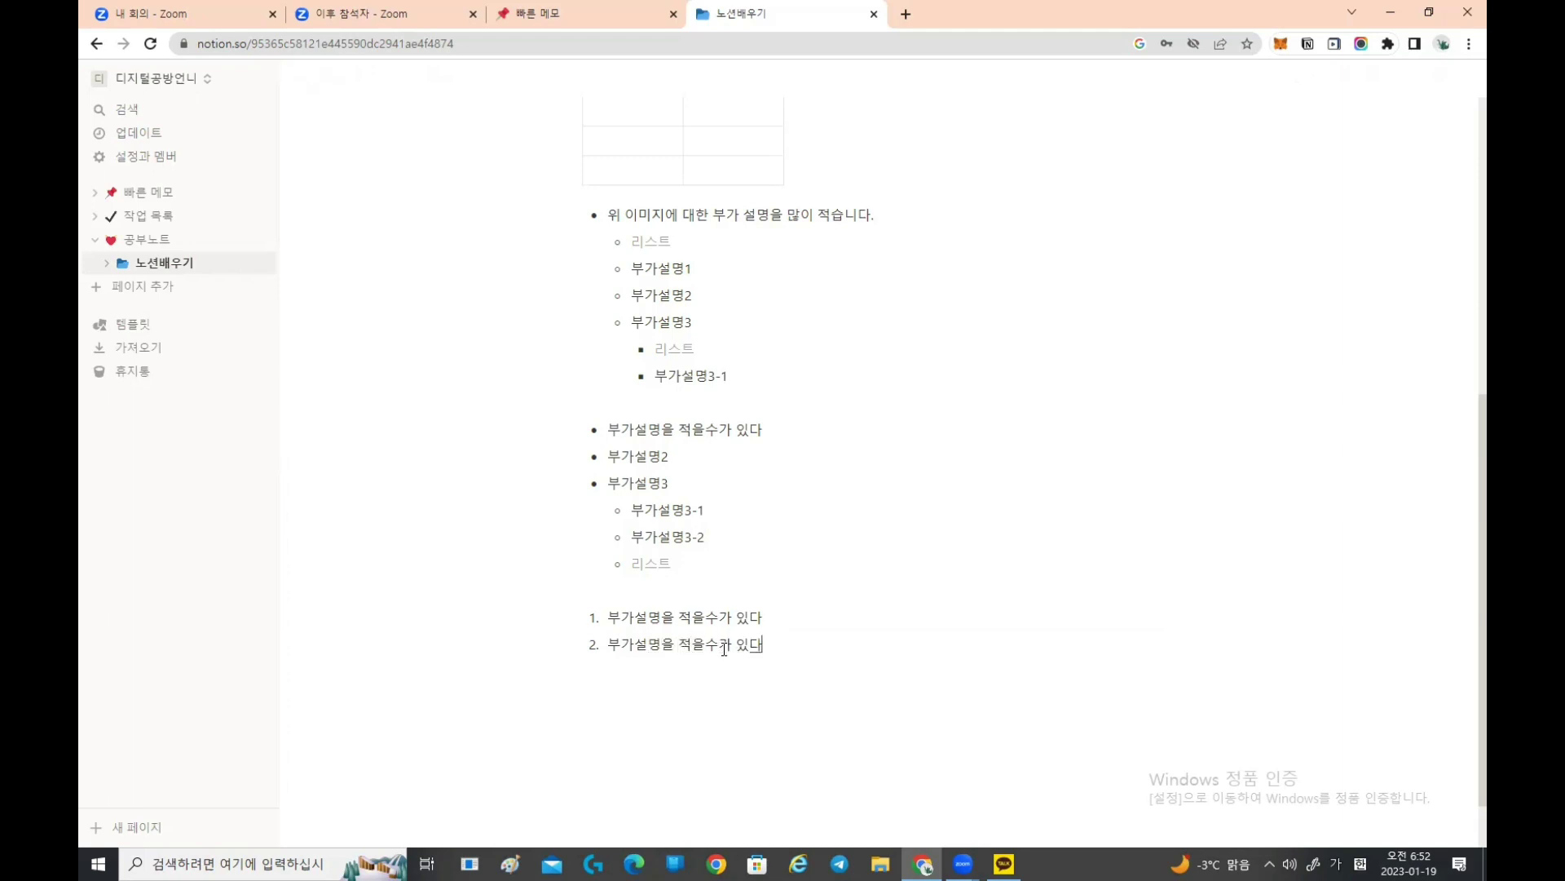
key("Return")
key("Tab")
key("BackSpace")
key("BackSpace")
key("Tab")
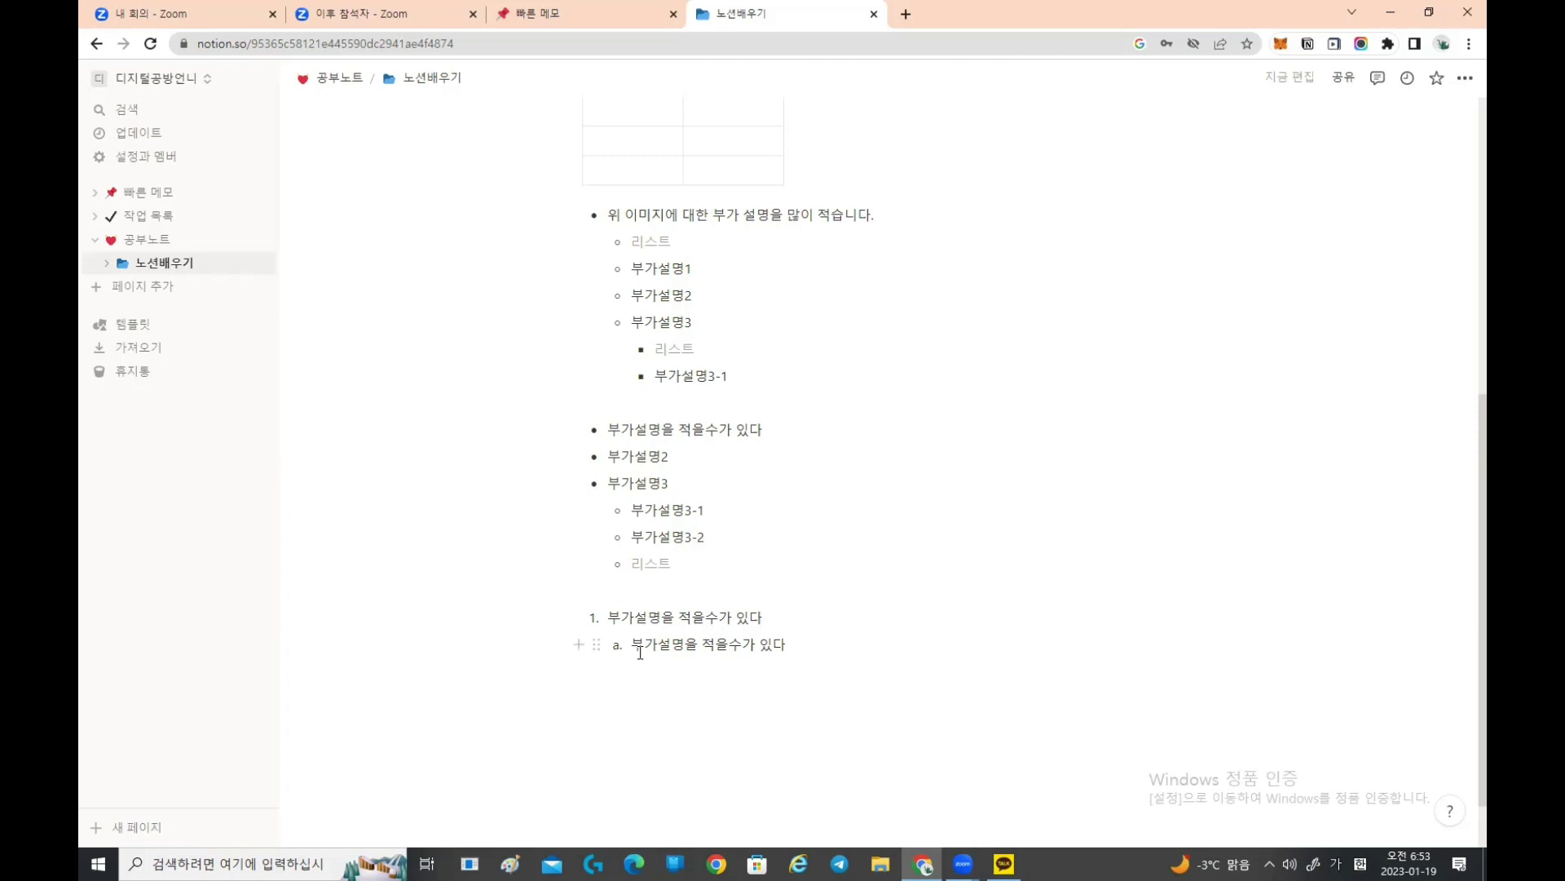
Step: Add a blank line and an unindented empty text line below the numbered list
left_click(594, 429)
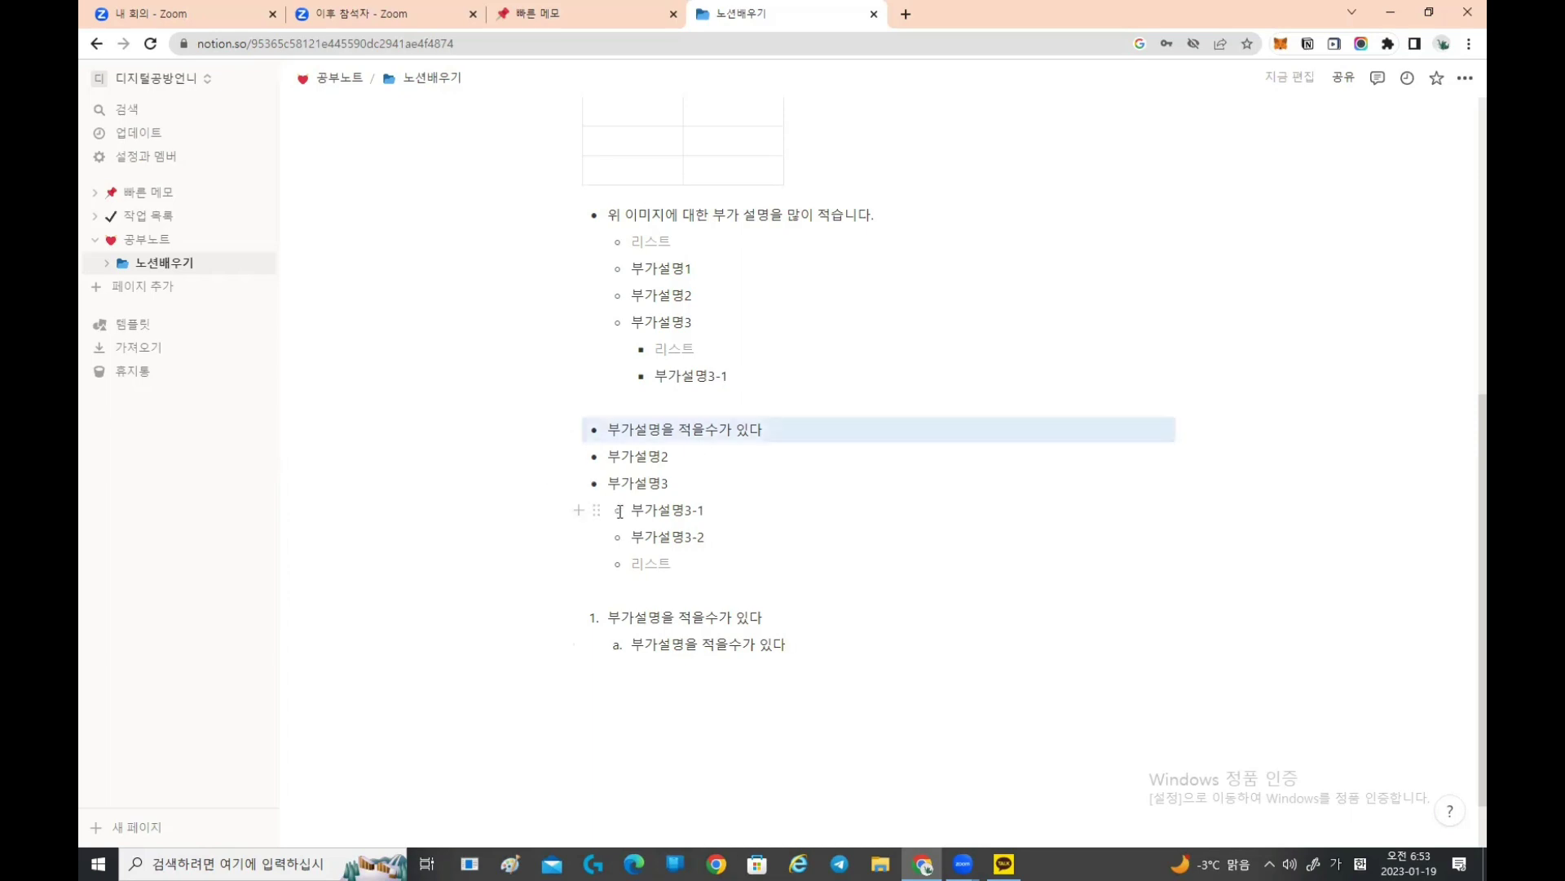
left_click(618, 511)
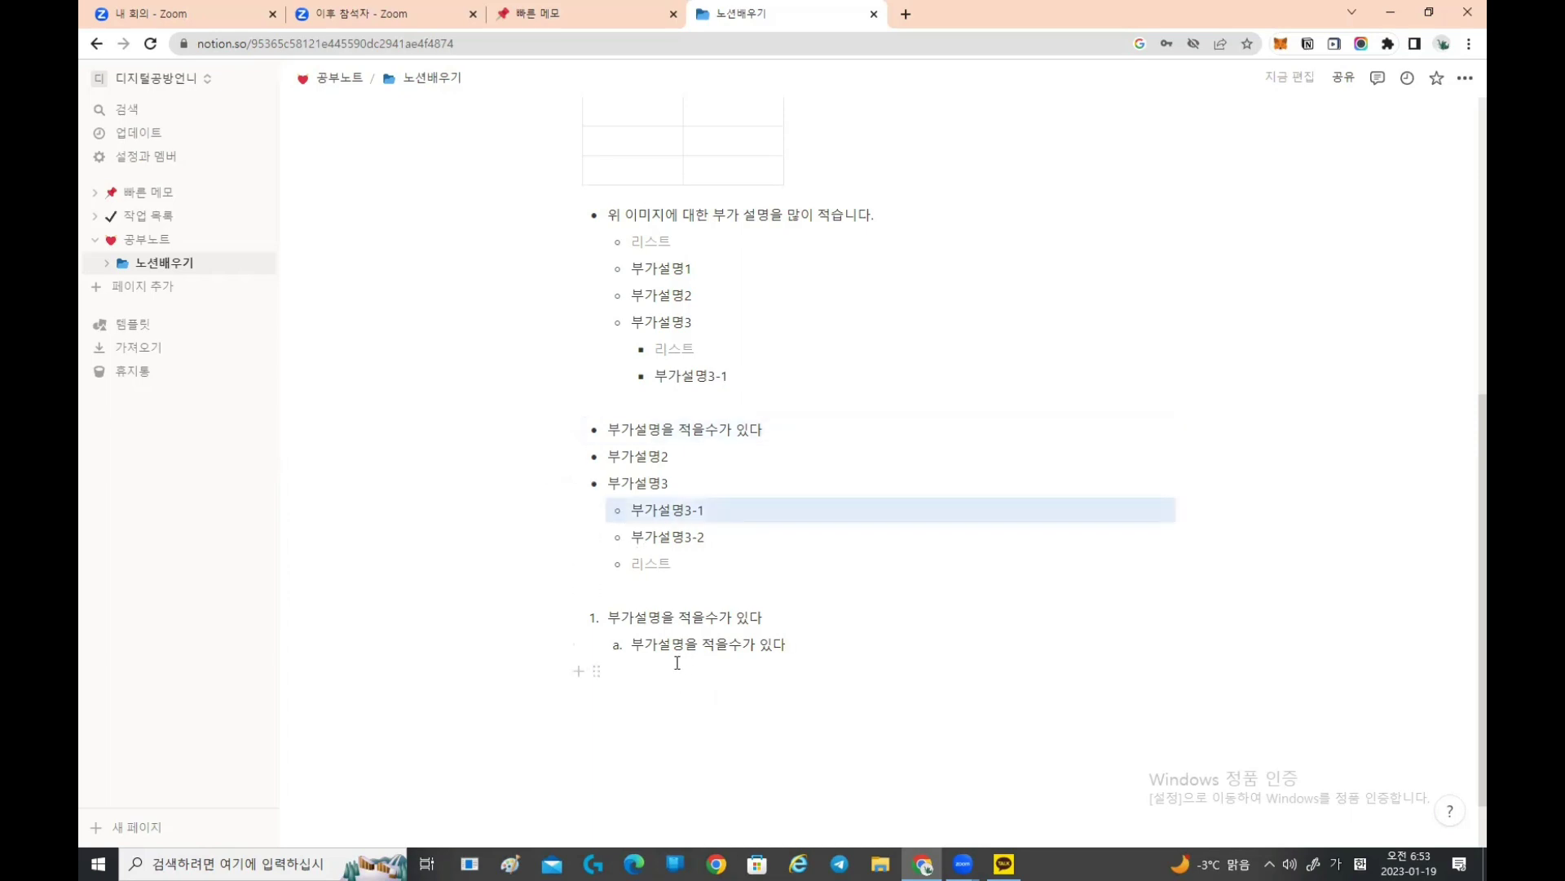
left_click(628, 695)
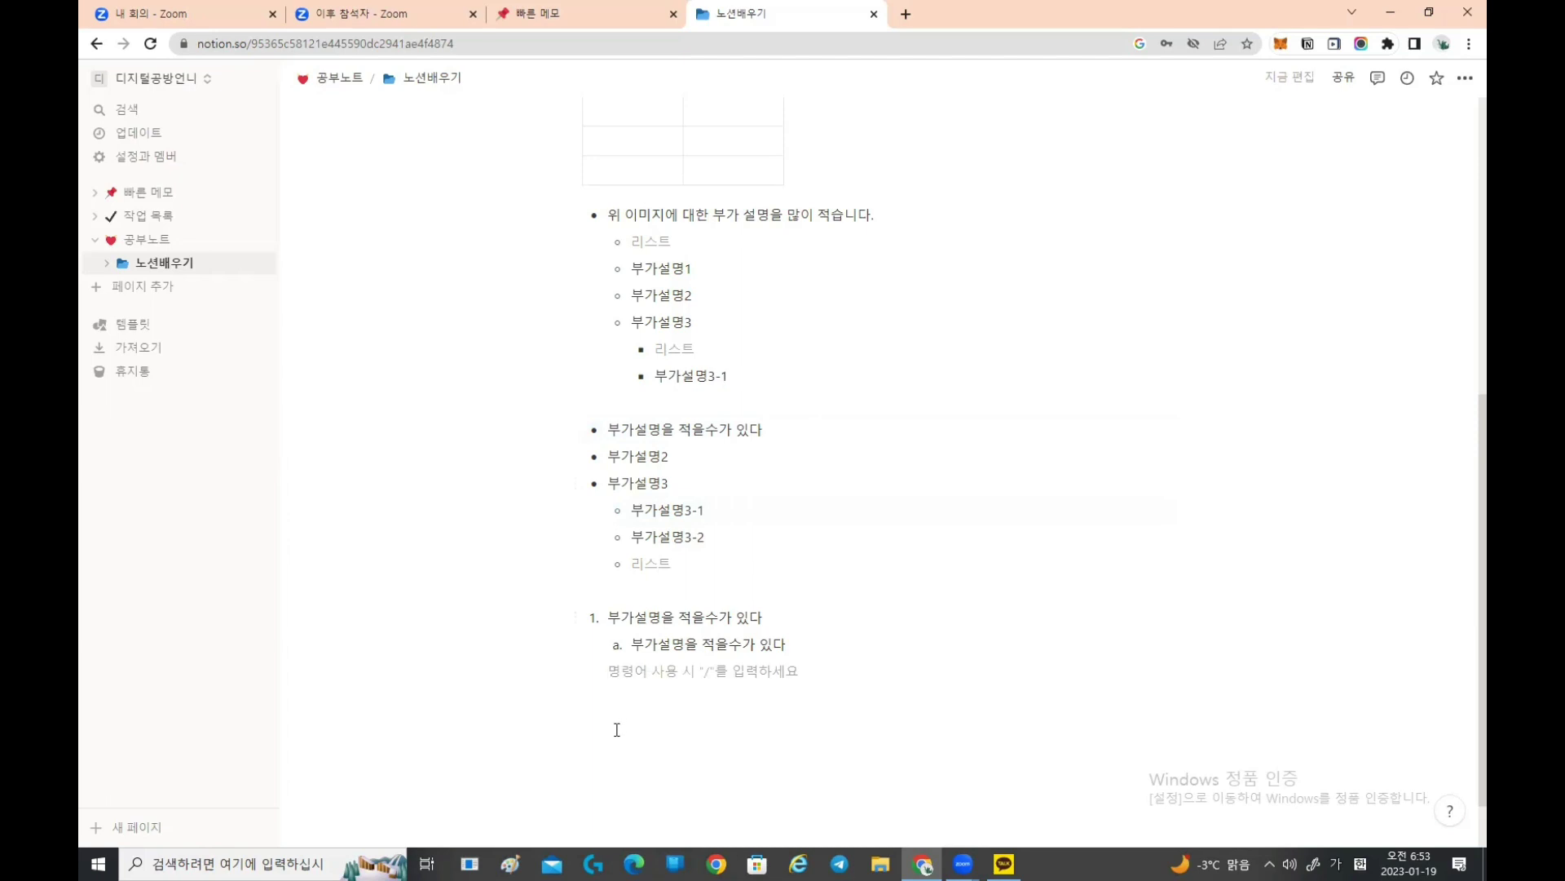
key("shift+Tab")
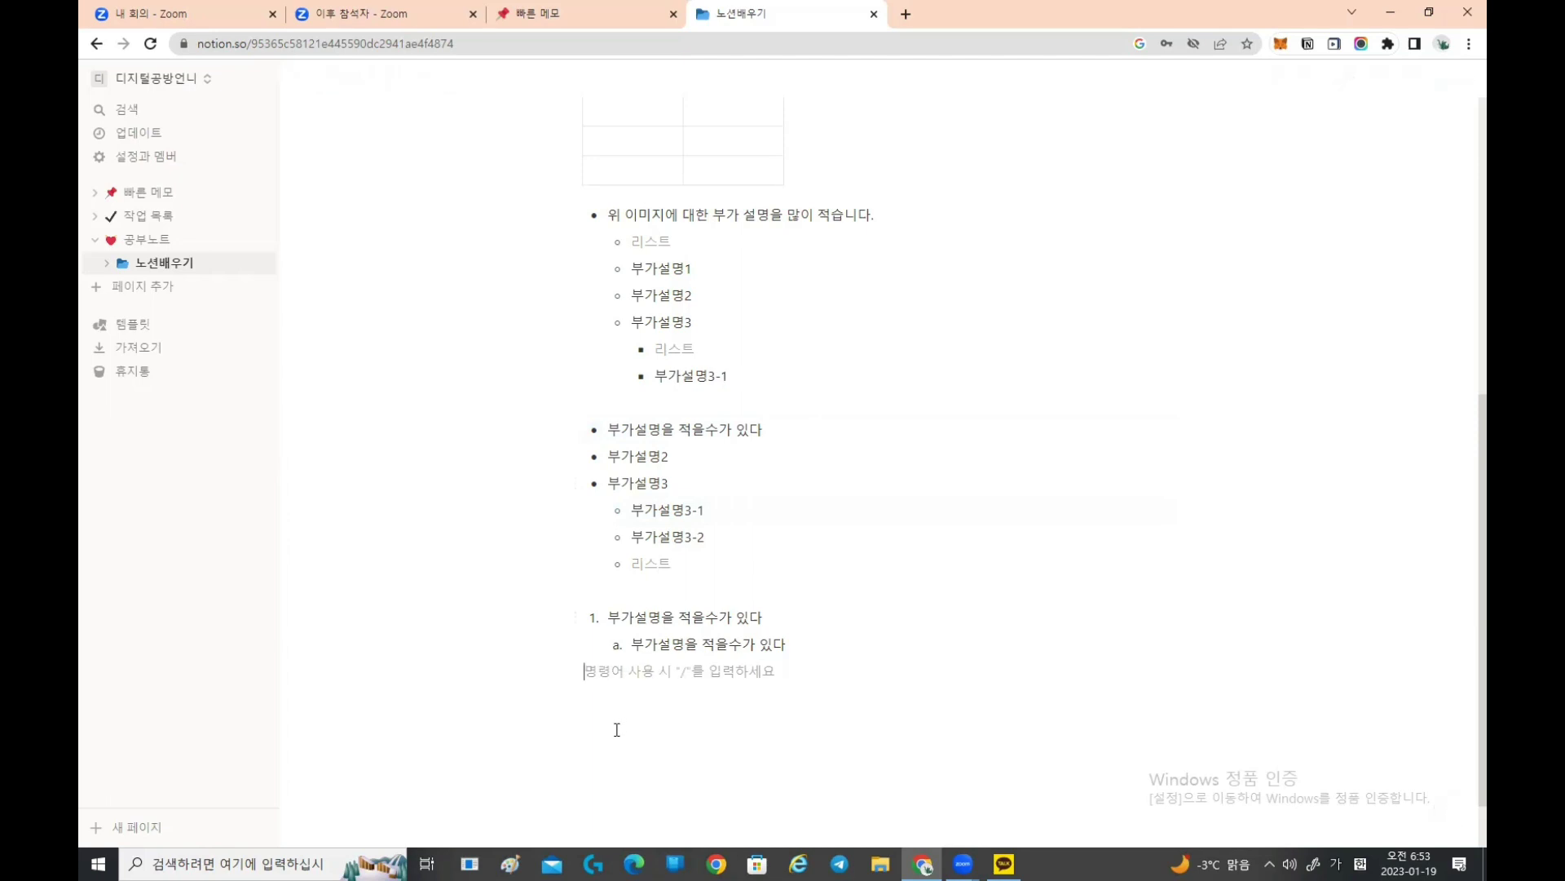
key("Return")
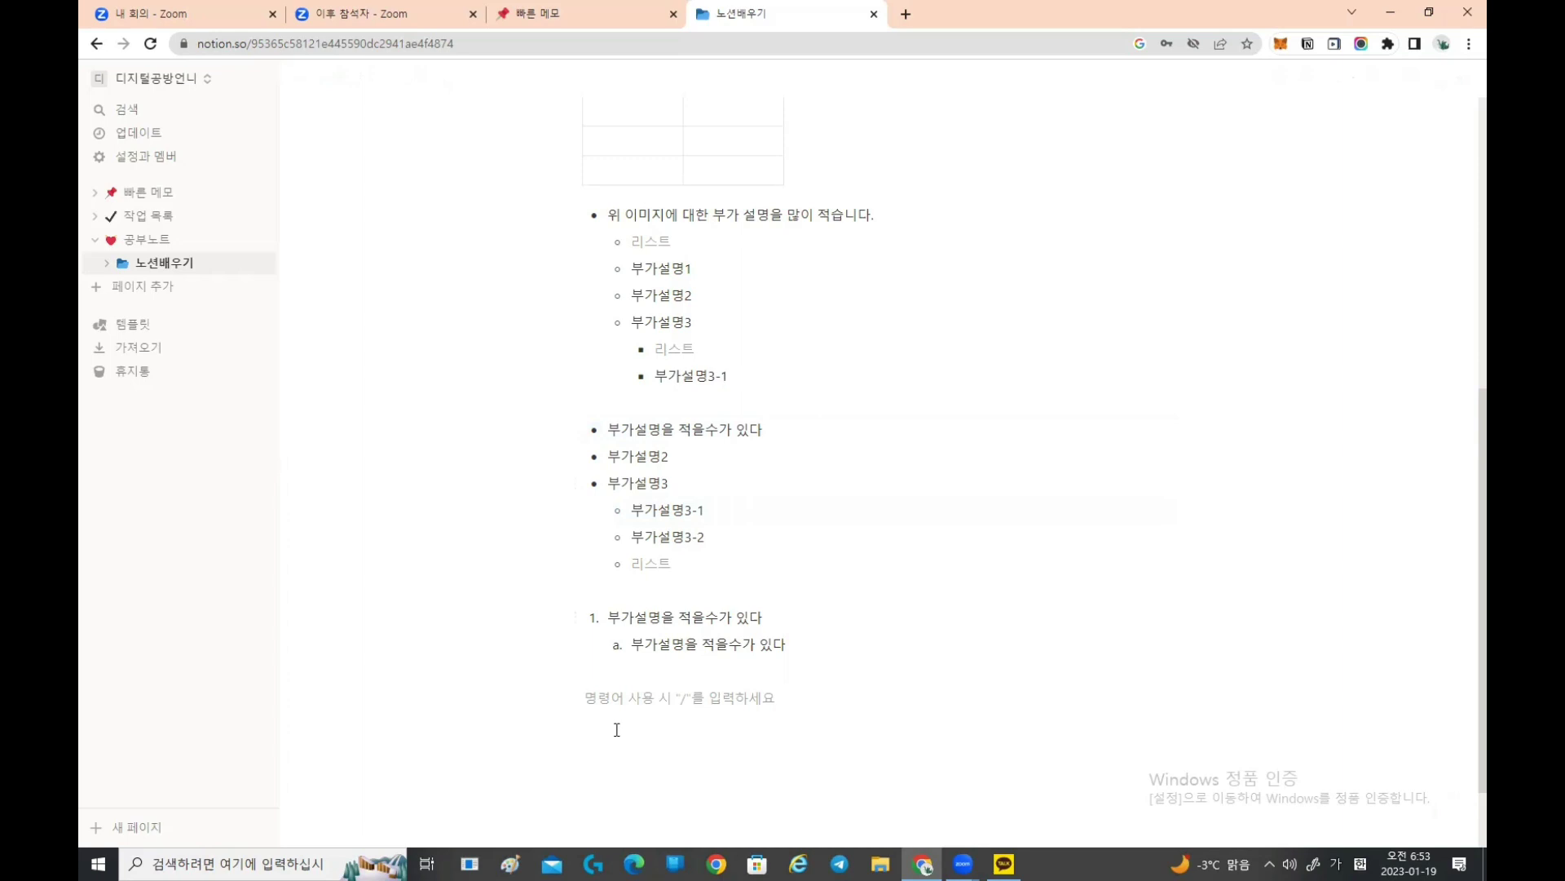
Step: Examine the block types available for the empty line, including the toggle list, quote, divider, page link and callout
type("/")
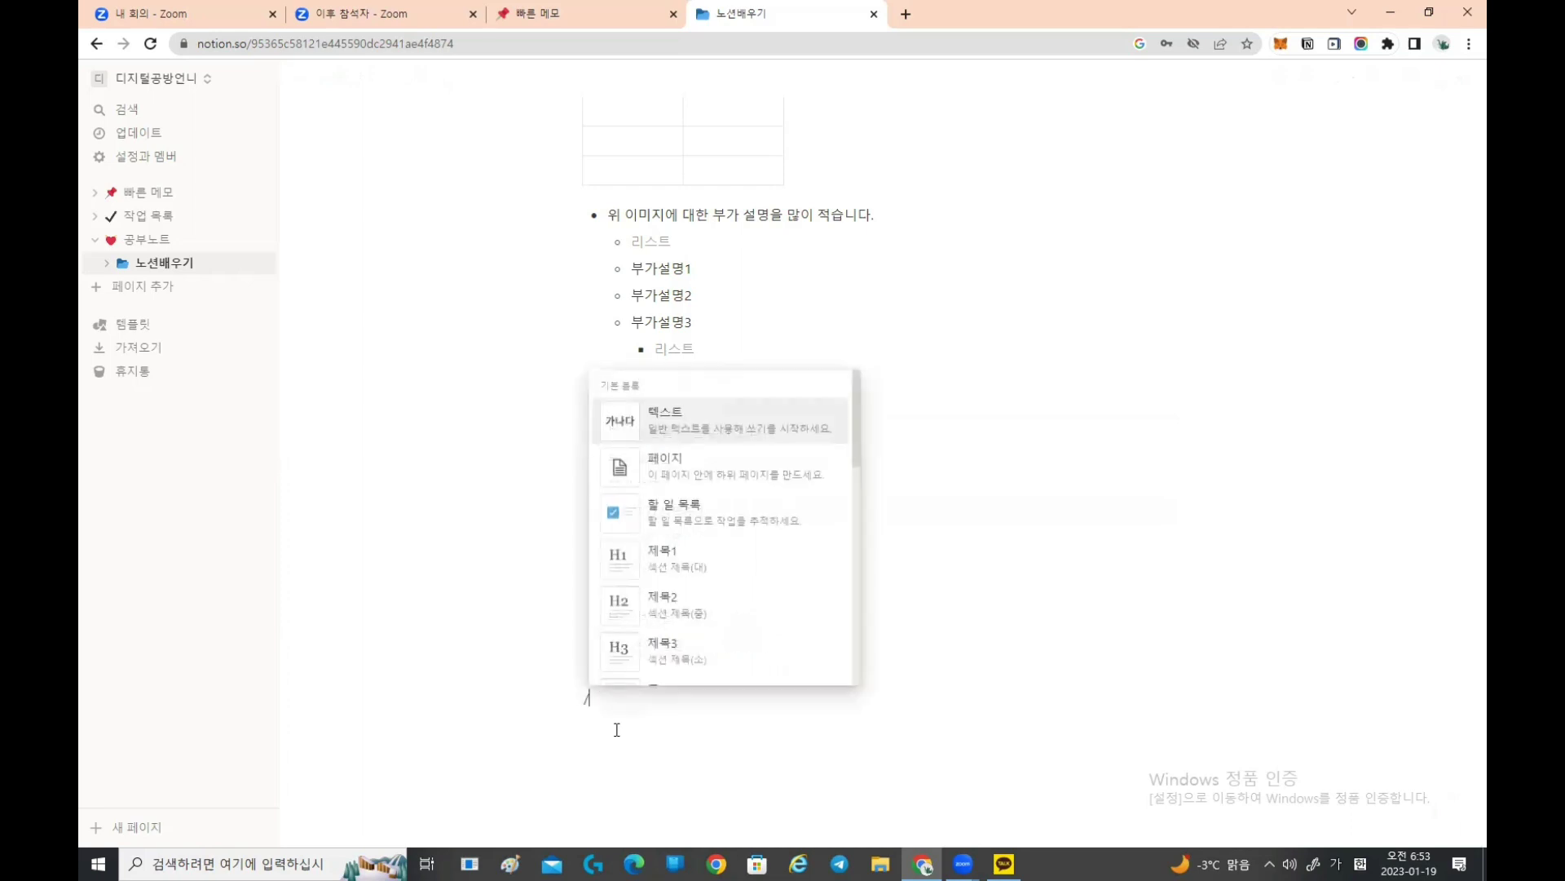
scroll(746, 603, "down", 3)
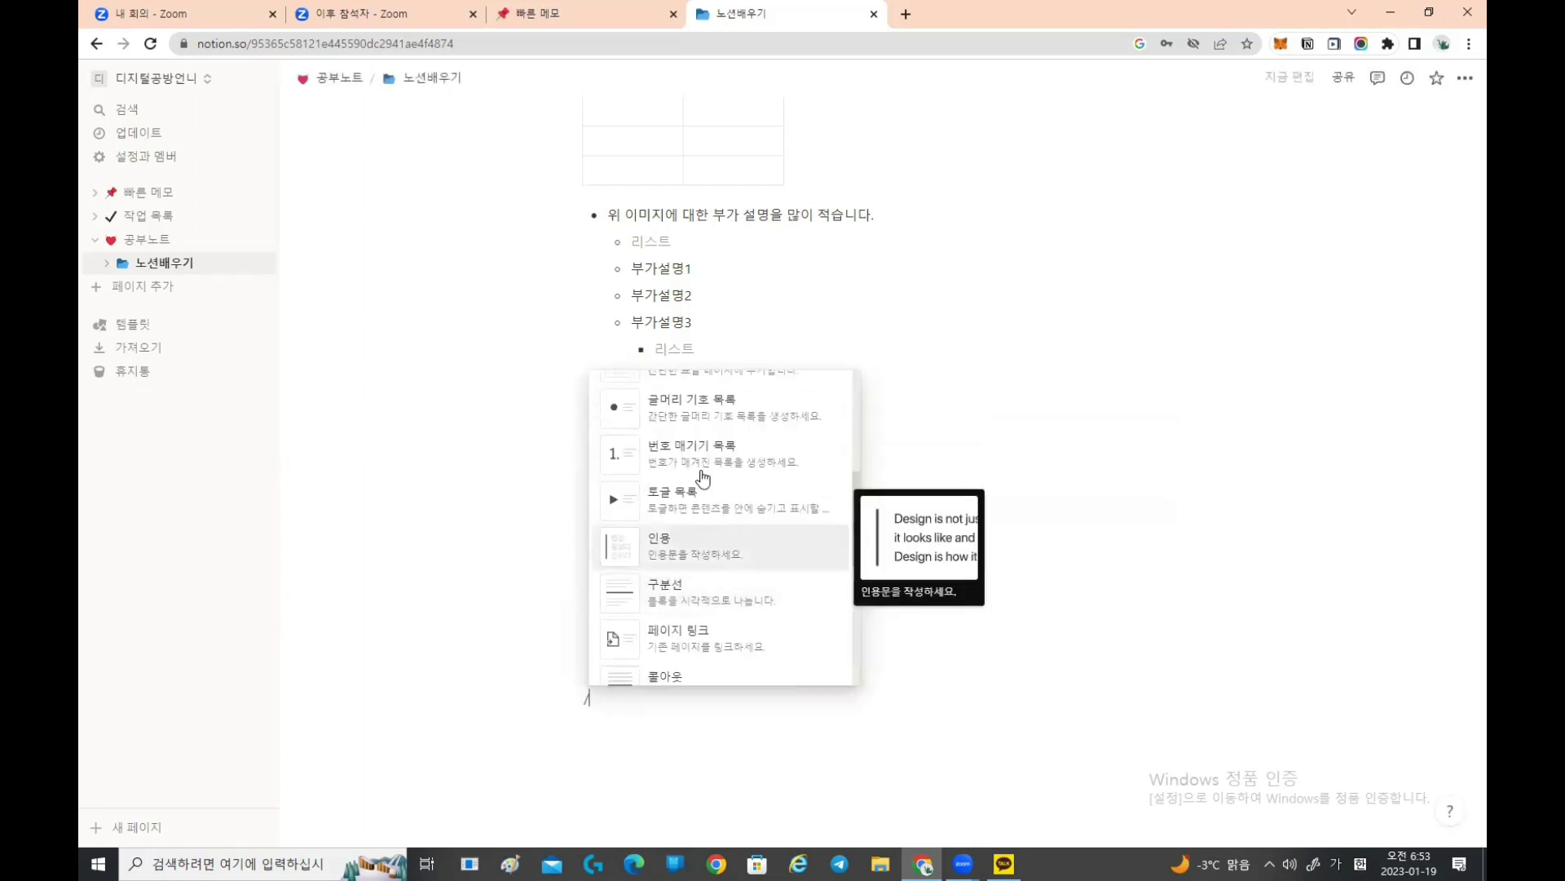
scroll(701, 616, "down", 1)
scroll(705, 596, "down", 1)
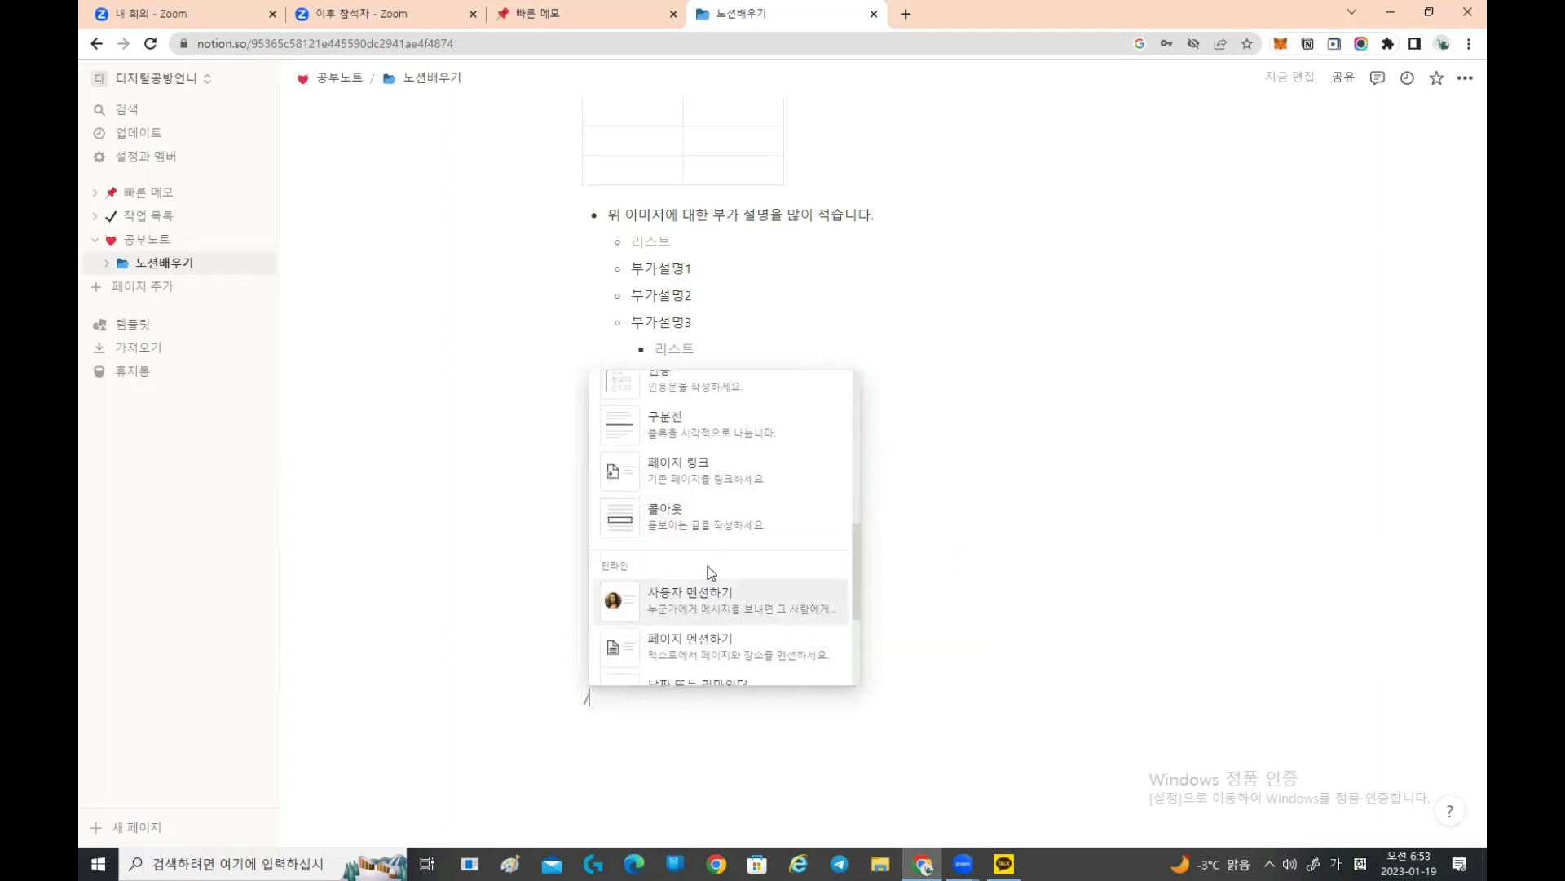
scroll(699, 613, "up", 1)
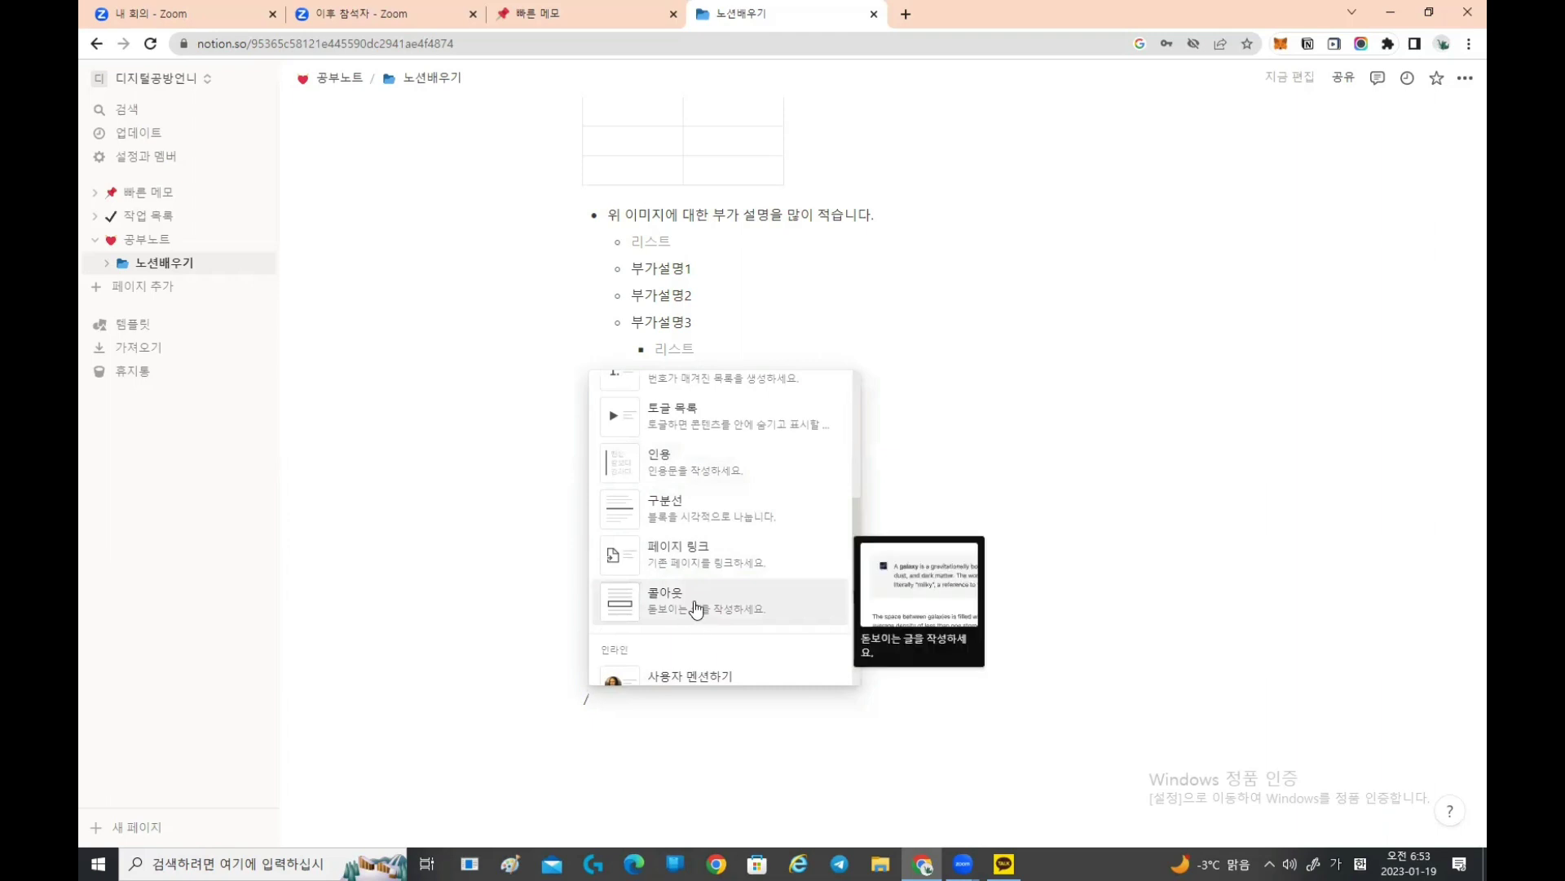
scroll(697, 596, "up", 1)
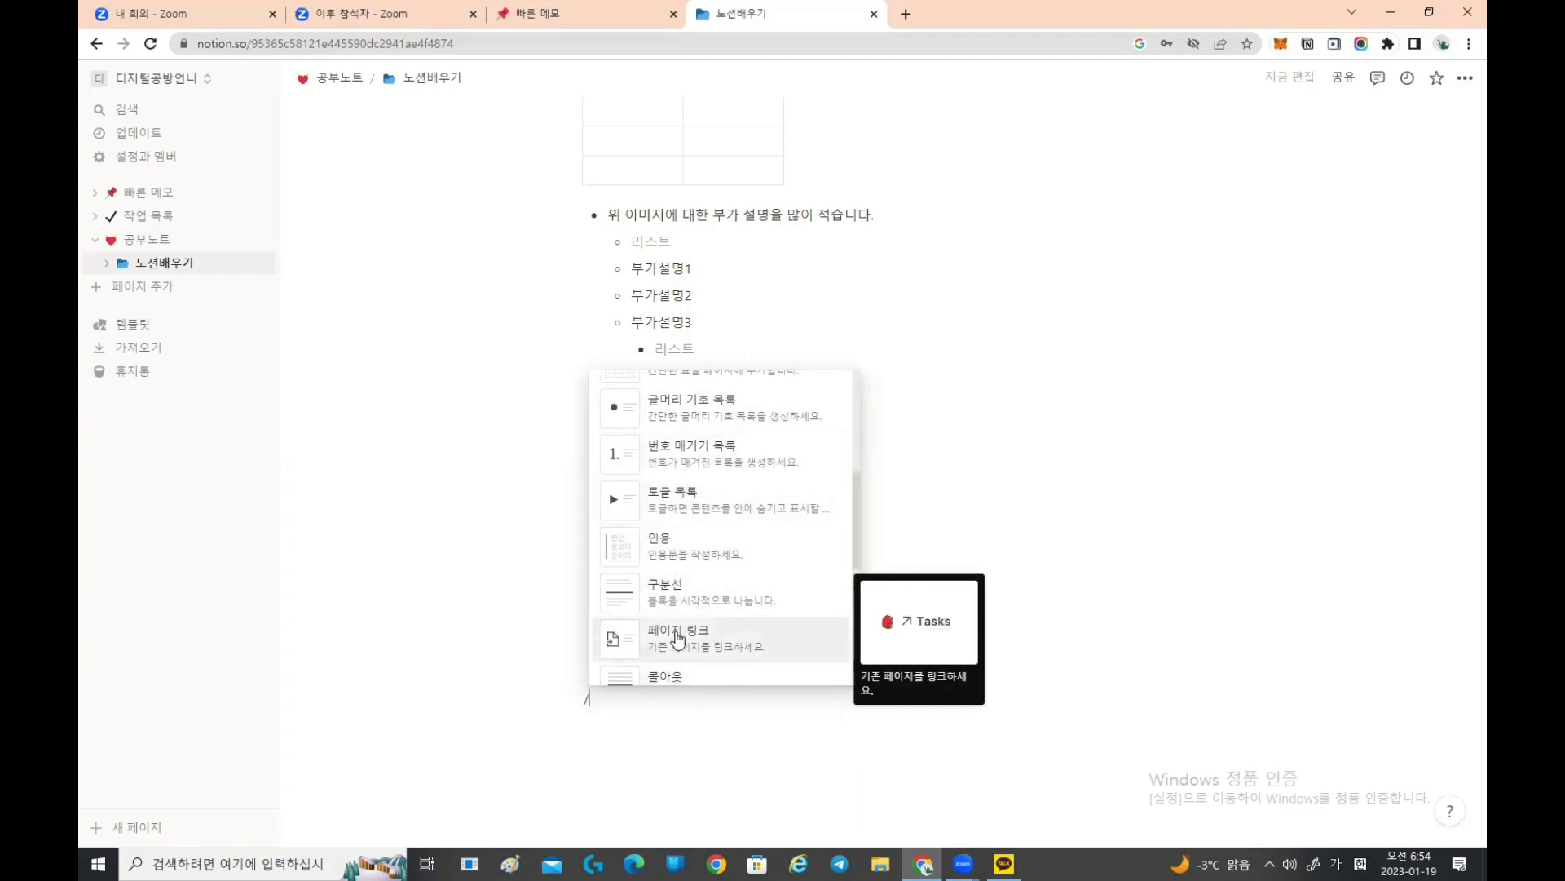
scroll(611, 682, "down", 1)
key("Escape")
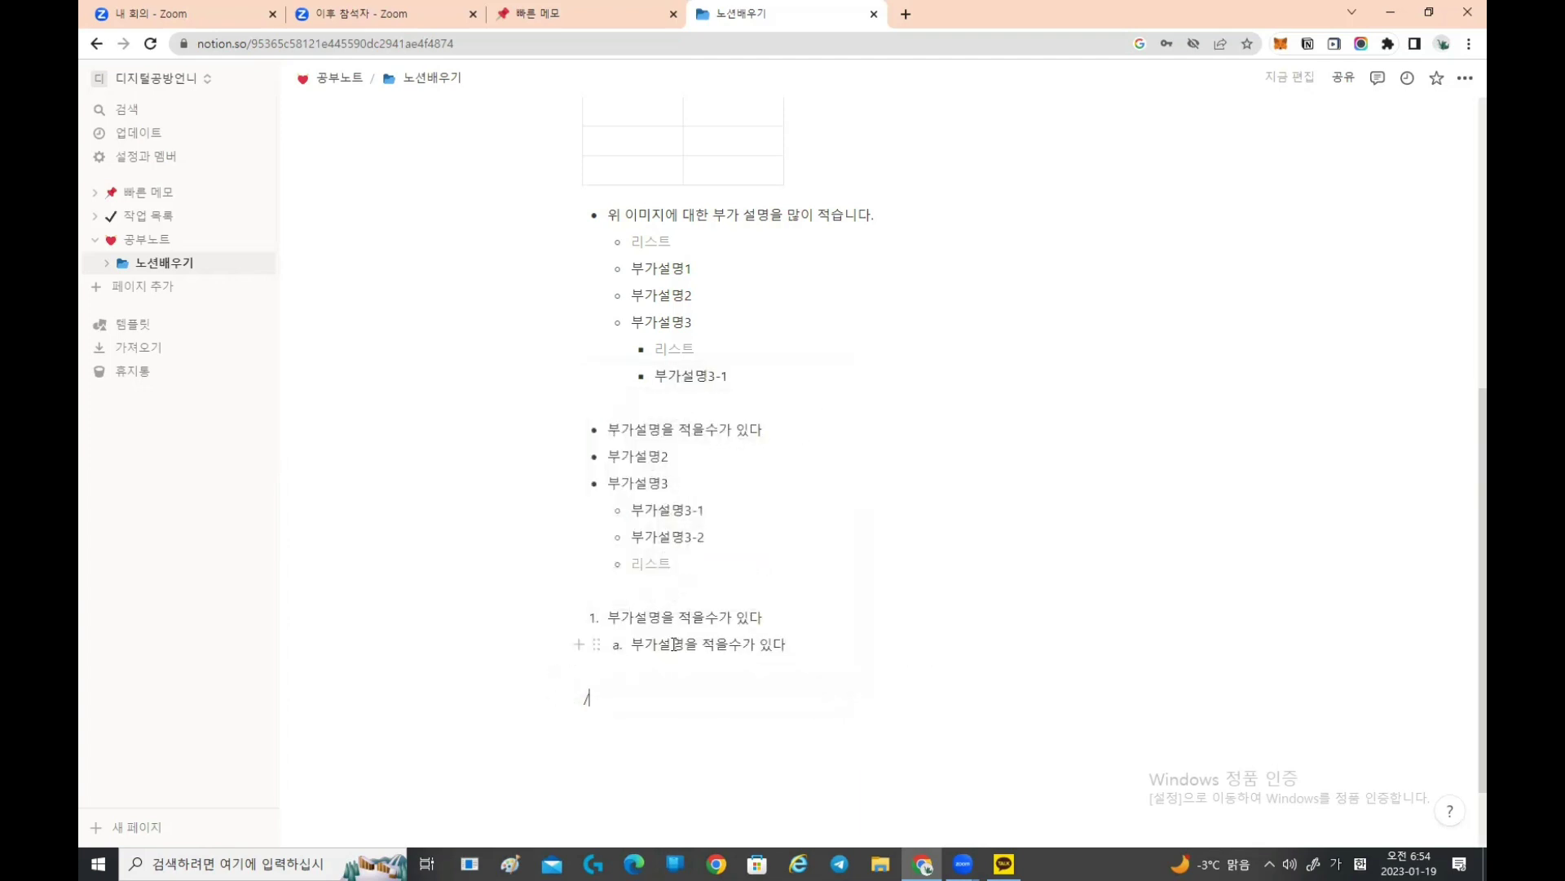
scroll(713, 629, "down", 1)
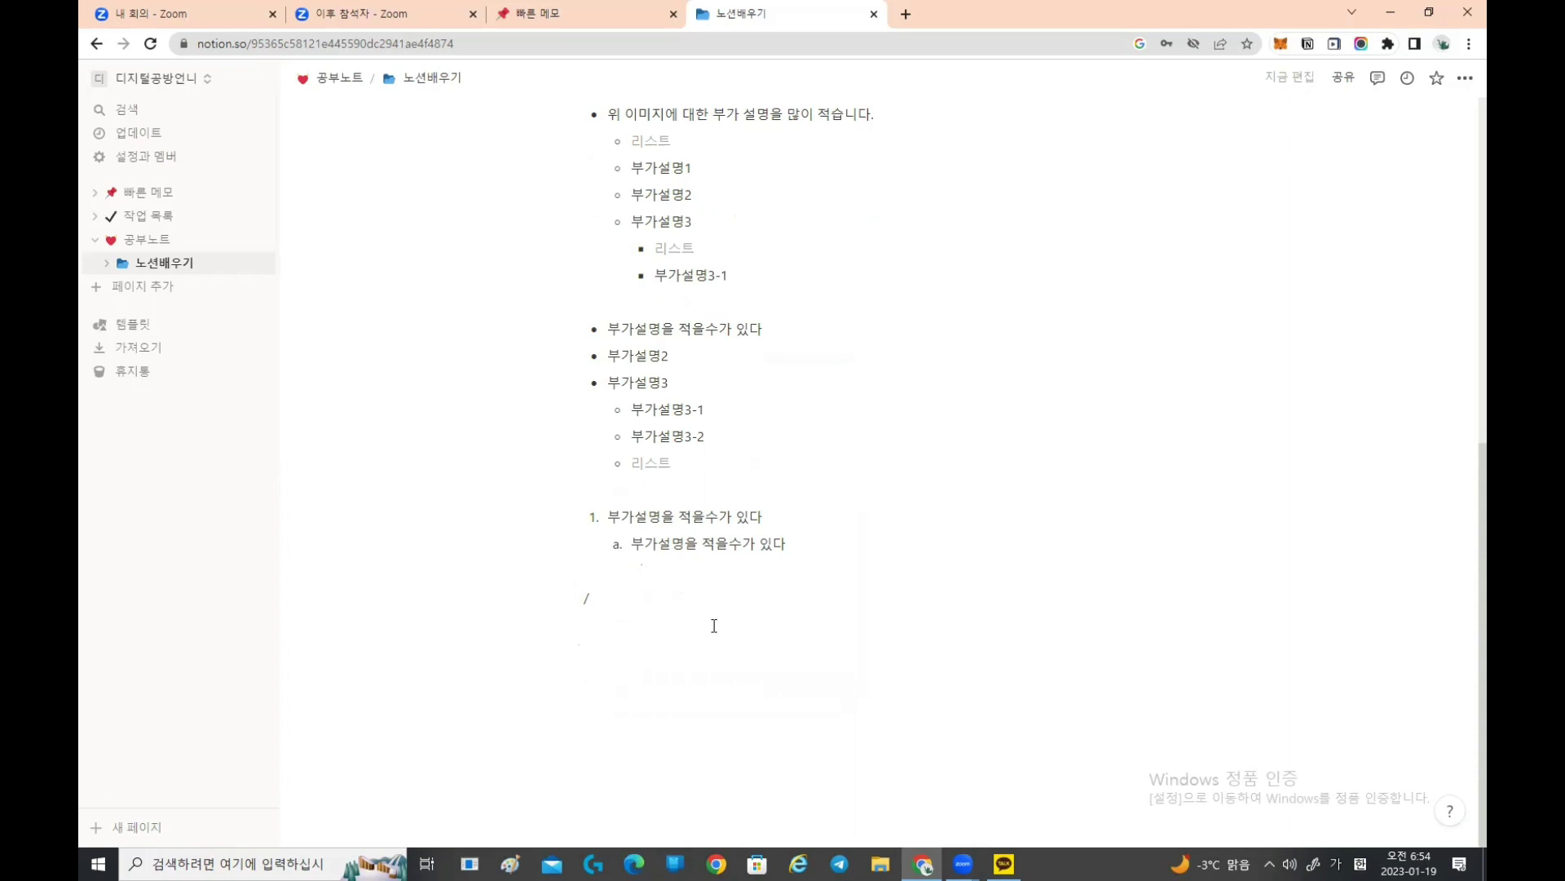
type("인")
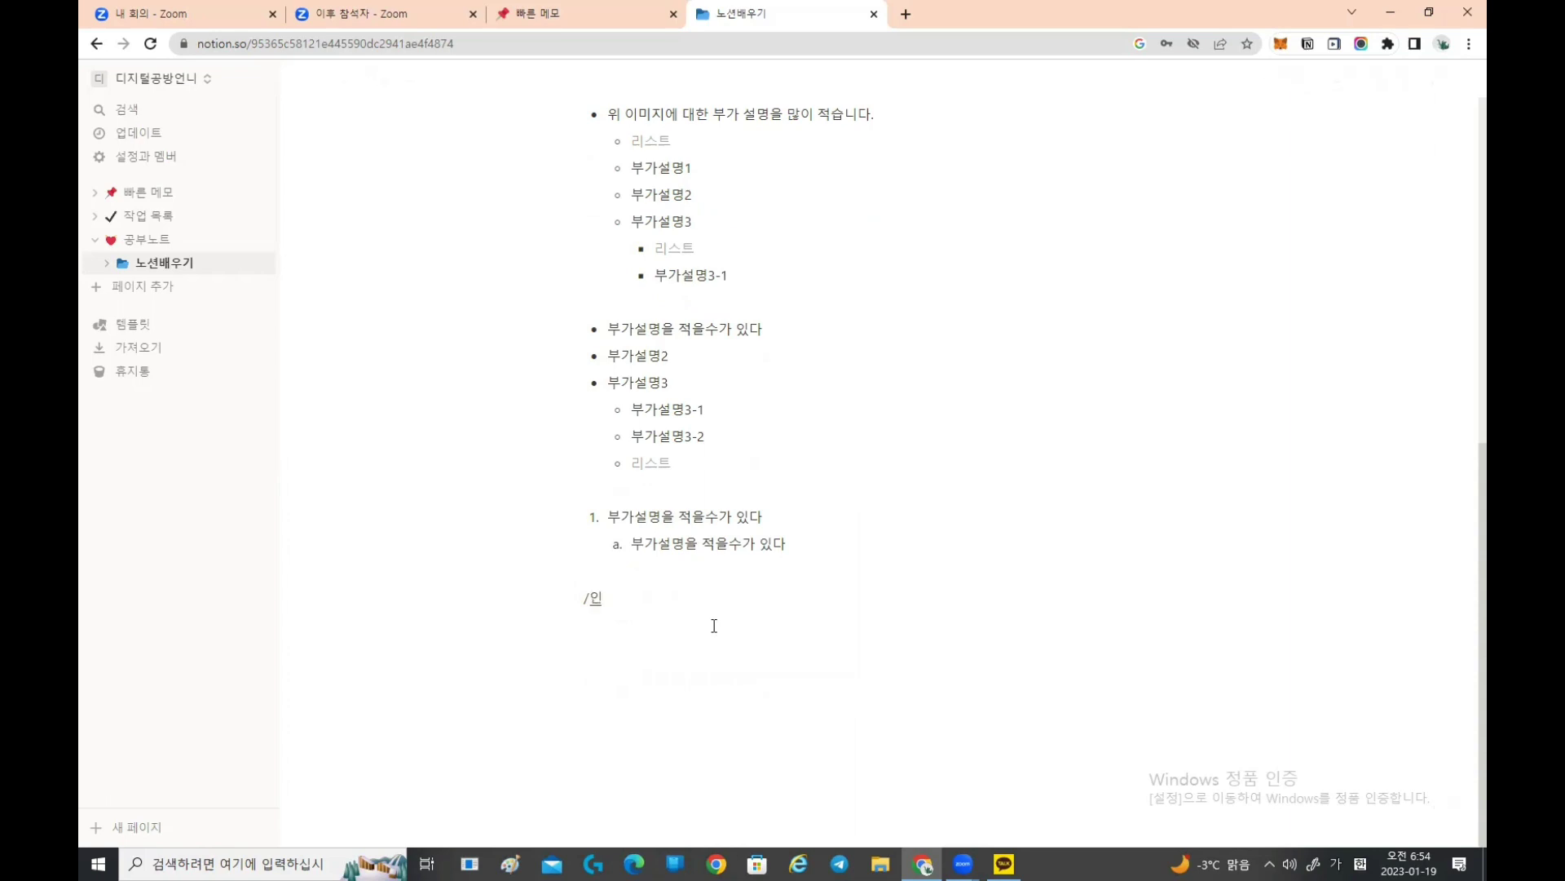
key("BackSpace")
key("BackSpace")
key("BackSpace")
scroll(721, 457, "down", 4)
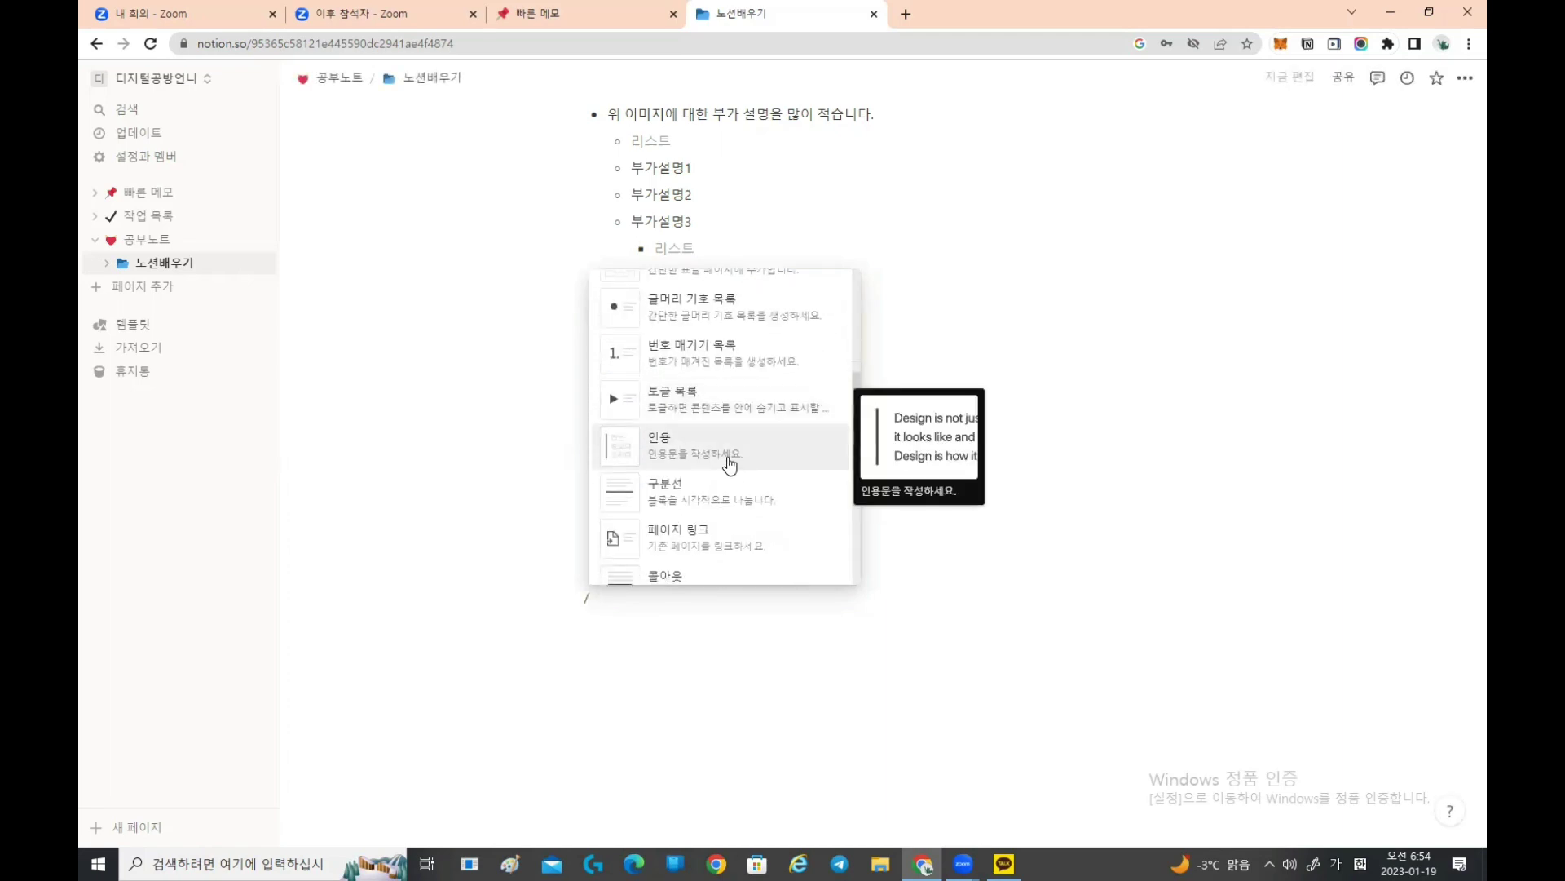
key("BackSpace")
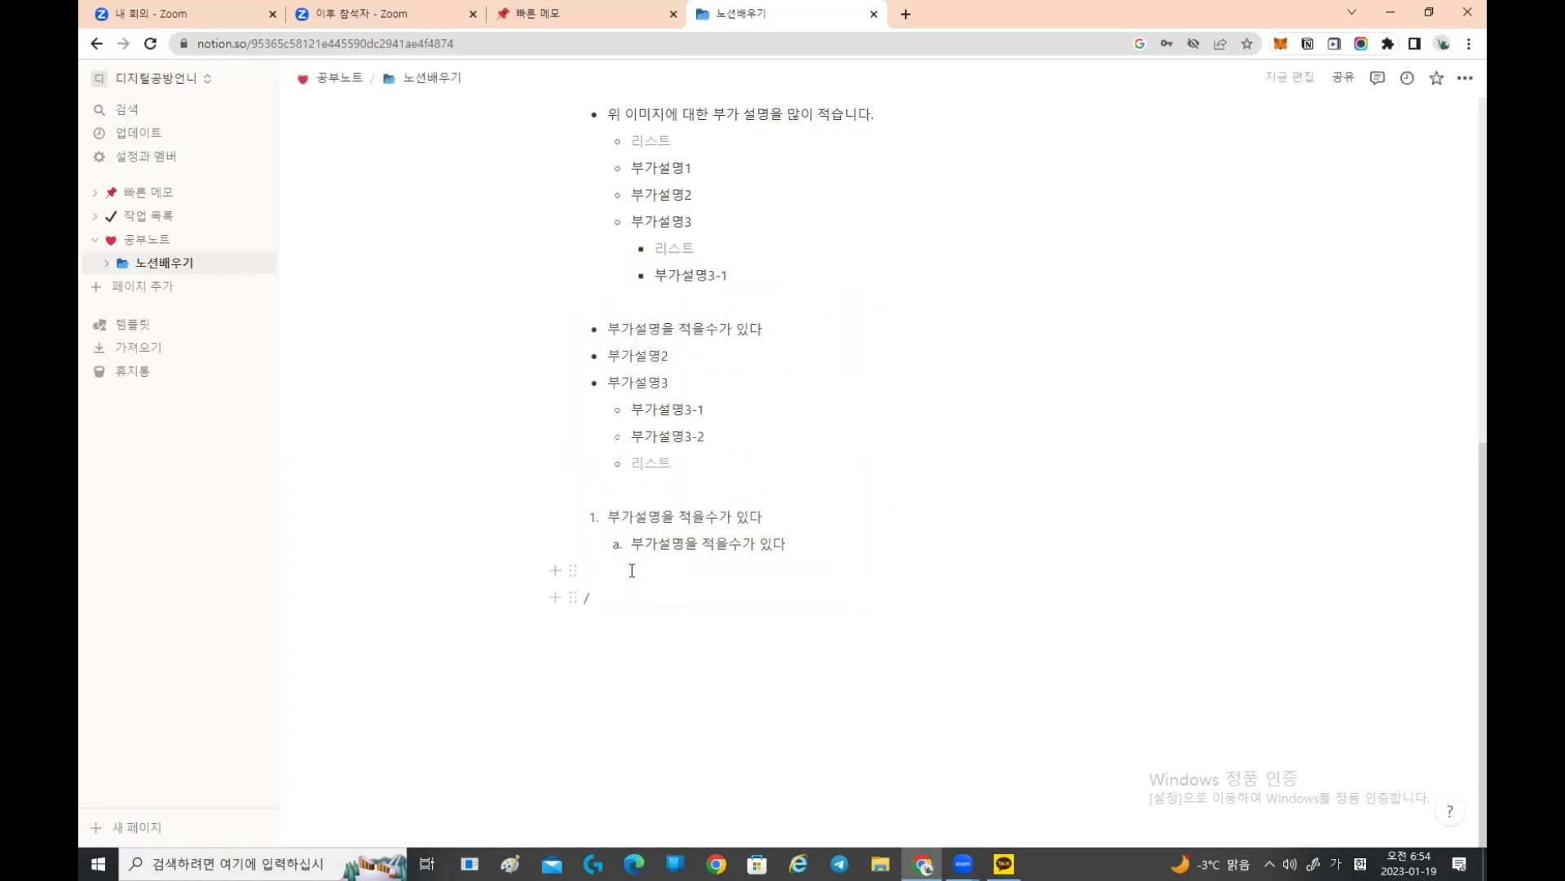
type("/인")
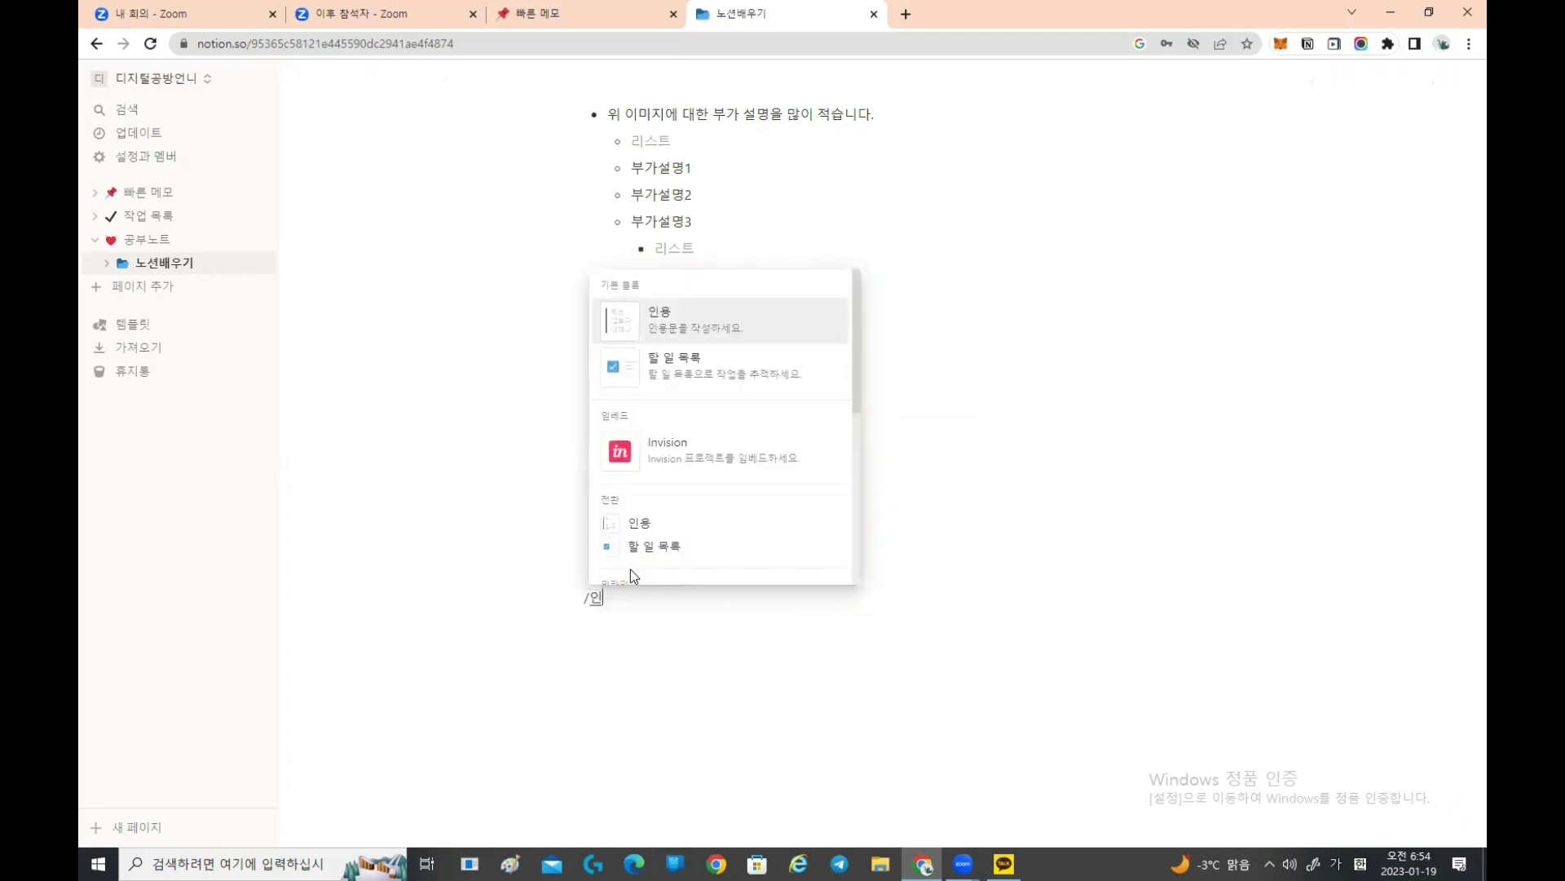
key("BackSpace")
key("BackSpace")
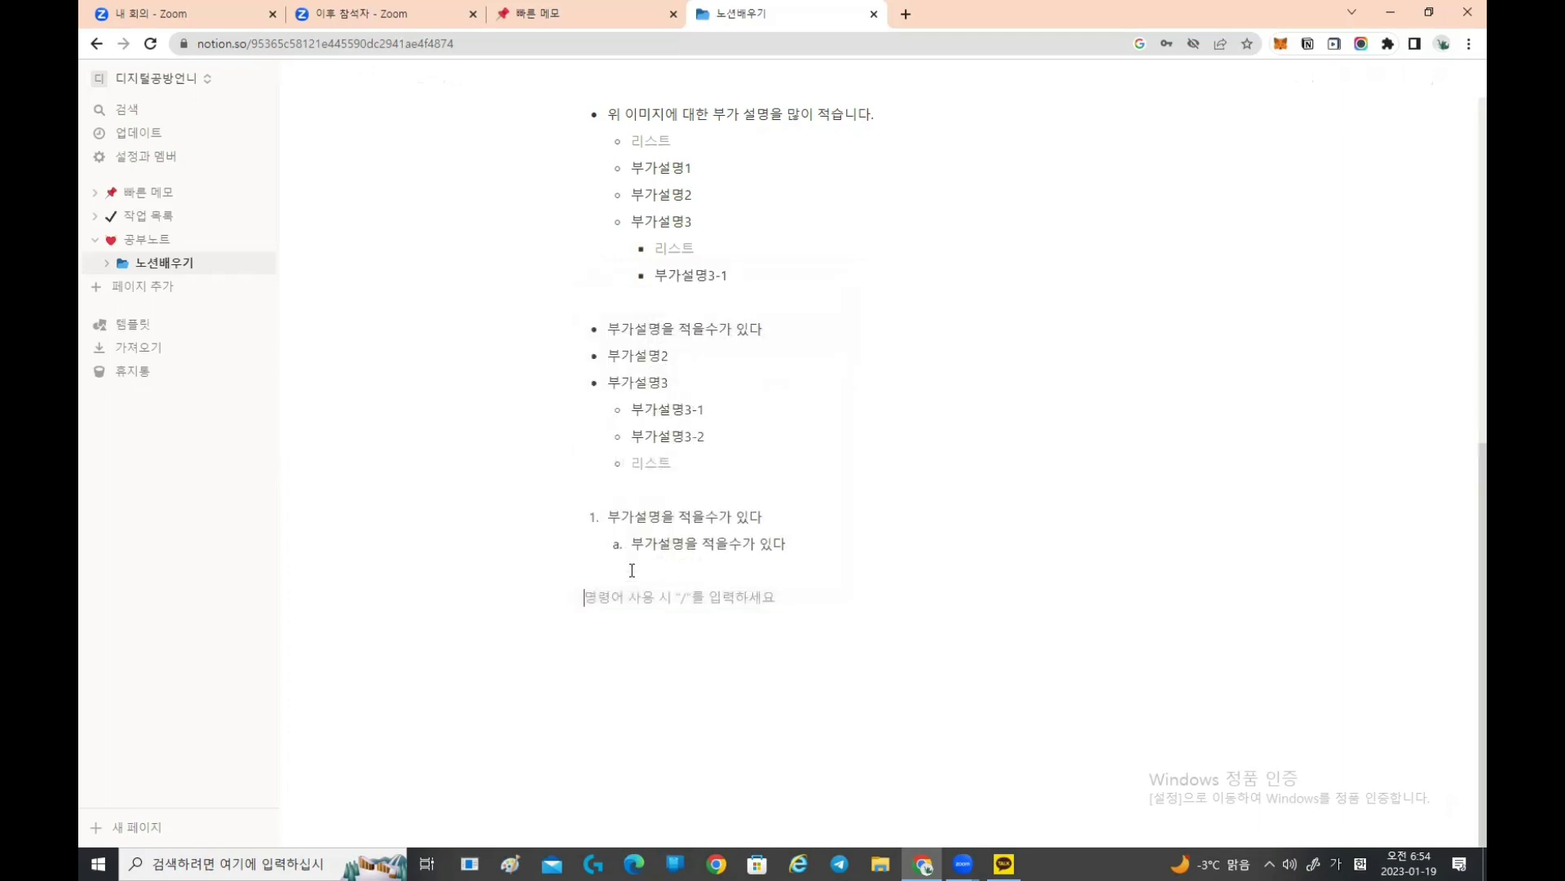
type("/인")
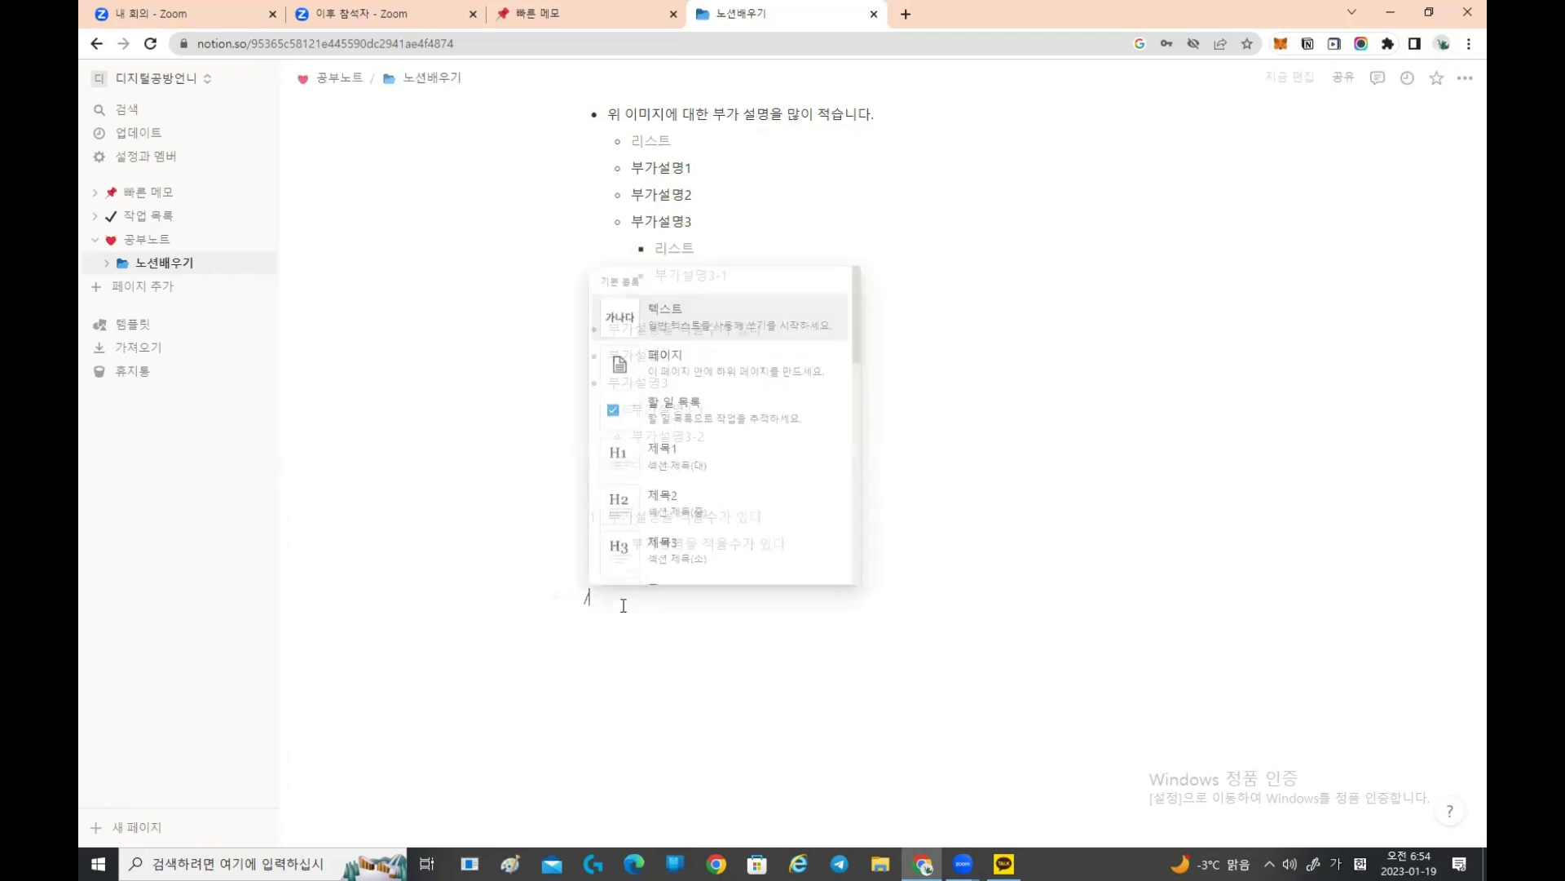
key("BackSpace")
key("BackSpace")
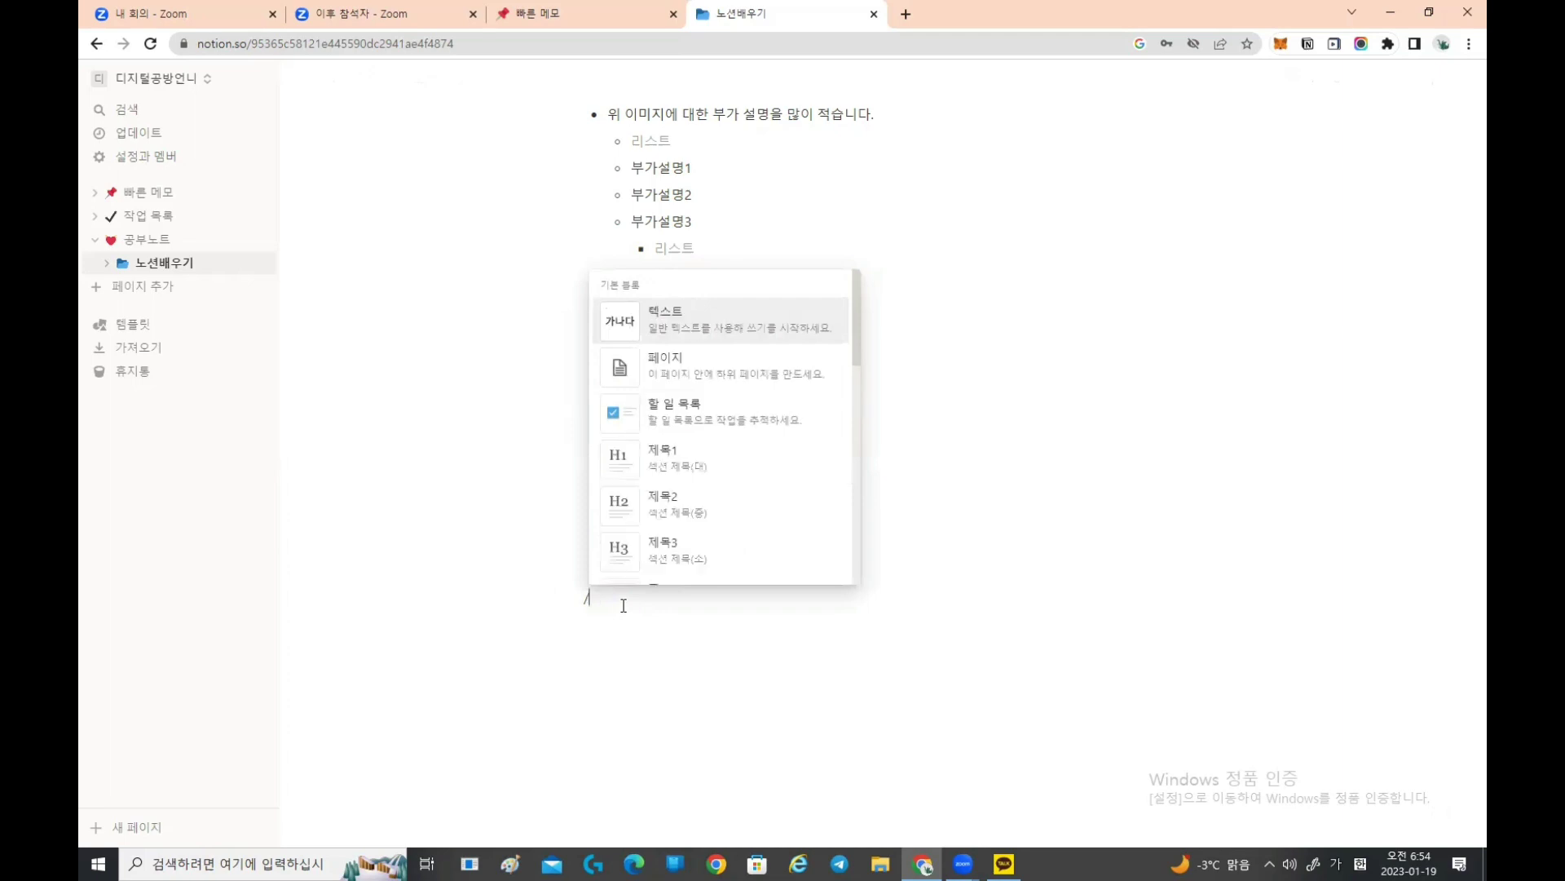
Step: Turn the empty line below the numbered list into a quote (인용) block and add an empty bulleted item beneath it
type("/인")
key("Return")
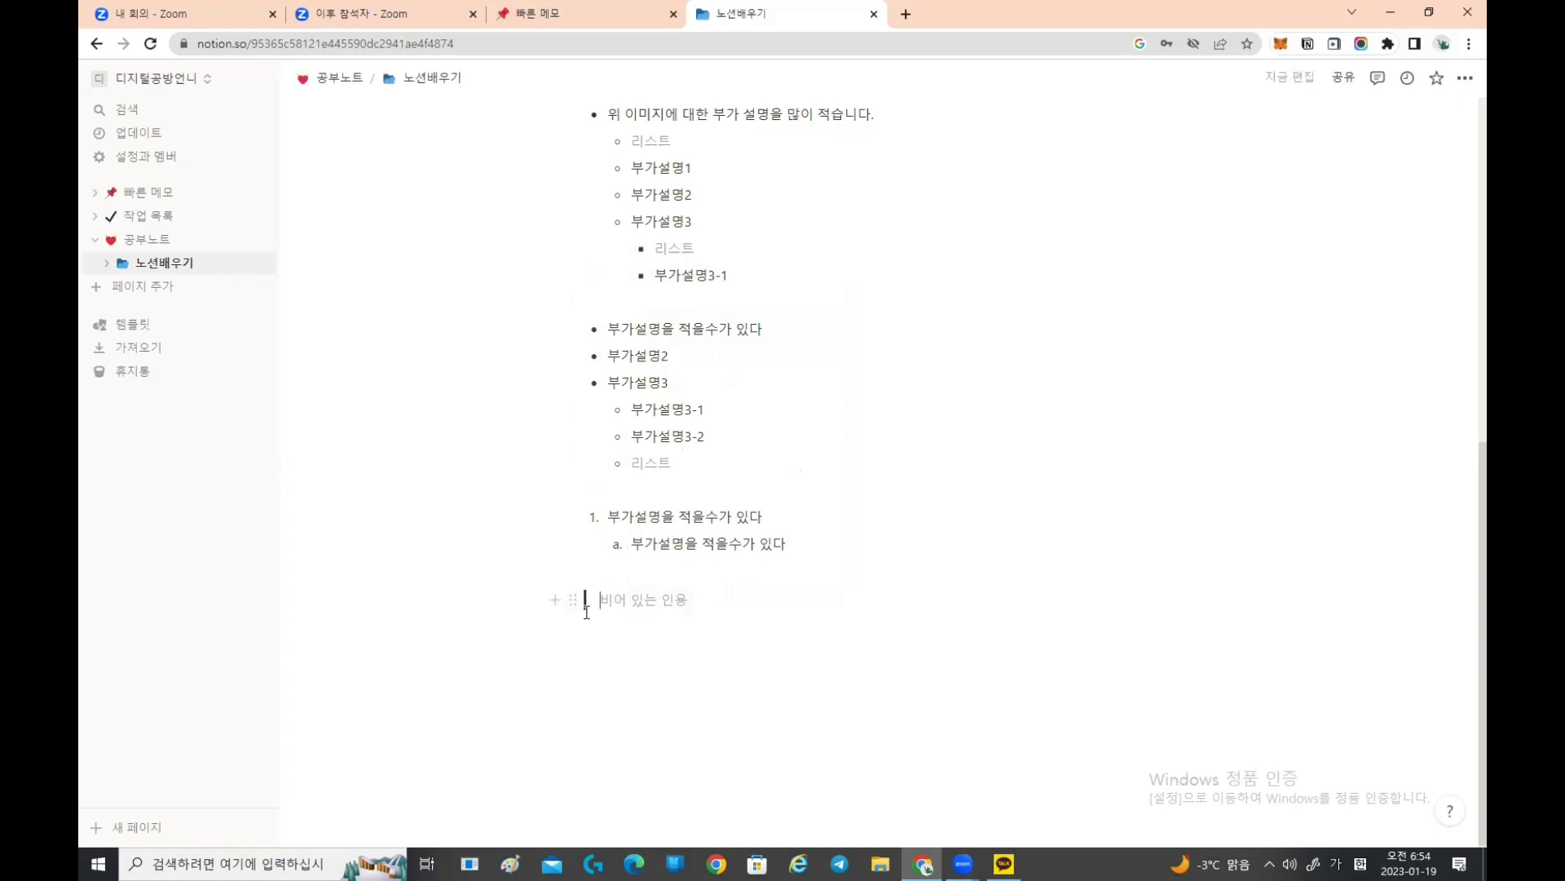
left_click(598, 641)
type("-")
Step: Convert the plain line above the empty bullet back into a quote (인용) block
left_click(610, 600)
type("/")
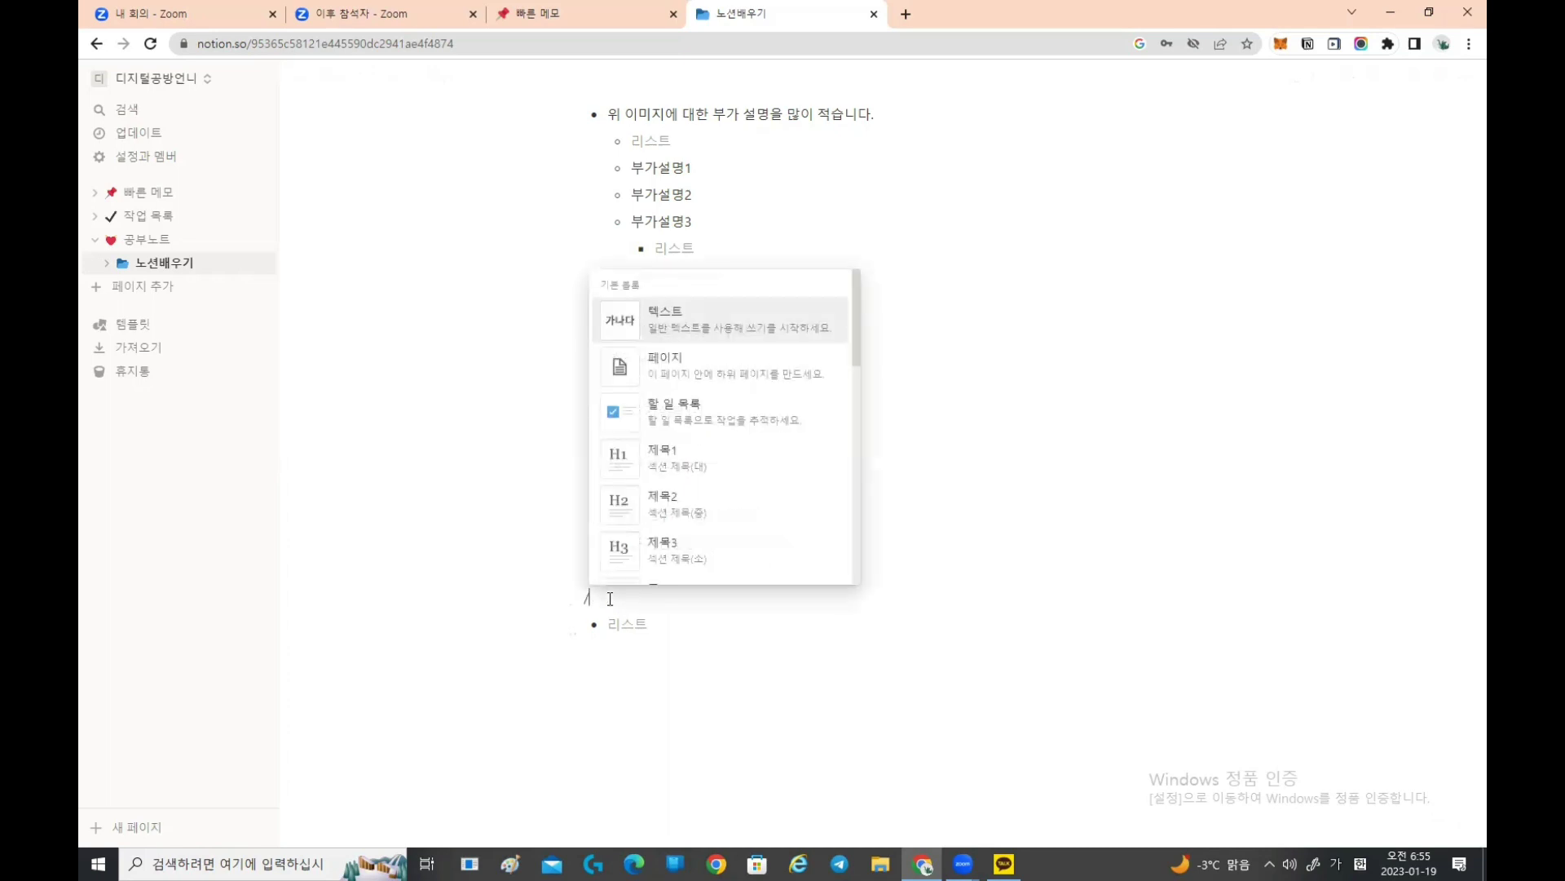
type("인")
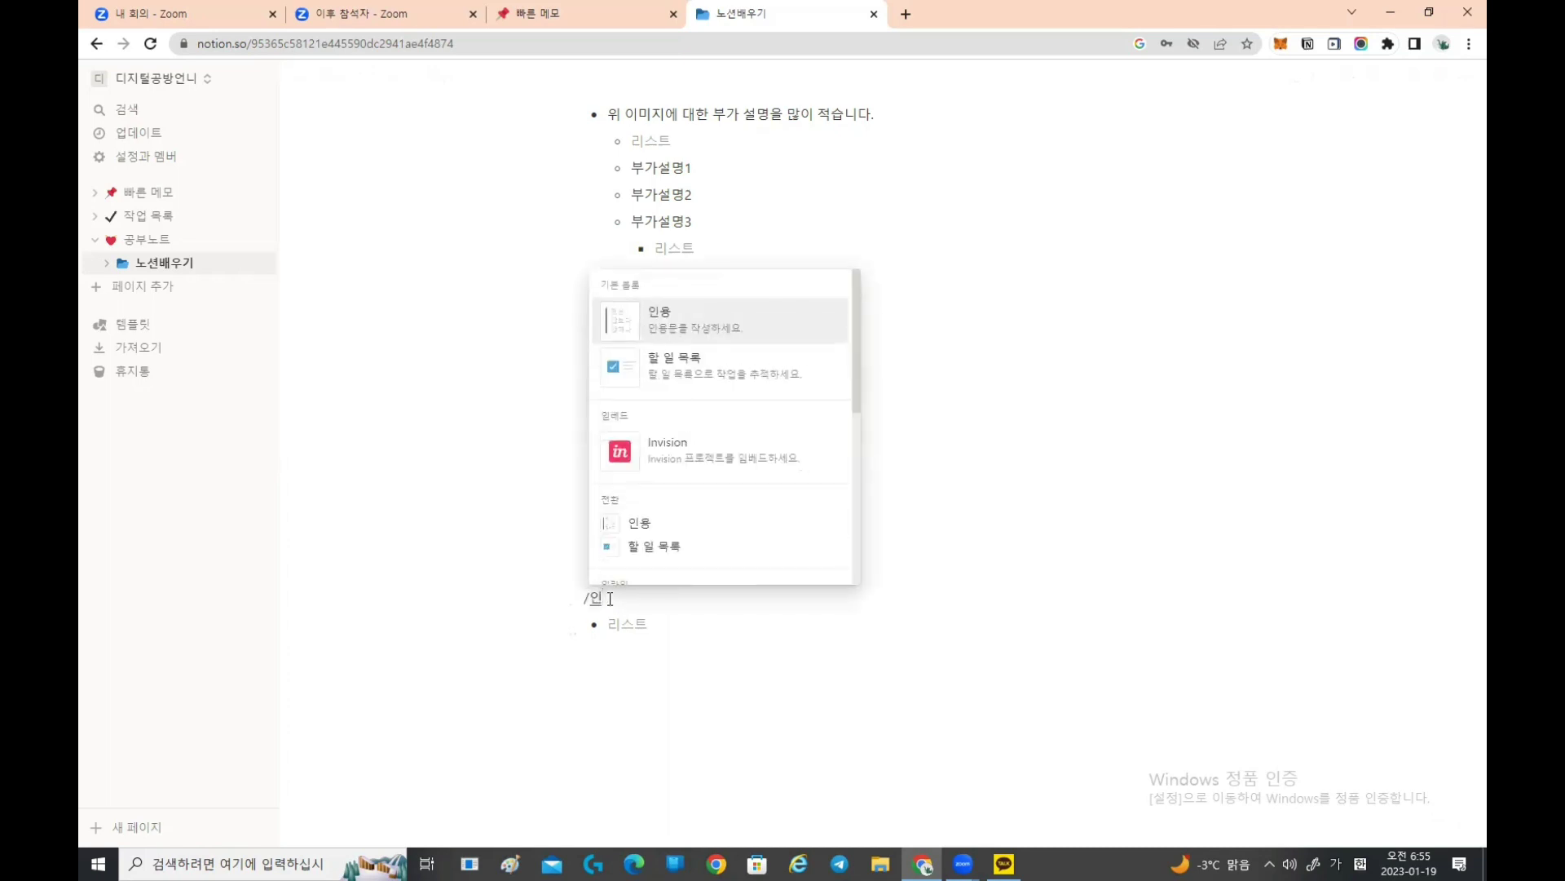
key("Return")
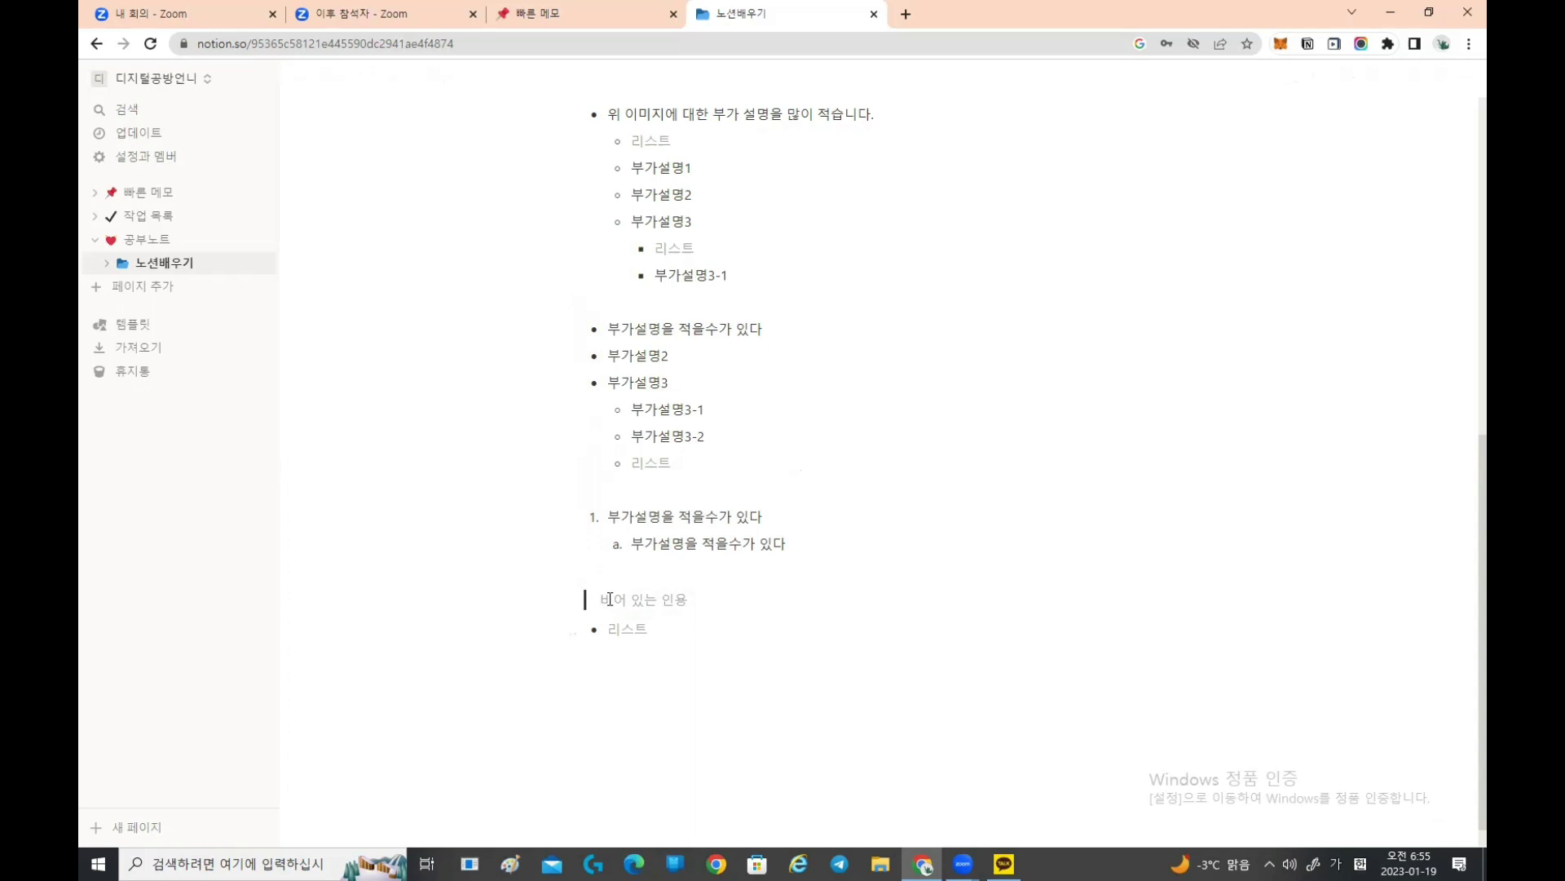
Step: Write "페이지에 대한 설명" in the quote block and add another empty bulleted item directly below it
type("제")
key("BackSpace")
key("BackSpace")
type("페이지에")
type(" 대한 서렴ㅇ")
key("BackSpace")
key("BackSpace")
key("BackSpace")
key("BackSpace")
type("설명")
key("BackSpace")
key("BackSpace")
key("BackSpace")
type("설명")
key("Return")
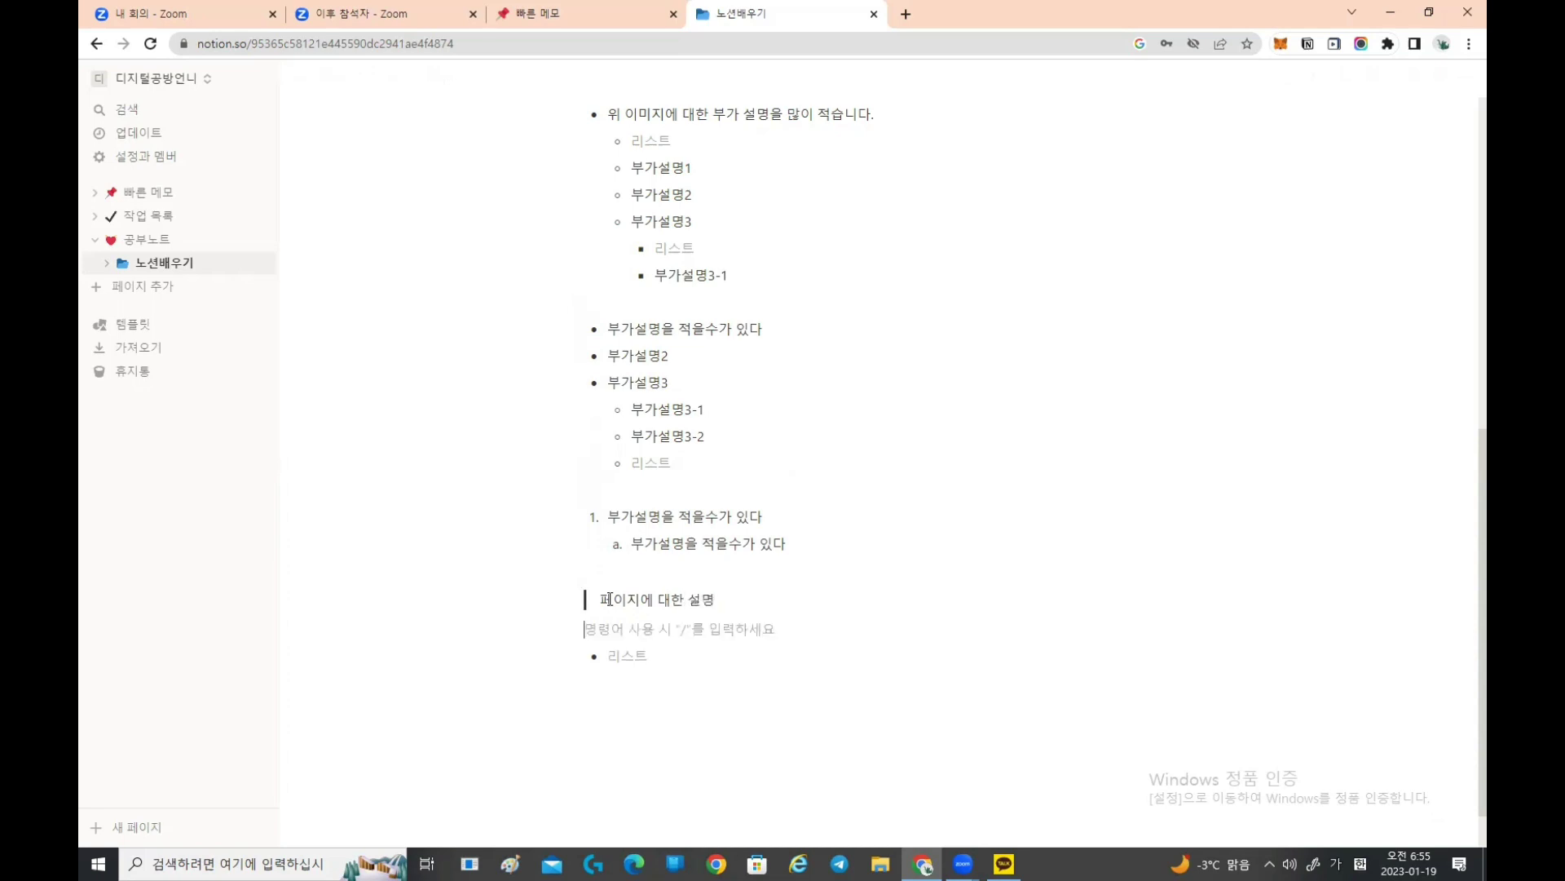
type("-")
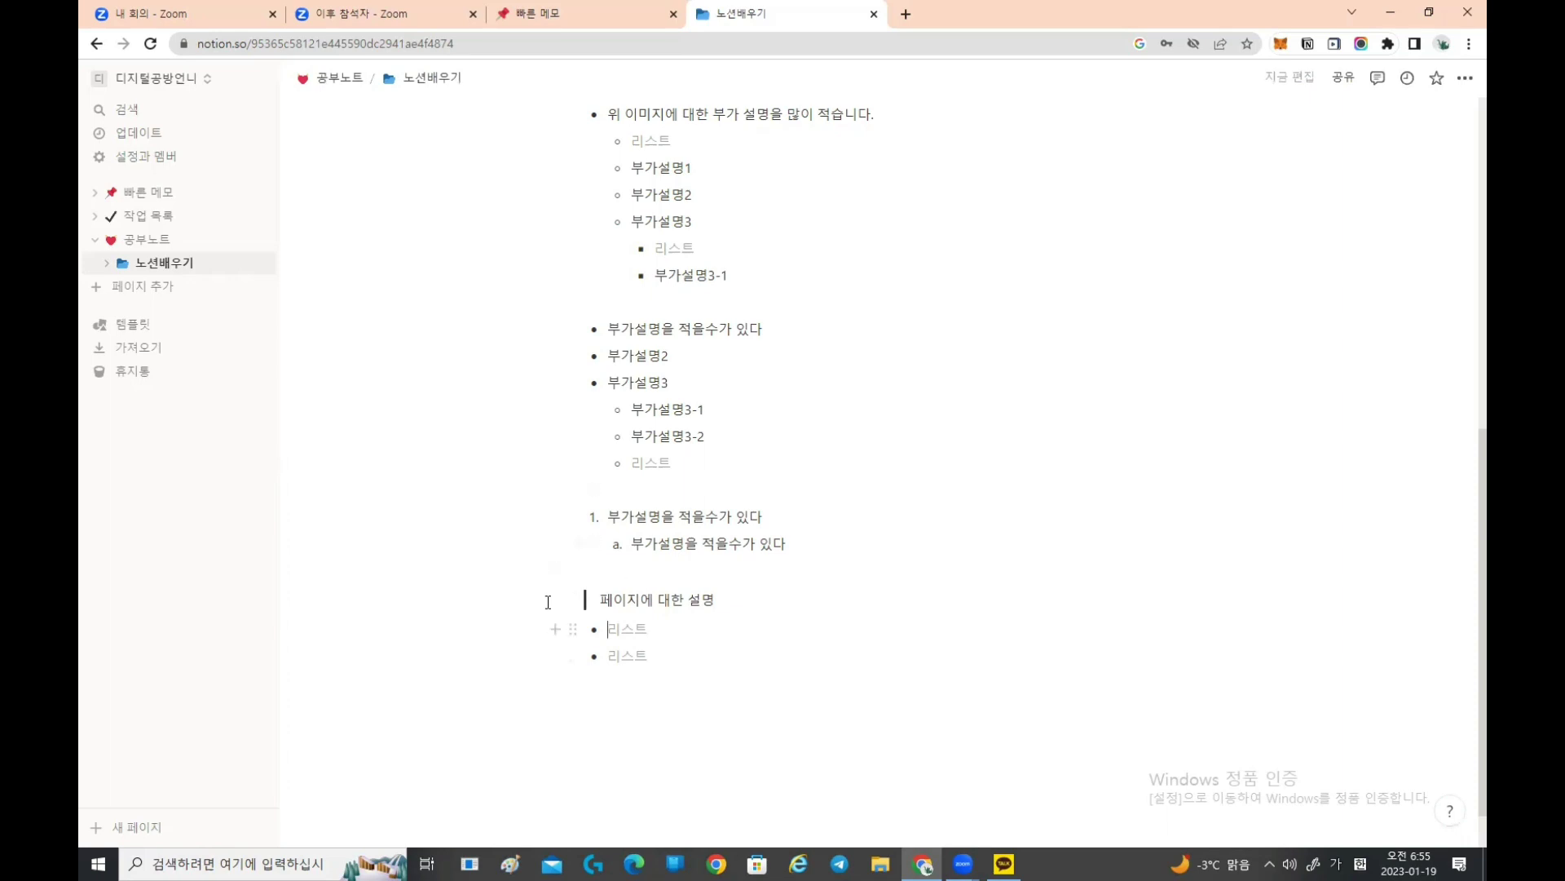
Step: Make the quote text "페이지에 대한 설명" bold and underlined
scroll(633, 600, "down", 1)
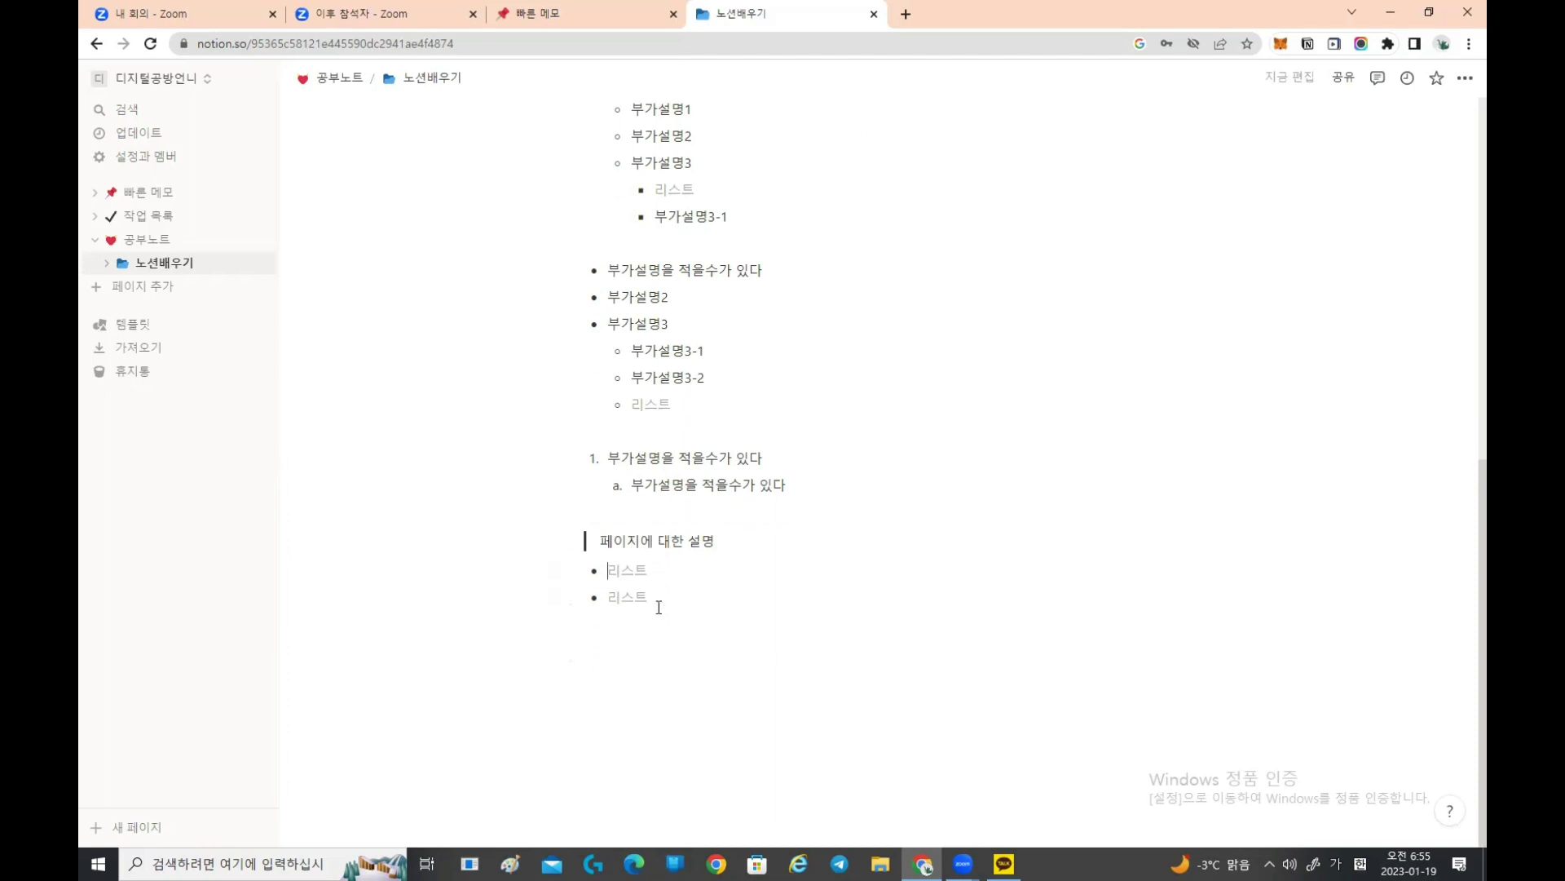
double_click(647, 542)
triple_click(646, 542)
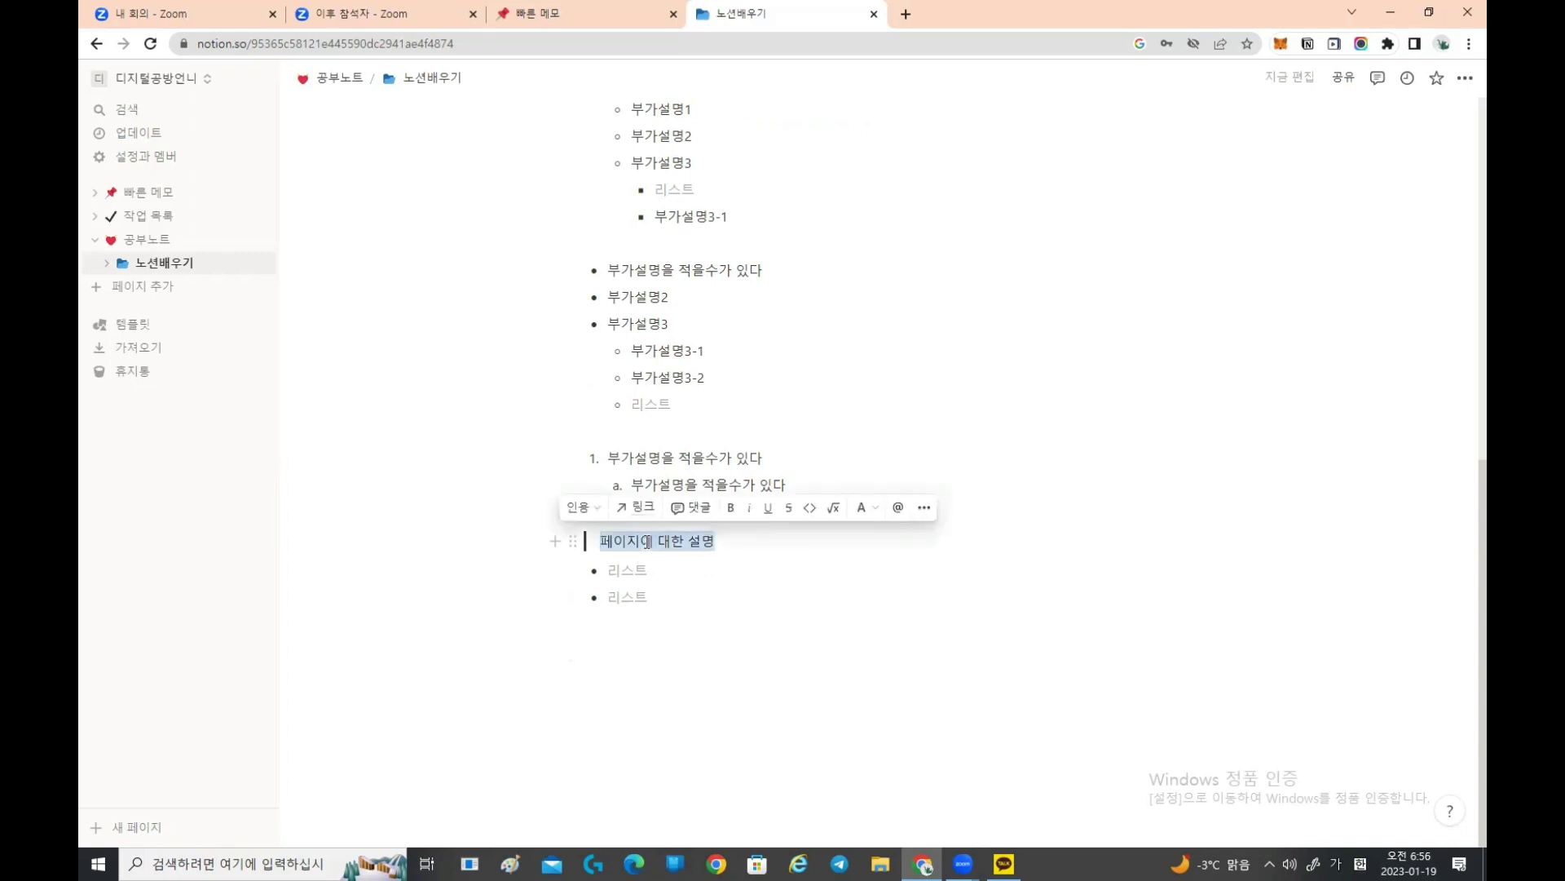
key("Left")
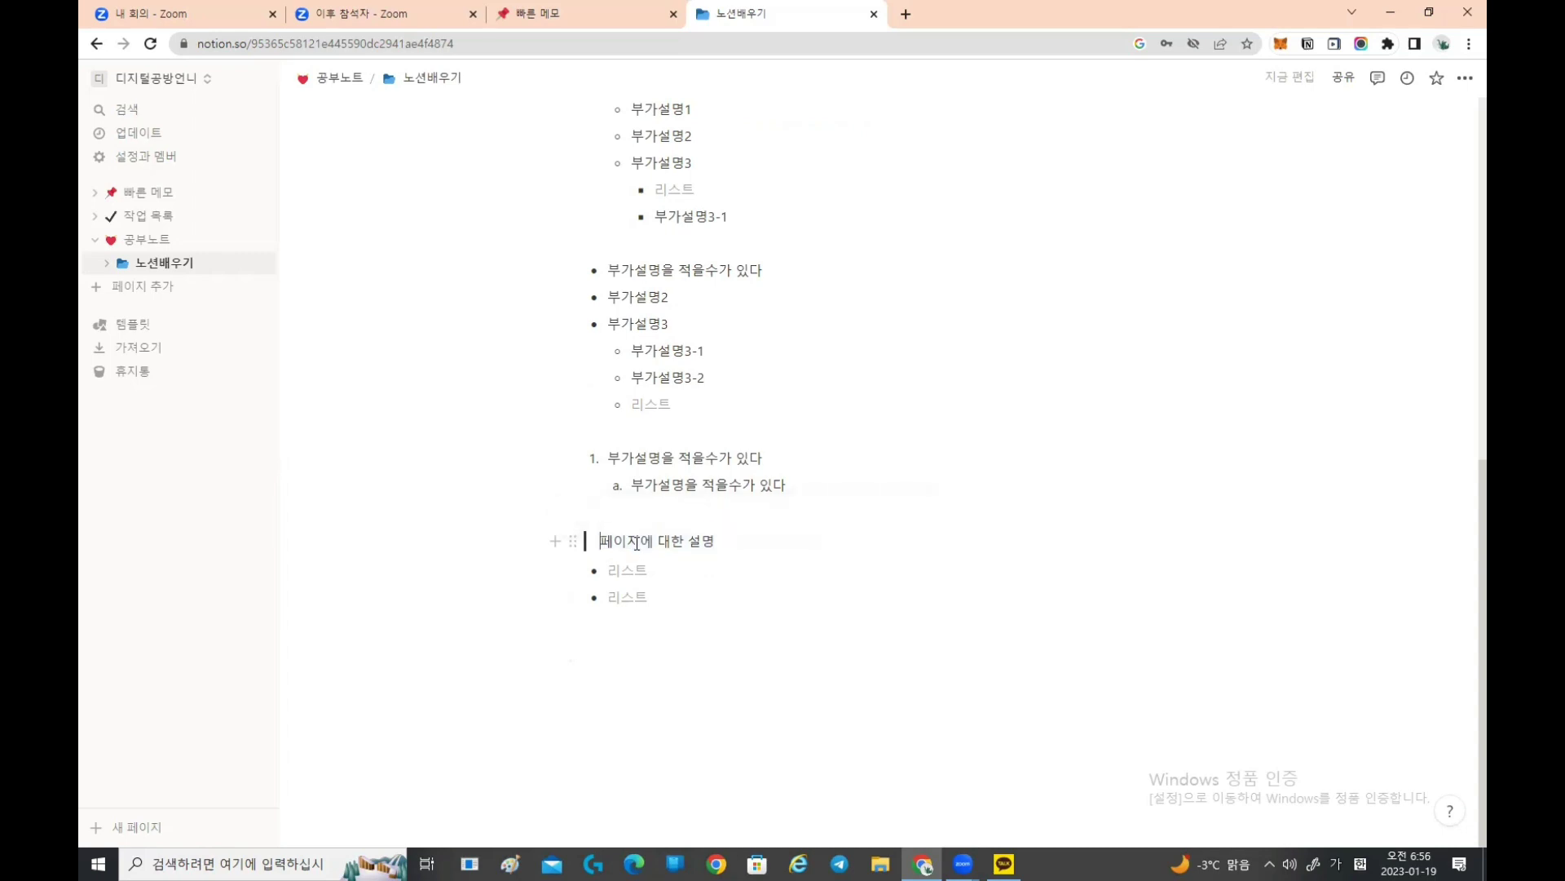
triple_click(636, 544)
left_click(747, 625)
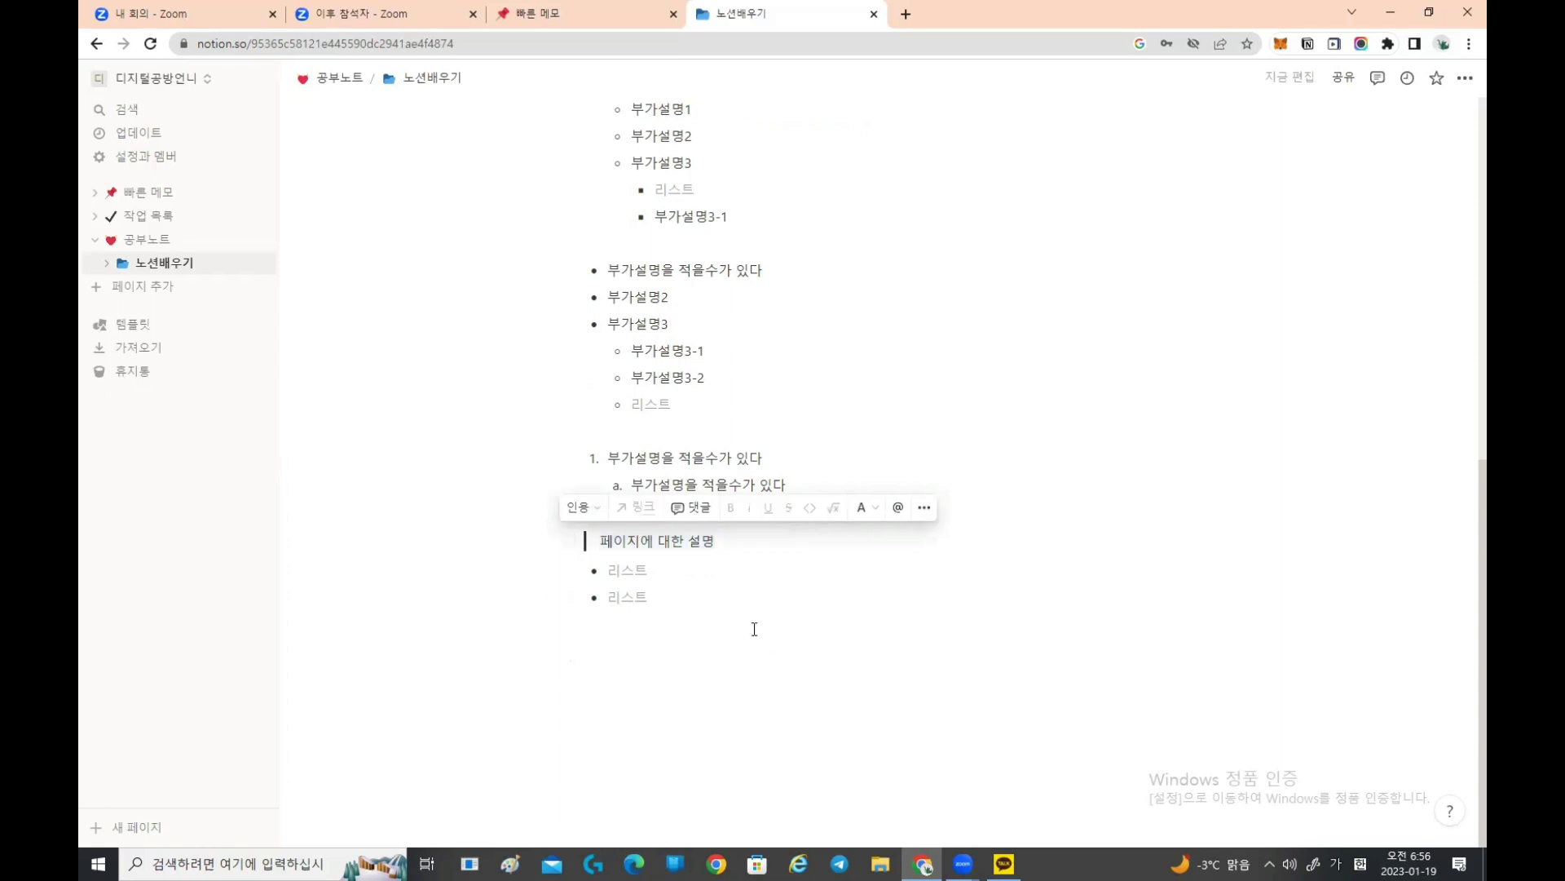
double_click(673, 542)
left_click(674, 544)
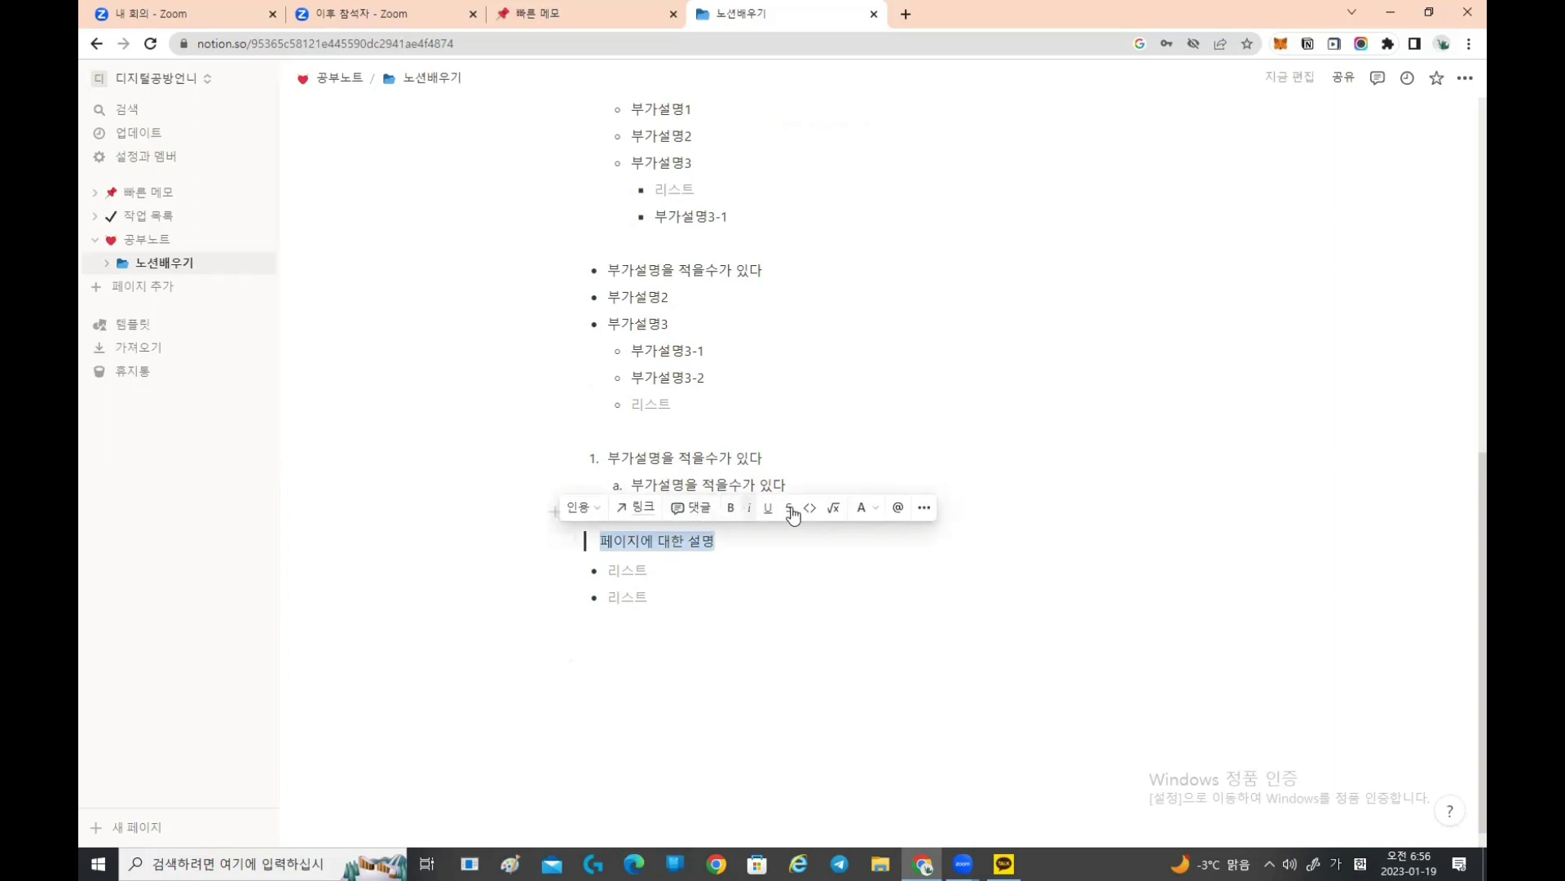
left_click(732, 514)
left_click(767, 511)
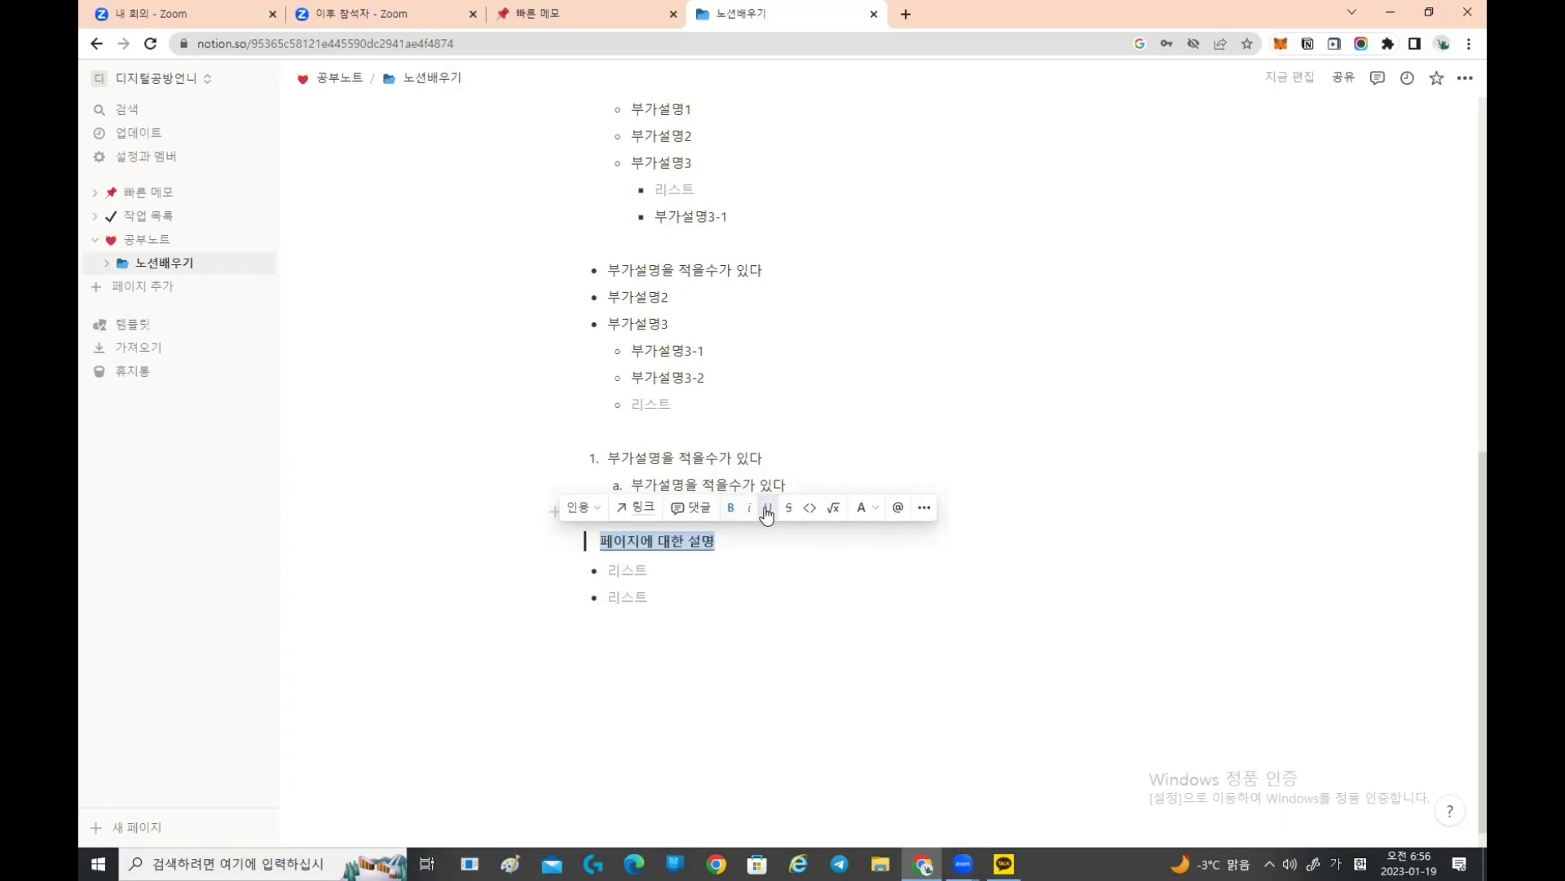
Step: Set the quote block's text colour to green (초록색)
left_click(924, 509)
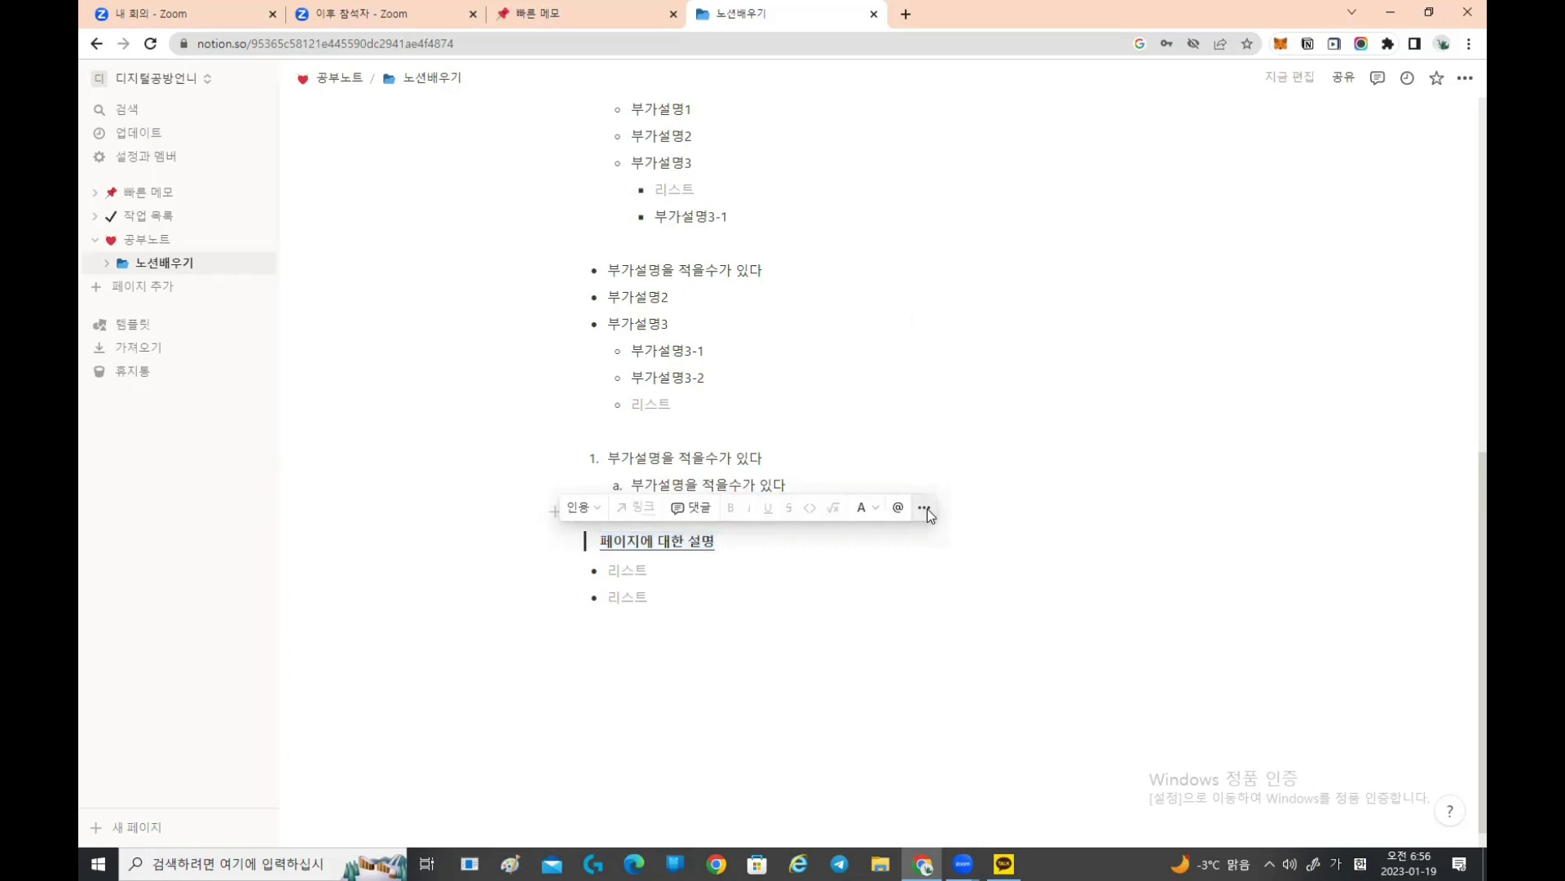
mouse_move(1024, 419)
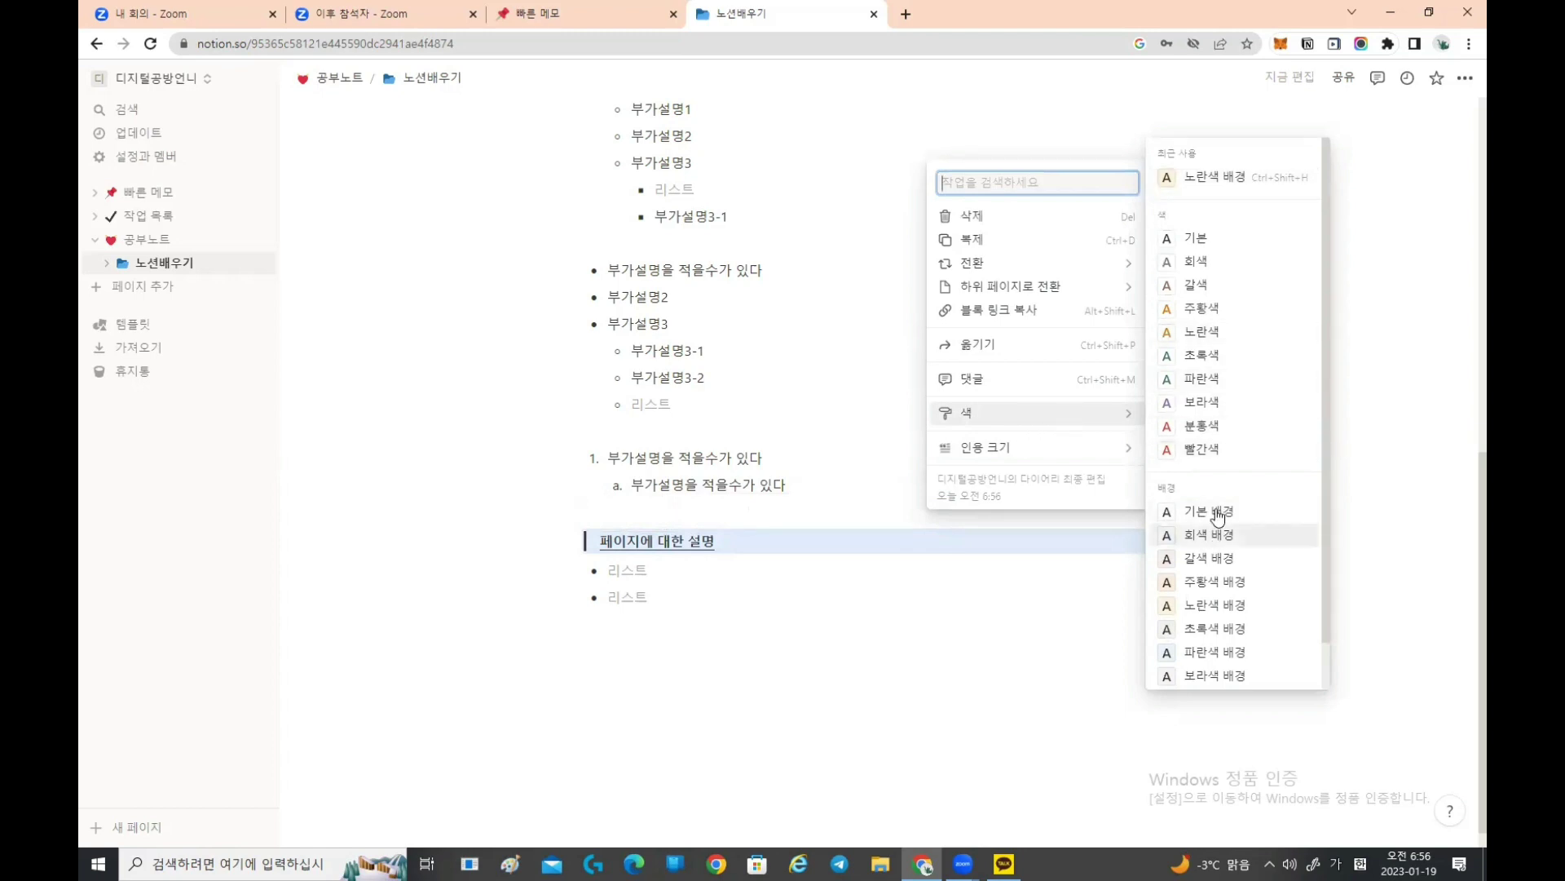
left_click(1205, 355)
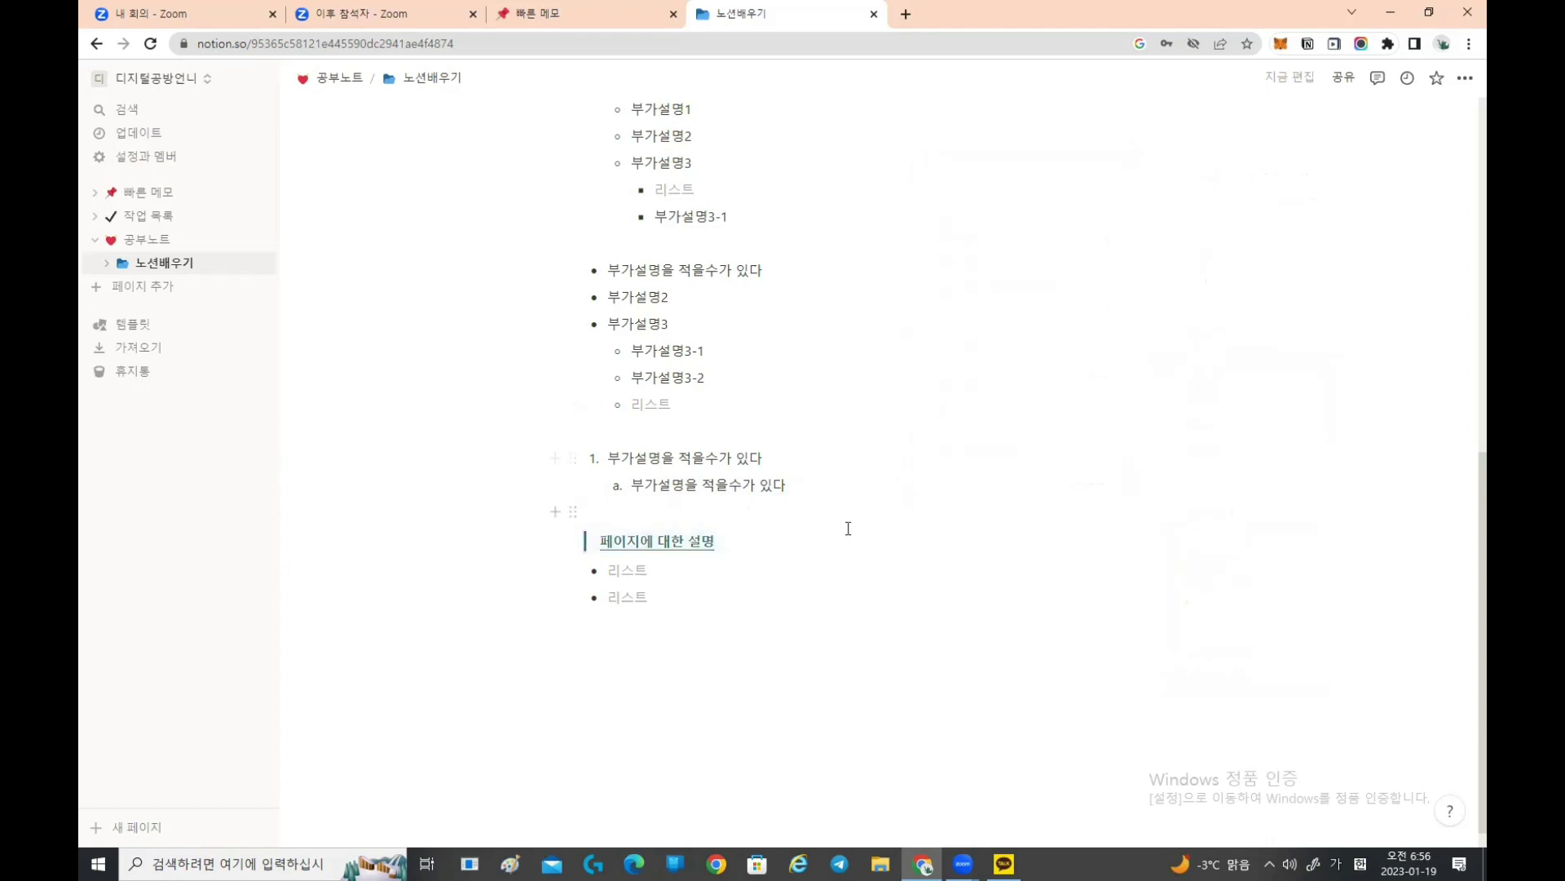
Step: Give the quote block "페이지에 대한 설명" a yellow background (노란색 배경)
triple_click(696, 544)
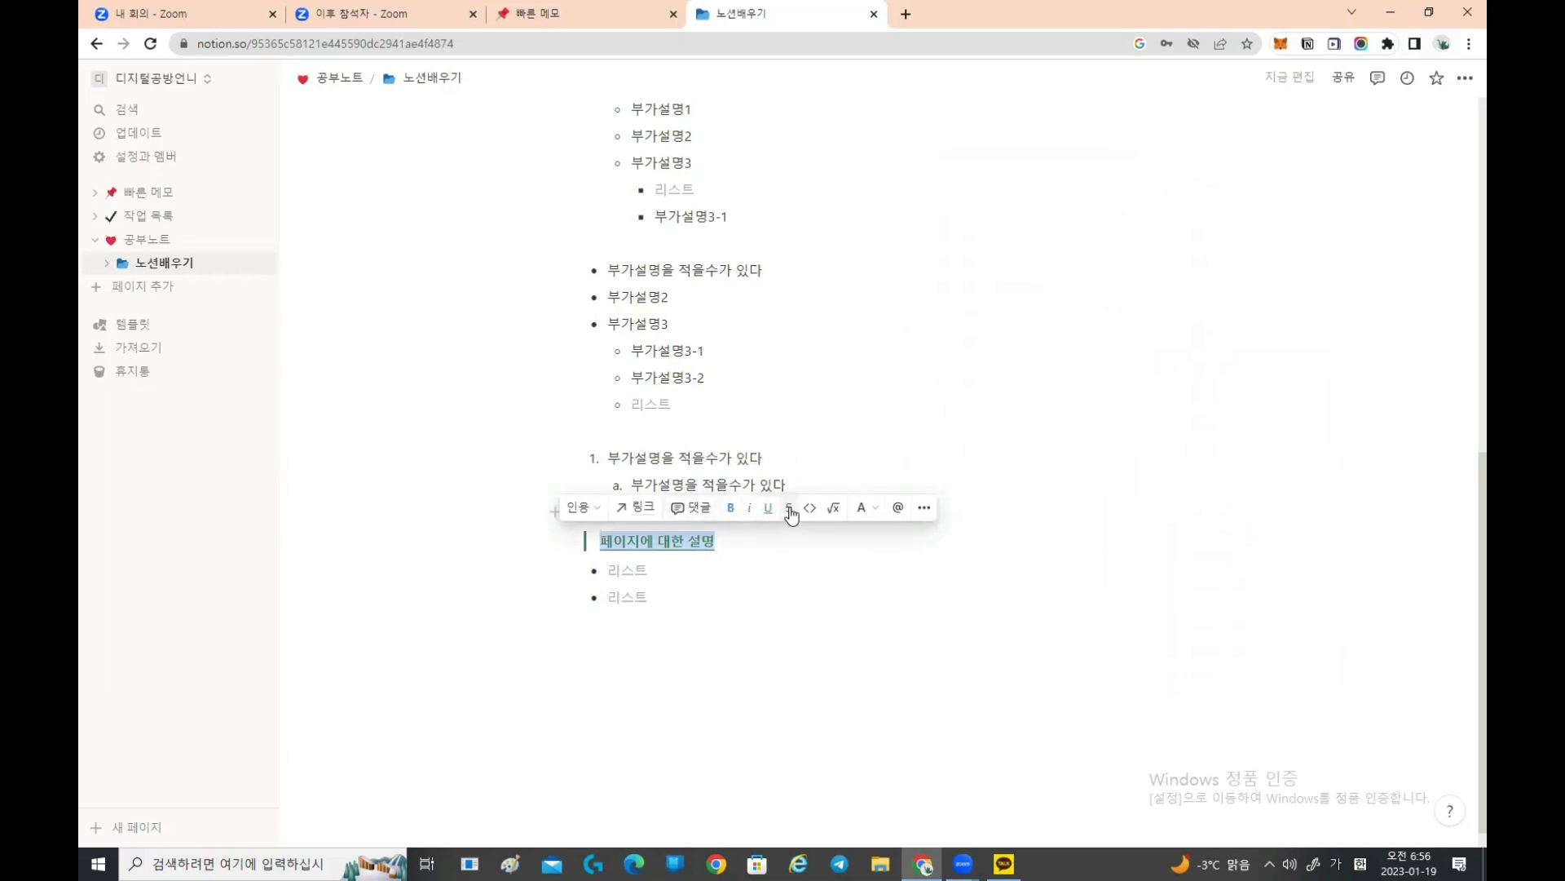
left_click(921, 507)
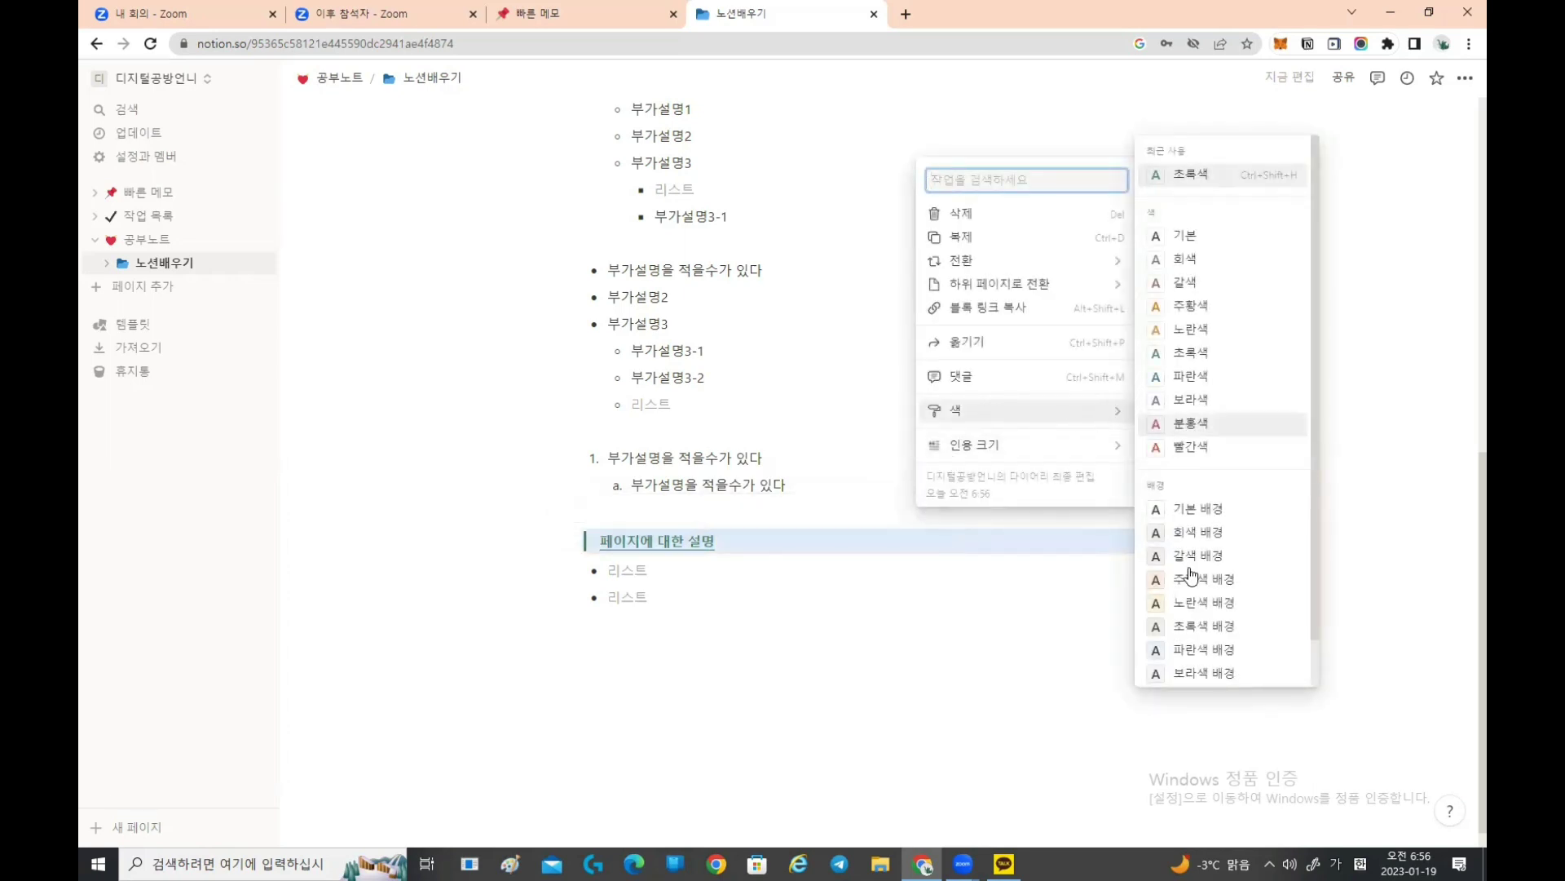
left_click(1197, 603)
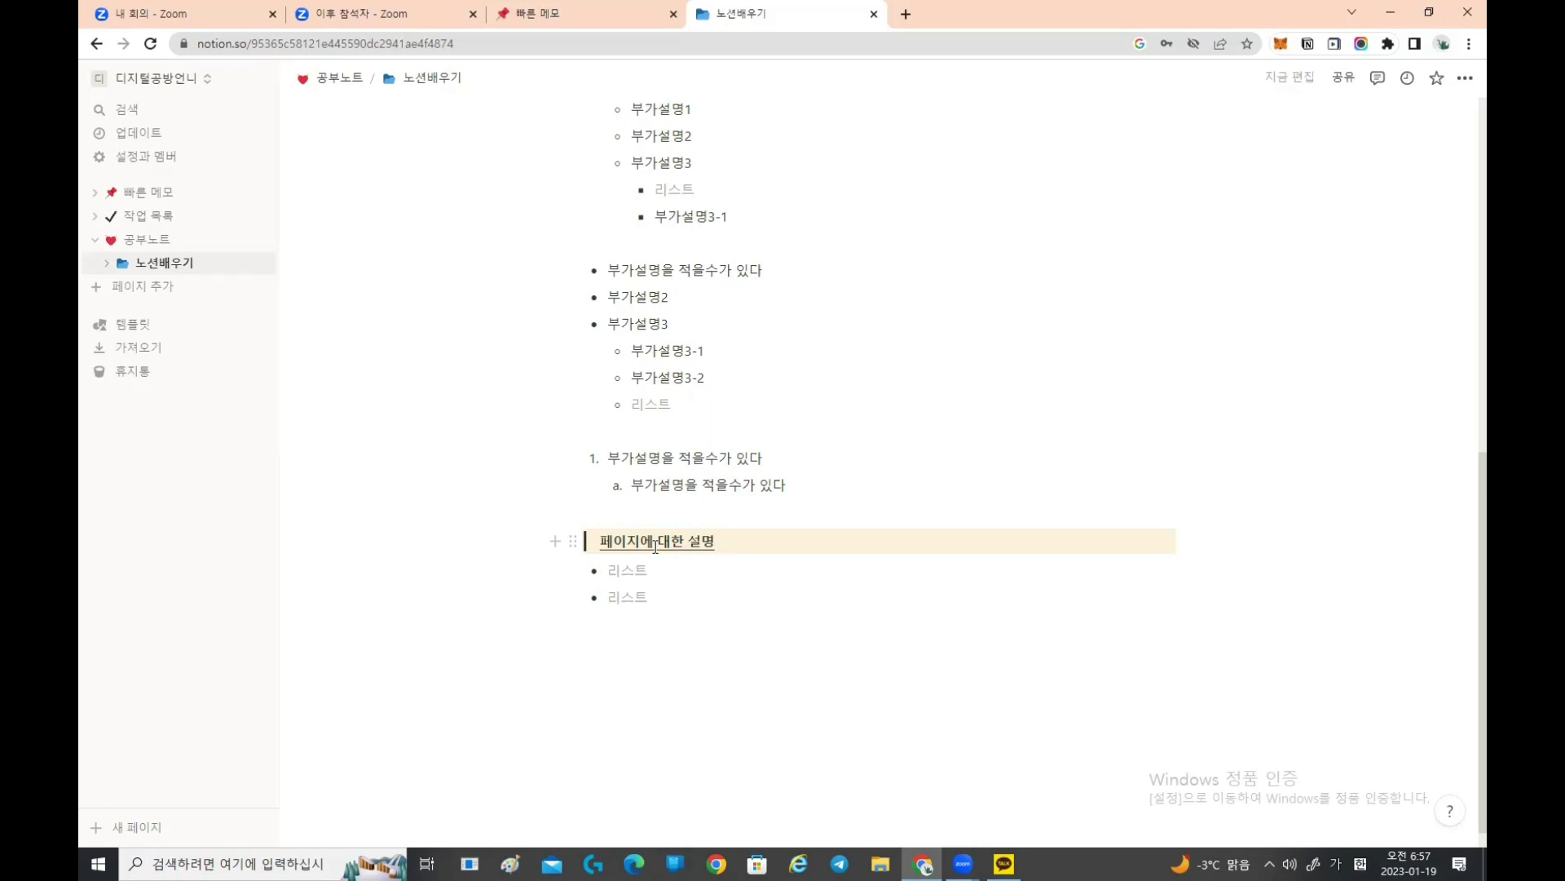
Step: Insert an empty callout (콜아웃) block below the two empty bulleted items
left_click(599, 646)
type("/")
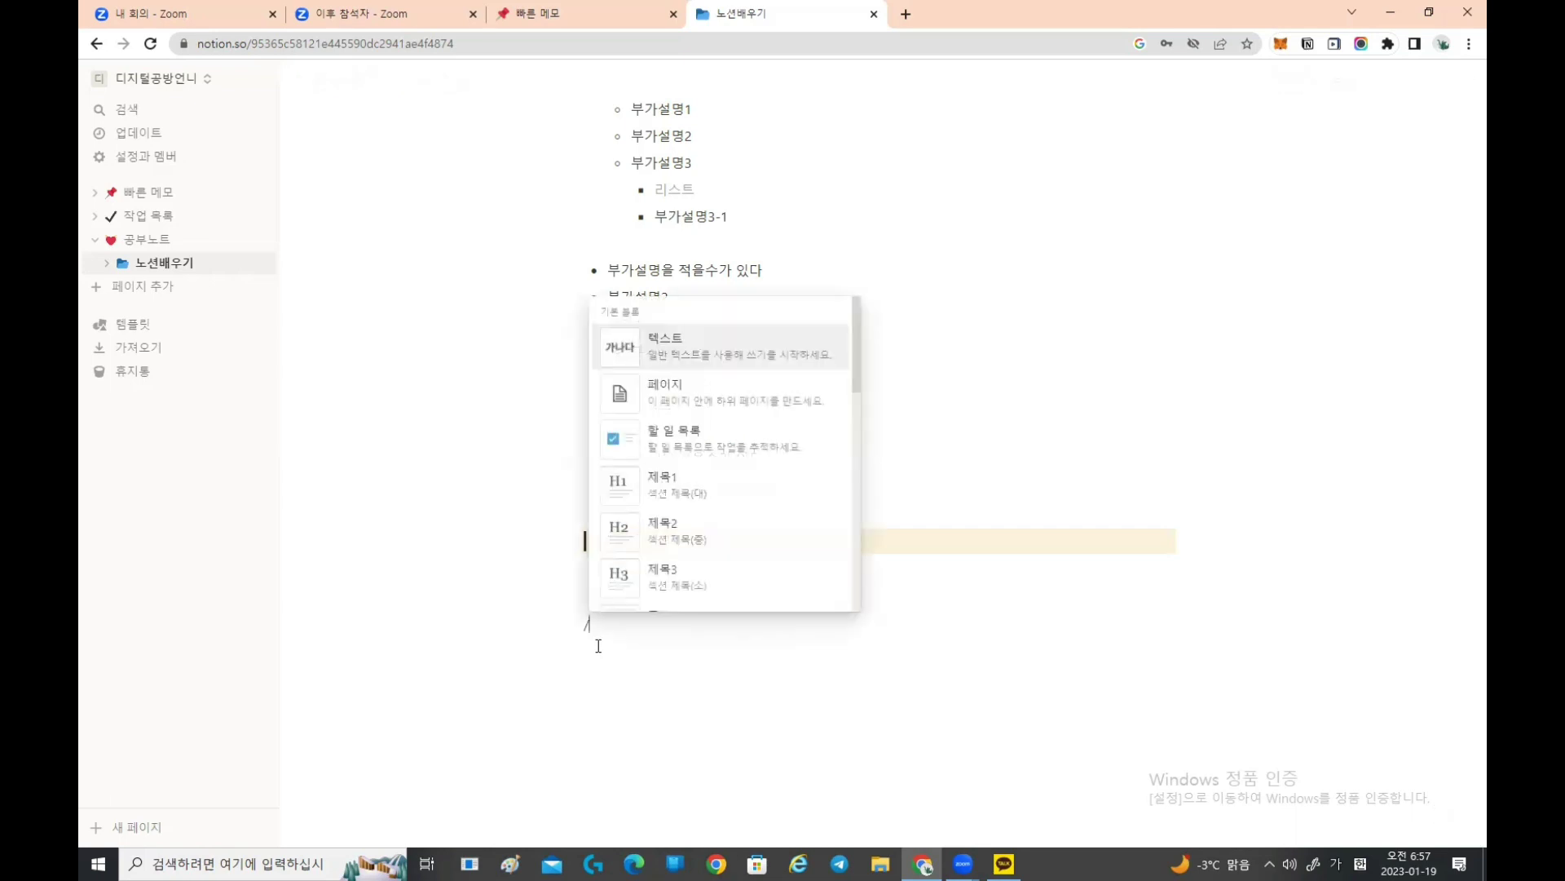
type("콜ㄹ")
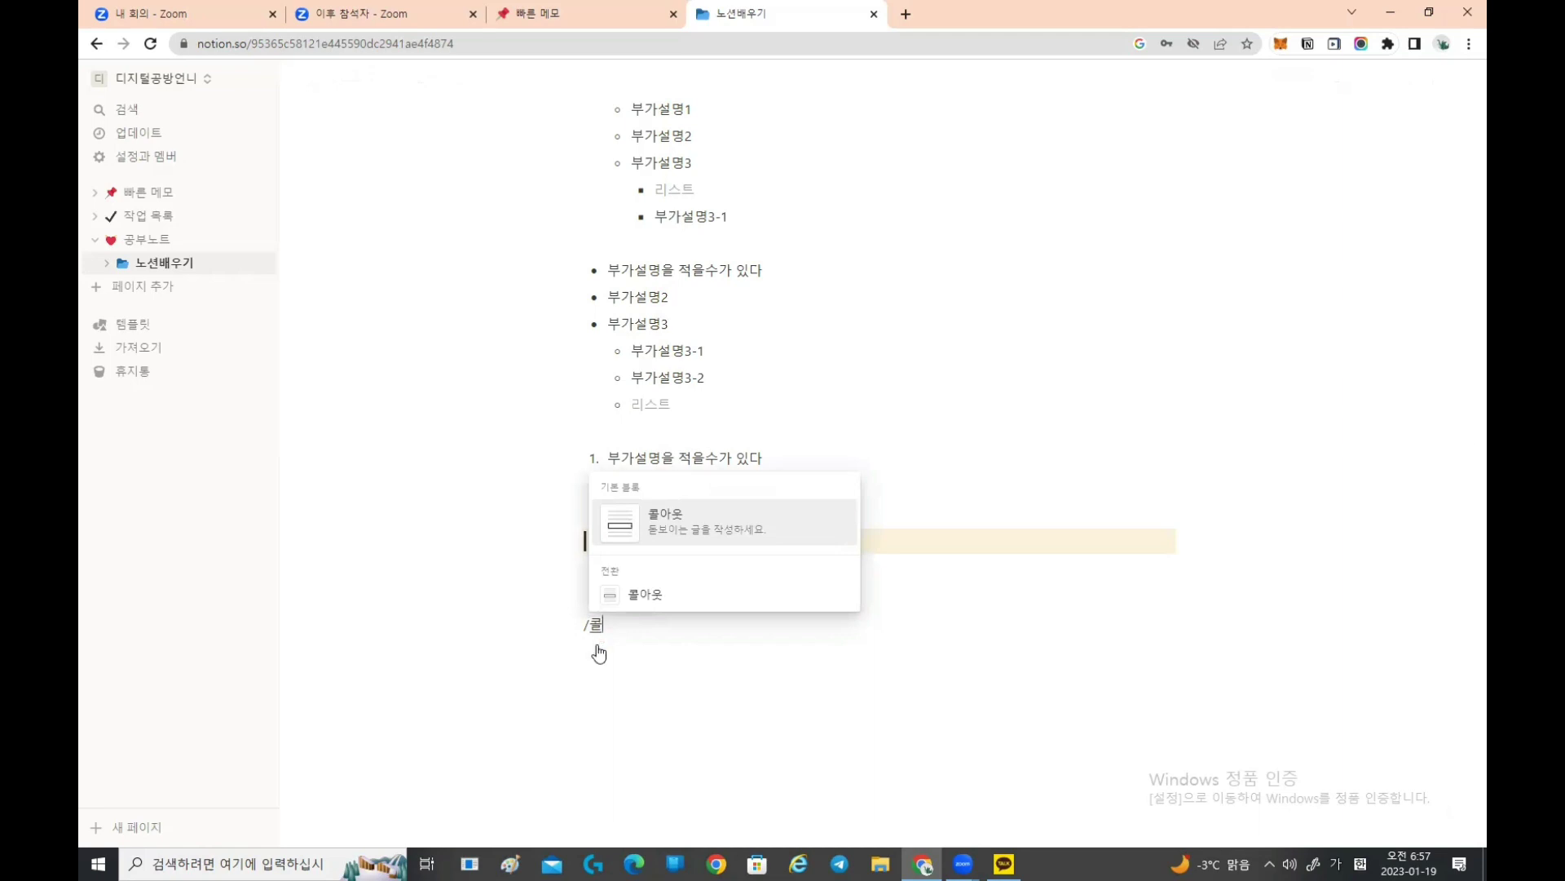
key("Return")
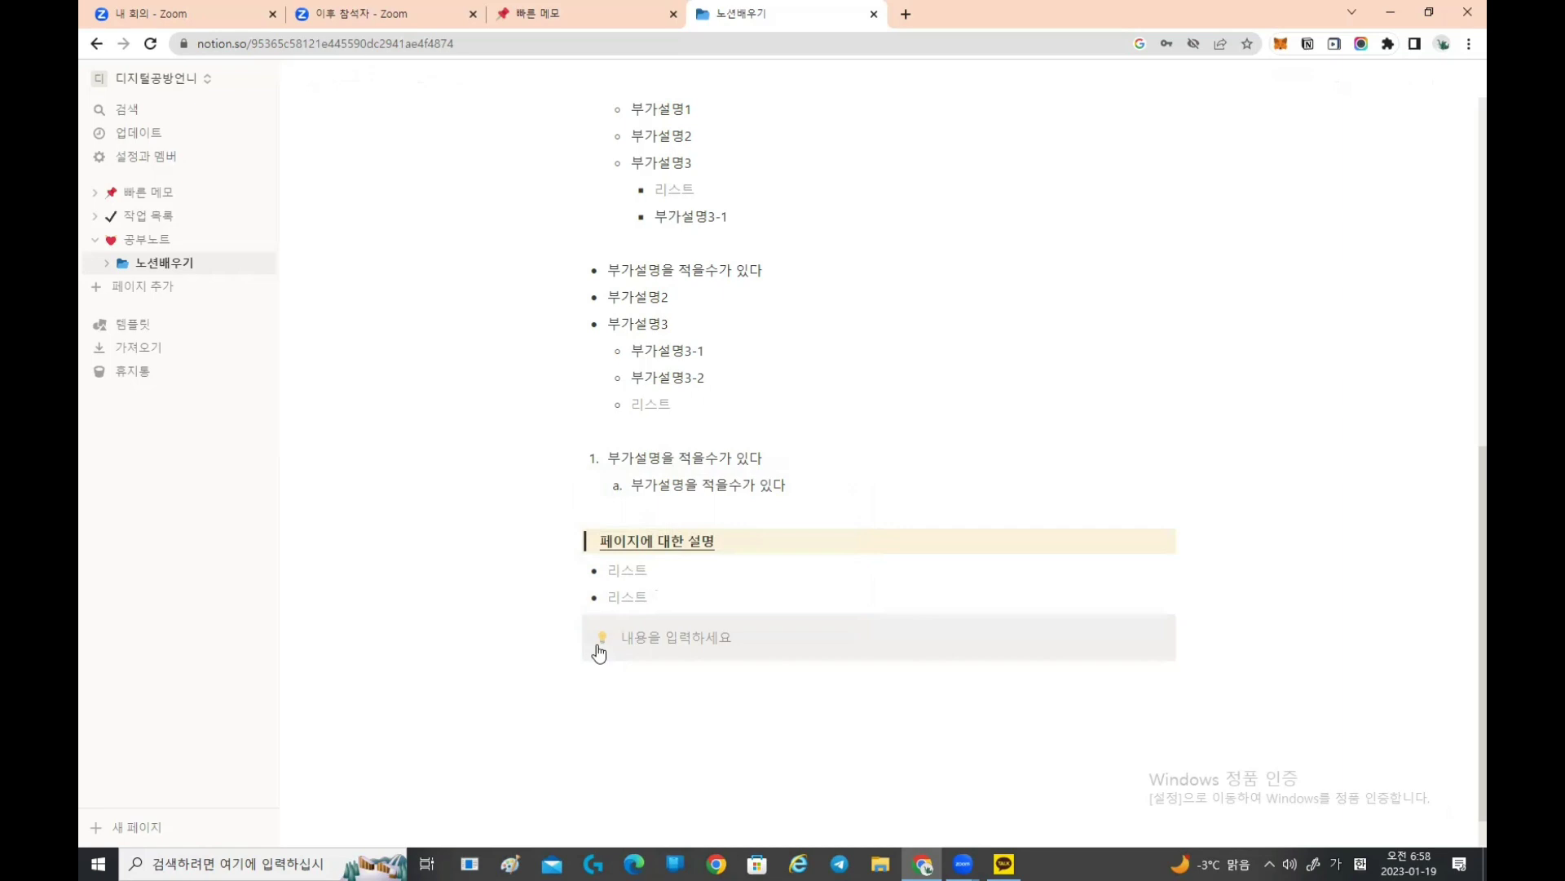
Step: Replace the empty callout with a fresh callout (콜아웃) block reading "핵심요소를 입력합니다" and start a new line below it
key("BackSpace")
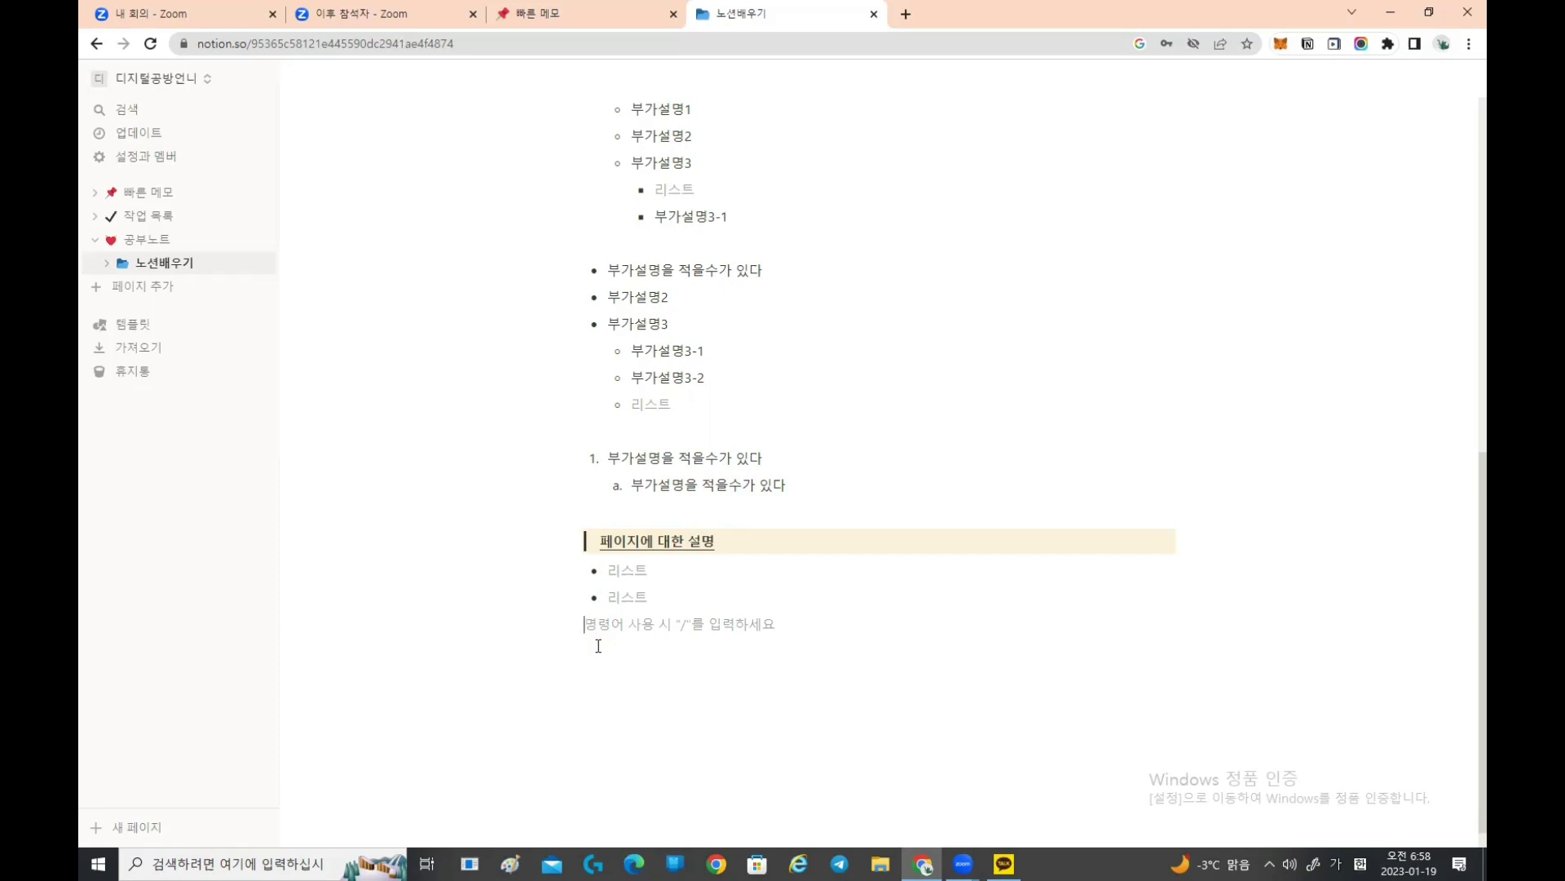
type("/콜")
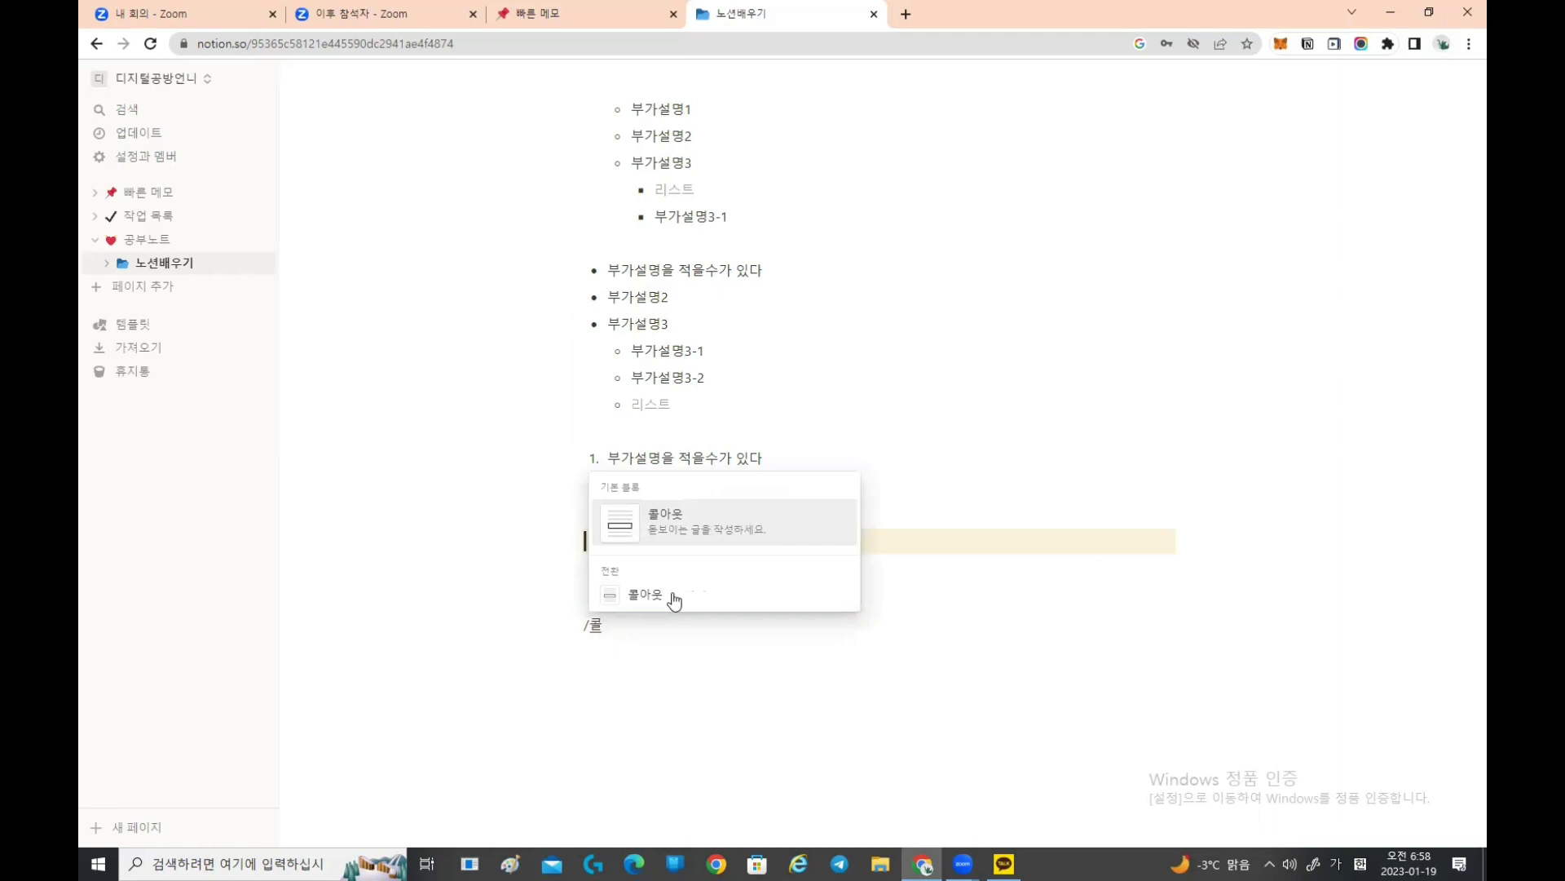
mouse_move(656, 526)
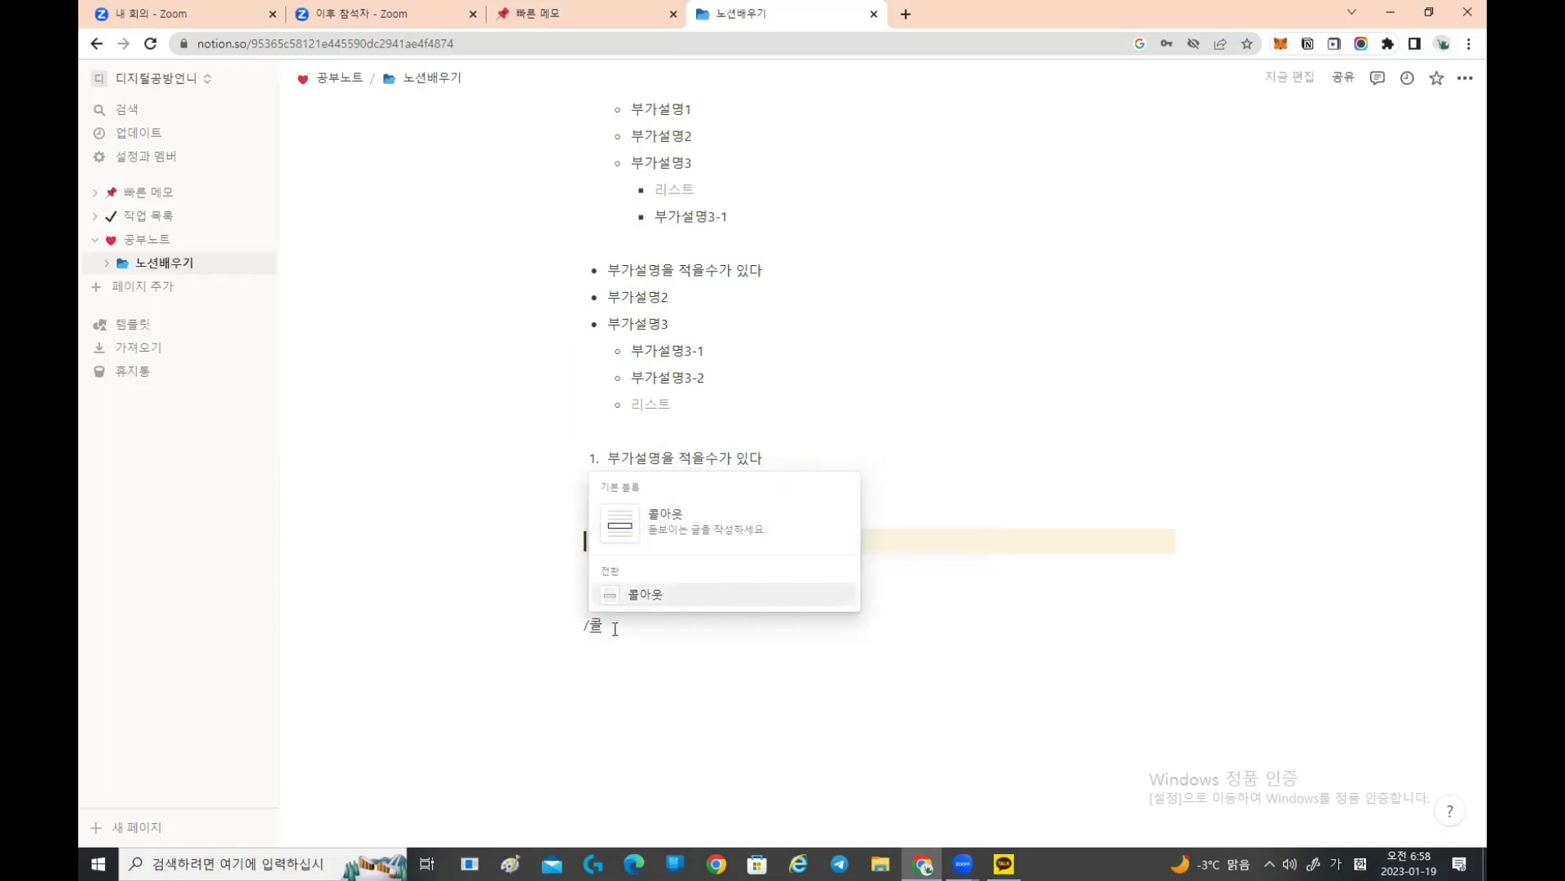
key("Return")
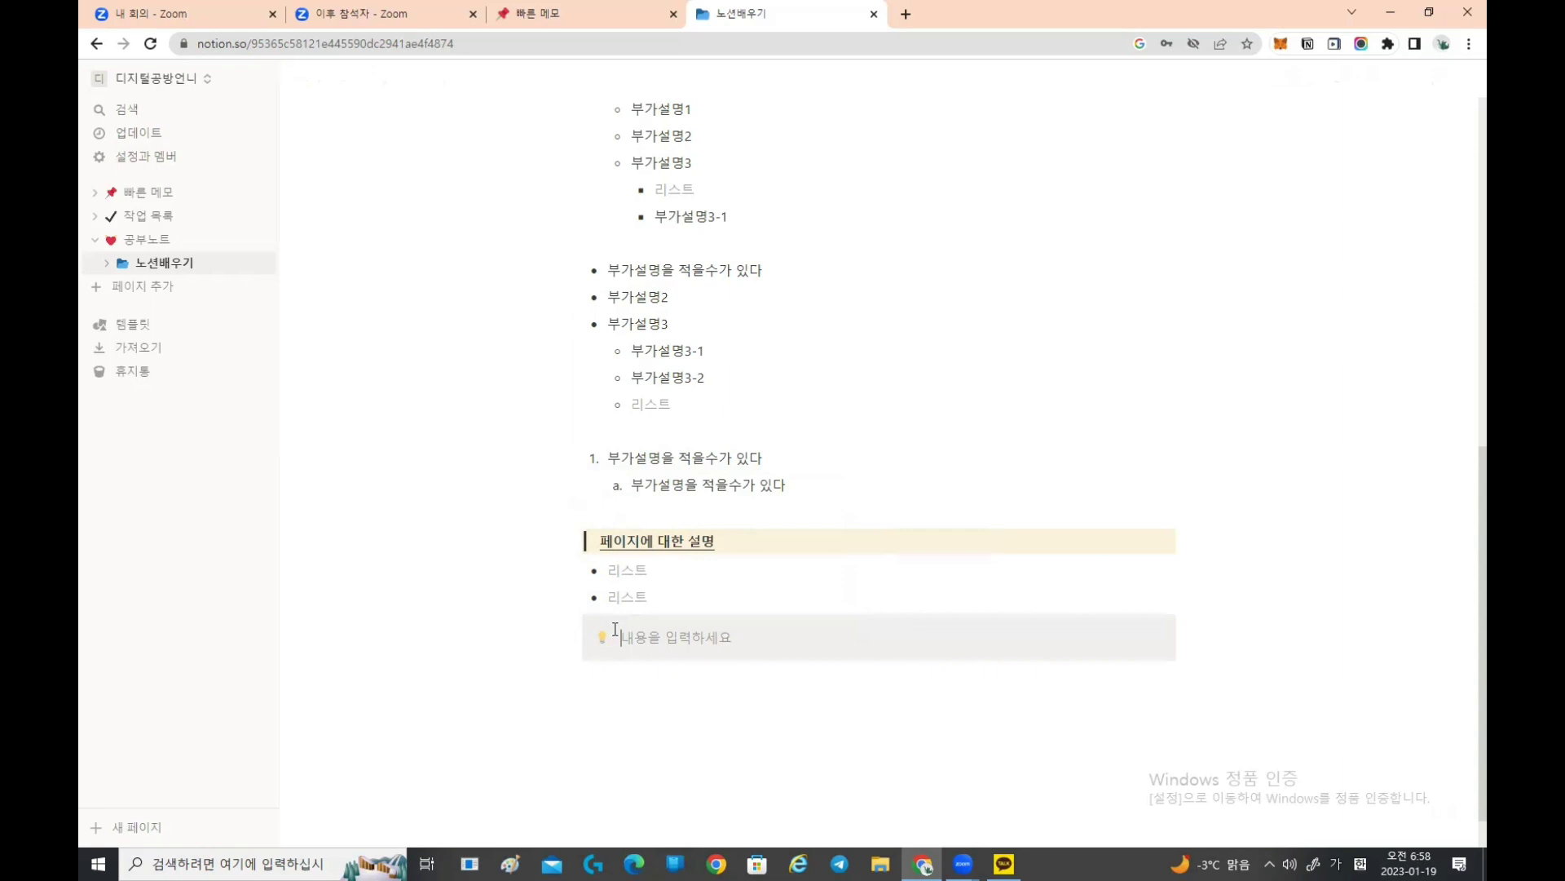
type("핵심요소를 입력합니다")
key("Return")
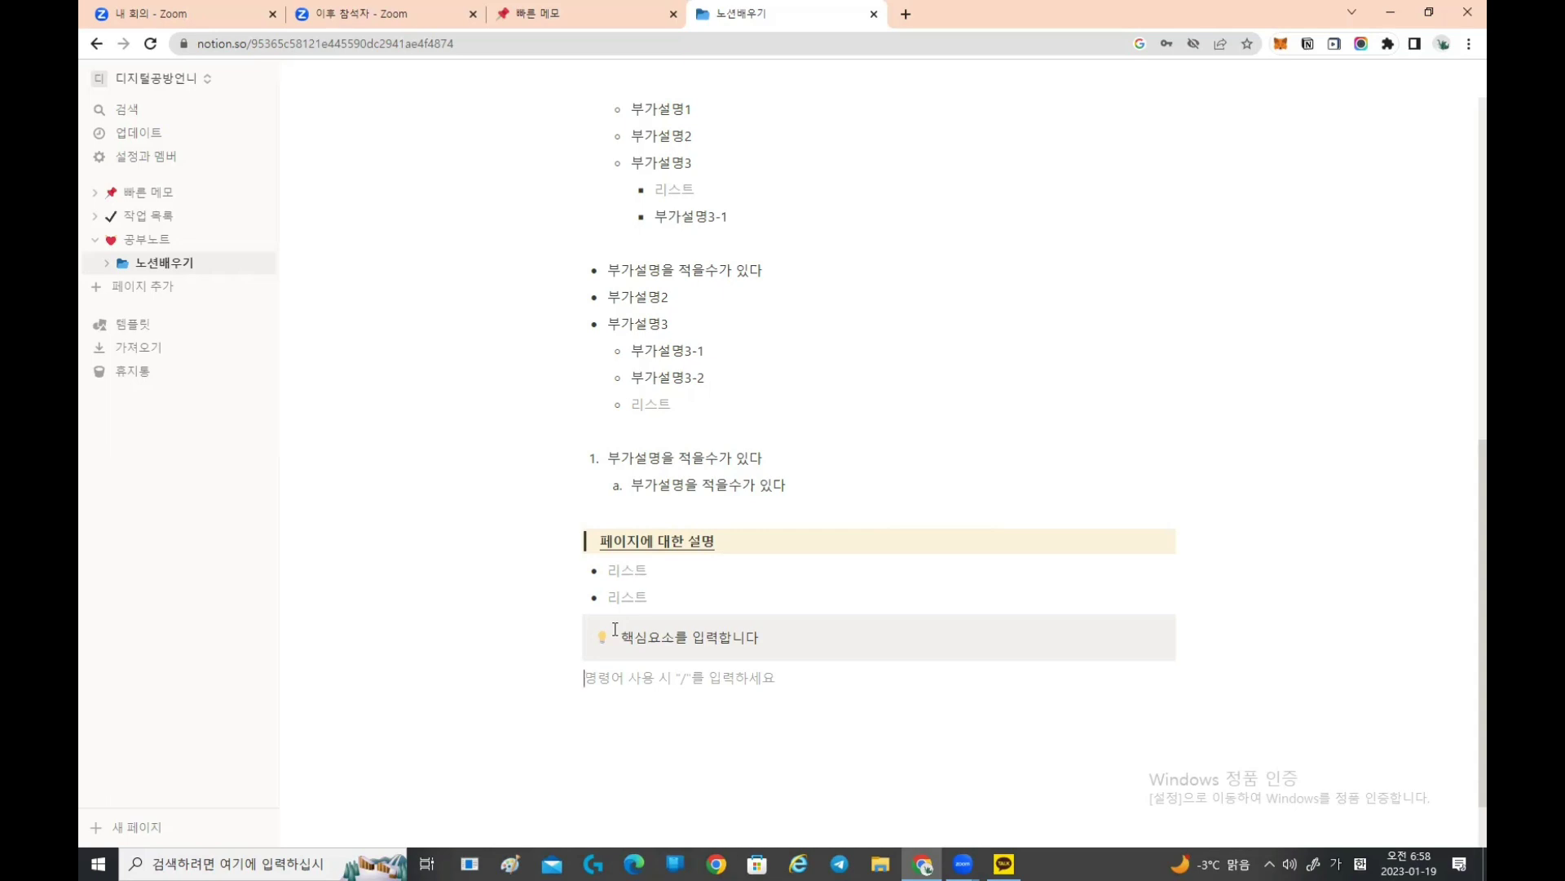
Step: Nest the new line inside the callout and enter "핵심요소 두번째줄" as its second line
key("Tab")
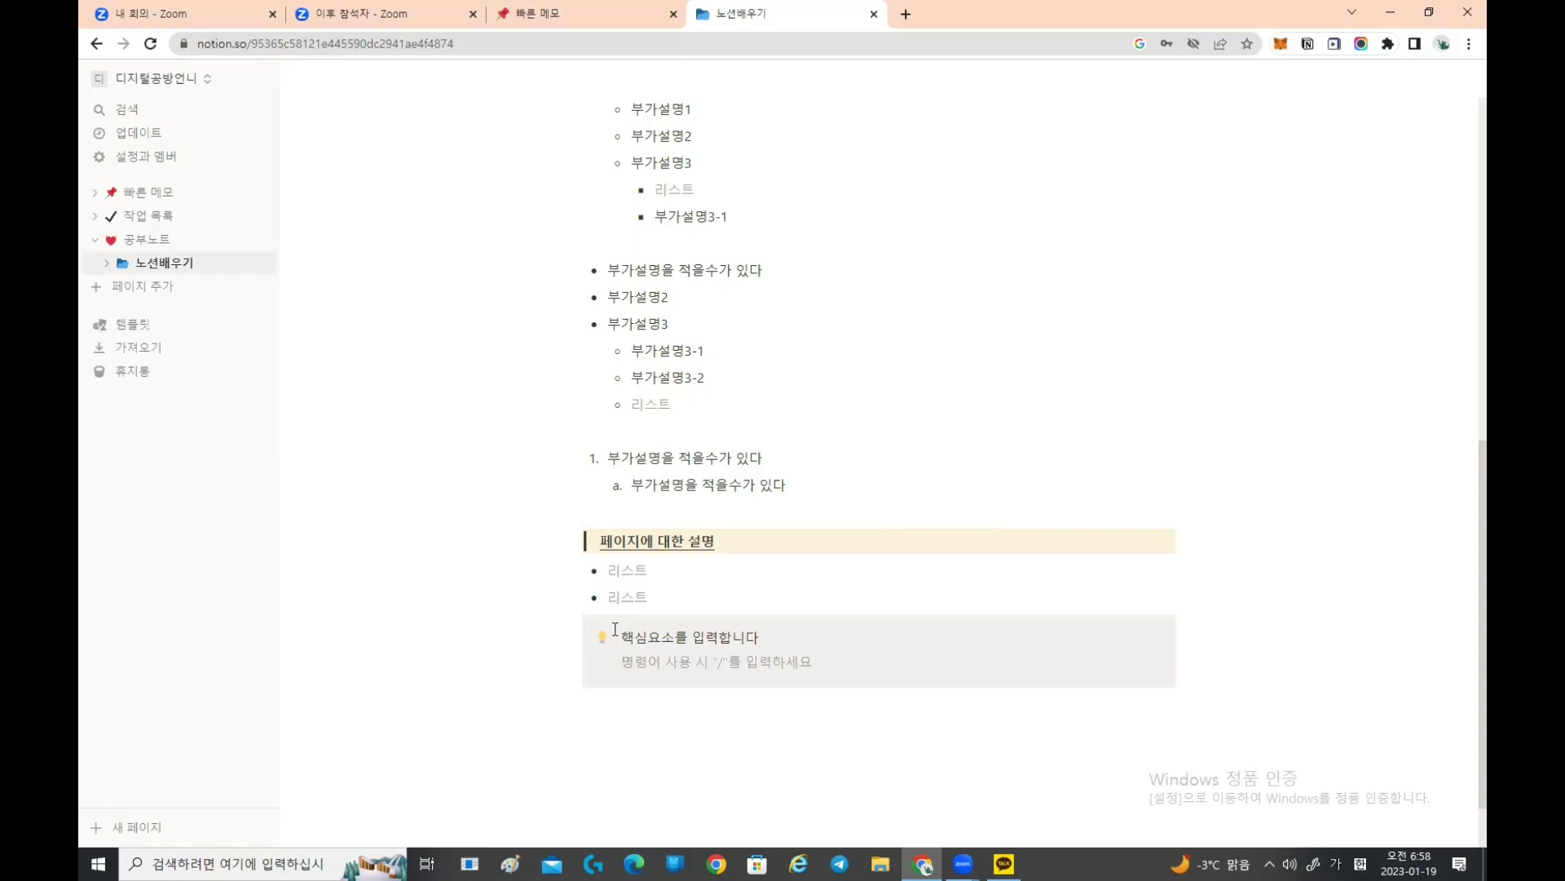
key("shift+Tab")
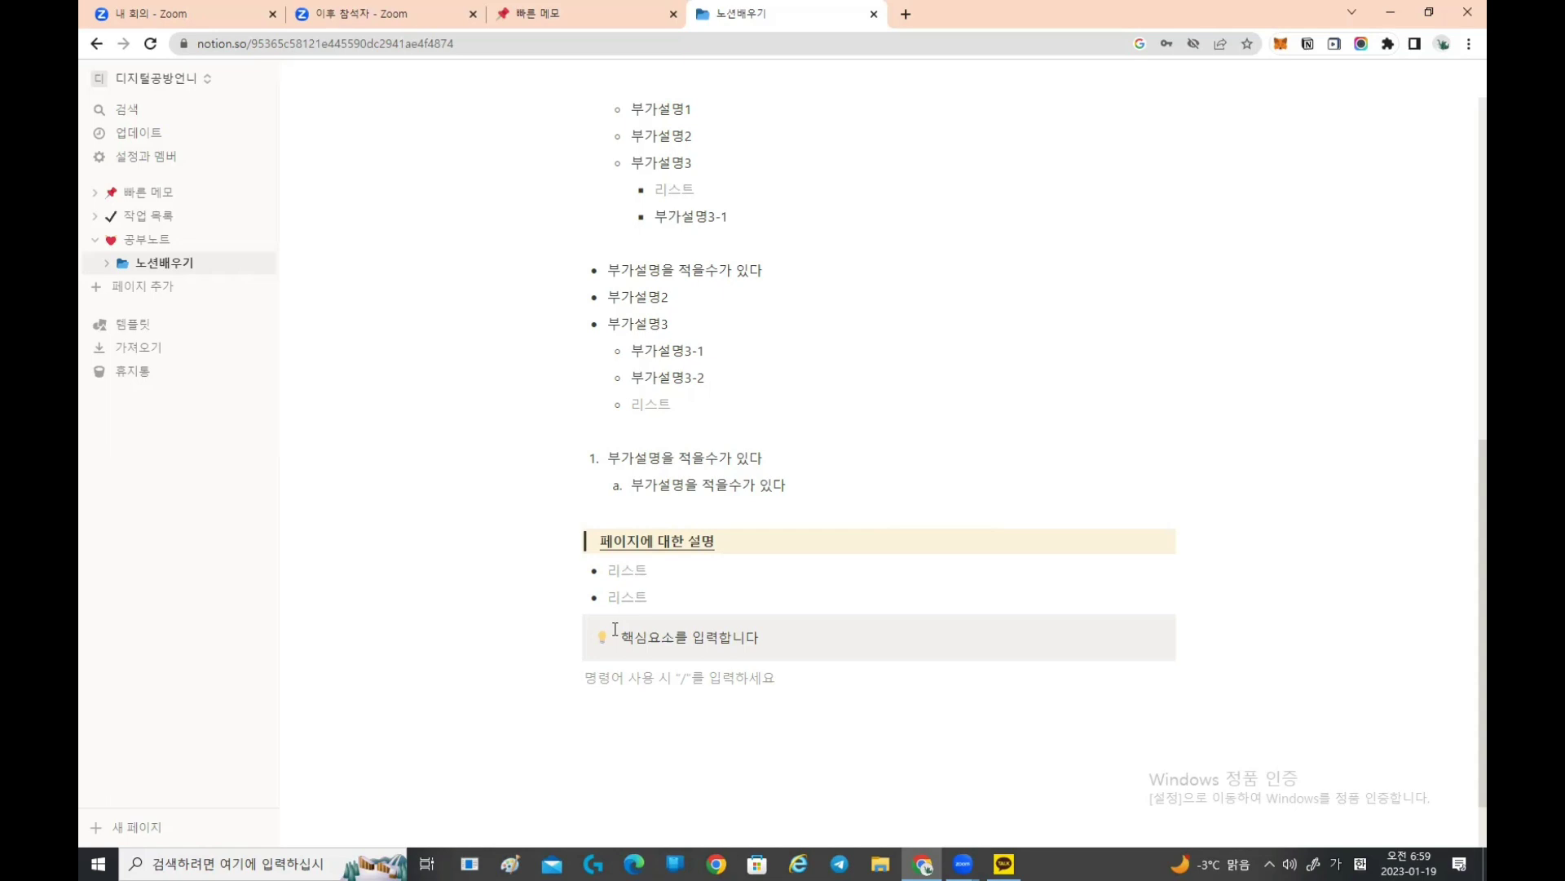
key("Tab")
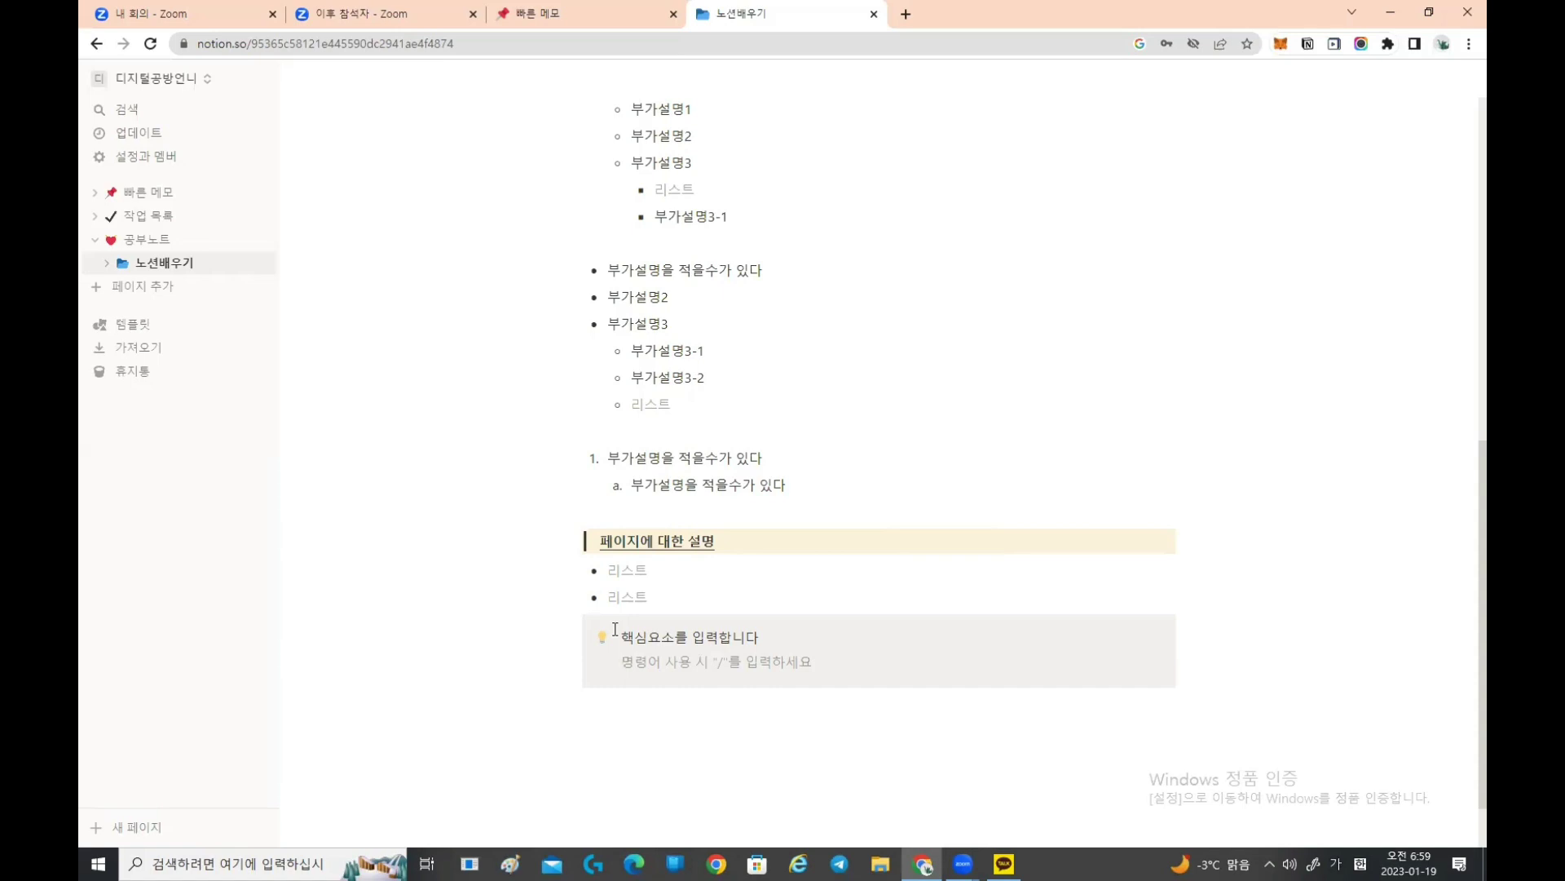
type("핵시심요소")
type("두번째ㅈ")
type("줄")
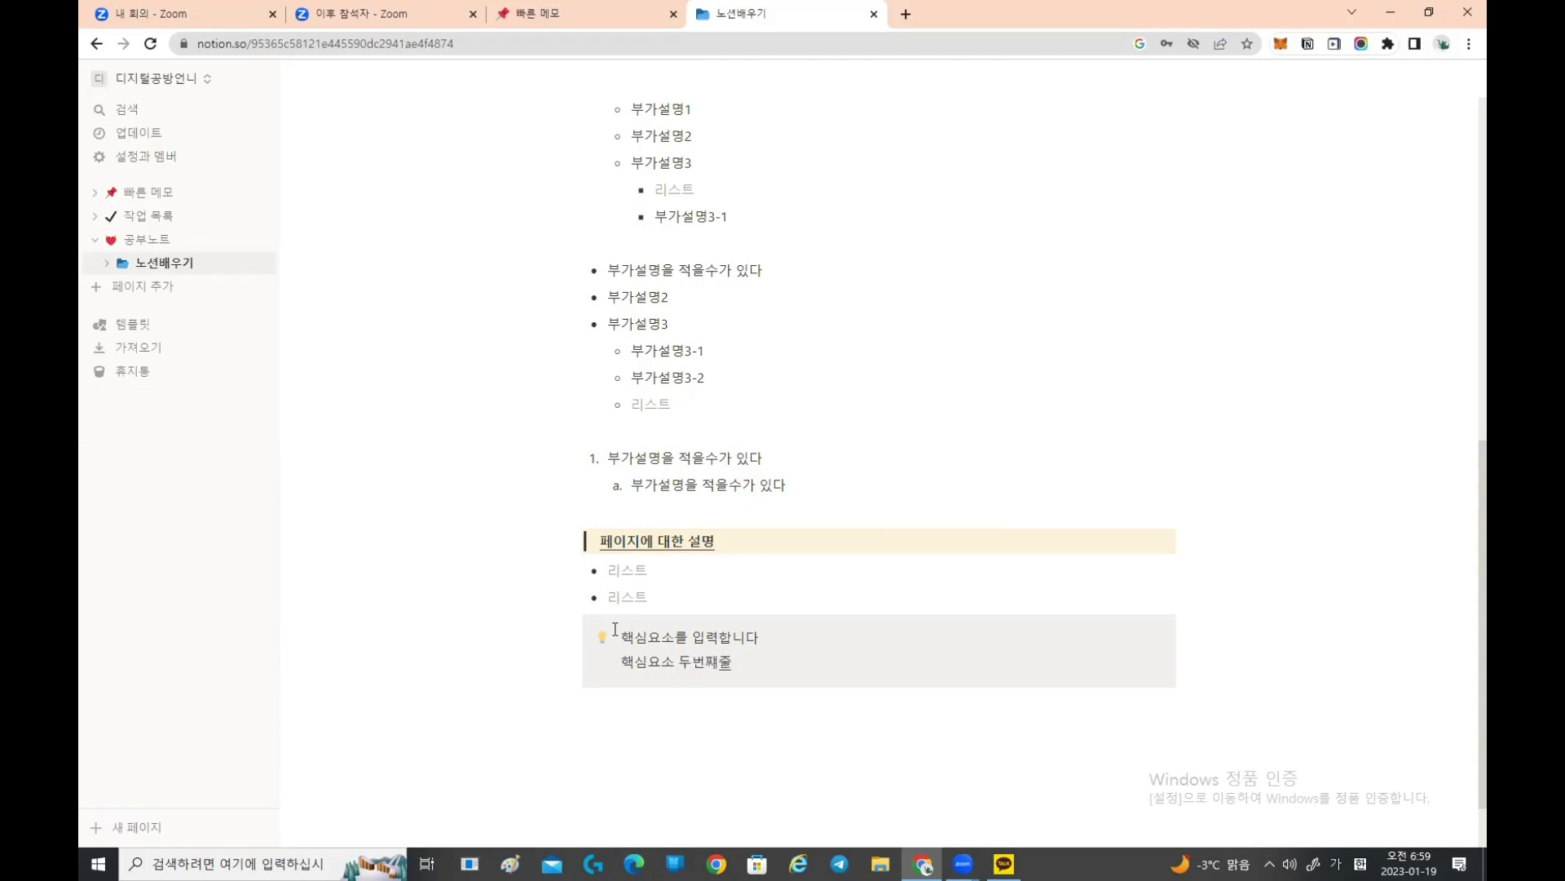
Step: Exit the callout after its second line and add empty text lines below it
scroll(950, 493, "up", 4)
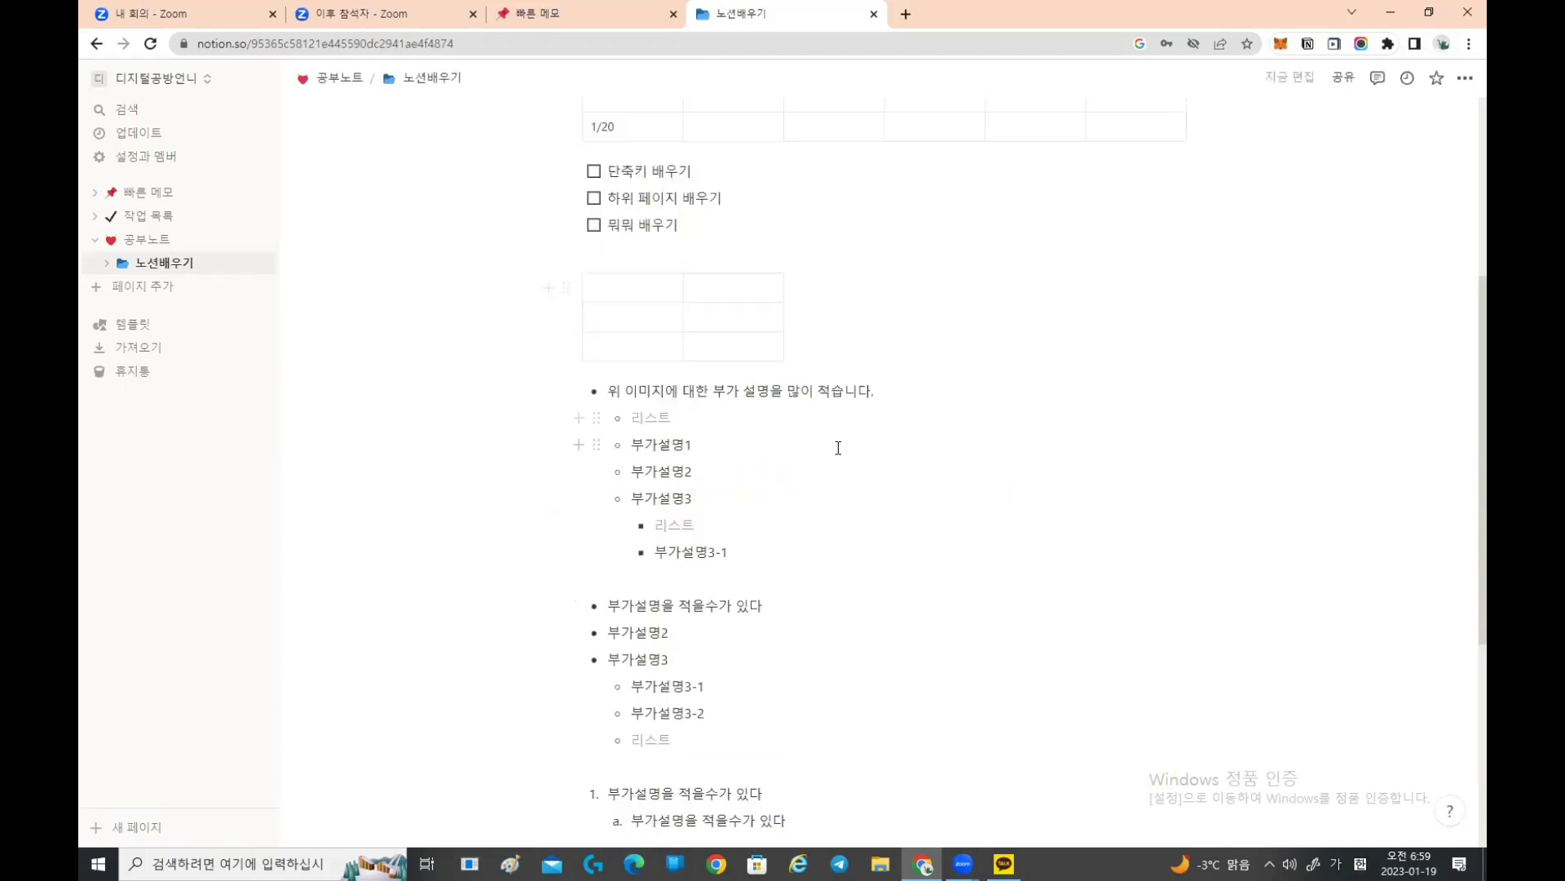
scroll(848, 456, "up", 4)
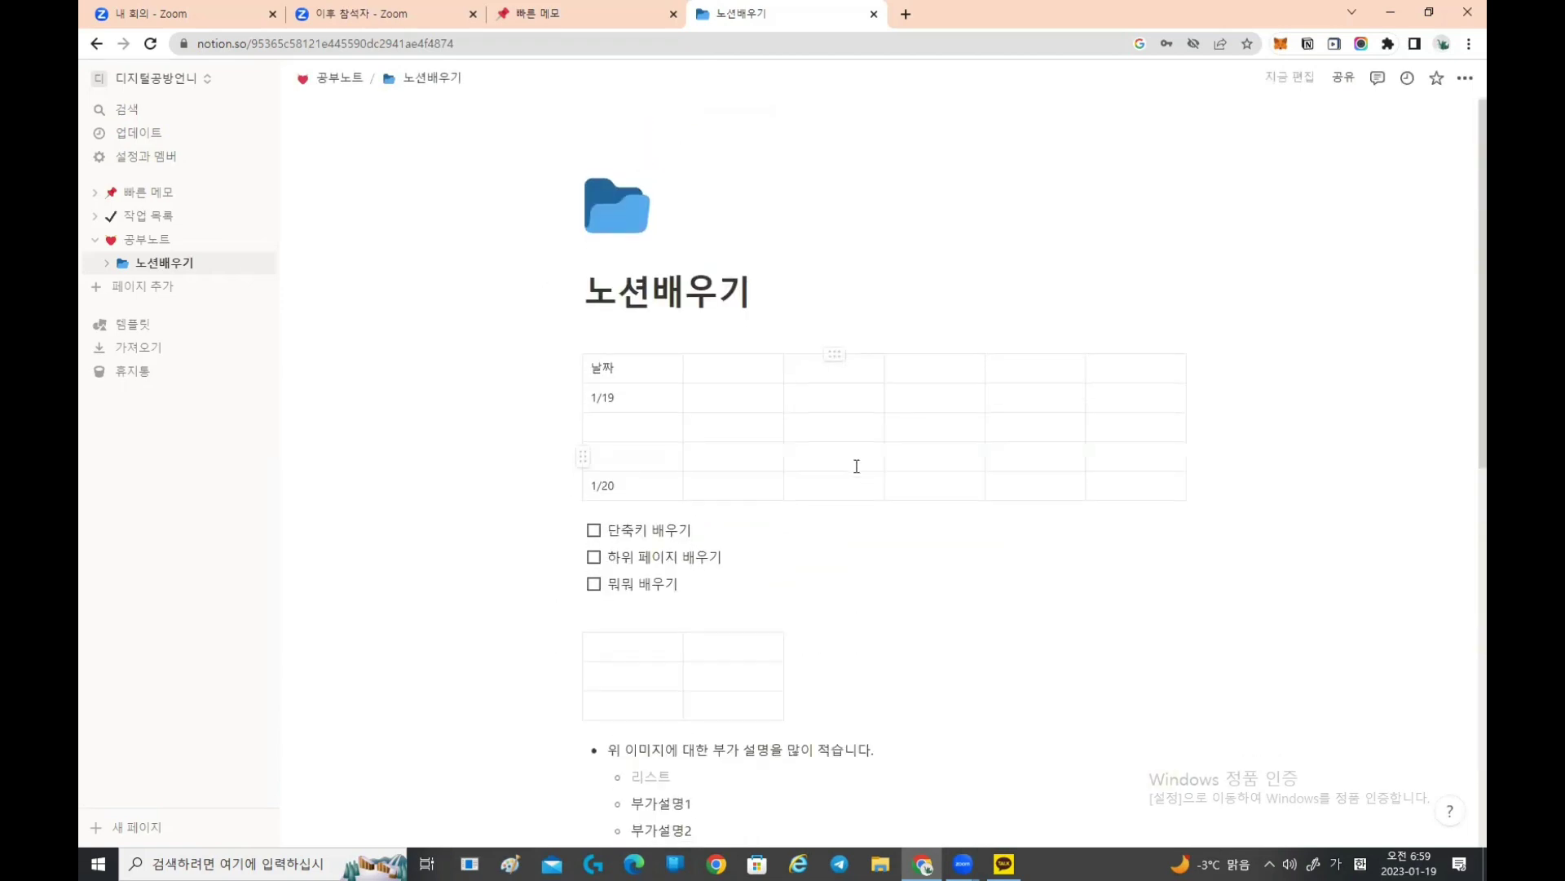
scroll(856, 466, "down", 9)
key("Return")
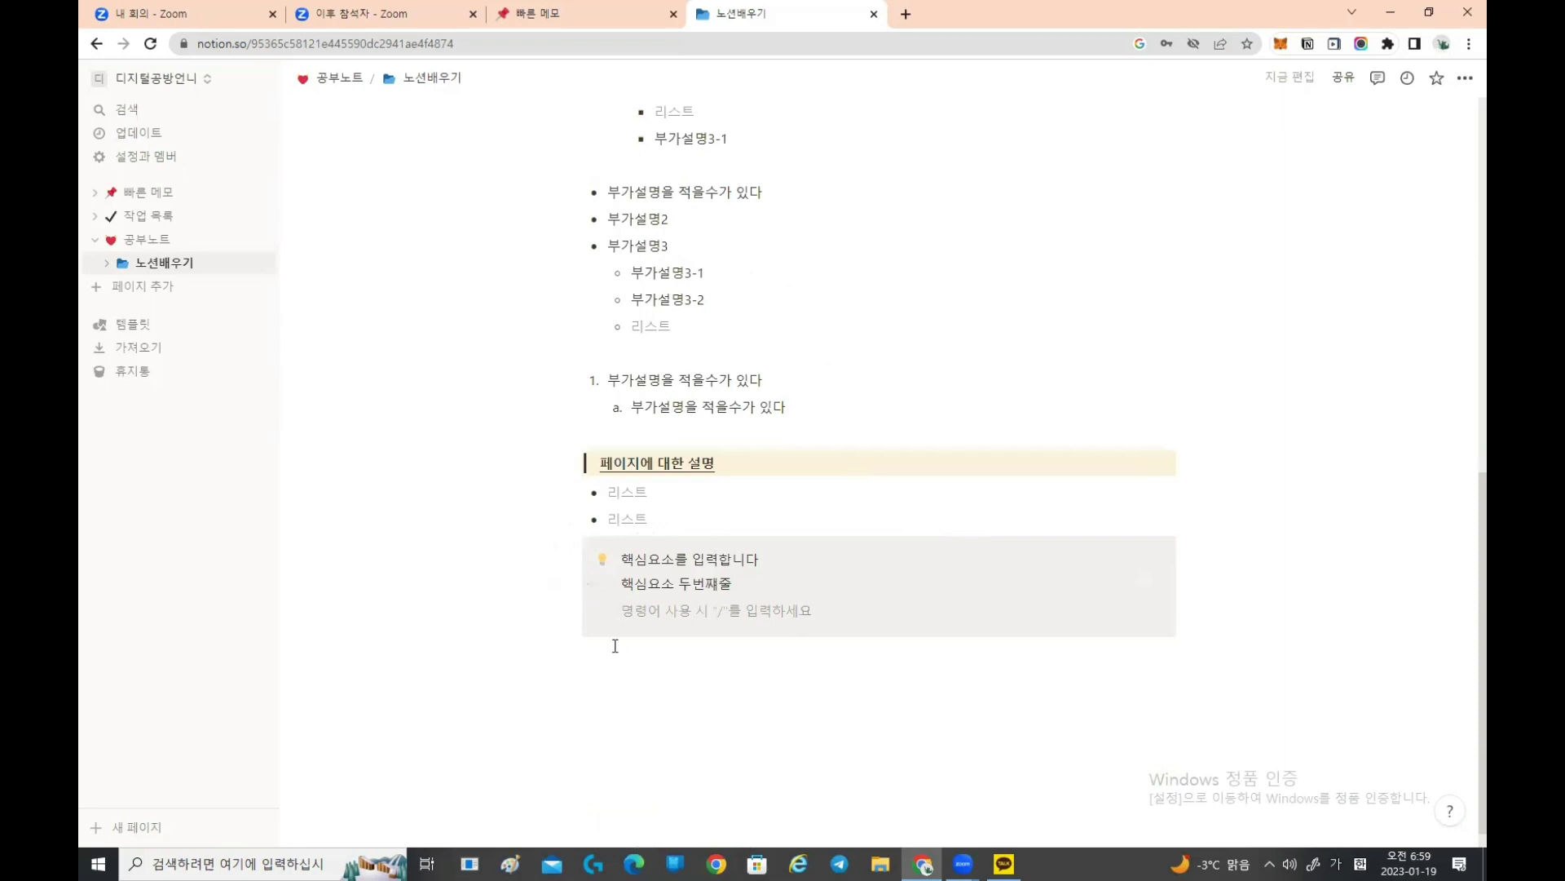
key("Return")
key("Return")
key("Return")
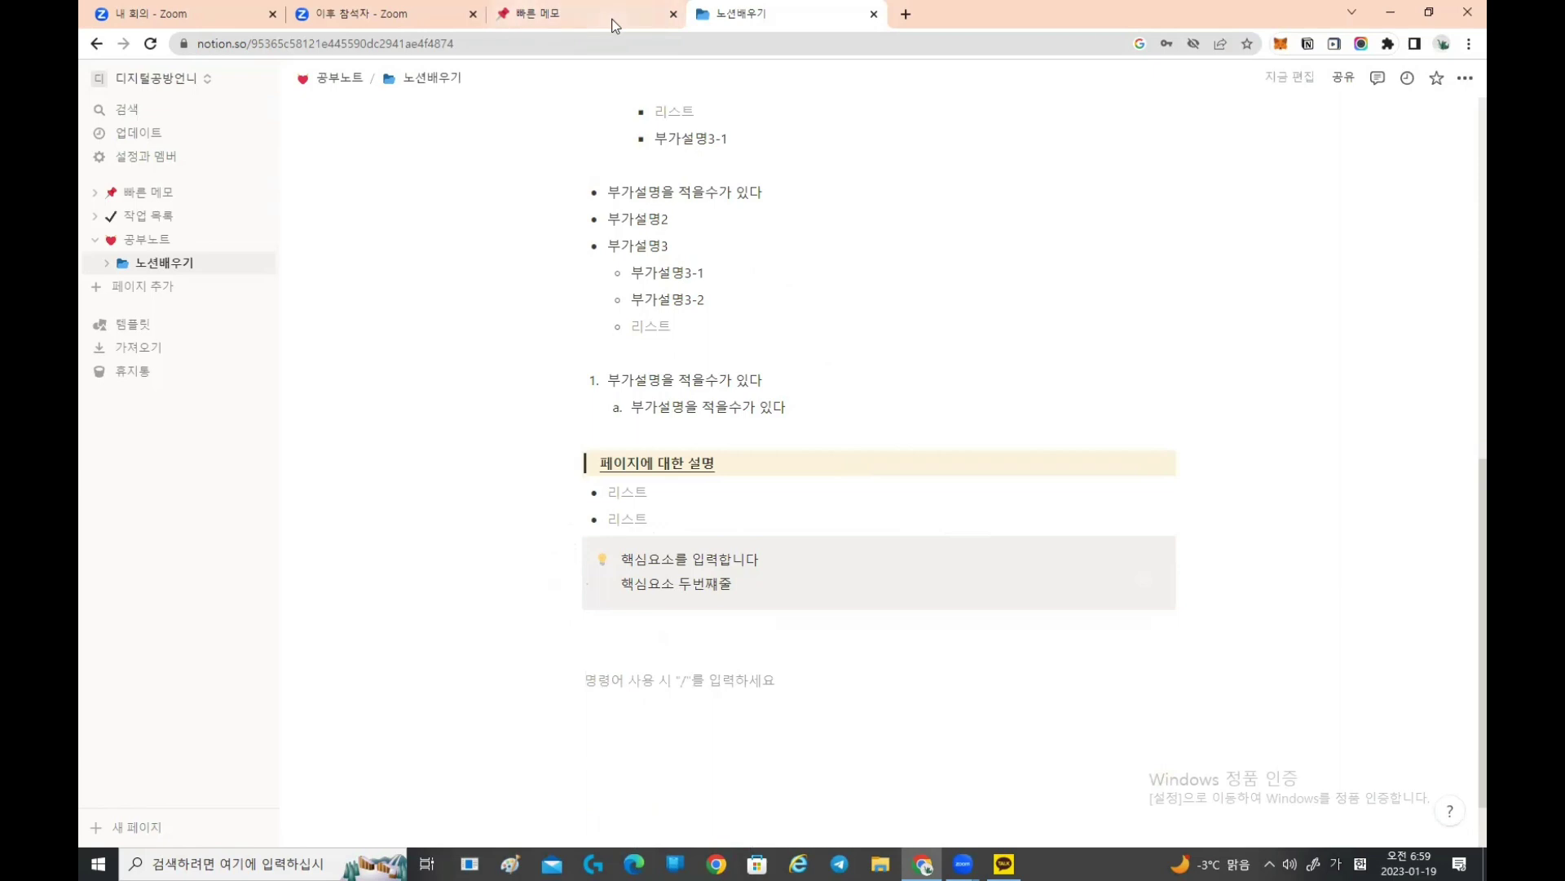
Step: Open YouTube in a new browser tab and search for "김미경"
left_click(905, 15)
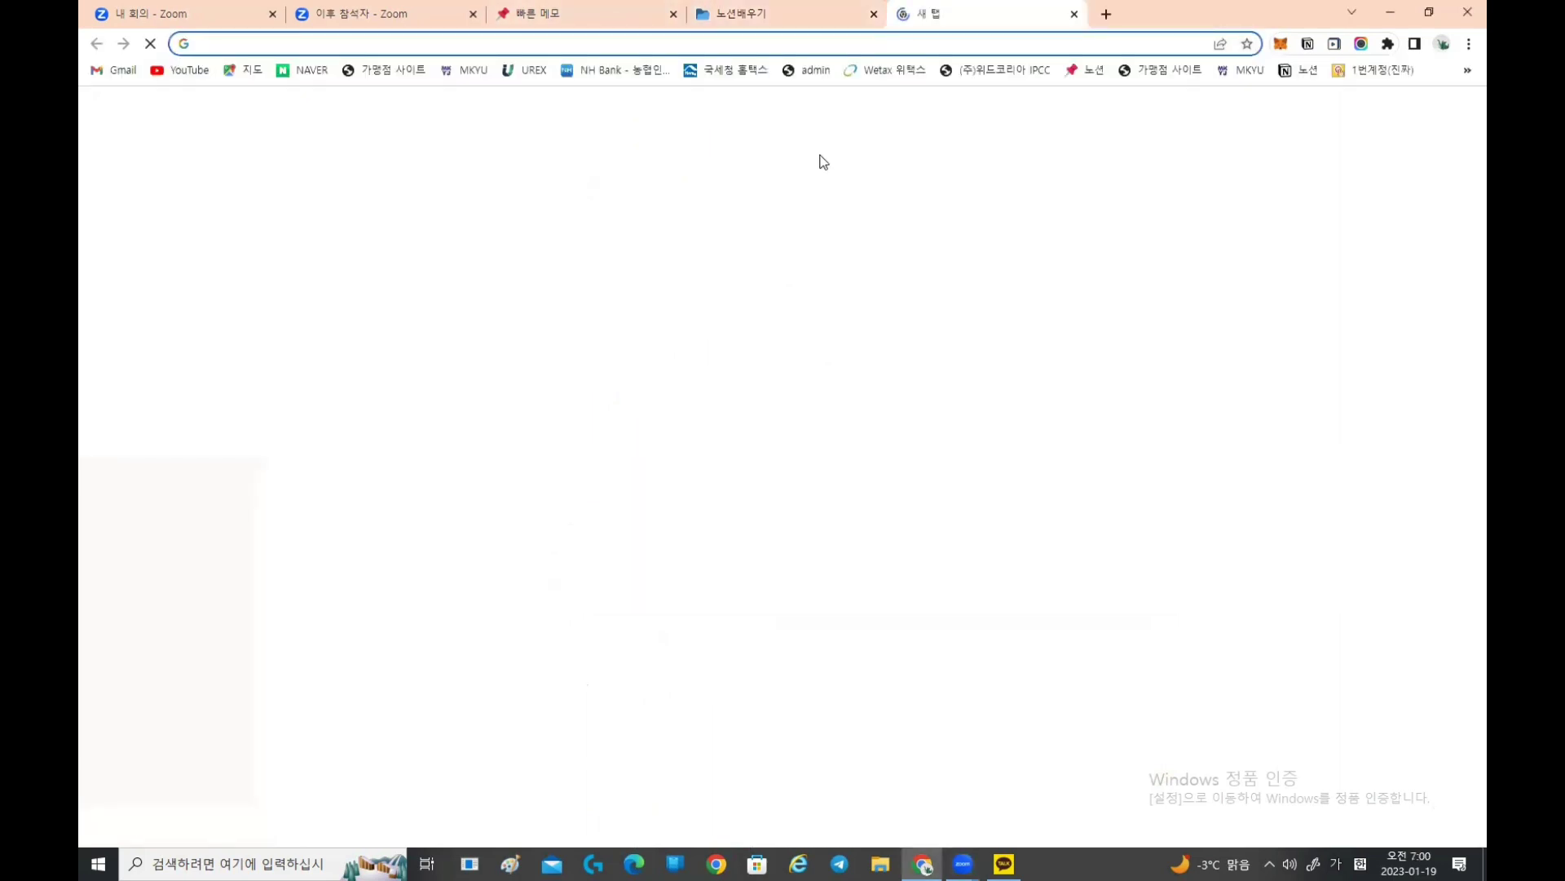
left_click(189, 71)
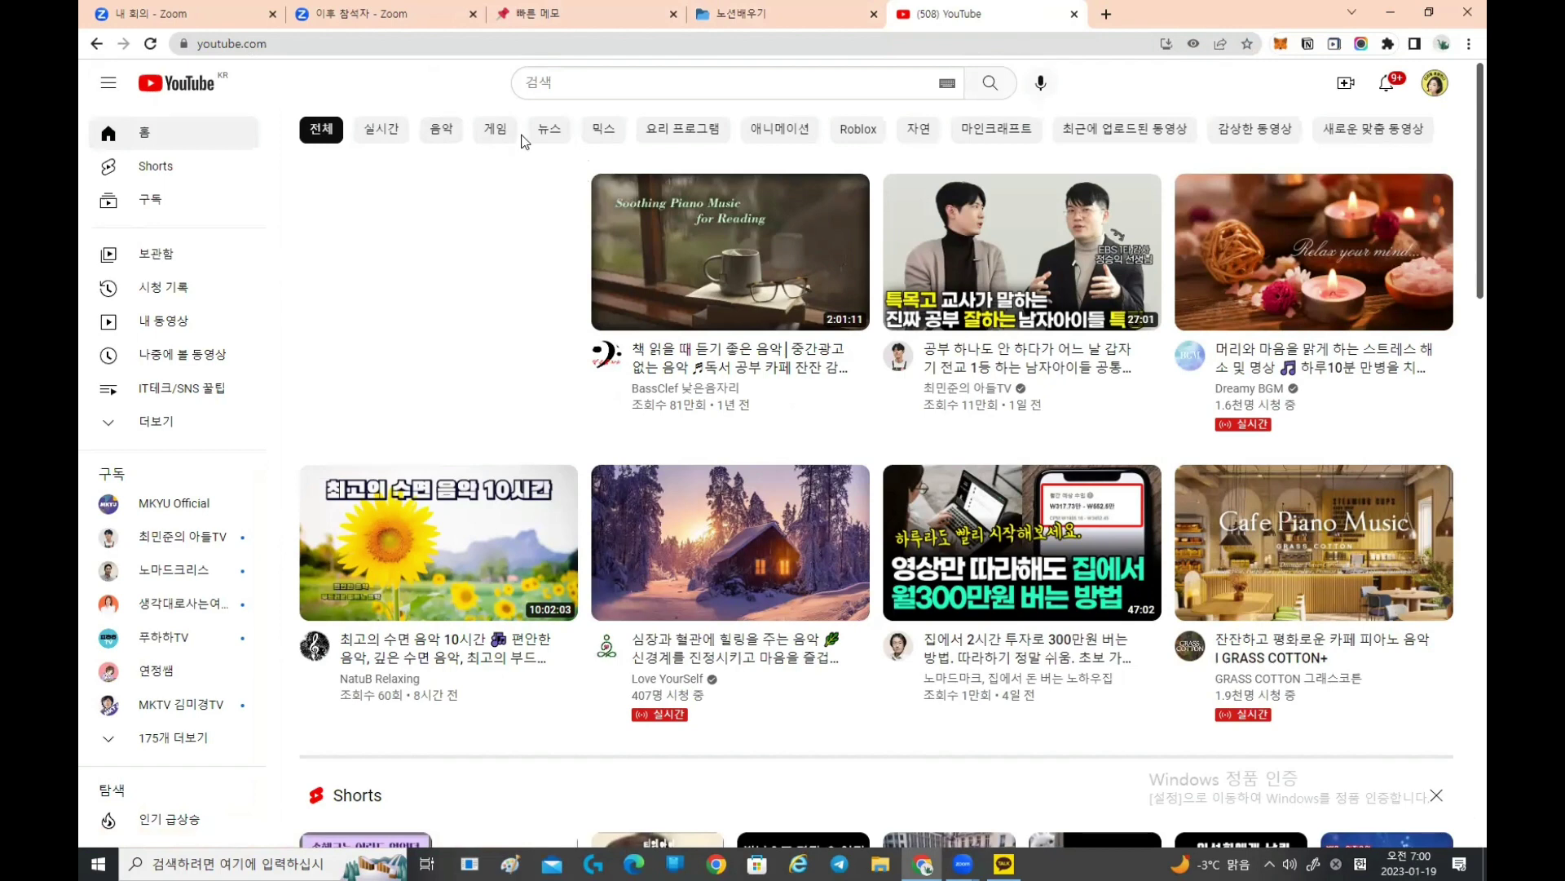
left_click(563, 82)
type("김믹")
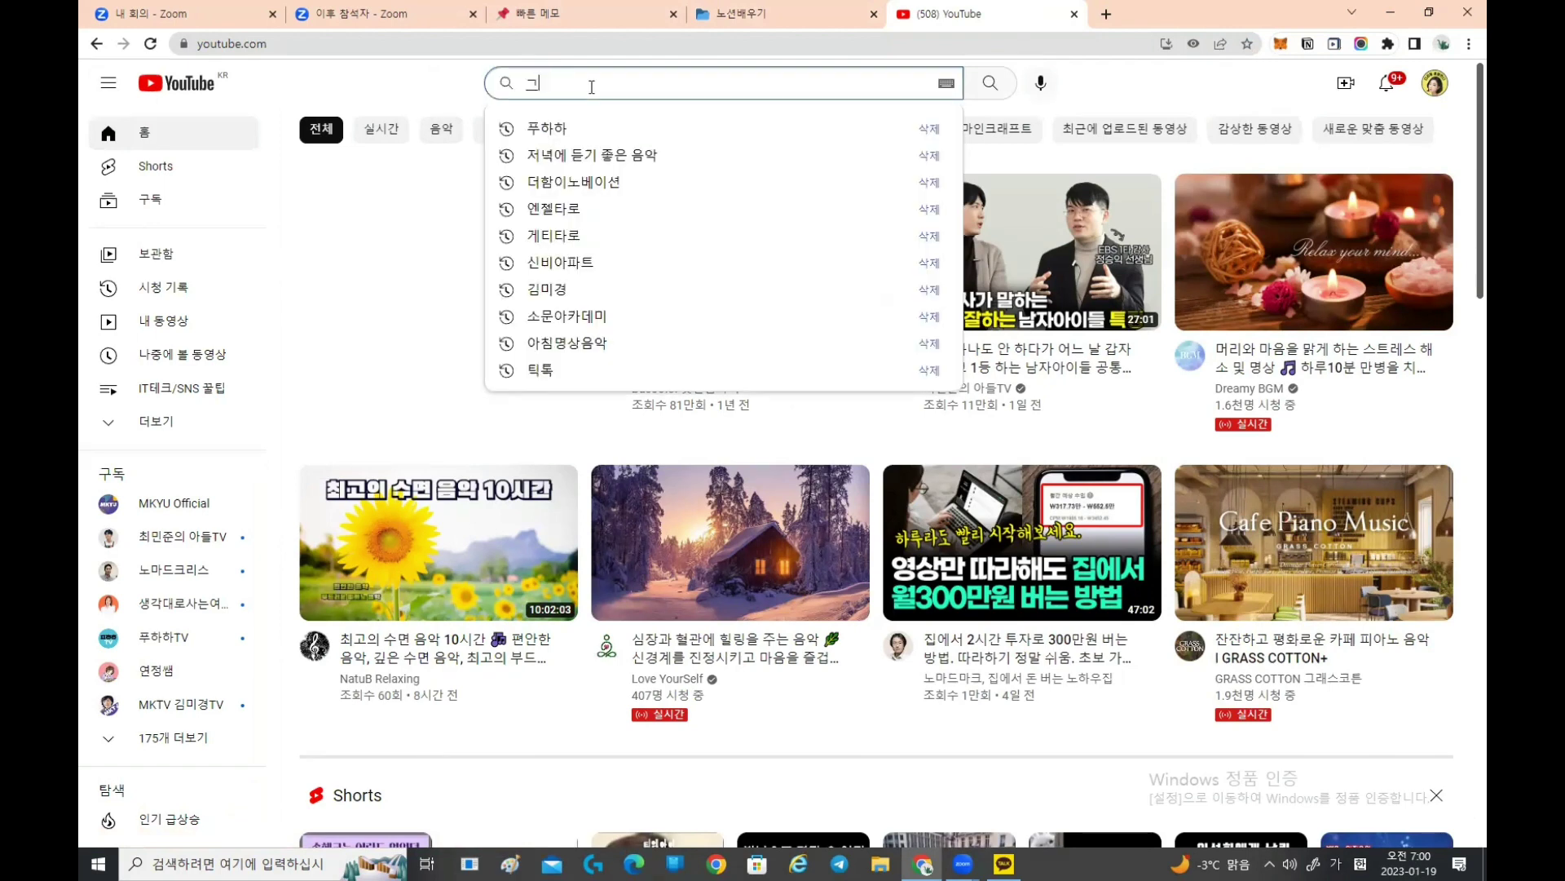
type("경")
key("Return")
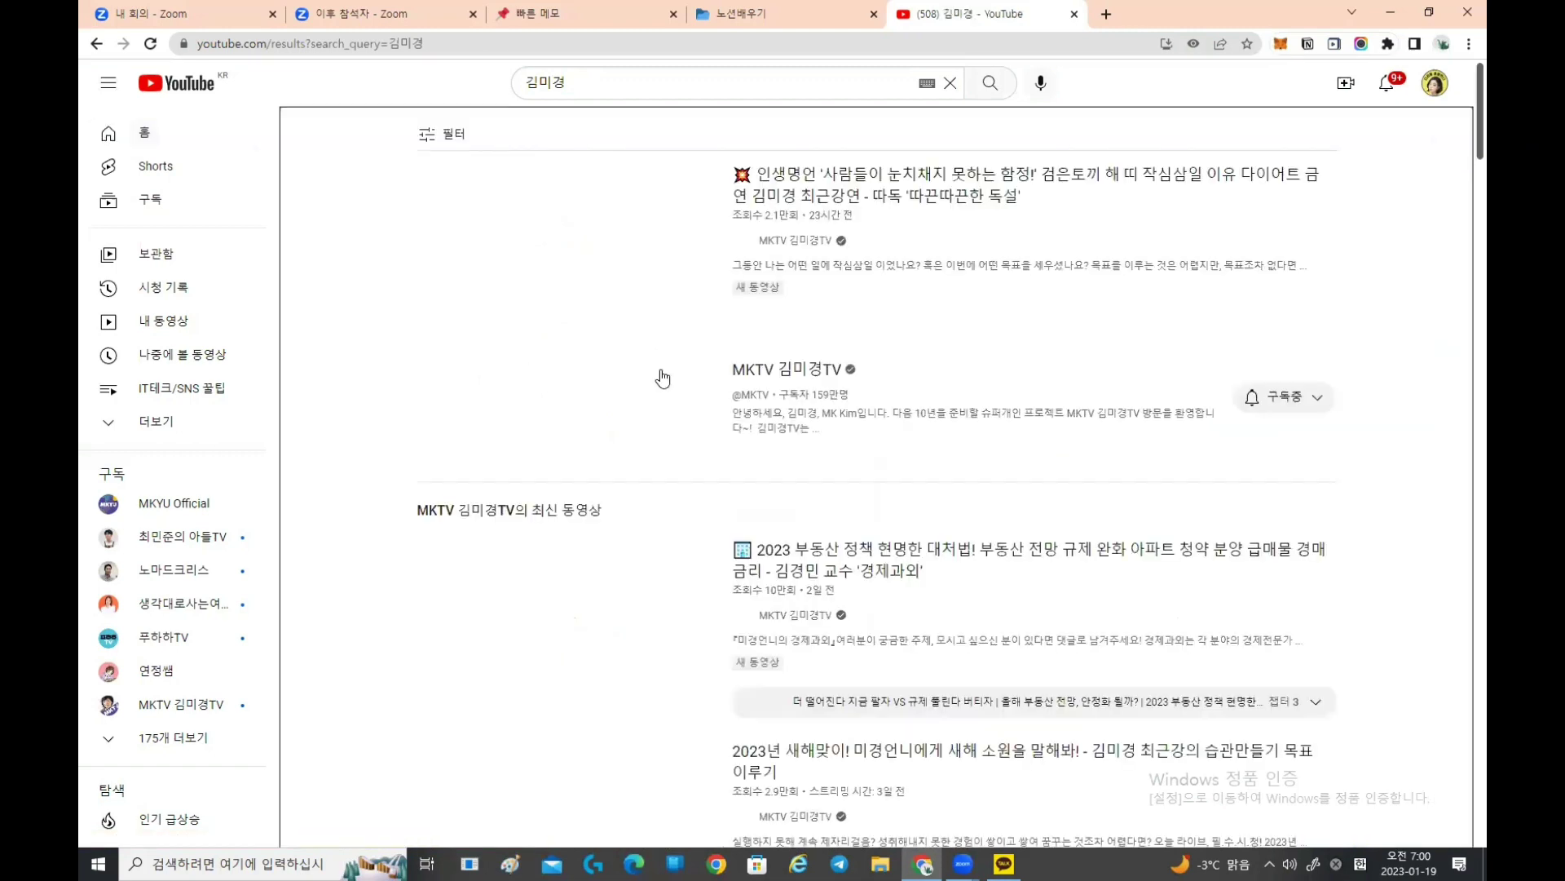
Step: Copy the link address of the first video in the search results
mouse_move(608, 330)
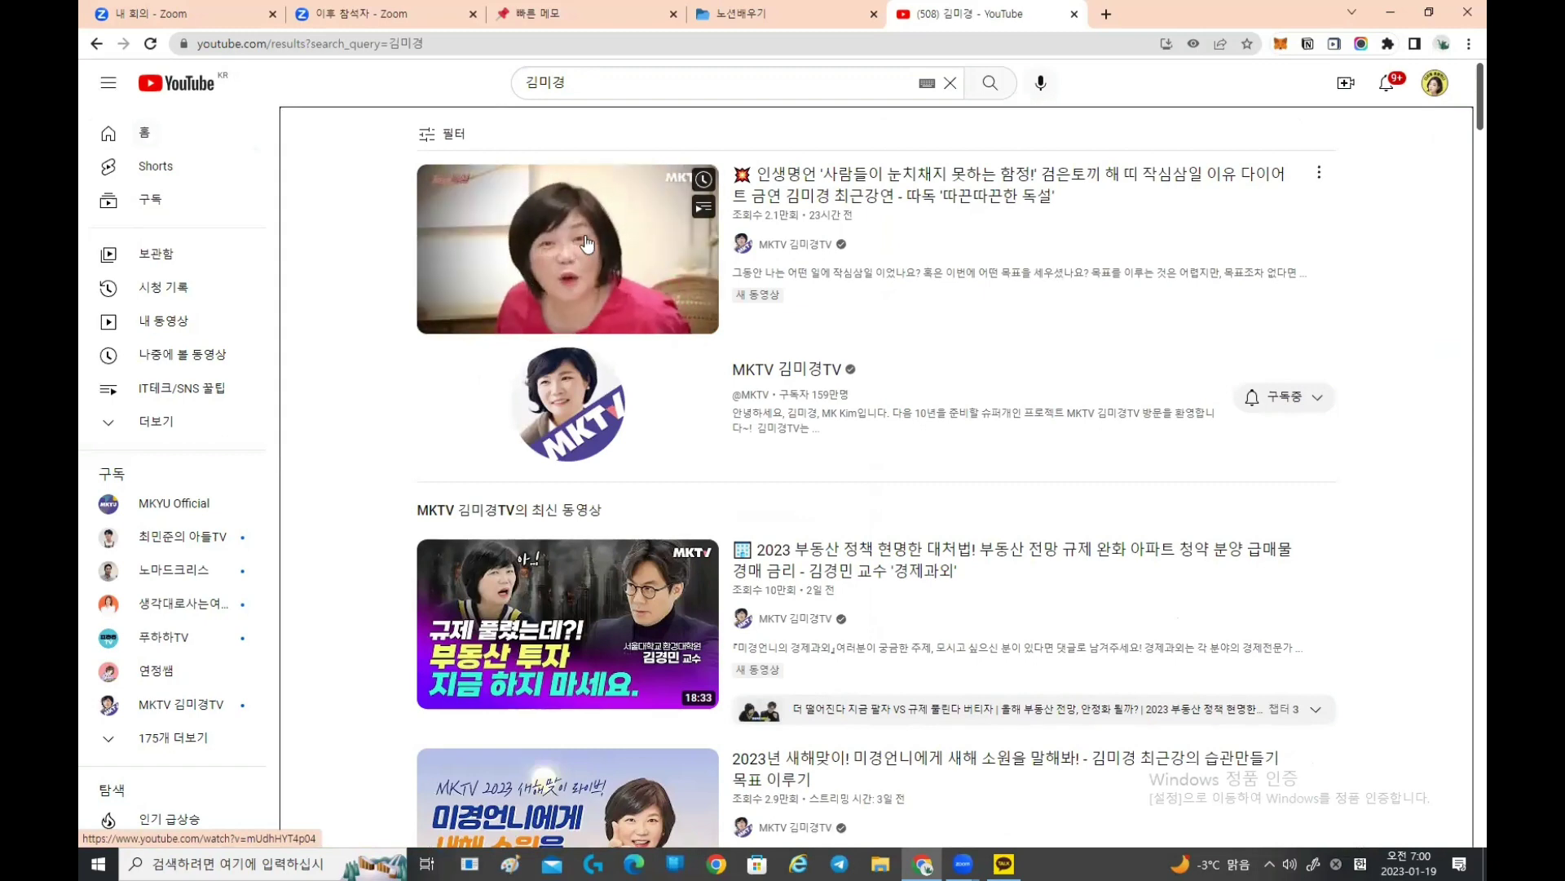
right_click(587, 235)
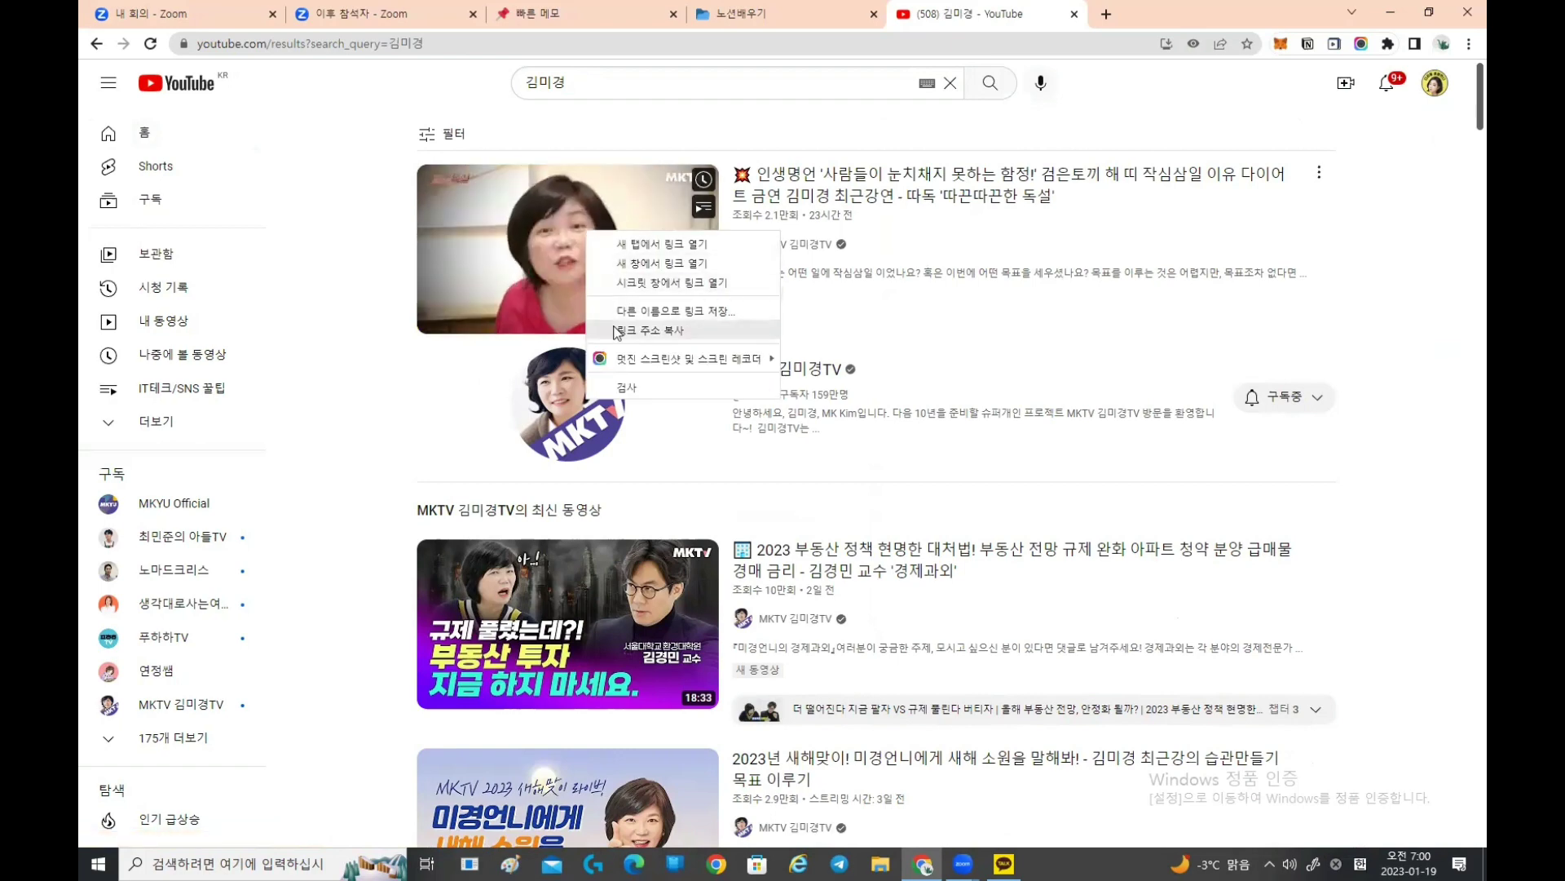
left_click(379, 375)
mouse_move(563, 244)
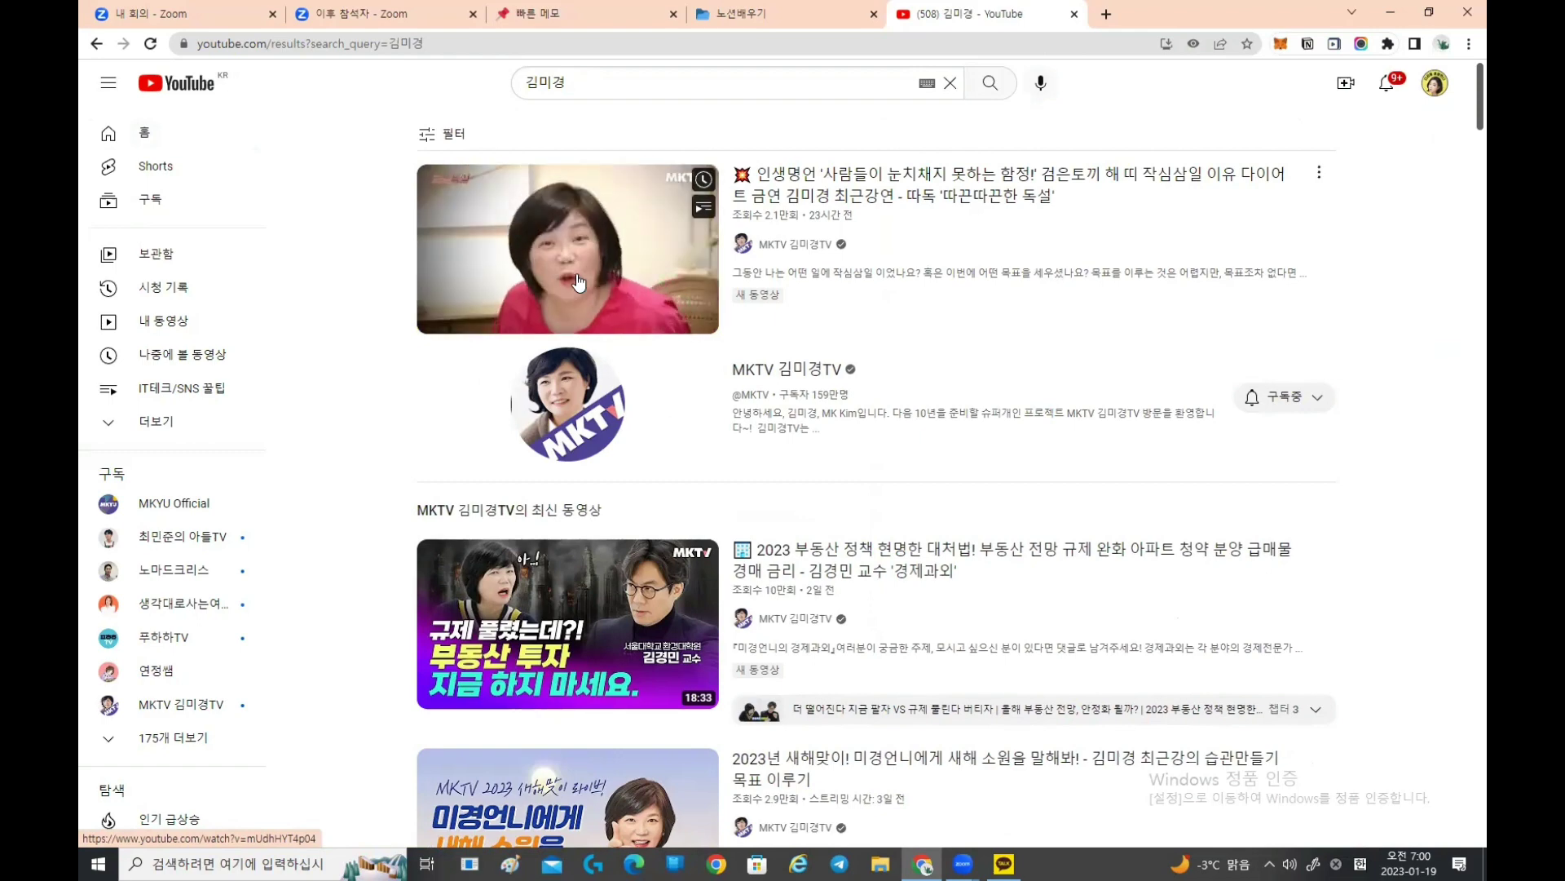
right_click(578, 282)
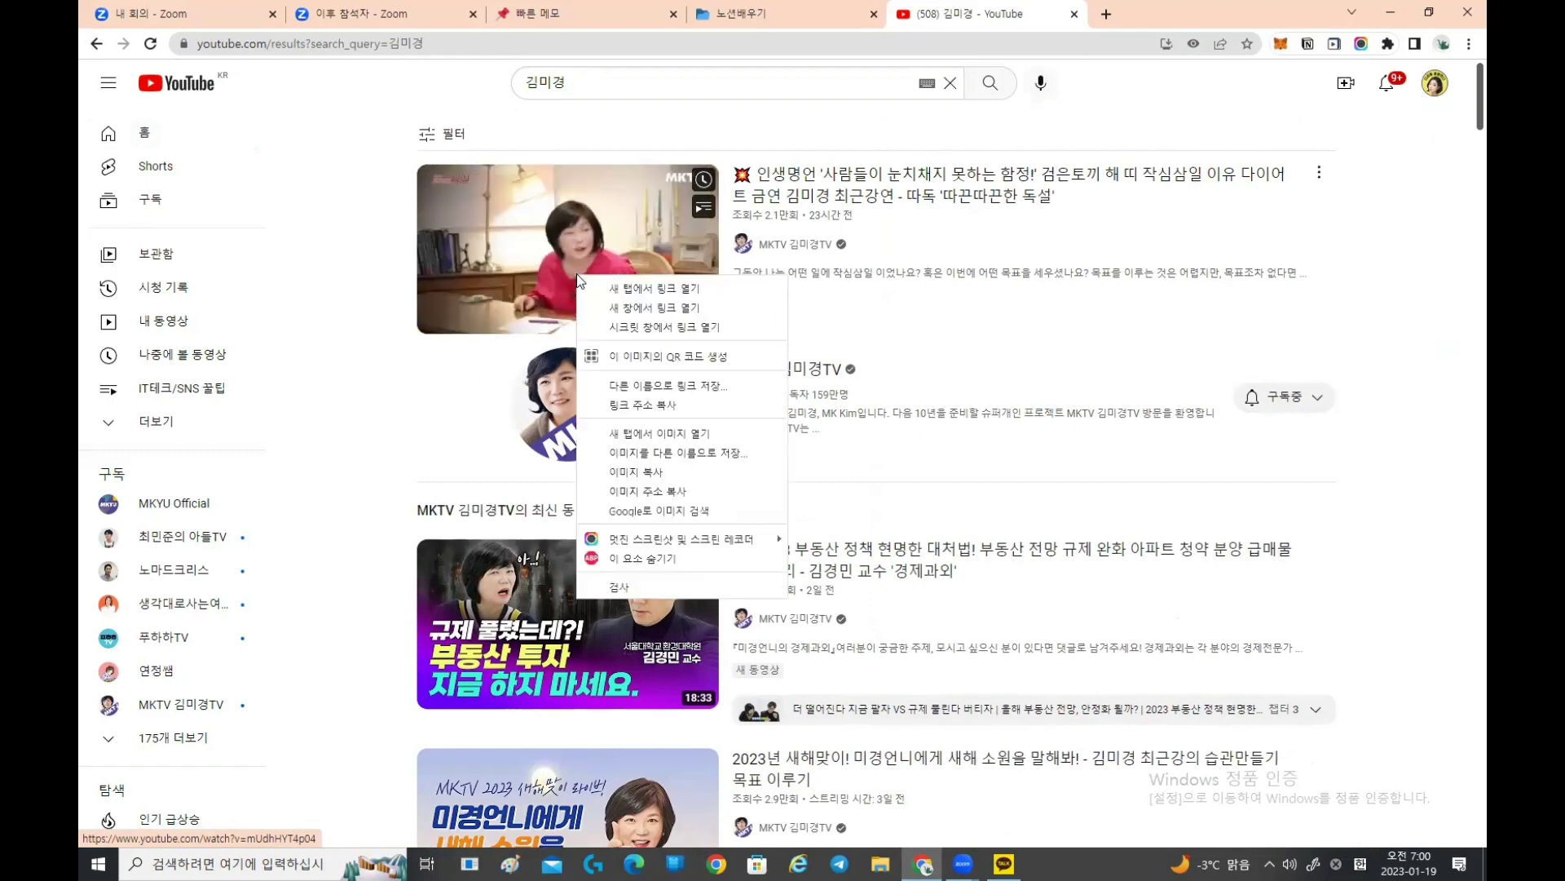
left_click(626, 406)
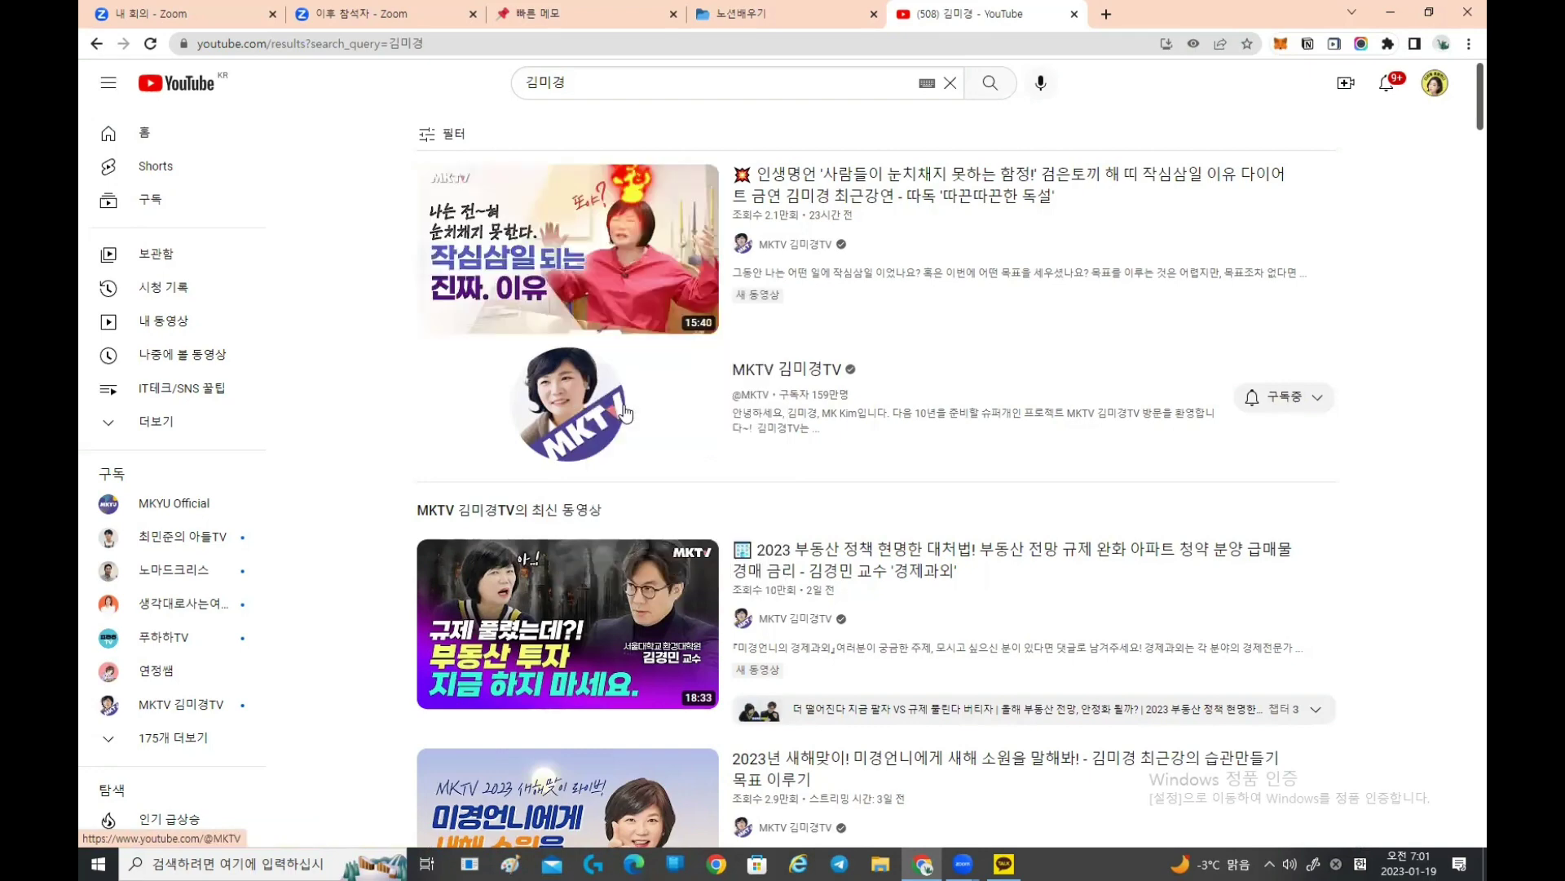
Step: Embed the copied video (동영상 임베드) below the callout on the 노션배우기 page in Notion, and play it briefly
left_click(799, 16)
scroll(870, 481, "down", 1)
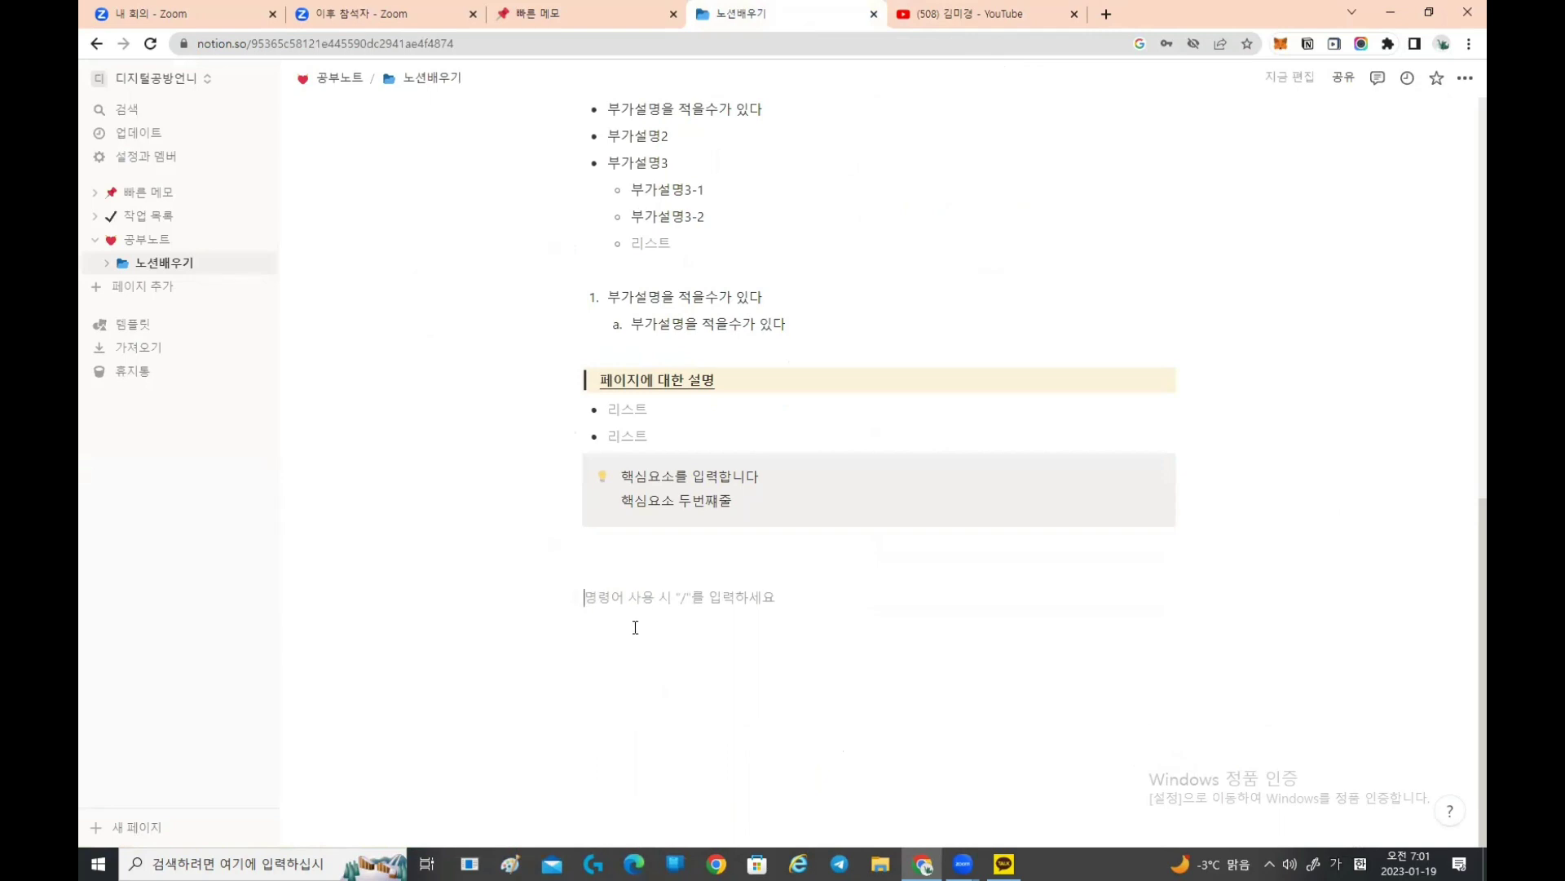
type("https://www.youtube.com/watch?v=mUdhHYT4p04")
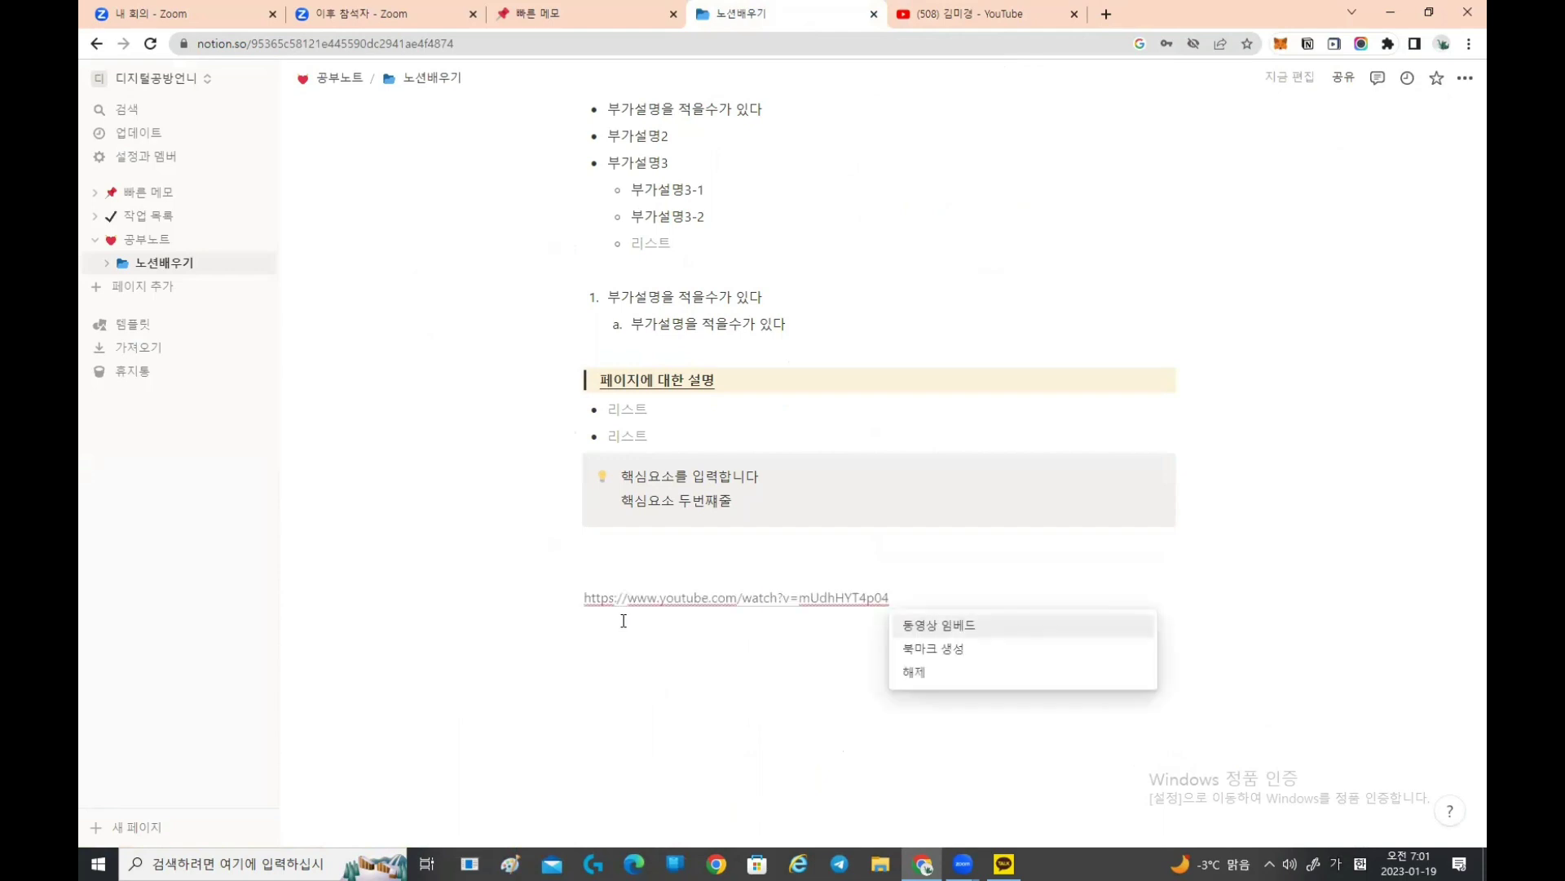
left_click(946, 628)
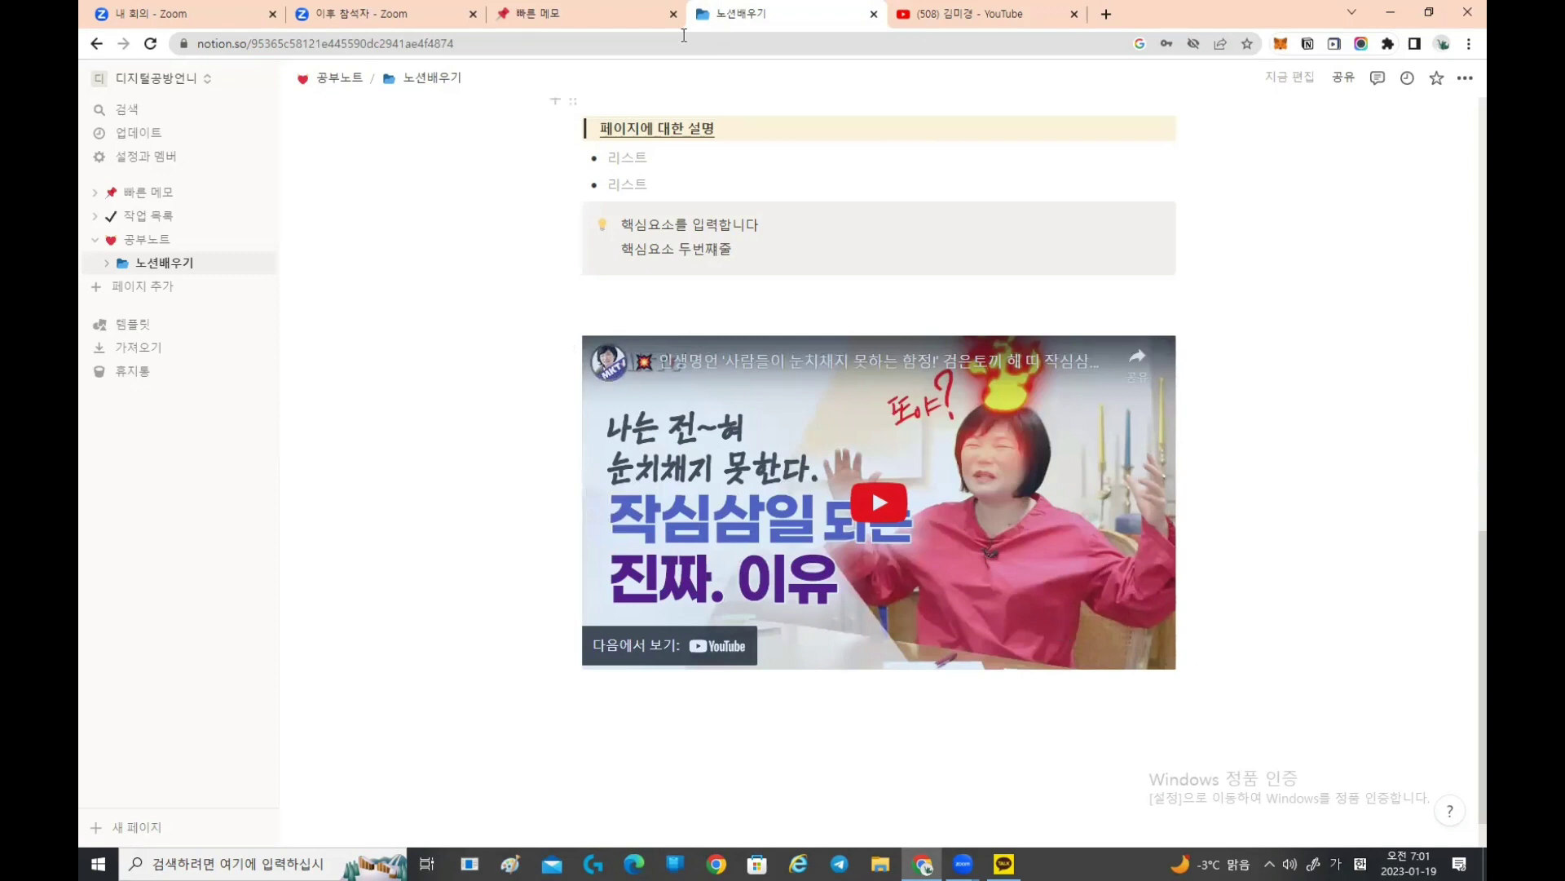
left_click(888, 499)
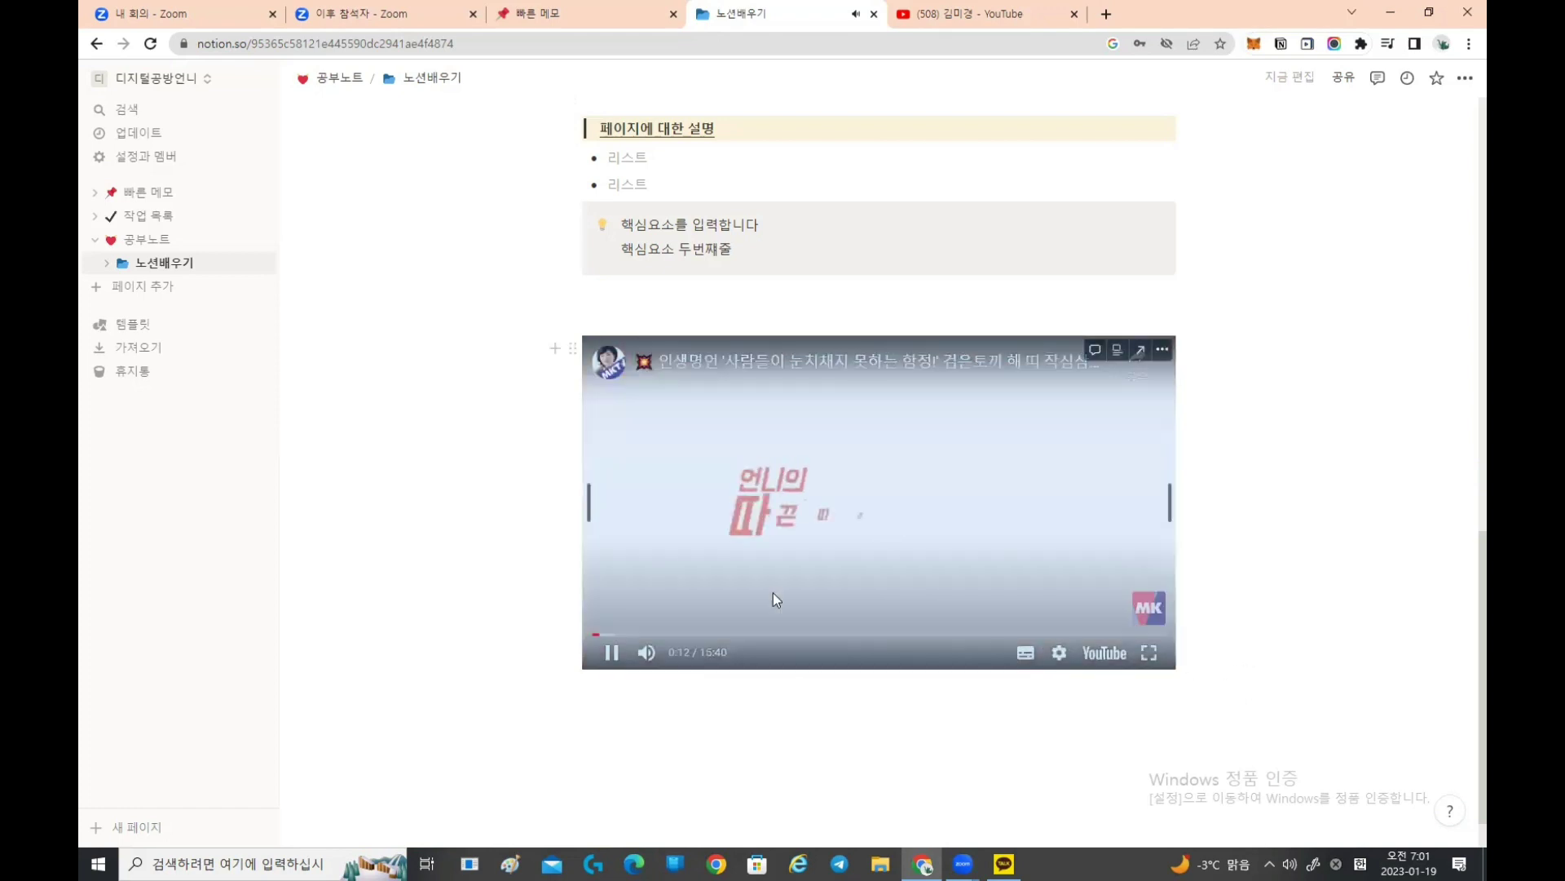
left_click(611, 653)
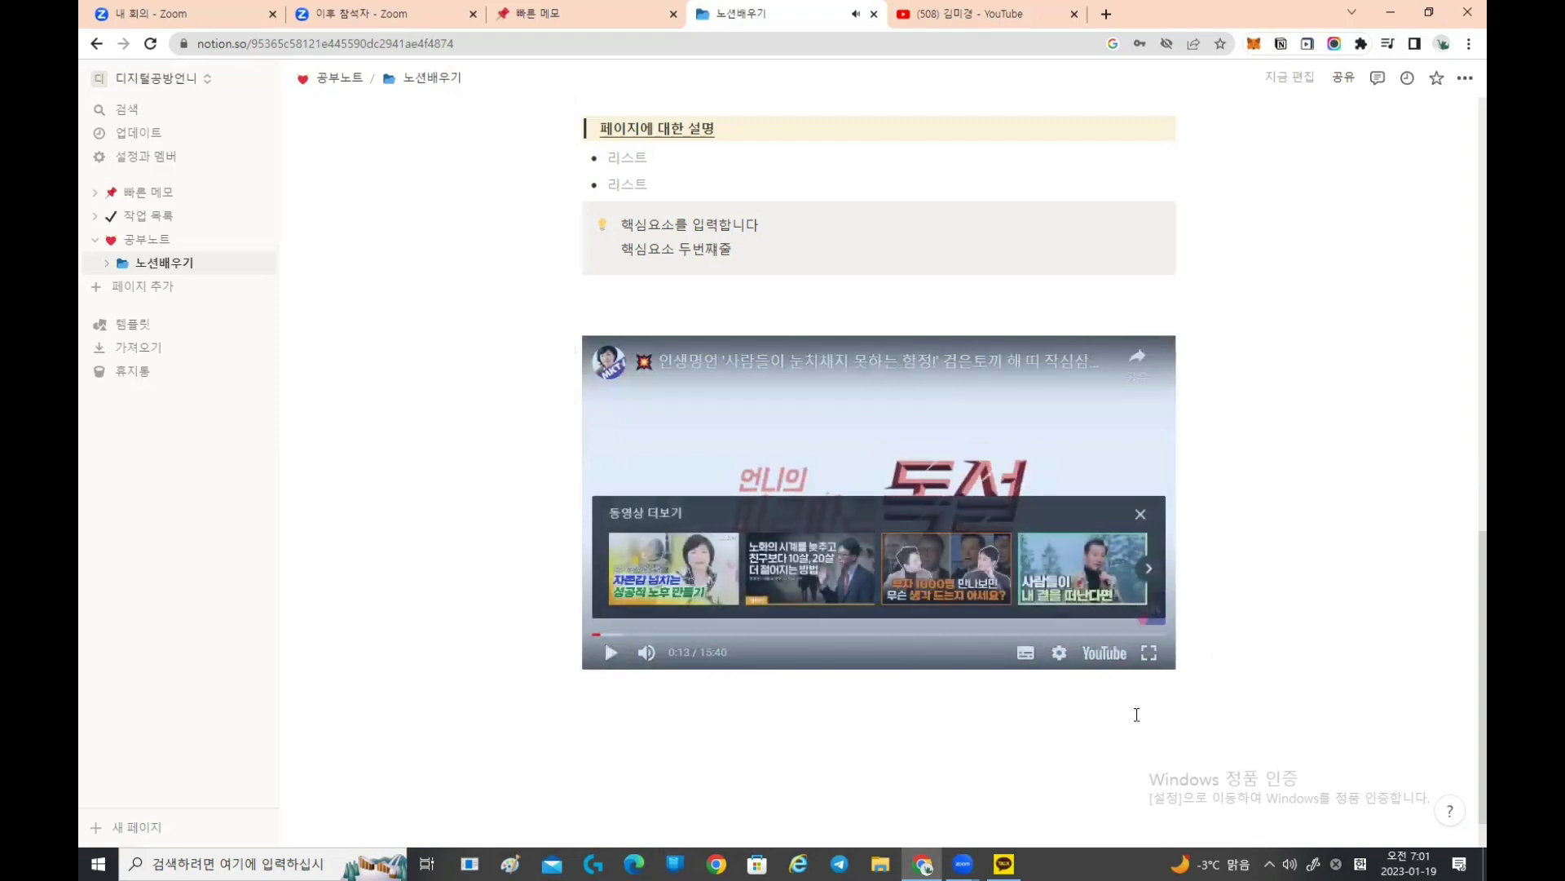
Step: Add the same YouTube link below the embedded video as a bookmark (북마크 생성)
scroll(1136, 714, "down", 1)
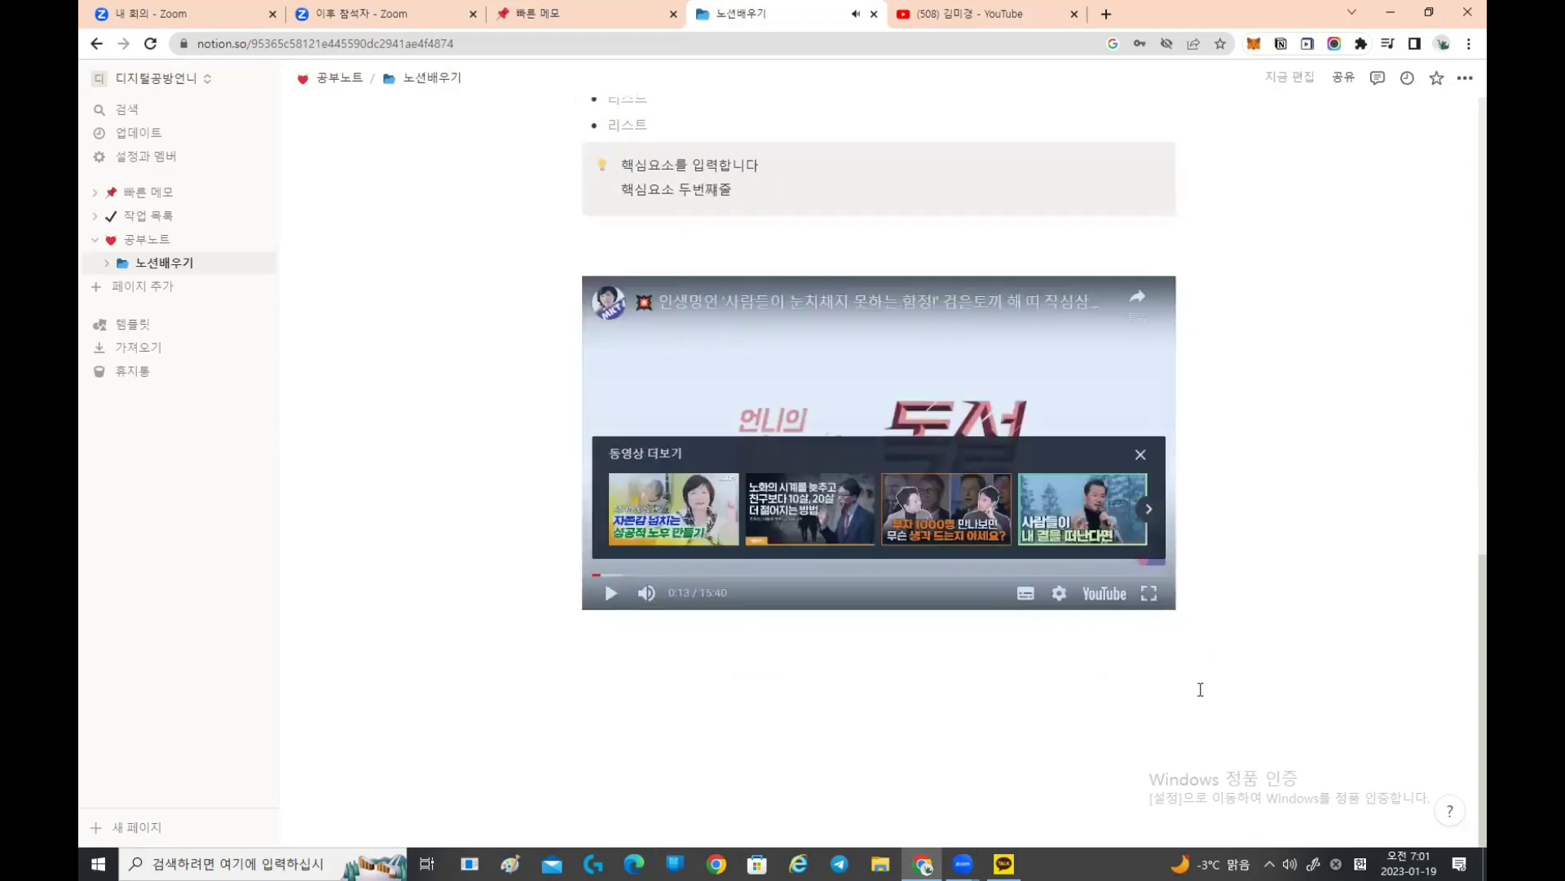
left_click(612, 685)
key("Return")
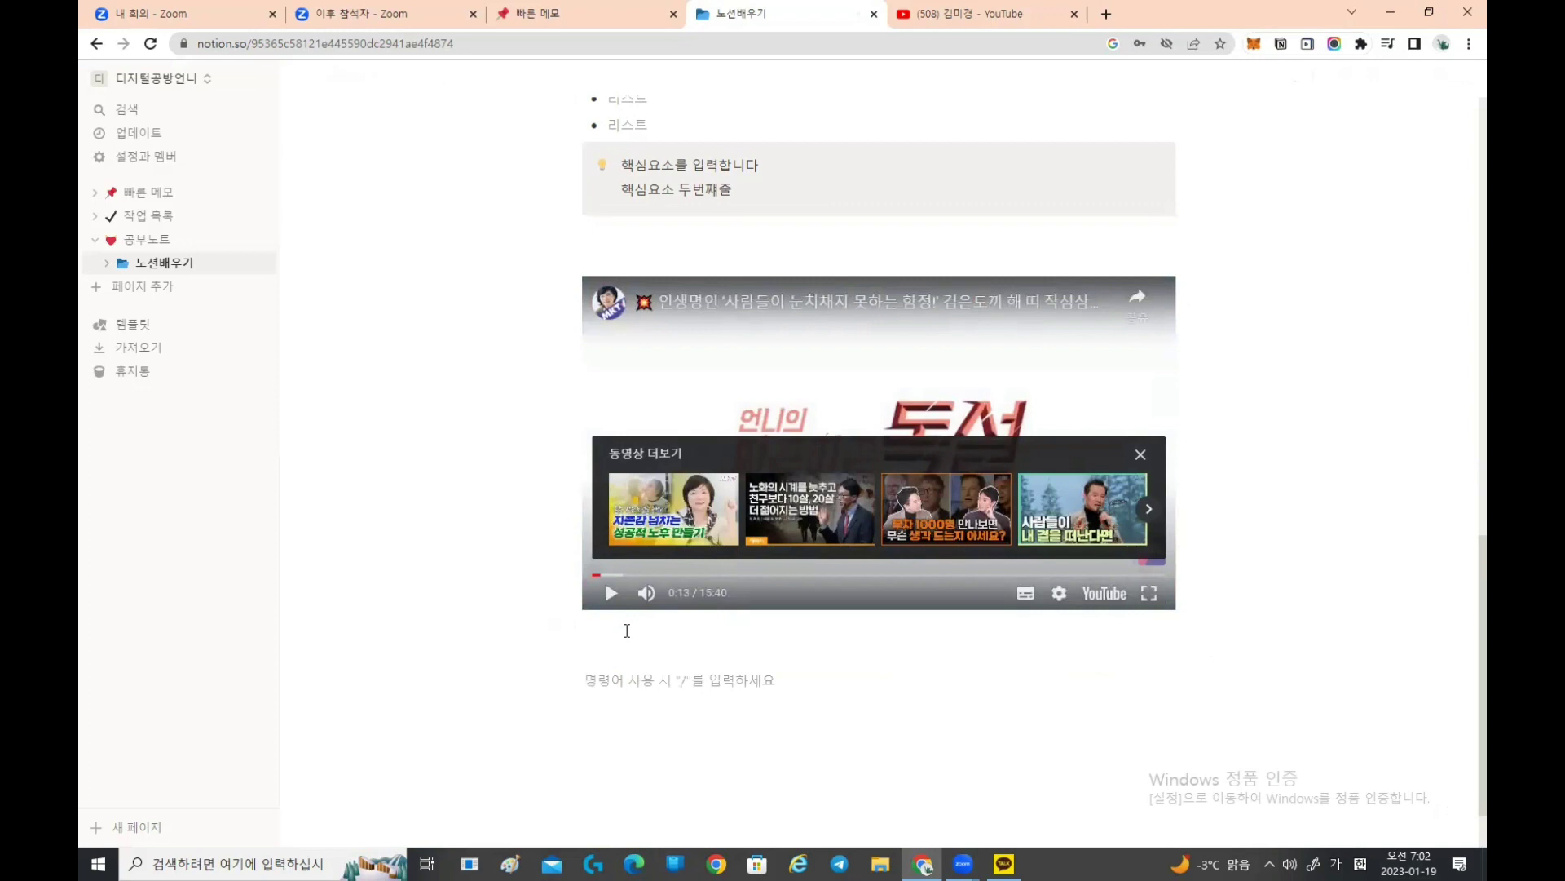
type("https://www.youtube.com/watch?v=mUdhHYT4p04")
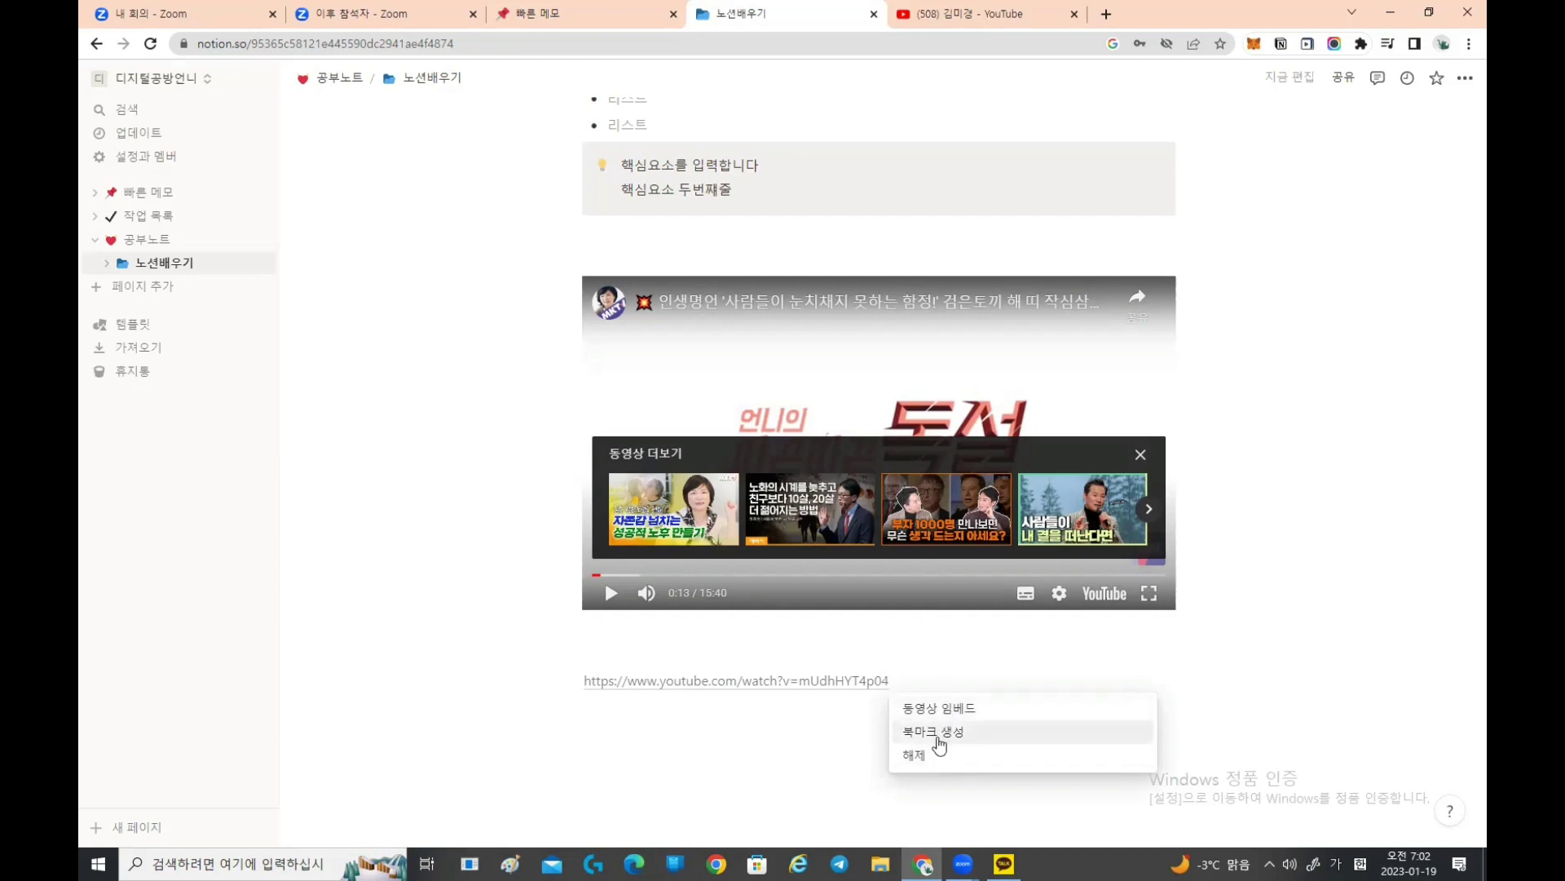
left_click(938, 734)
scroll(943, 738, "down", 2)
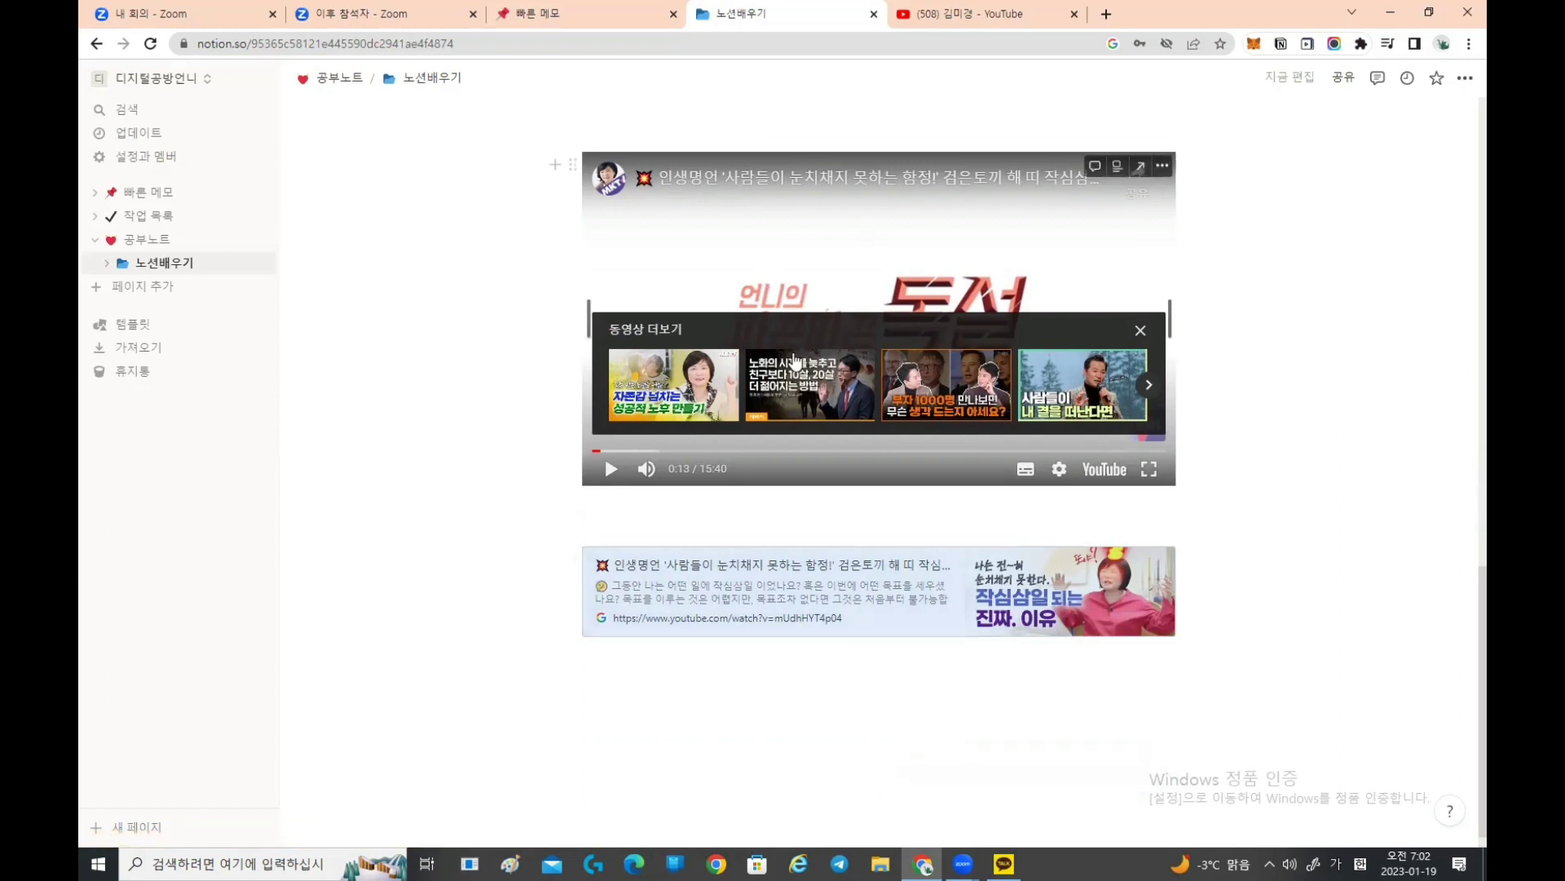
Step: Paste the YouTube link below the bookmark as a plain URL (해제), and test the bookmark by opening it and closing its tab
left_click(625, 674)
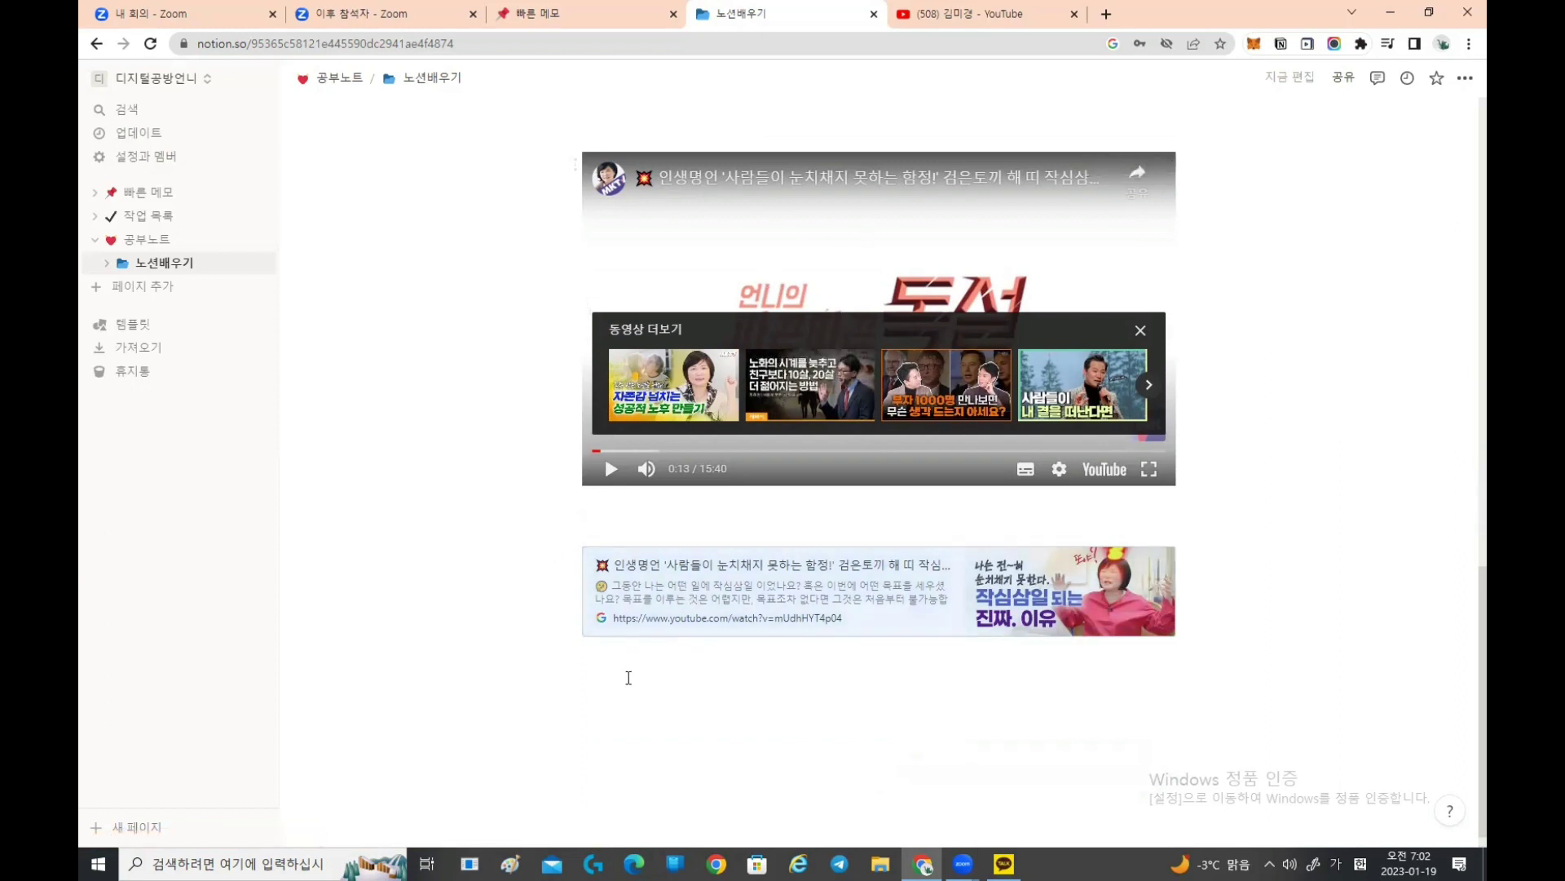
type("https://www.youtube.com/watch?v=mUdhHYT4p04")
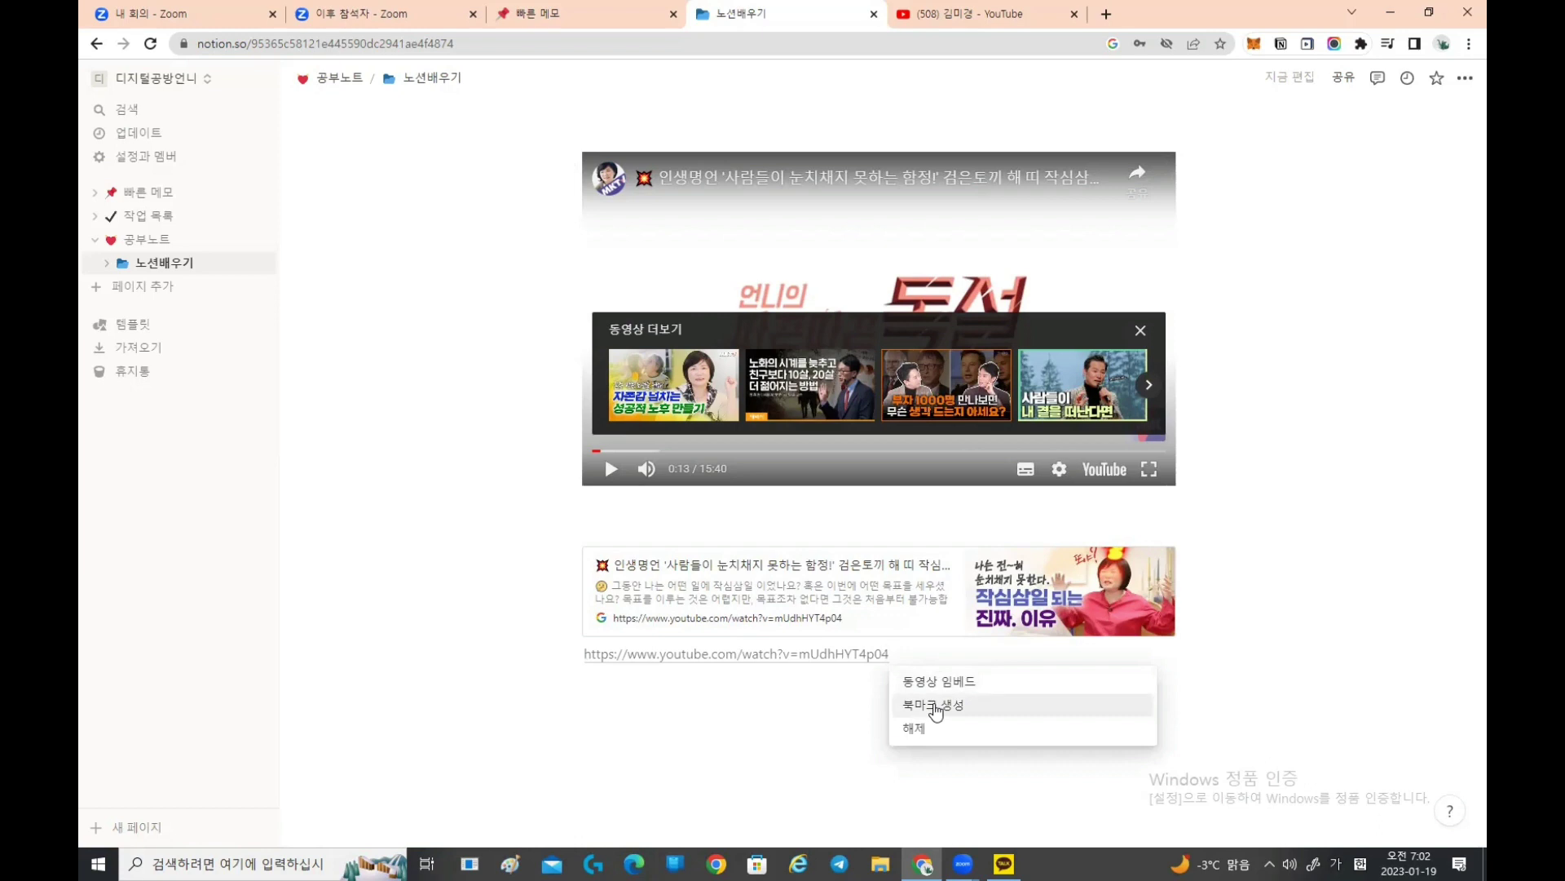
left_click(935, 712)
left_click(897, 601)
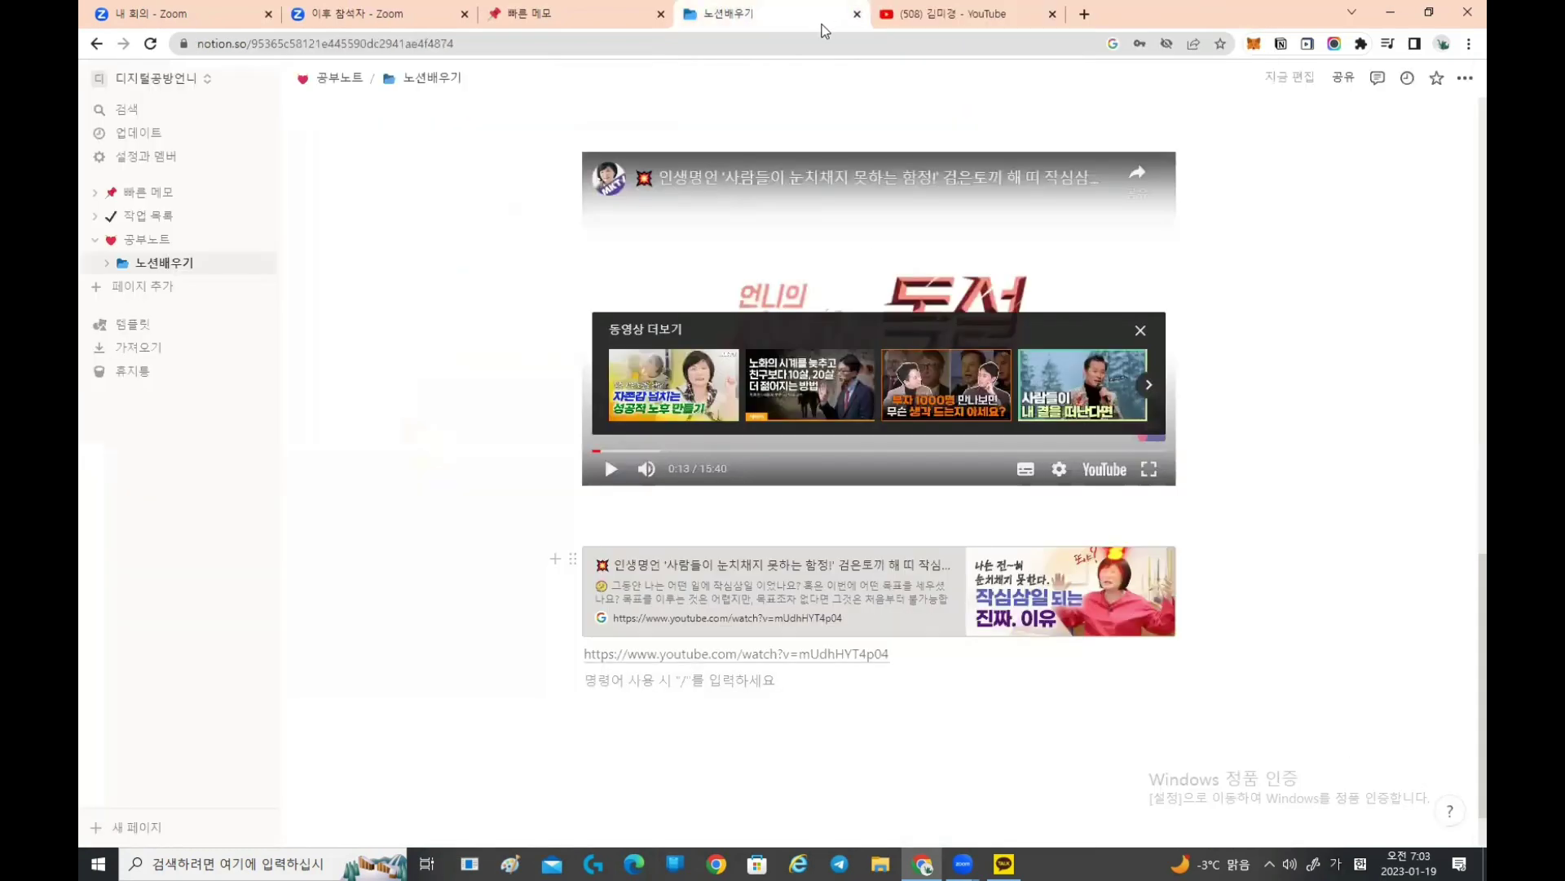
left_click(1053, 15)
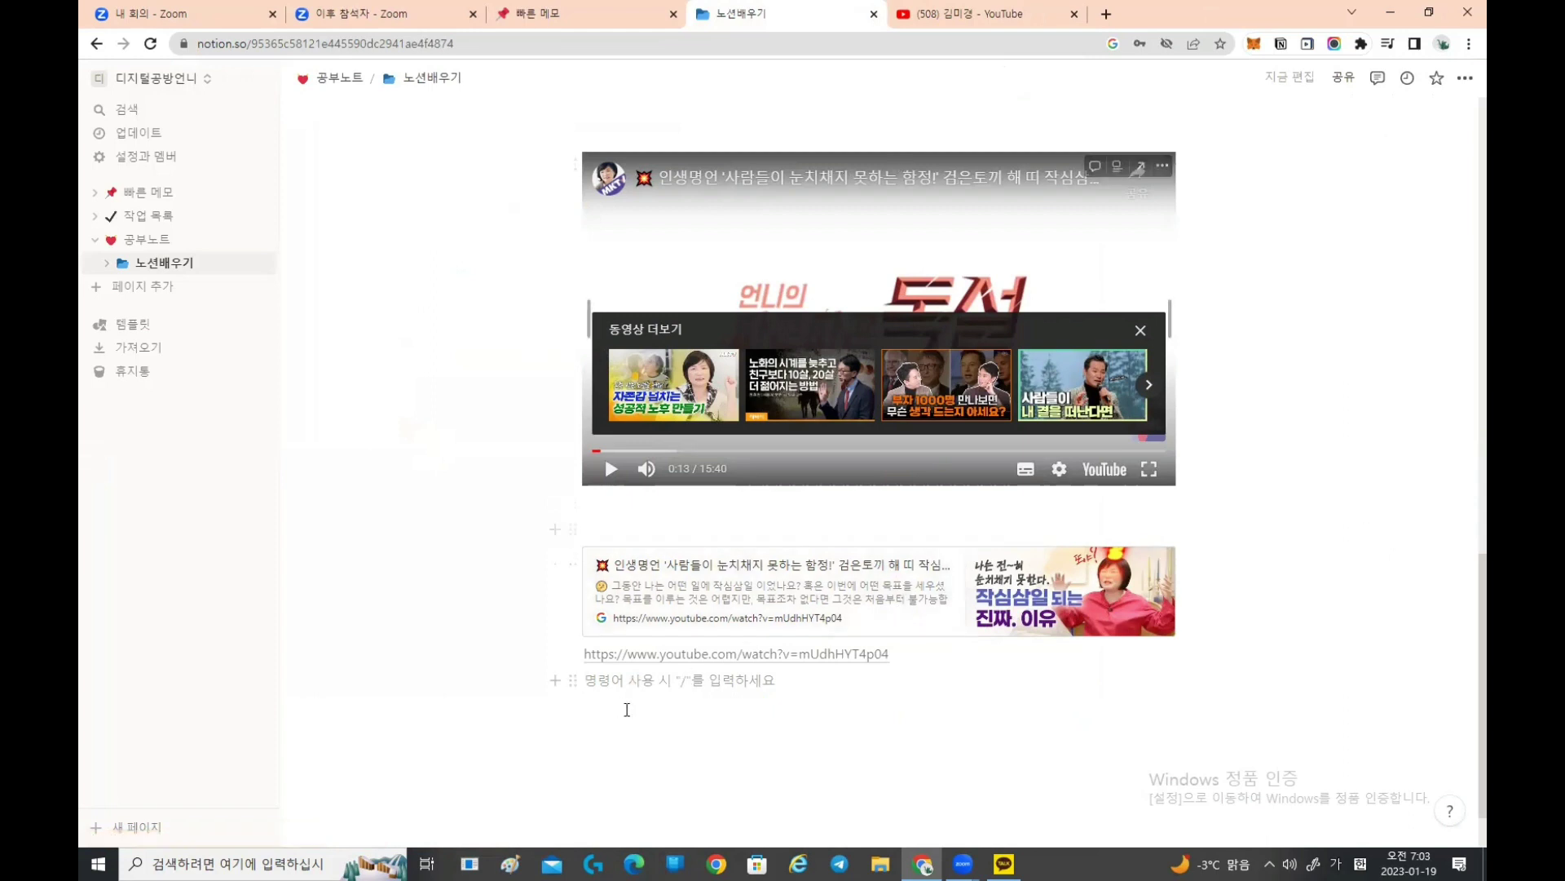
Step: Add two empty lines below the plain YouTube link on the 노션배우기 page
key("Return")
key("Return")
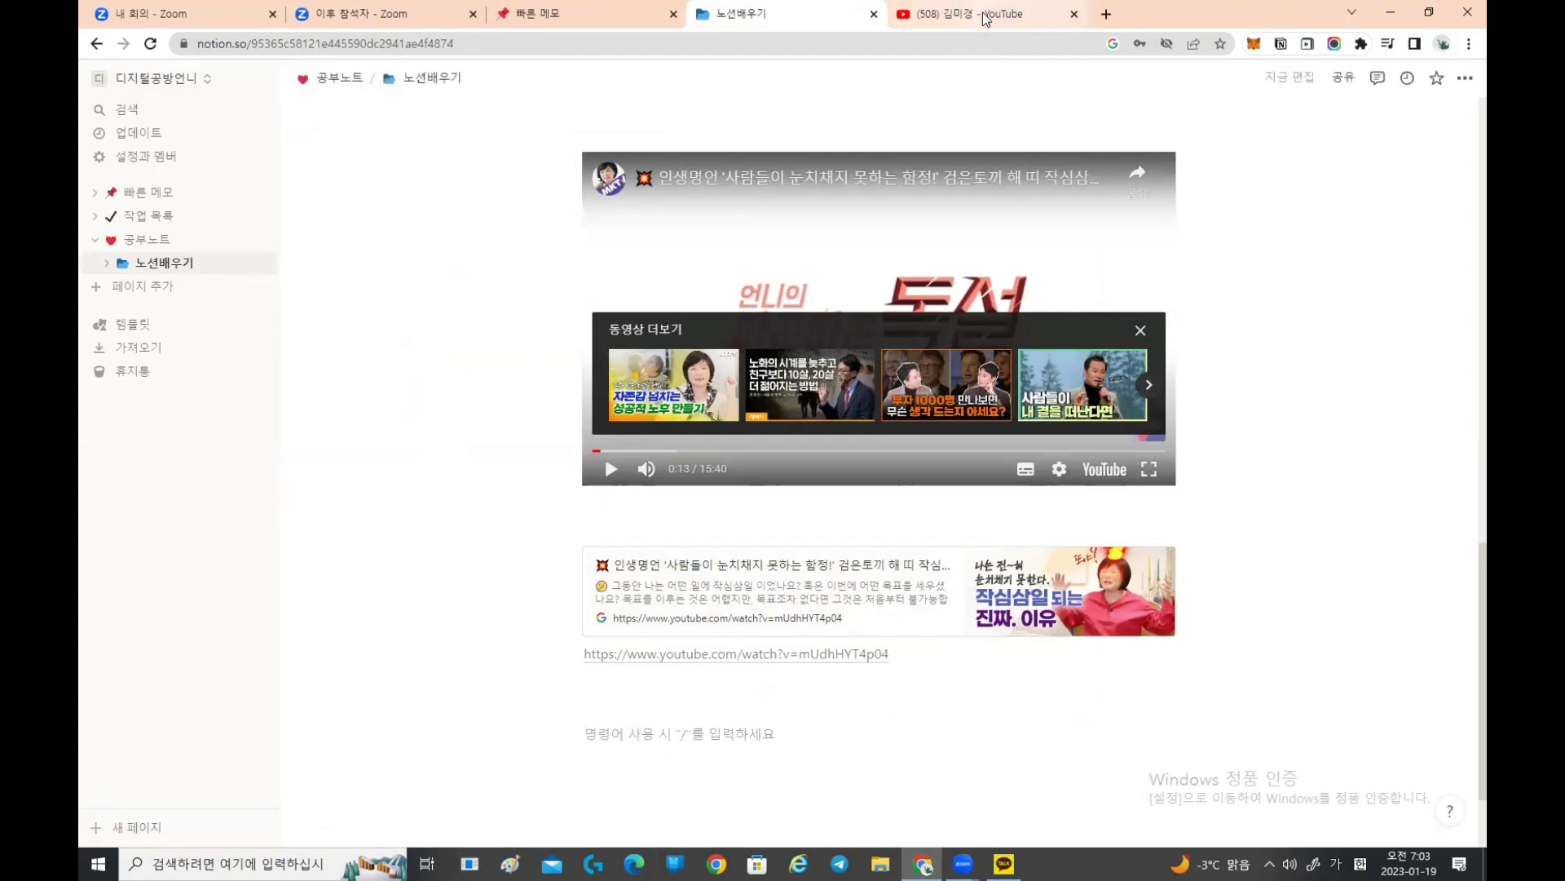
mouse_move(986, 17)
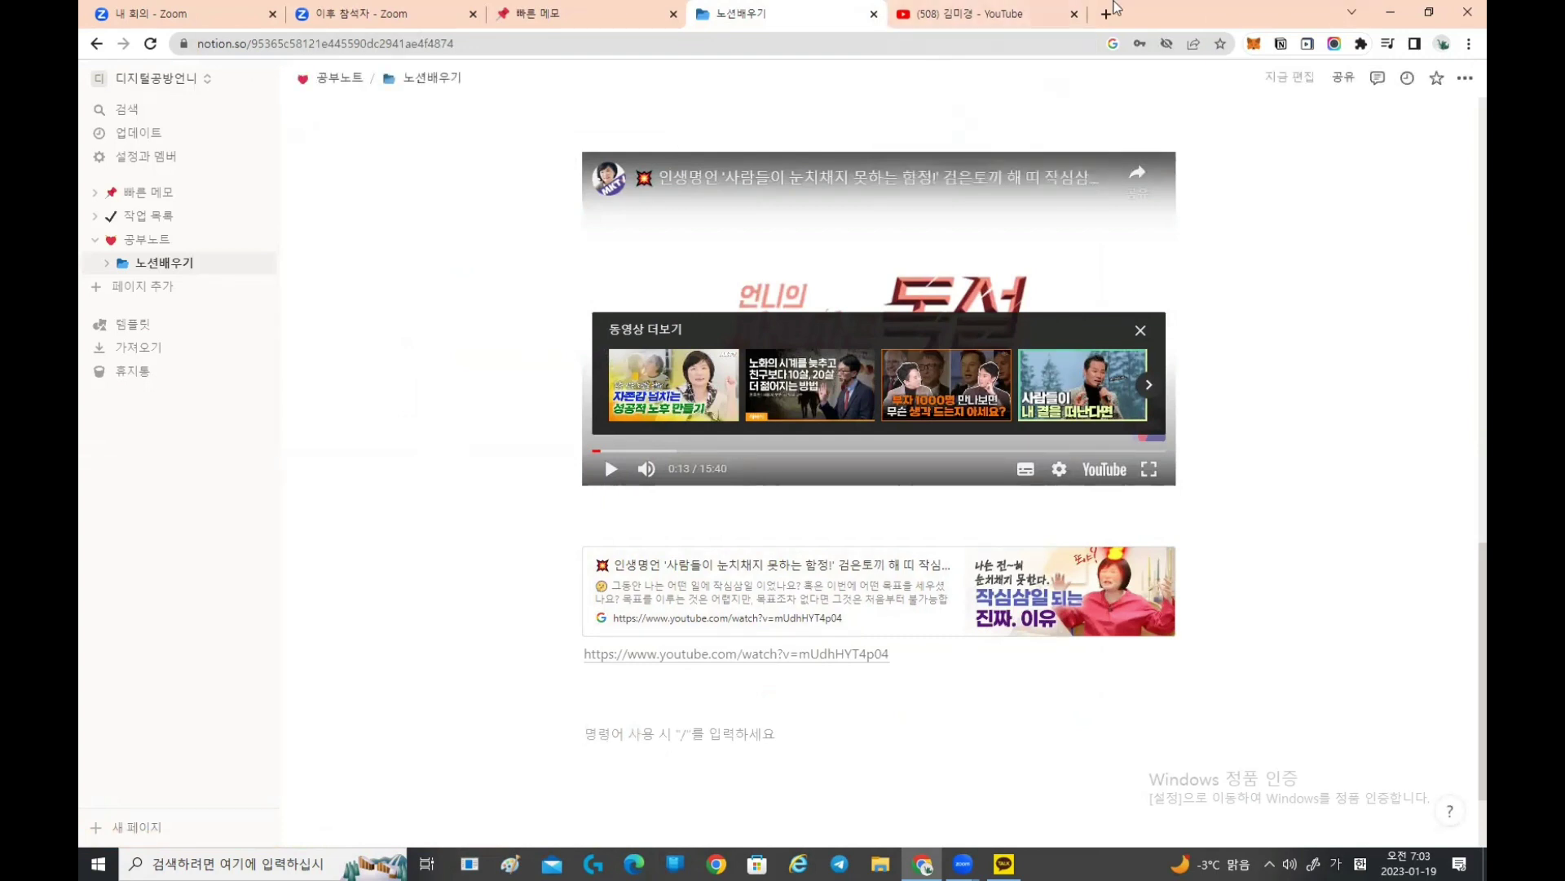
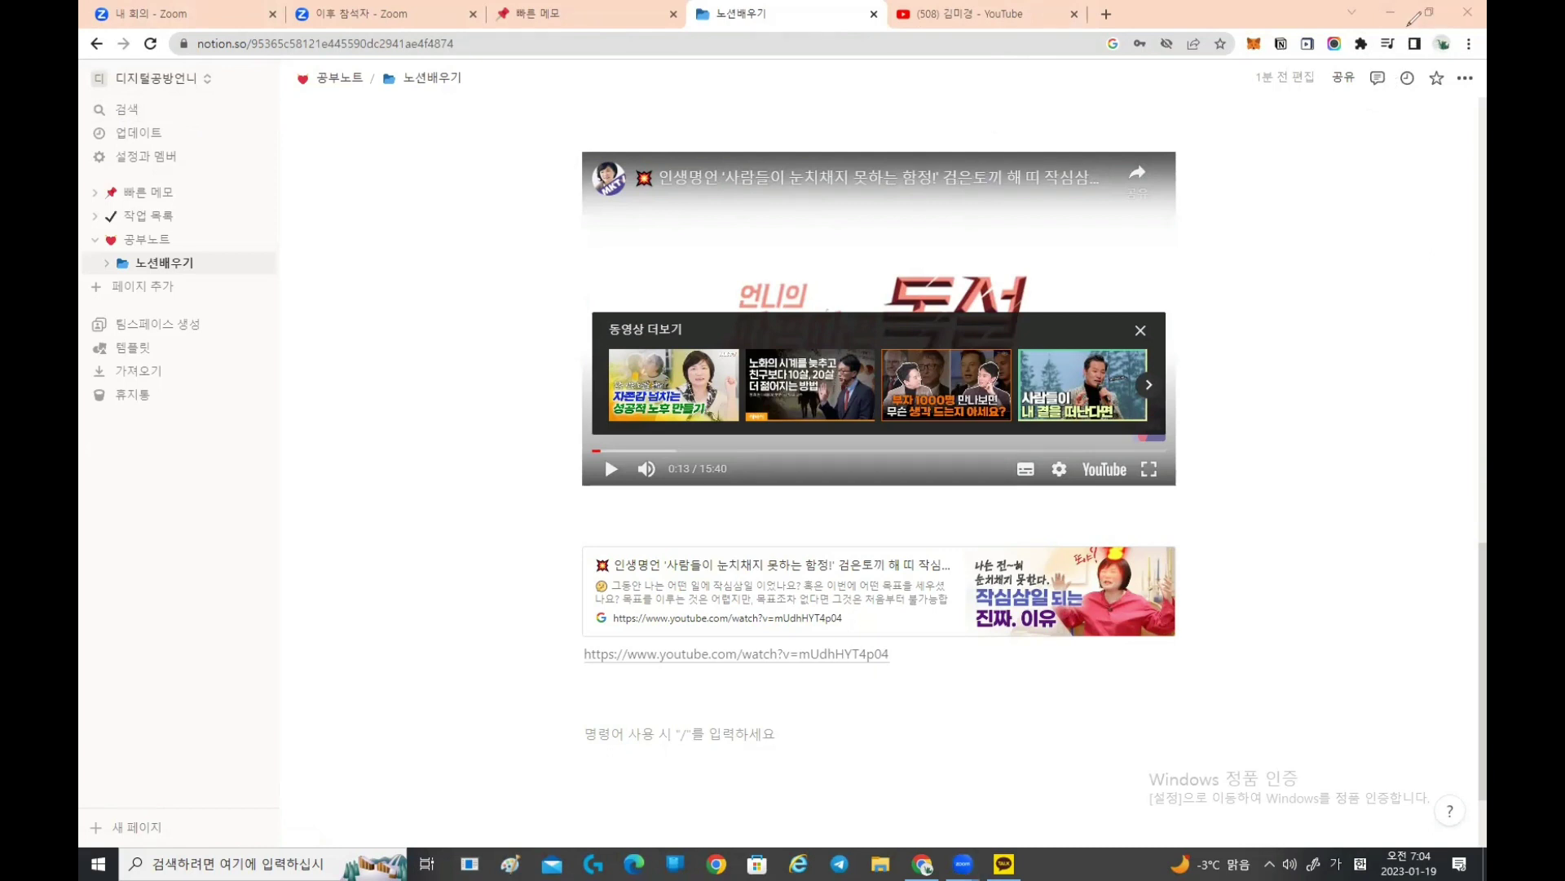
mouse_move(1404, 11)
left_mouse_down()
mouse_move(1456, 10)
mouse_move(1435, 49)
mouse_move(1388, 18)
mouse_move(1400, 6)
left_mouse_up()
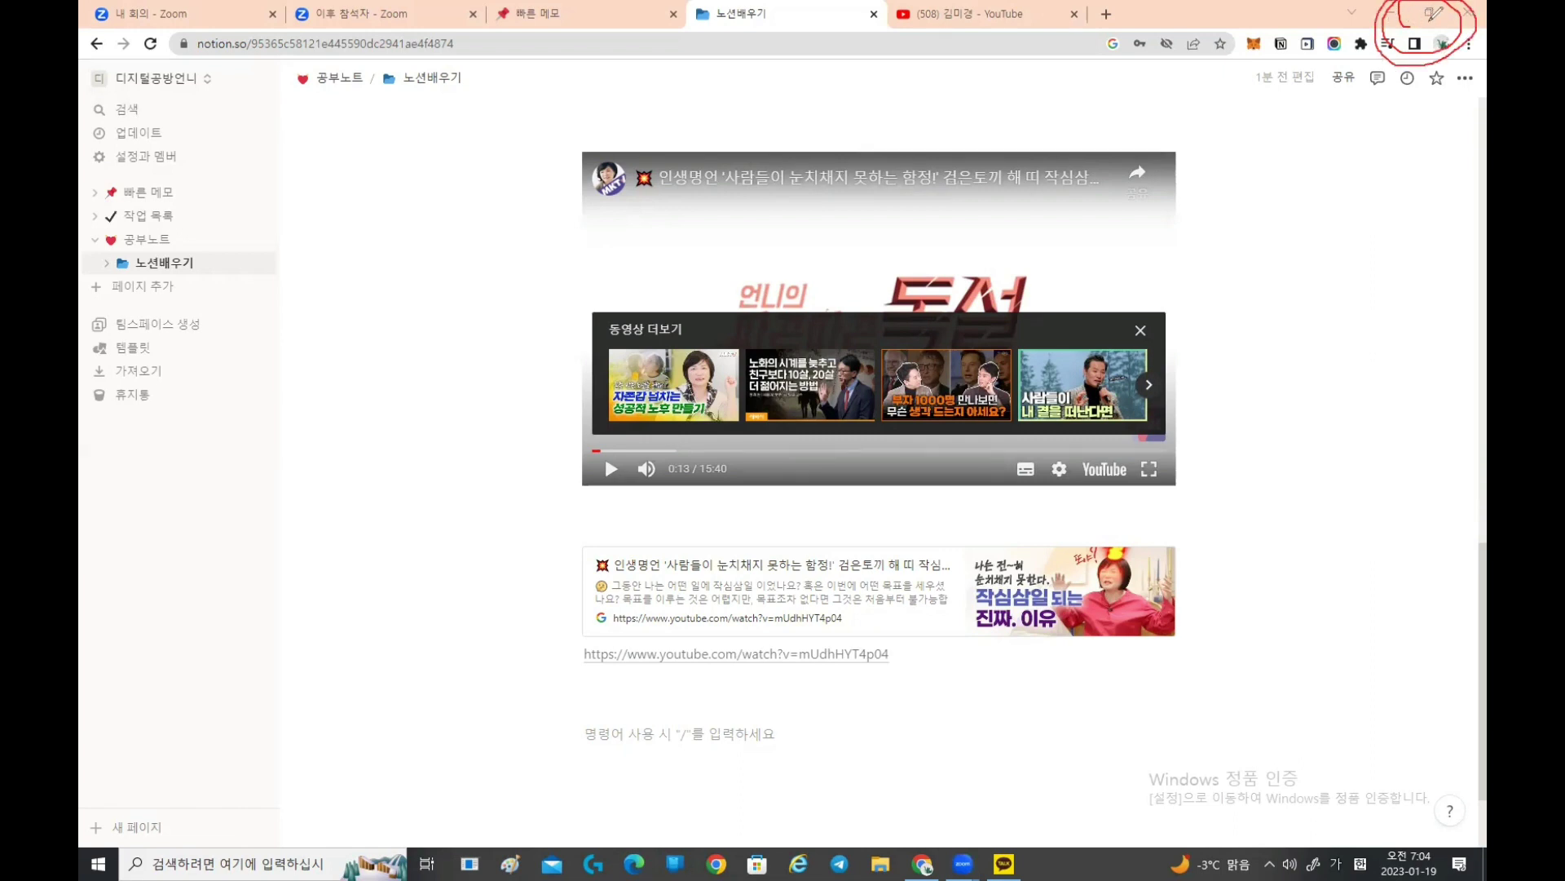
left_click_drag(1454, 61, 1478, 11)
left_click(1384, 32)
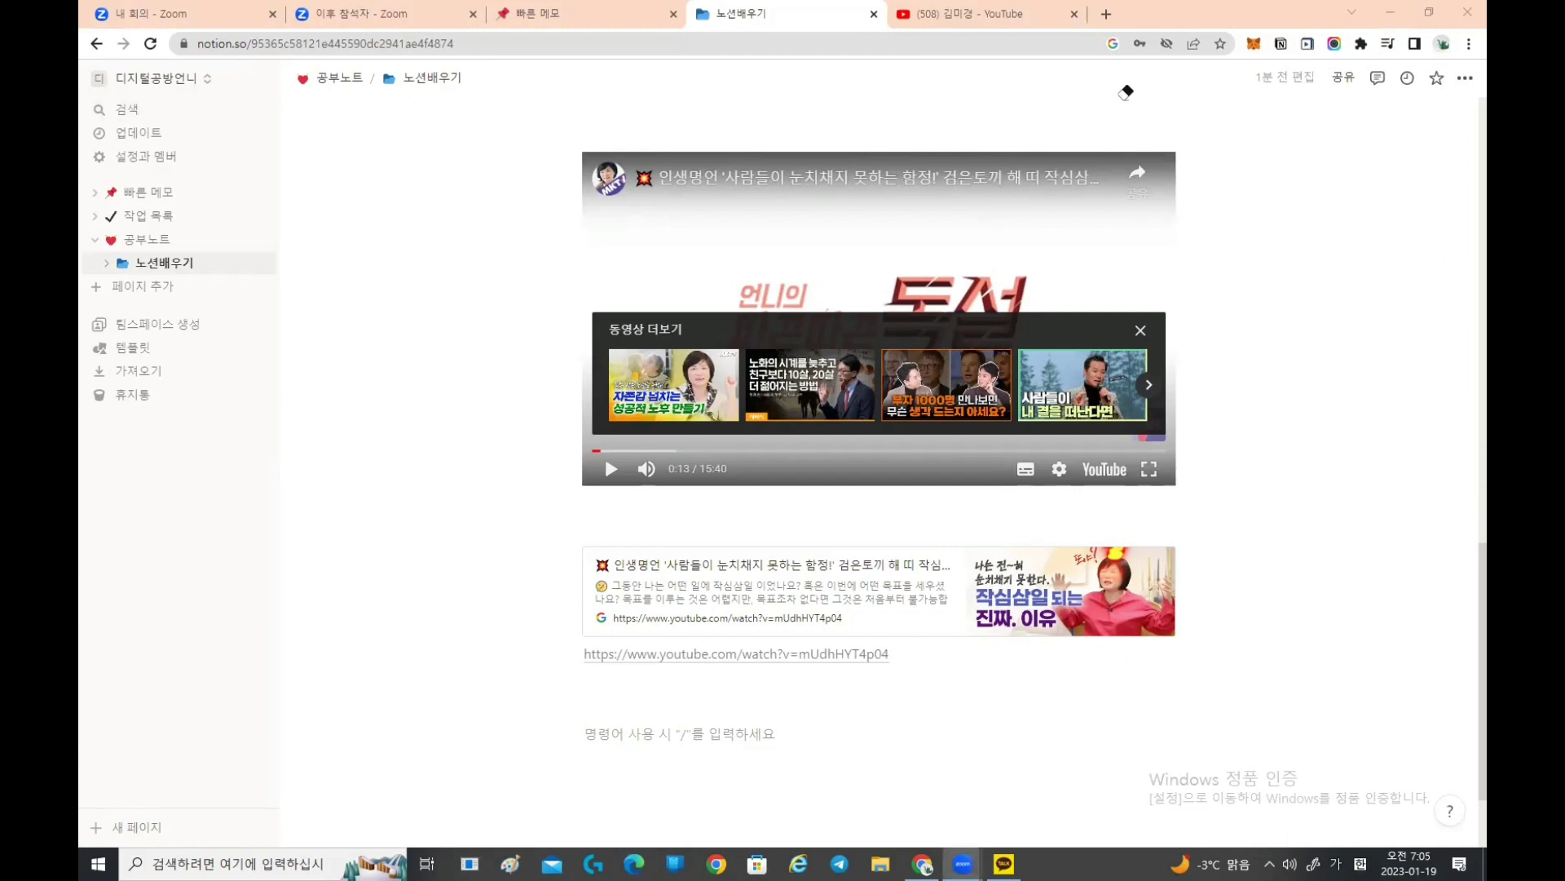
Step: Restore the browser to a smaller floating window with the YouTube results in front, and minimize the messenger window beside it
left_click(1432, 13)
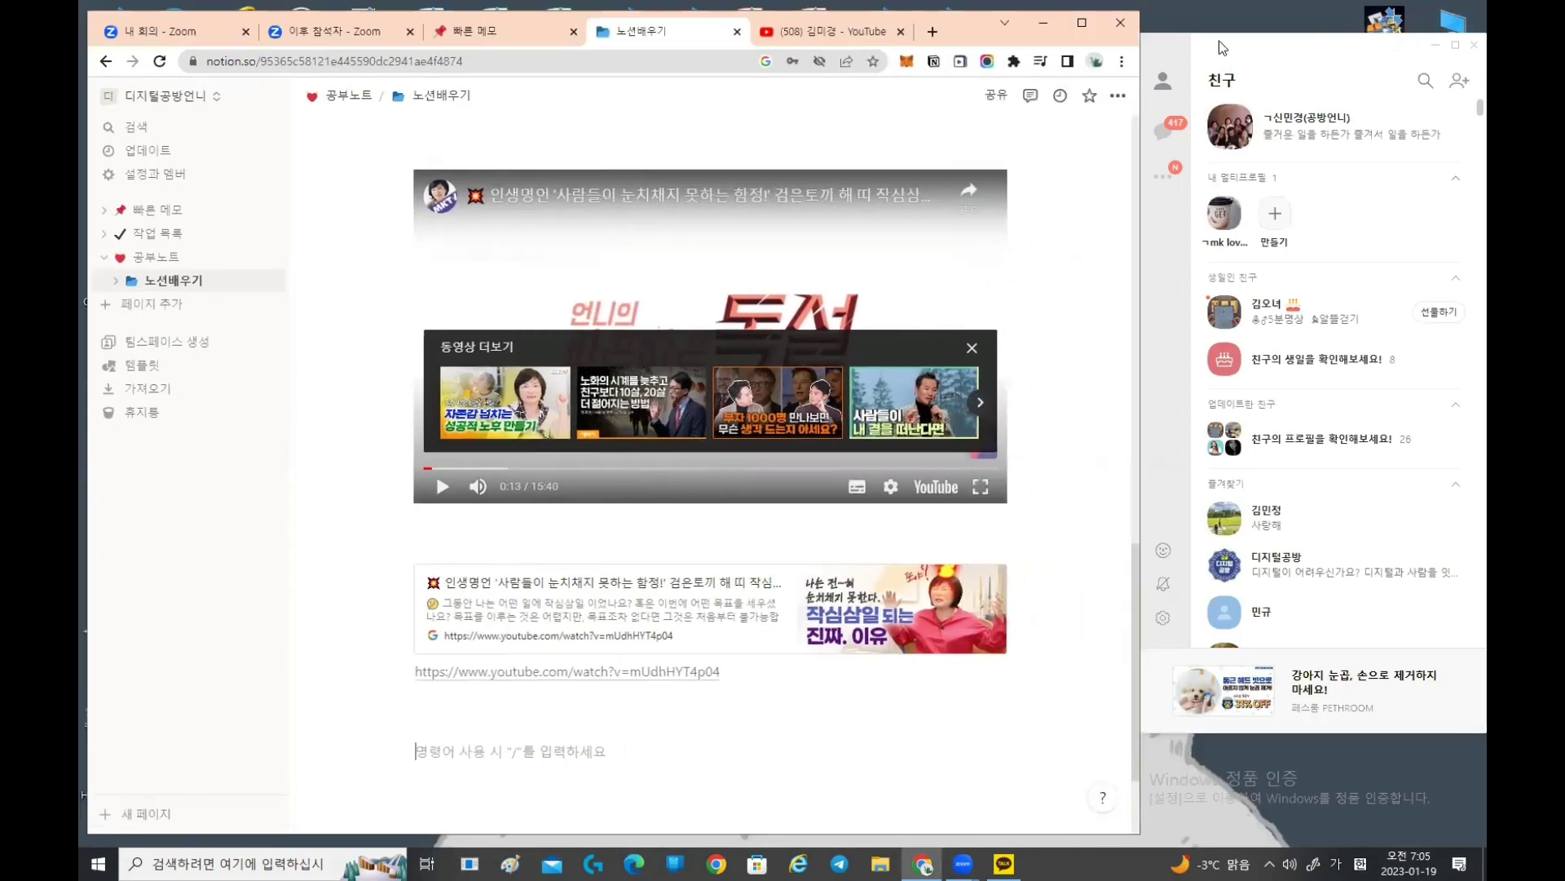
left_click(1432, 53)
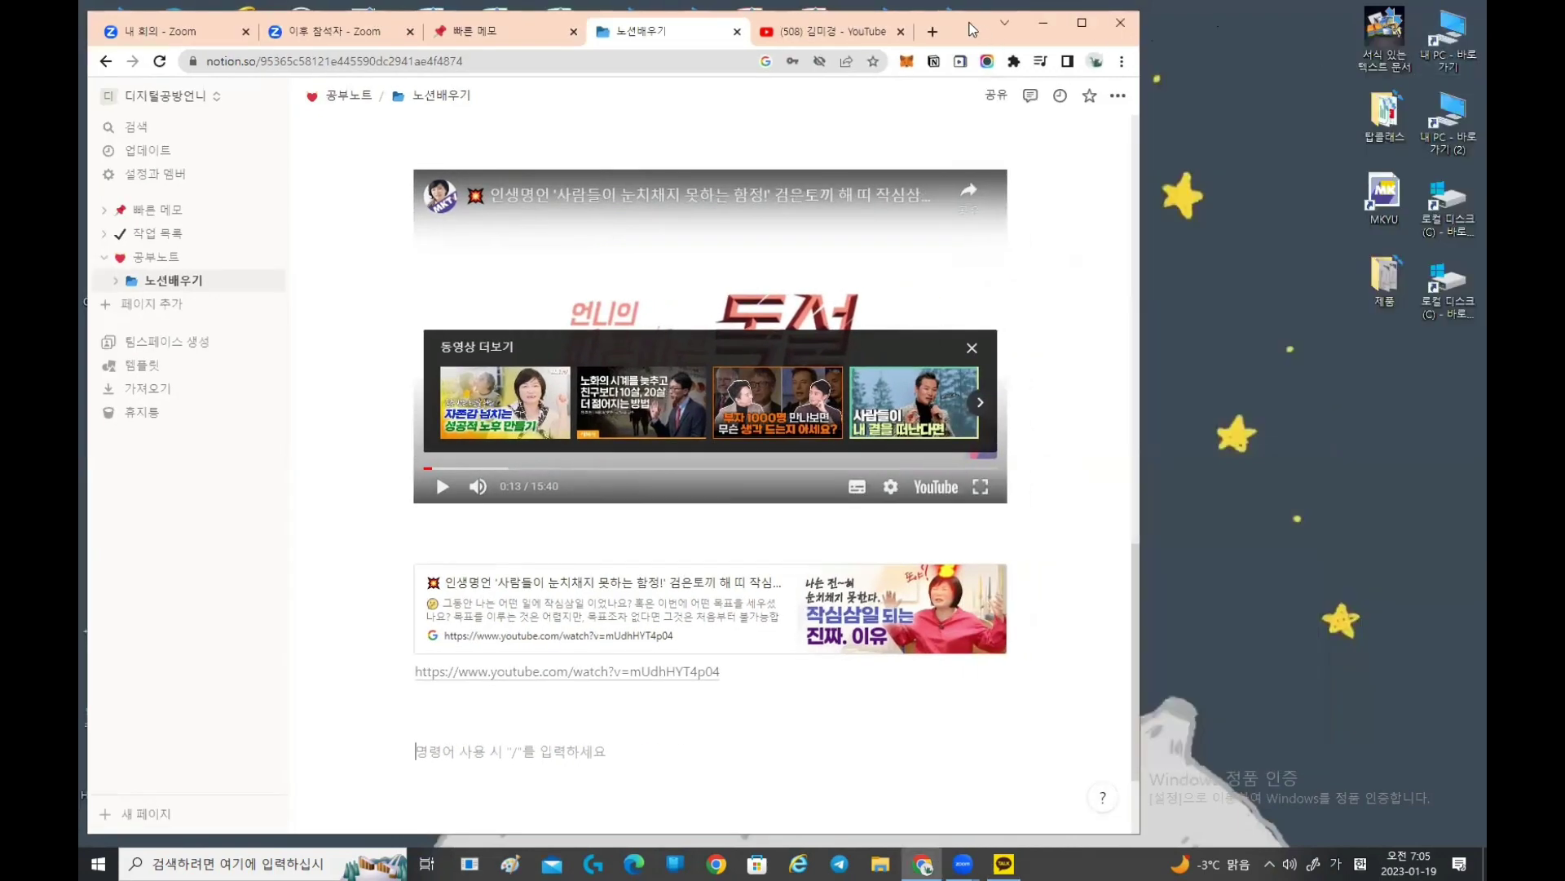
left_click_drag(973, 30, 1058, 67)
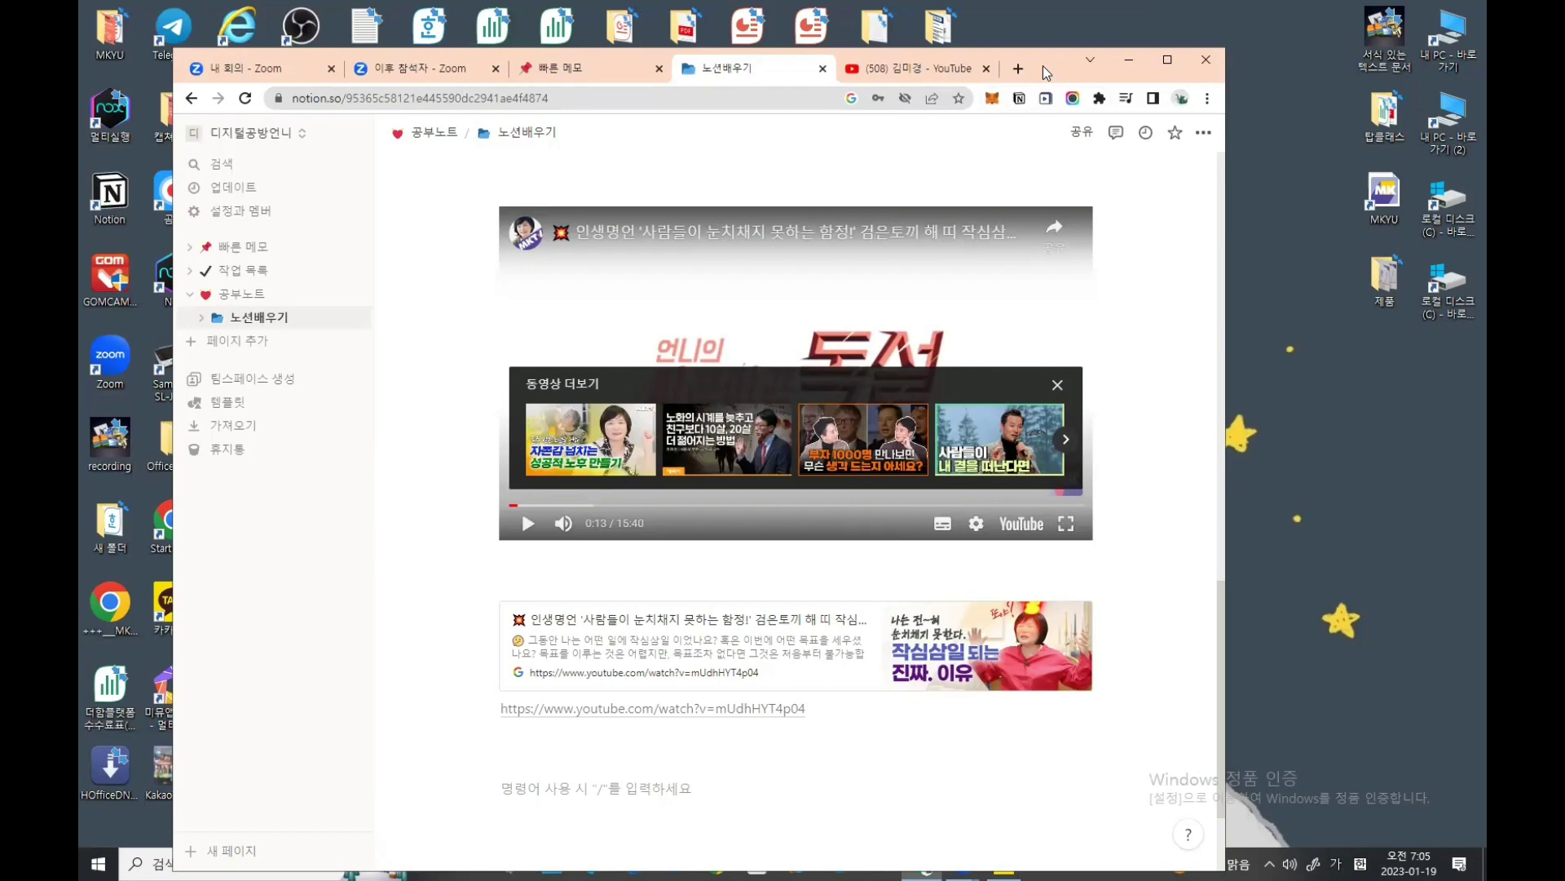
left_click_drag(1044, 65, 971, 42)
left_click(864, 50)
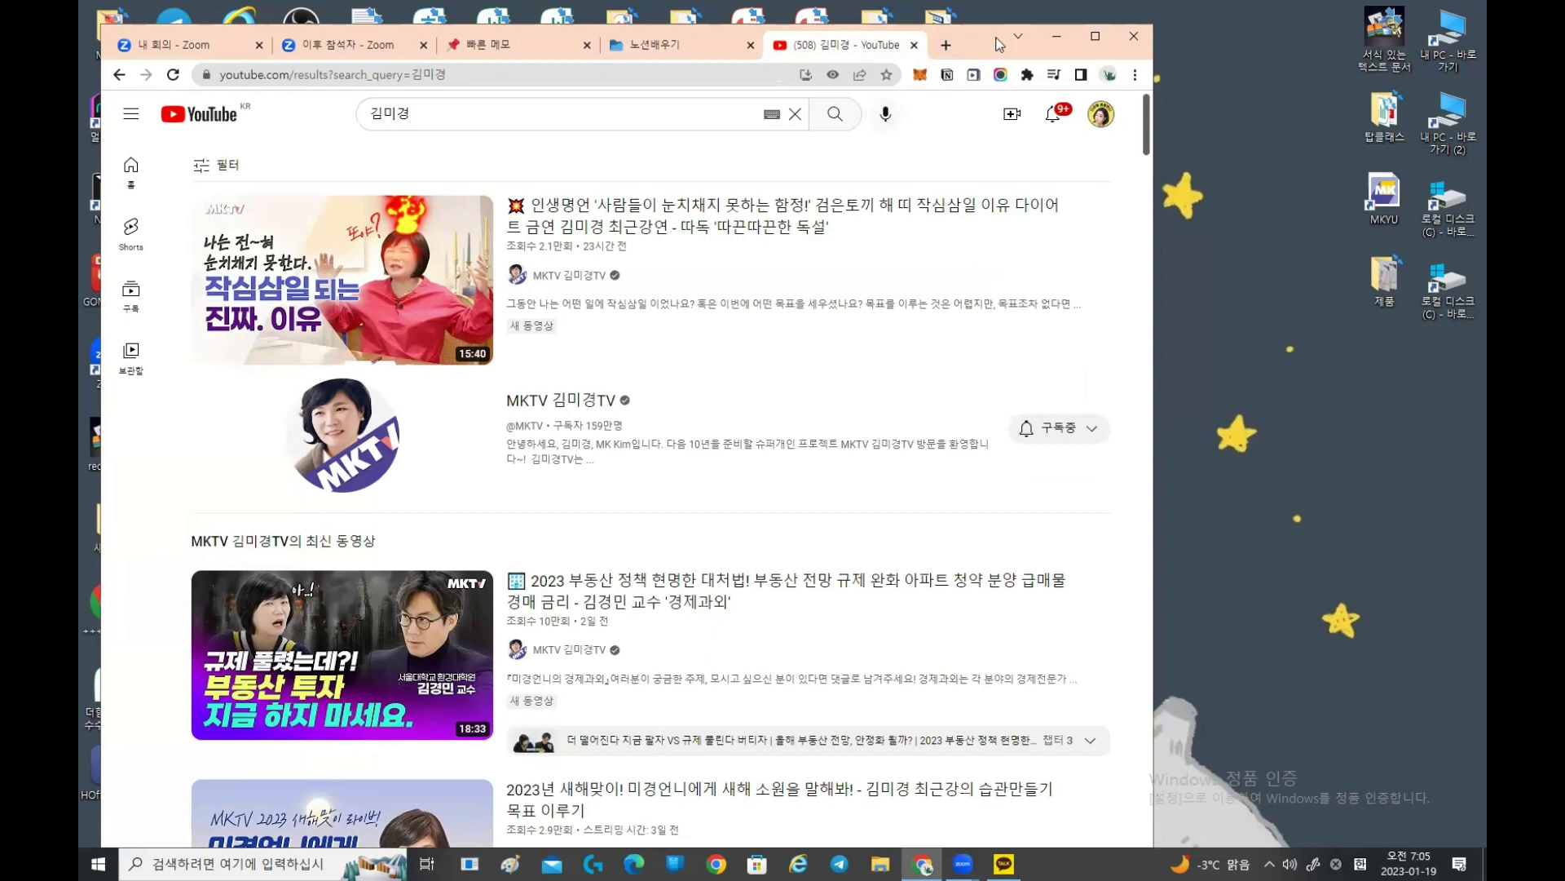
left_click_drag(999, 43, 1288, 39)
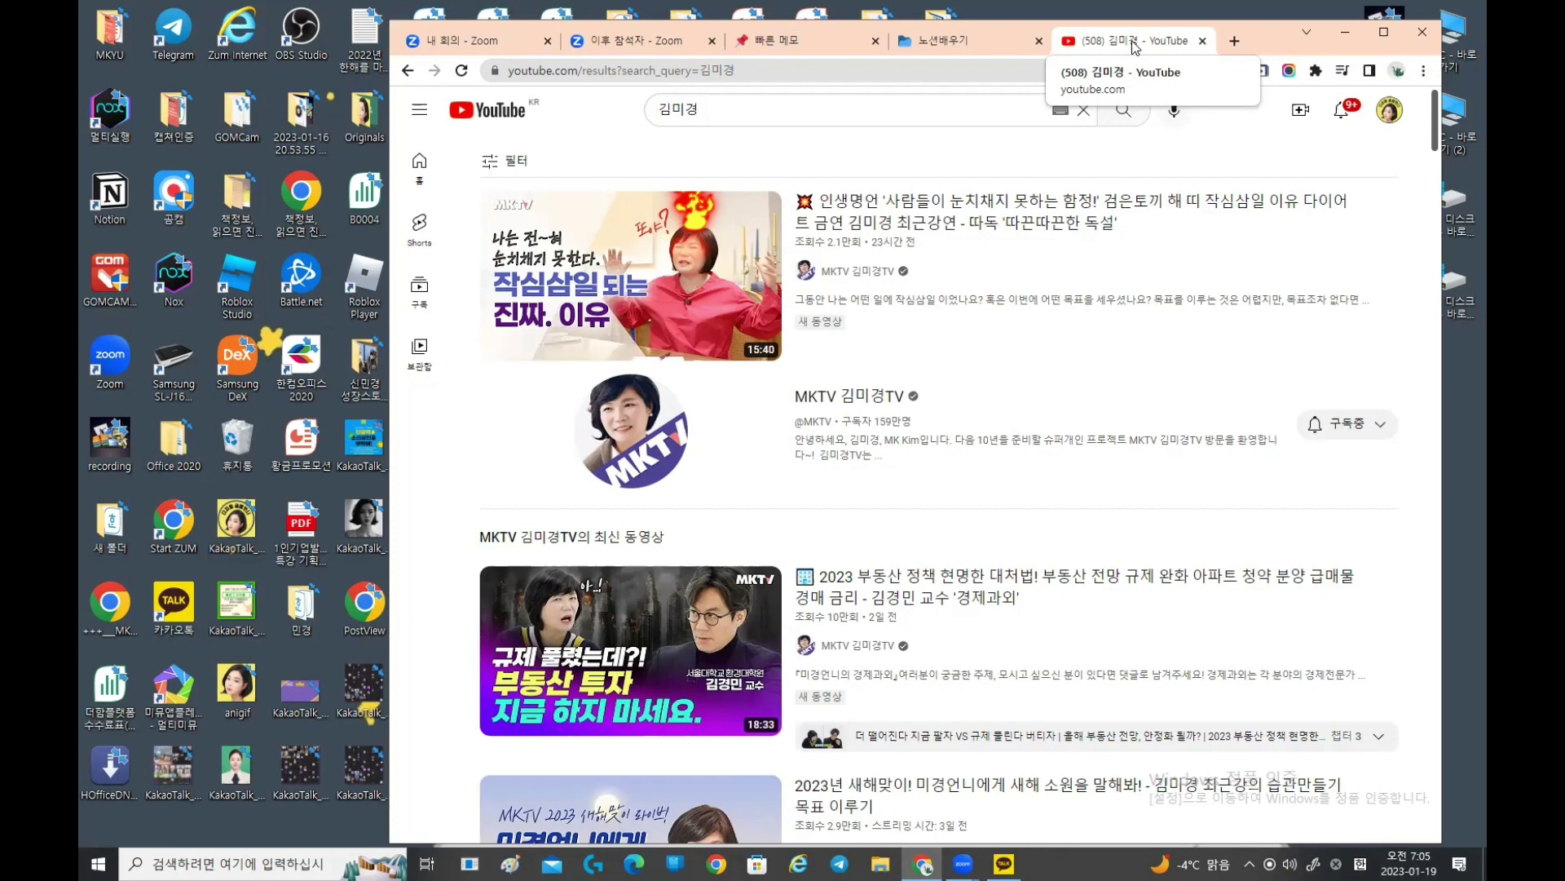
Step: Pull the YouTube tab out into a separate window and merge it back into the browser window with the Notion page
left_click_drag(1133, 47, 1071, 77)
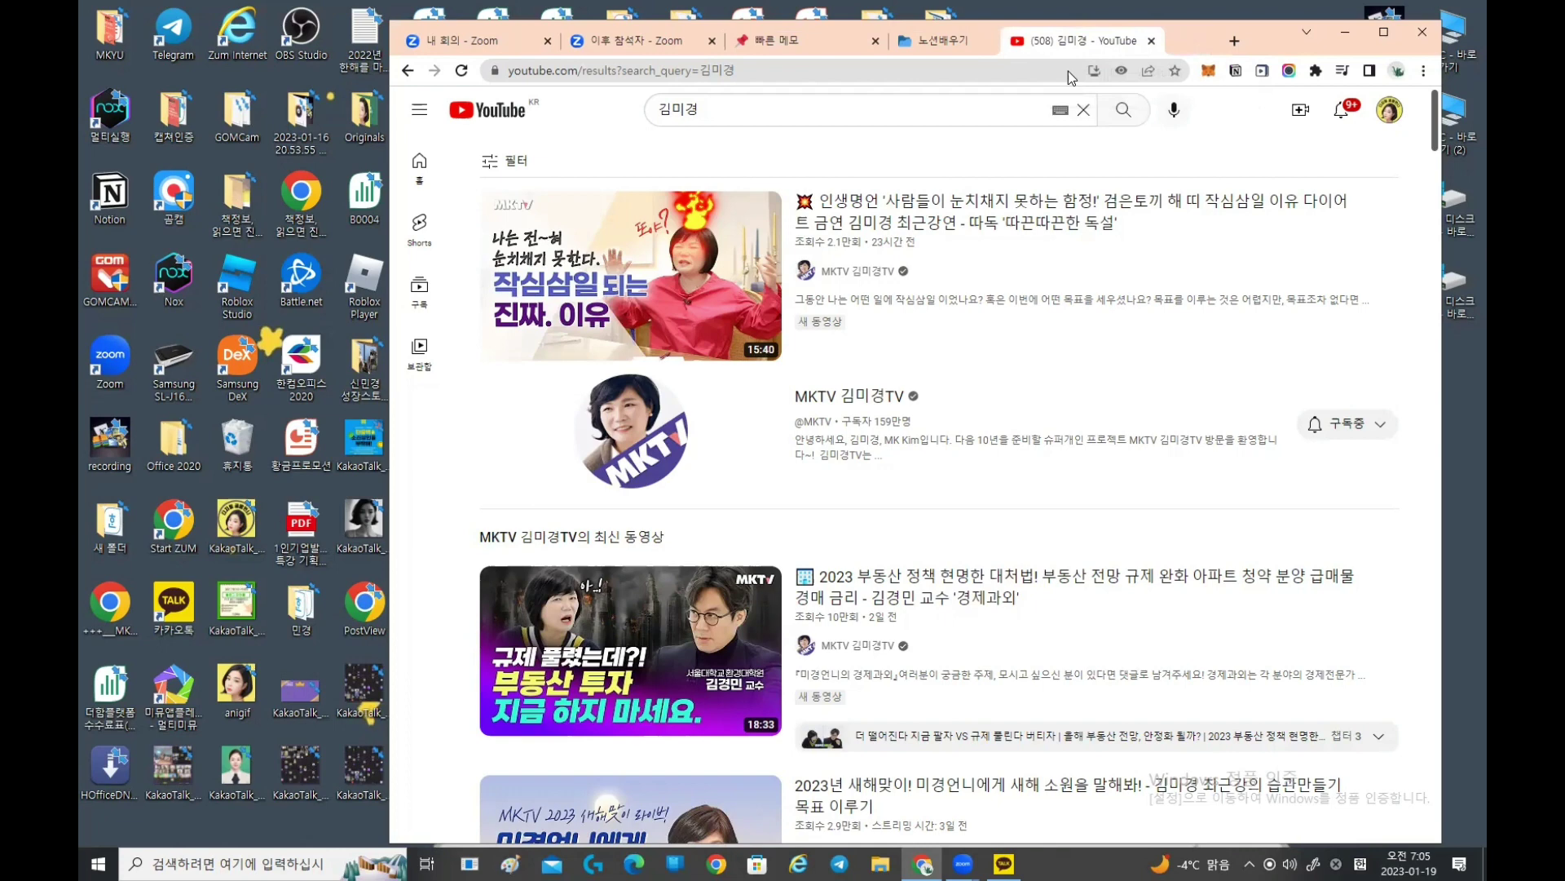
left_click_drag(1068, 71, 617, 78)
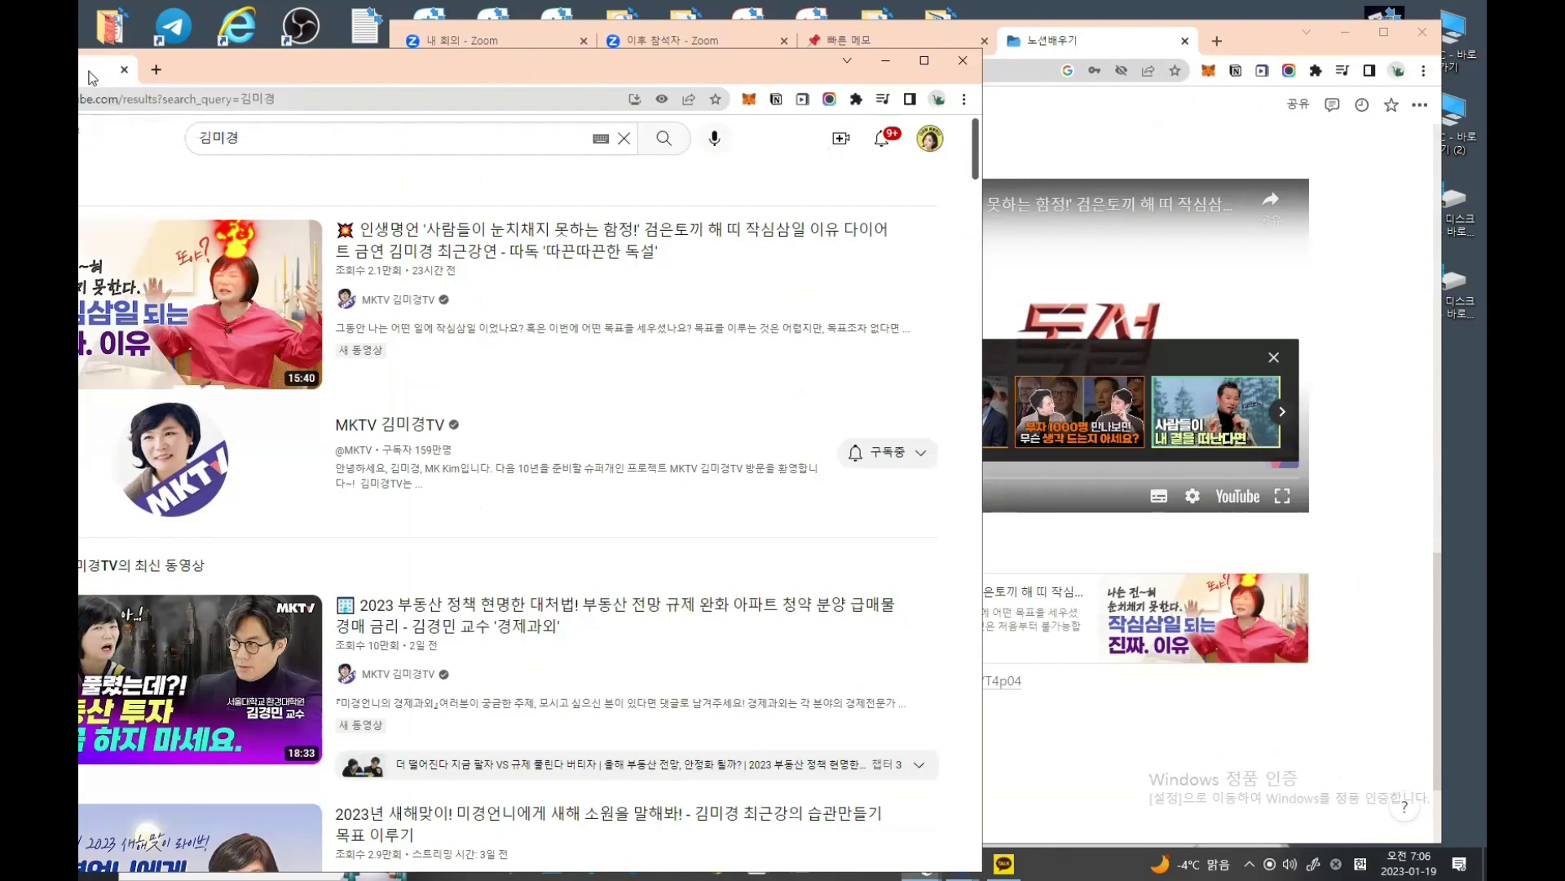
left_click_drag(88, 77, 1151, 57)
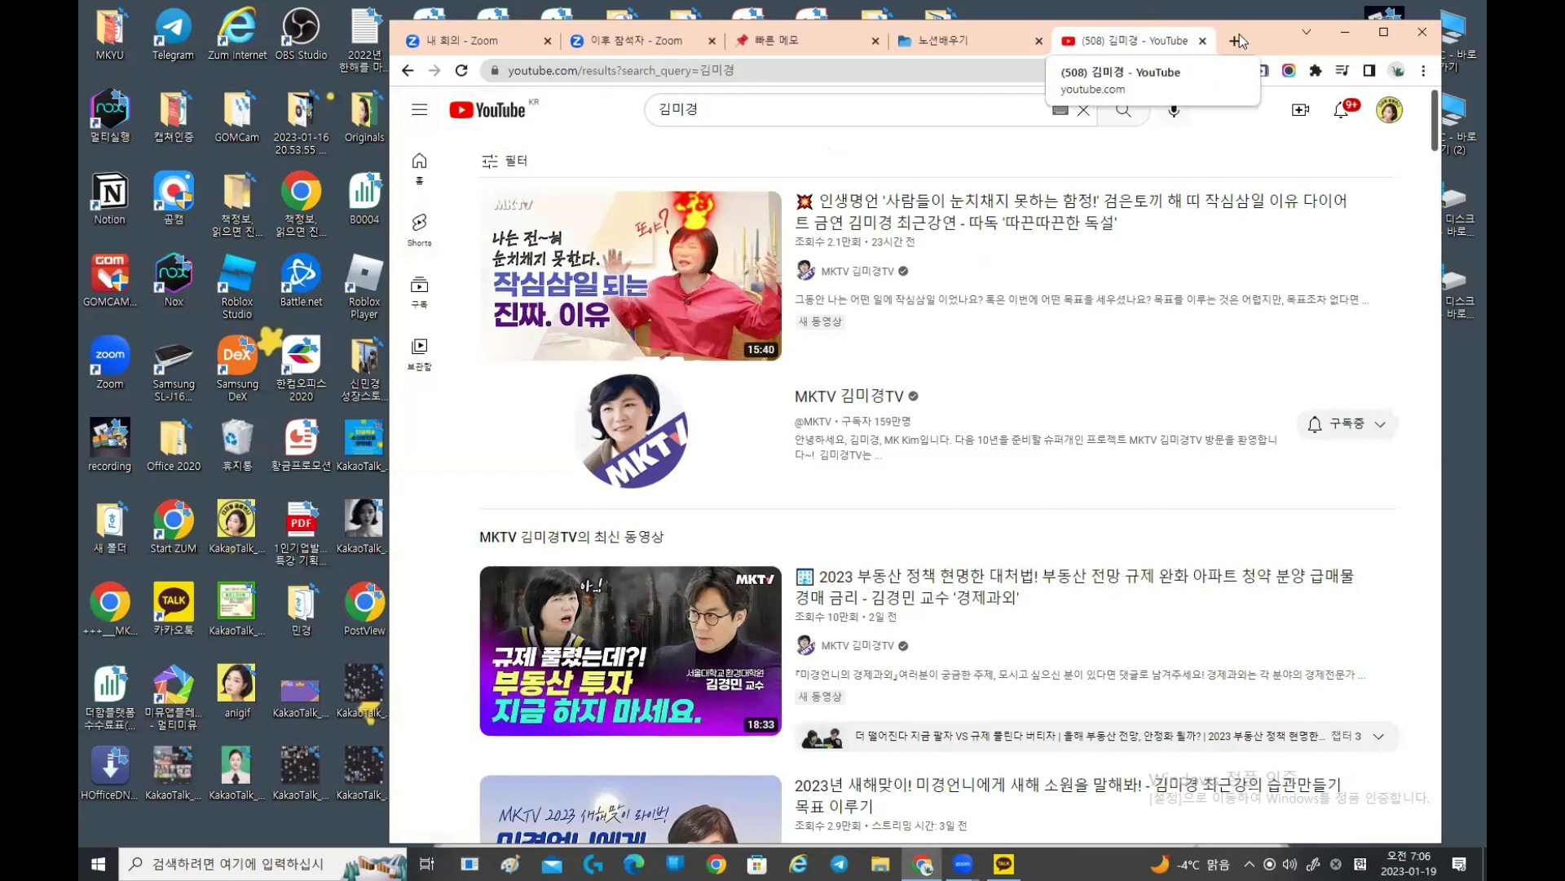
Step: Detach the YouTube tab into its own browser window and place it so that the Notion window is partly uncovered
left_click_drag(1248, 34, 1316, 31)
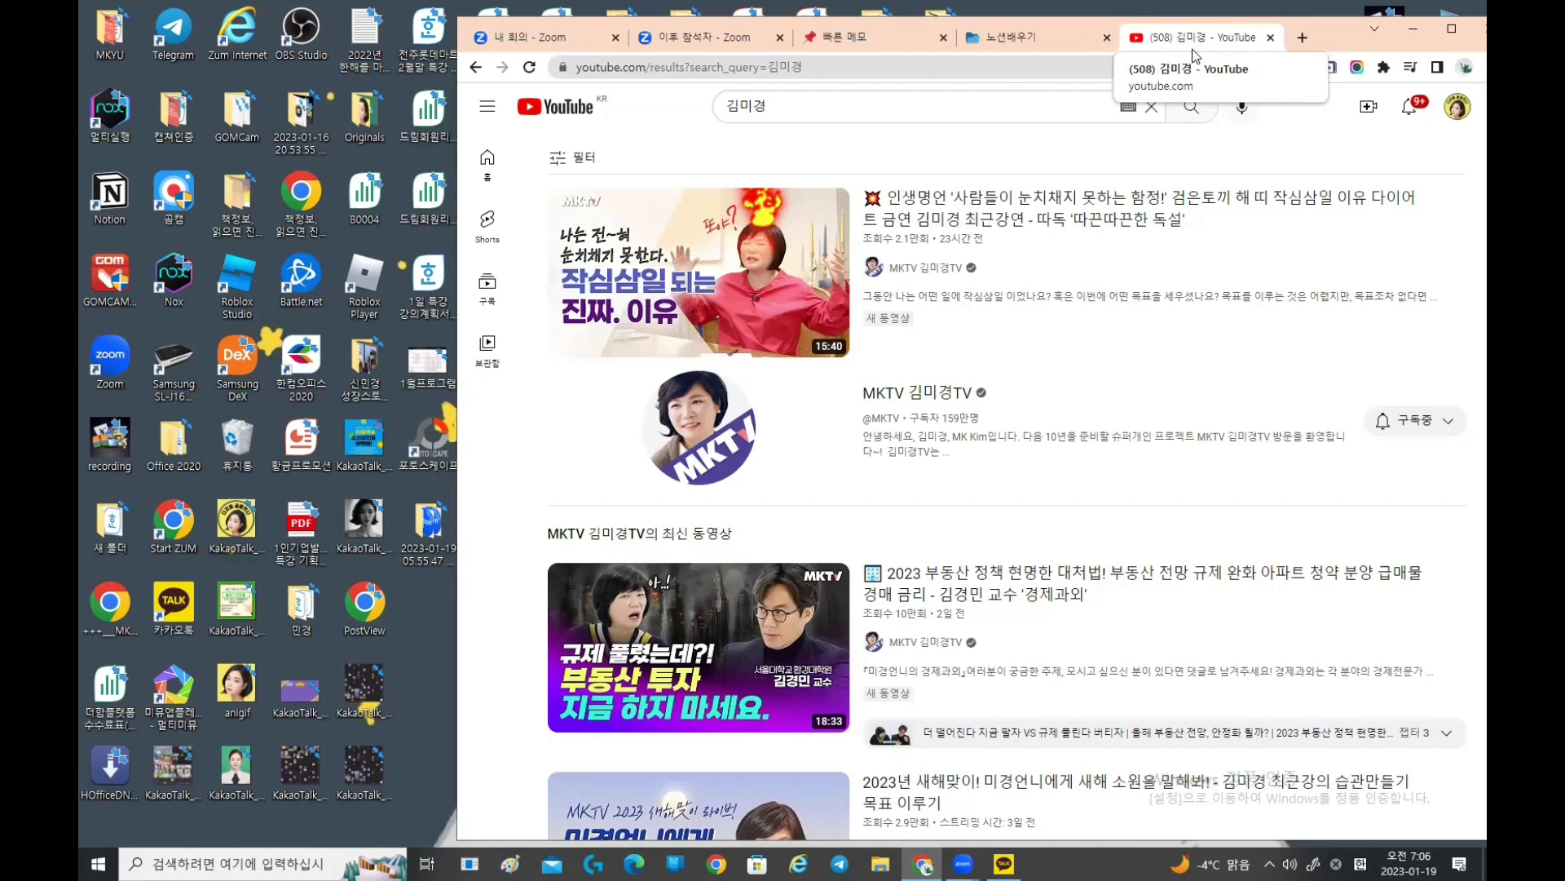
left_click_drag(1202, 47, 1171, 72)
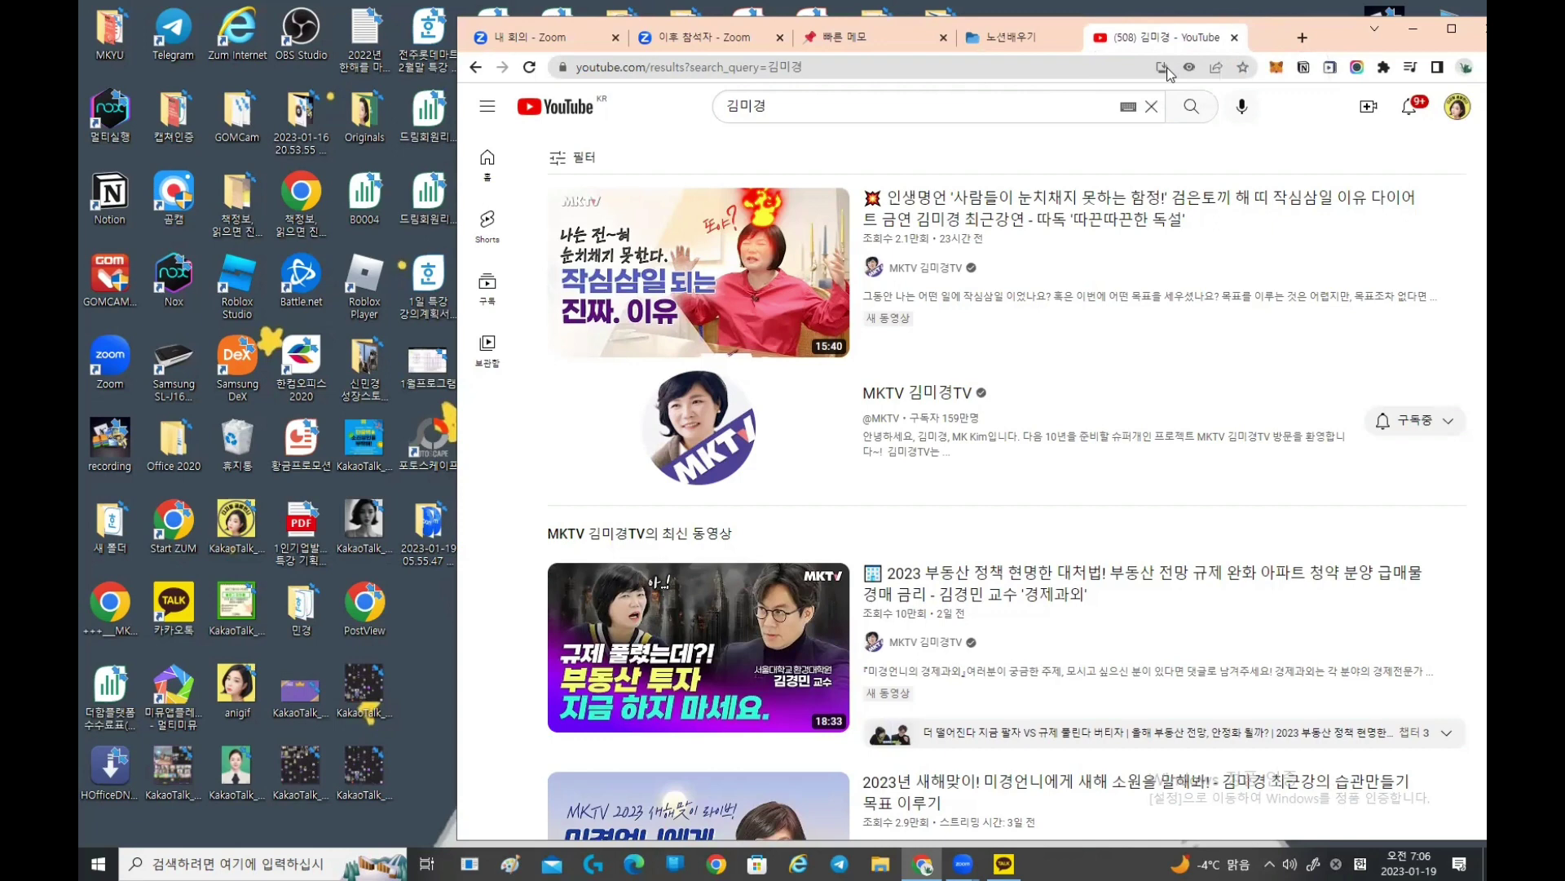
left_click_drag(1167, 67, 269, 38)
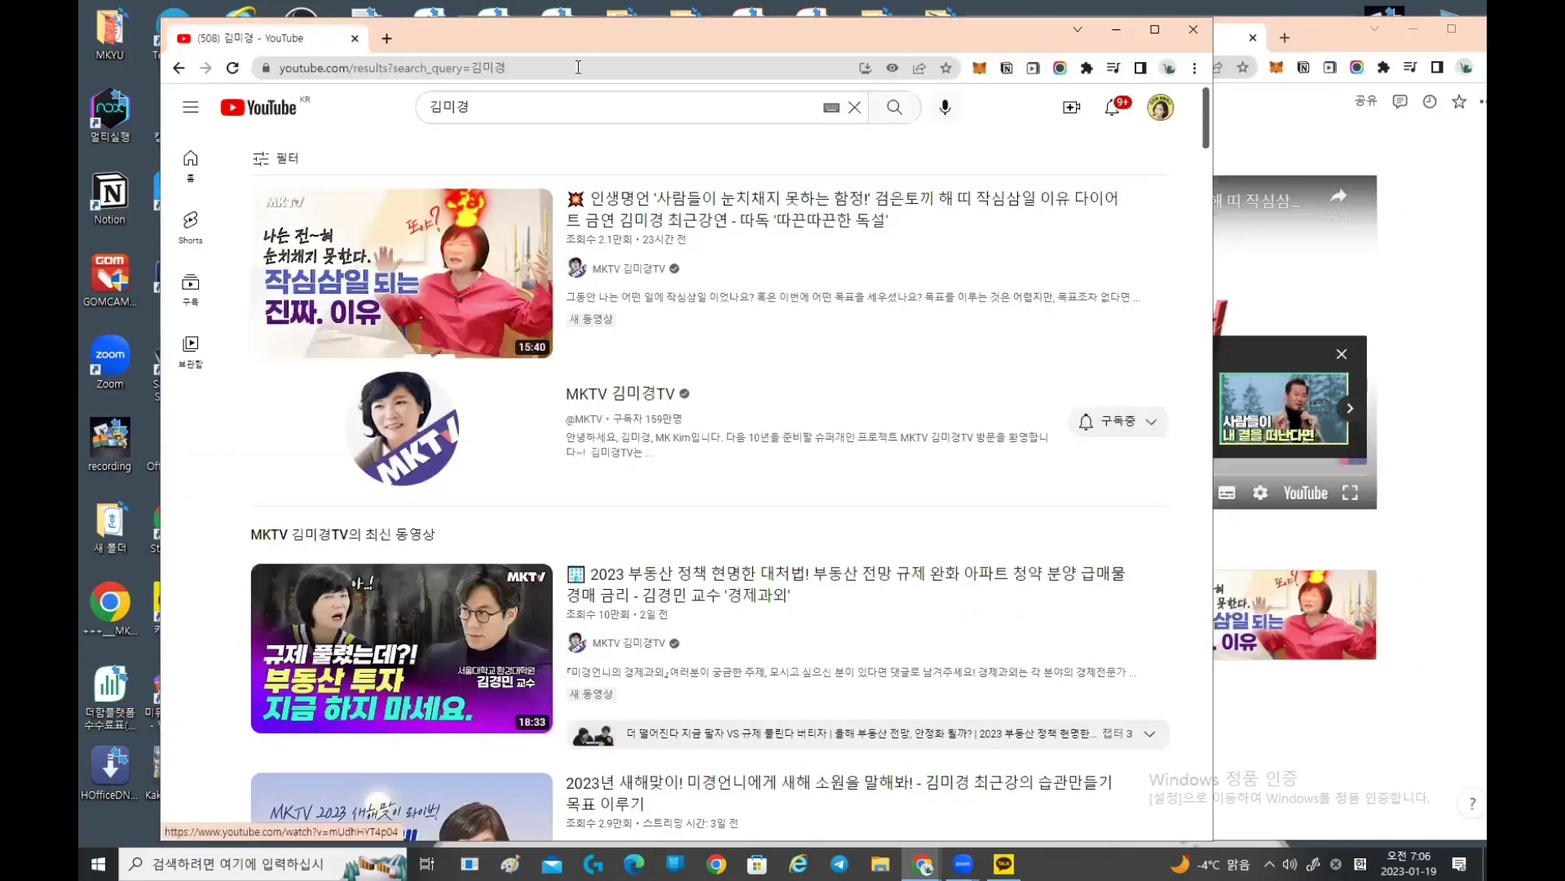
left_click_drag(634, 41, 560, 216)
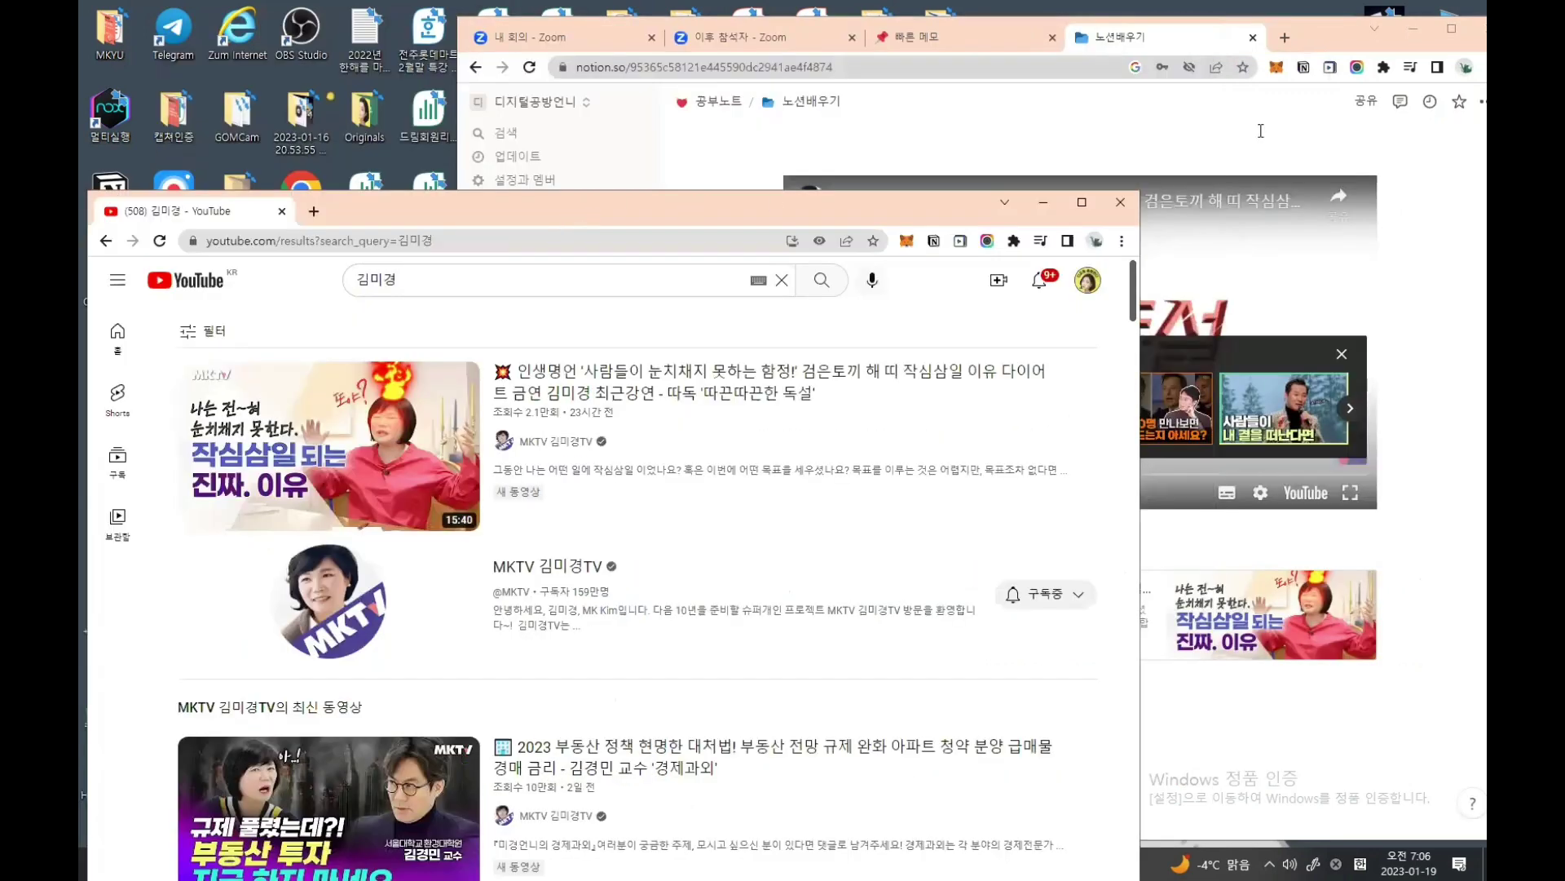
Step: Bring the Notion window to the front, move it fully into view, and narrow it to the right half of the desktop
left_click(1314, 26)
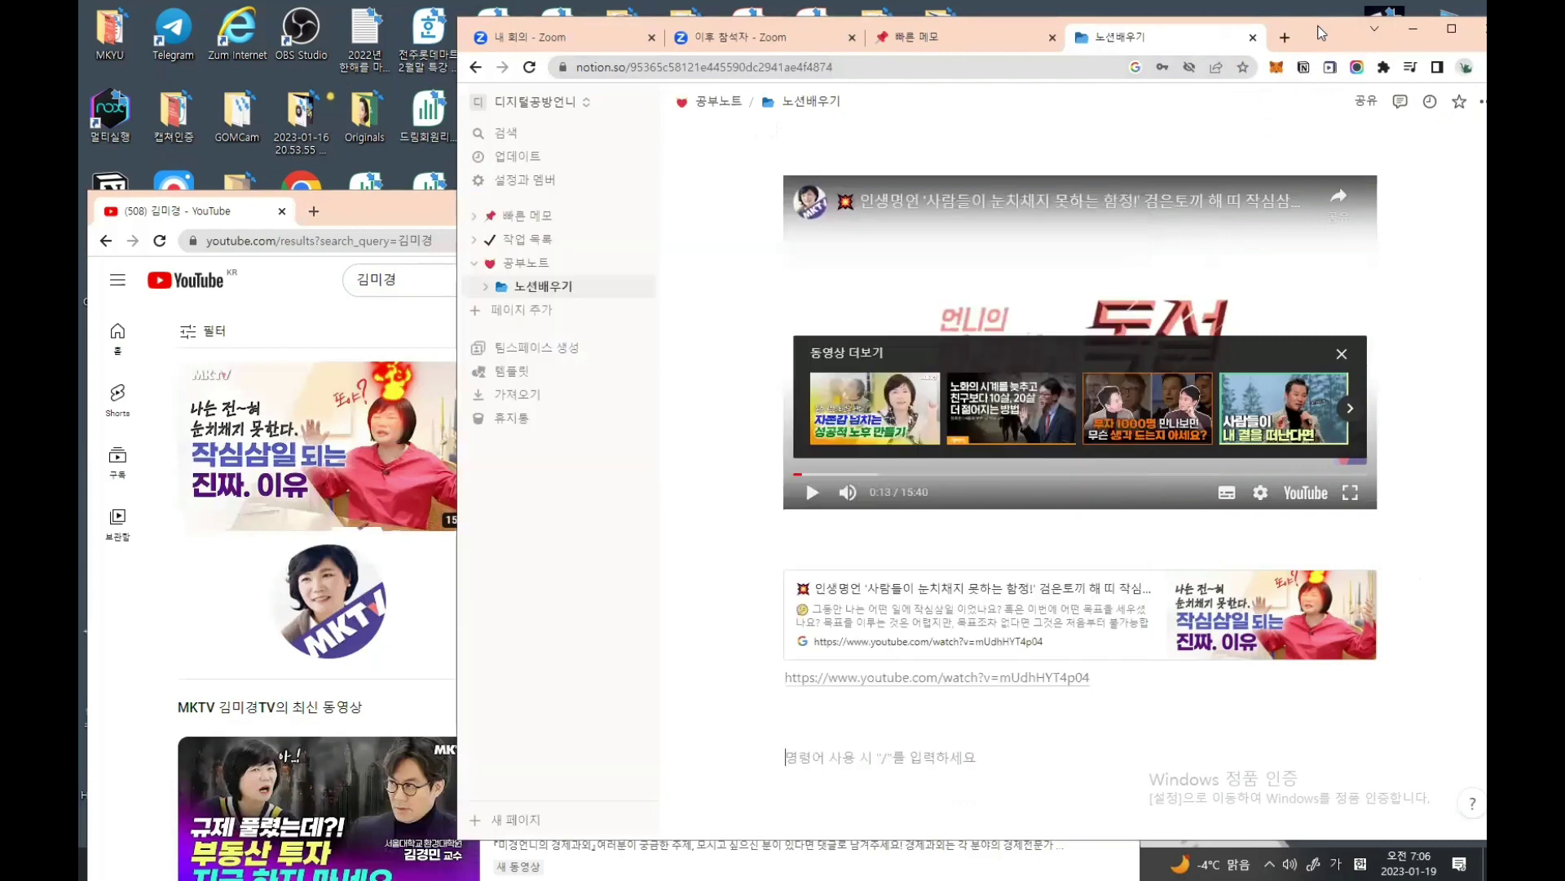
left_click_drag(1321, 33, 1290, 32)
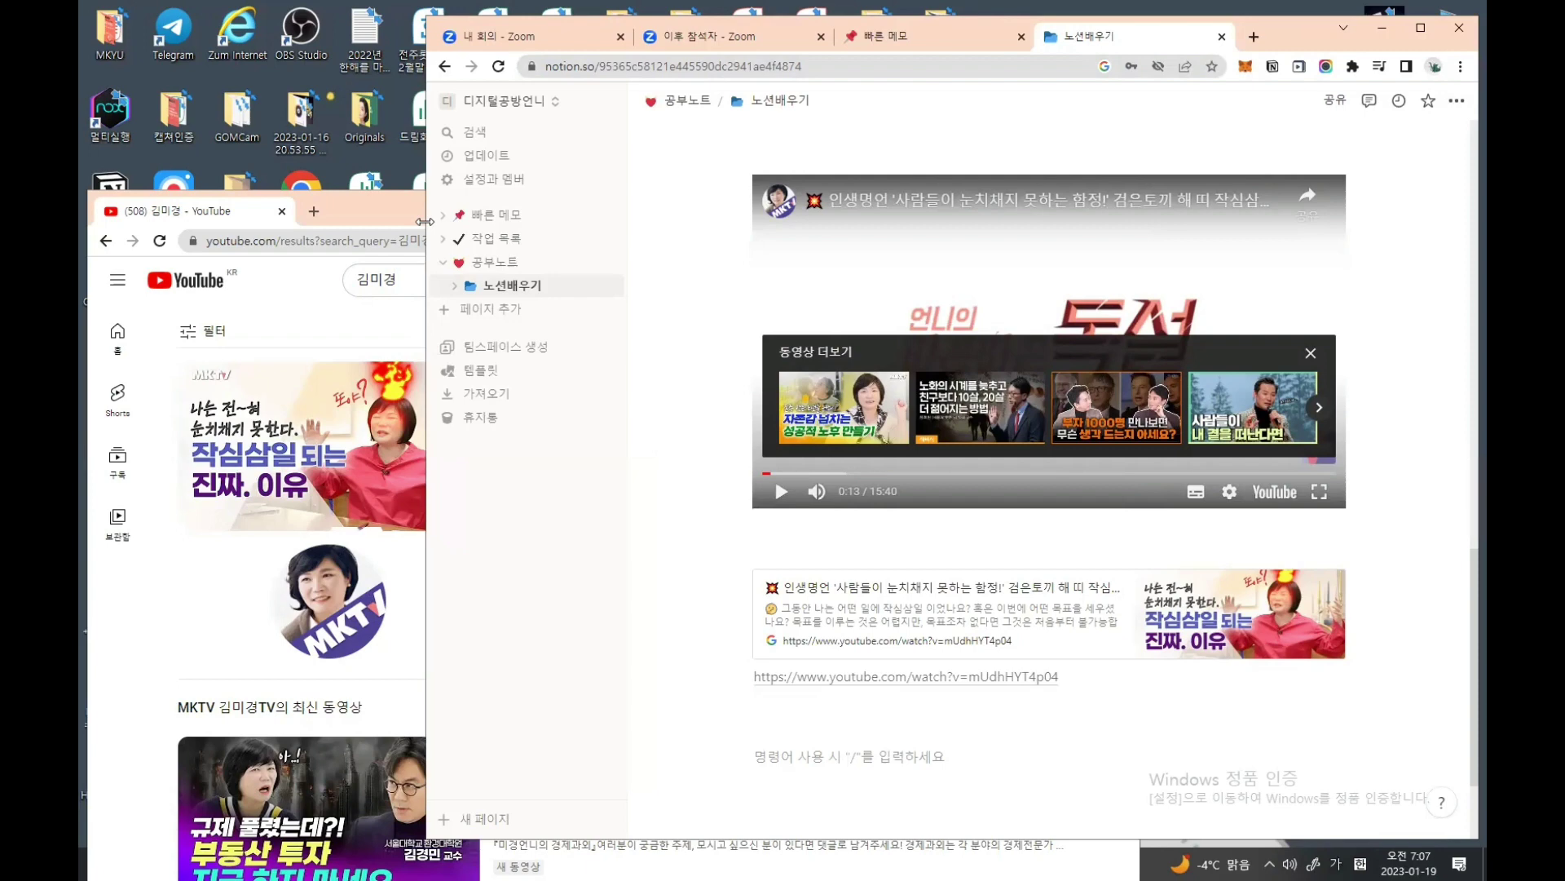
left_click_drag(425, 222, 871, 221)
Step: Move the YouTube window level with the Notion window and narrow it to fill the left half of the desktop
left_click(719, 205)
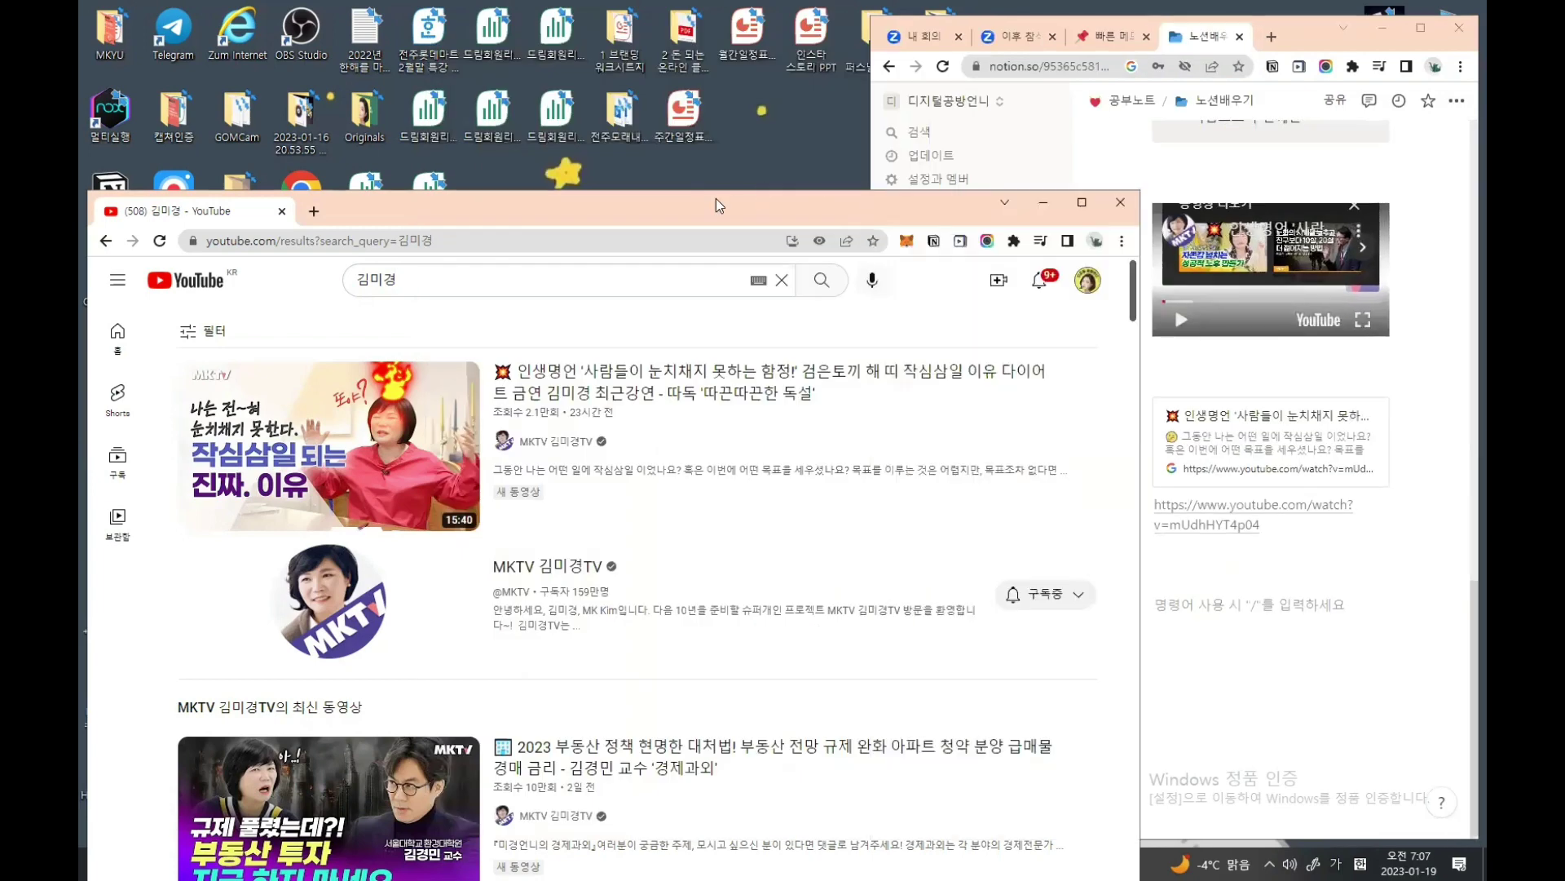
left_click_drag(719, 206, 712, 28)
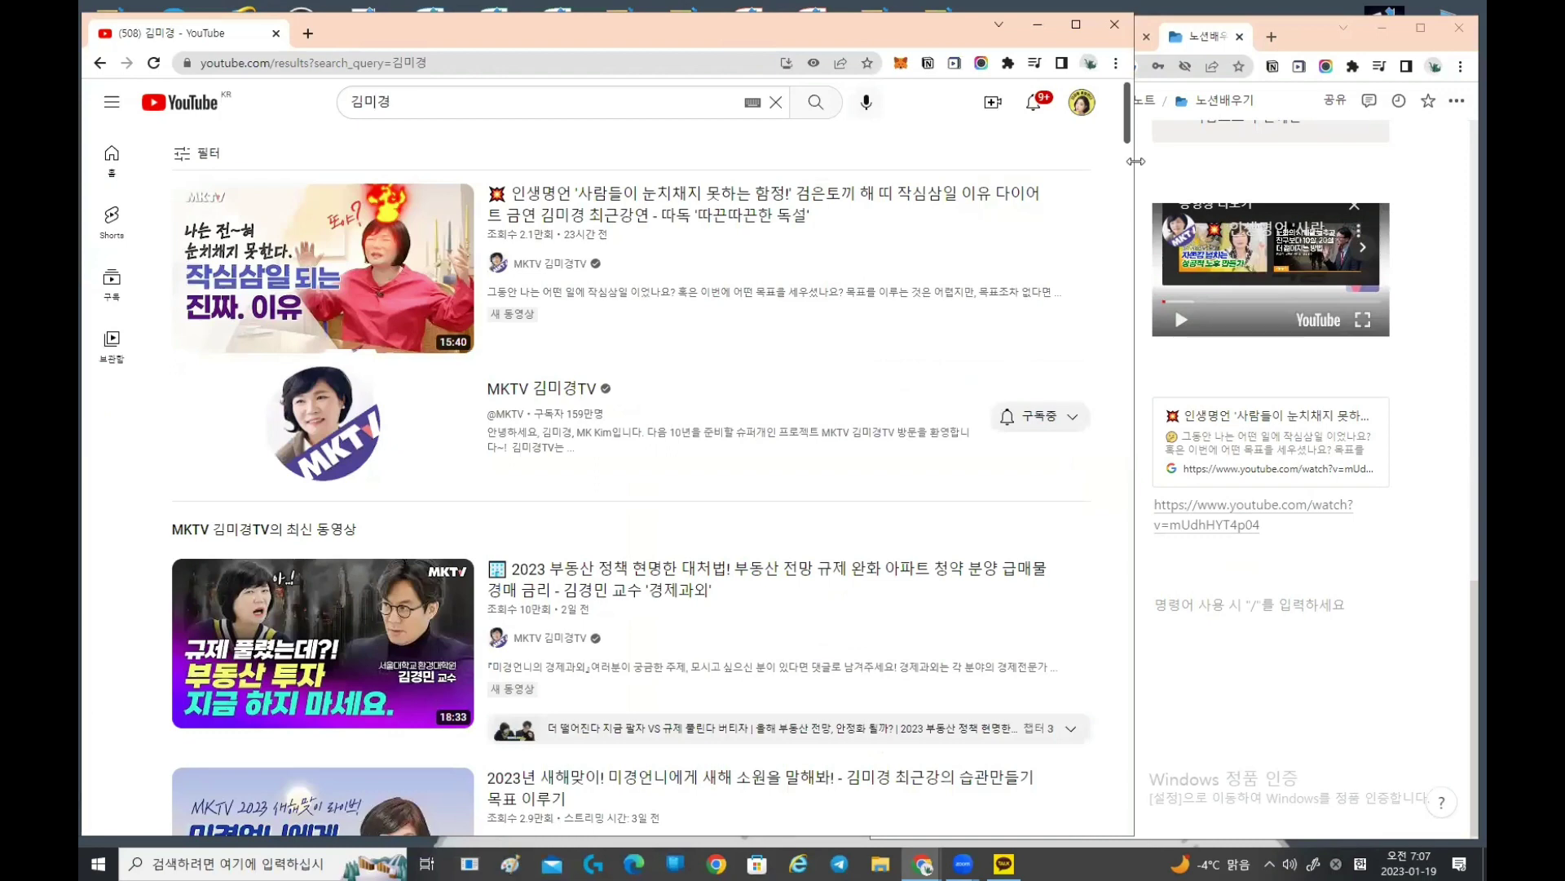
left_click_drag(1136, 162, 864, 180)
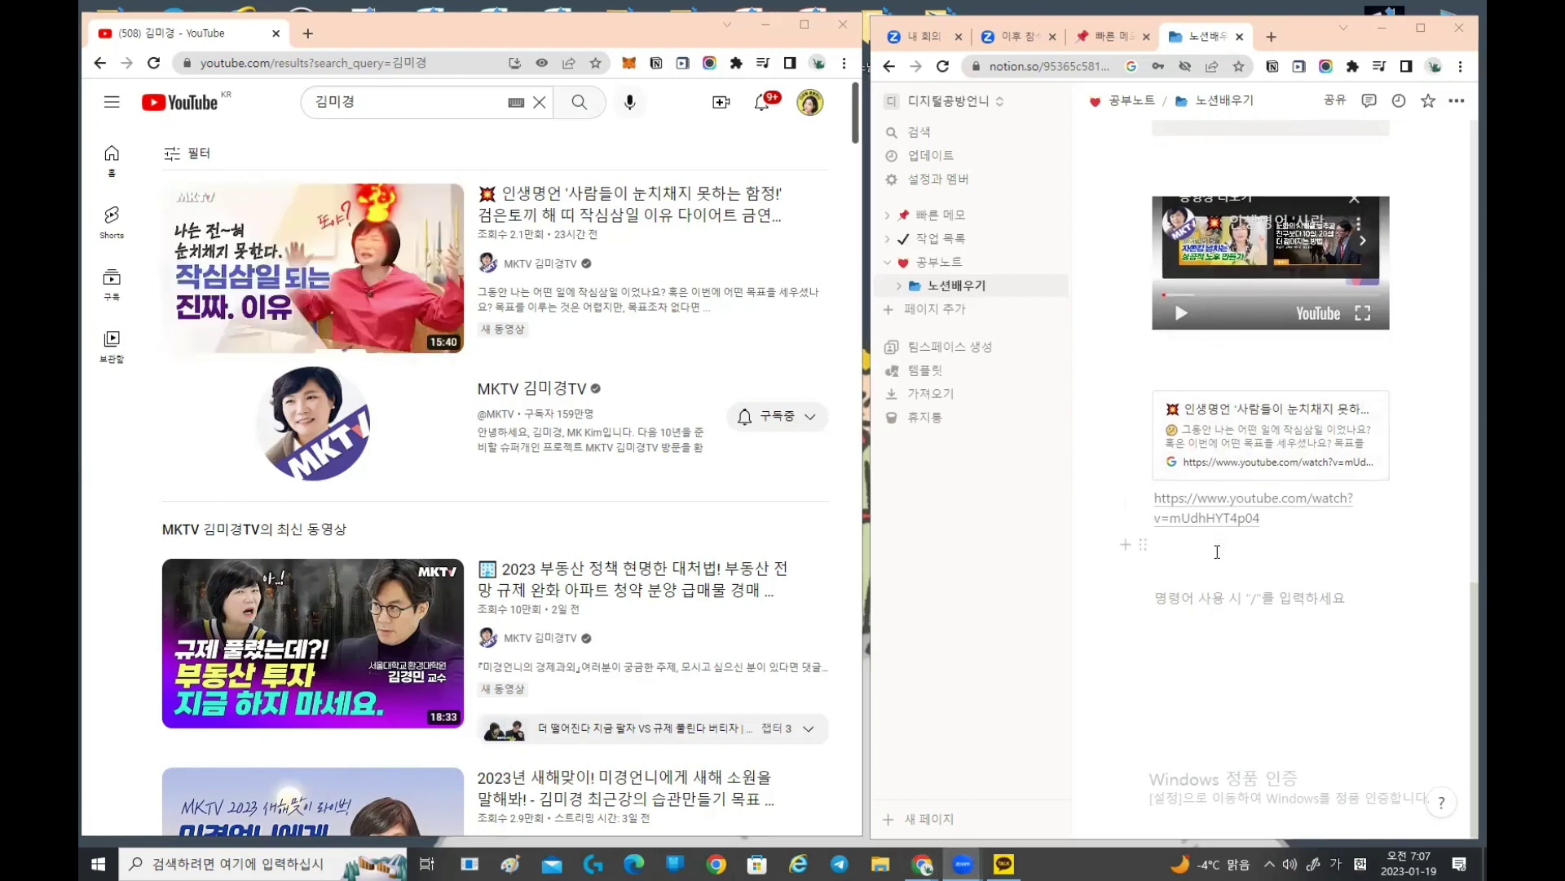
Step: Copy the link address of the first video in the YouTube search results for 김미경
scroll(389, 368, "down", 5)
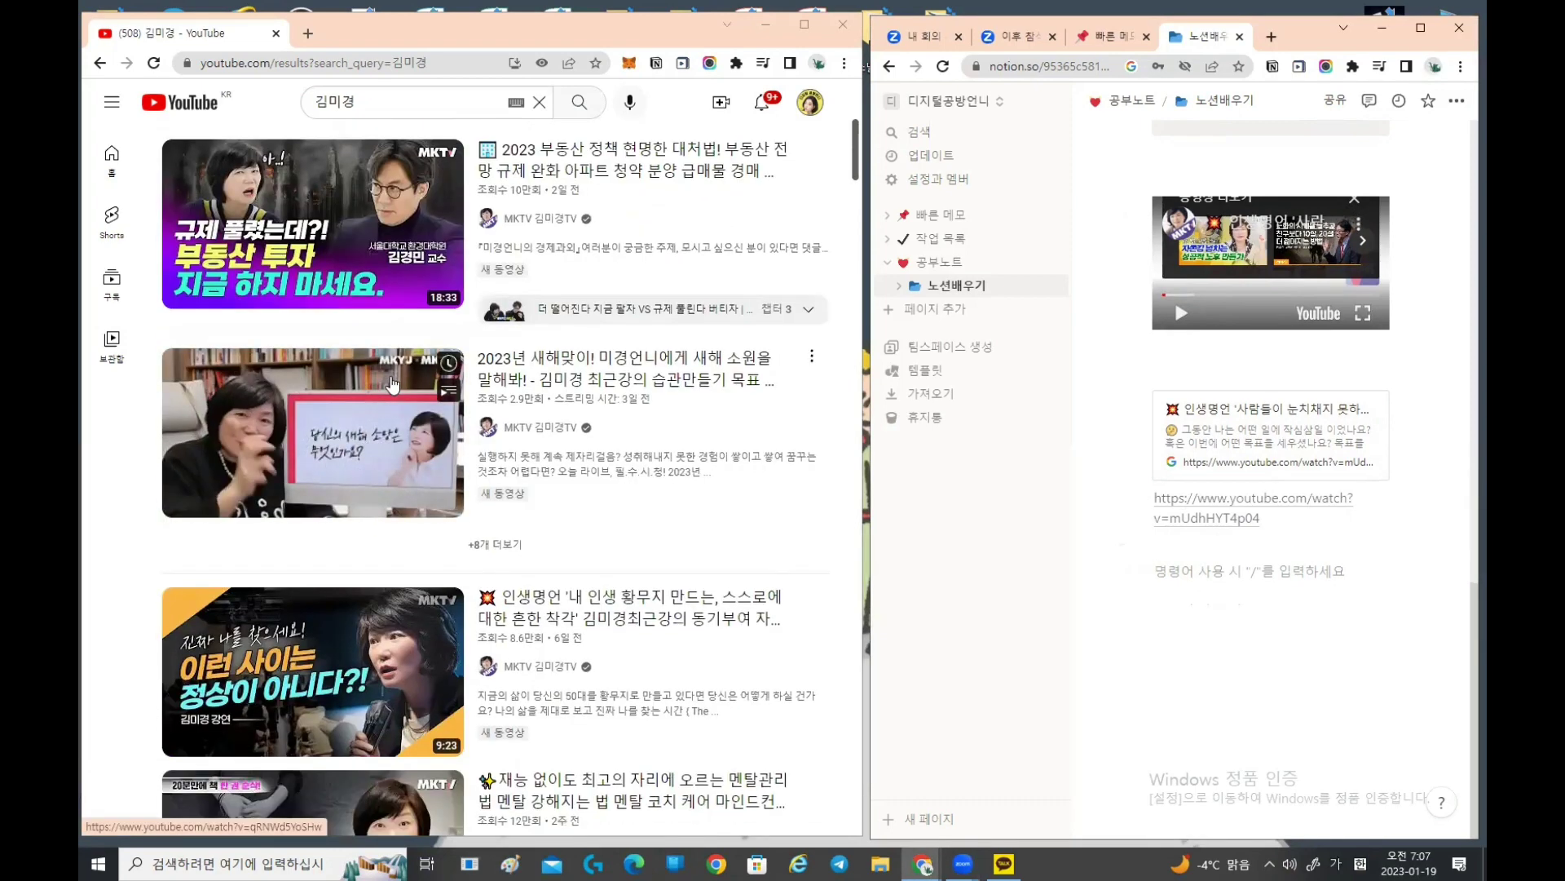
scroll(393, 377, "up", 1)
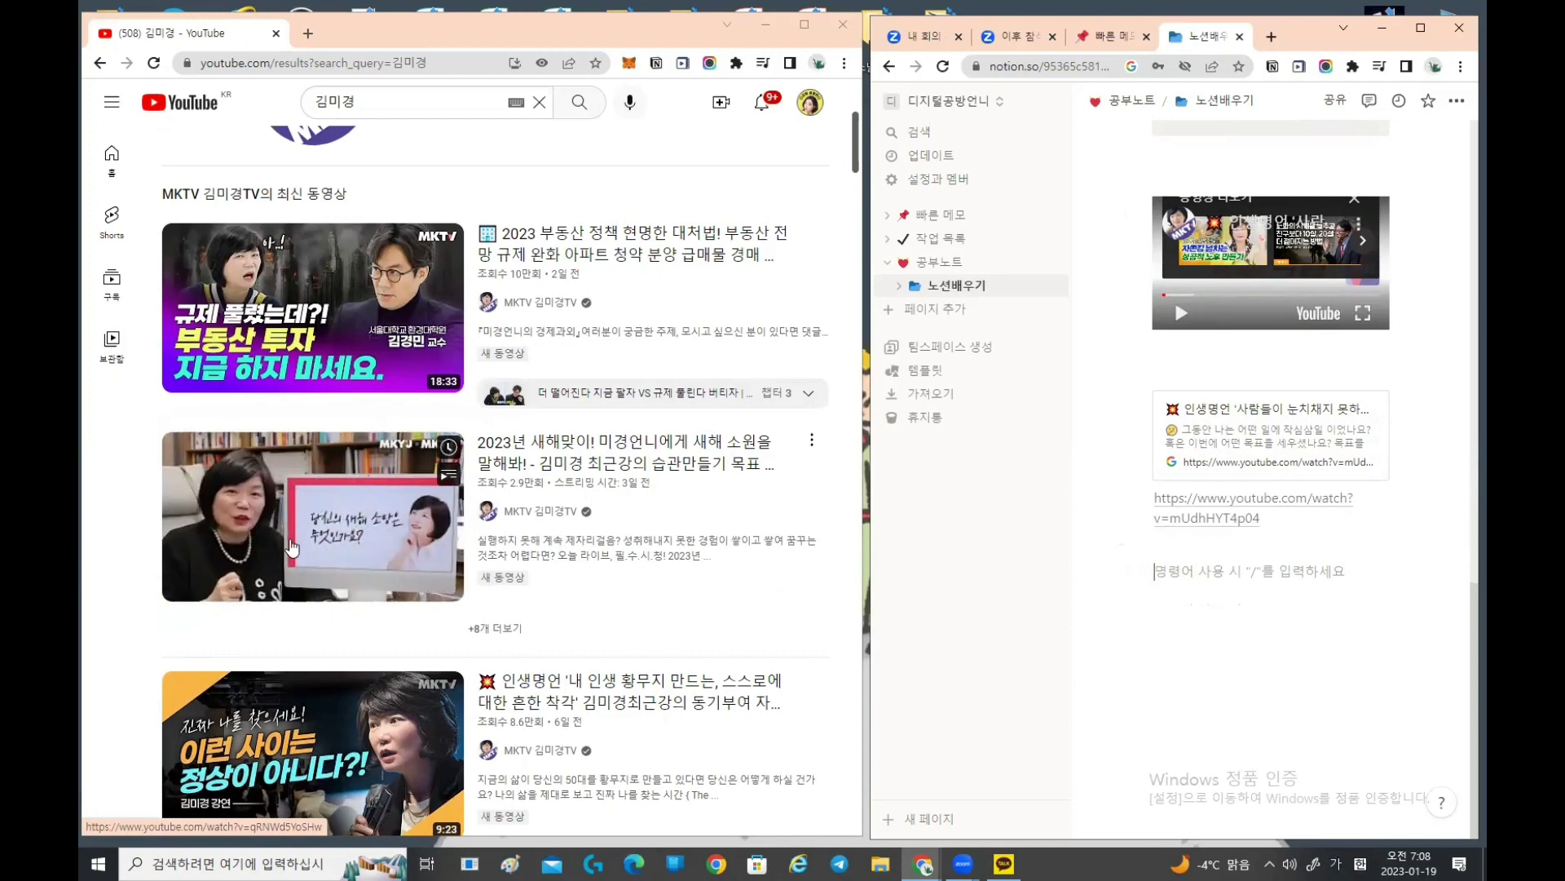
scroll(327, 544, "up", 4)
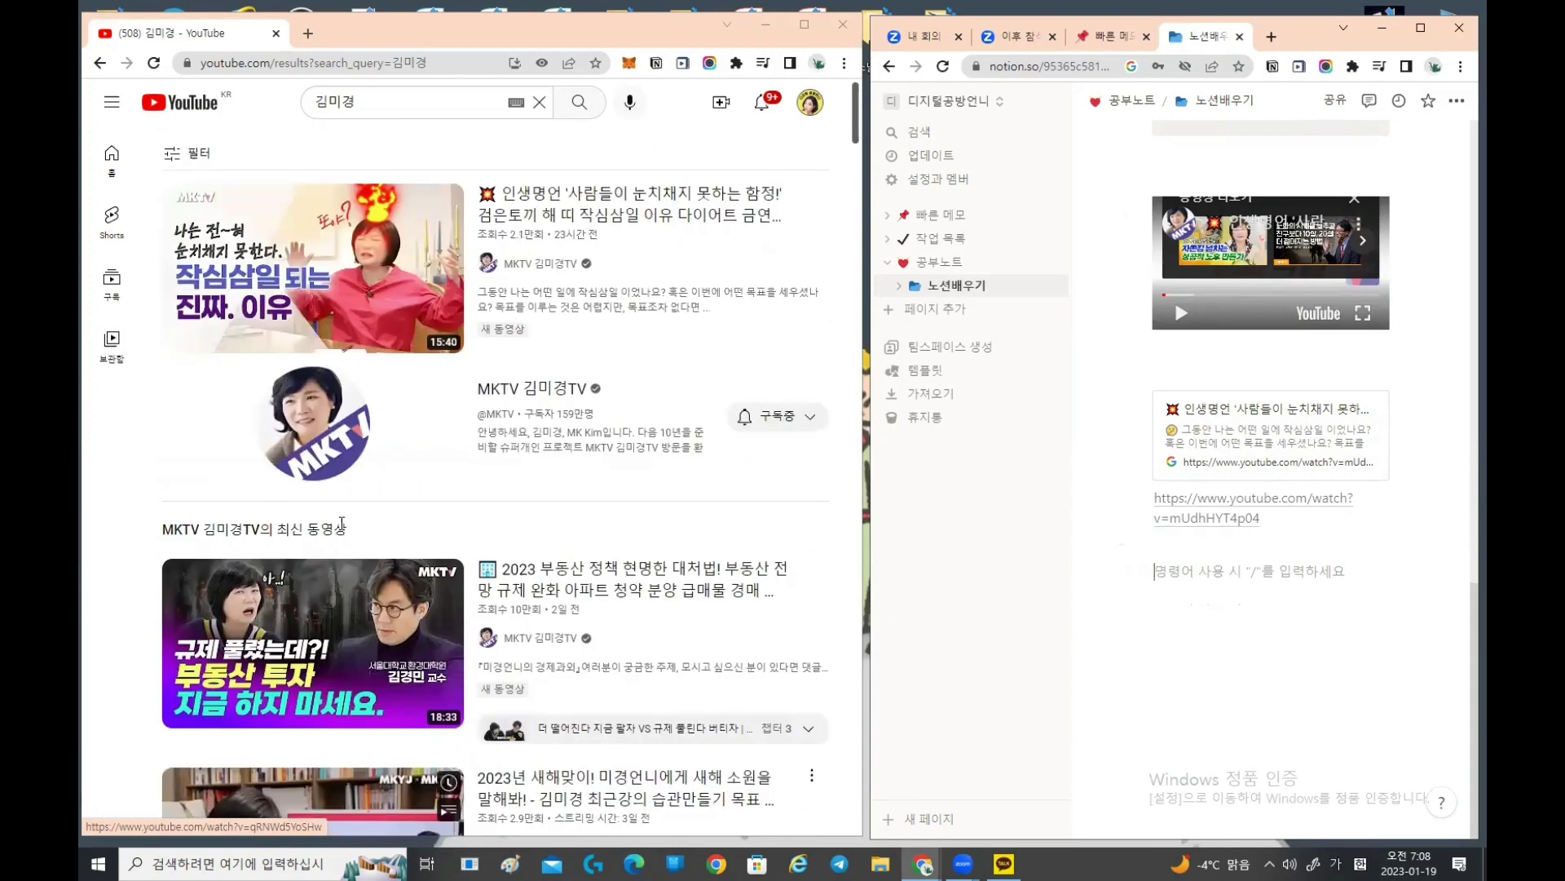
right_click(345, 260)
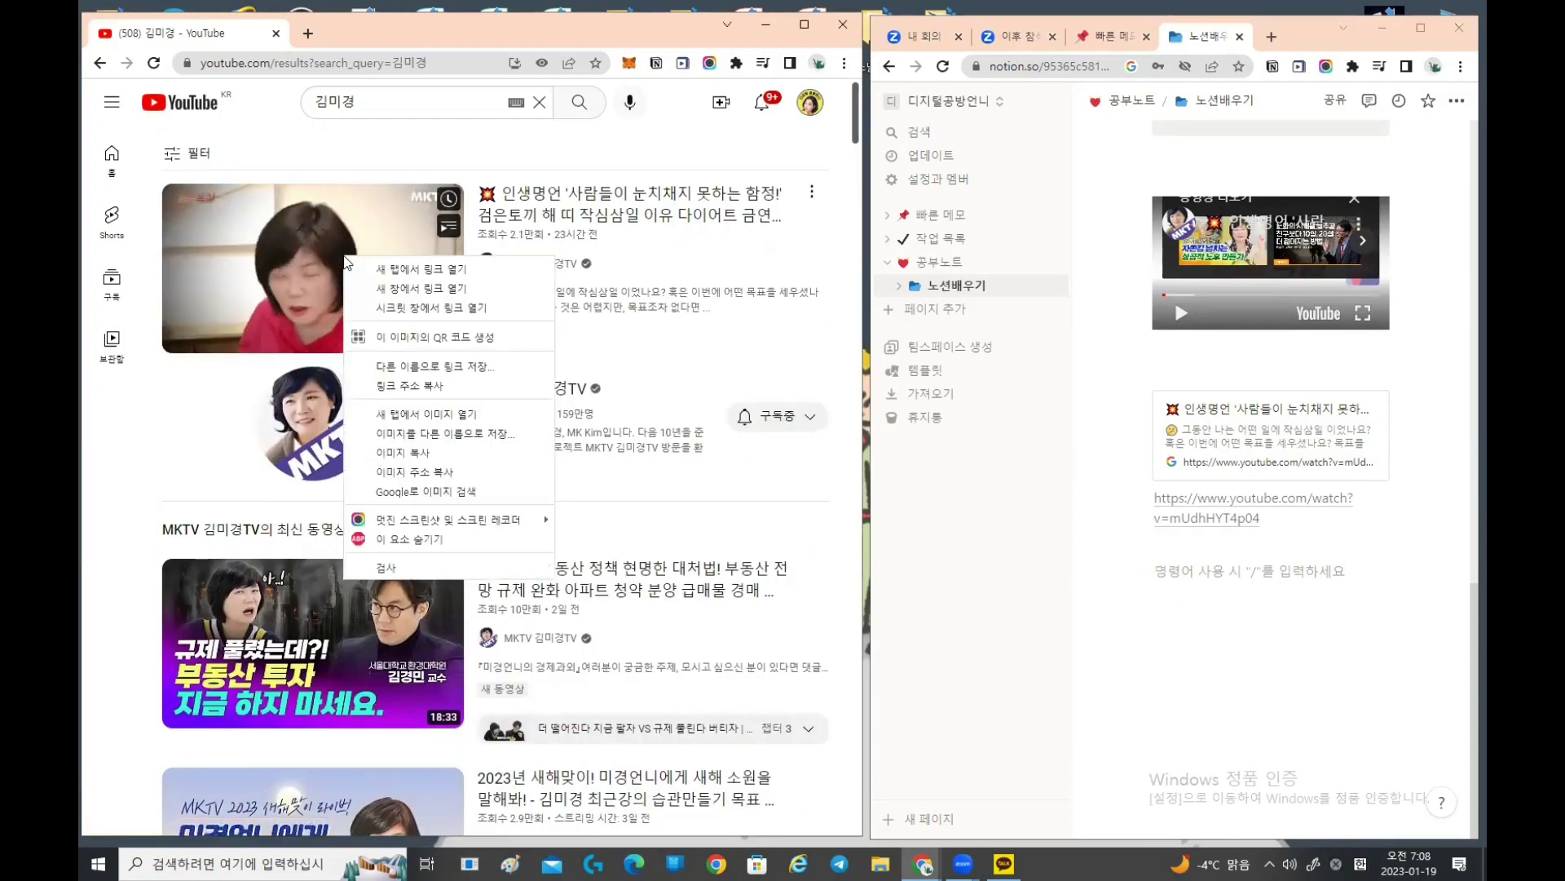
left_click(401, 387)
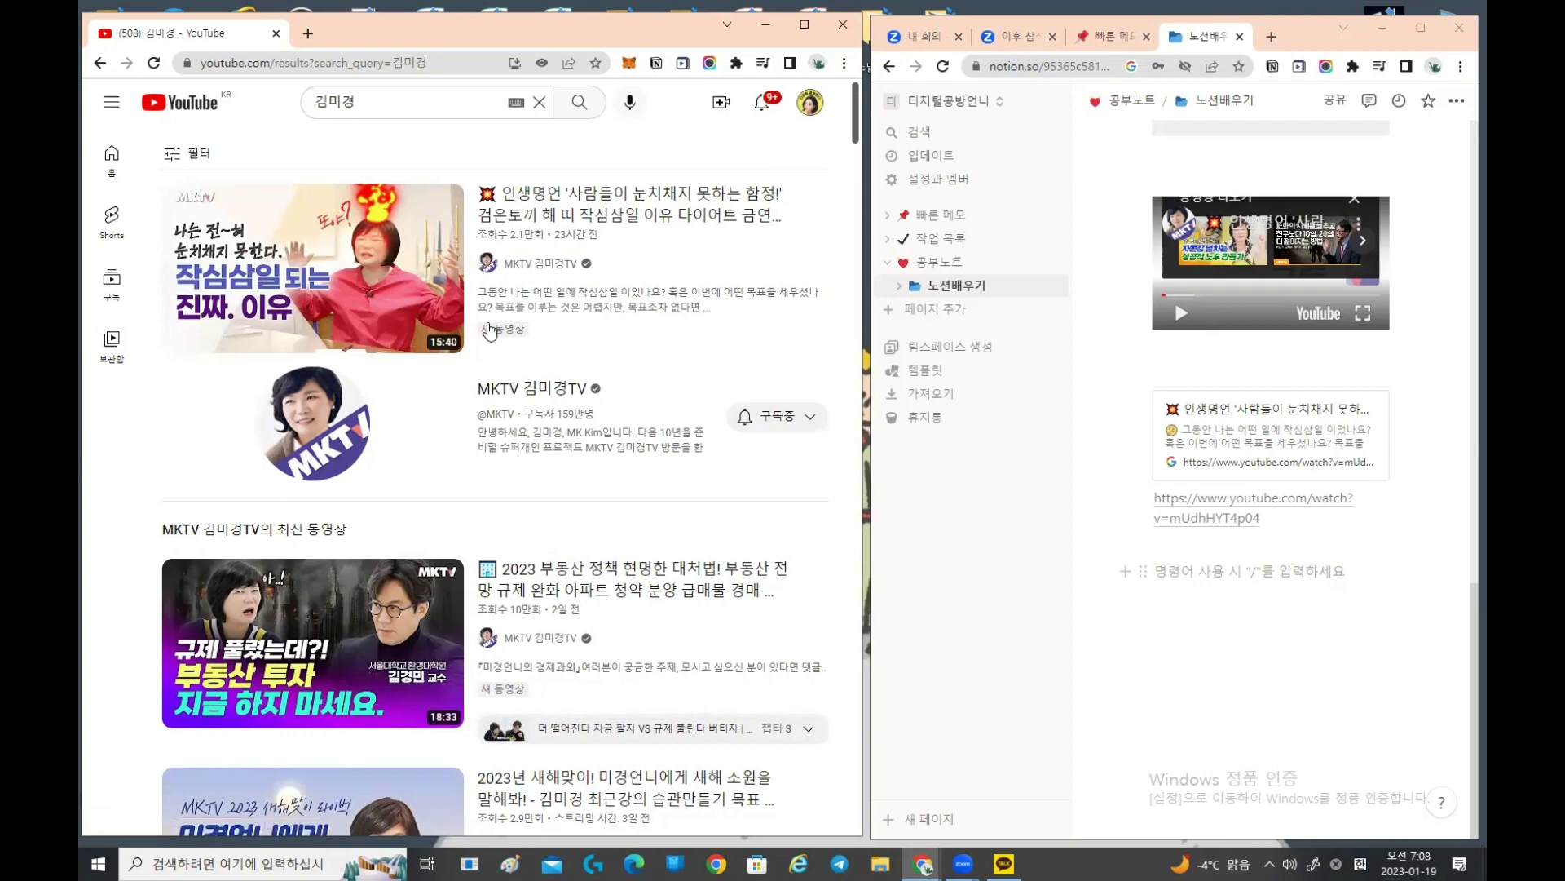
right_click(408, 270)
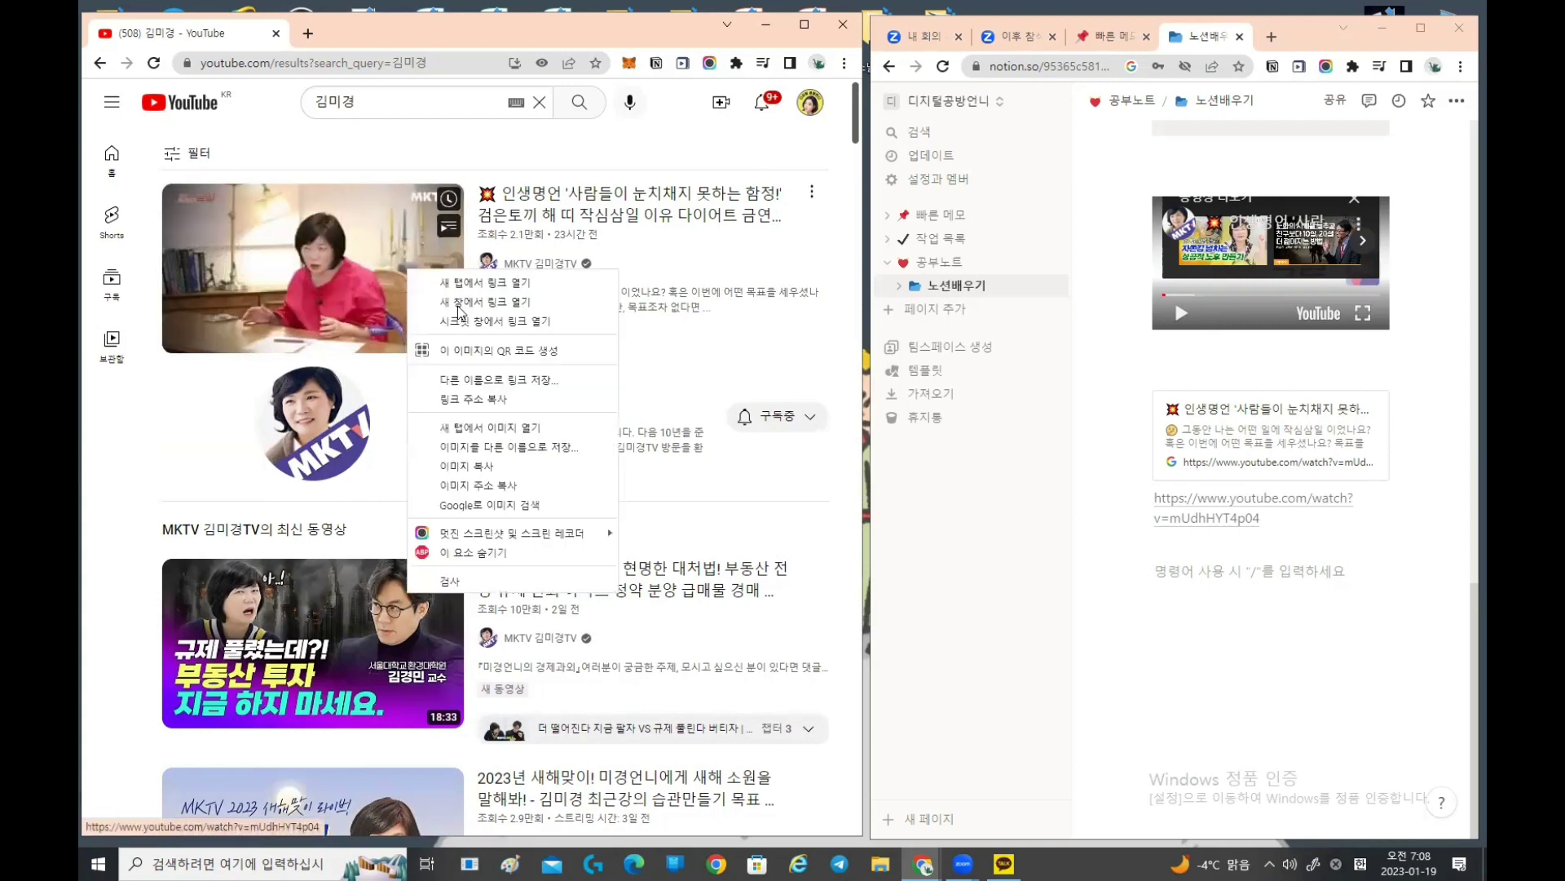
left_click(493, 401)
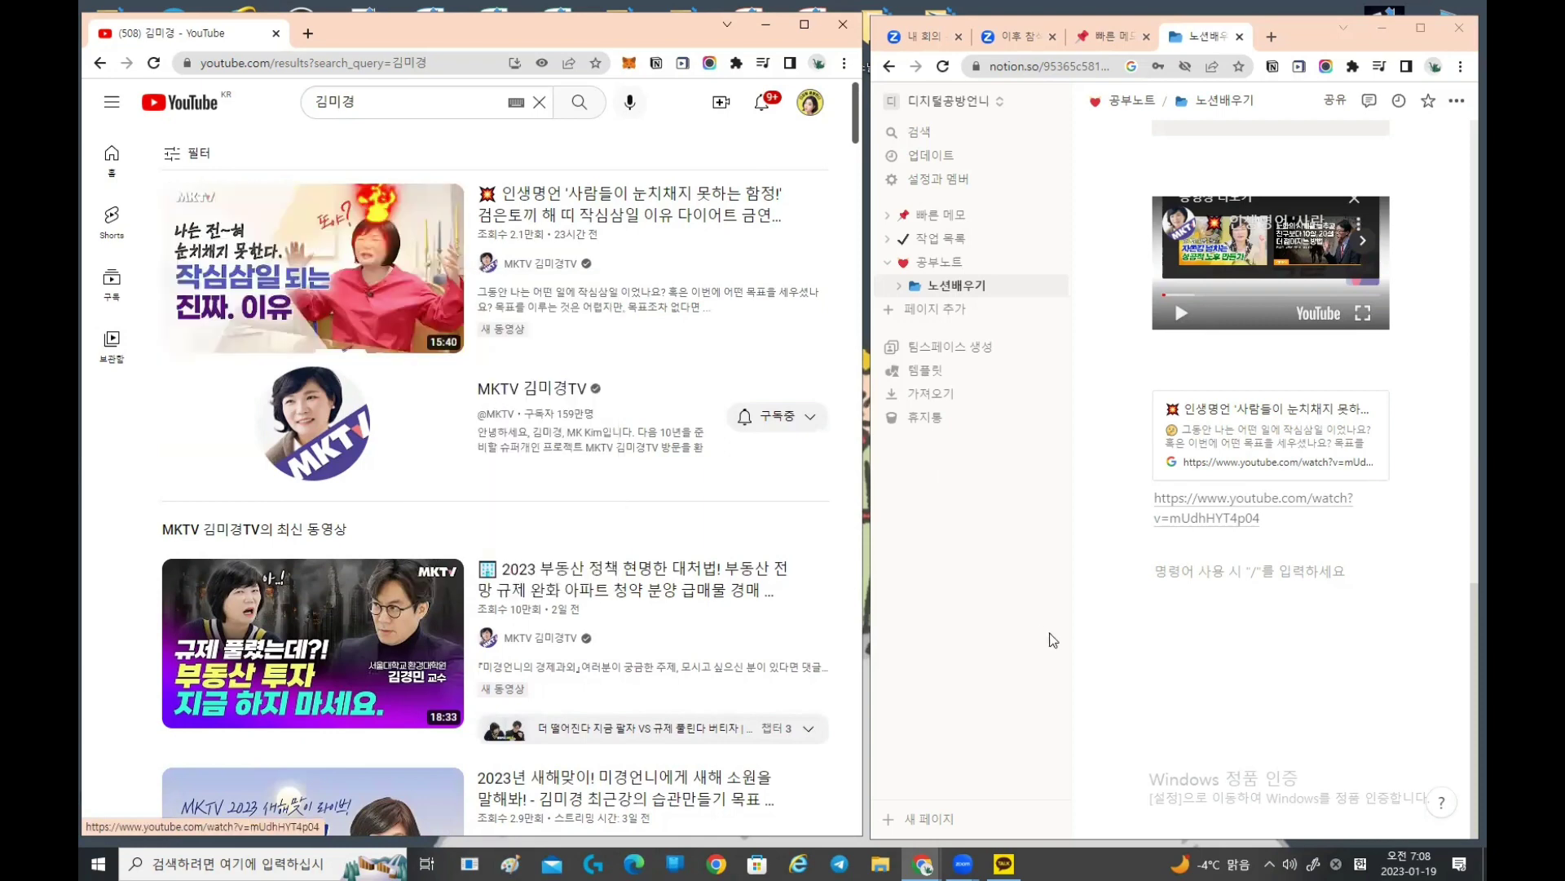
Step: Paste the copied link into the empty line below the plain URL in Notion and embed it as a video (동영상 임베드)
left_click(1172, 570)
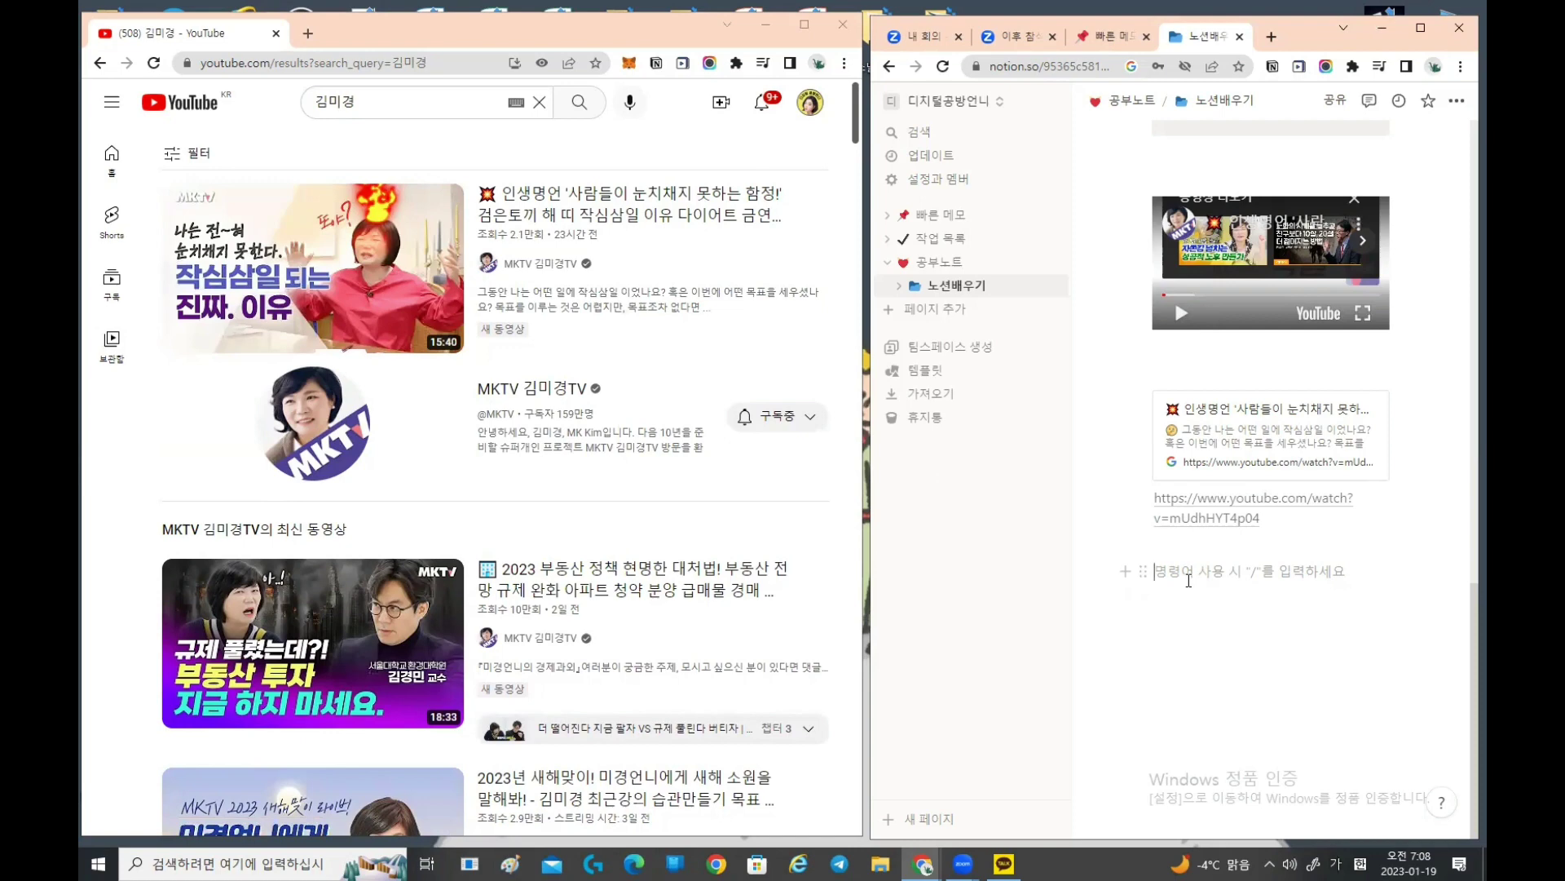
type("https://www.youtube.com/watch?v=mUdhHYT4p04")
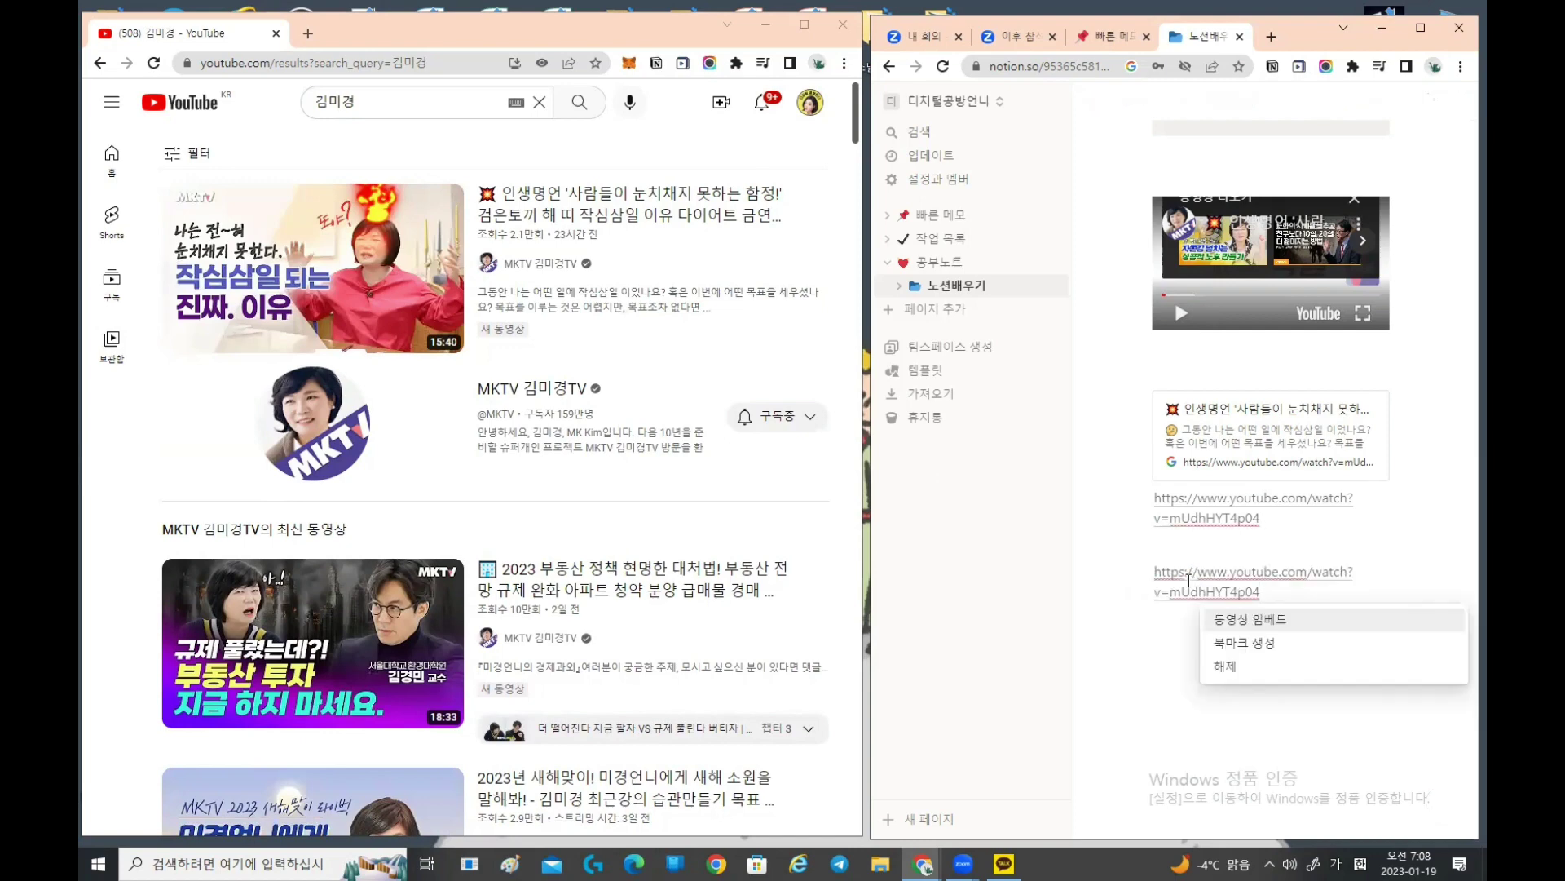
left_click(1247, 619)
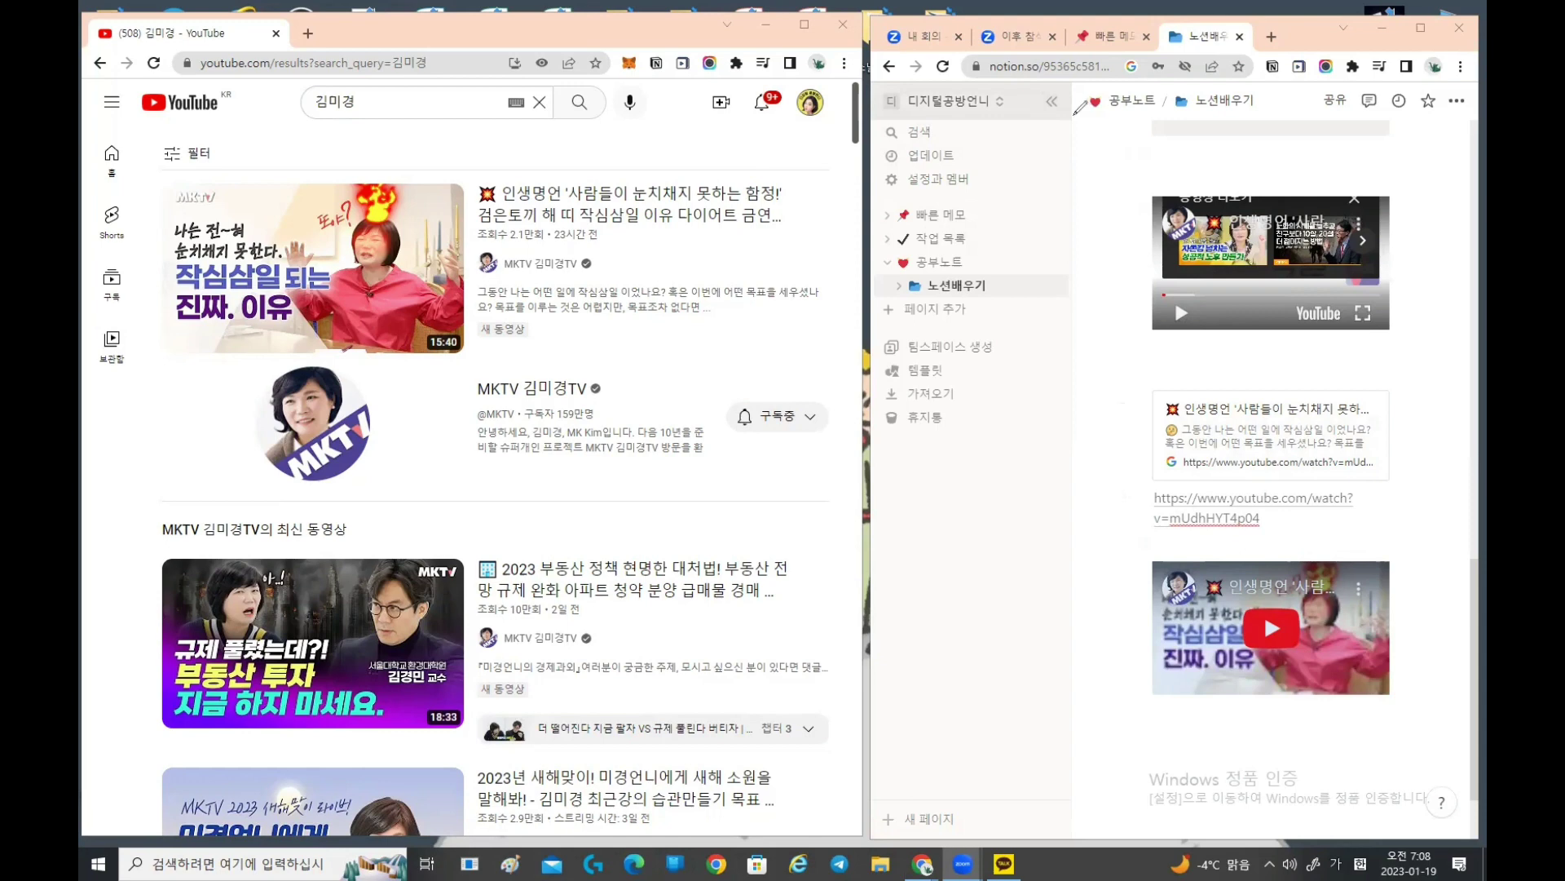
mouse_move(1025, 106)
left_mouse_down()
mouse_move(1060, 80)
mouse_move(1047, 132)
mouse_move(1026, 96)
mouse_move(1040, 92)
mouse_move(1034, 110)
mouse_move(1053, 91)
mouse_move(1049, 107)
left_mouse_up()
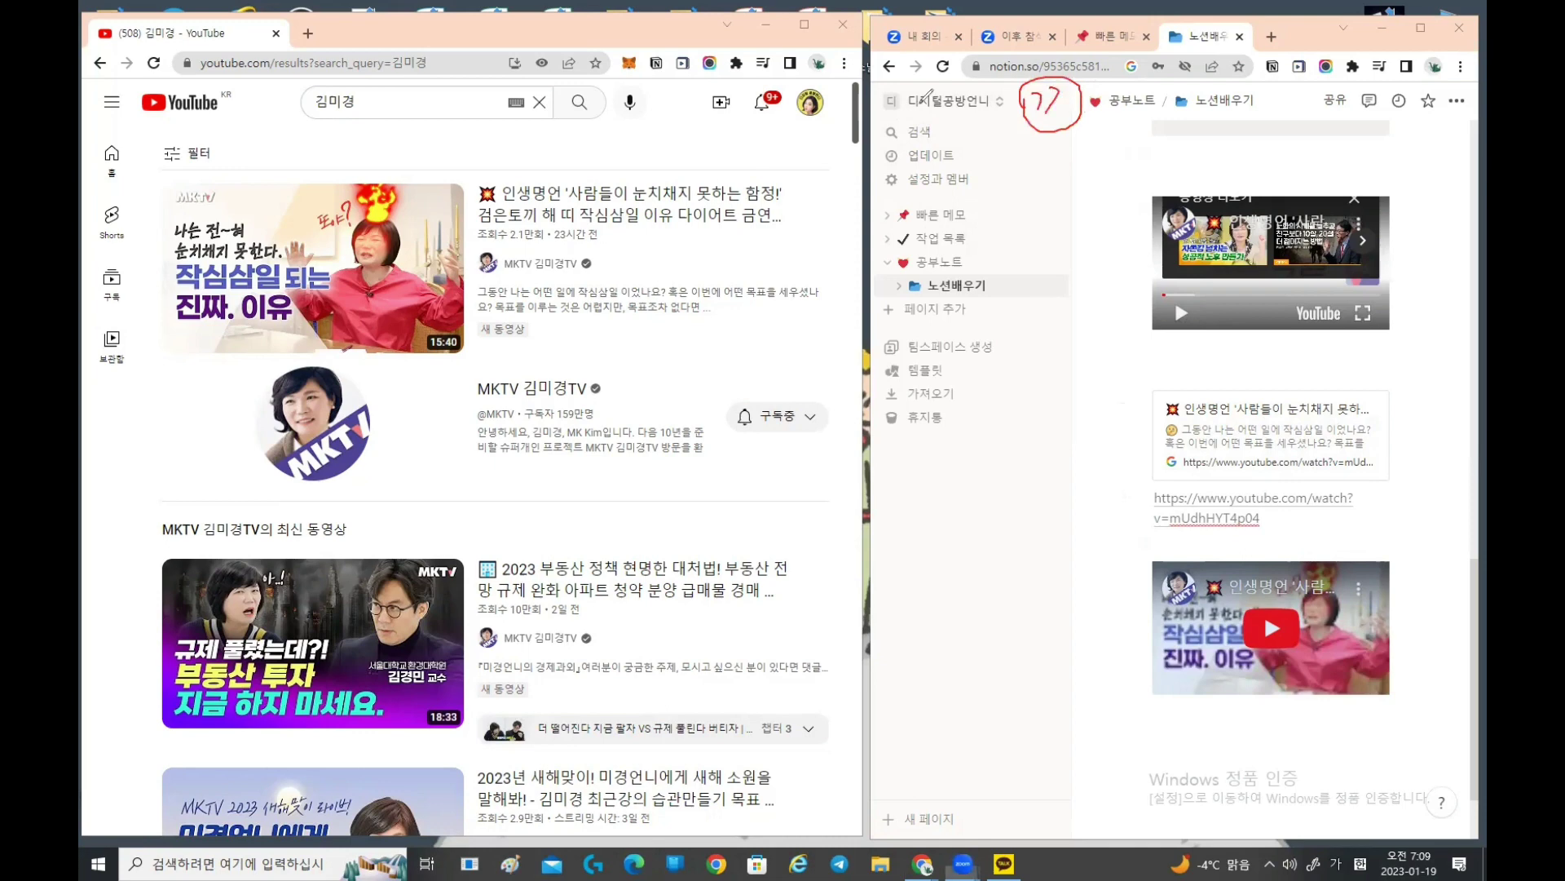
left_click_drag(1034, 102, 1032, 114)
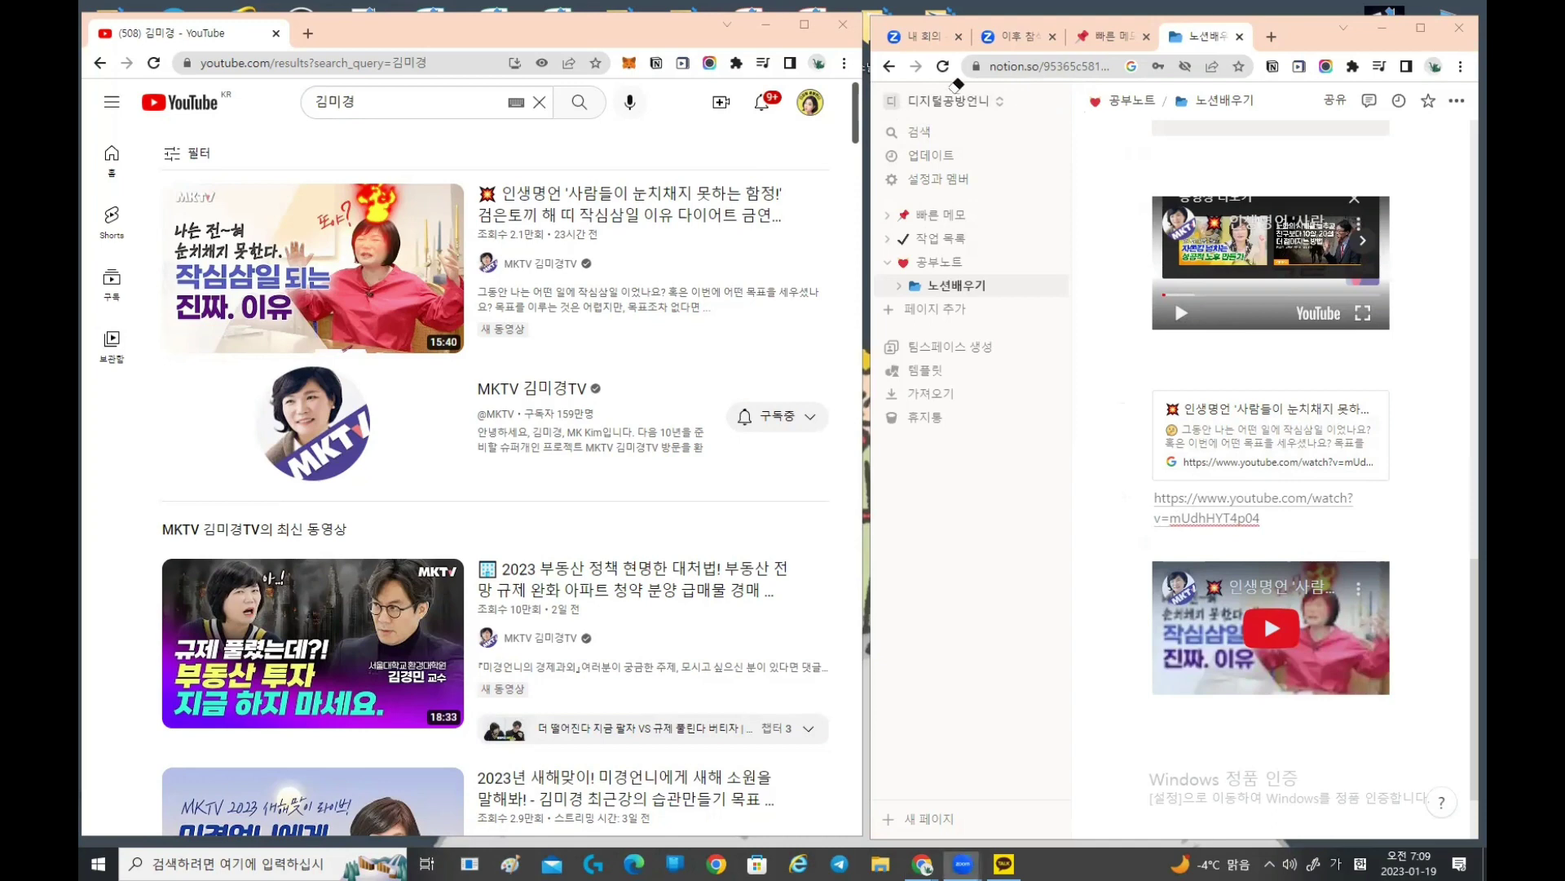
Step: Collapse the Notion sidebar to give the 노션배우기 page more width
left_click(1057, 101)
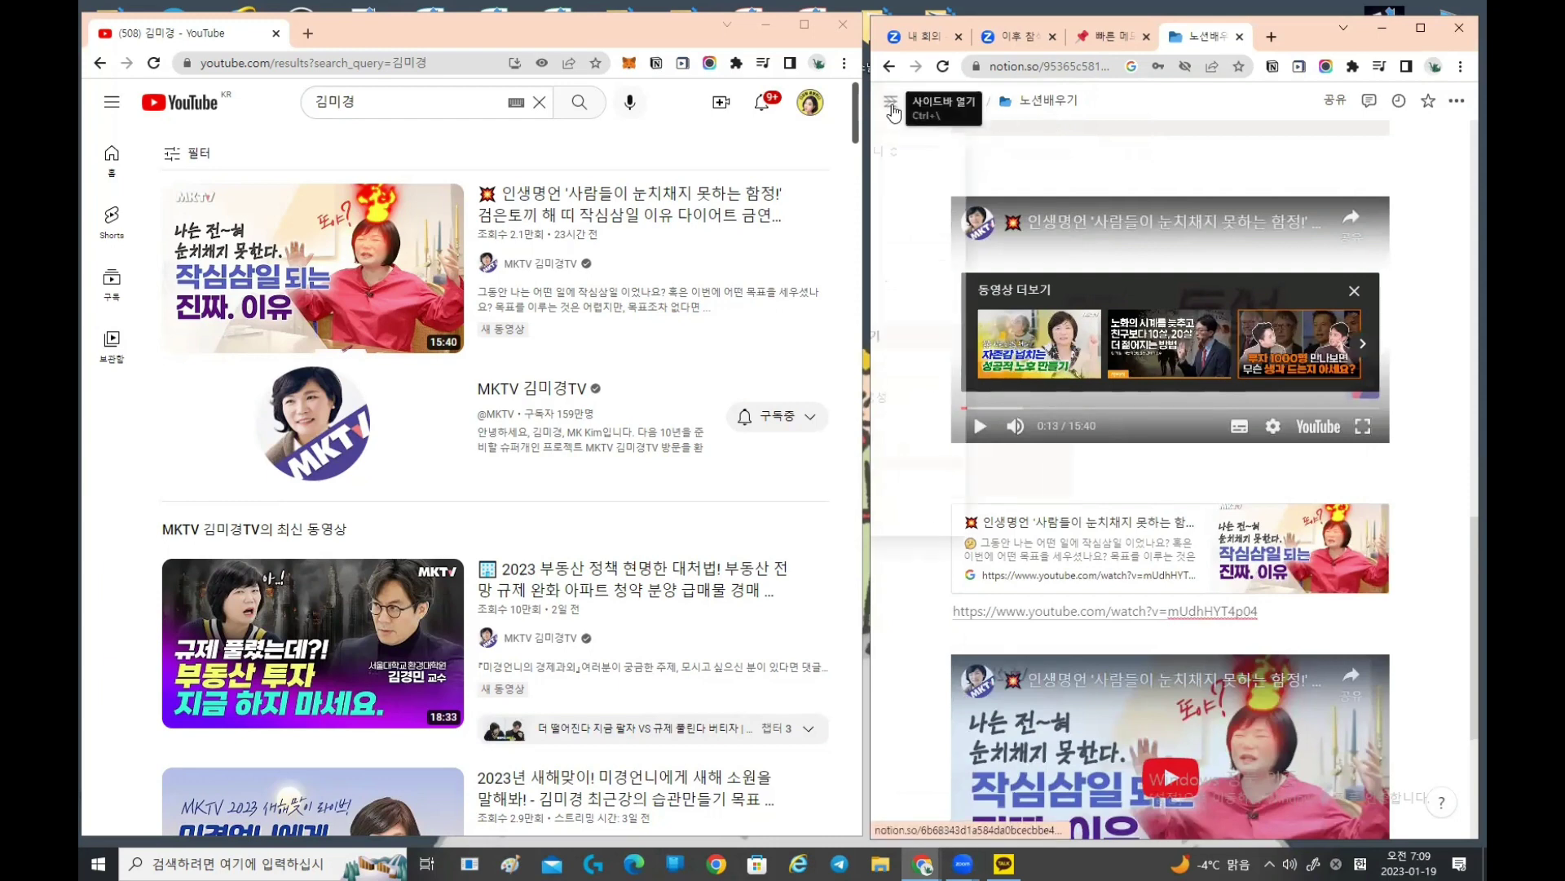
Step: Pin the Notion sidebar open and collapse it again
mouse_move(892, 109)
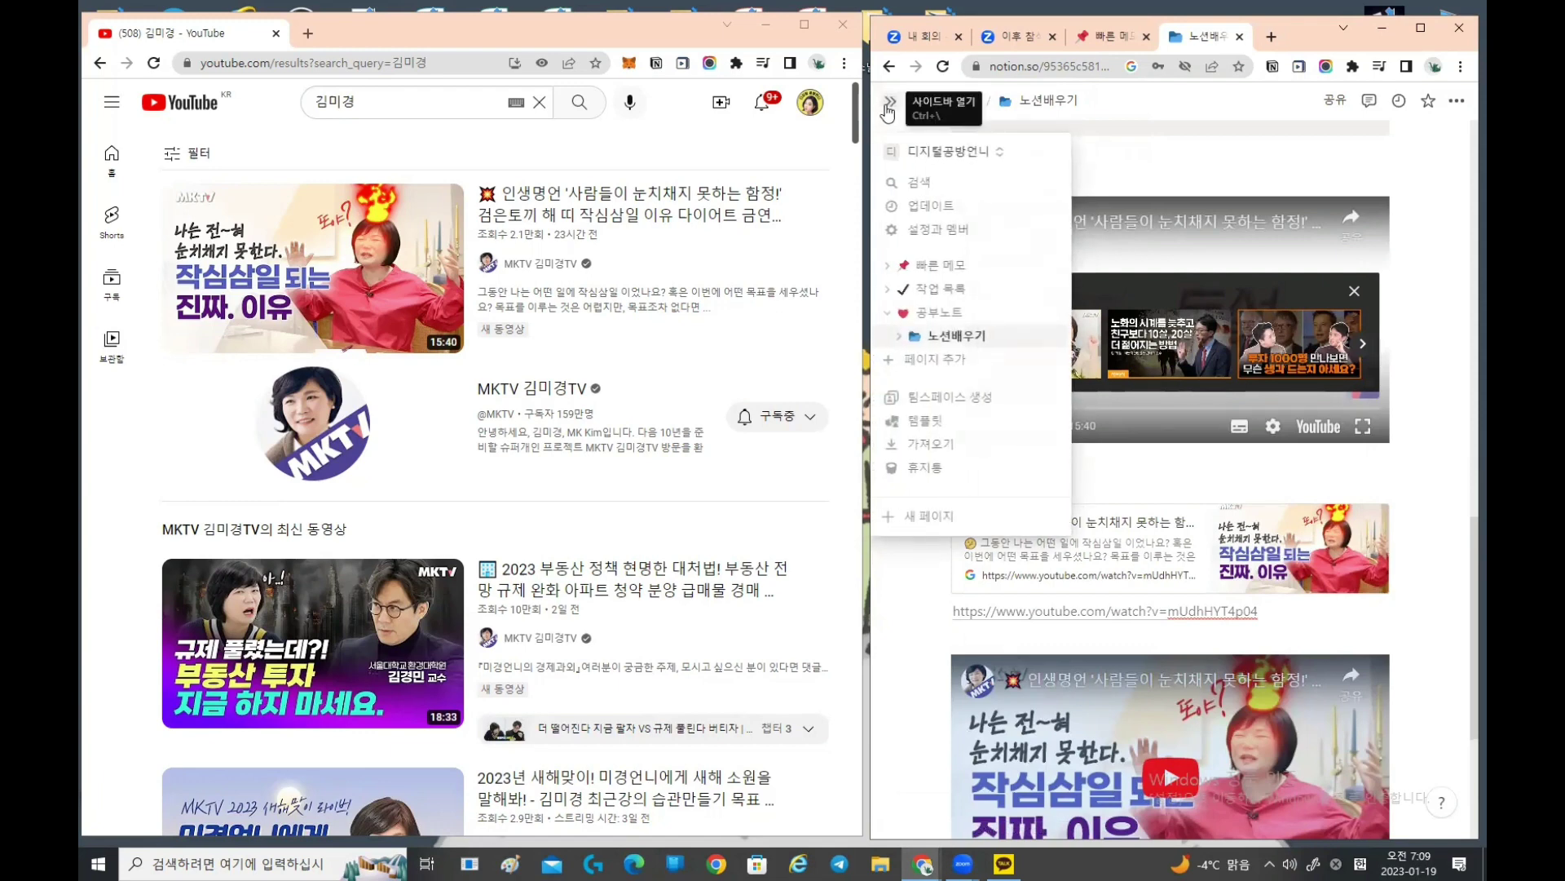
left_click(889, 106)
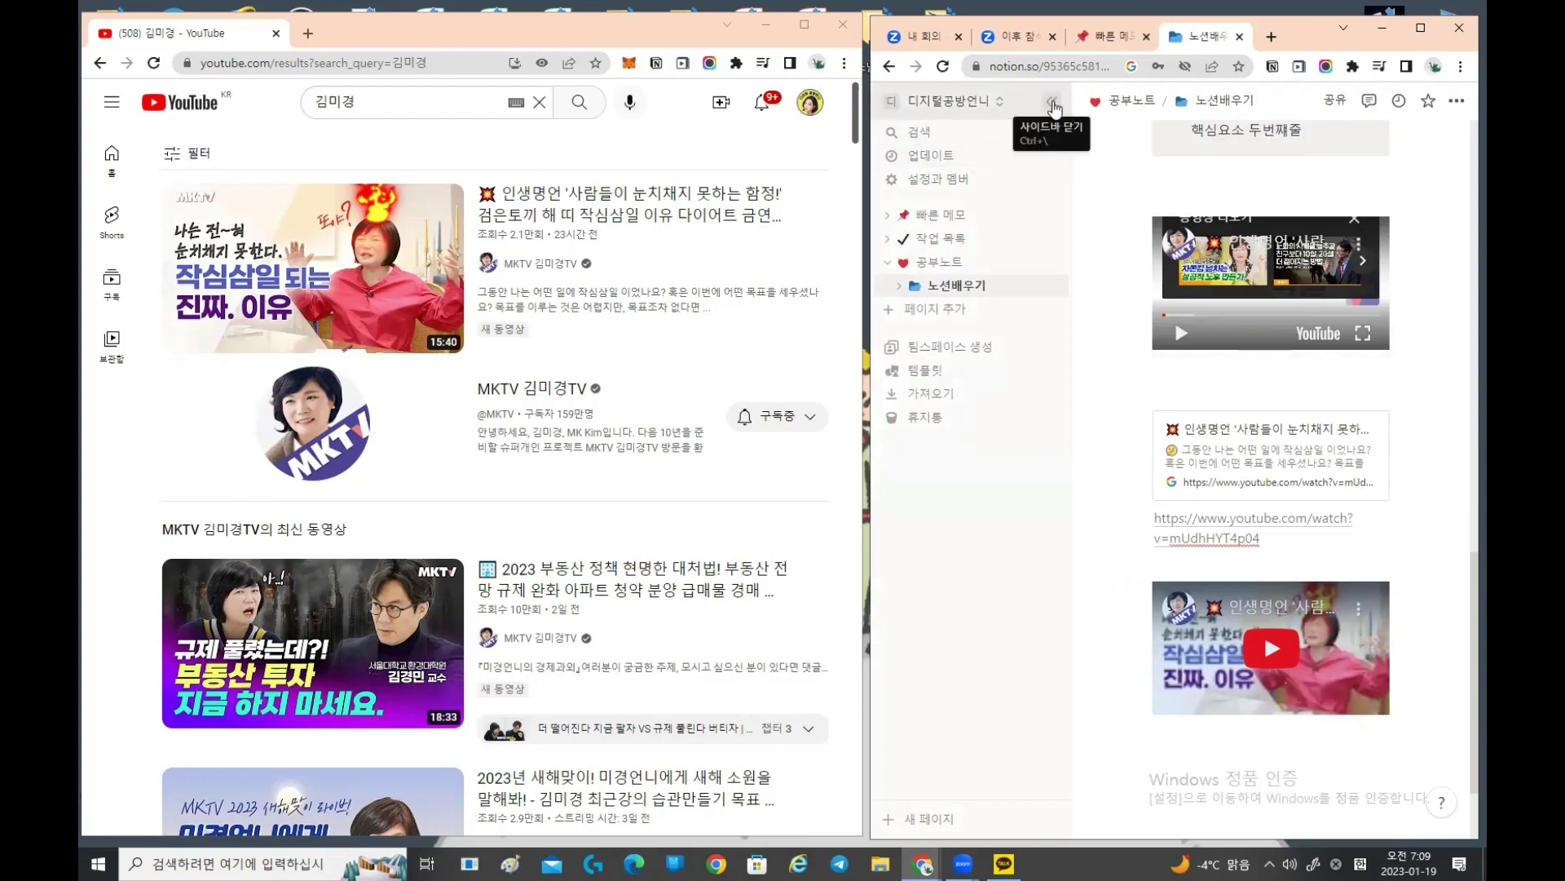
left_click(1053, 105)
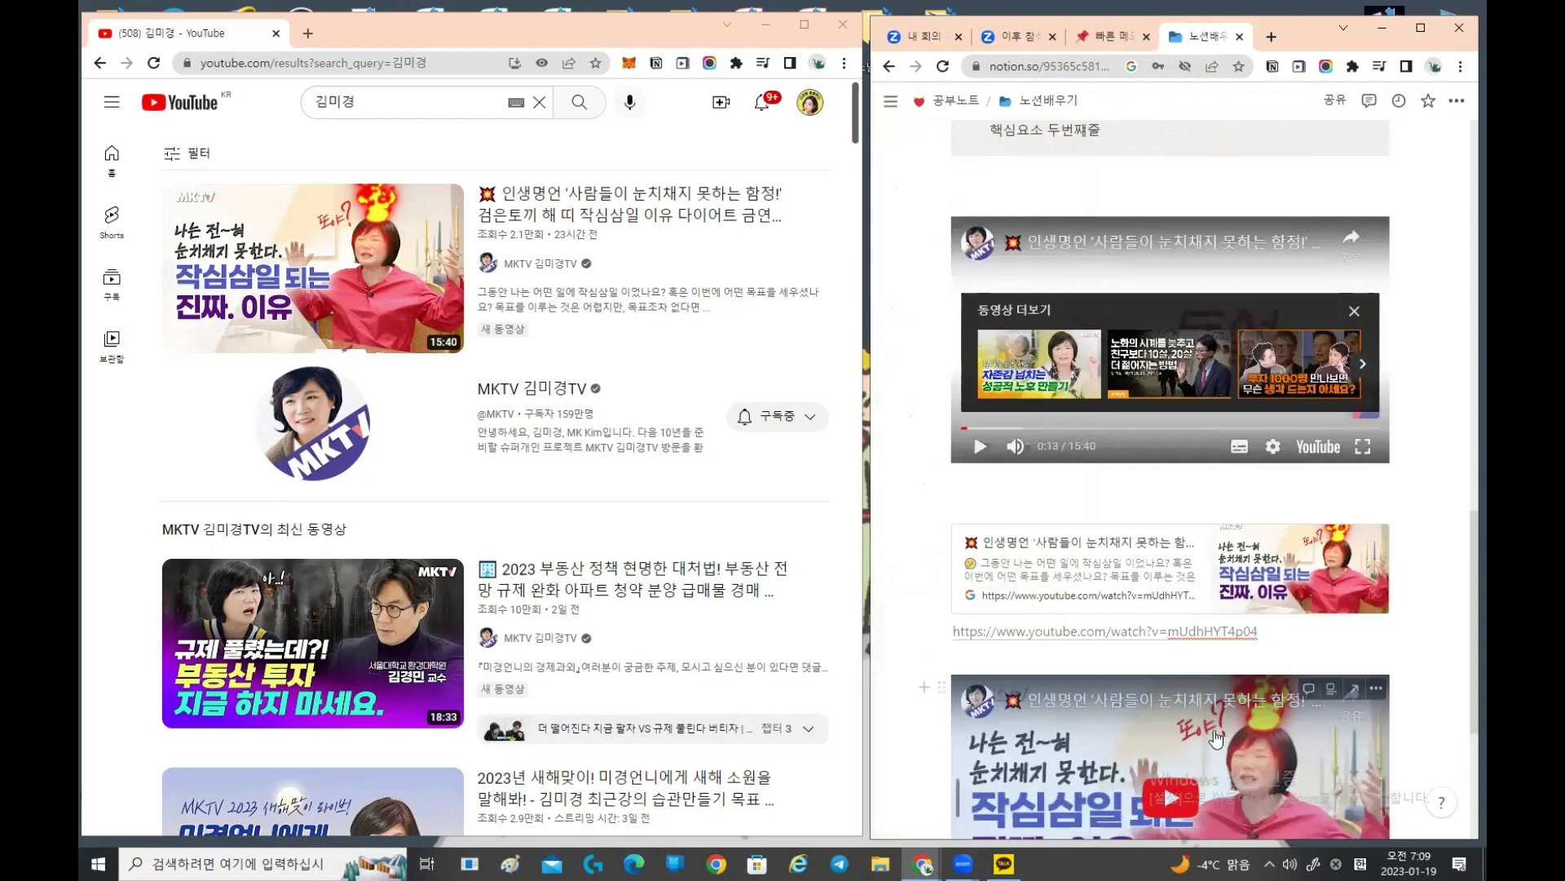
Step: Add an empty line with a blank line above it below the last embedded video on the 노션배우기 page
scroll(1168, 755, "down", 4)
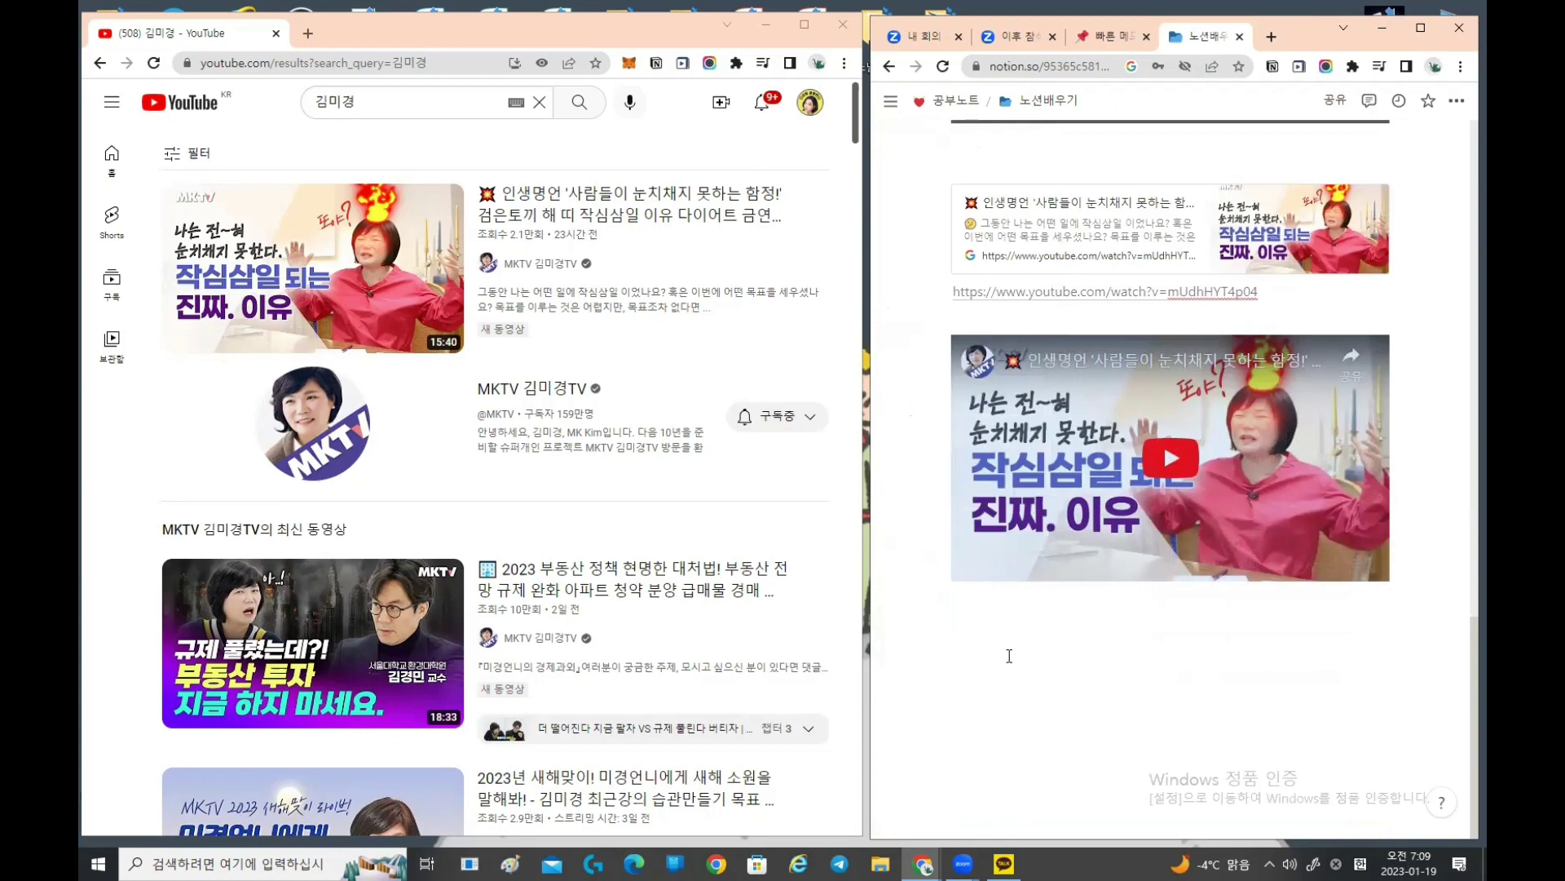
left_click(1105, 665)
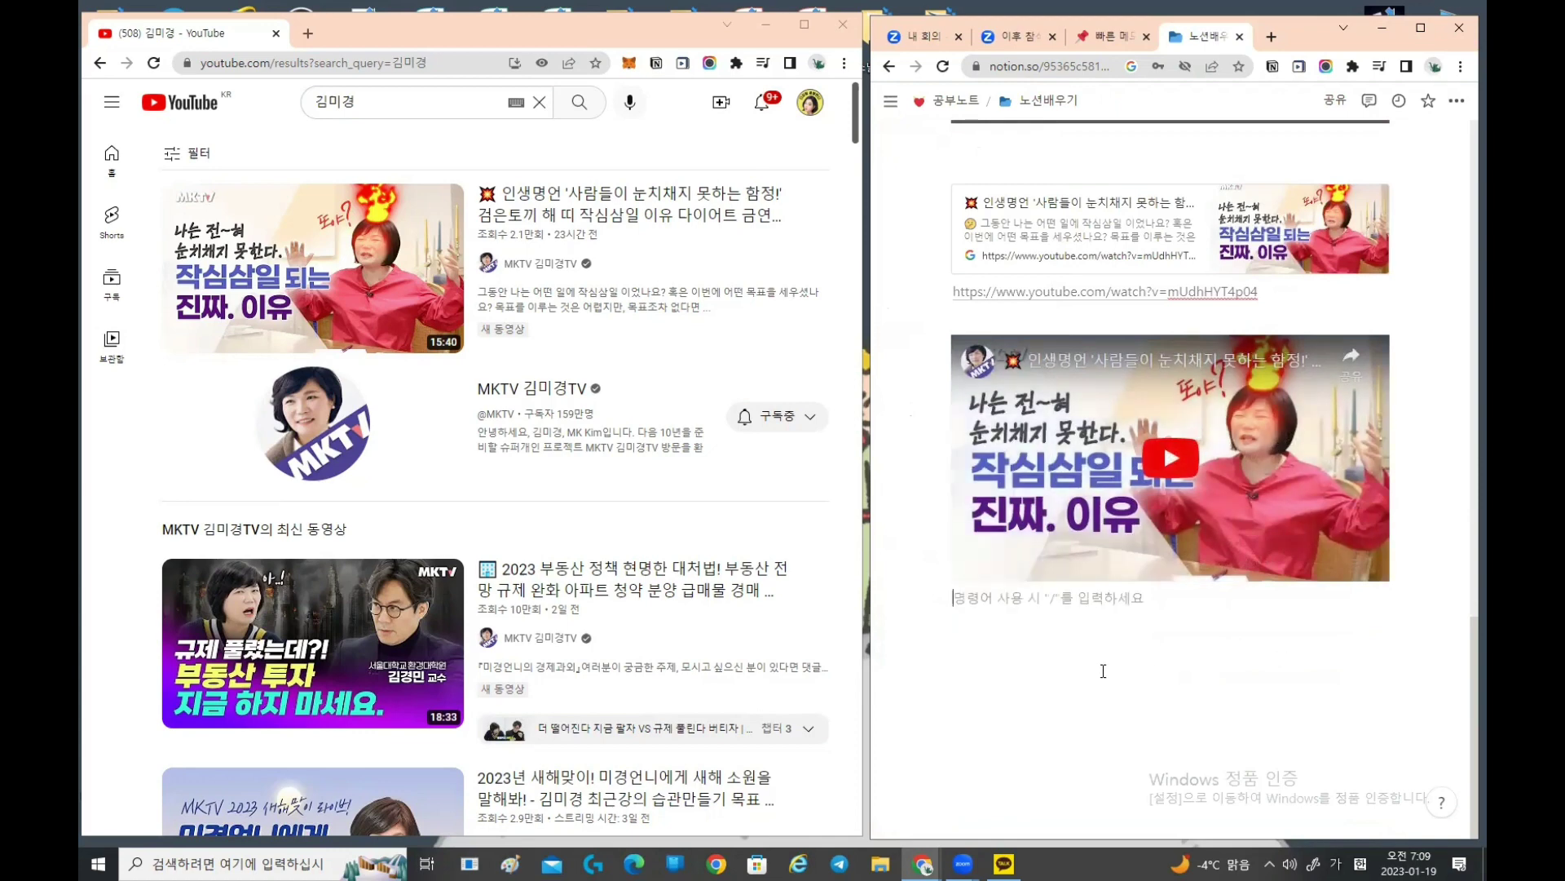
key("Return")
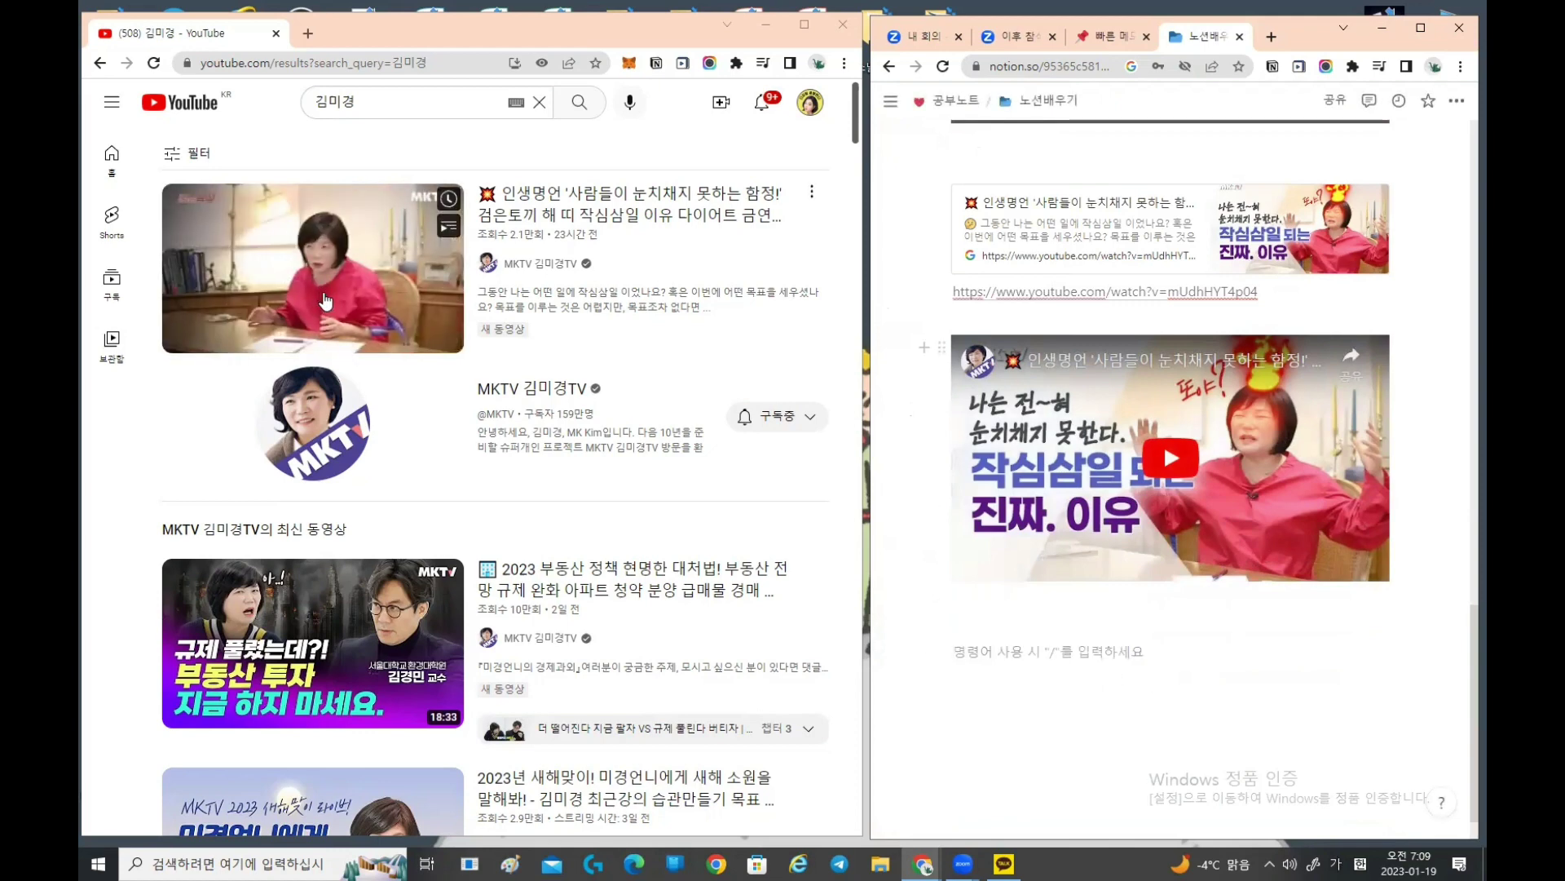
Step: Open the first video from the YouTube search results and pause it at about 0:05
left_click(331, 348)
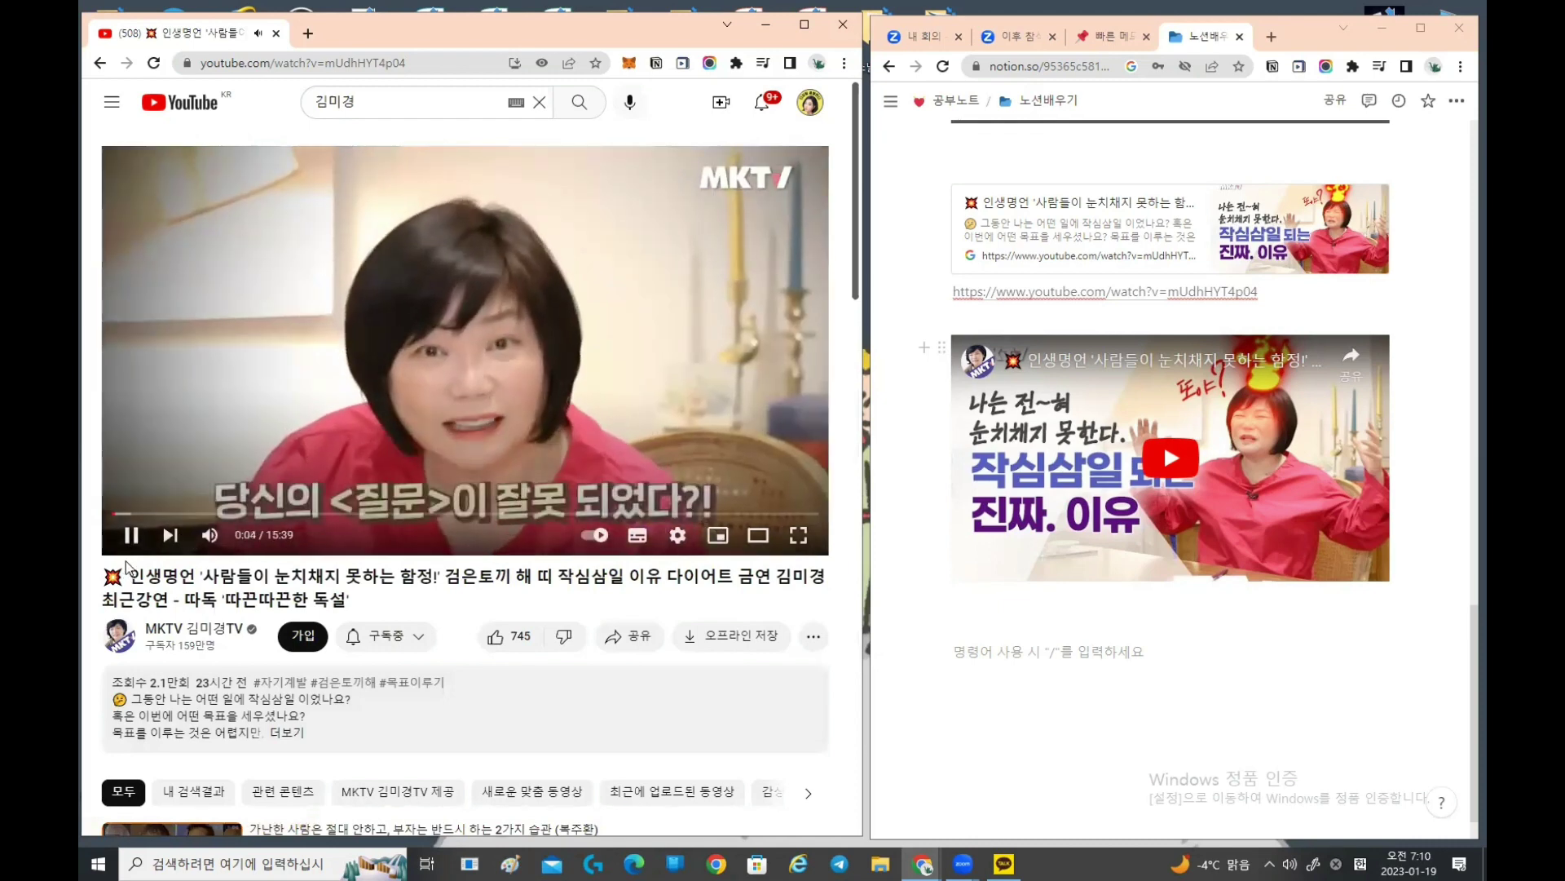
left_click(132, 536)
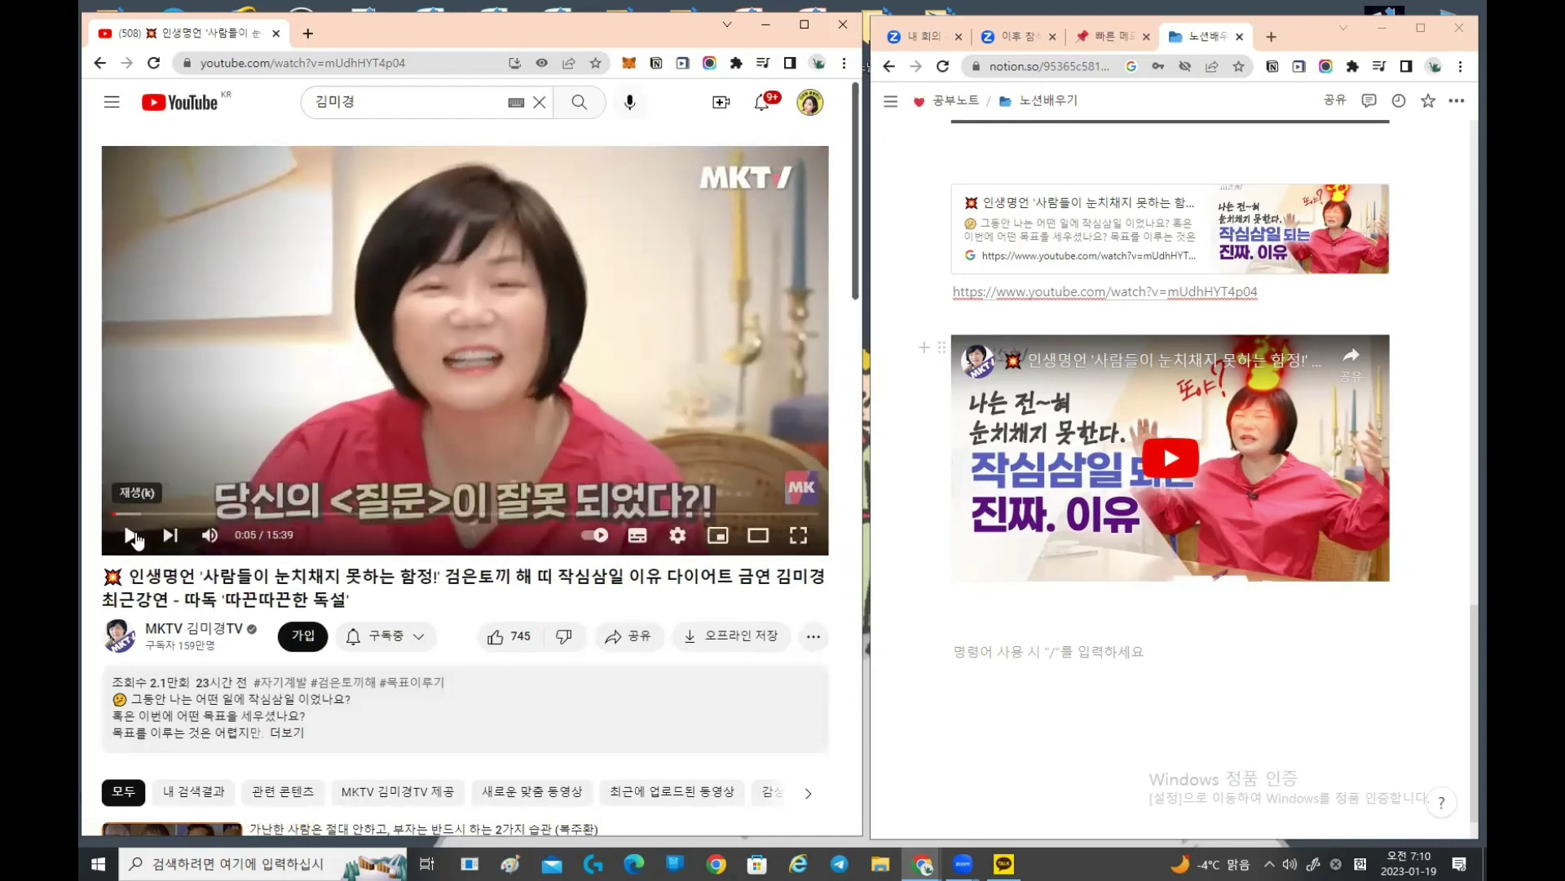
Step: Switch the paused YouTube video to theater mode (영화관 모드) and back to the default view
right_click(292, 329)
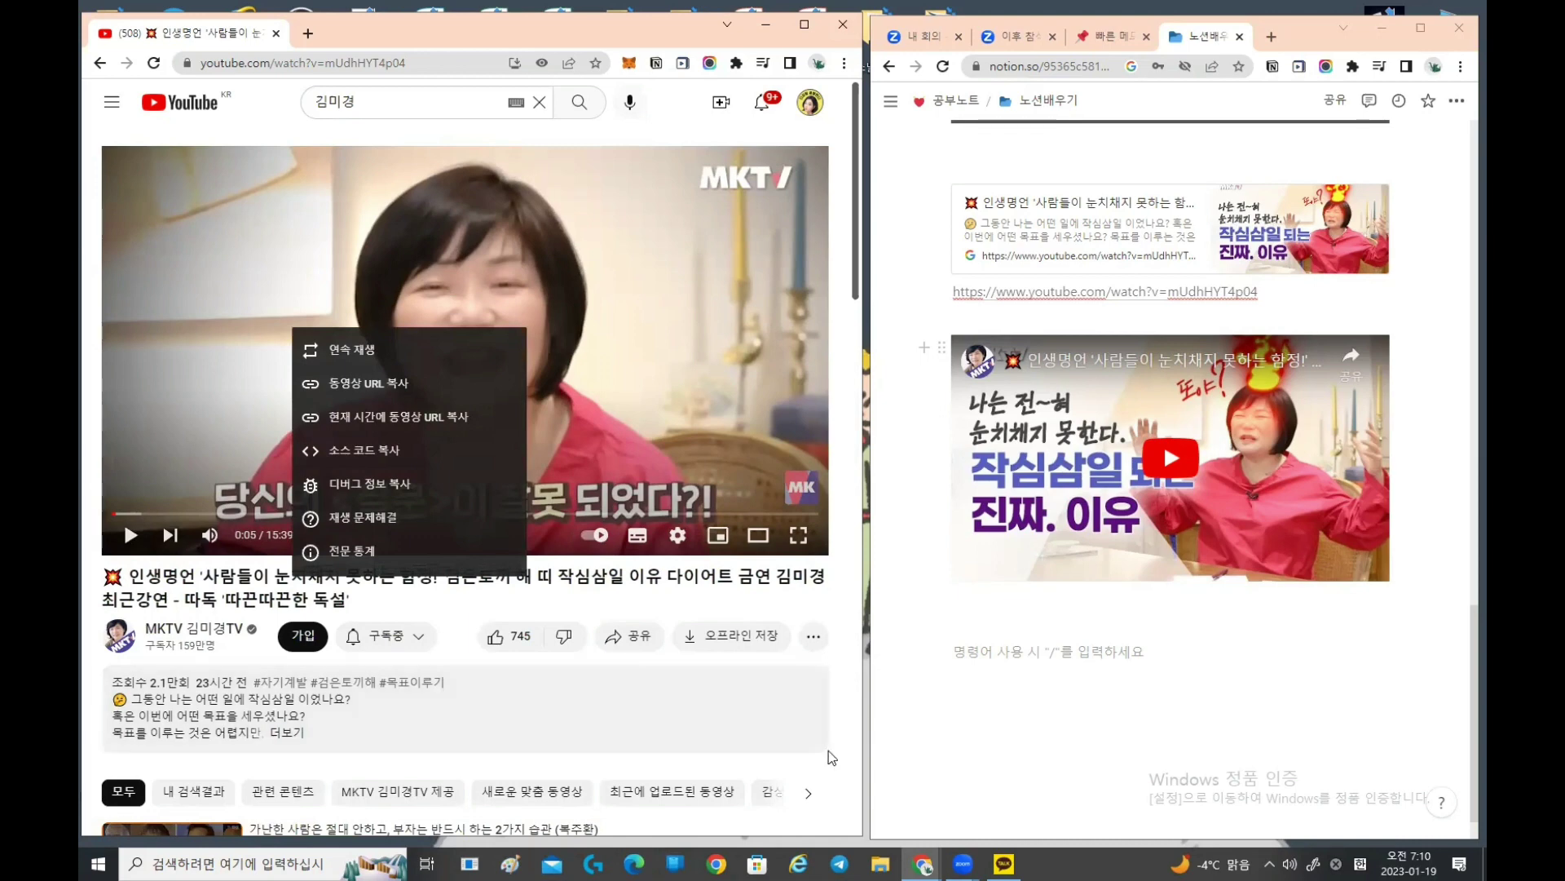
left_click(840, 793)
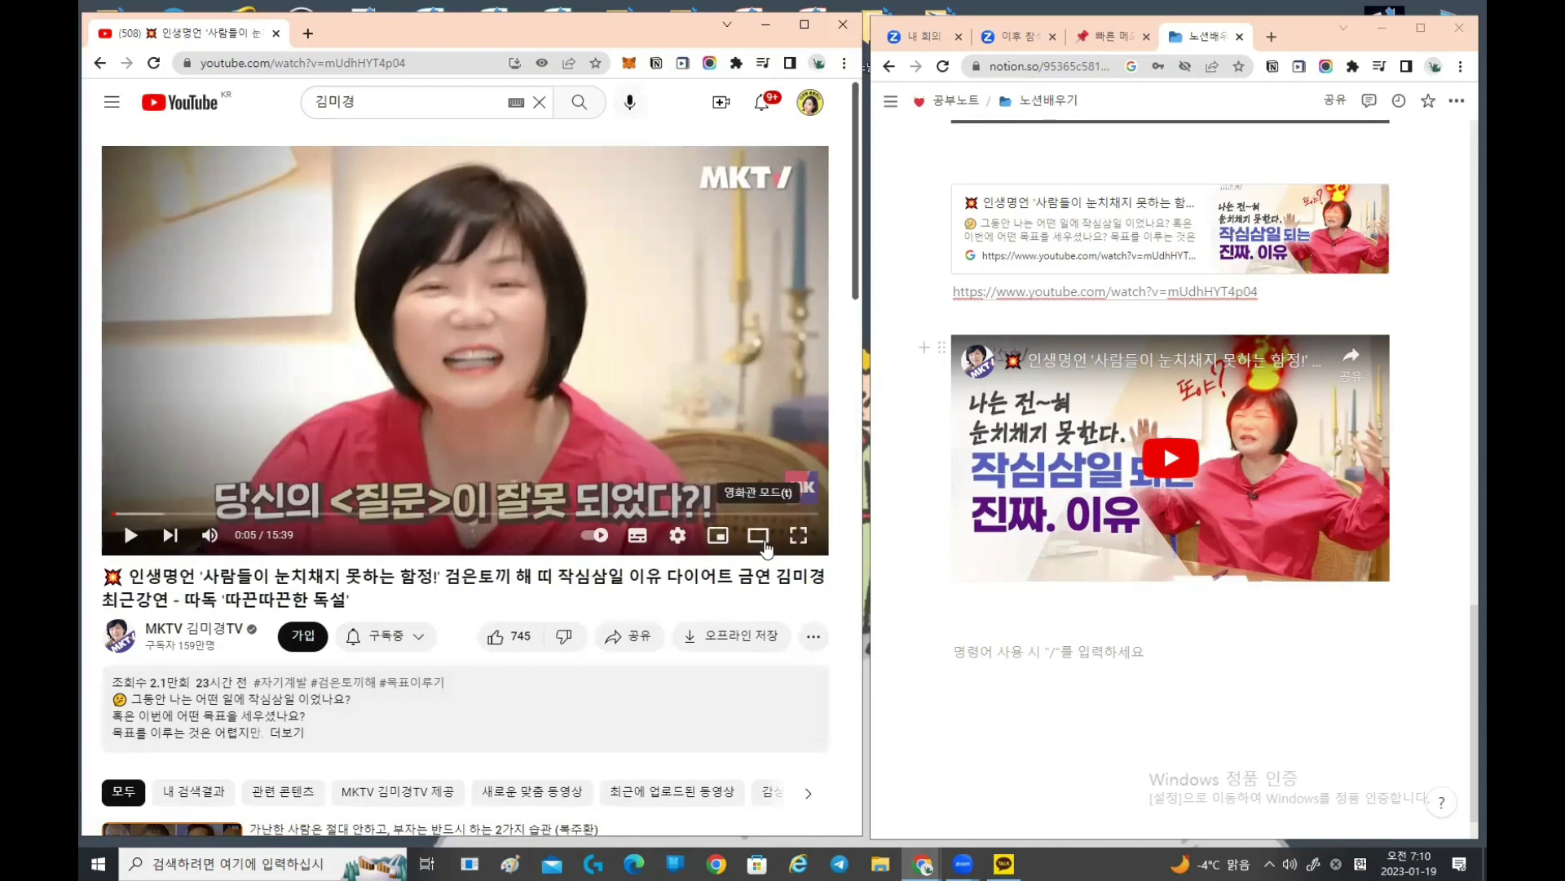
left_click(758, 536)
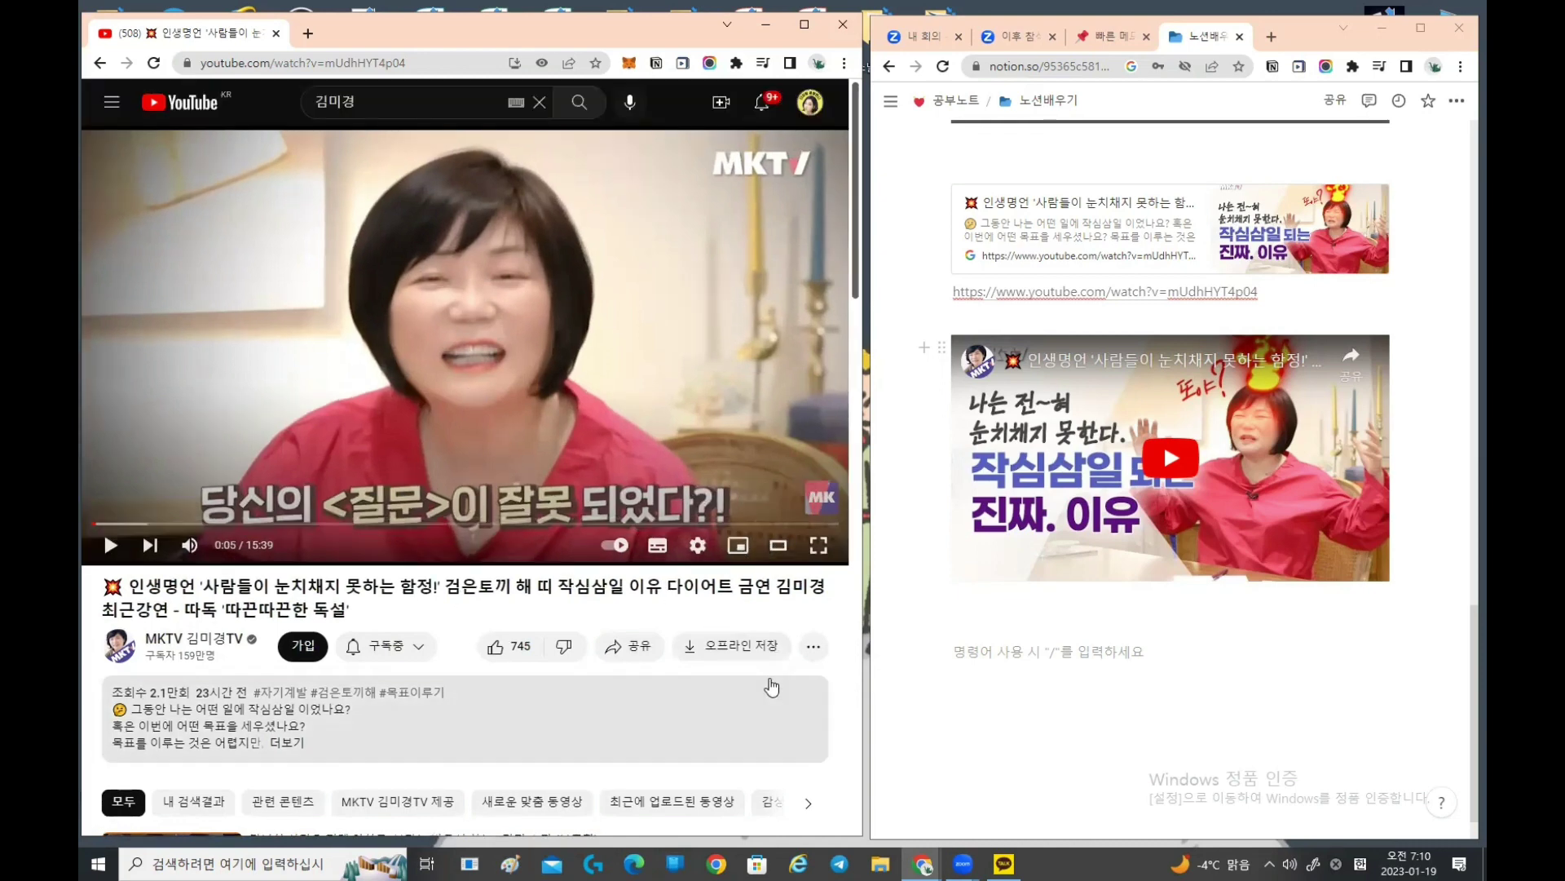
key("t")
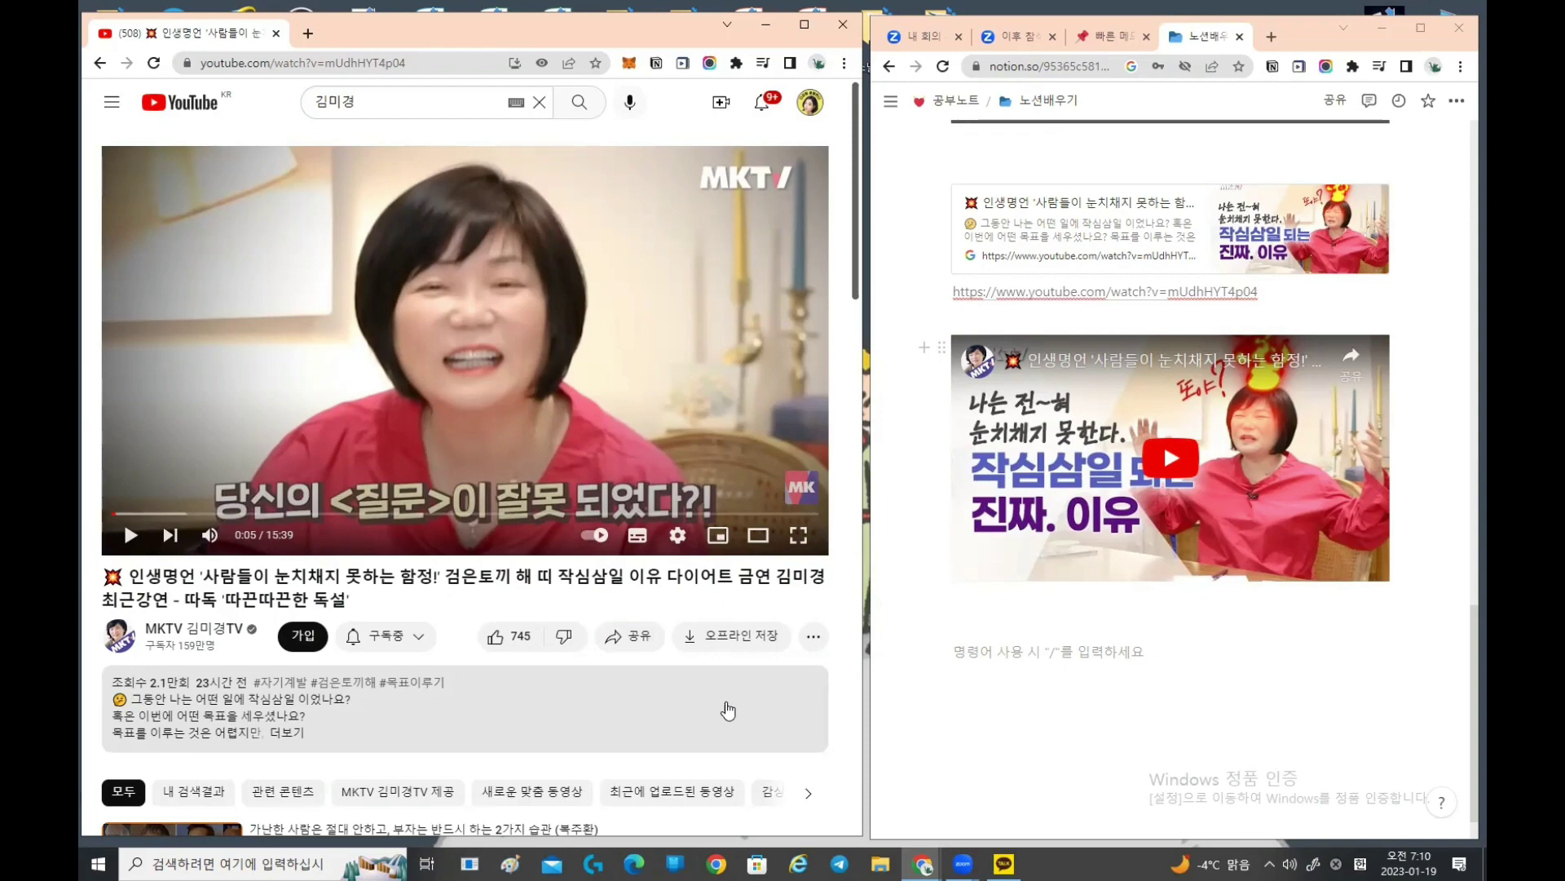
Step: Capture a rectangular screen snip of the paused video frame, leaving out the player controls at its lower edge
key("super+shift+s")
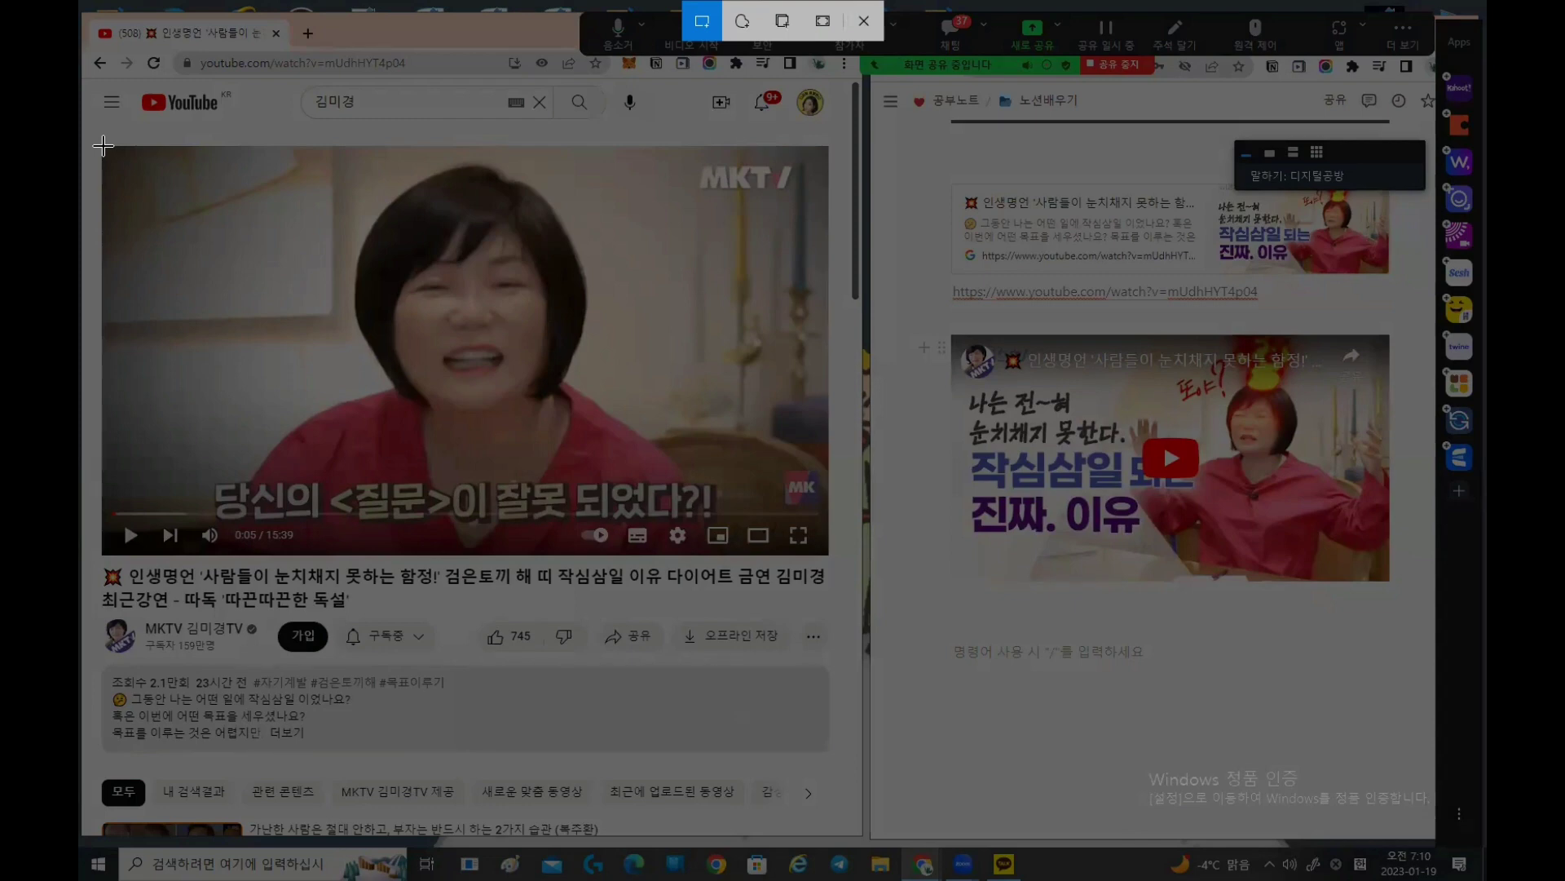
left_click_drag(103, 146, 826, 555)
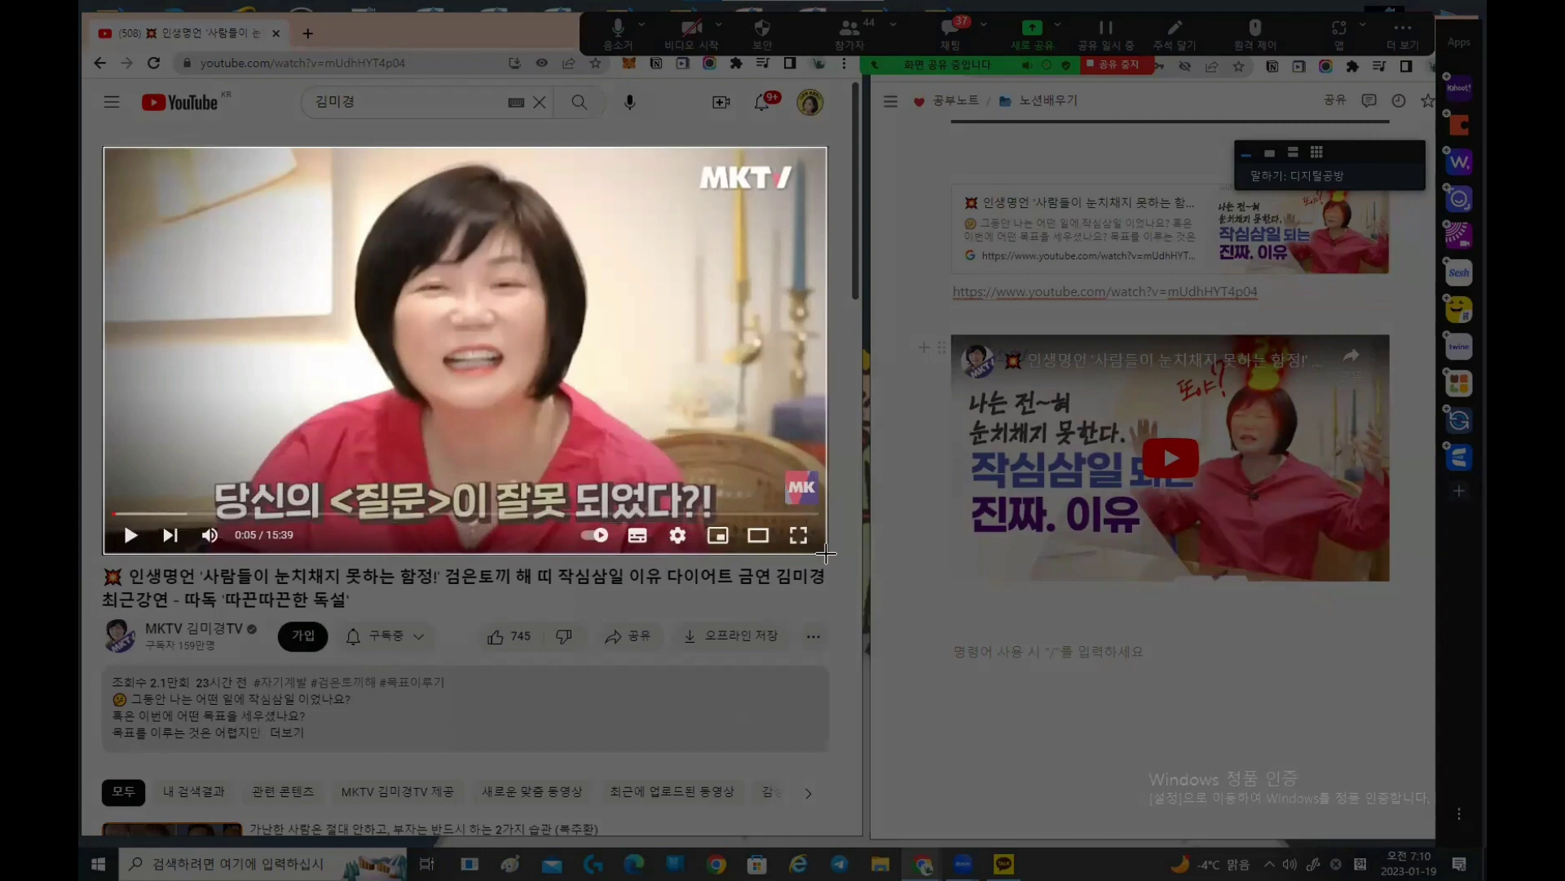
left_click_drag(826, 554, 825, 521)
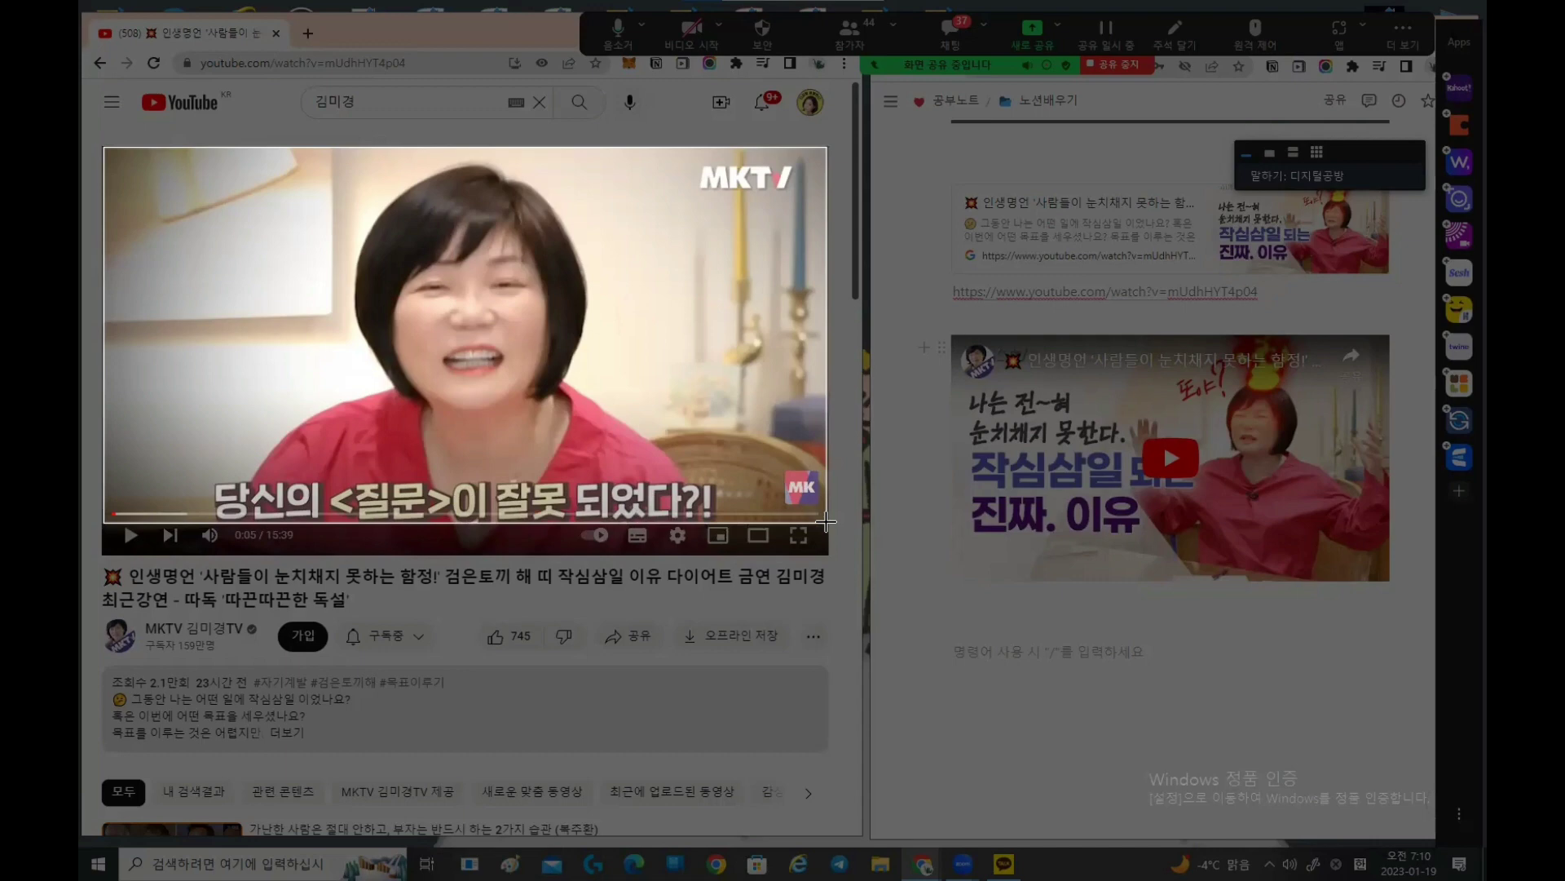
left_click_drag(826, 521, 826, 522)
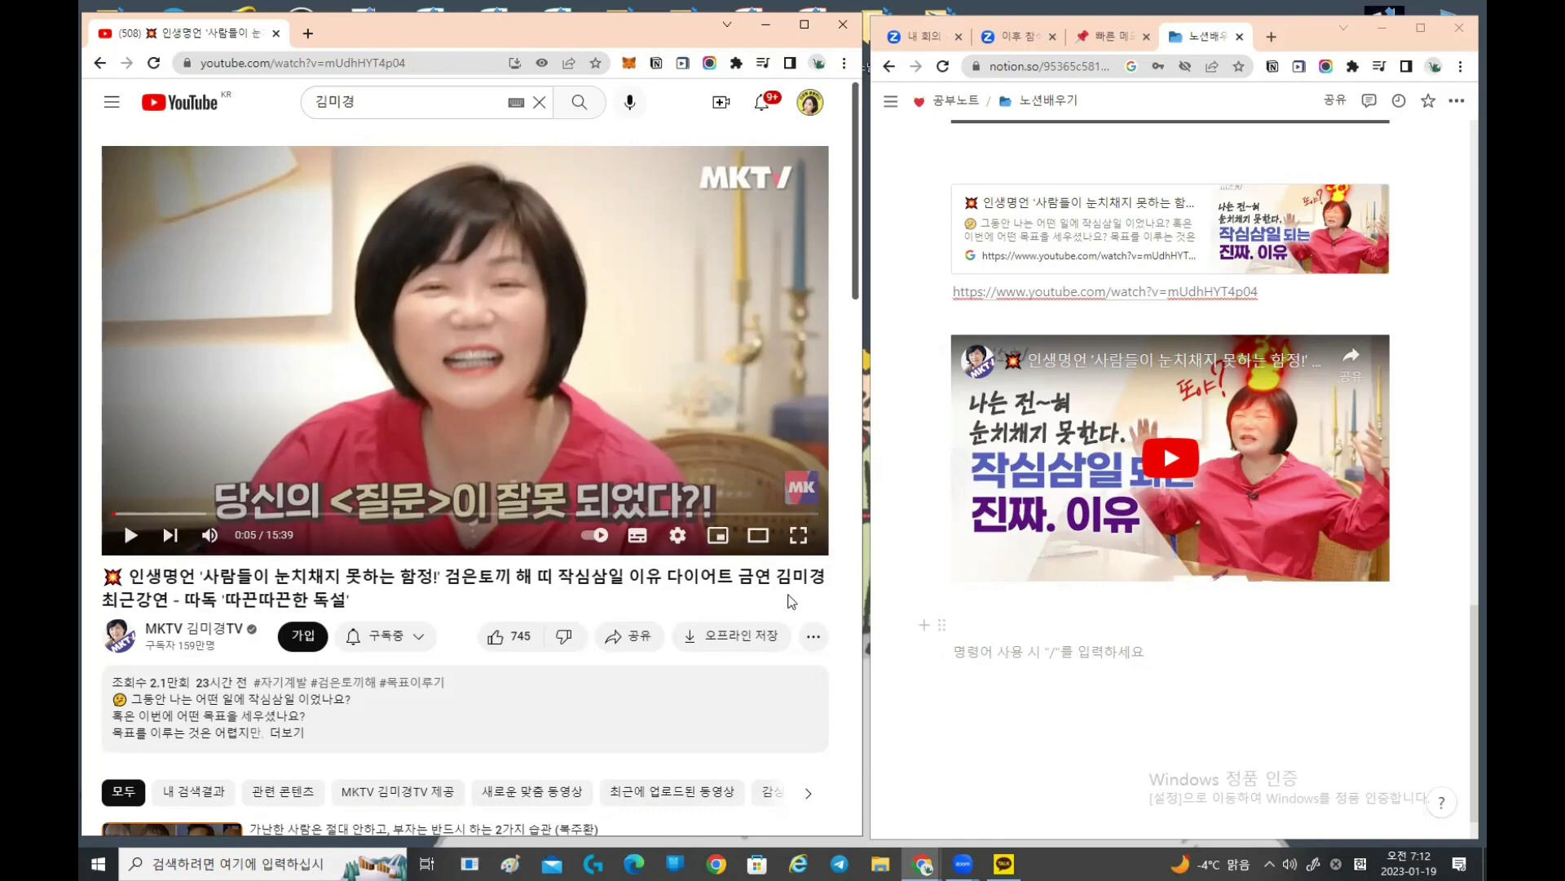
Step: Paste the captured frame as an image into the empty line below the embedded video and start a new line under it
left_click(1010, 651)
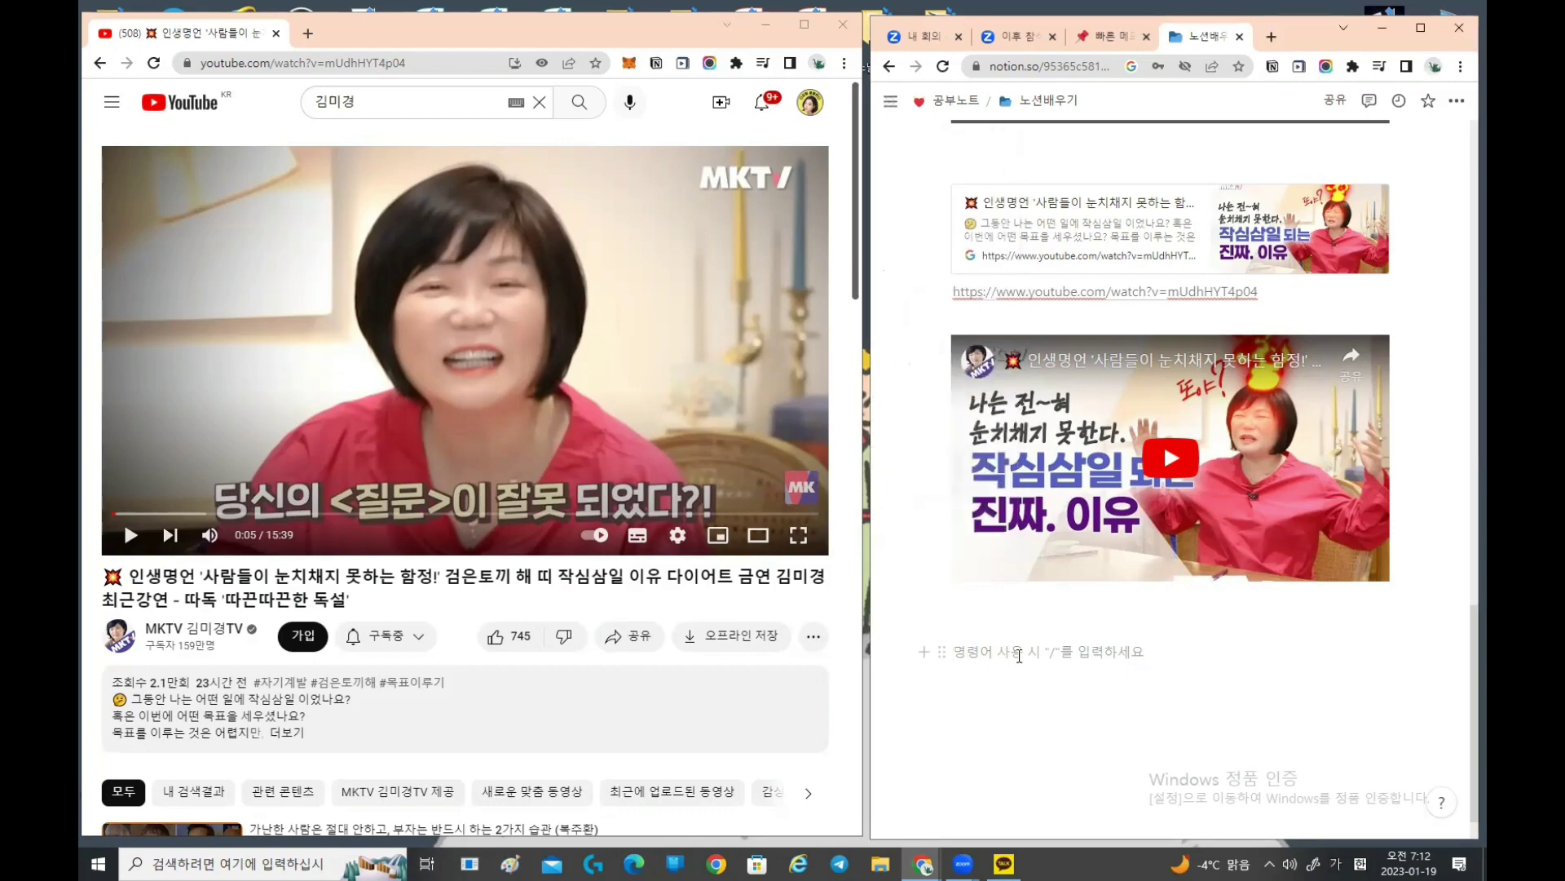
key("ctrl+v")
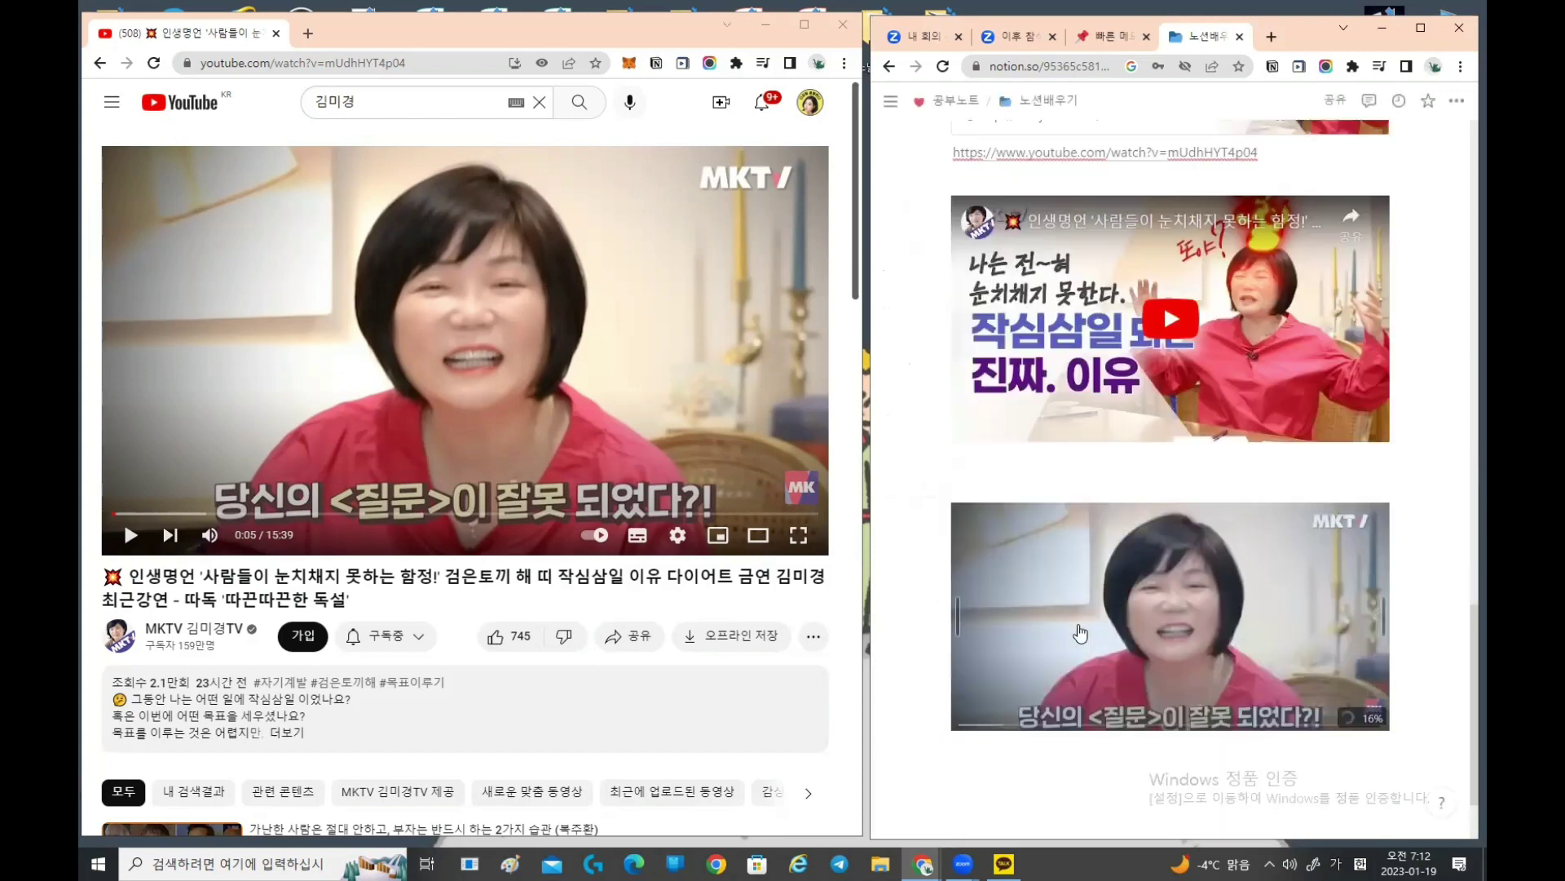
scroll(1080, 634, "down", 2)
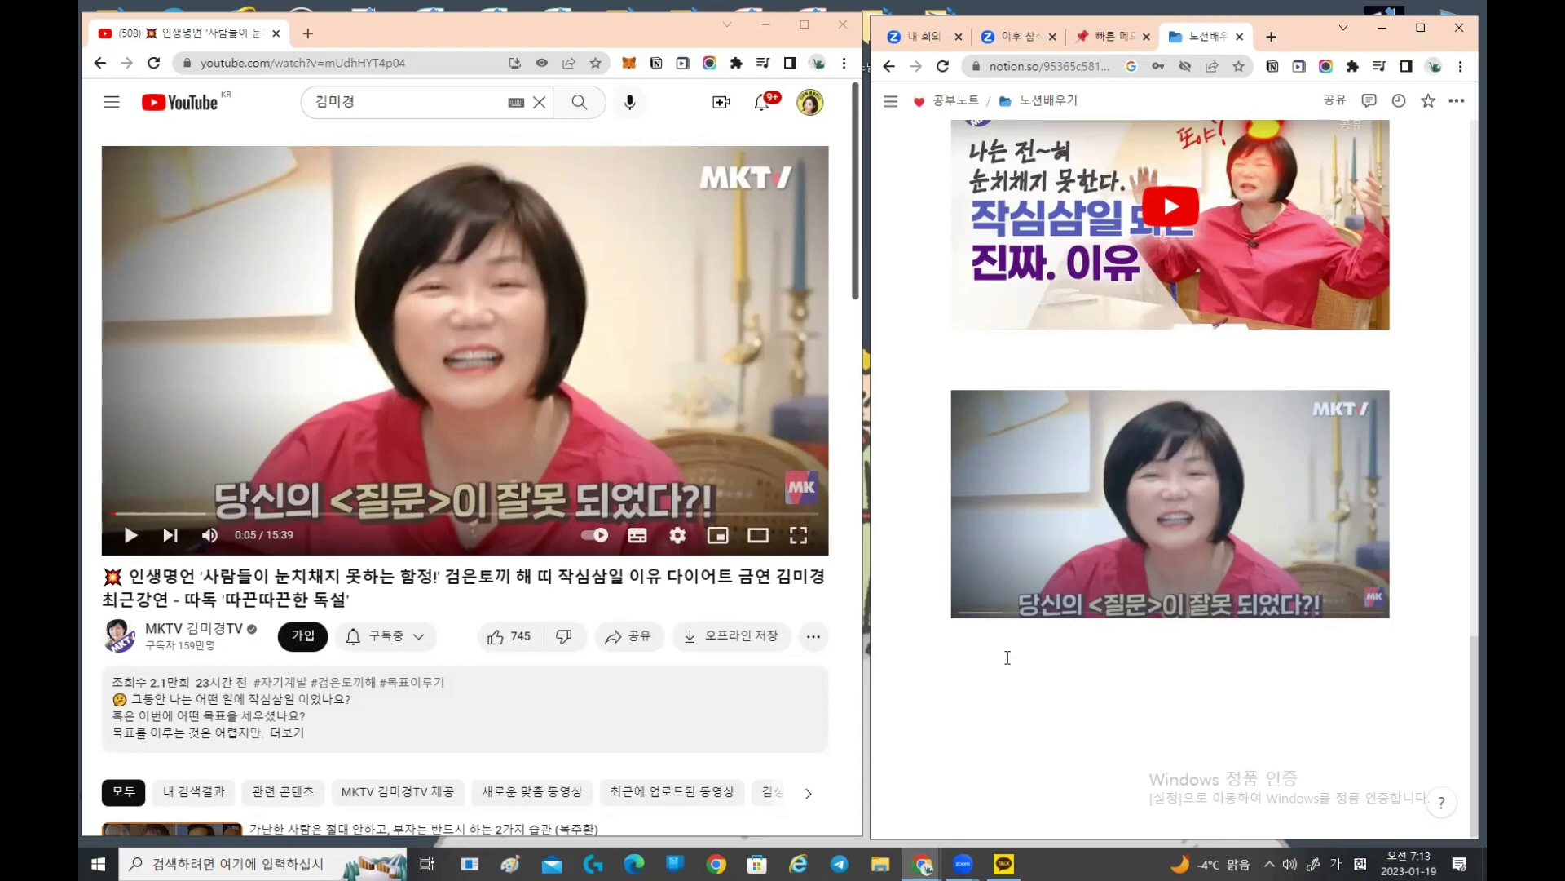
left_click(1006, 662)
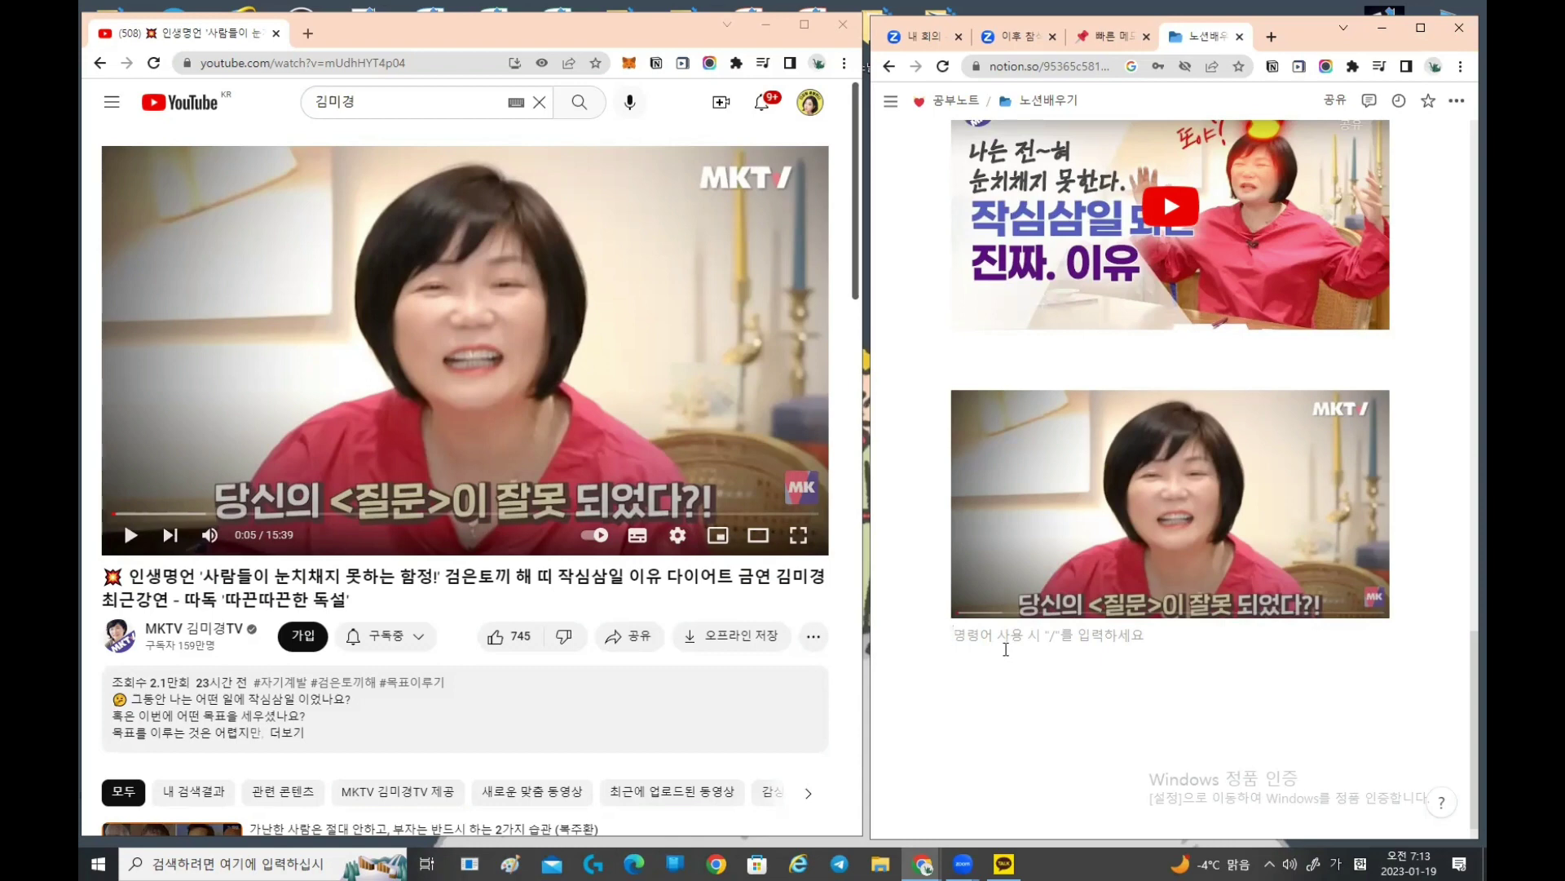
Step: Maximize the Notion window and pin its sidebar open
mouse_move(954, 558)
mouse_move(875, 164)
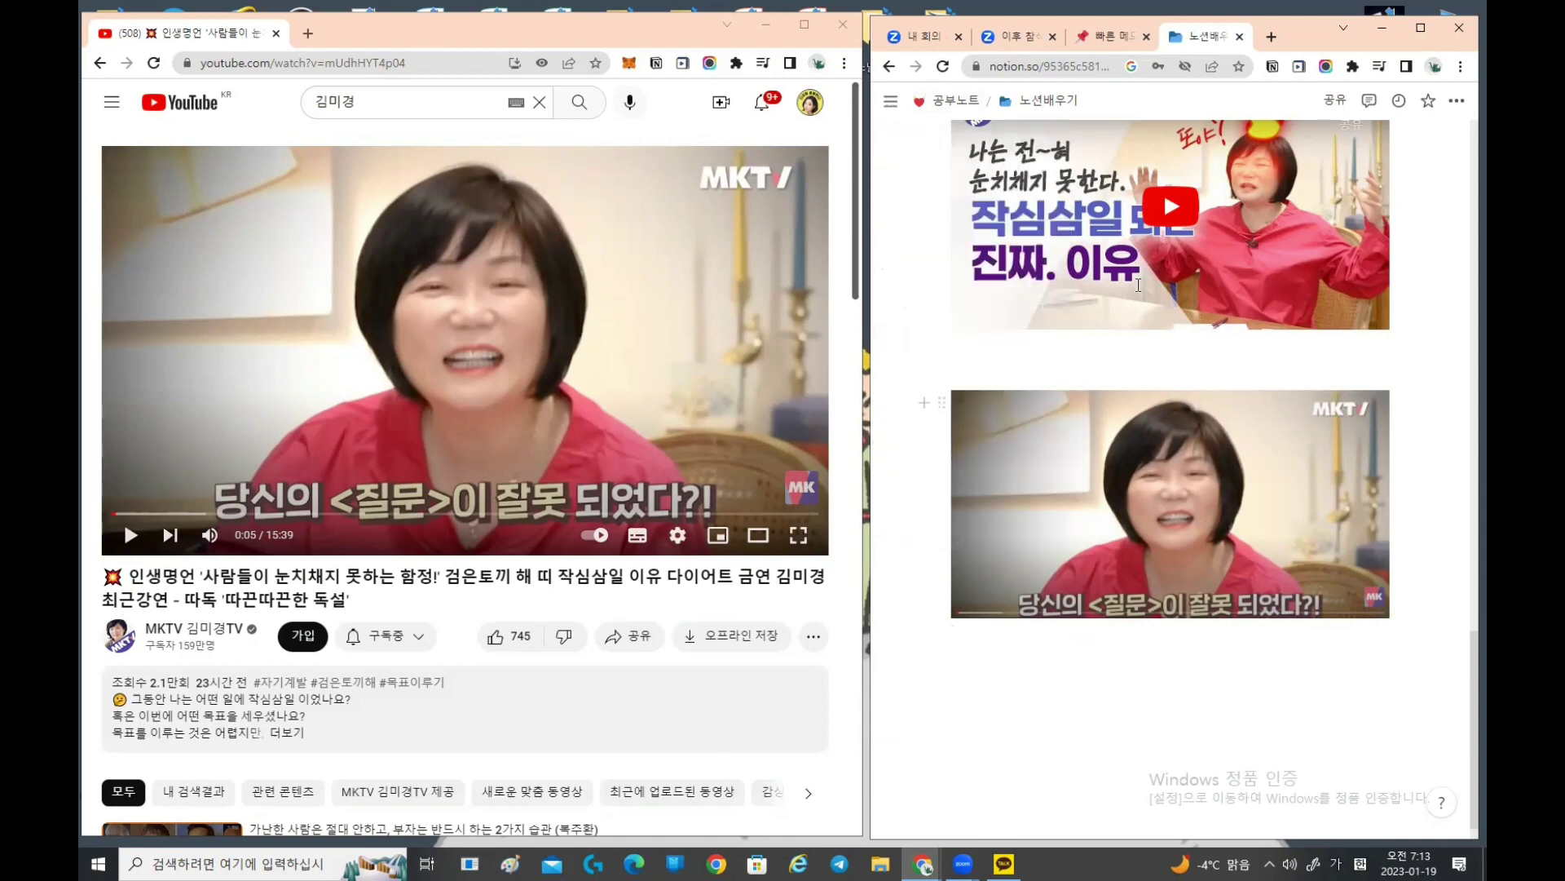
left_click(1423, 26)
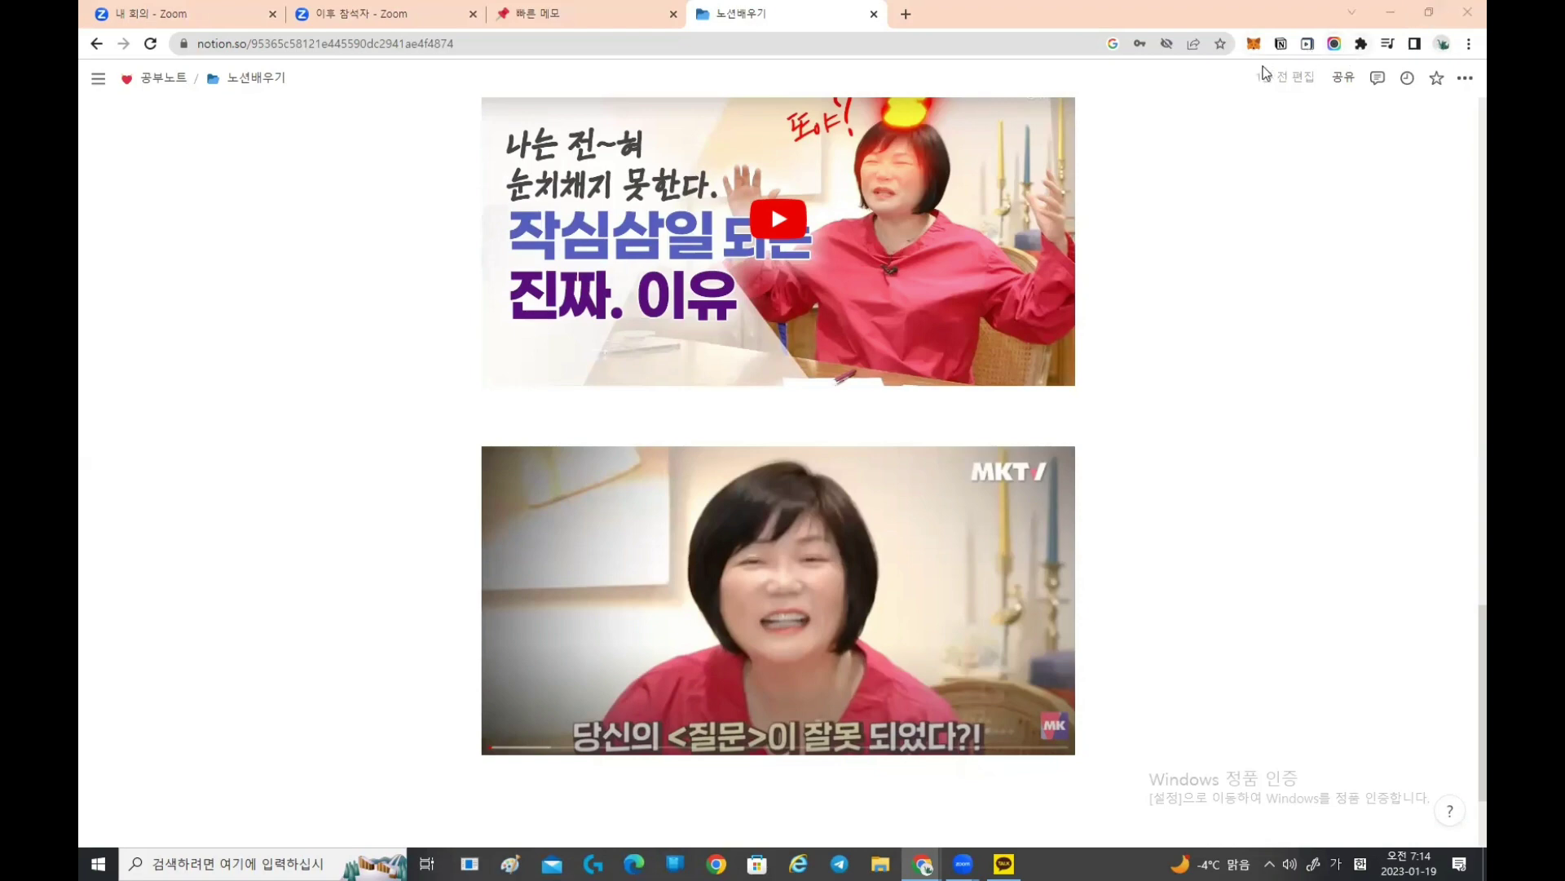
mouse_move(97, 79)
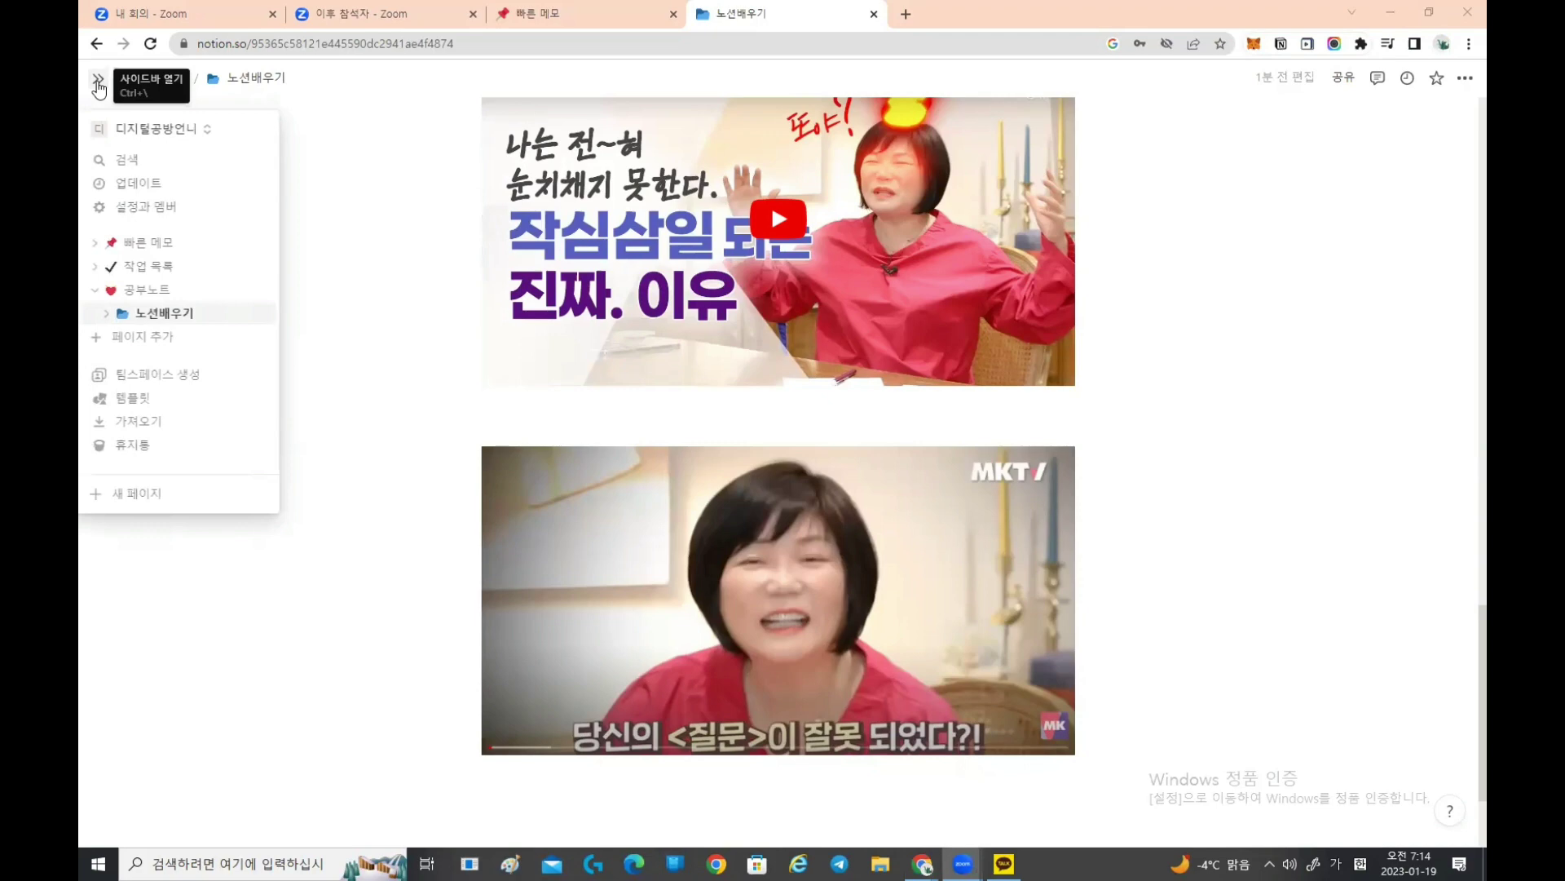
left_click(98, 81)
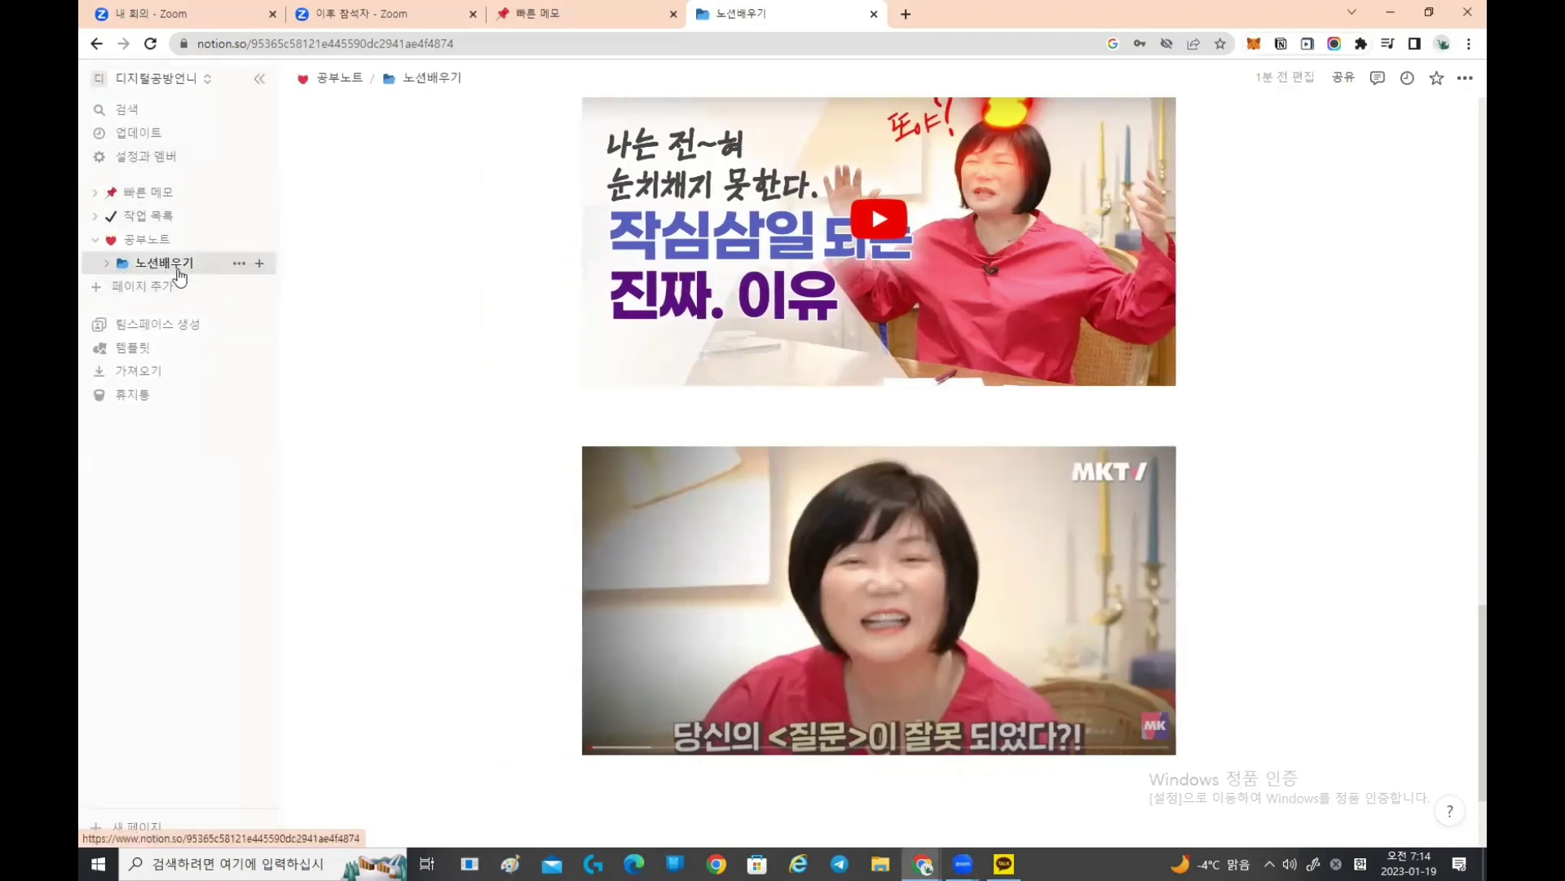
Step: Add further empty lines below the pasted image at the end of the 노션배우기 page
scroll(1254, 414, "up", 10)
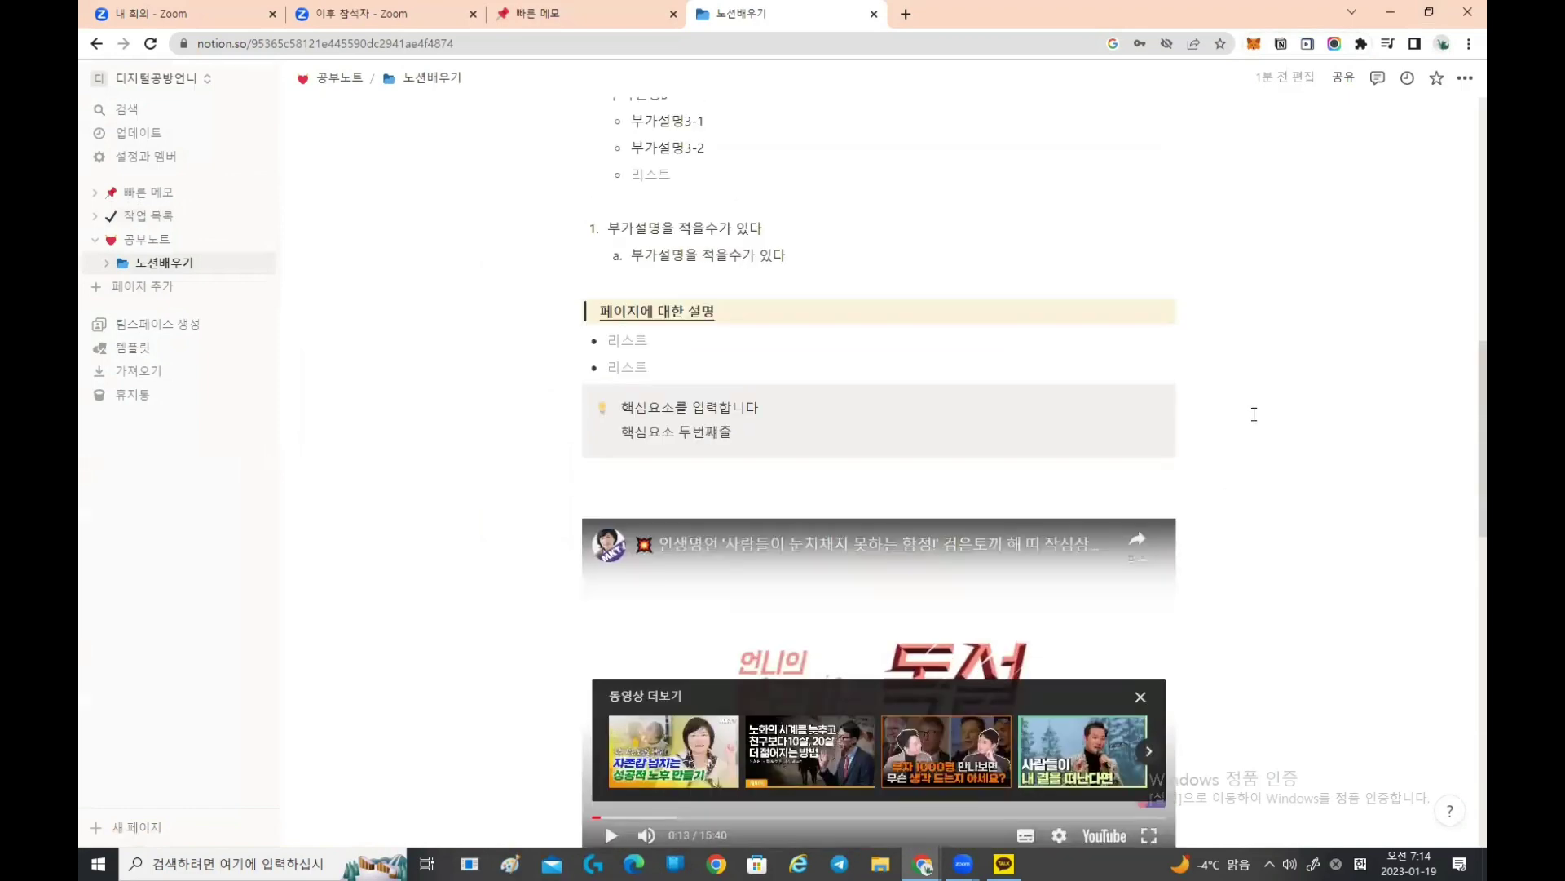
scroll(1254, 414, "up", 4)
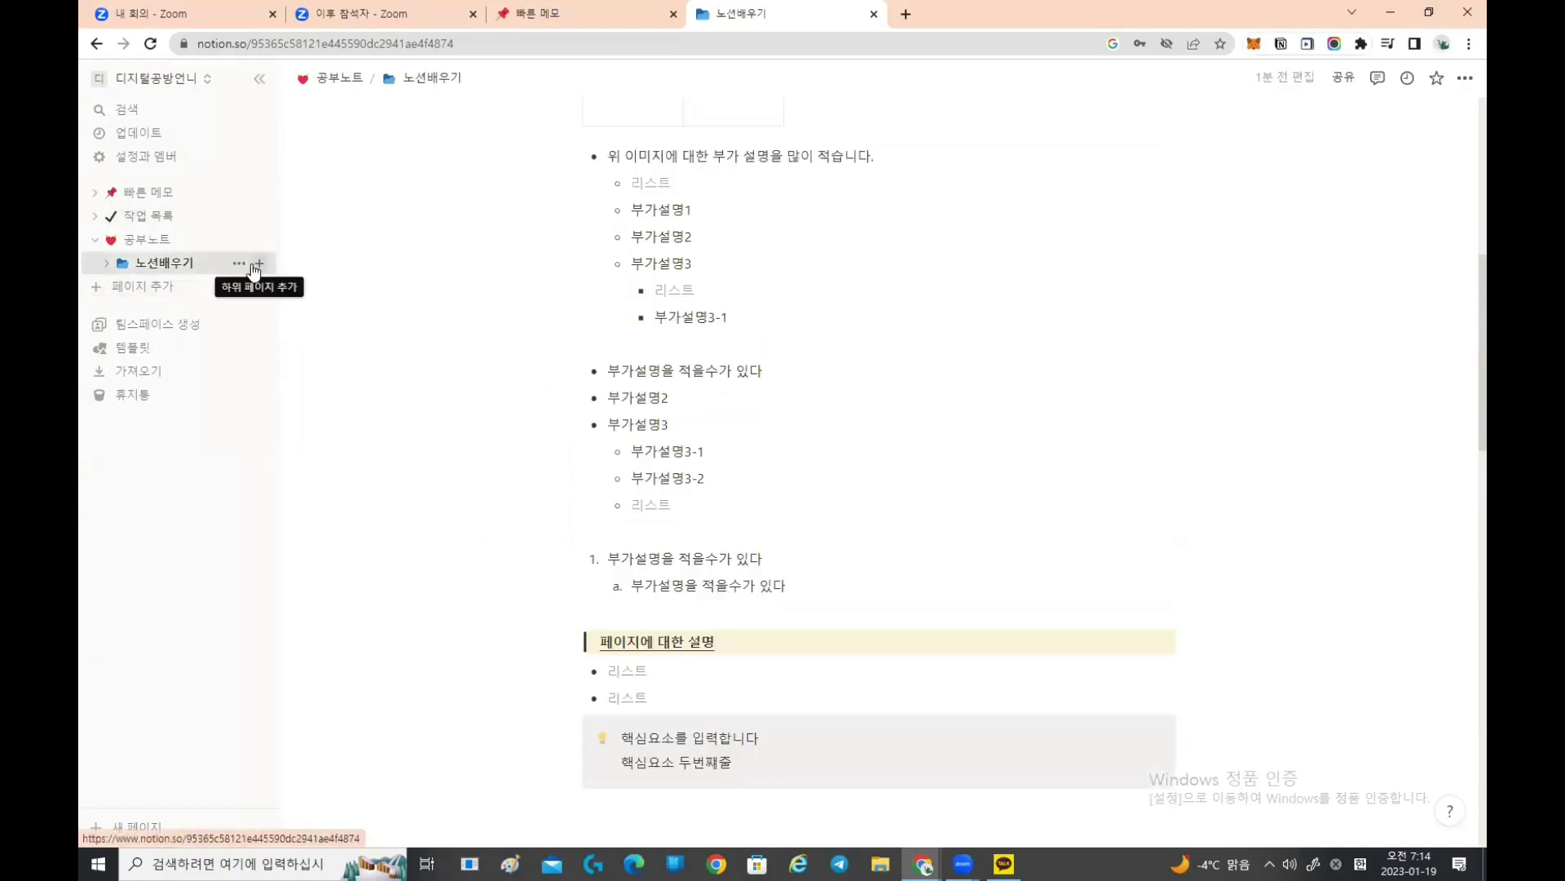
scroll(866, 587, "down", 15)
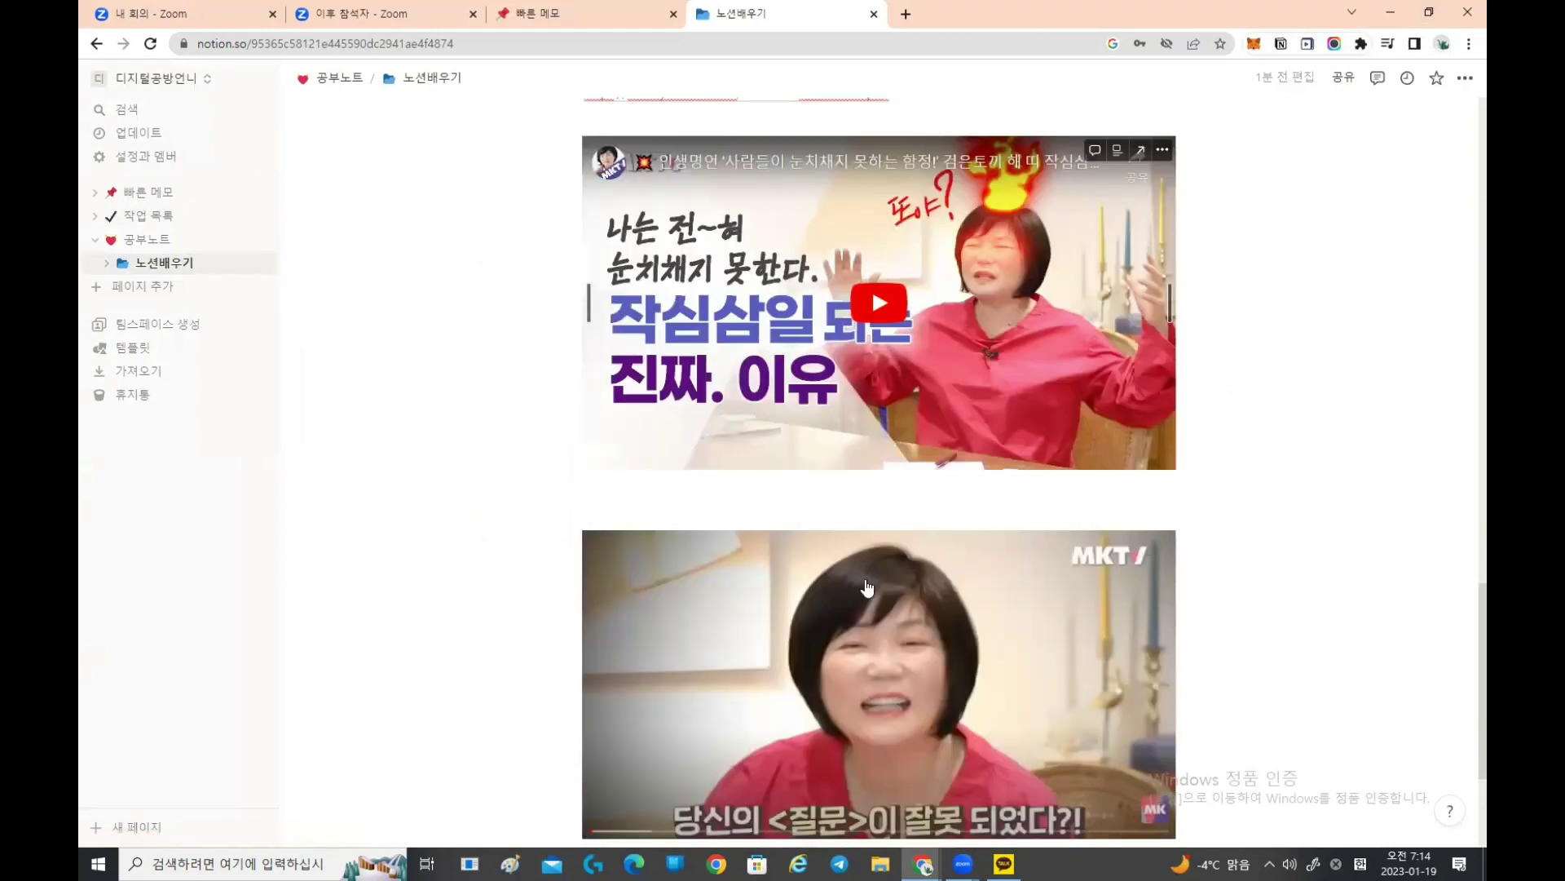
scroll(866, 587, "down", 3)
left_click(678, 644)
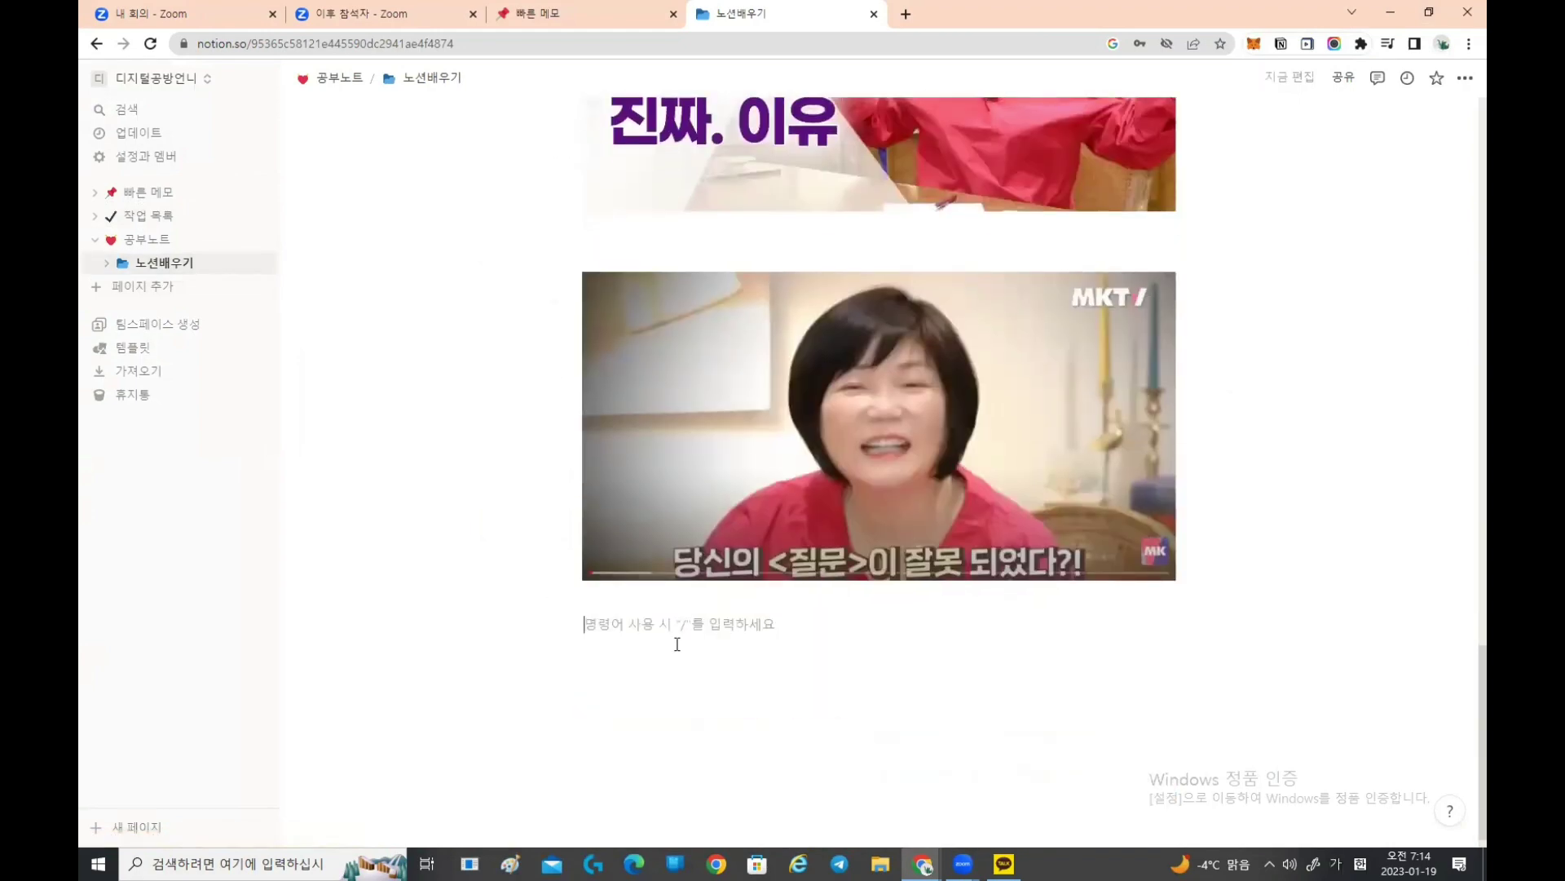
key("Return")
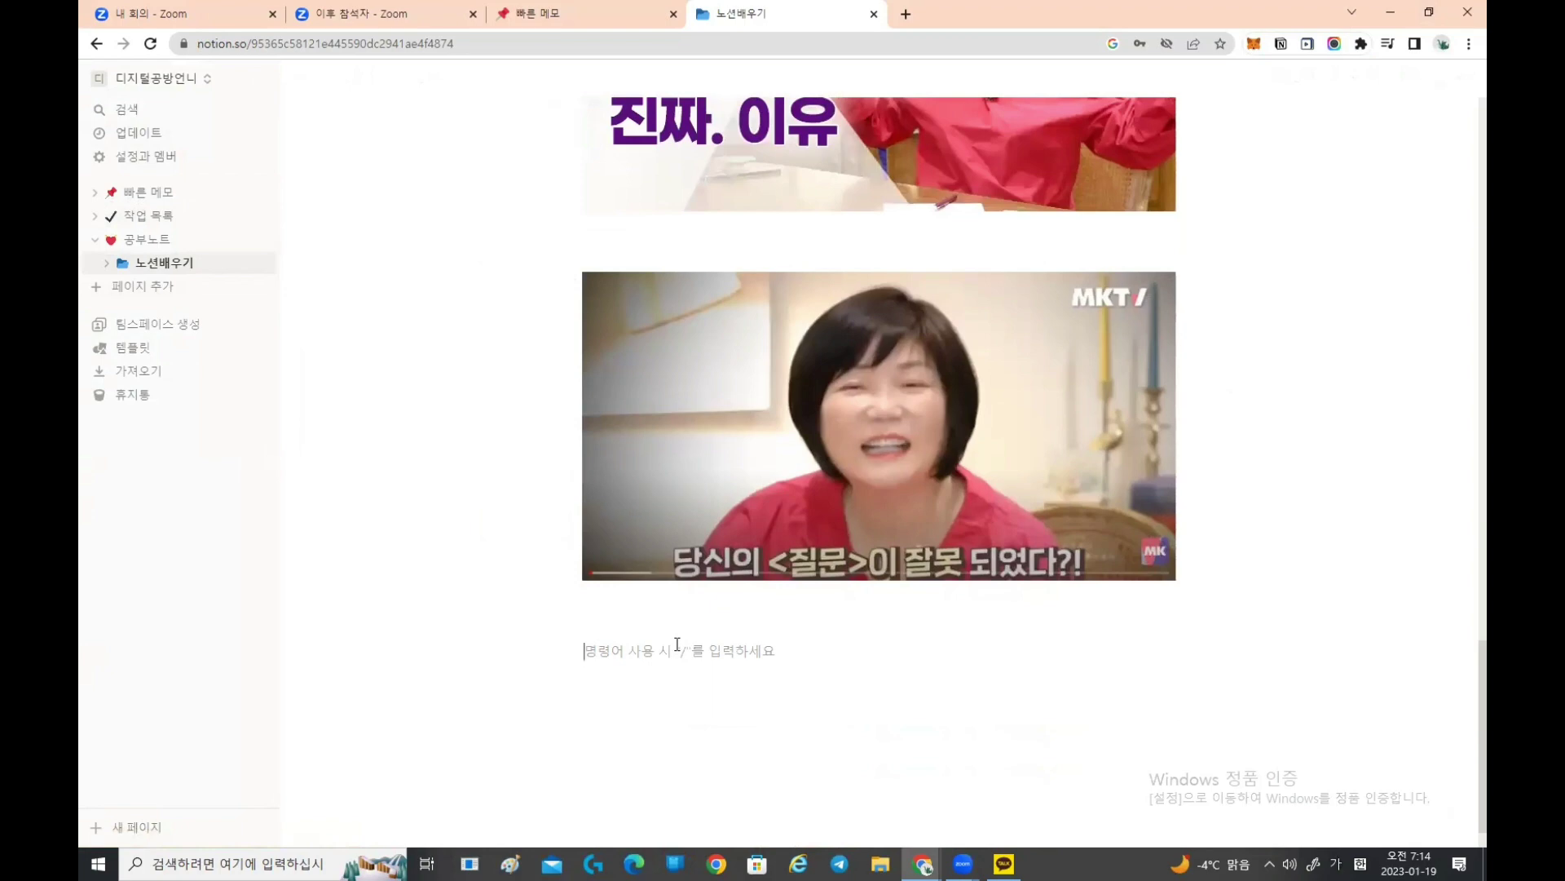
Step: Collapse the 공부노트 page in the sidebar and expand it again to show how a toggle works
left_click(94, 242)
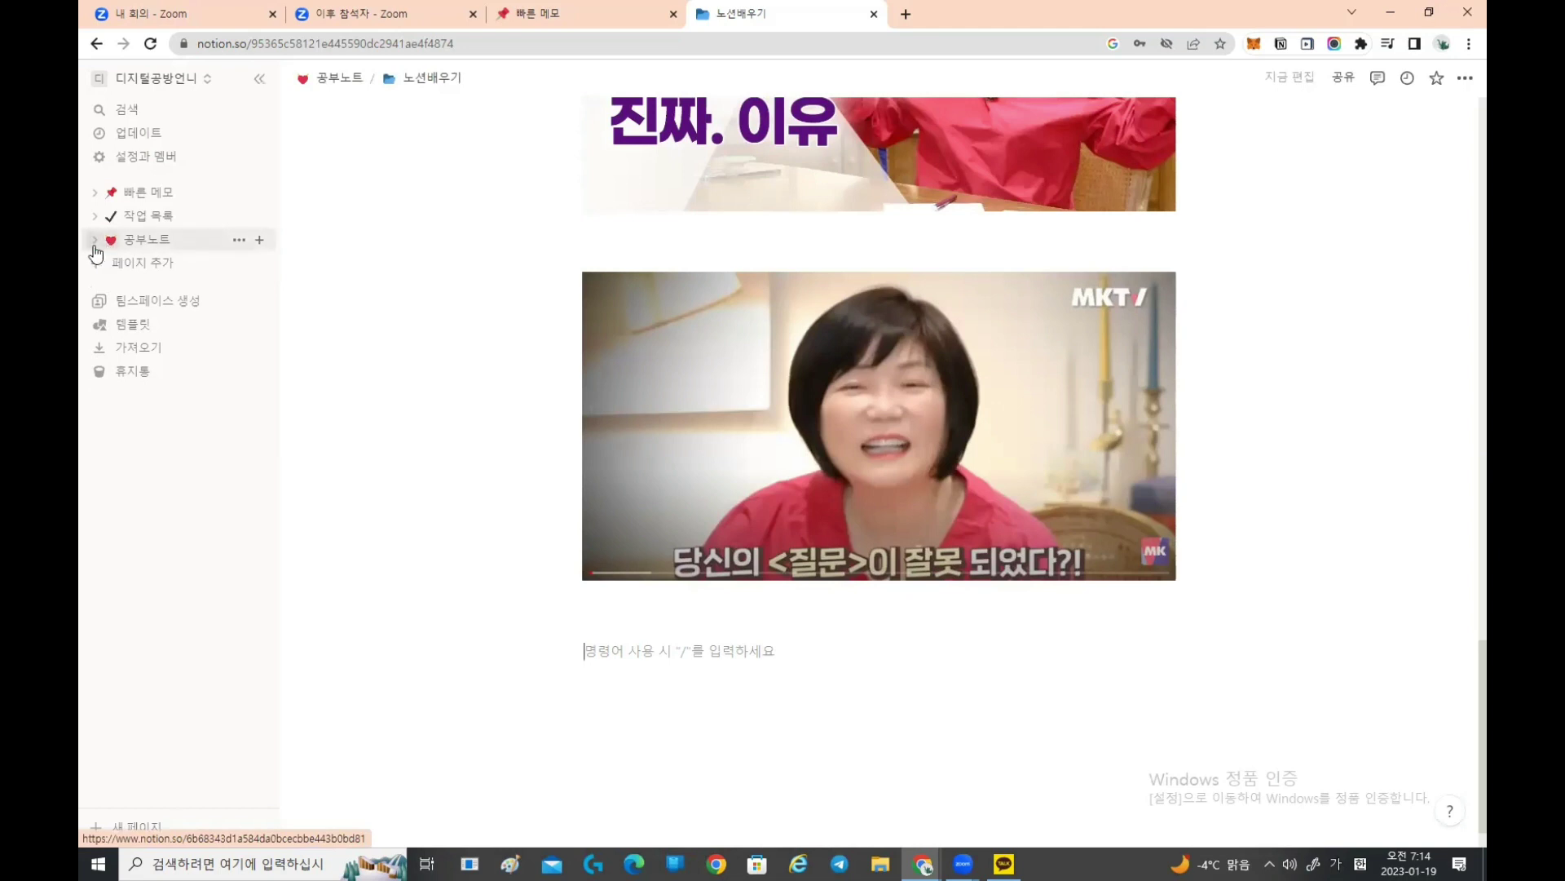
left_click(94, 245)
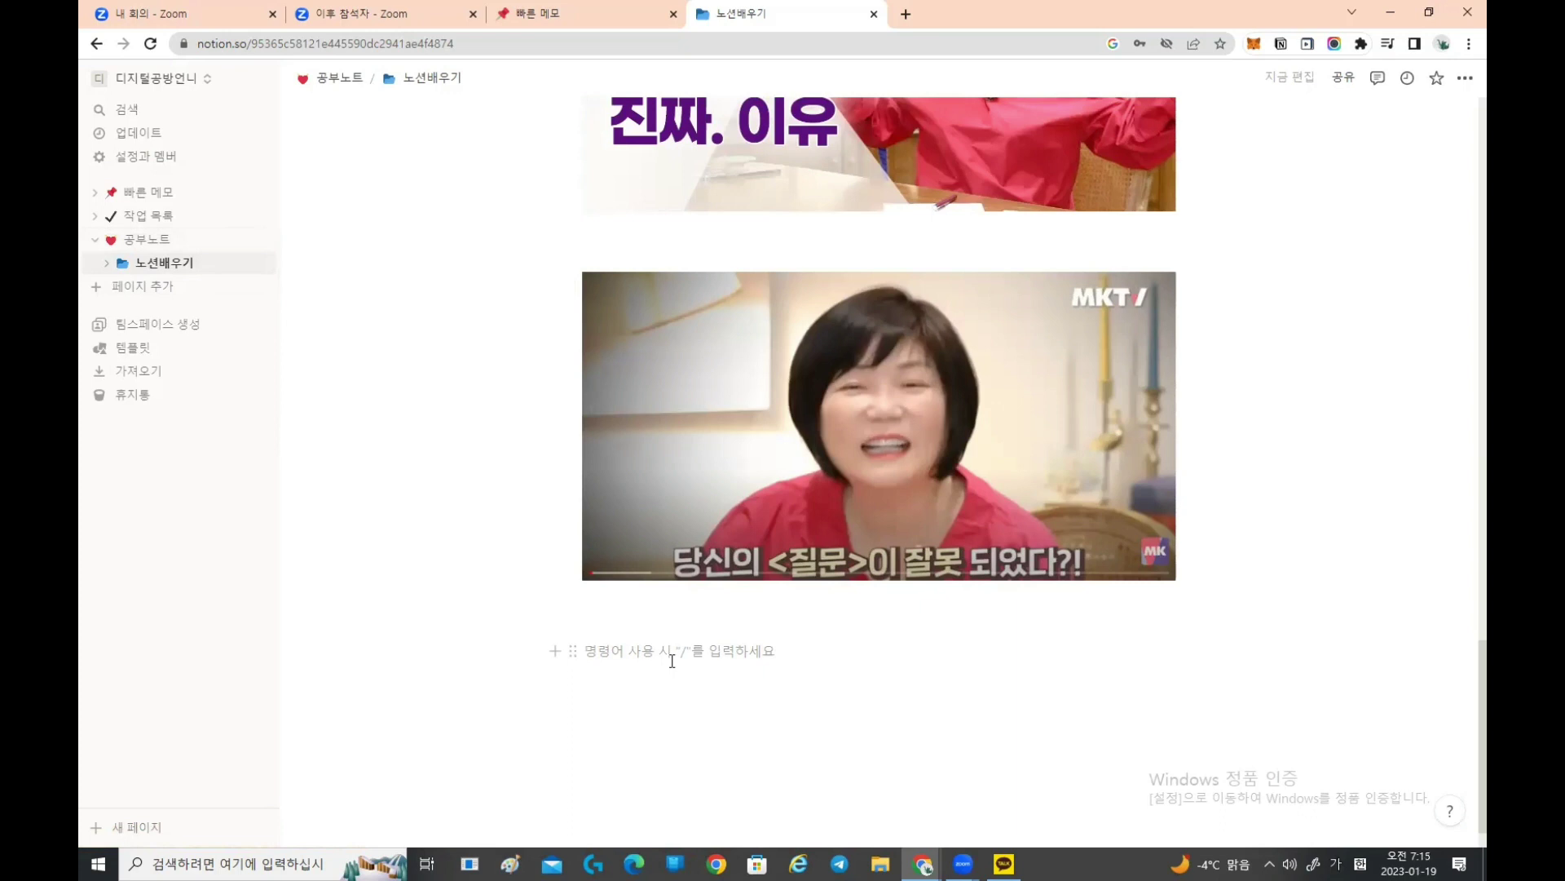
Step: Insert a toggle list block below the pasted image and title it 토글제목입력
type("/토")
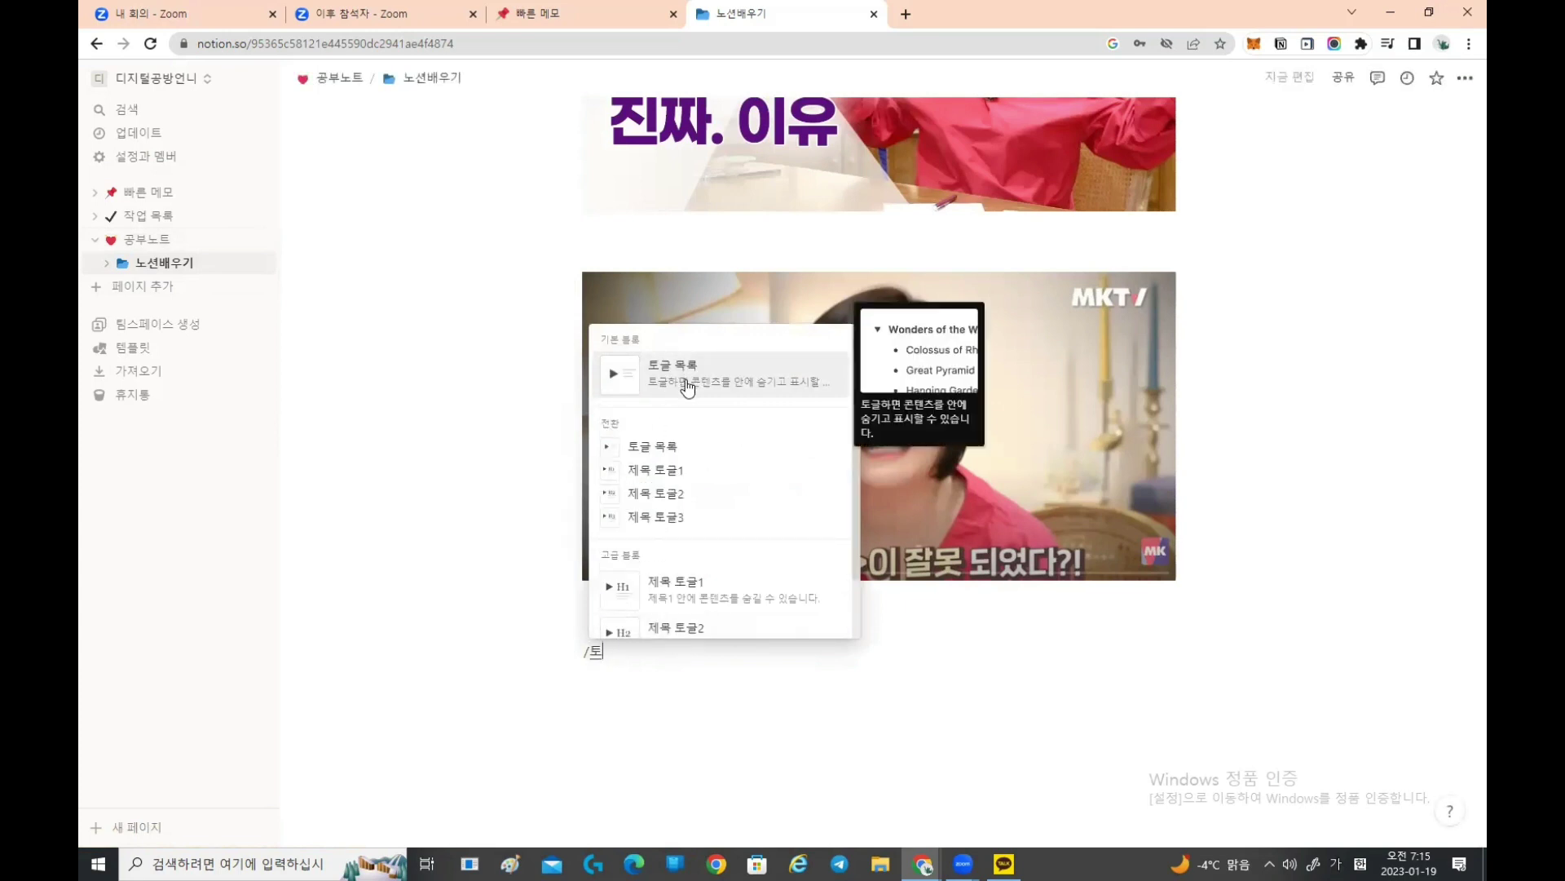
left_click(691, 458)
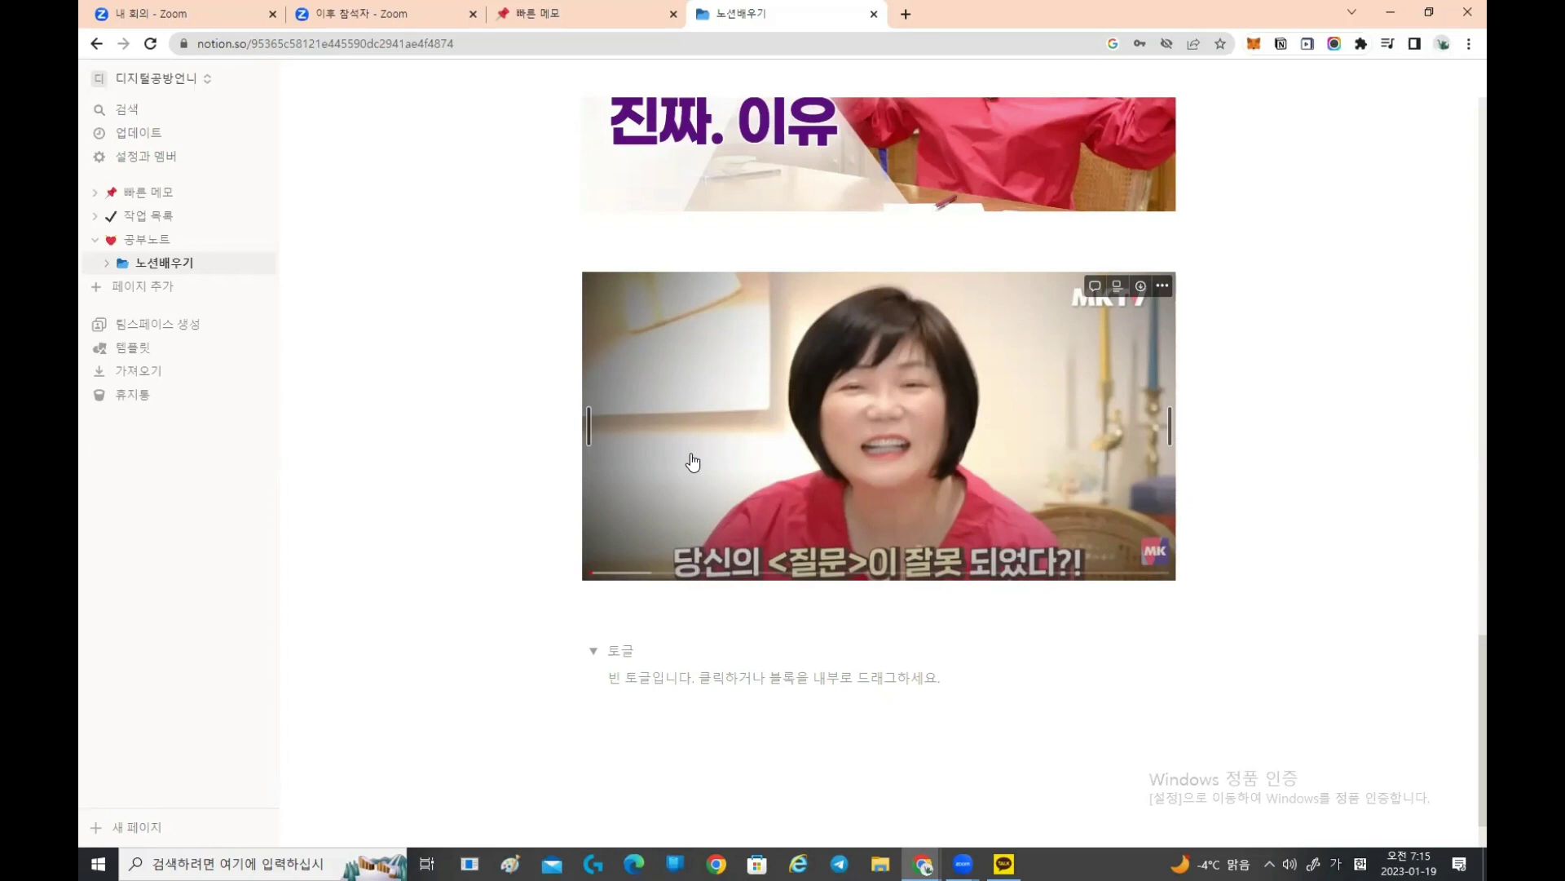
type("토글제목입력")
key("Return")
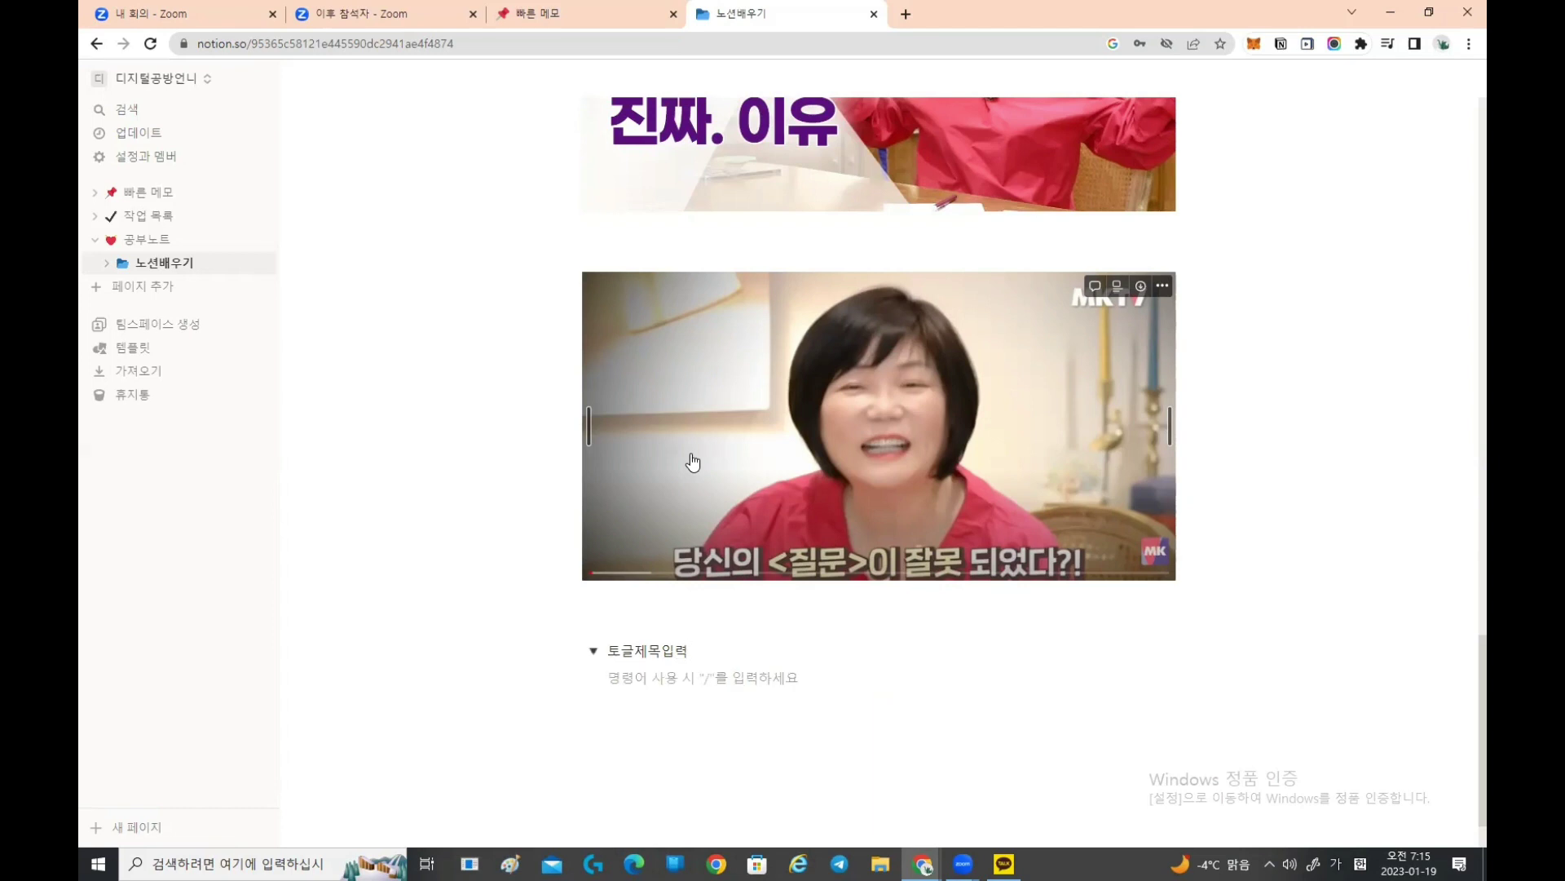
Step: Add the text 토글하위페이지 inside the toggle and start a new line beneath it
type("제목")
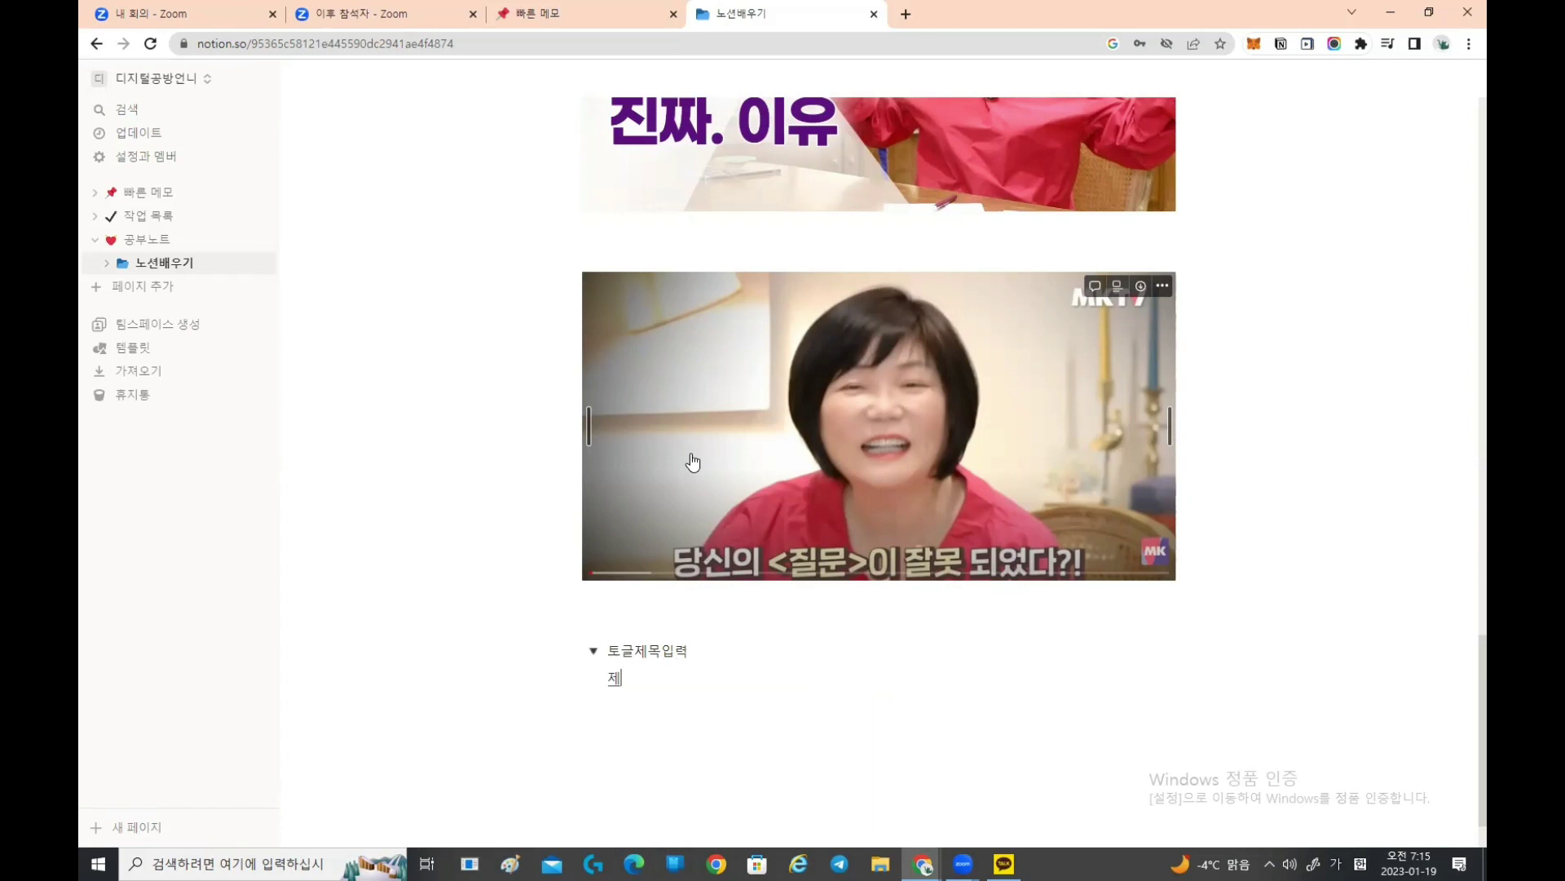
key("BackSpace")
key("BackSpace")
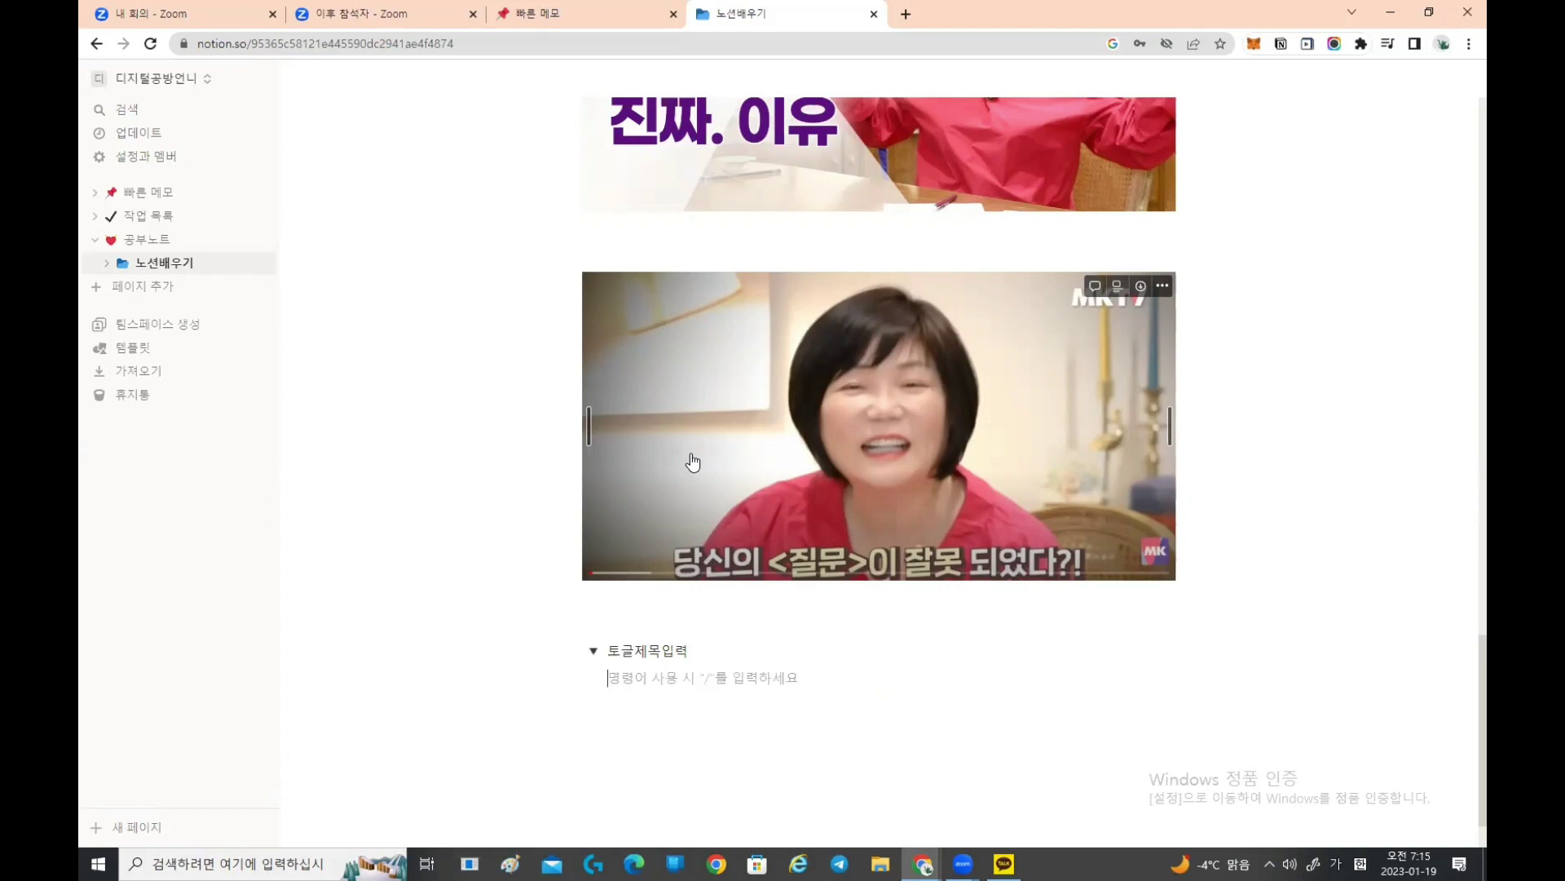
type("토글하위")
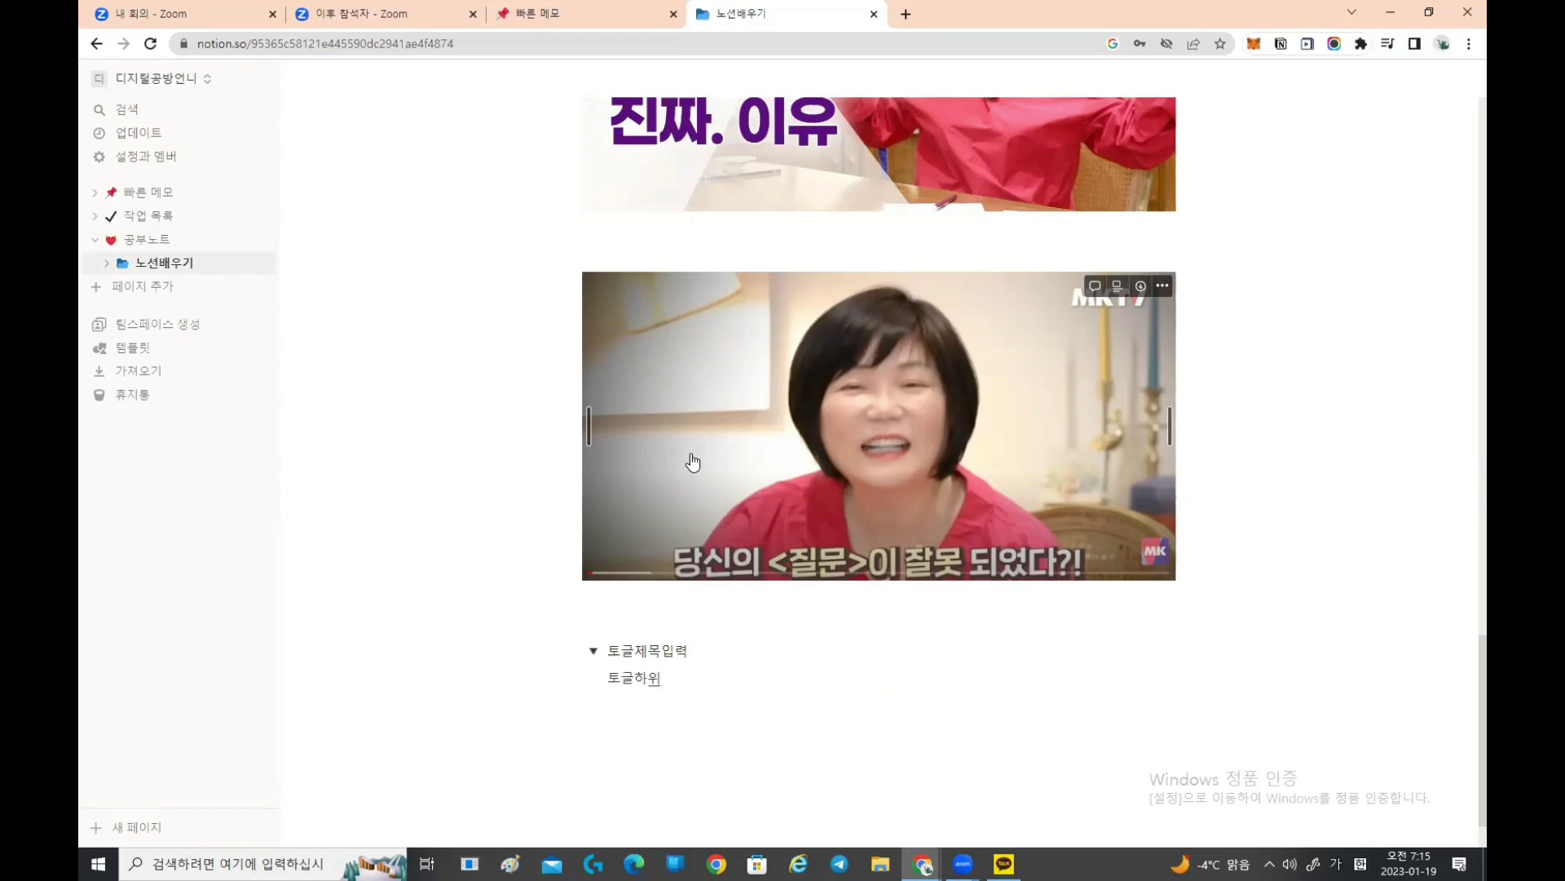
type("페이지")
key("Return")
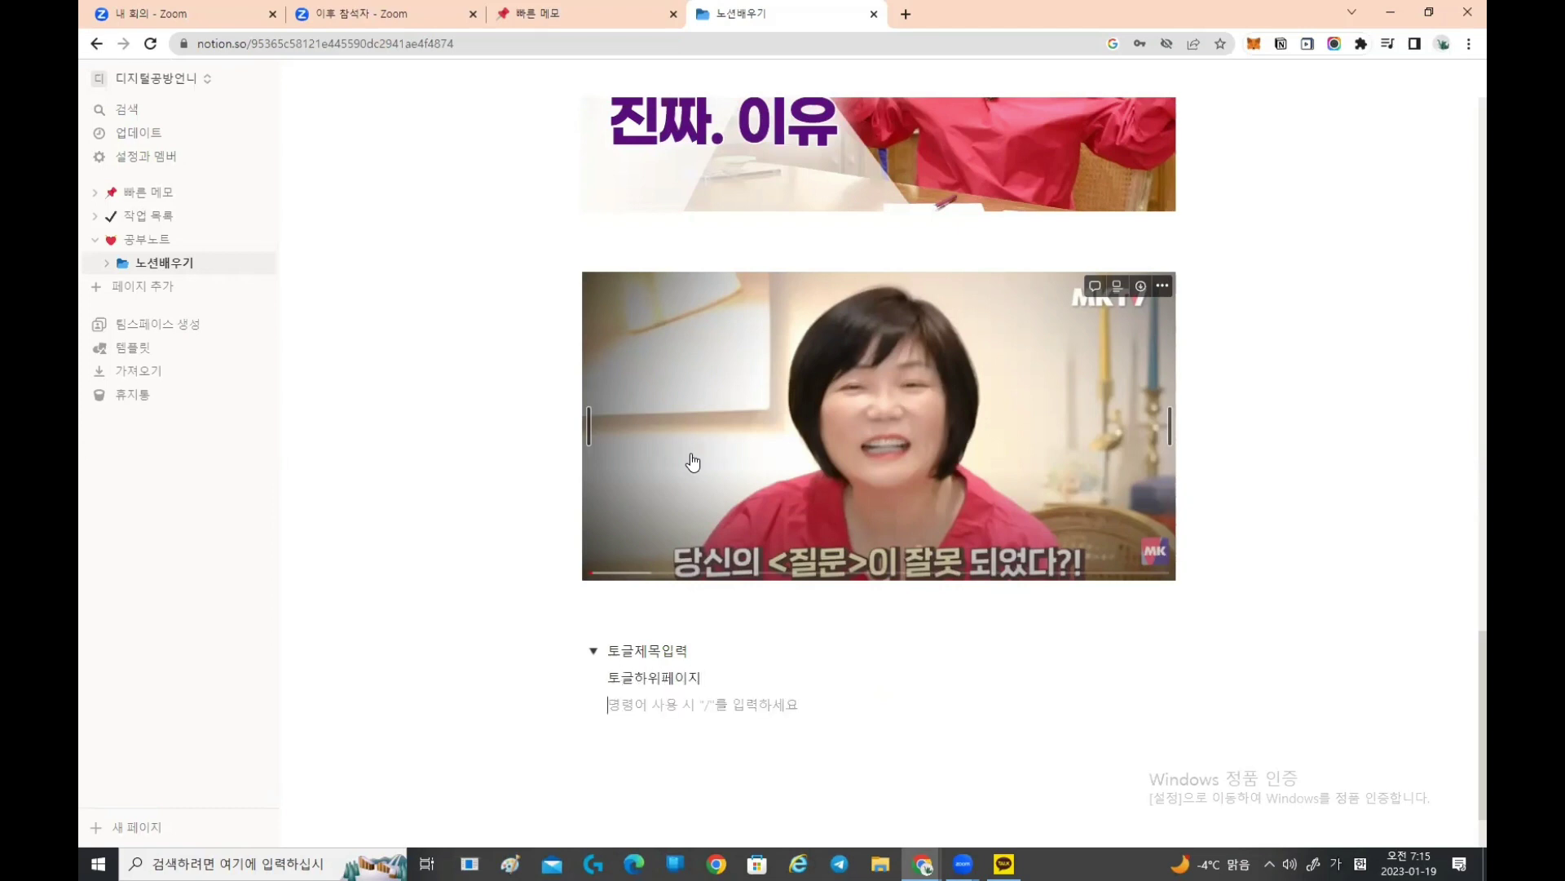
Step: Collapse and expand the 토글제목입력 toggle several times and review the page's other blocks in between
left_click(593, 651)
left_click(592, 651)
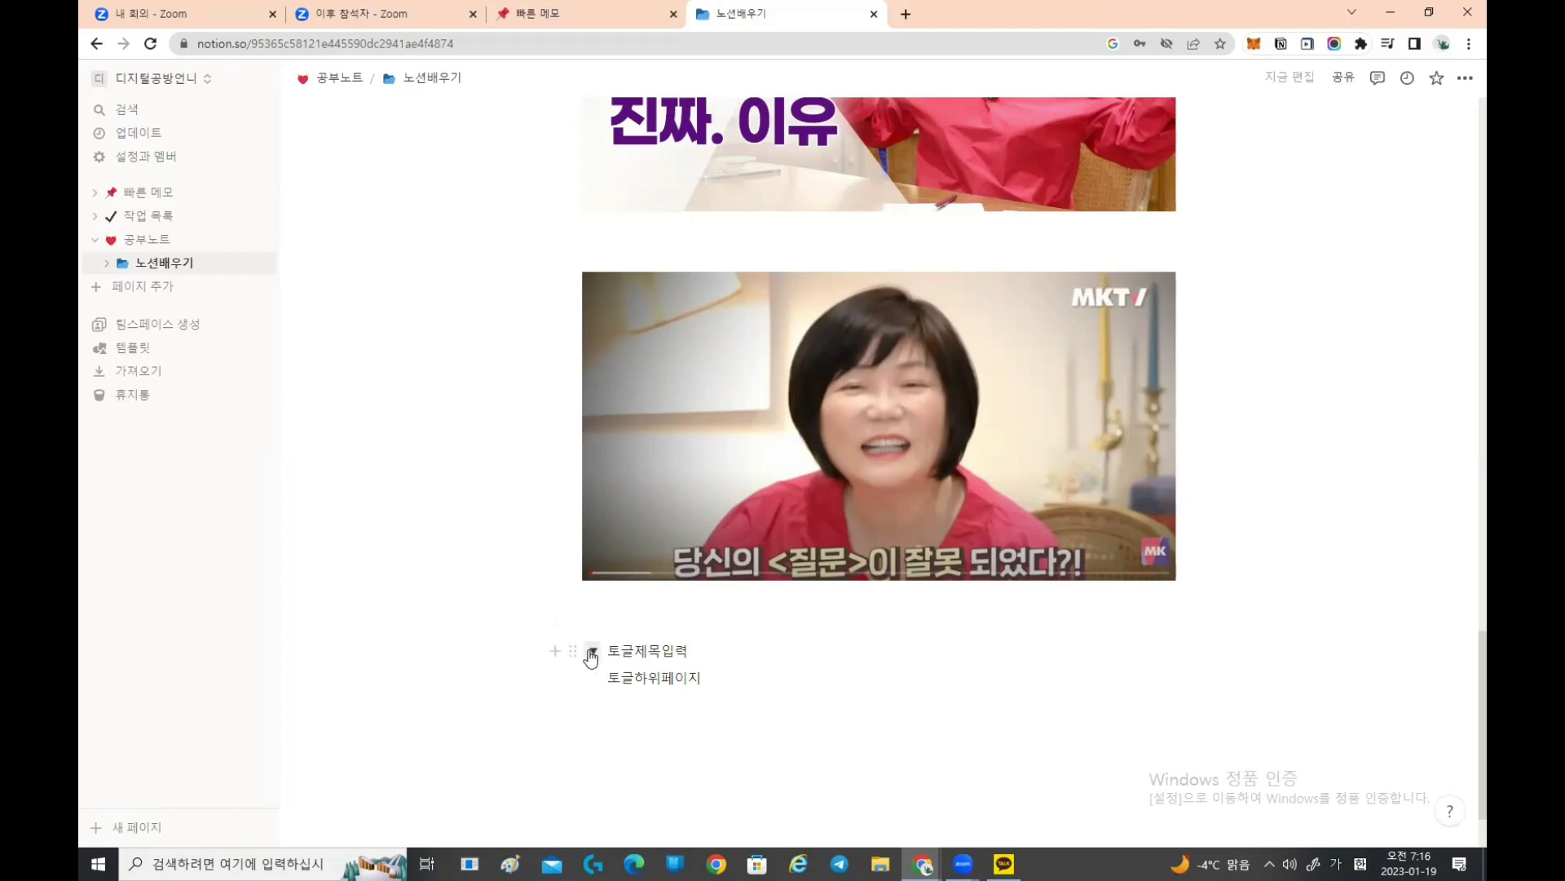
left_click(593, 652)
left_click(593, 651)
scroll(840, 475, "up", 10)
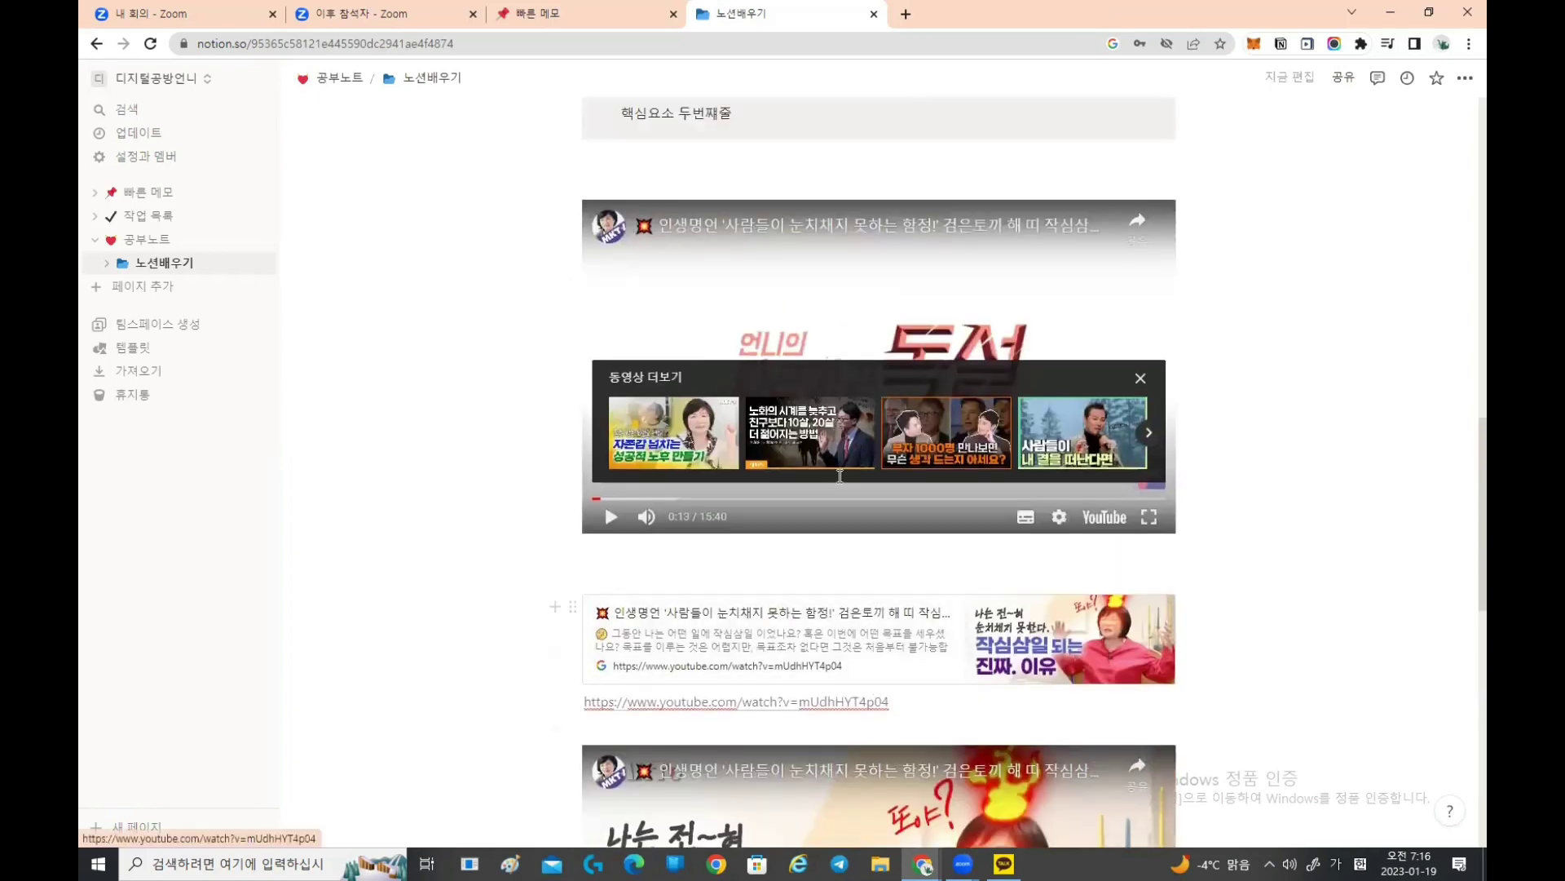
scroll(840, 475, "up", 6)
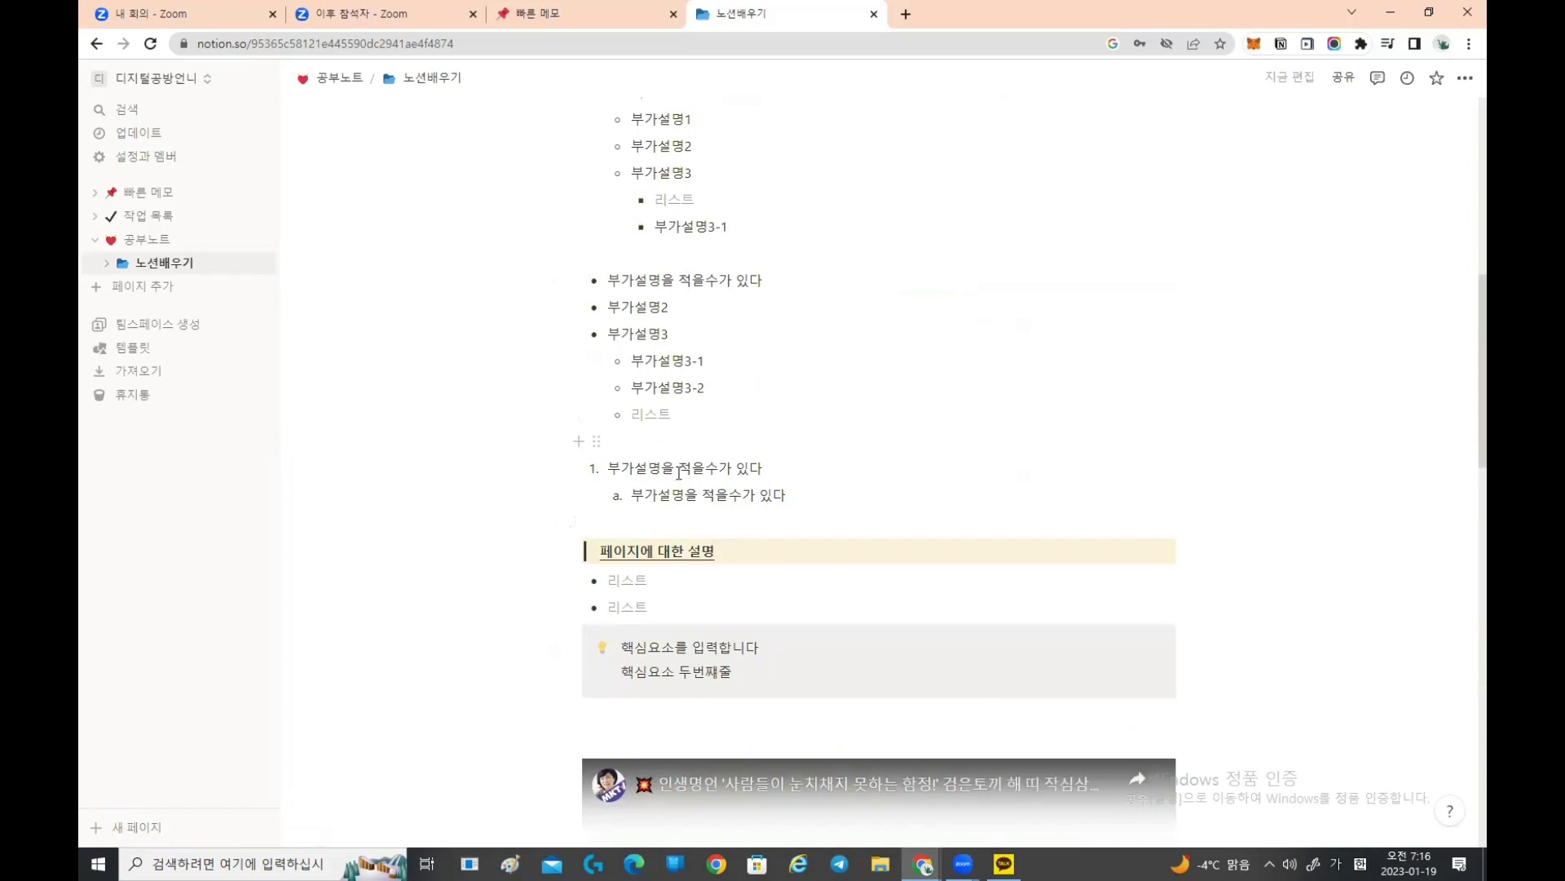
scroll(692, 585, "down", 12)
scroll(692, 585, "down", 5)
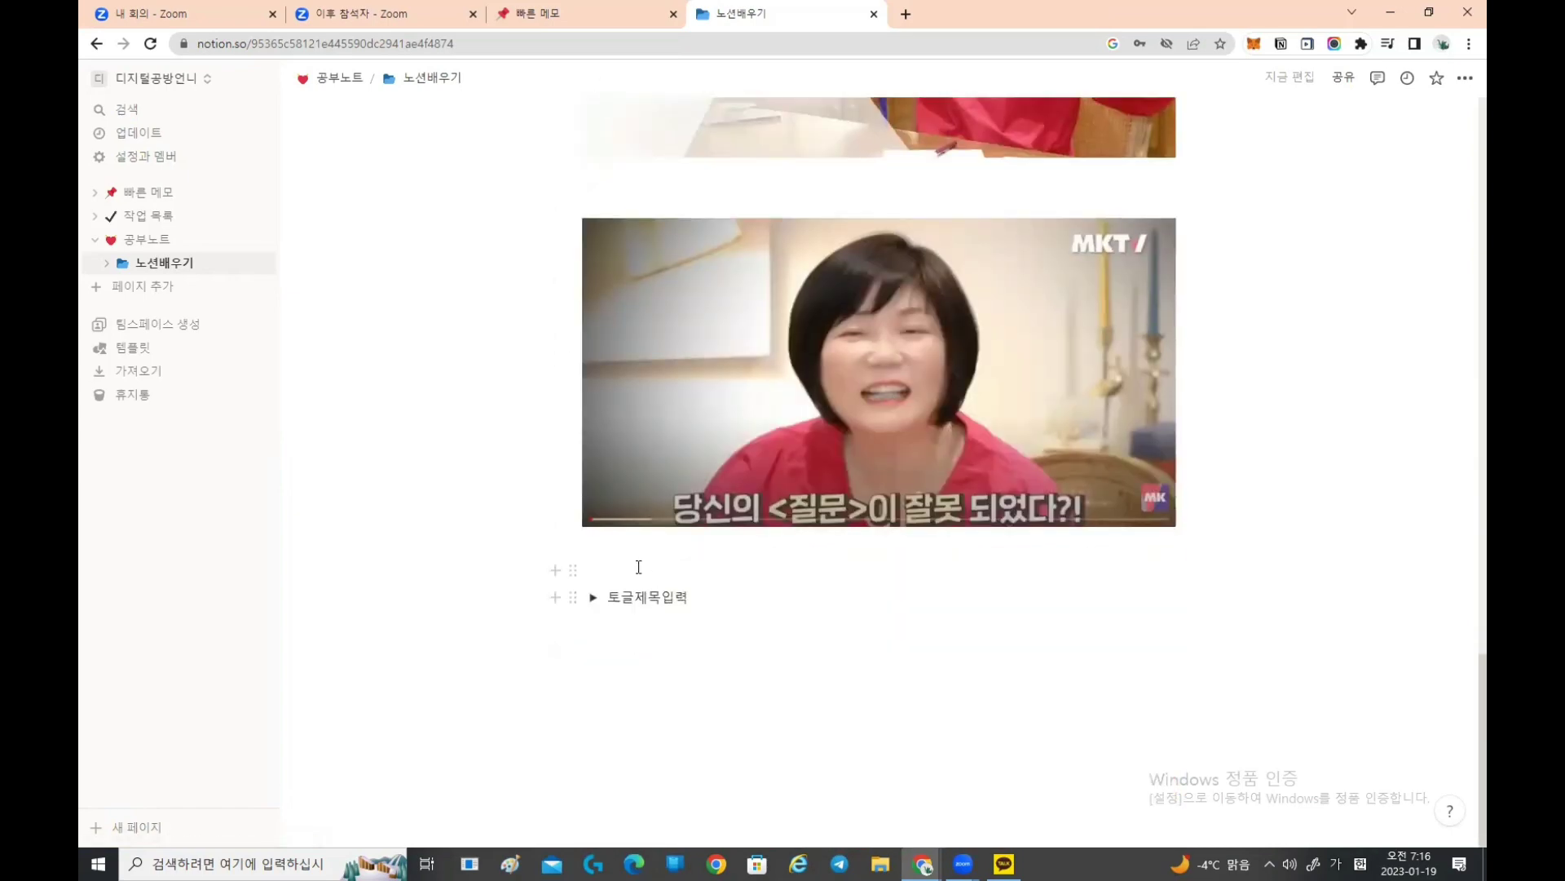
left_click(593, 599)
Step: Browse the template categories in the template gallery and close it
scroll(647, 607, "up", 10)
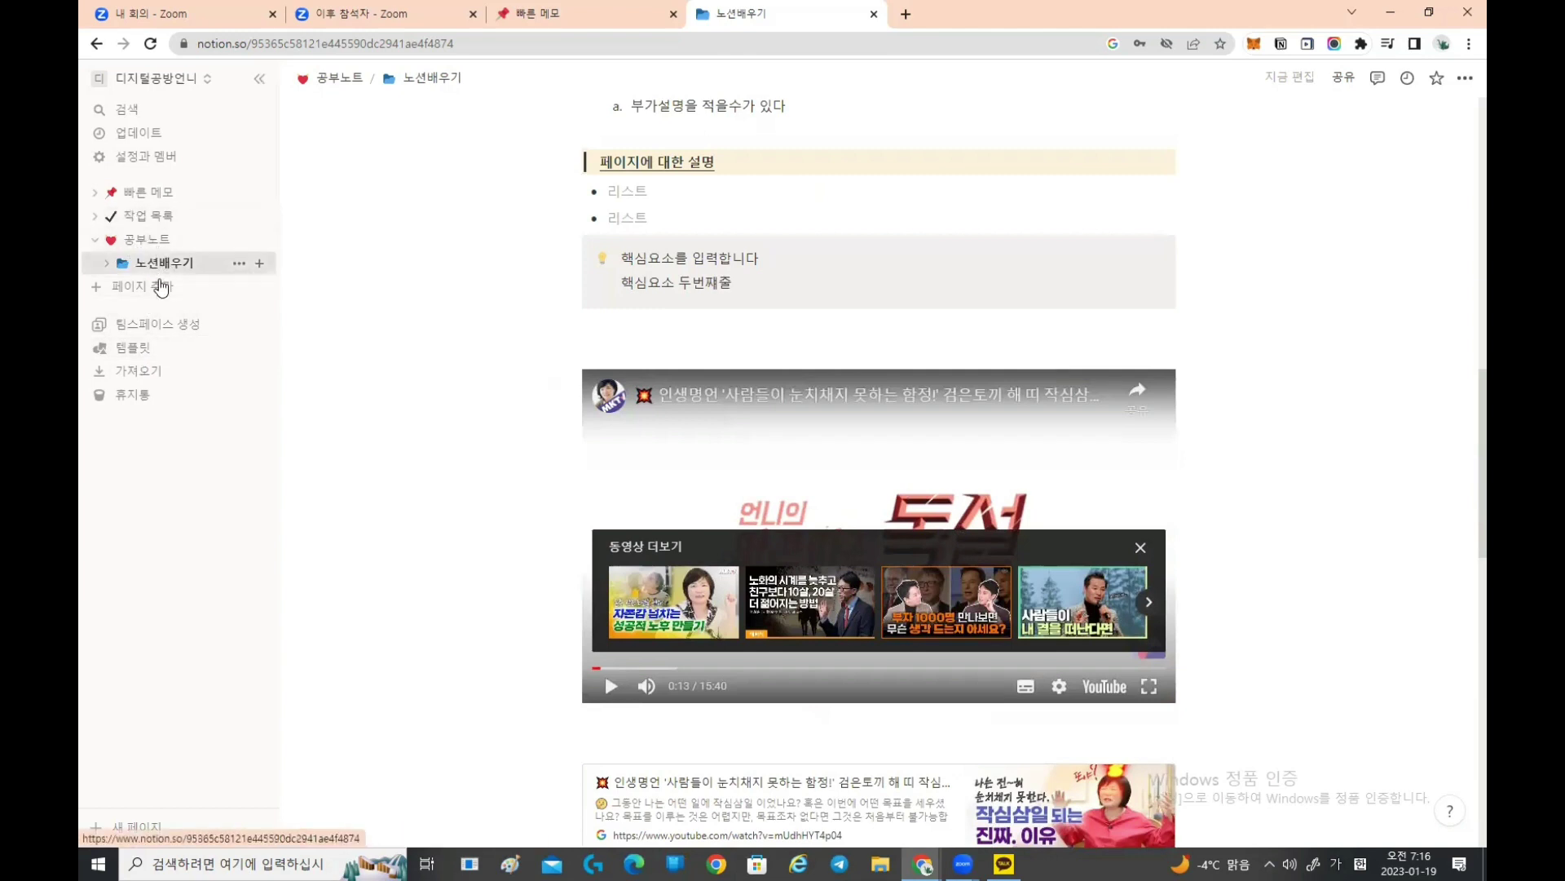
left_click(144, 355)
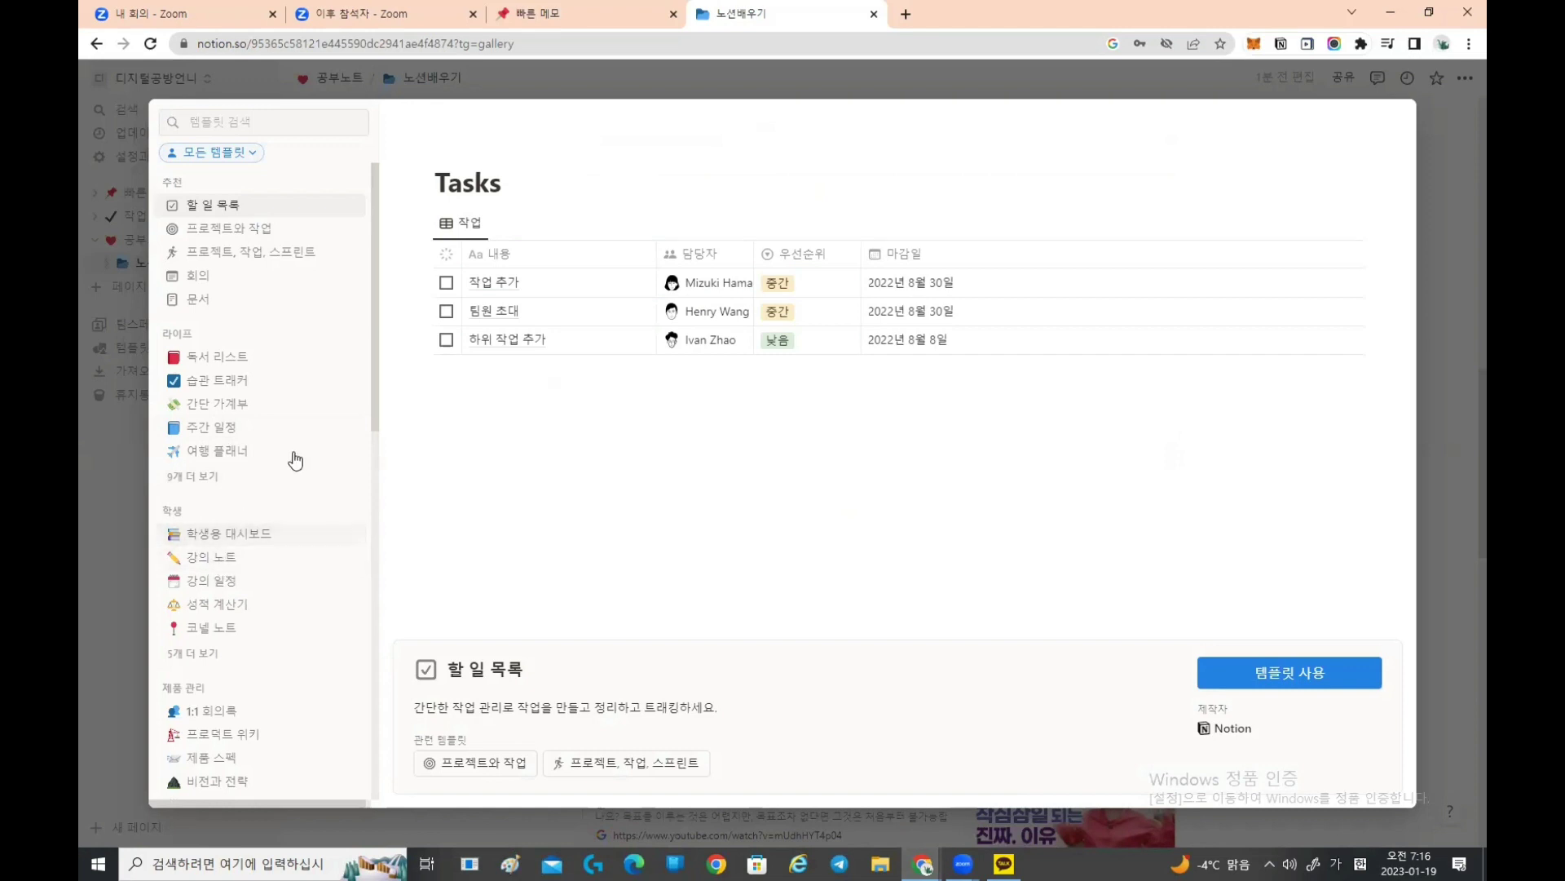
scroll(382, 435, "down", 1)
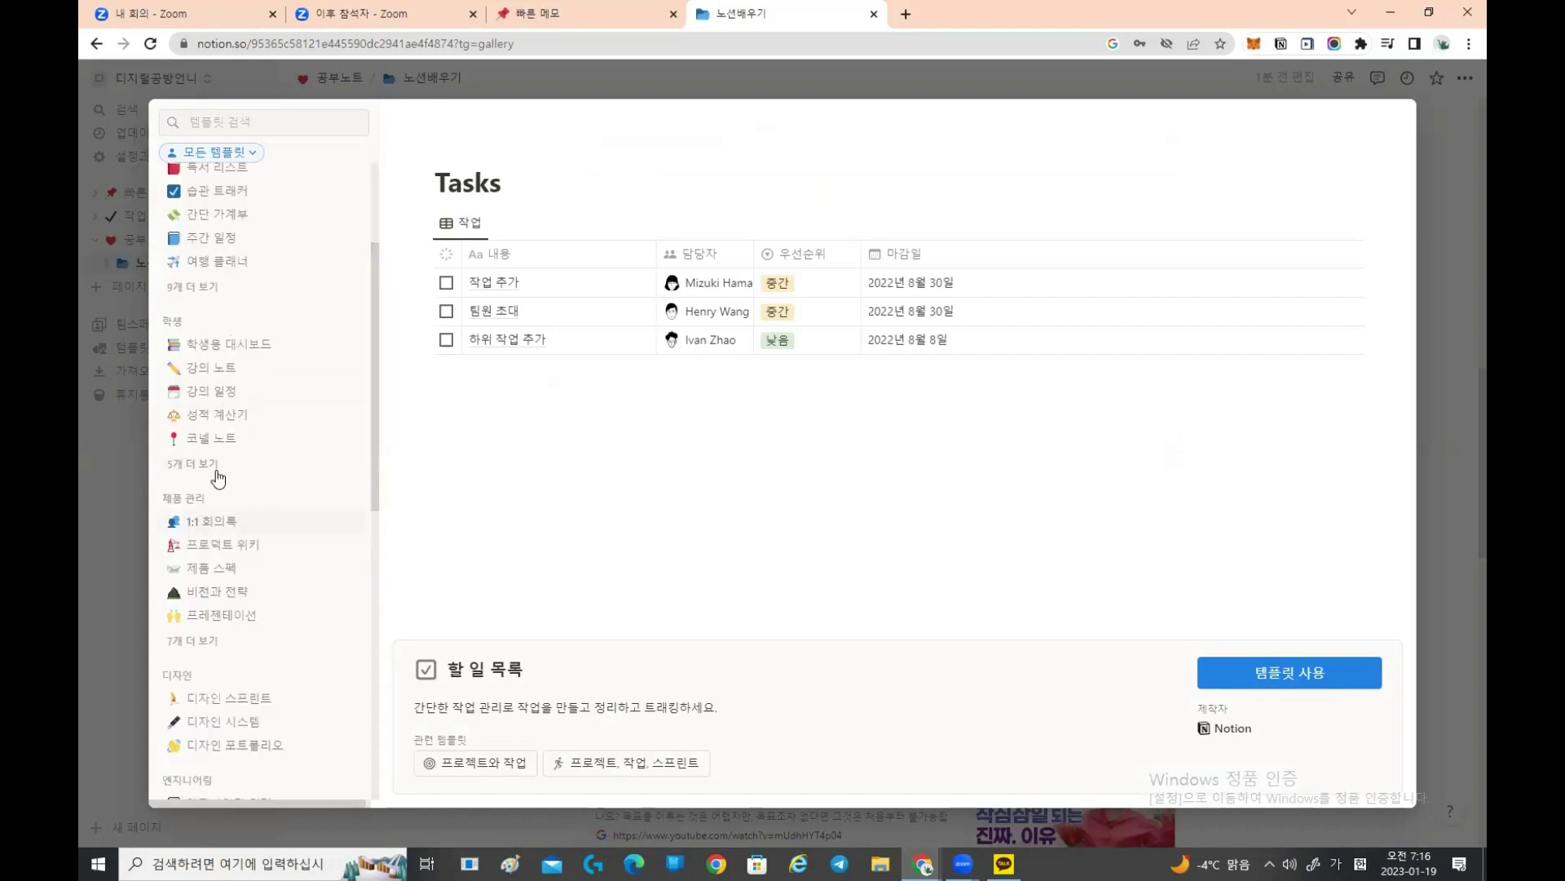
scroll(241, 486, "down", 1)
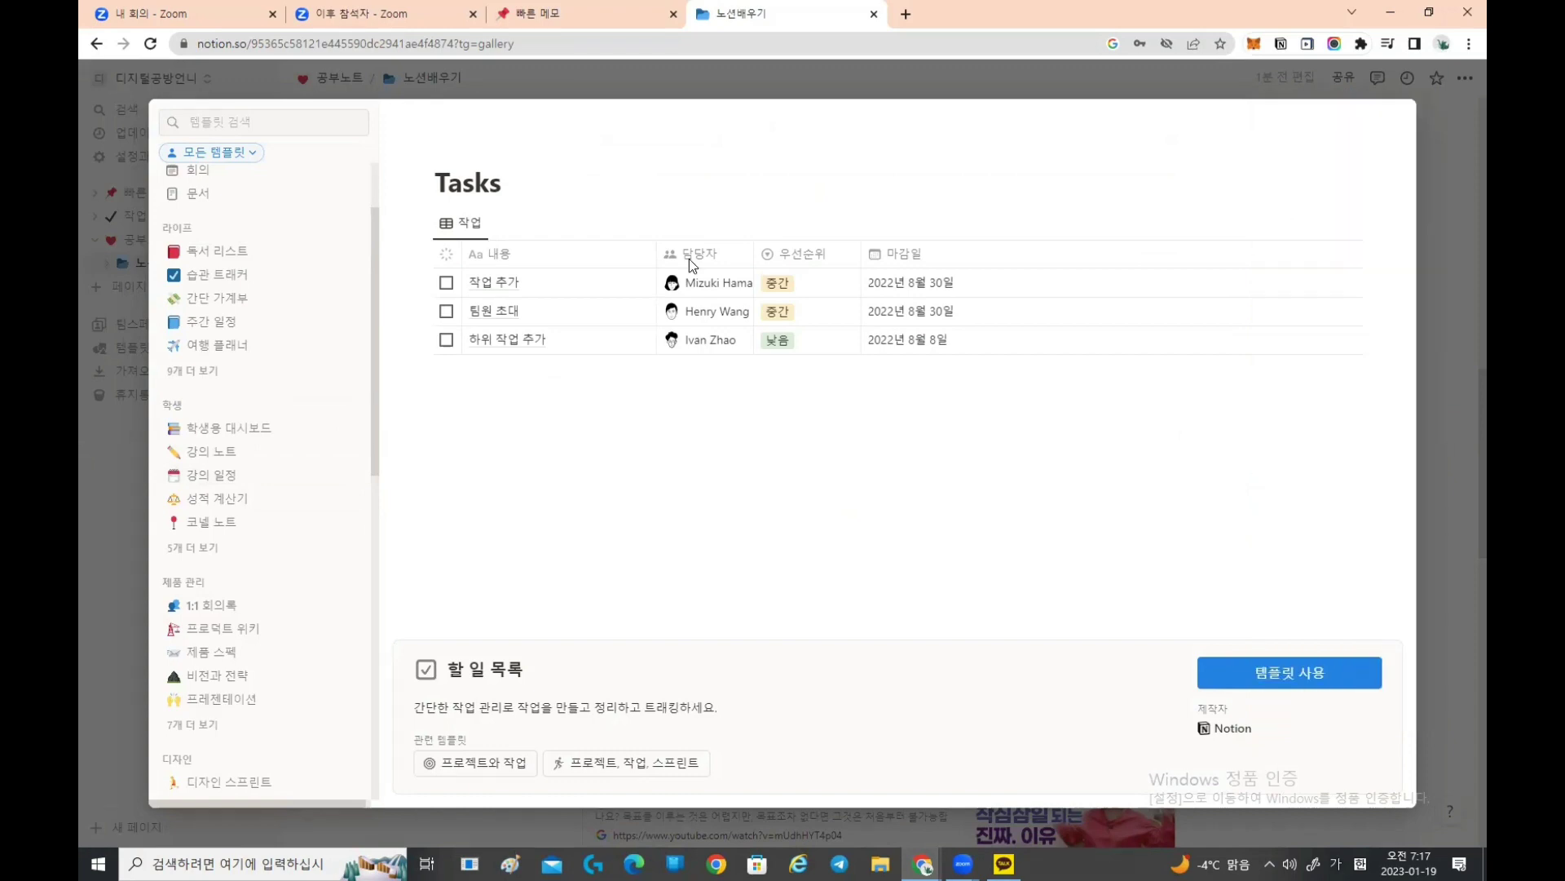
left_click(101, 437)
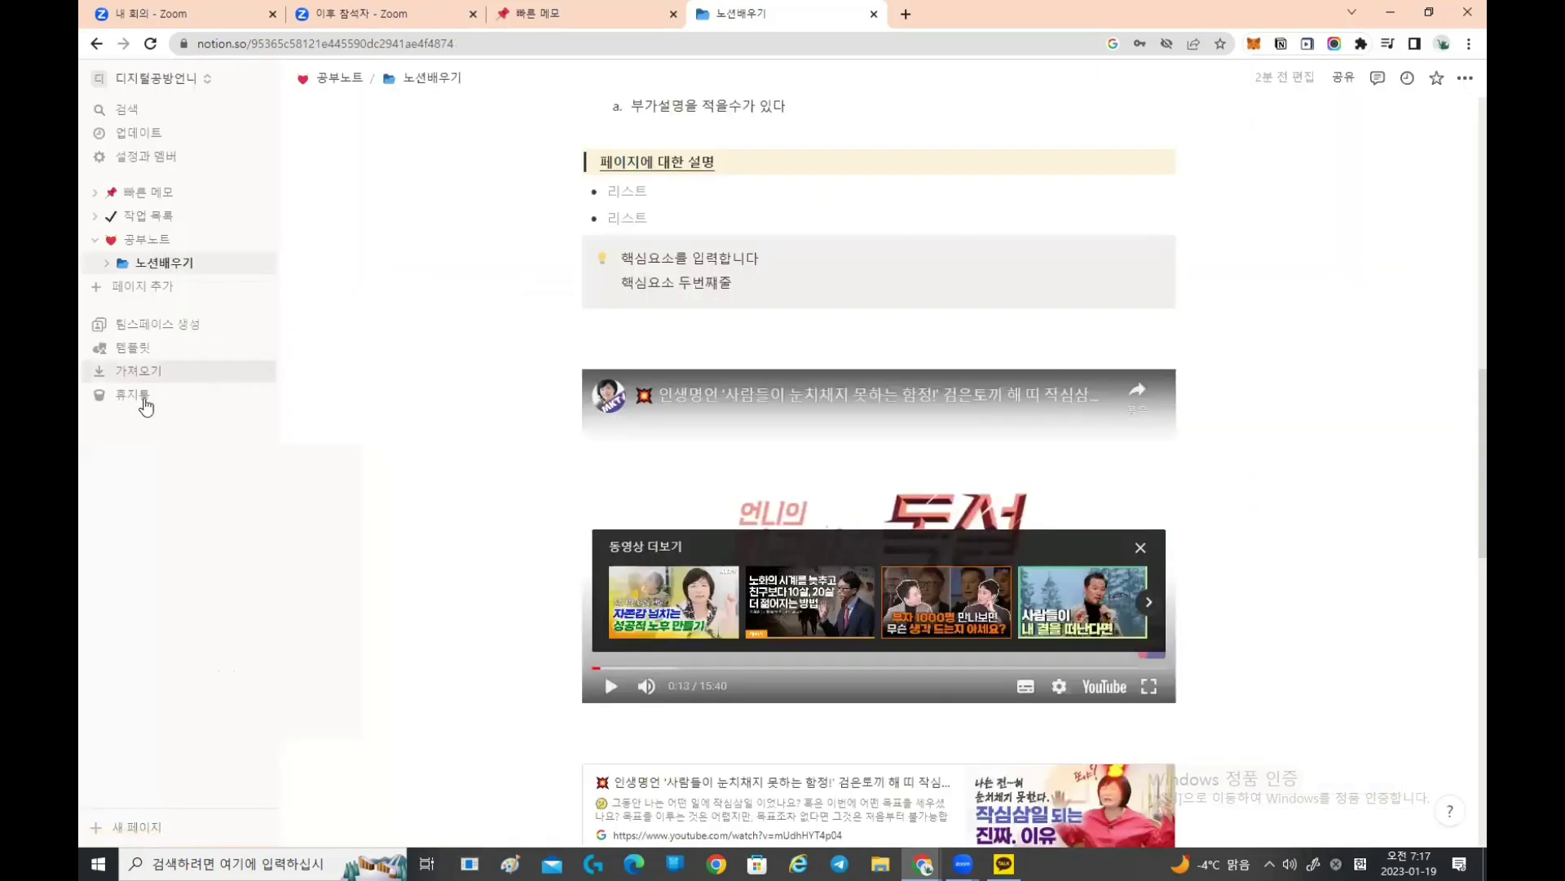
Step: Add the 독서 리스트 template from the gallery's 라이프 category to the workspace
left_click(138, 354)
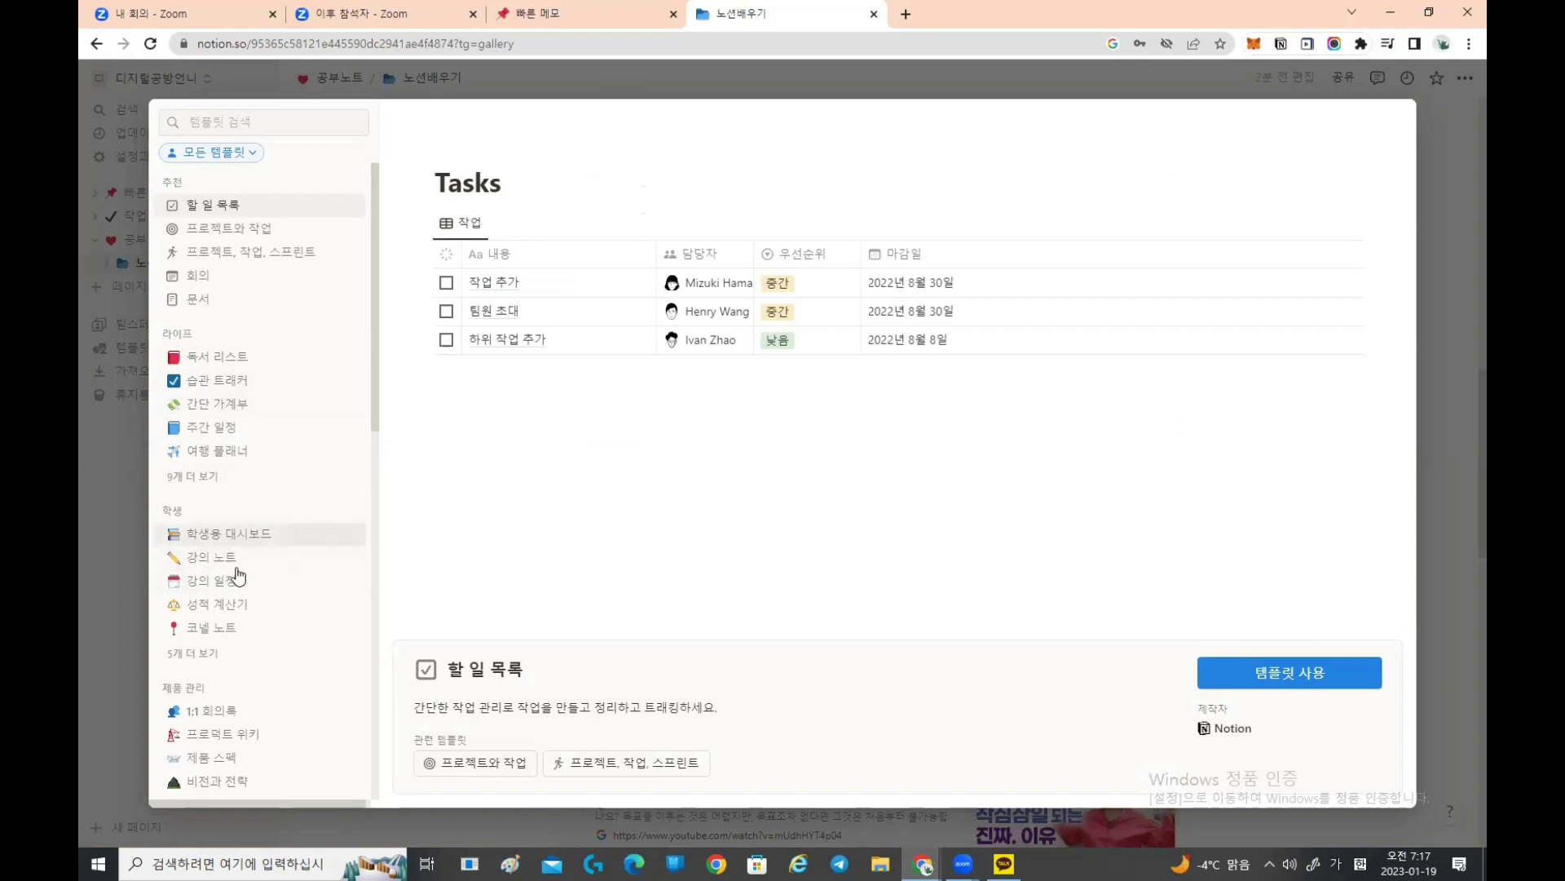
scroll(262, 604, "down", 1)
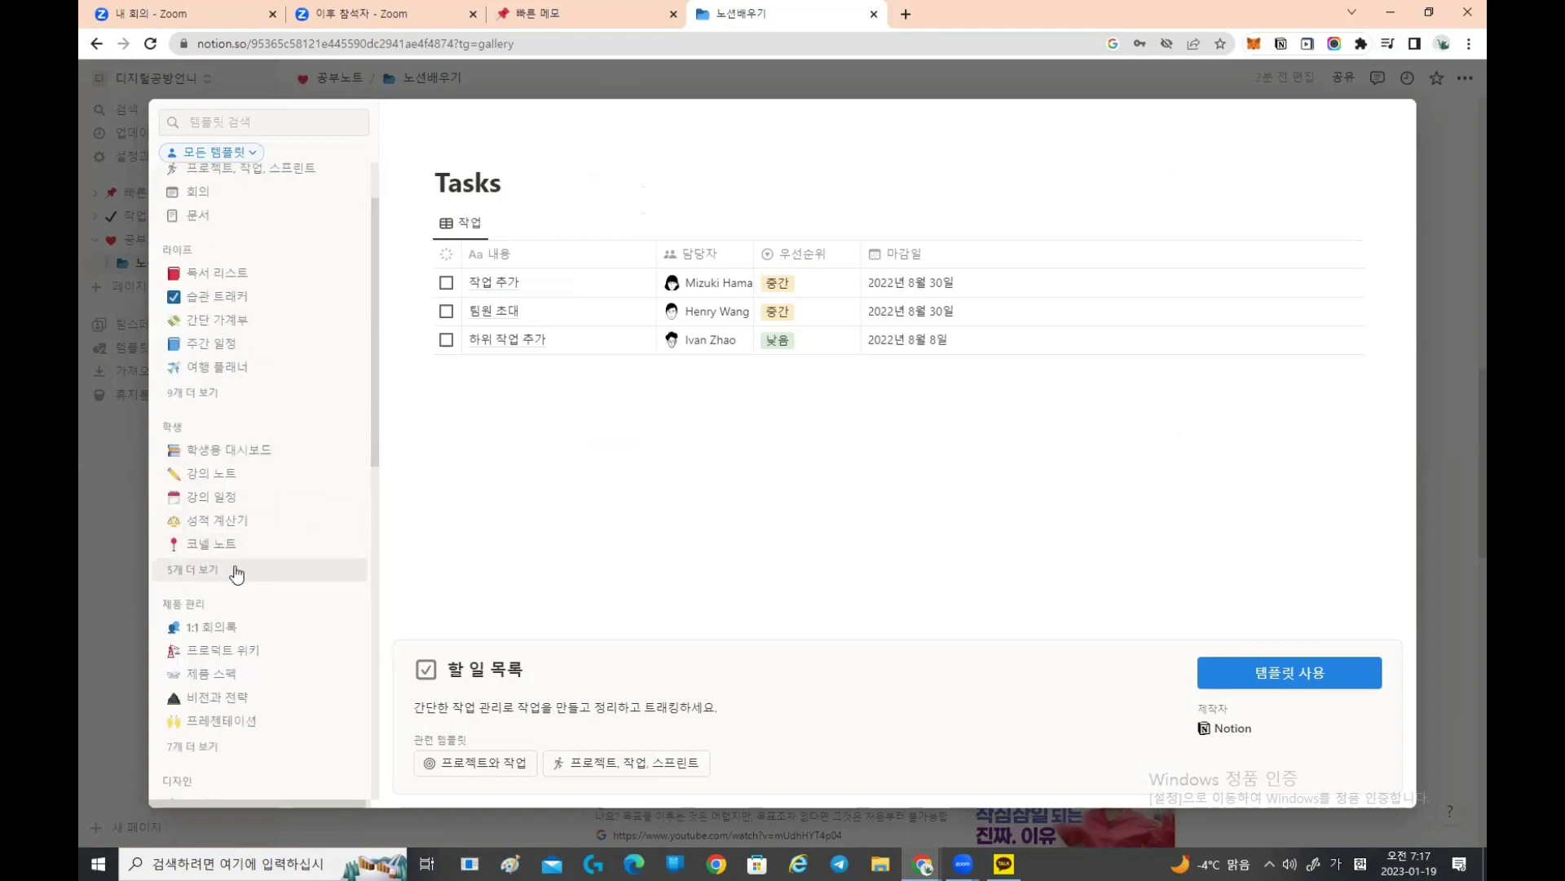
scroll(237, 513, "up", 1)
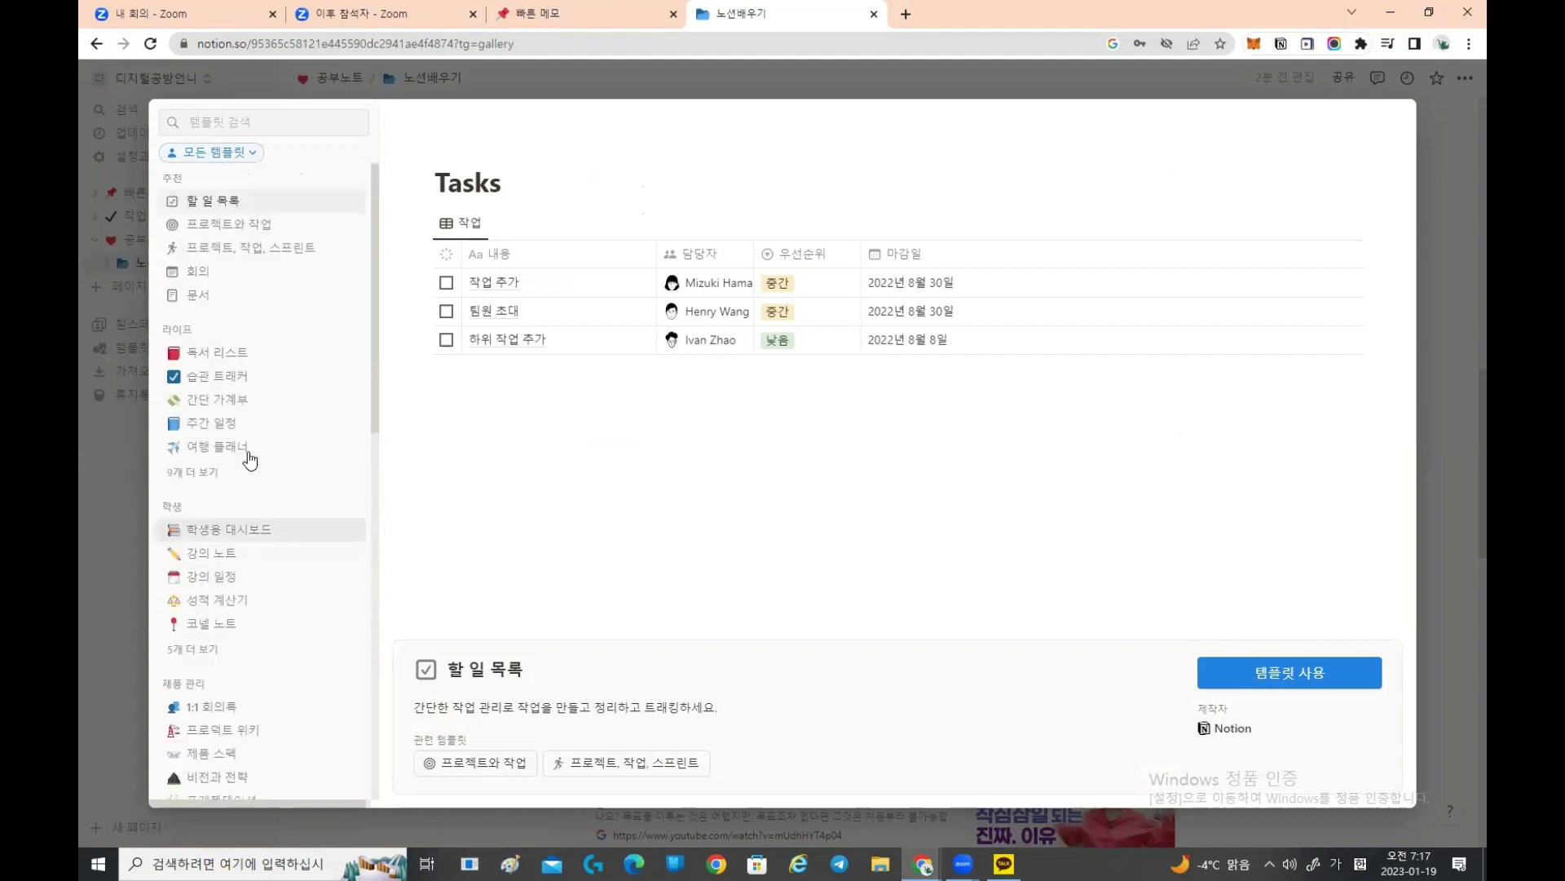
left_click(209, 359)
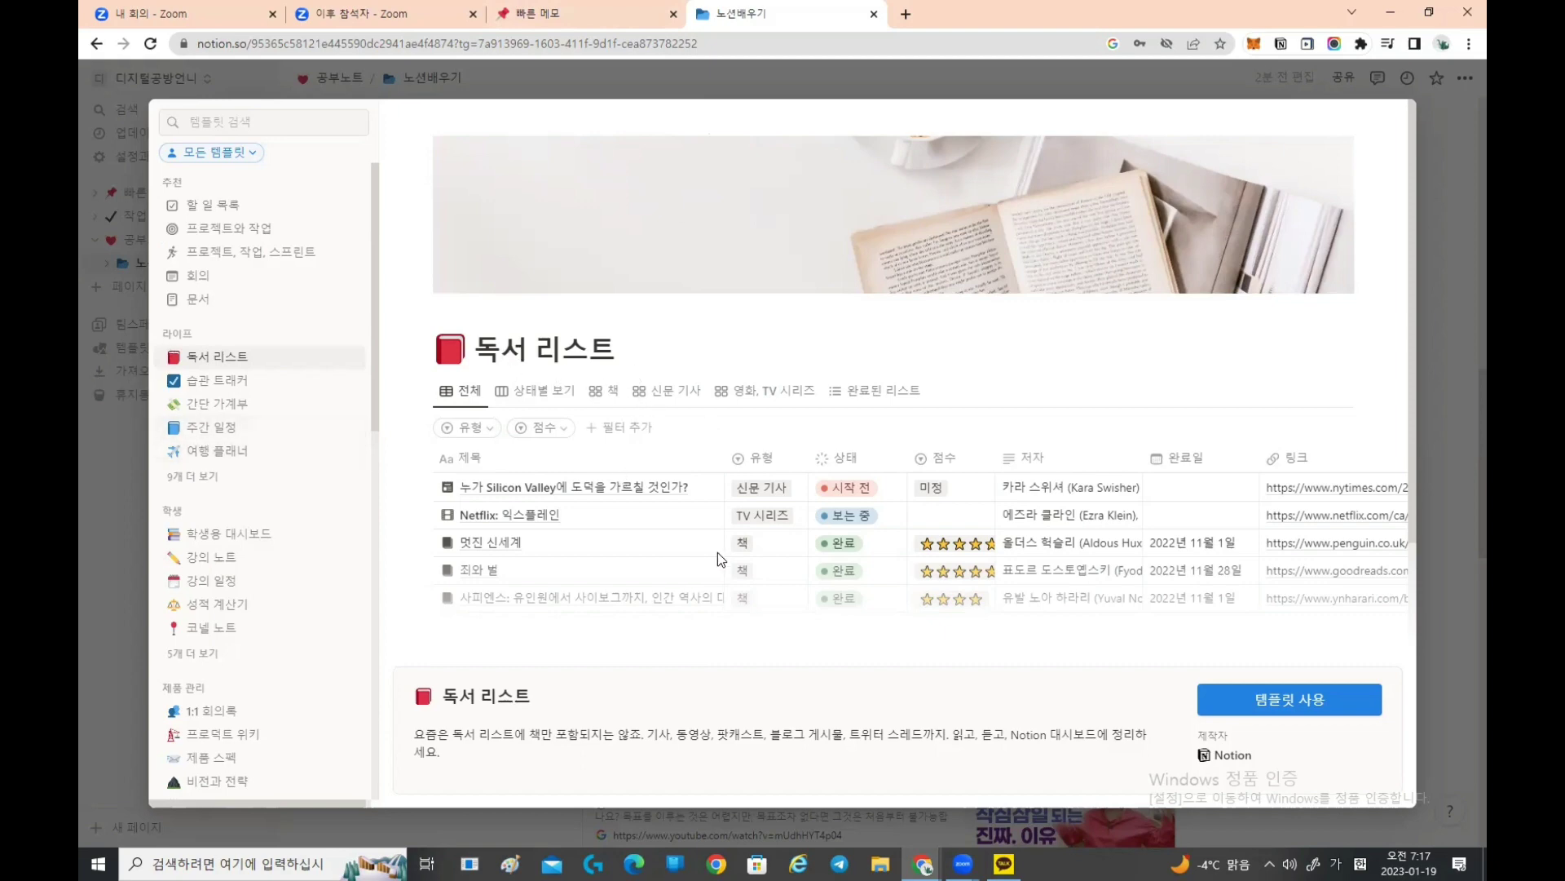
left_click(1312, 706)
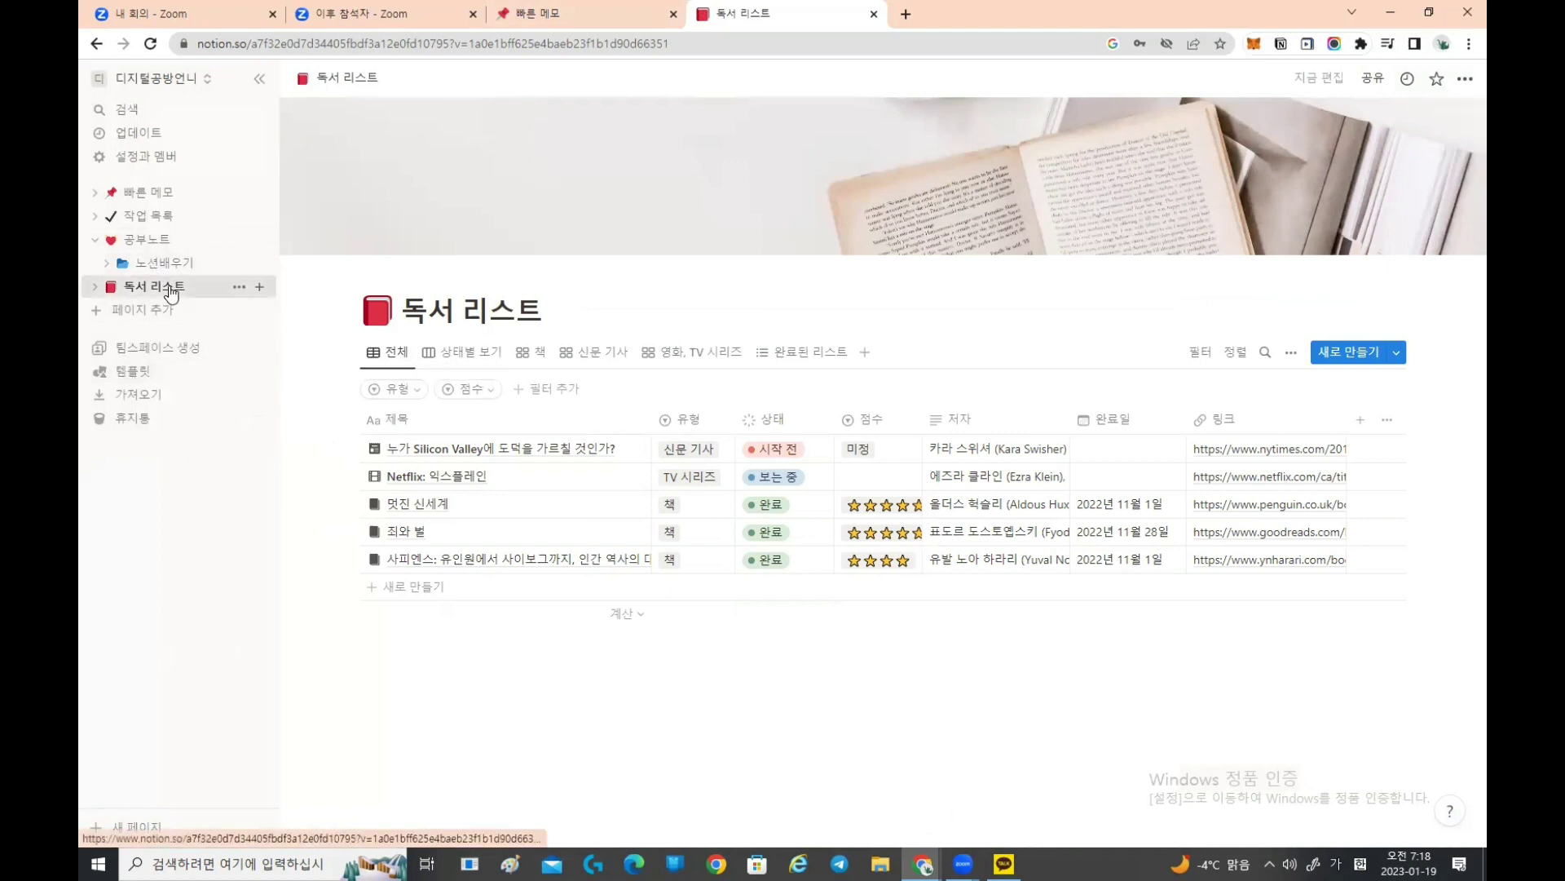
Step: Replace the title of the first entry in the 독서 리스트 table with 10배의 법칙
left_click(433, 451)
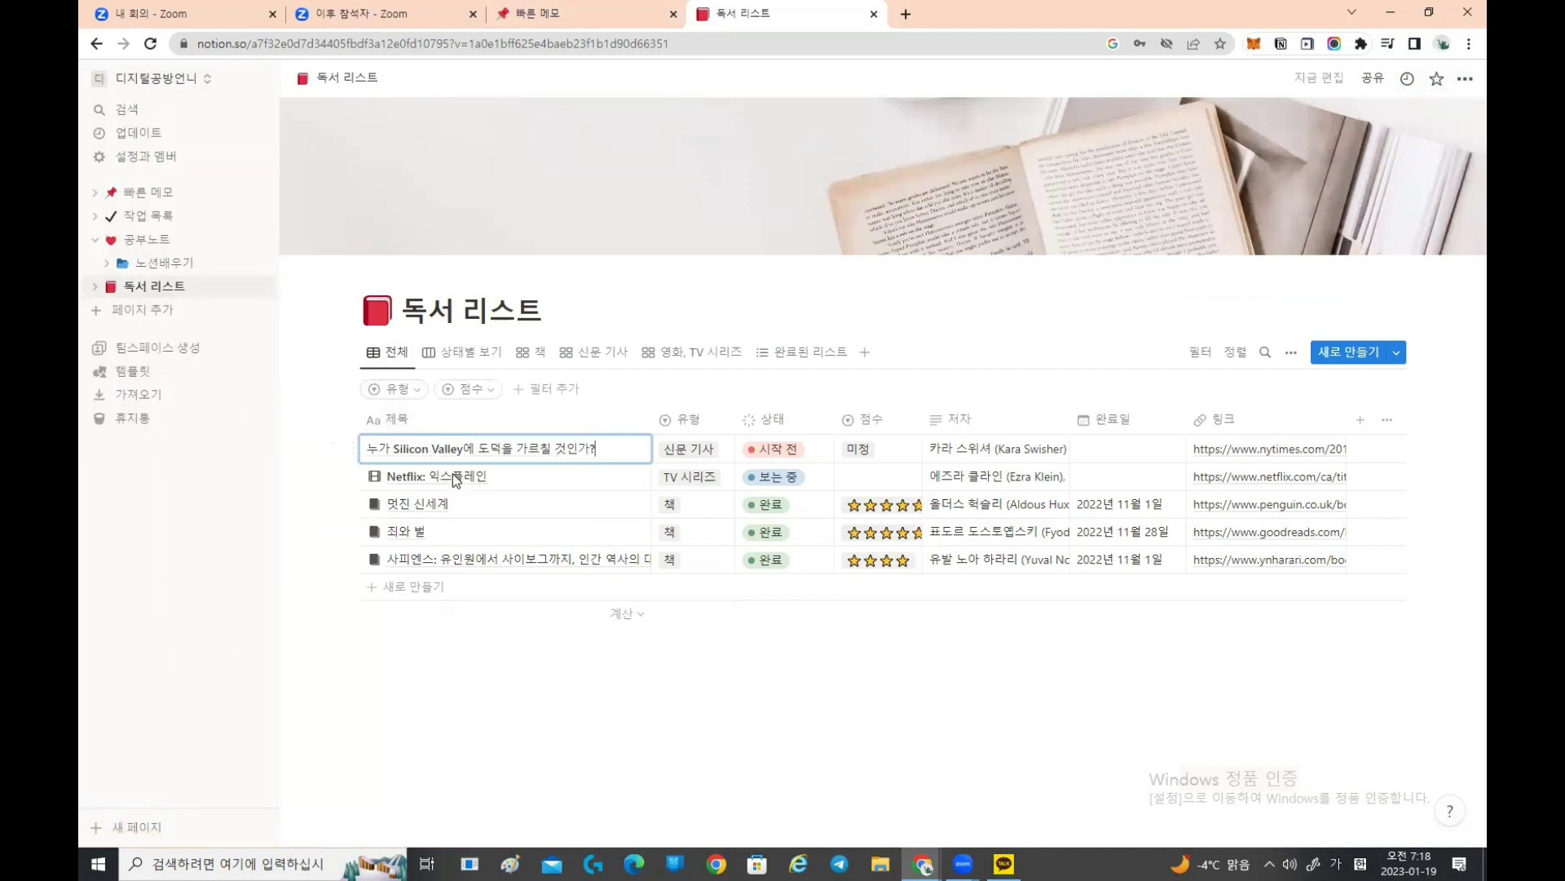
key("Escape")
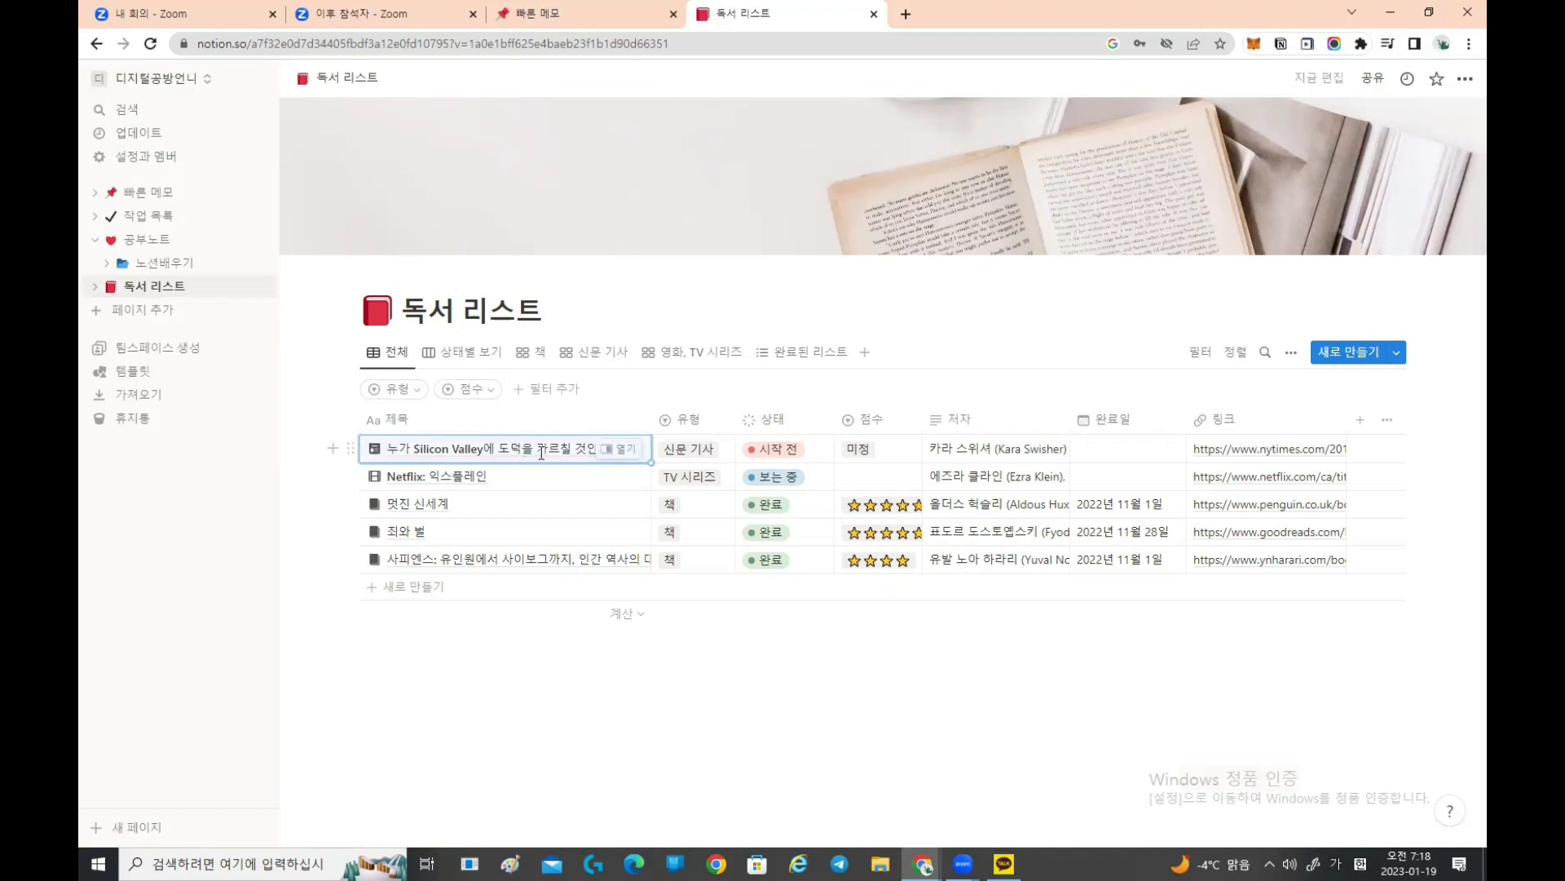
key("Return")
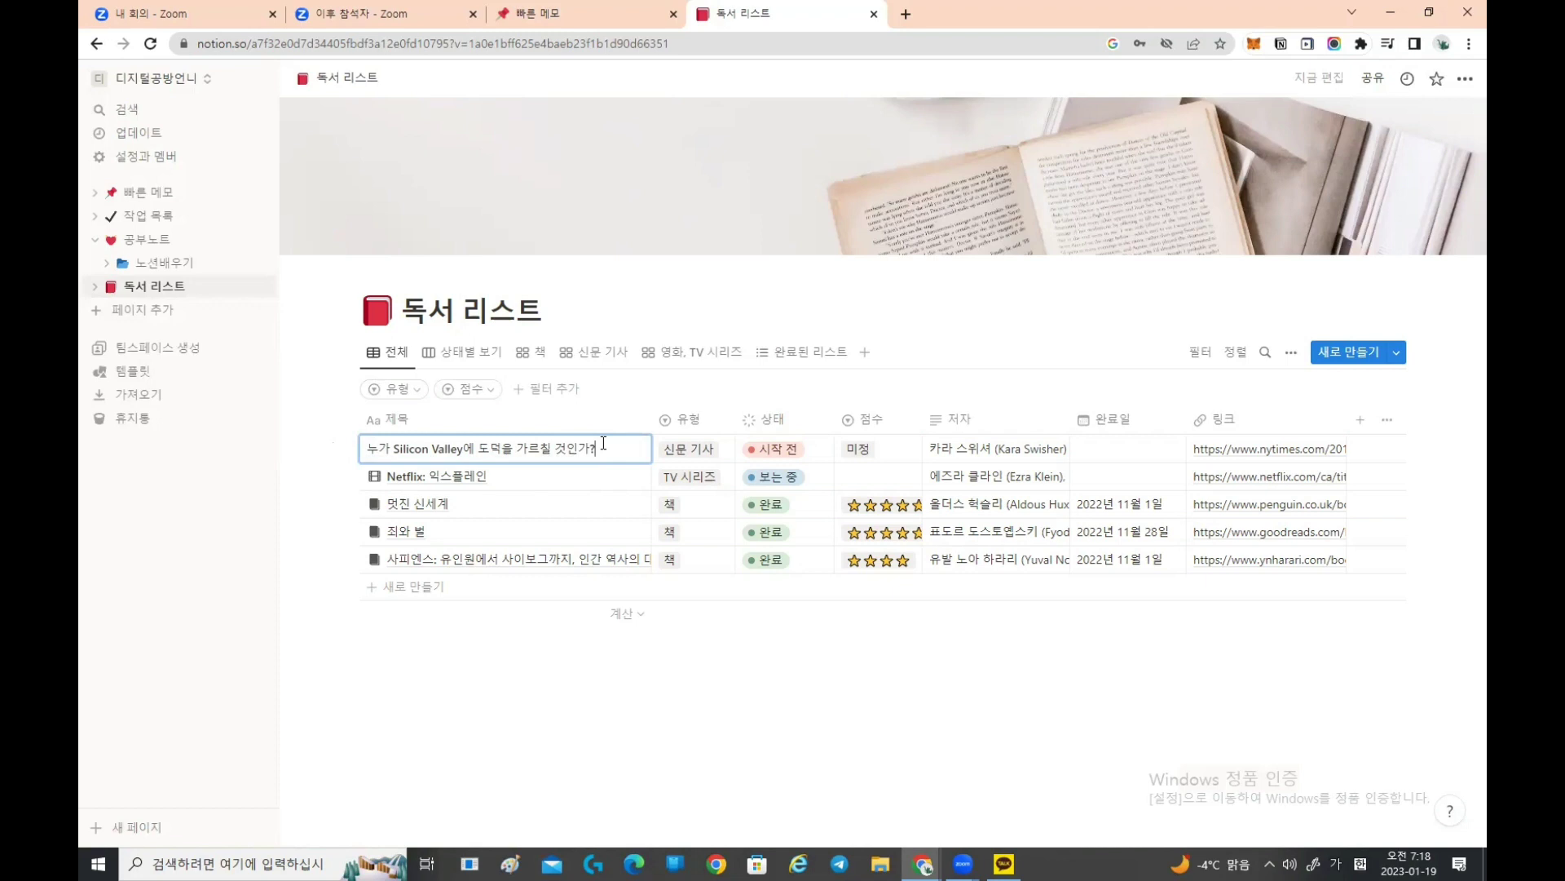
key("BackSpace")
key("BackSpace")
key("BackSpace")
key("BackSpace")
key("BackSpace")
key("BackSpace")
key("BackSpace")
left_click_drag(540, 448, 369, 449)
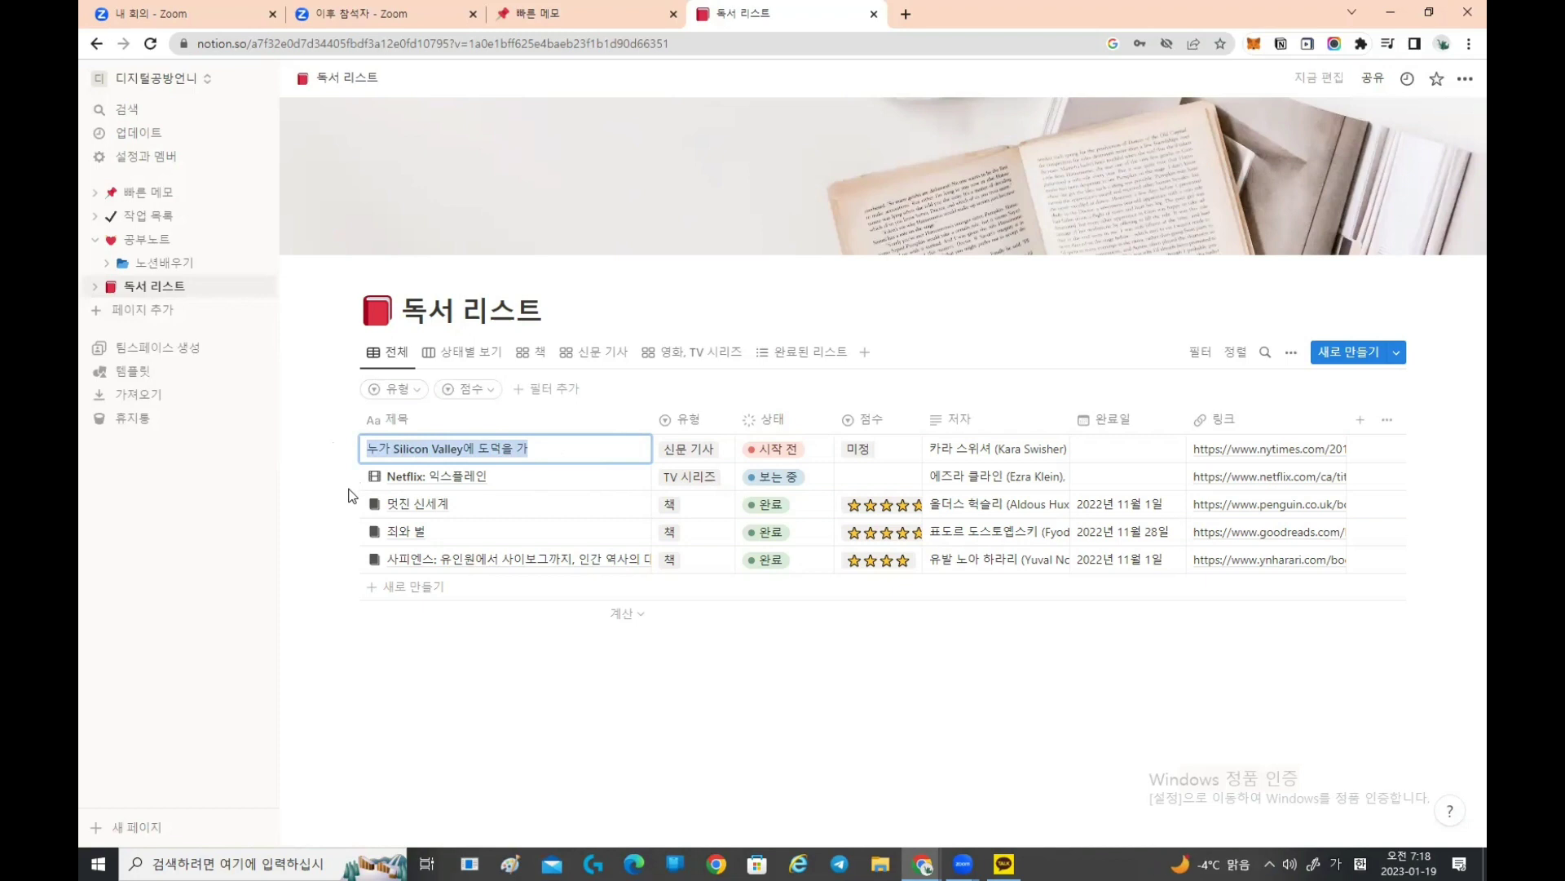
key("BackSpace")
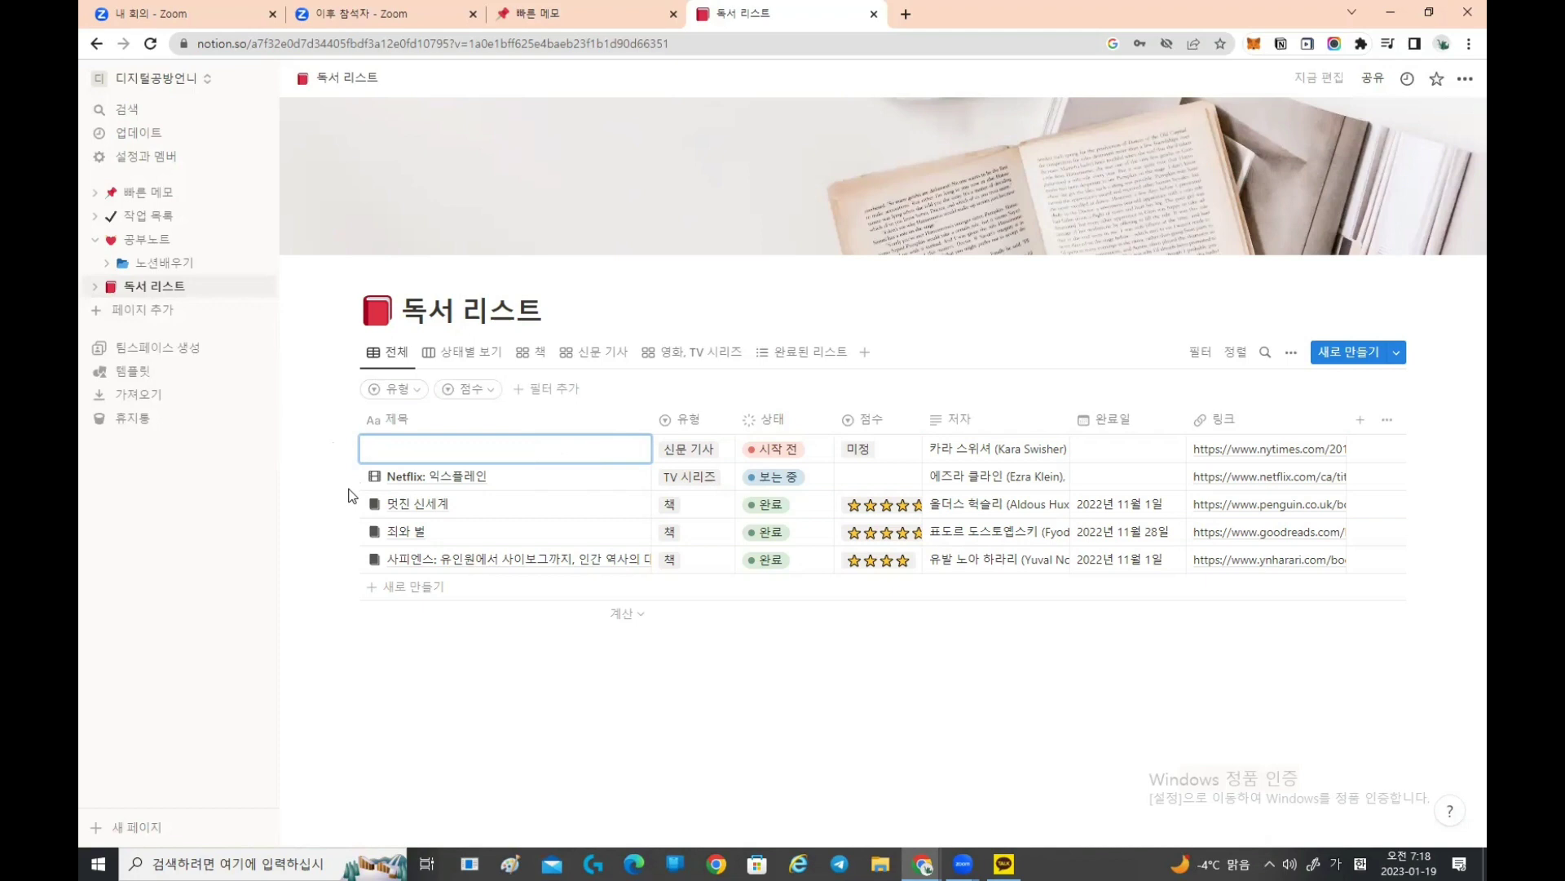
type("10배의 법칙")
key("Escape")
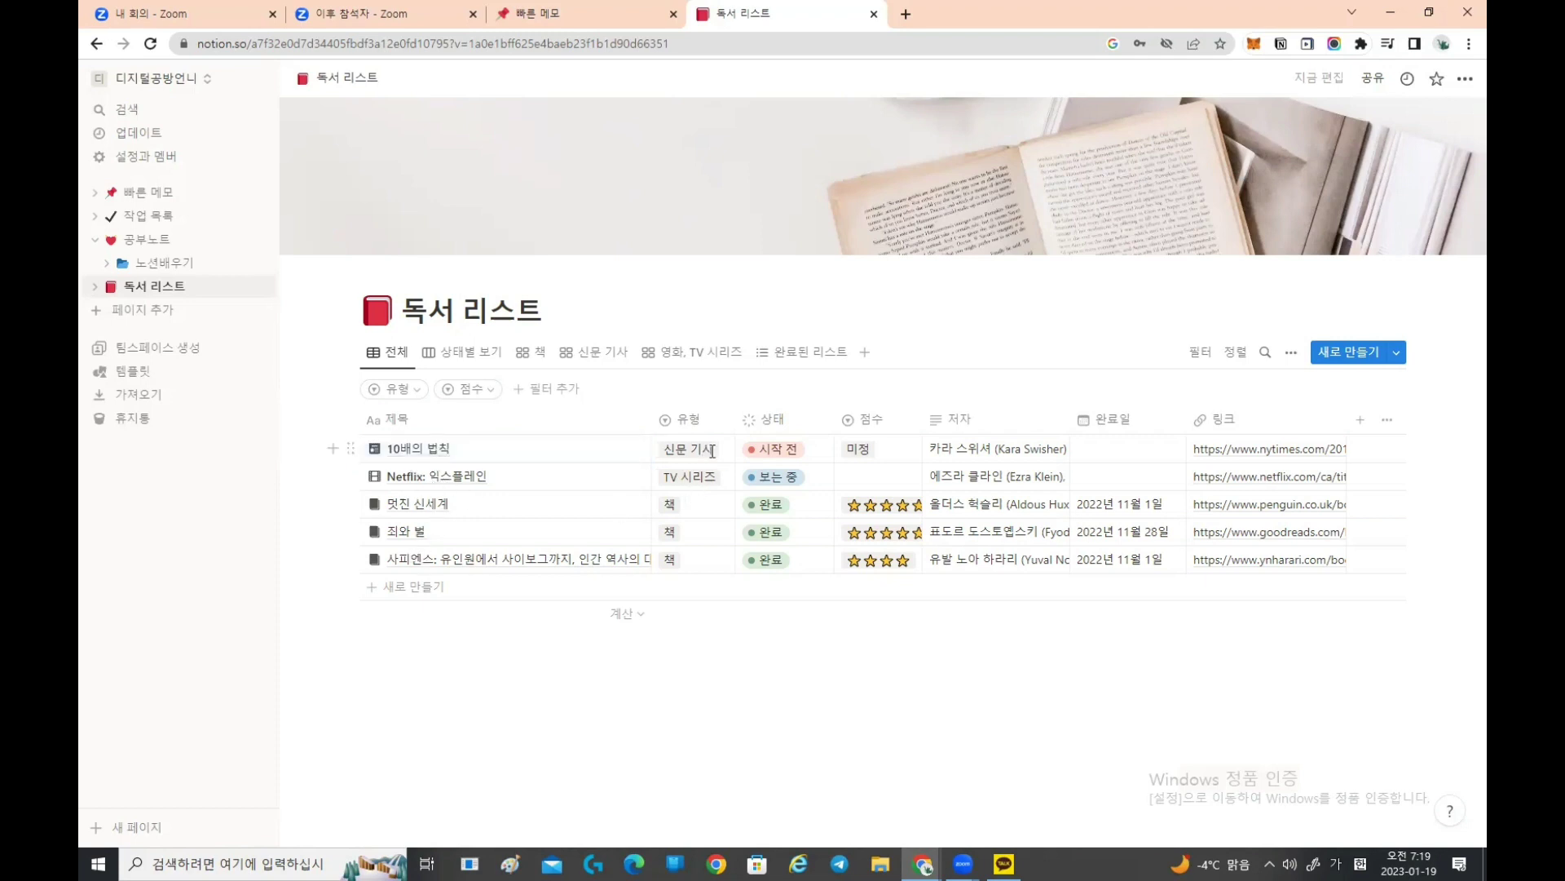
Step: Set the 10배의 법칙 entry's 유형 to 책 and its 상태 to 읽는 중
left_click(711, 450)
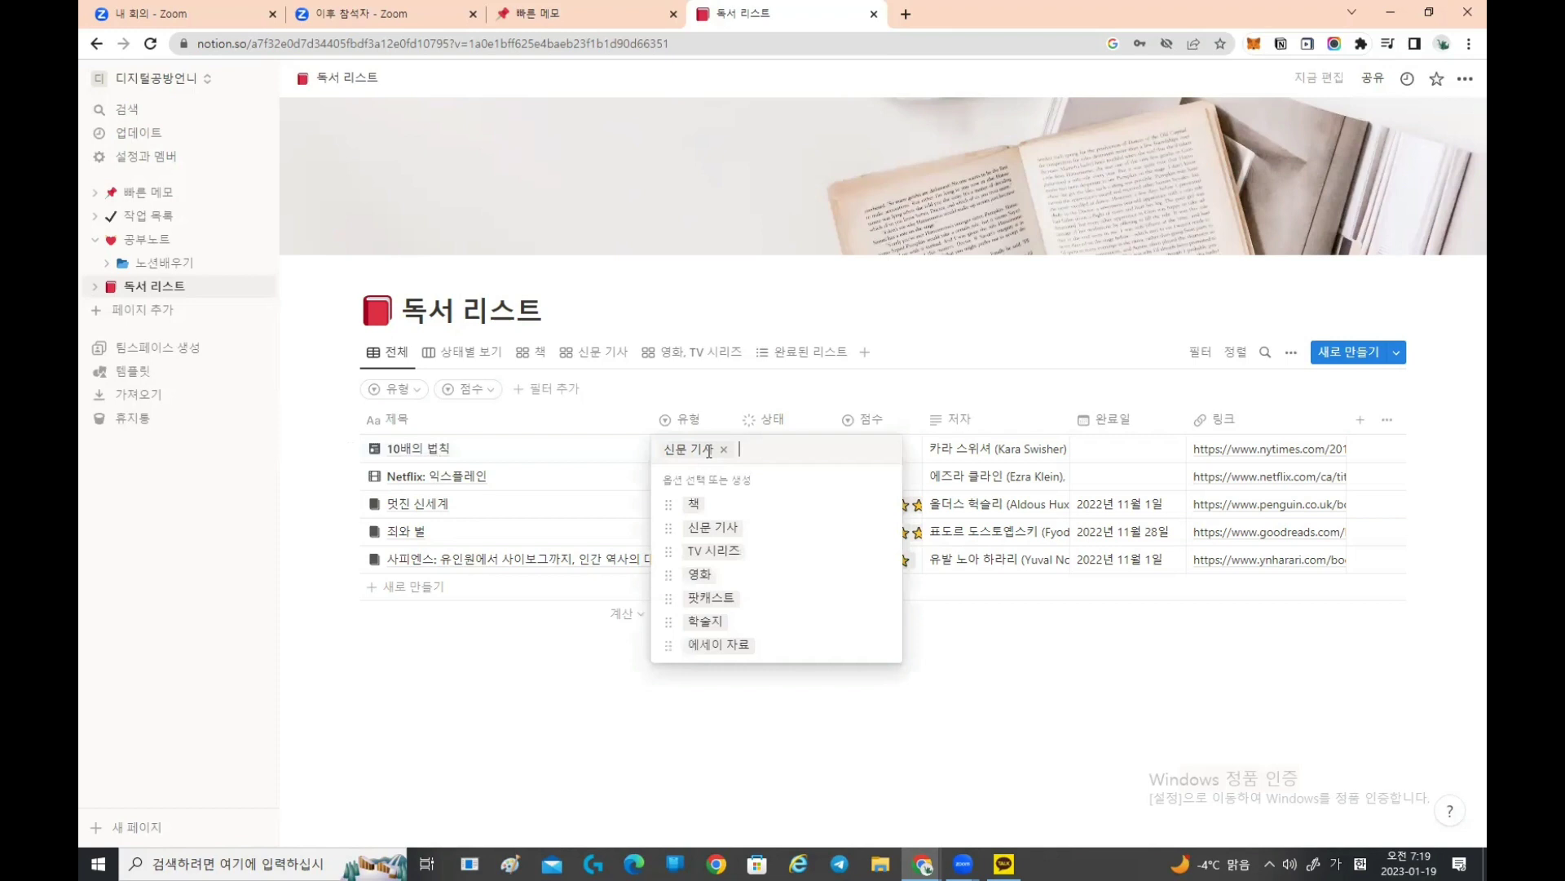
left_click(703, 512)
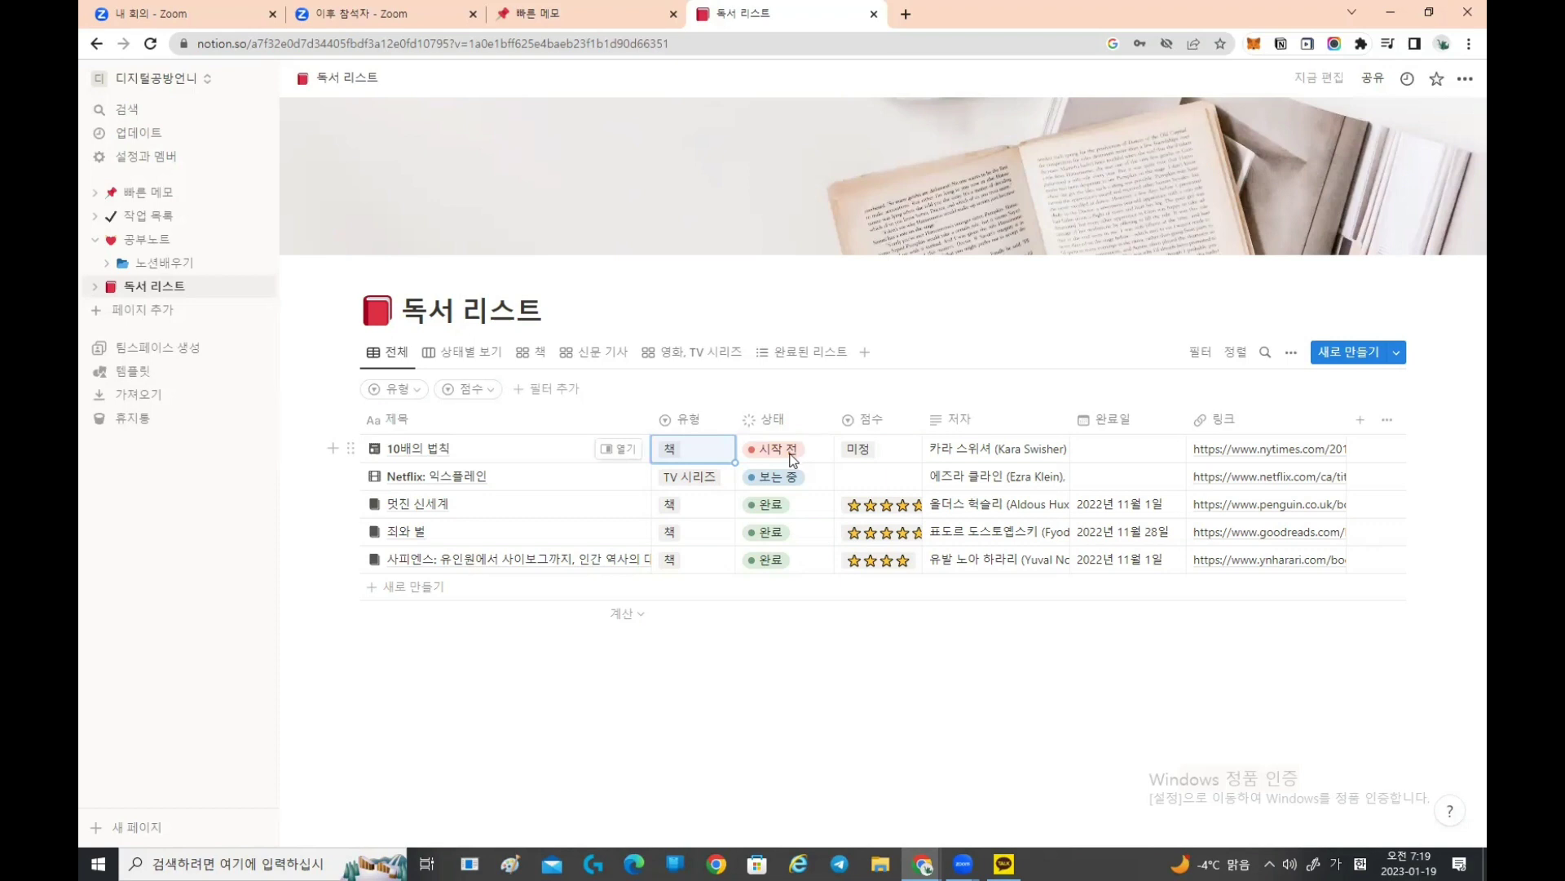
left_click(791, 453)
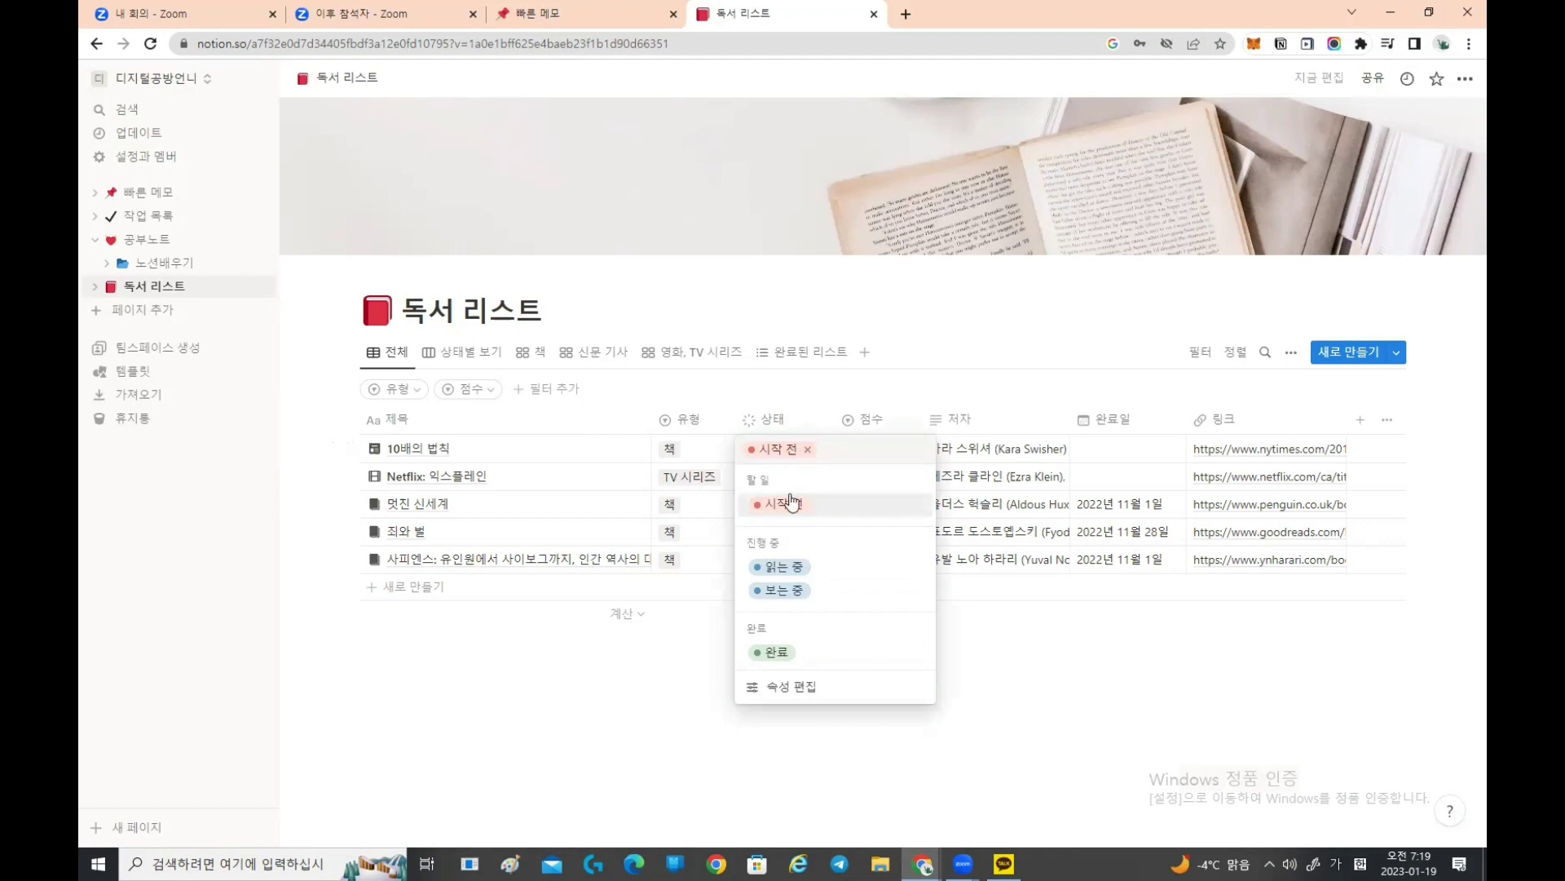
left_click(781, 567)
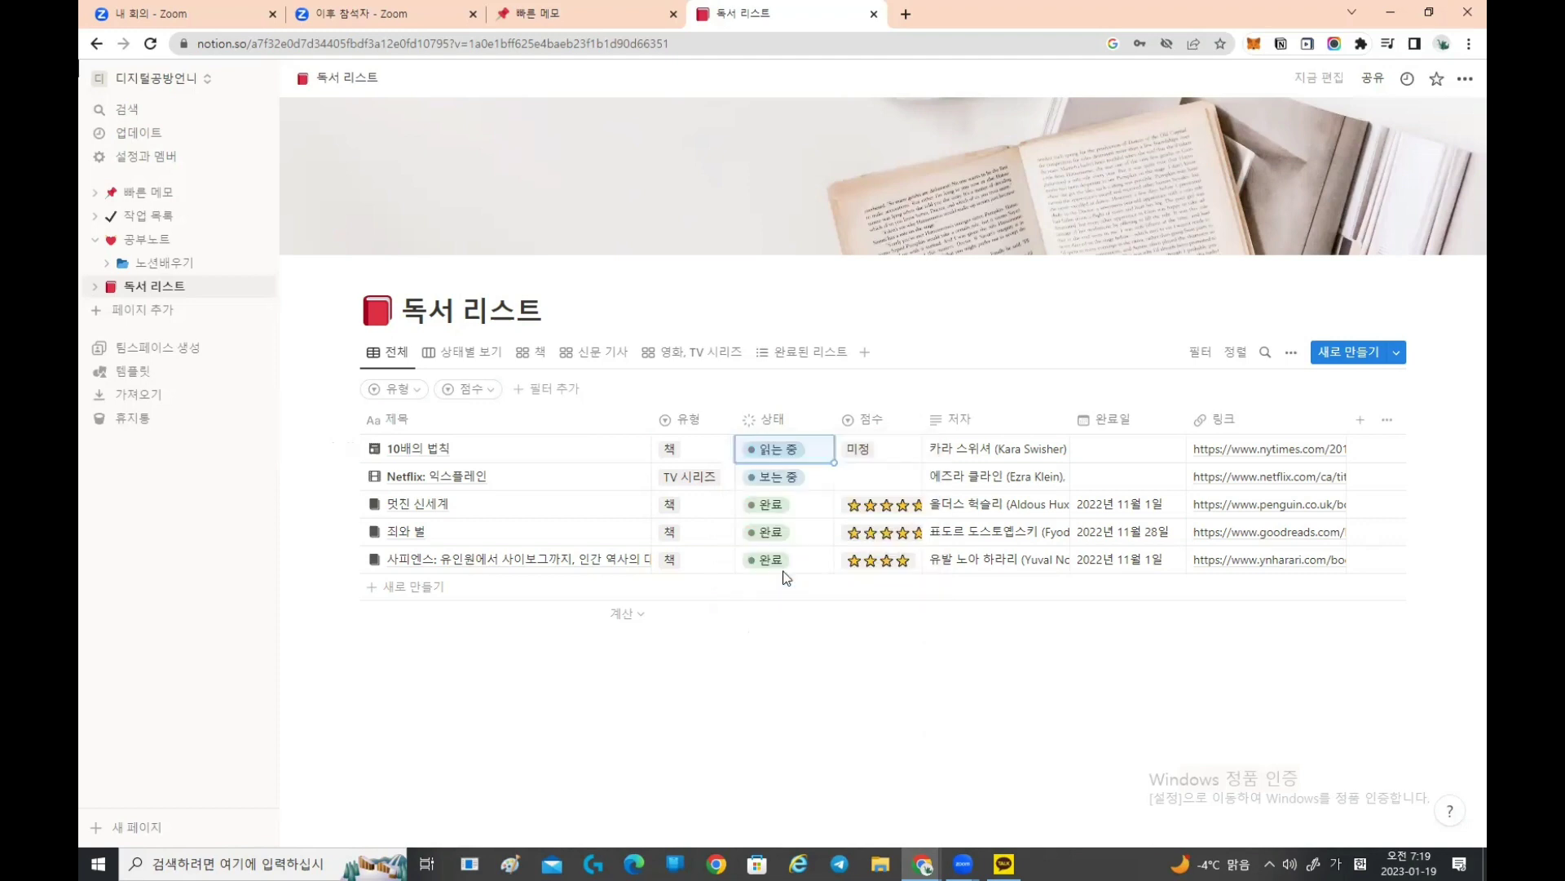
Step: Set the 점수 of the 10배의 법칙 entry to five stars
left_click(872, 454)
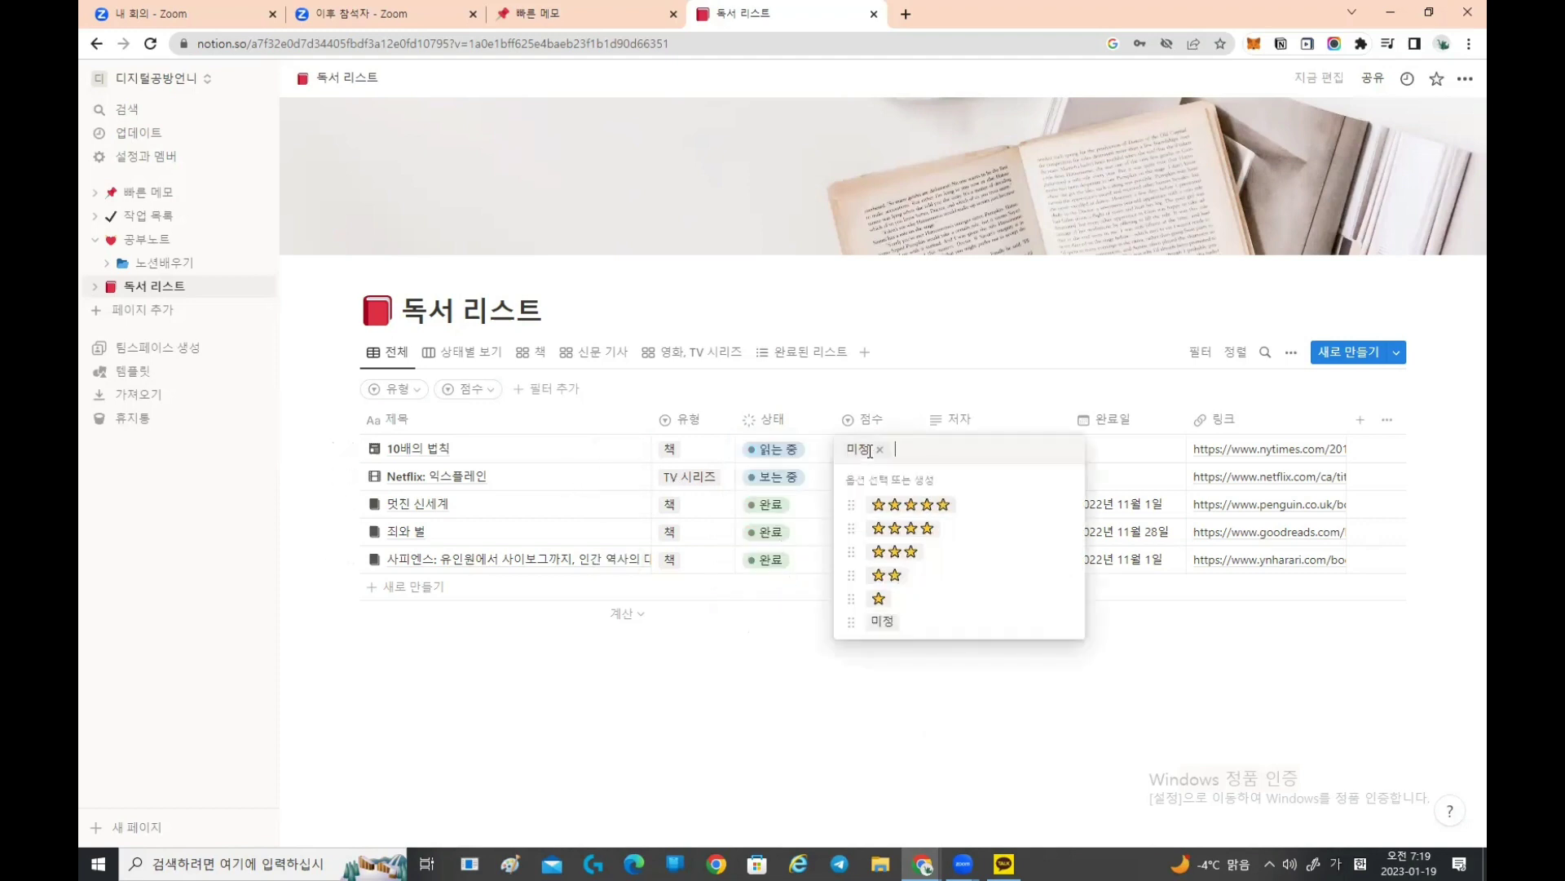
left_click(899, 507)
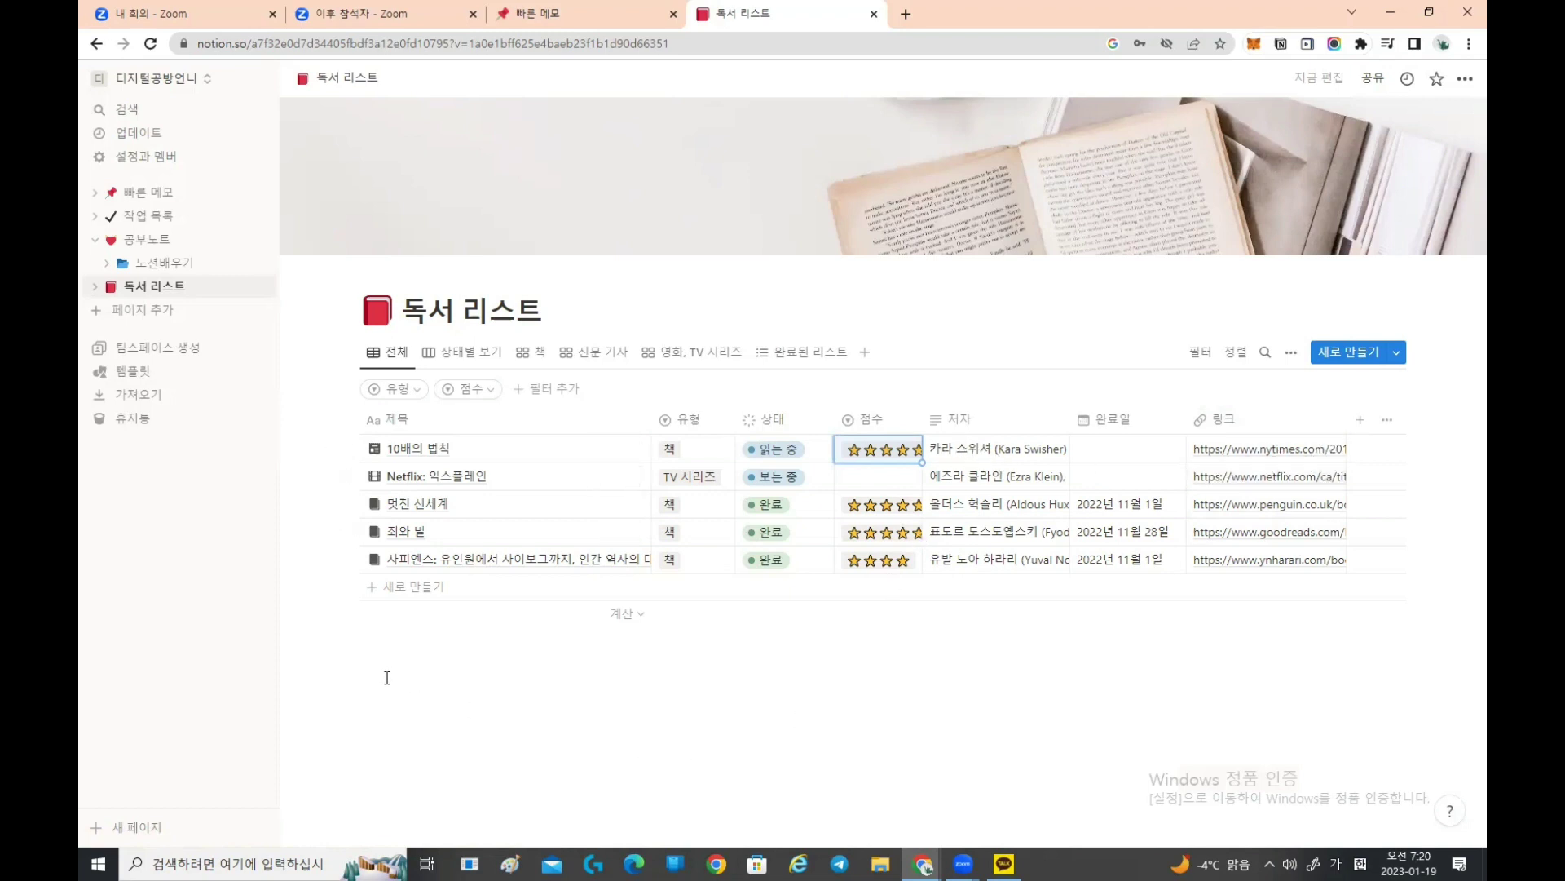
left_click(502, 682)
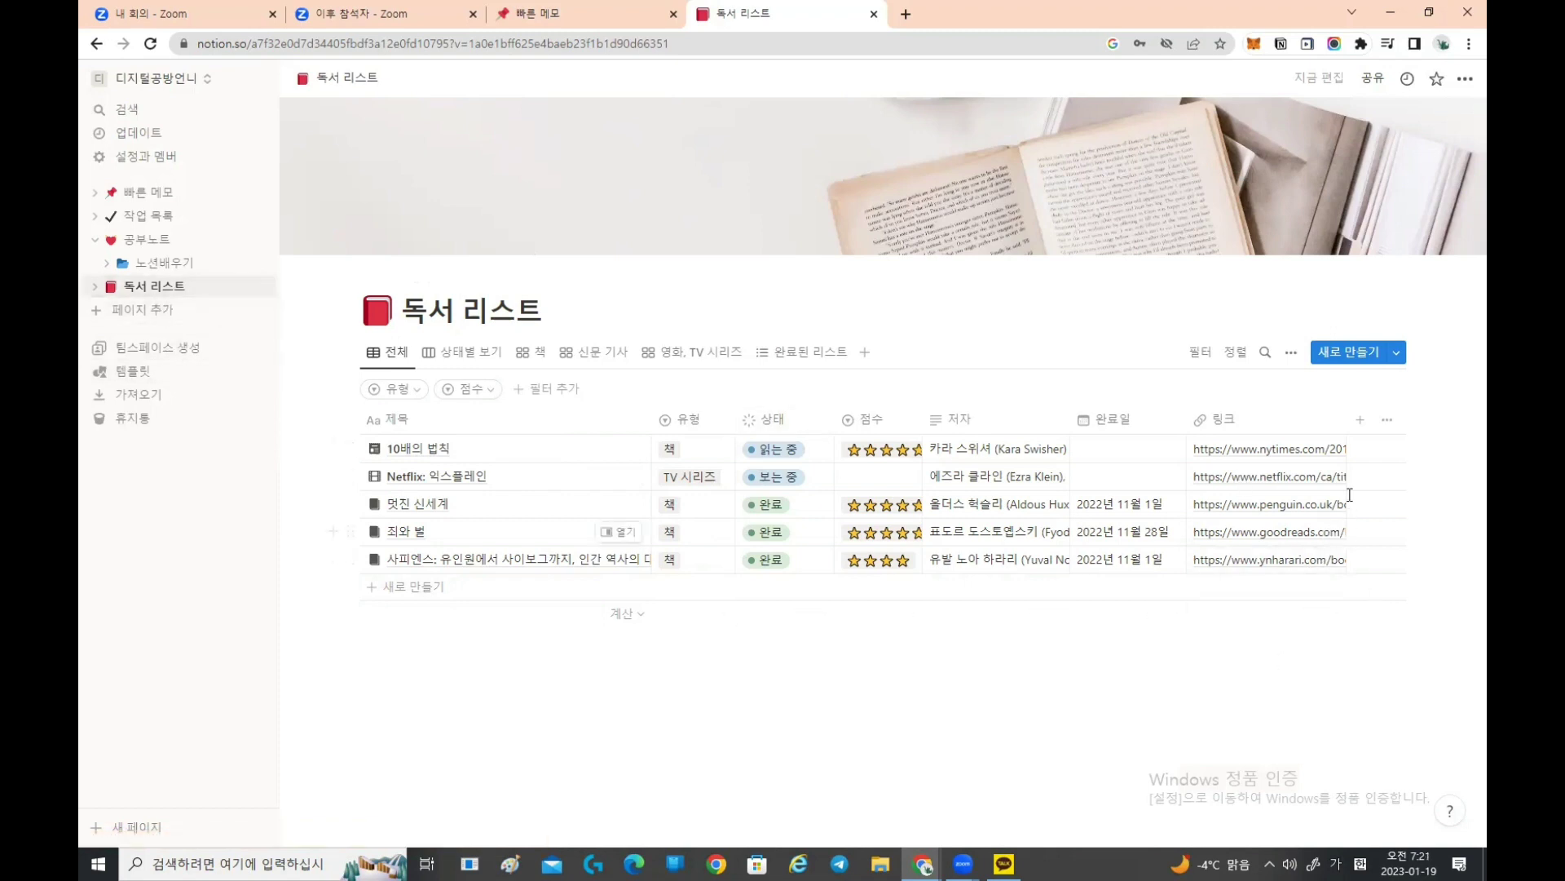
Step: View the property list of the 독서 리스트 table and close it
left_click(1387, 420)
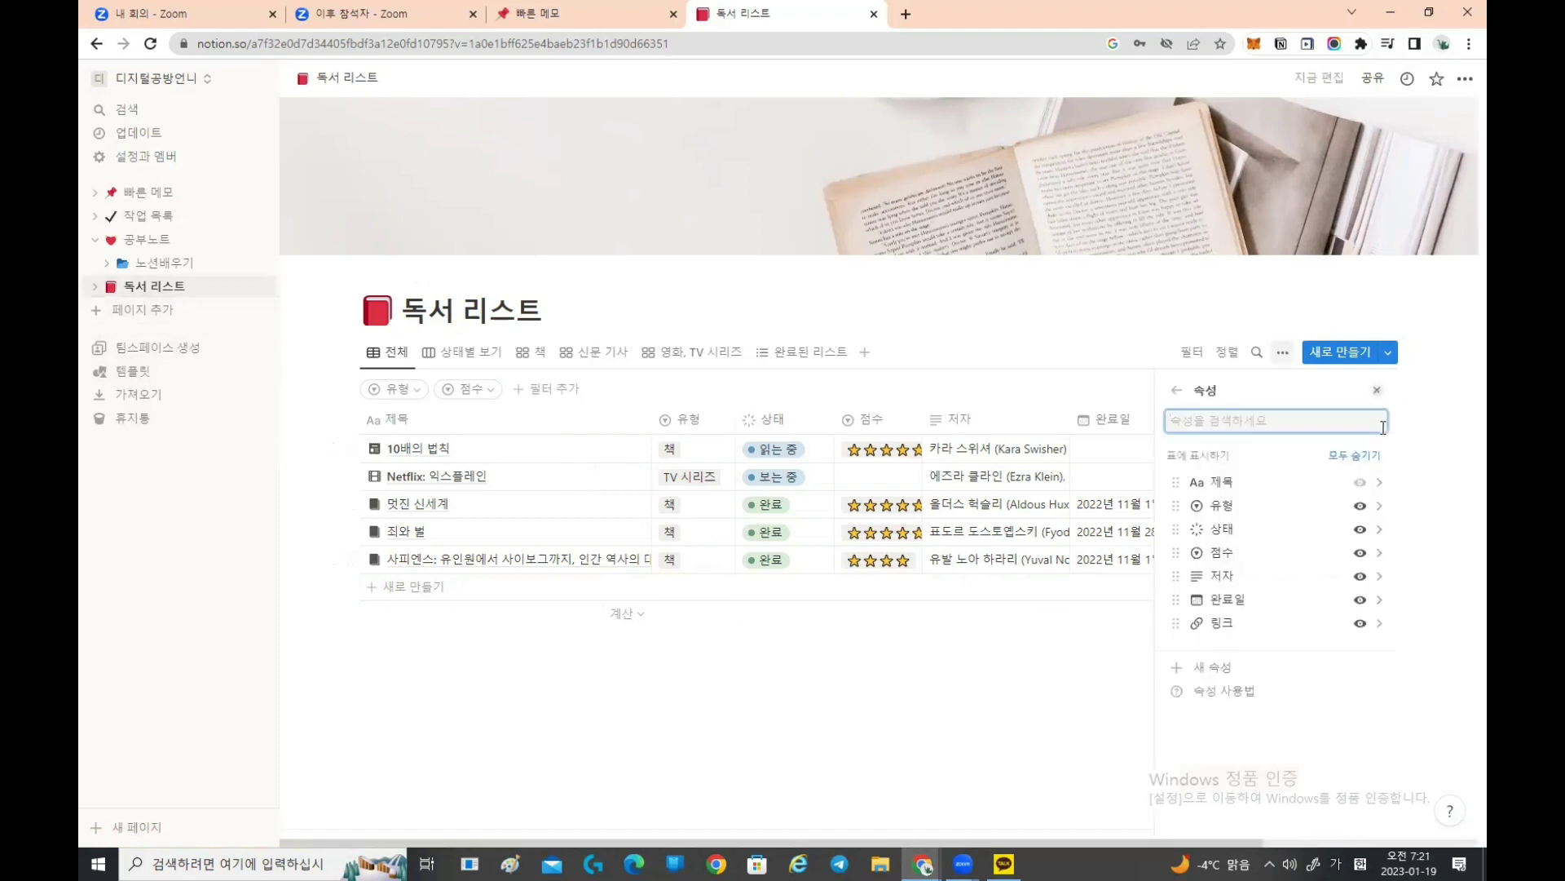
left_click(913, 774)
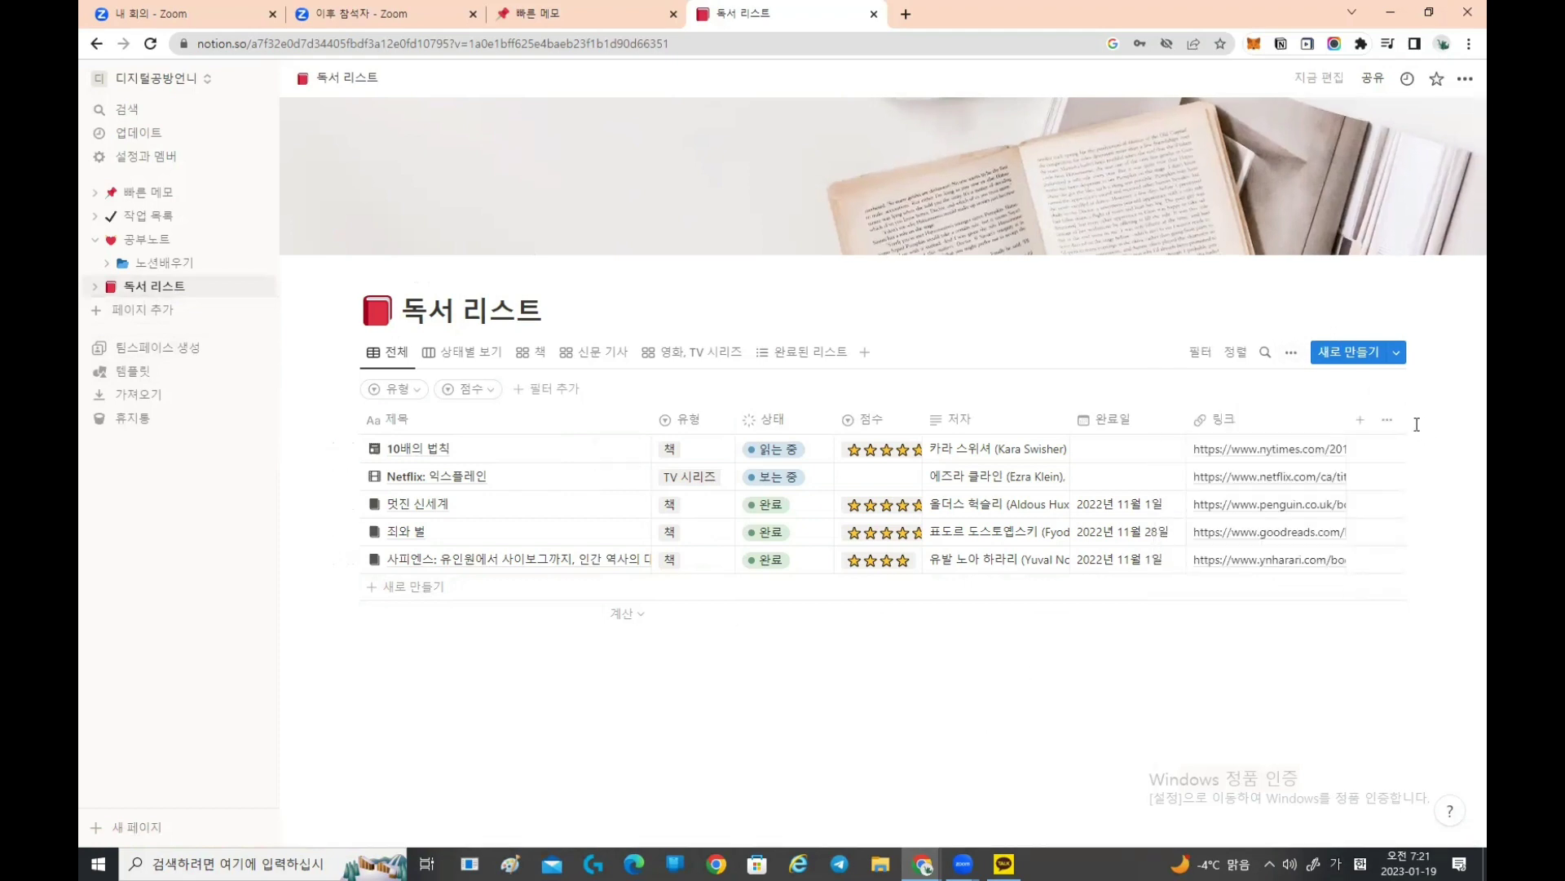
left_click(1384, 446)
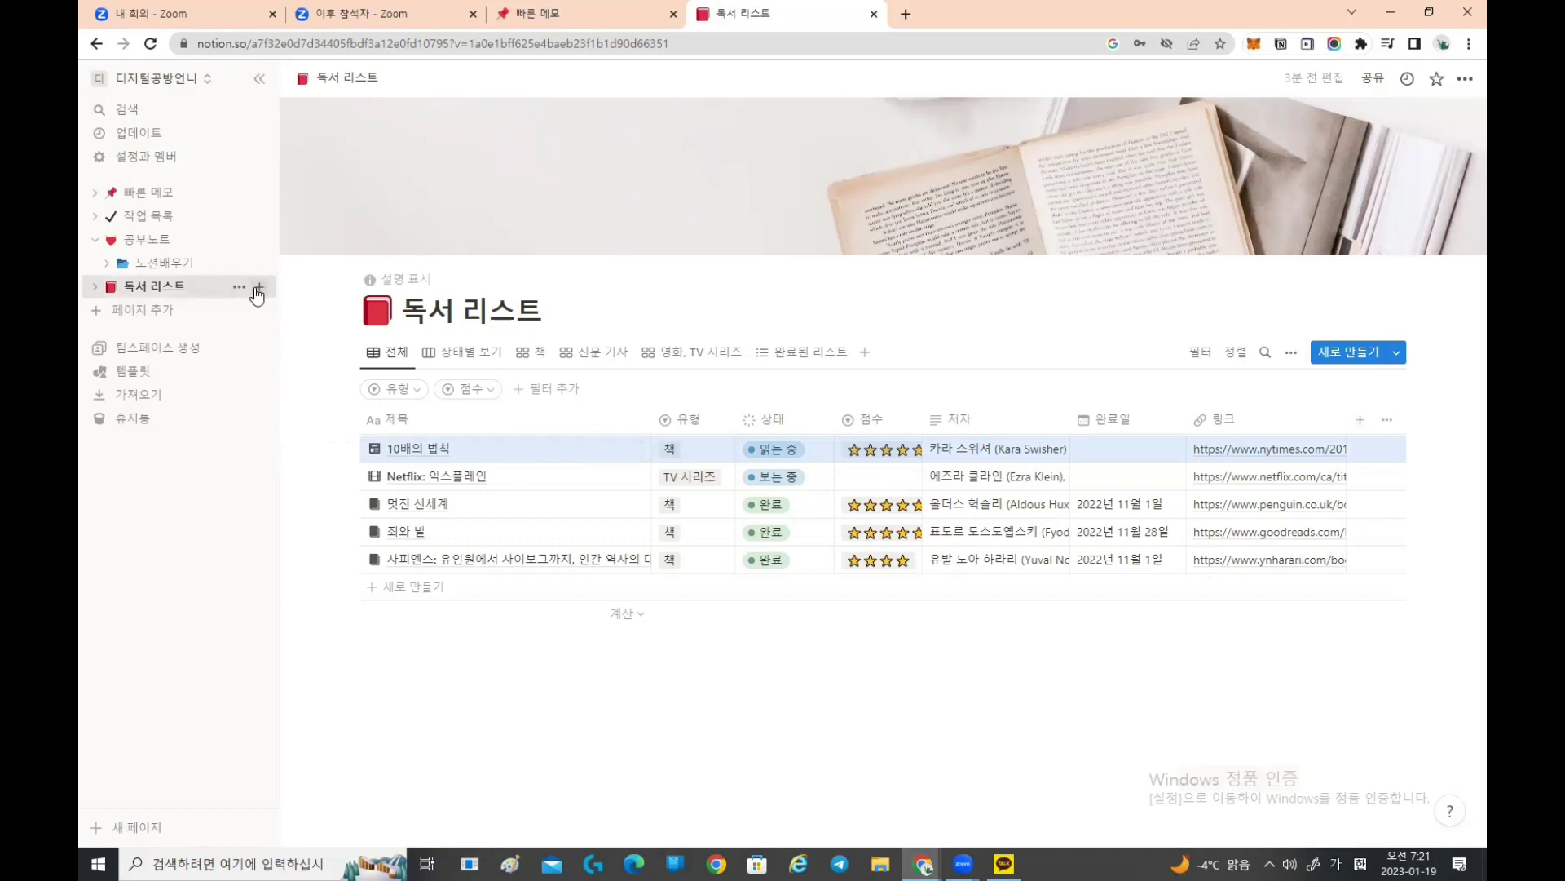
Step: Add a new page titled 10배의 법칙 to 독서 리스트, with 10배의 법칙 as its body text, and close it
left_click(258, 290)
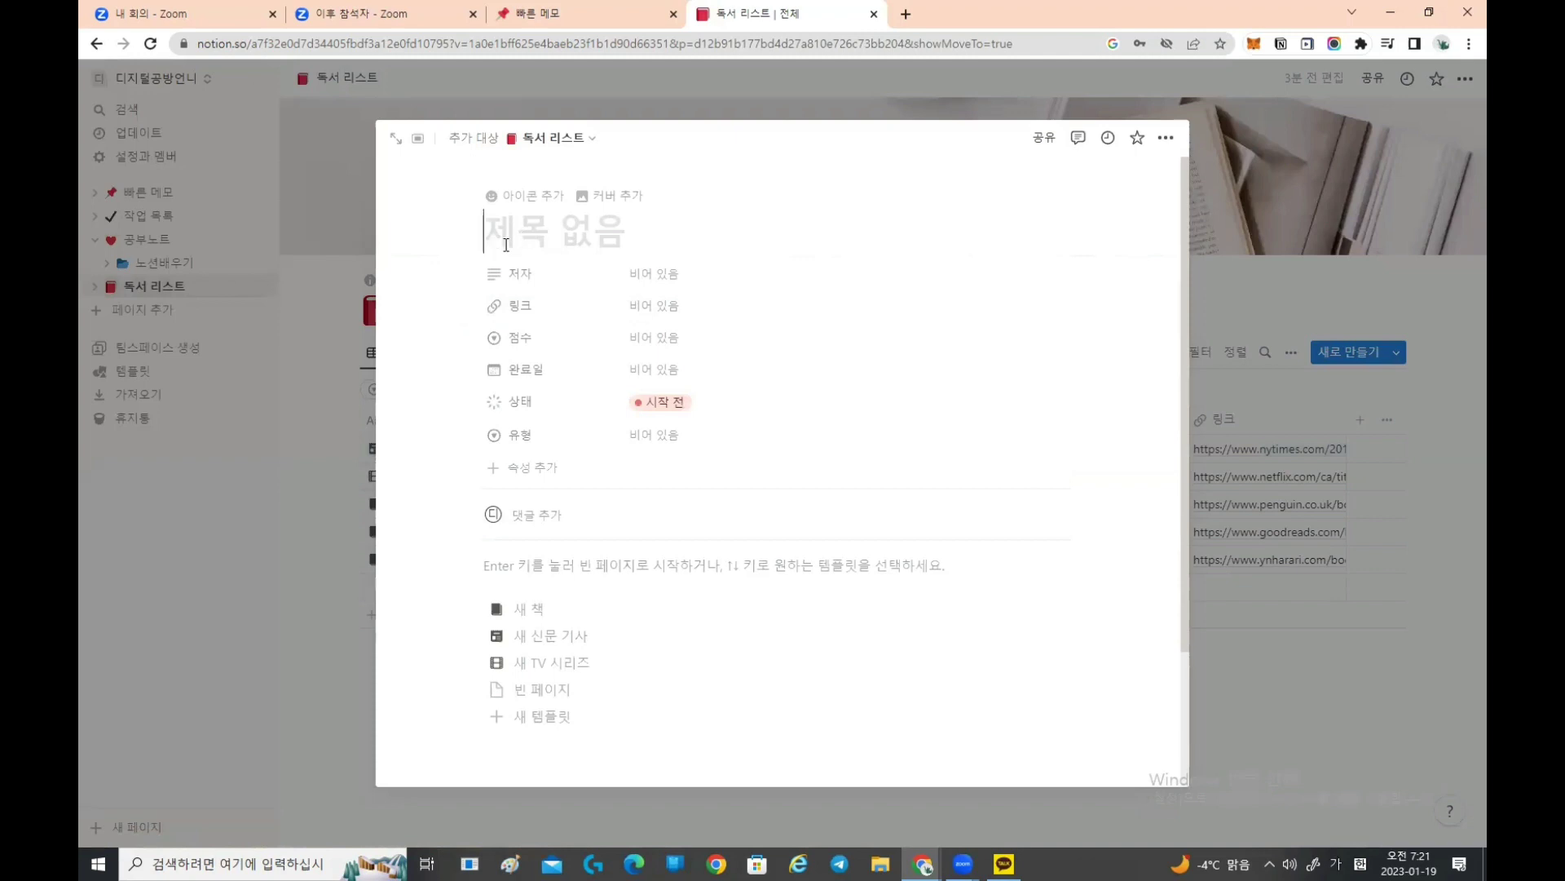
type("10배의 법칙")
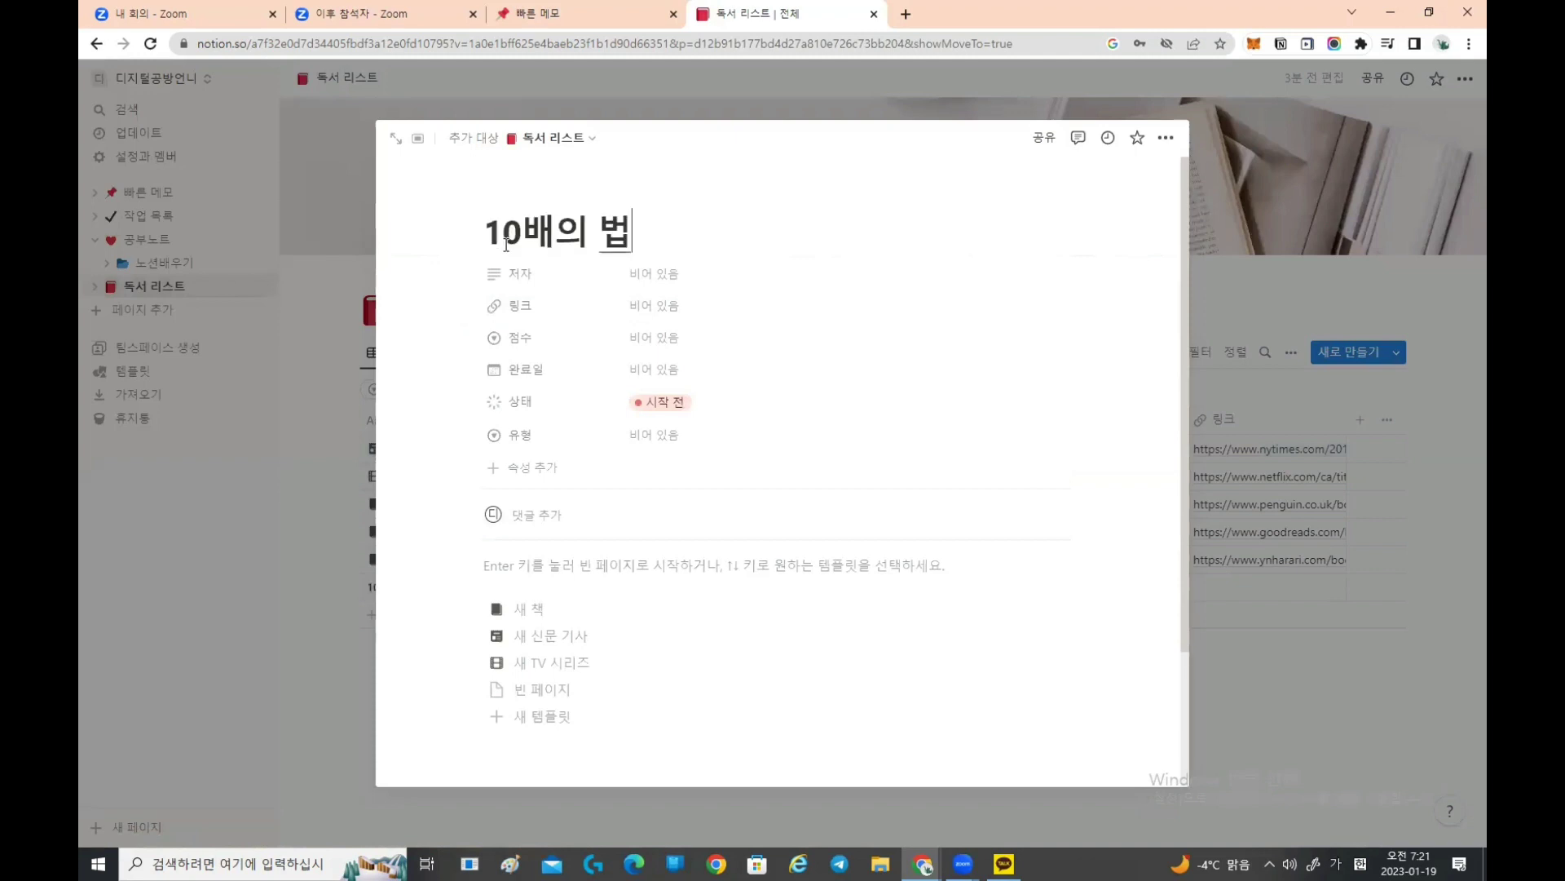
key("Return")
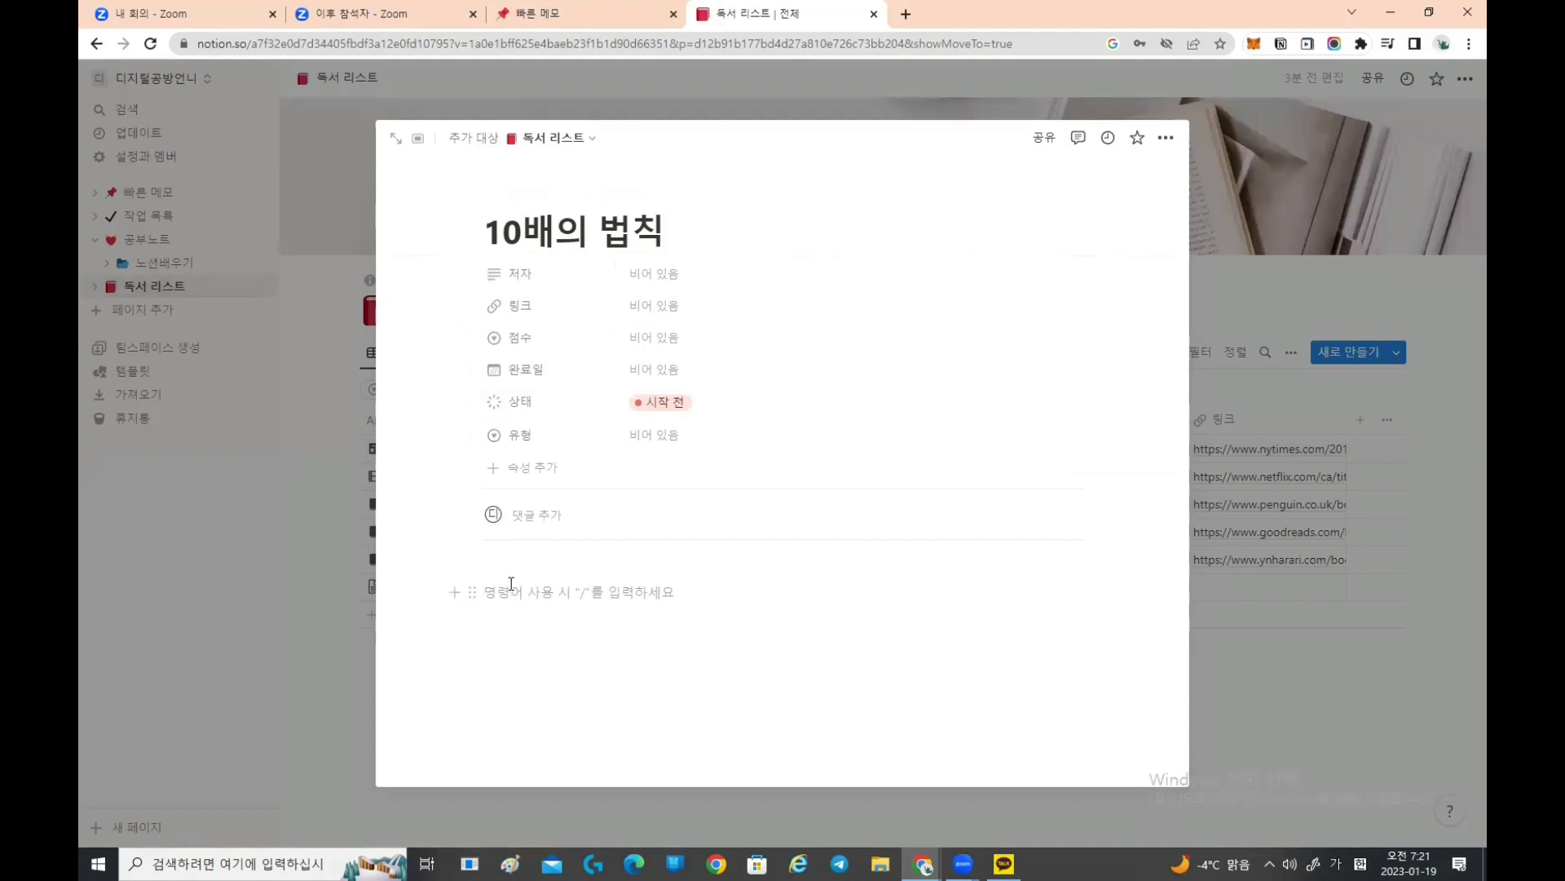
type("10배의 ")
type("법칙")
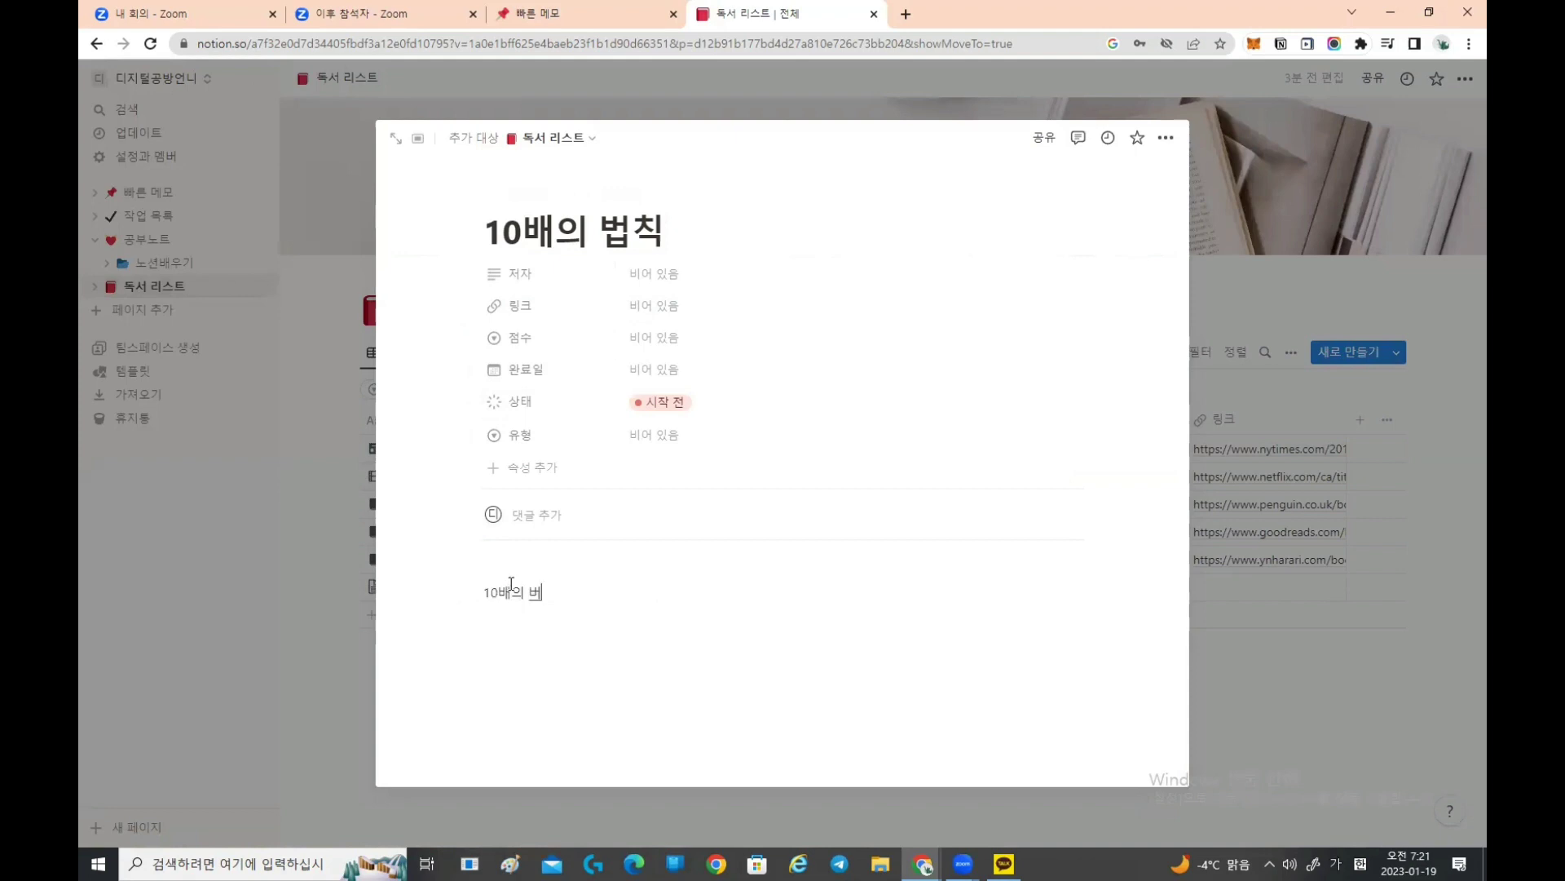
key("Return")
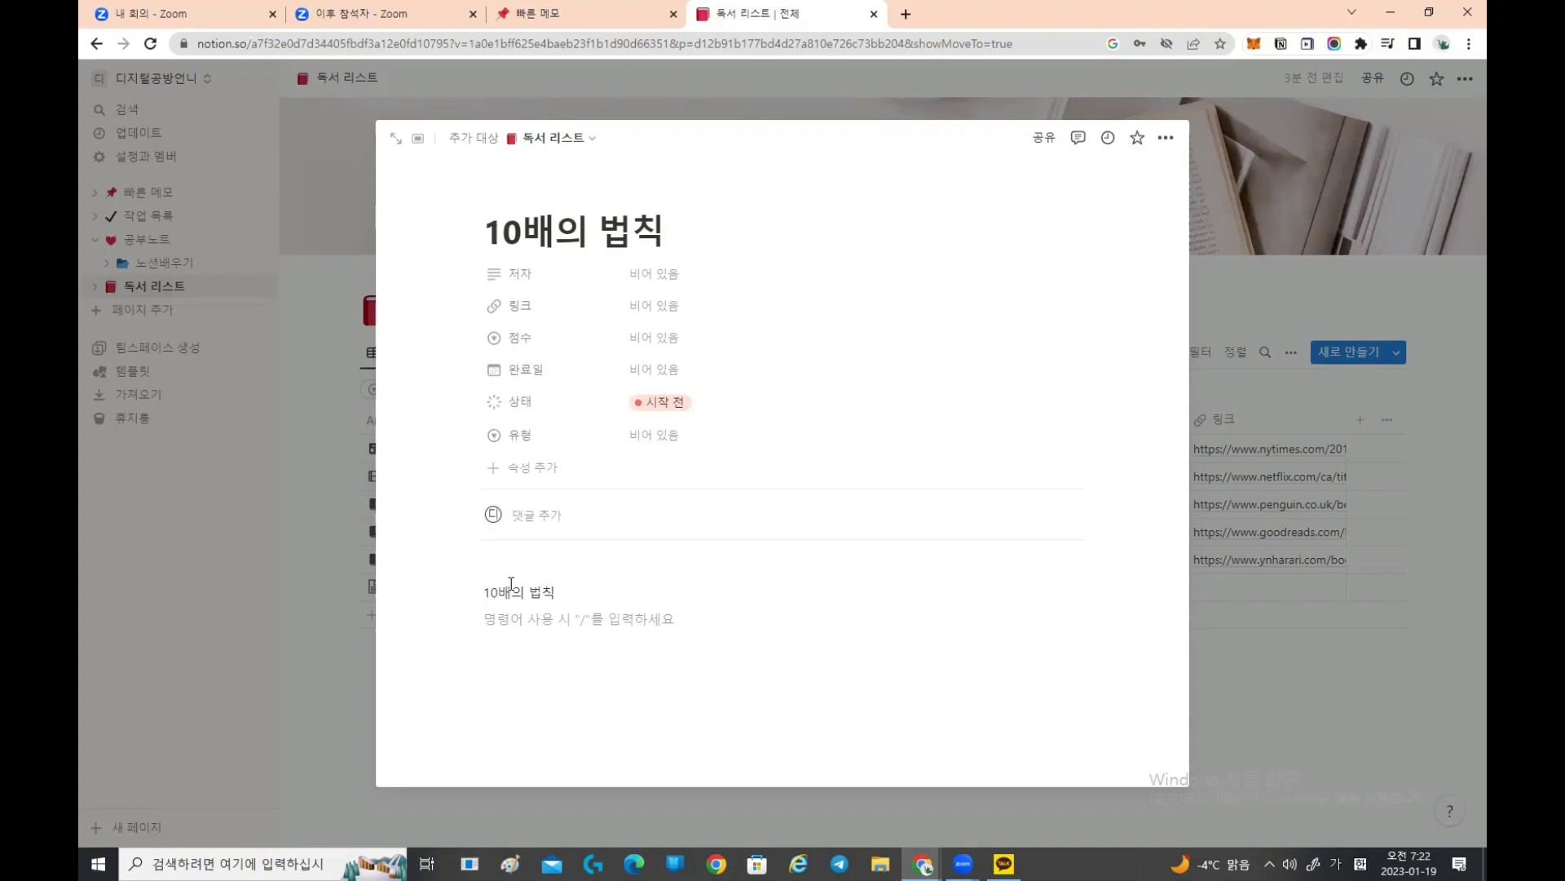
left_click(307, 644)
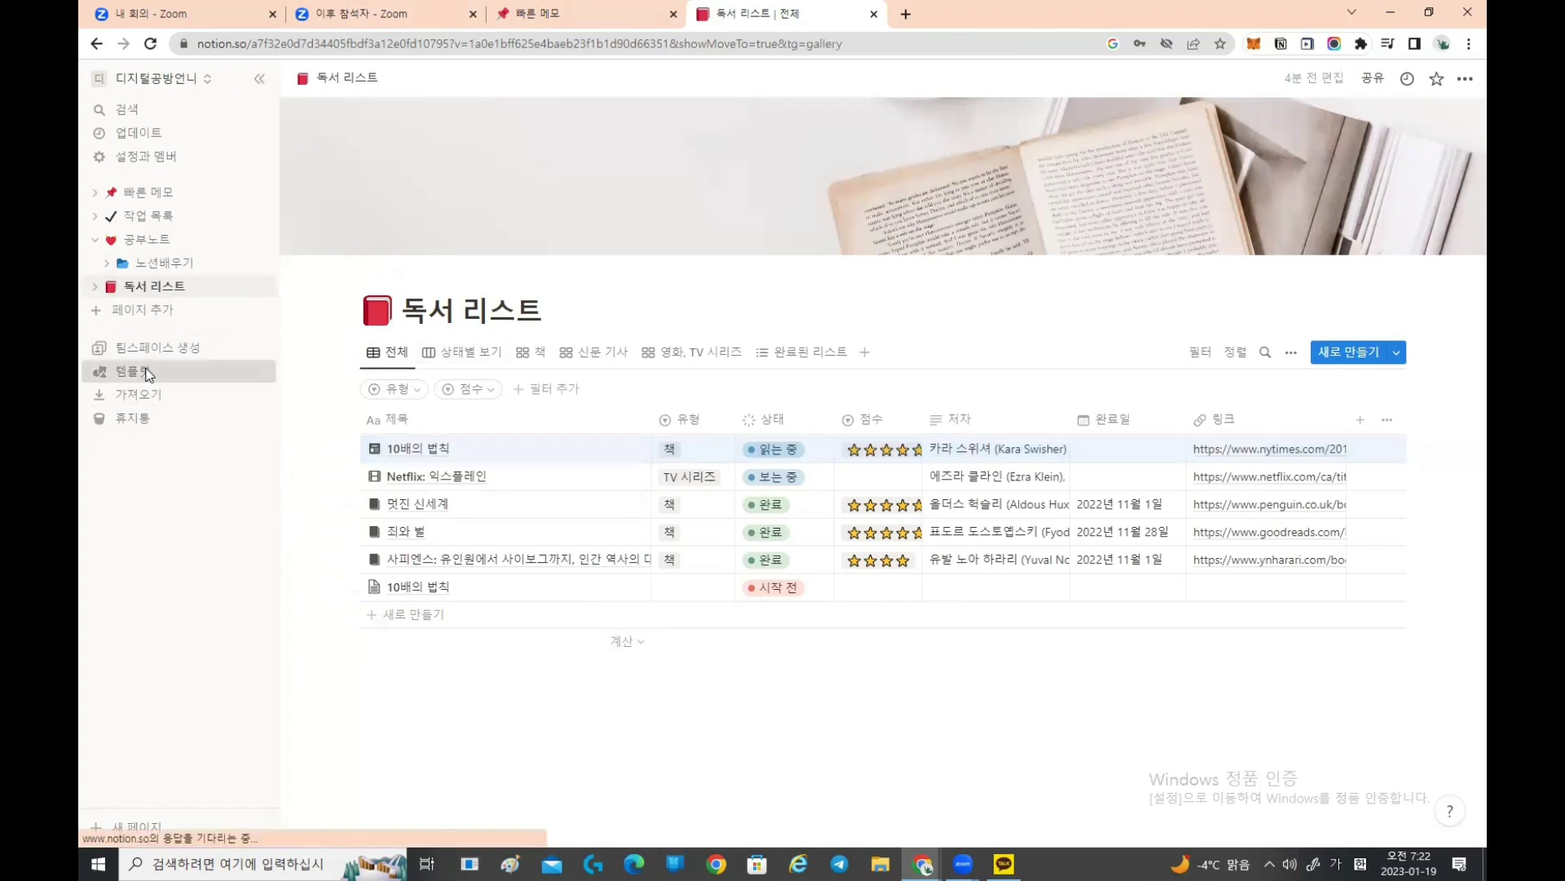
Step: Preview the 간단 가계부 and 주간 일정 templates in the template gallery and close it
left_click(123, 371)
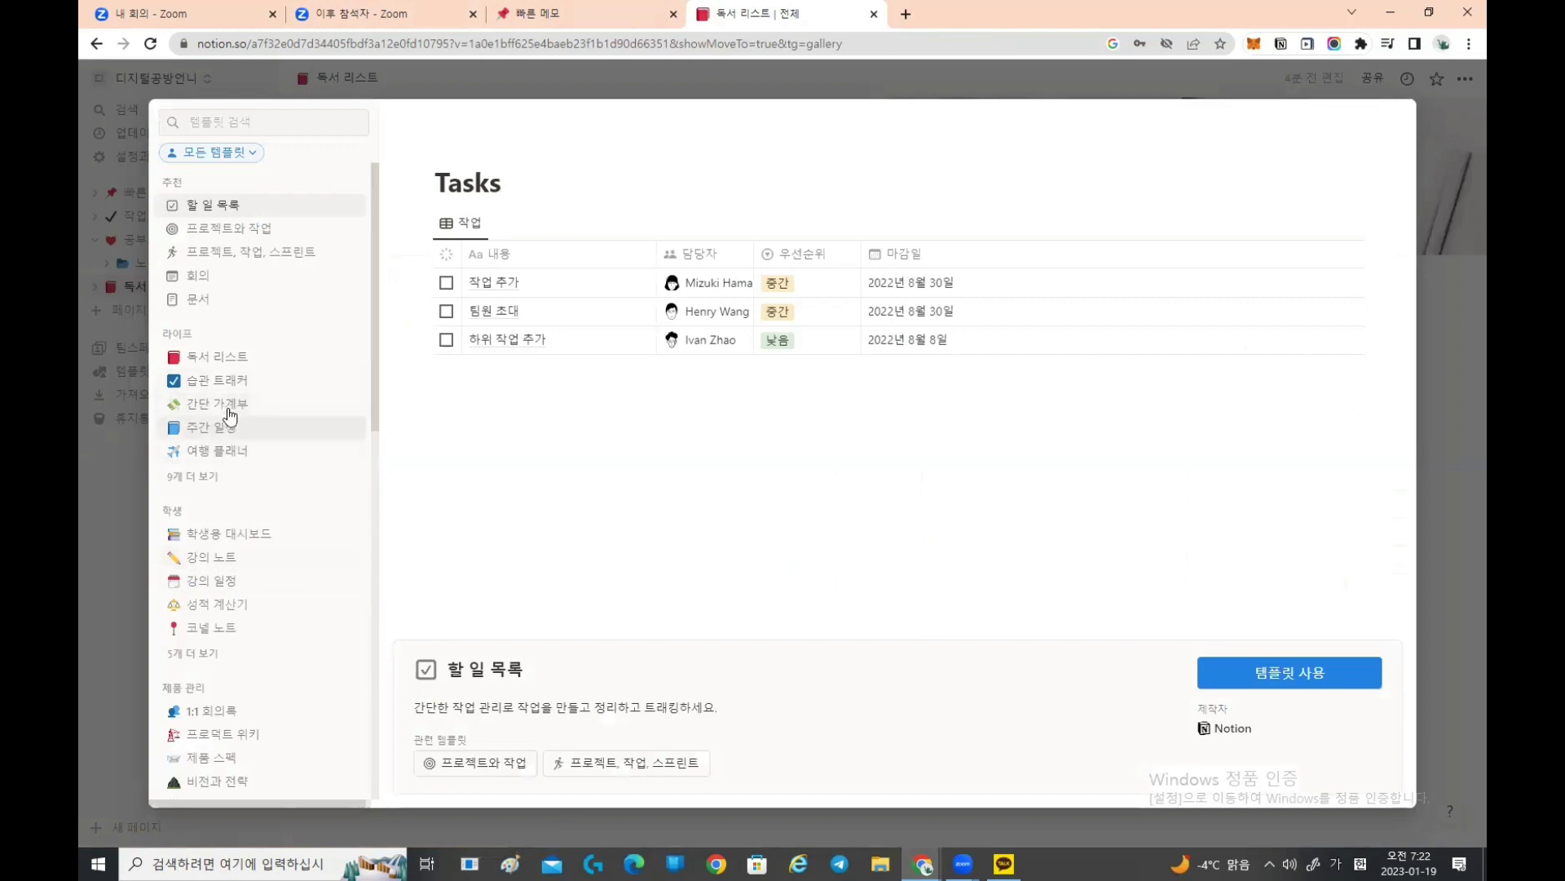
left_click(229, 412)
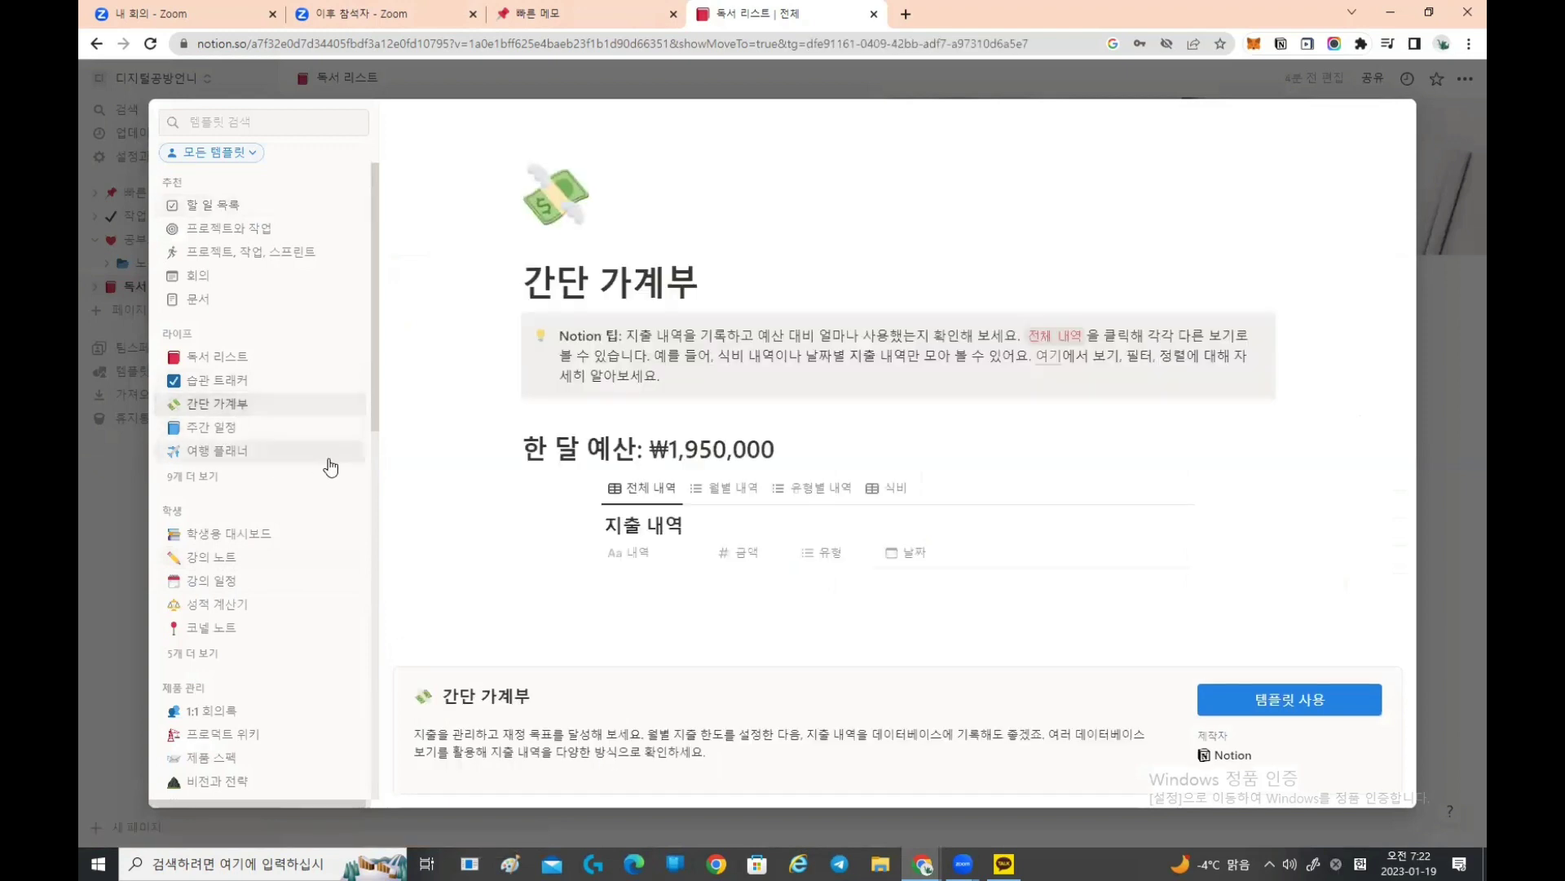
scroll(897, 489, "down", 1)
scroll(975, 487, "down", 2)
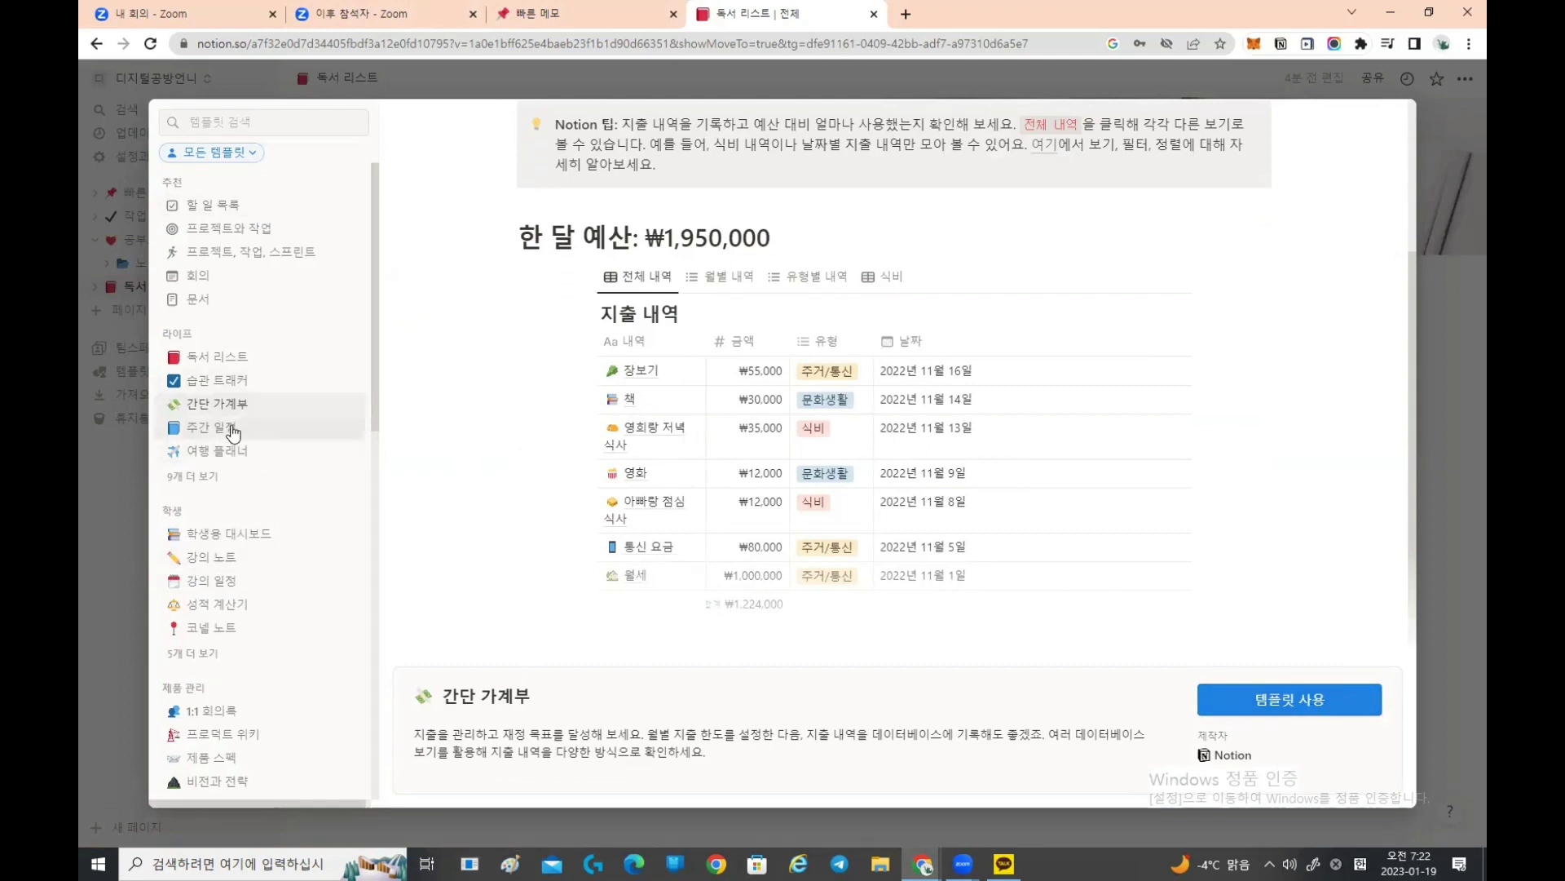
left_click(232, 429)
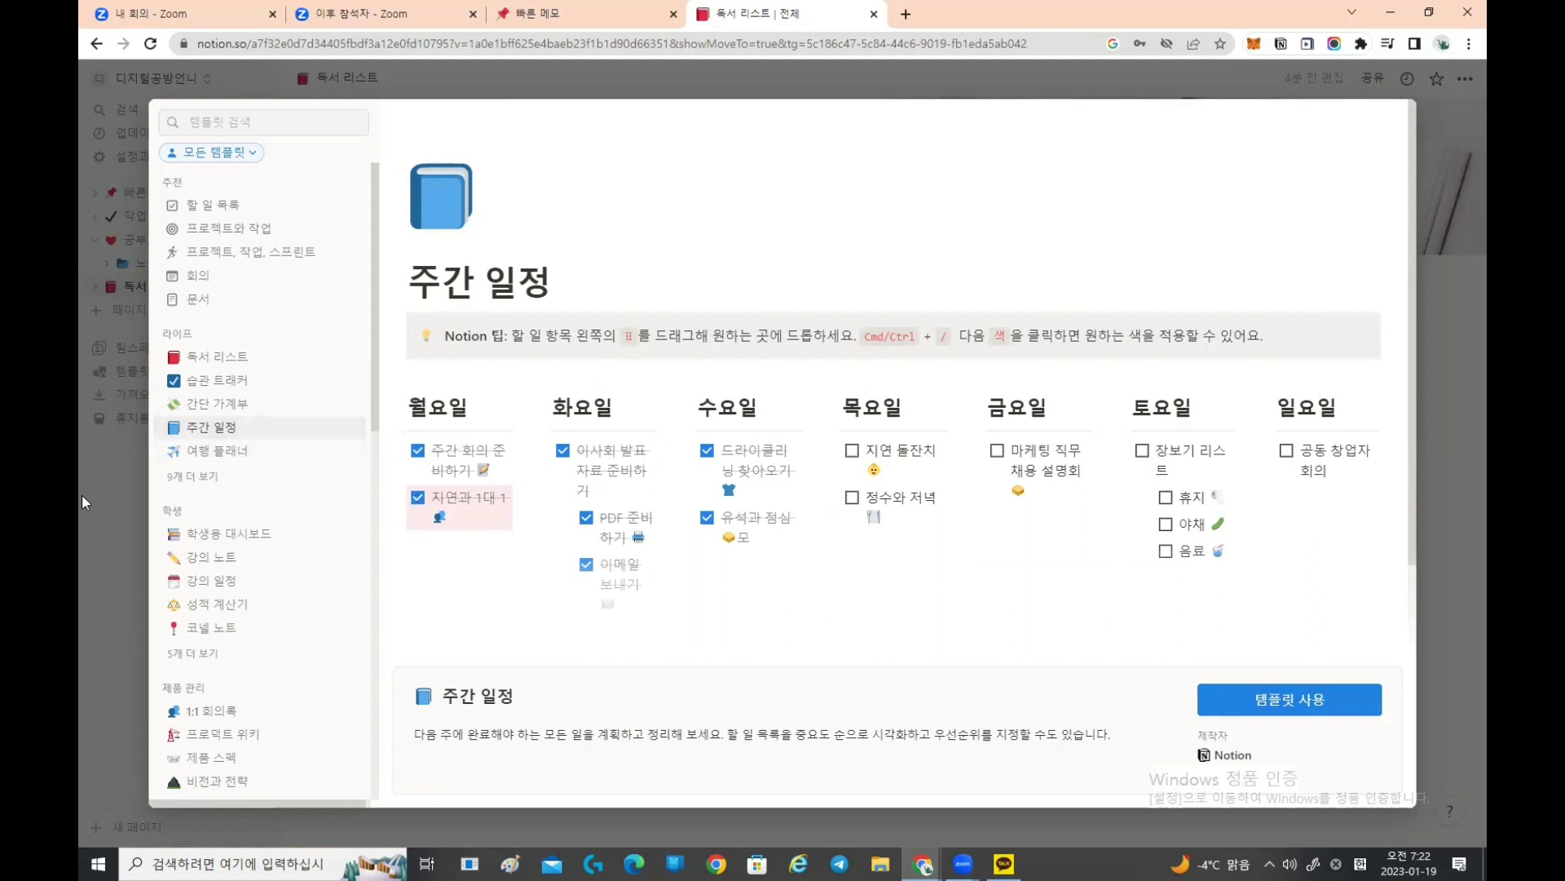
left_click(116, 497)
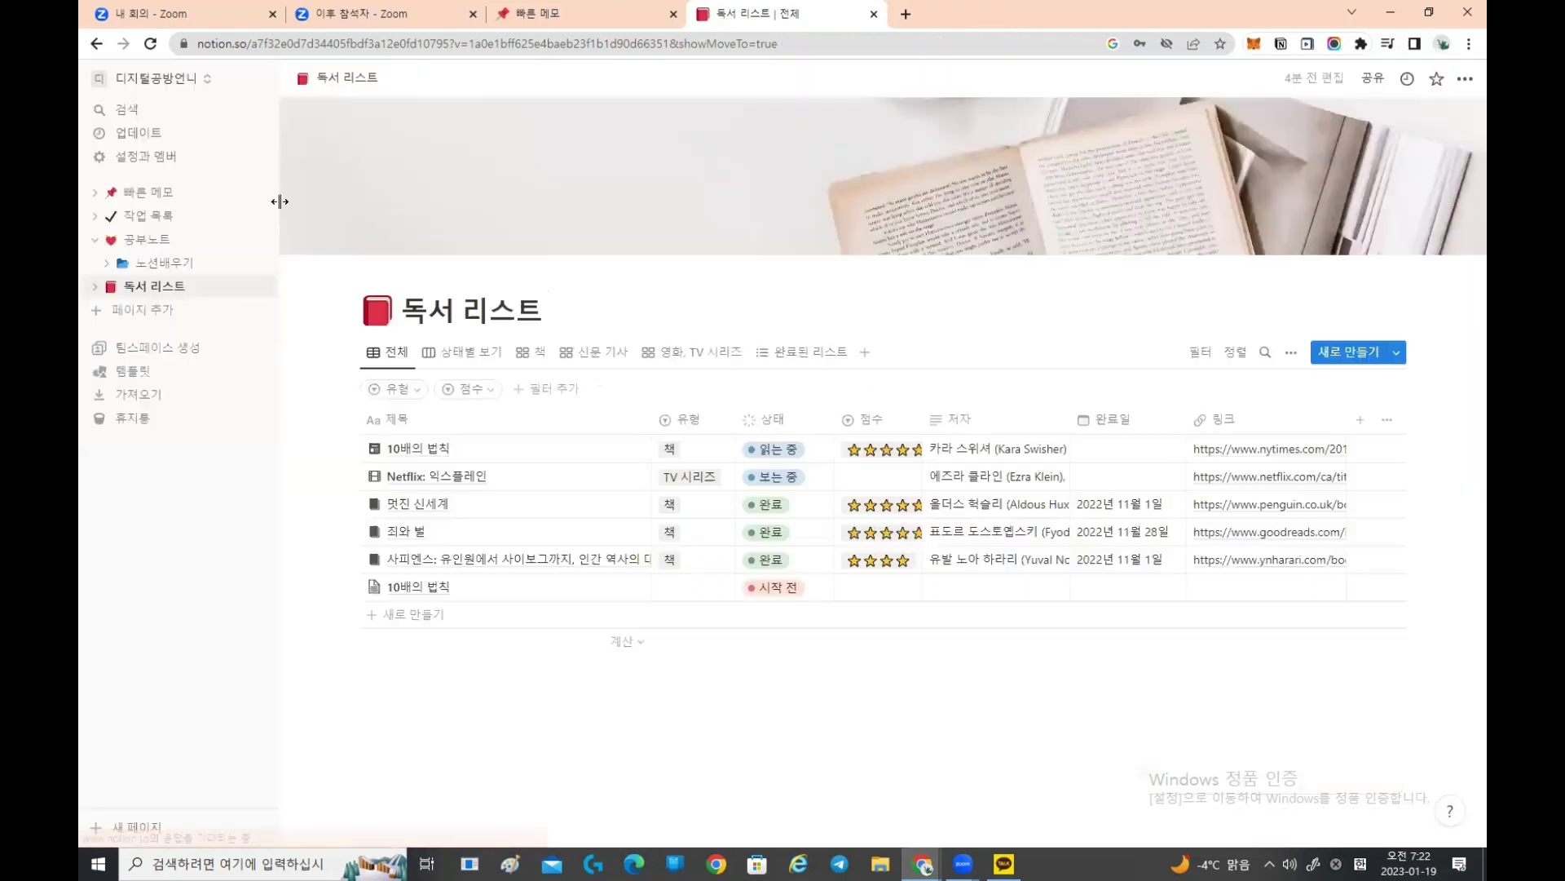
Step: On the 노션배우기 page, move the blank two-column table beside the first YouTube video and the 페이지에 대한 설명 quote below that table
left_click(175, 264)
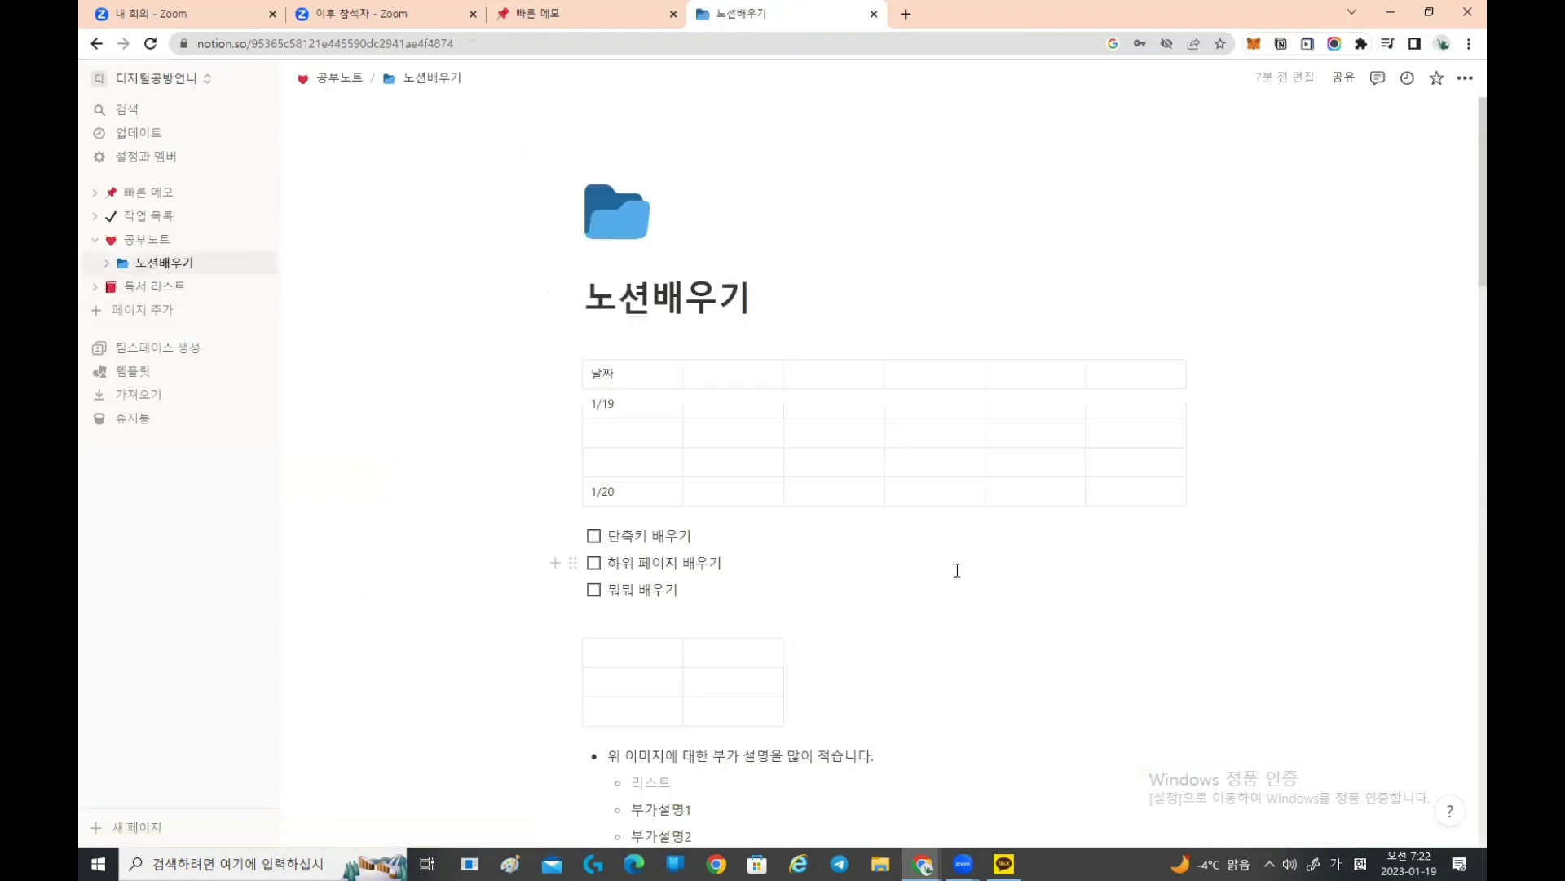
scroll(950, 568, "down", 4)
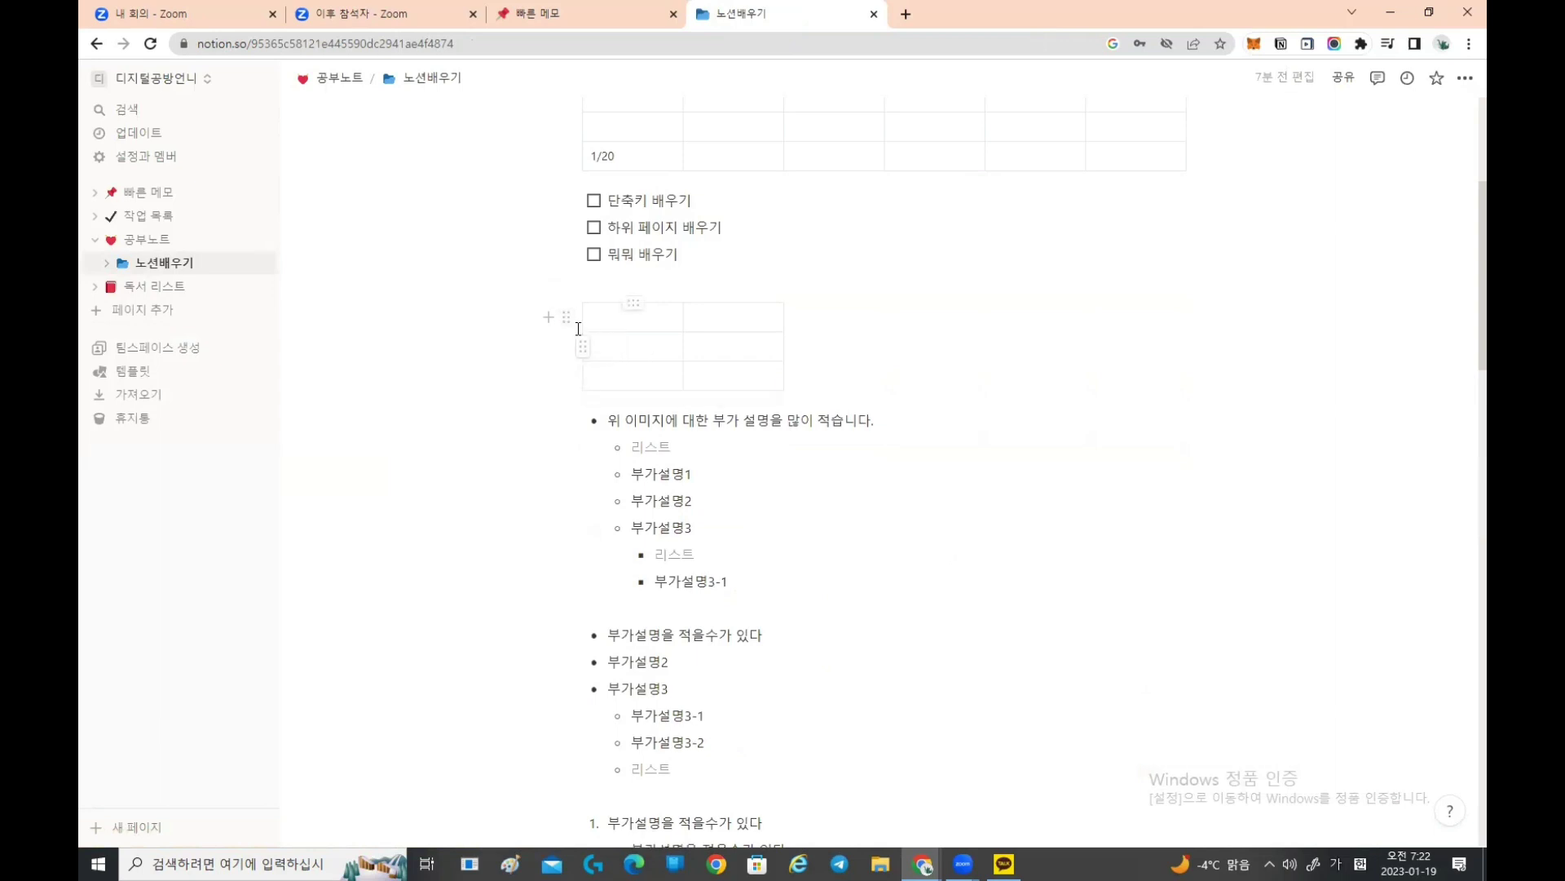
left_click_drag(566, 317, 1213, 490)
scroll(839, 639, "down", 4)
scroll(840, 651, "down", 5)
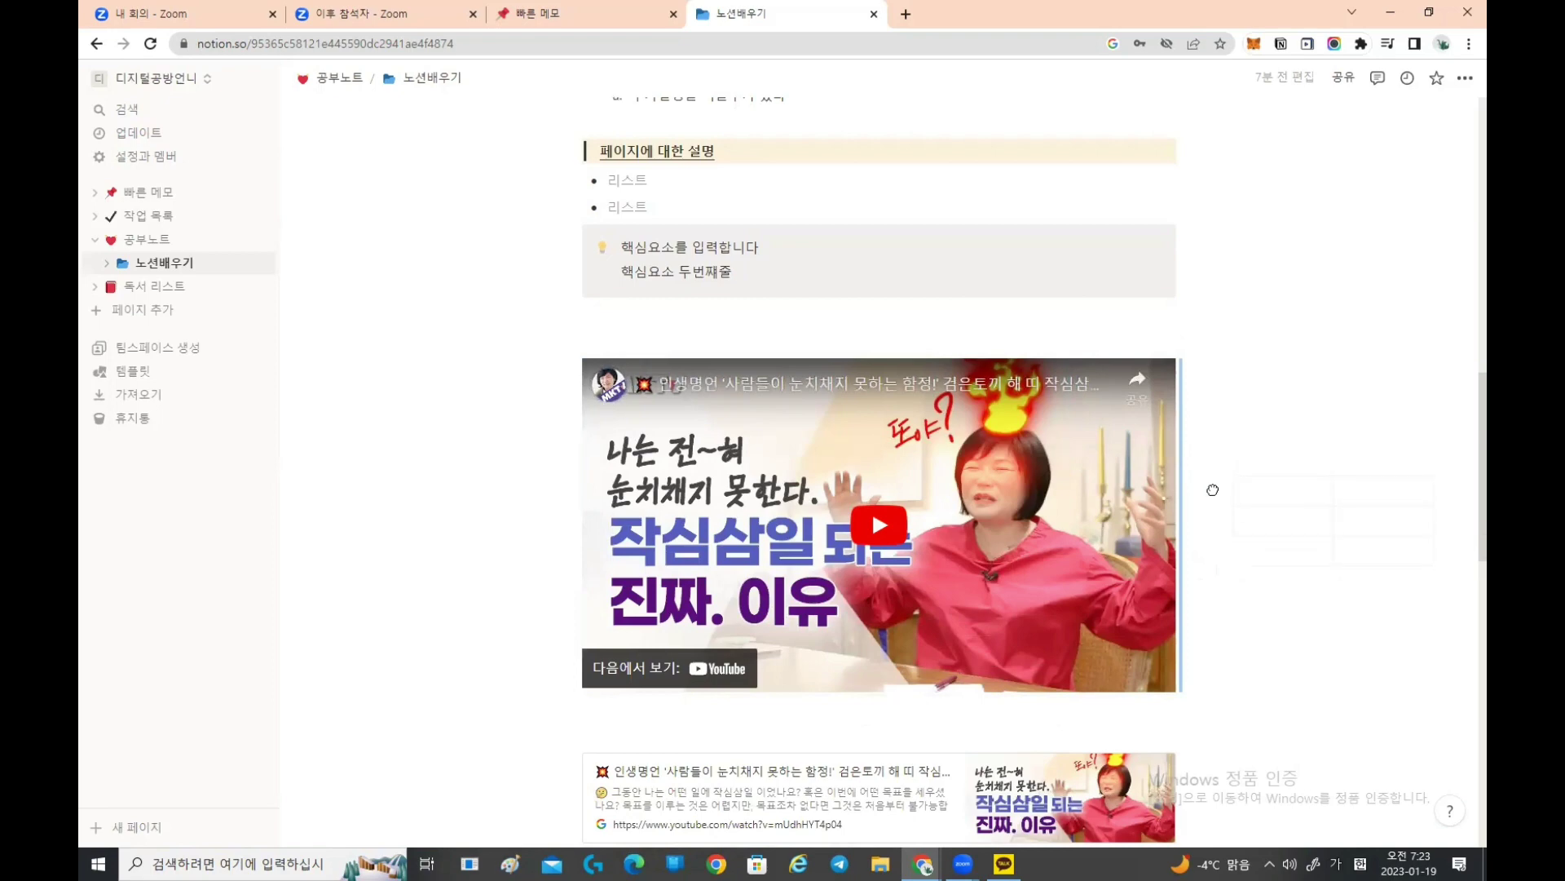
left_click_drag(1213, 490, 1213, 492)
left_click_drag(1213, 491, 1213, 490)
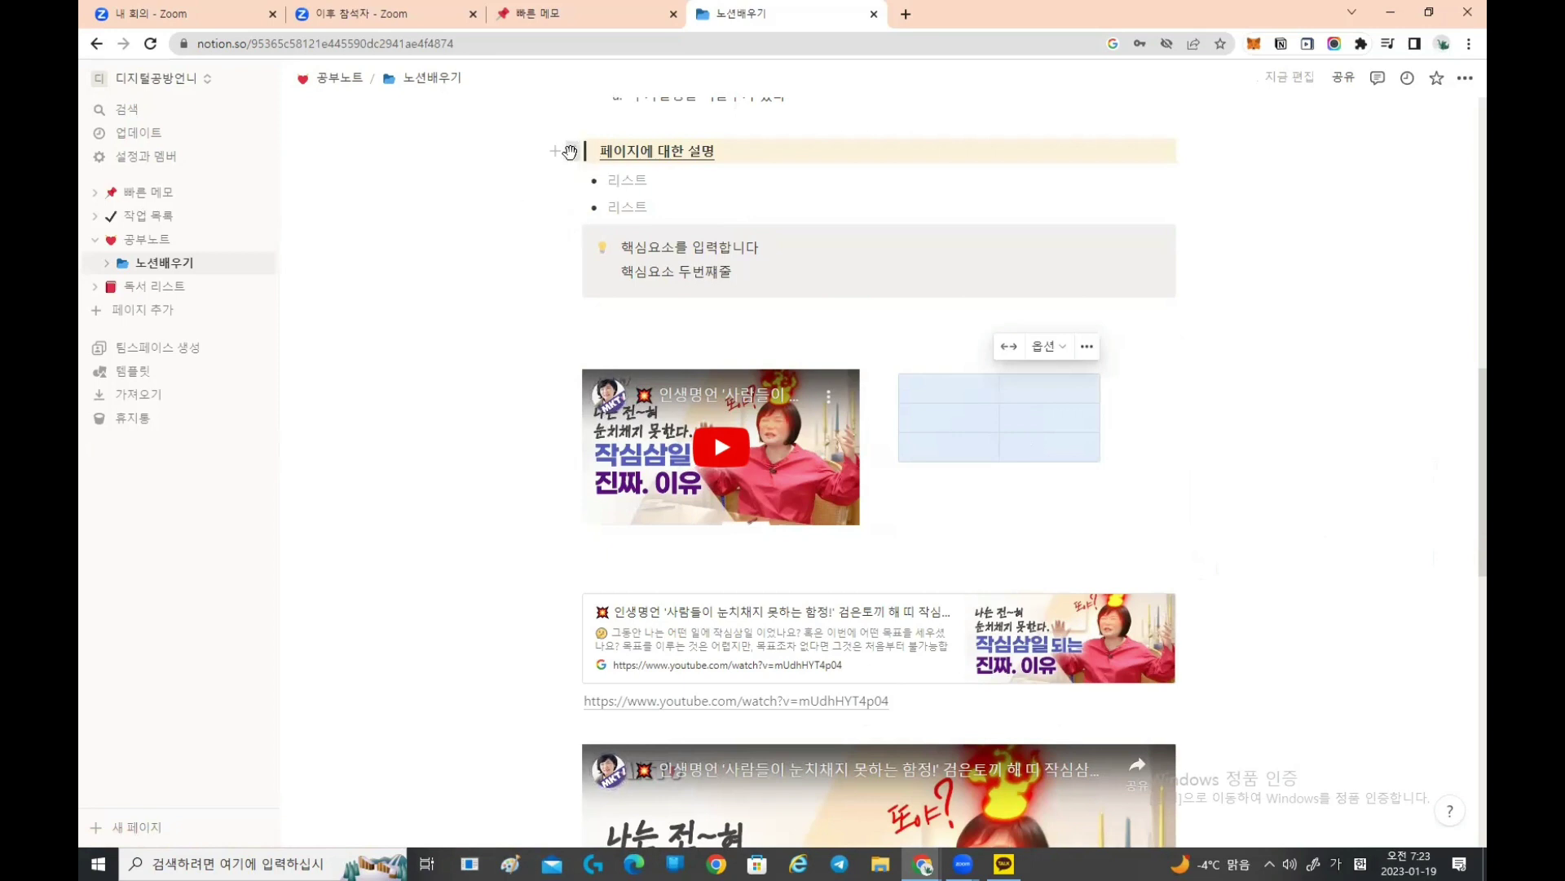
left_click_drag(570, 151, 900, 486)
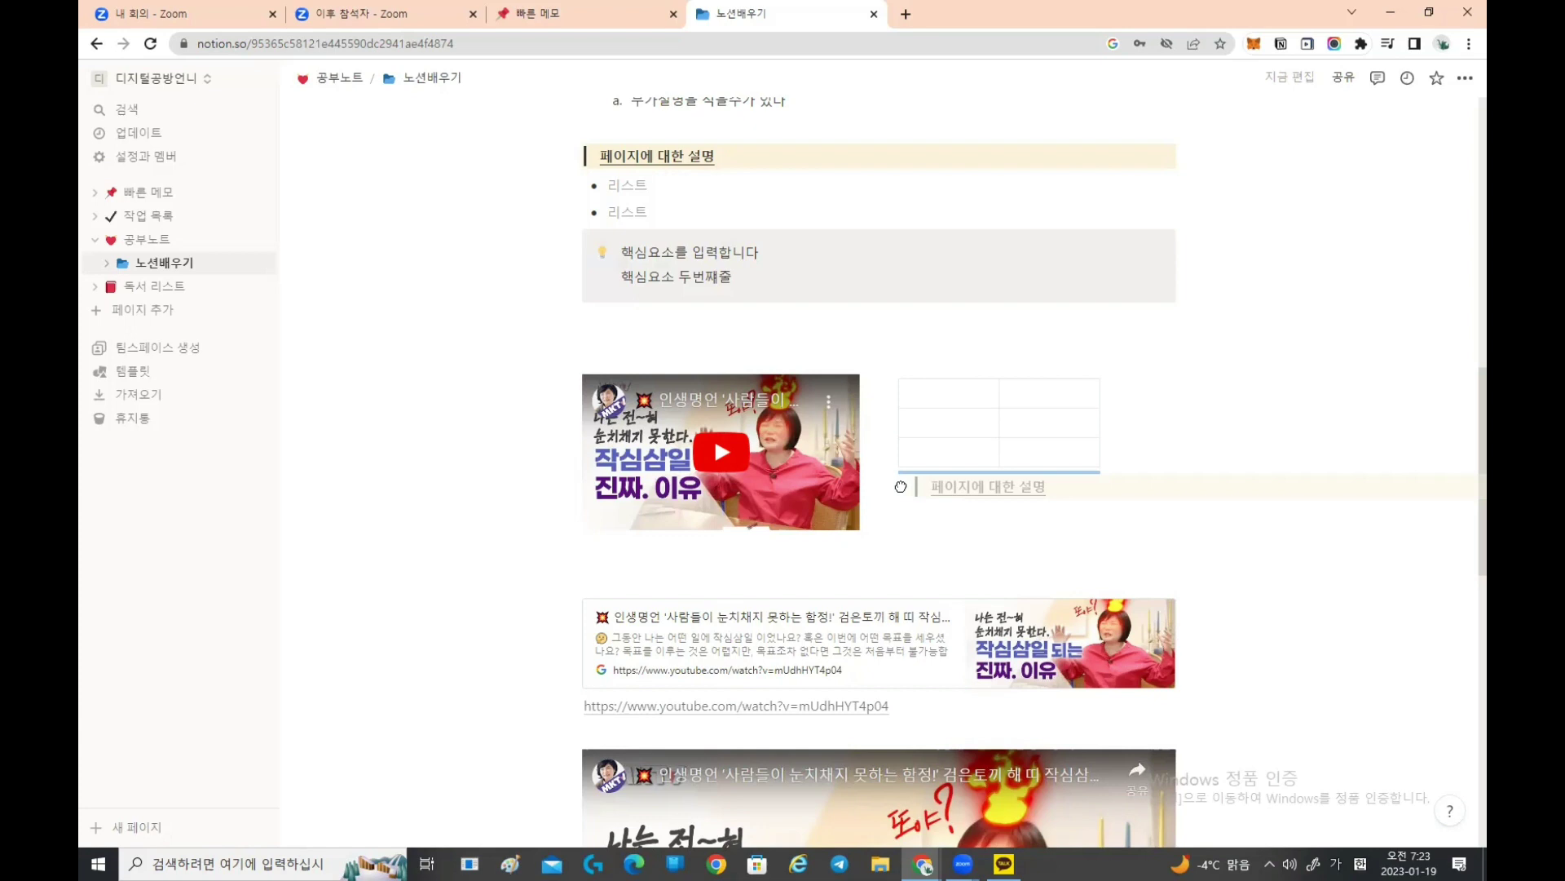
left_click_drag(900, 486, 900, 492)
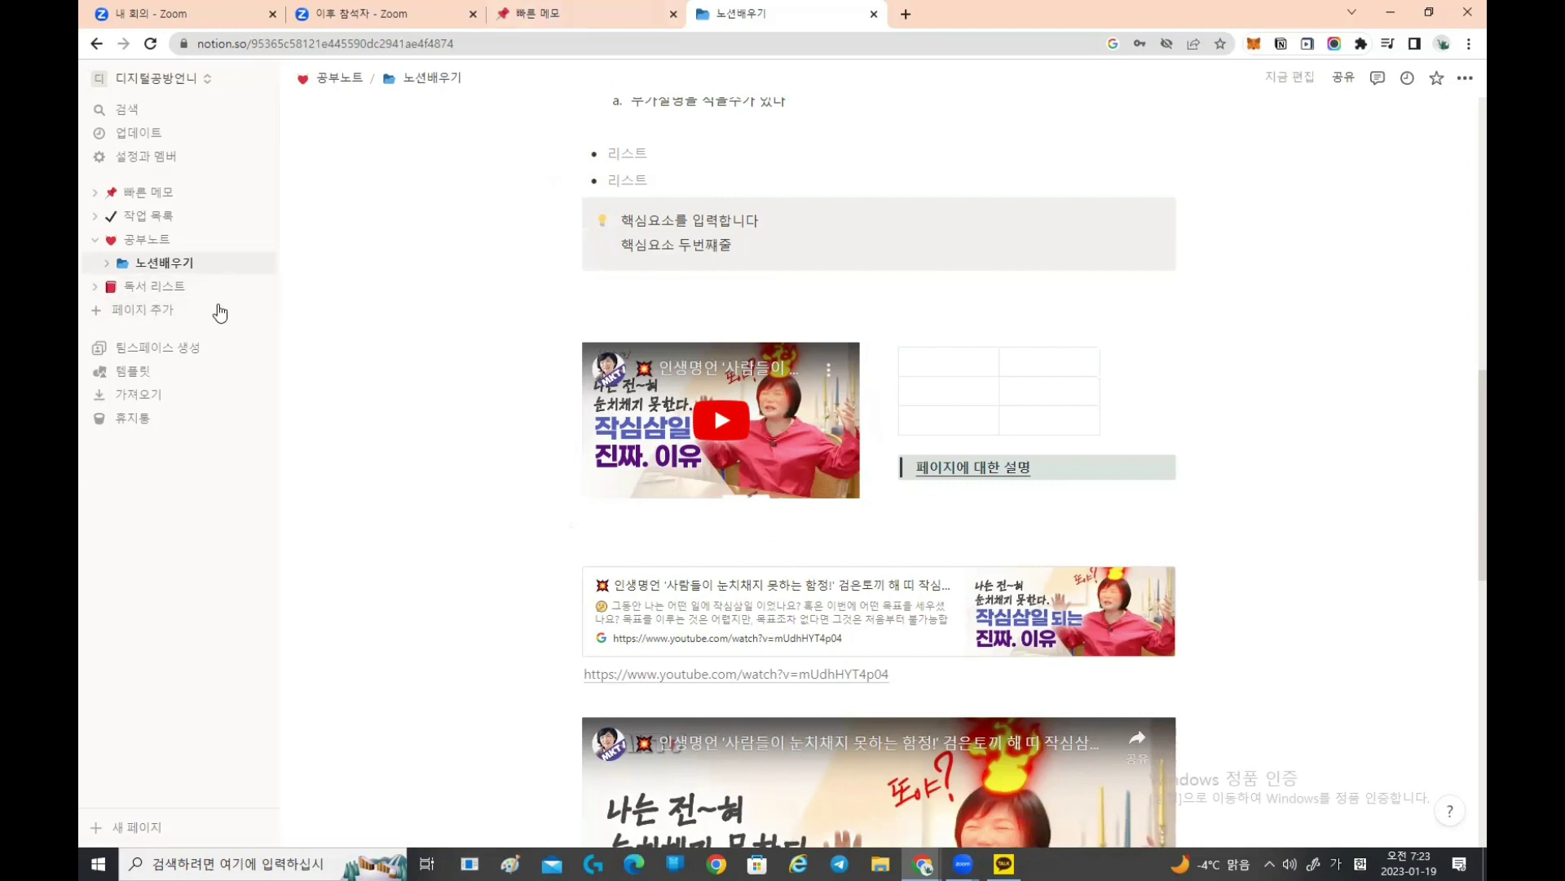
Step: Preview the 강의 노트, 학생용 대시보드 and 강의 일정 templates in the gallery and close it
left_click(196, 371)
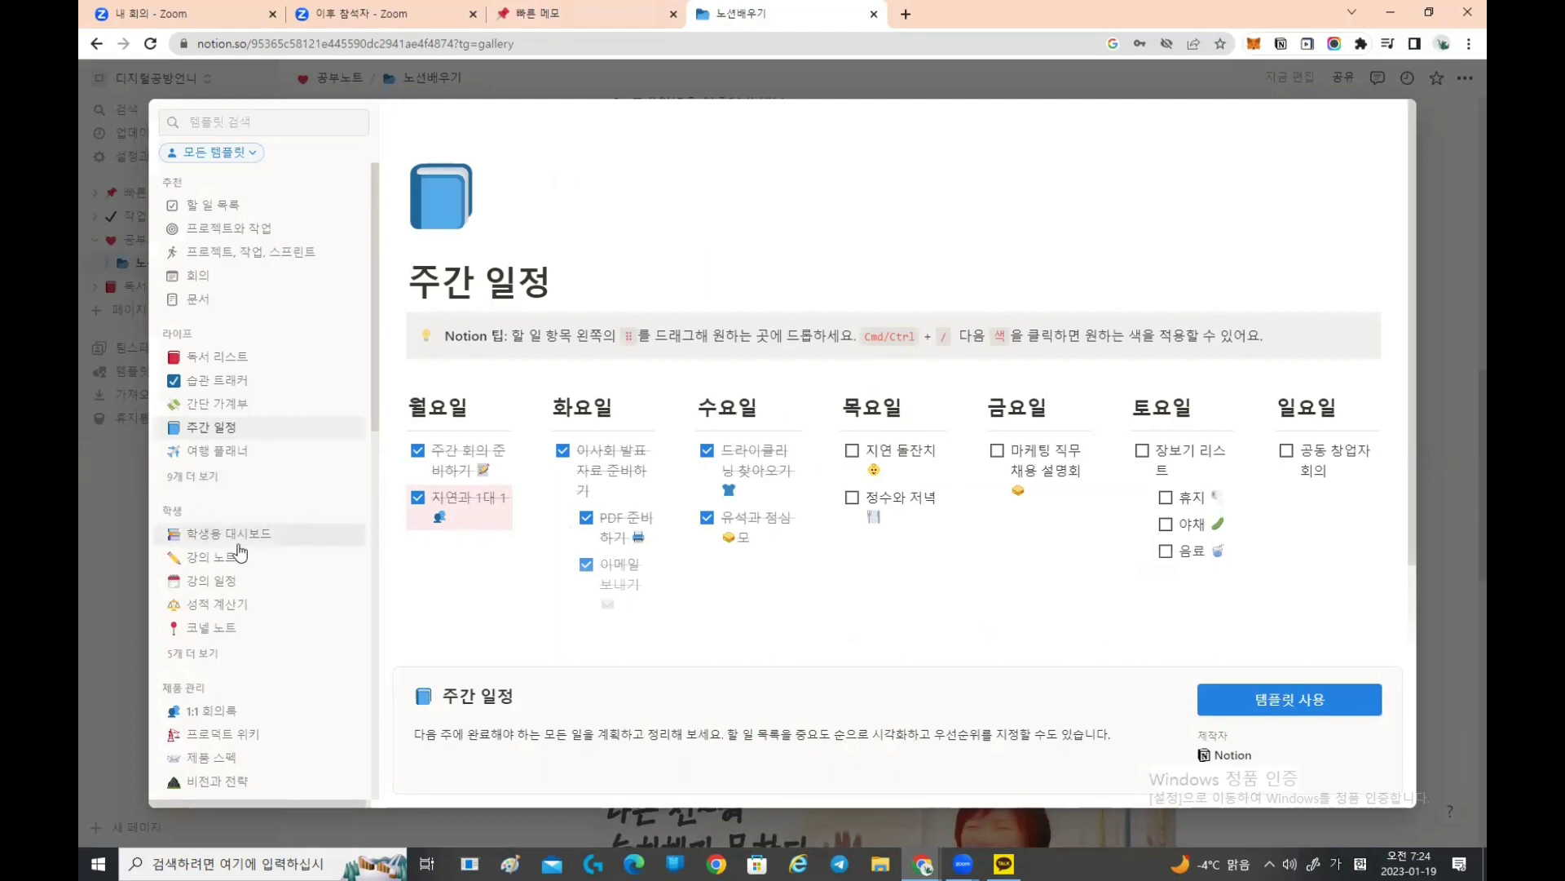
left_click(236, 563)
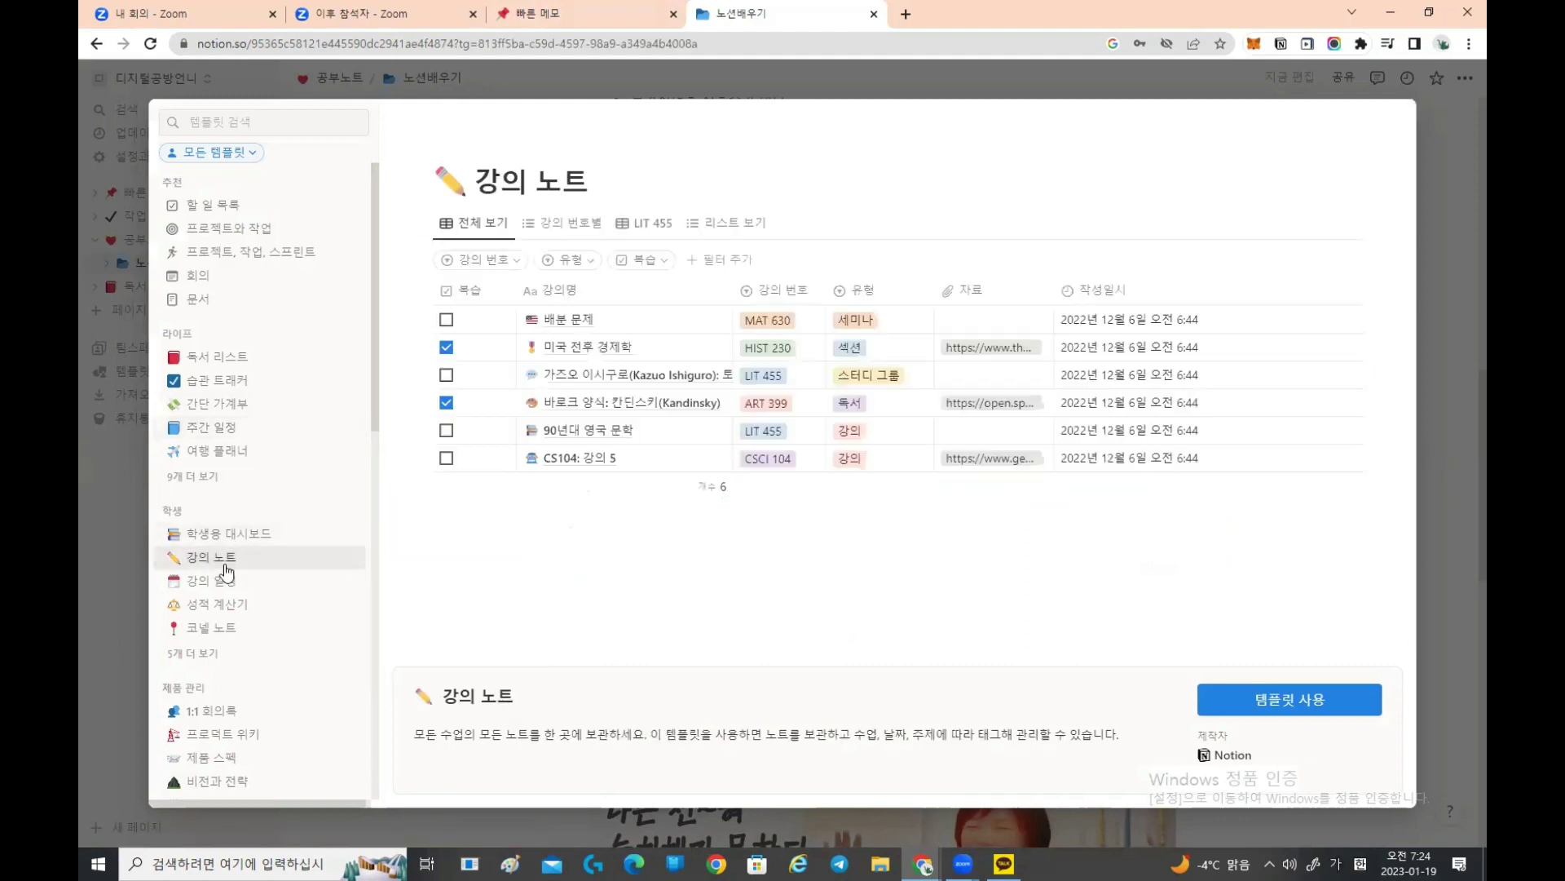
left_click(238, 540)
left_click(217, 581)
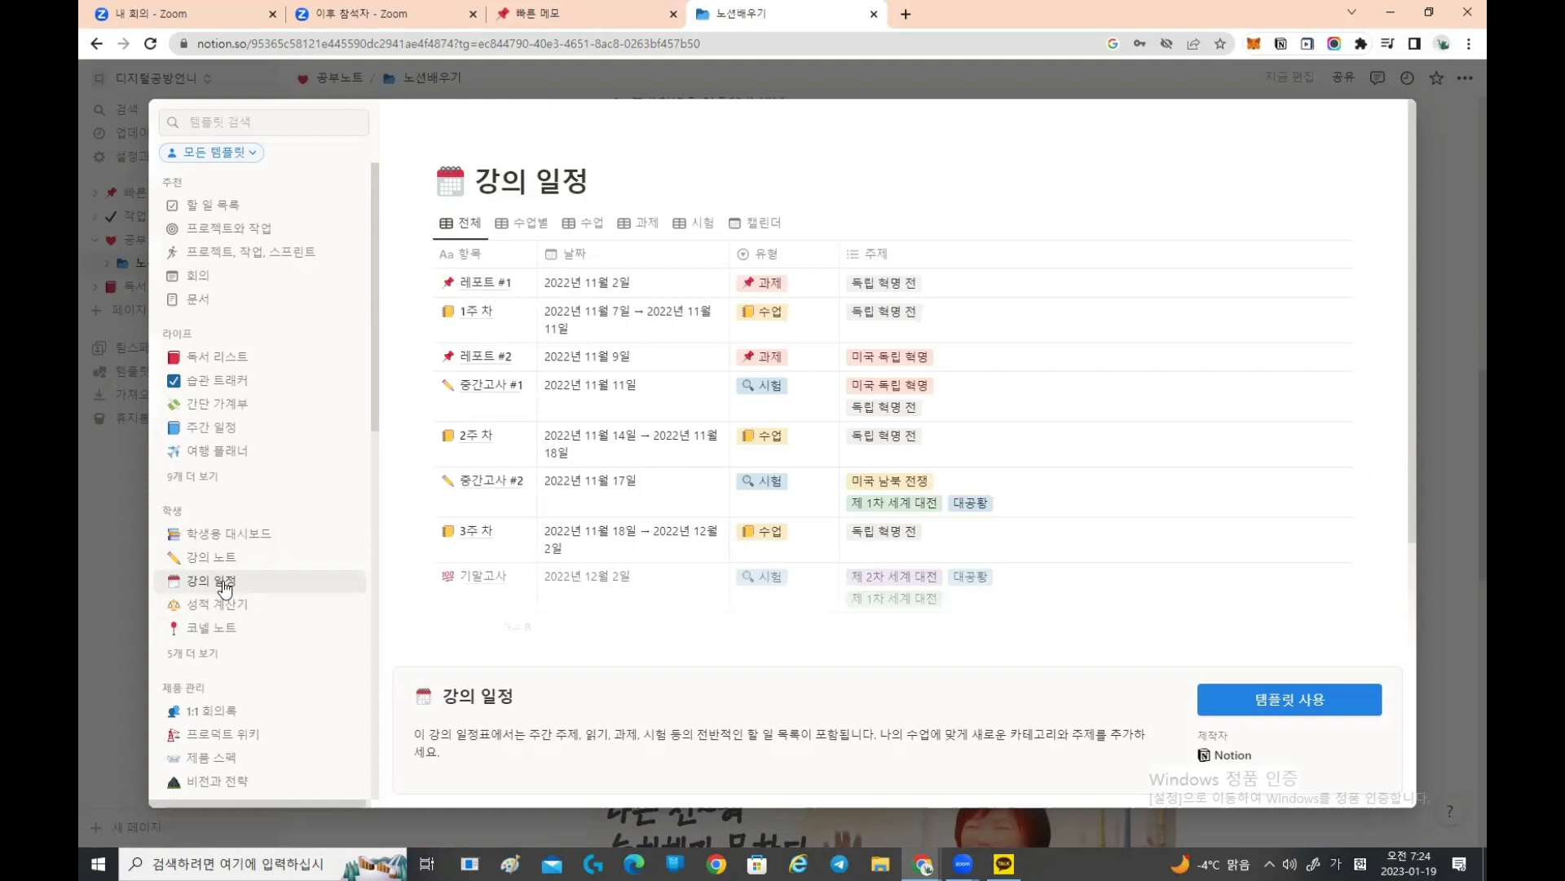
left_click(105, 493)
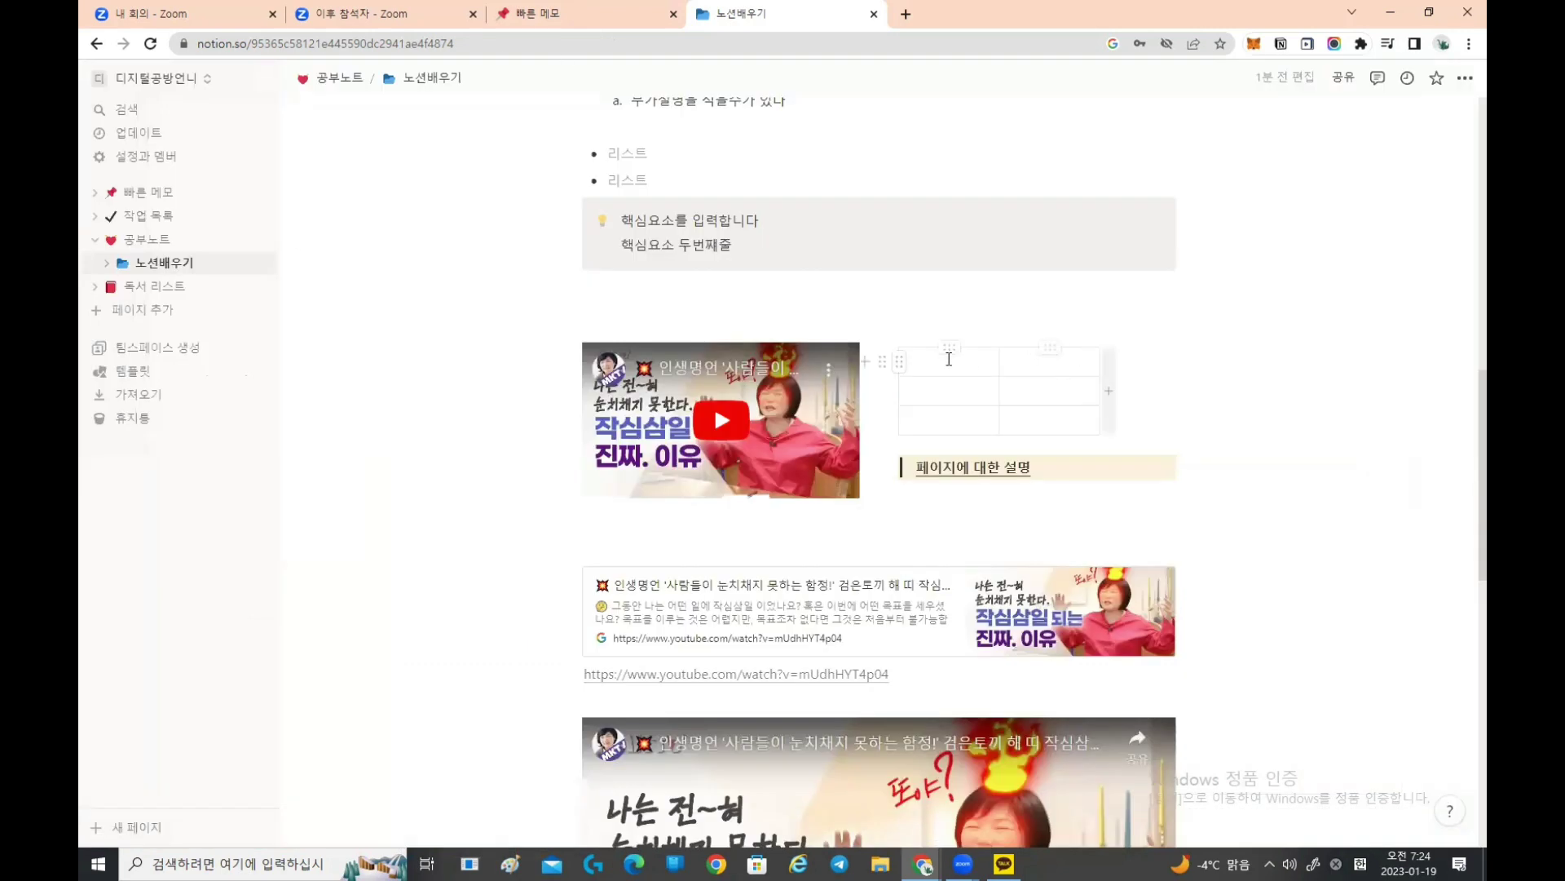
Step: Move the blank table from beside the video to just above the numbered list
left_click(898, 361)
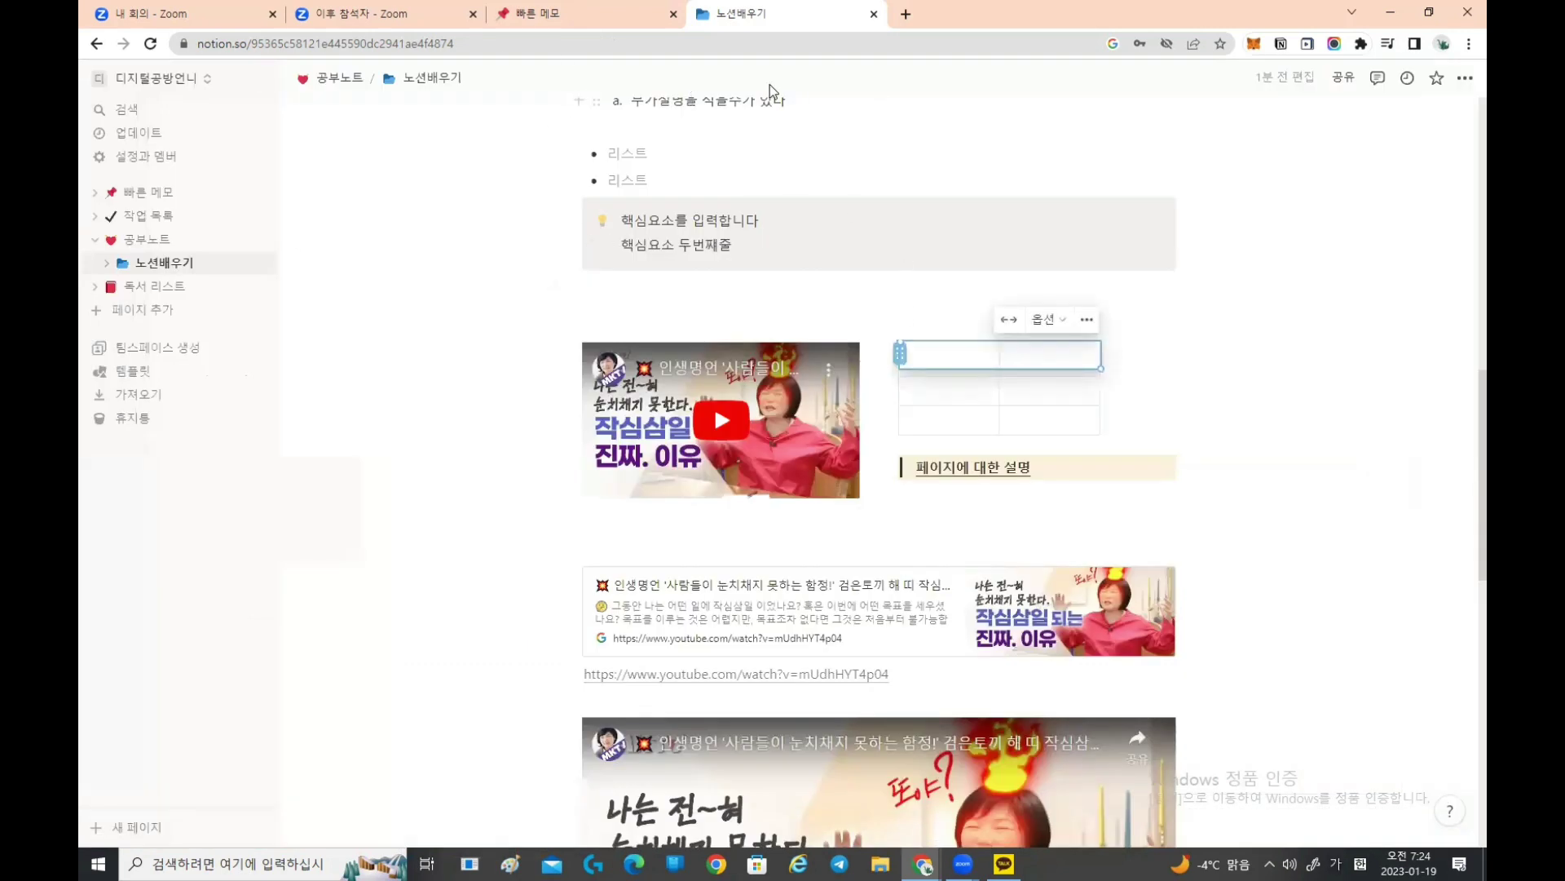
left_click_drag(773, 91, 624, 278)
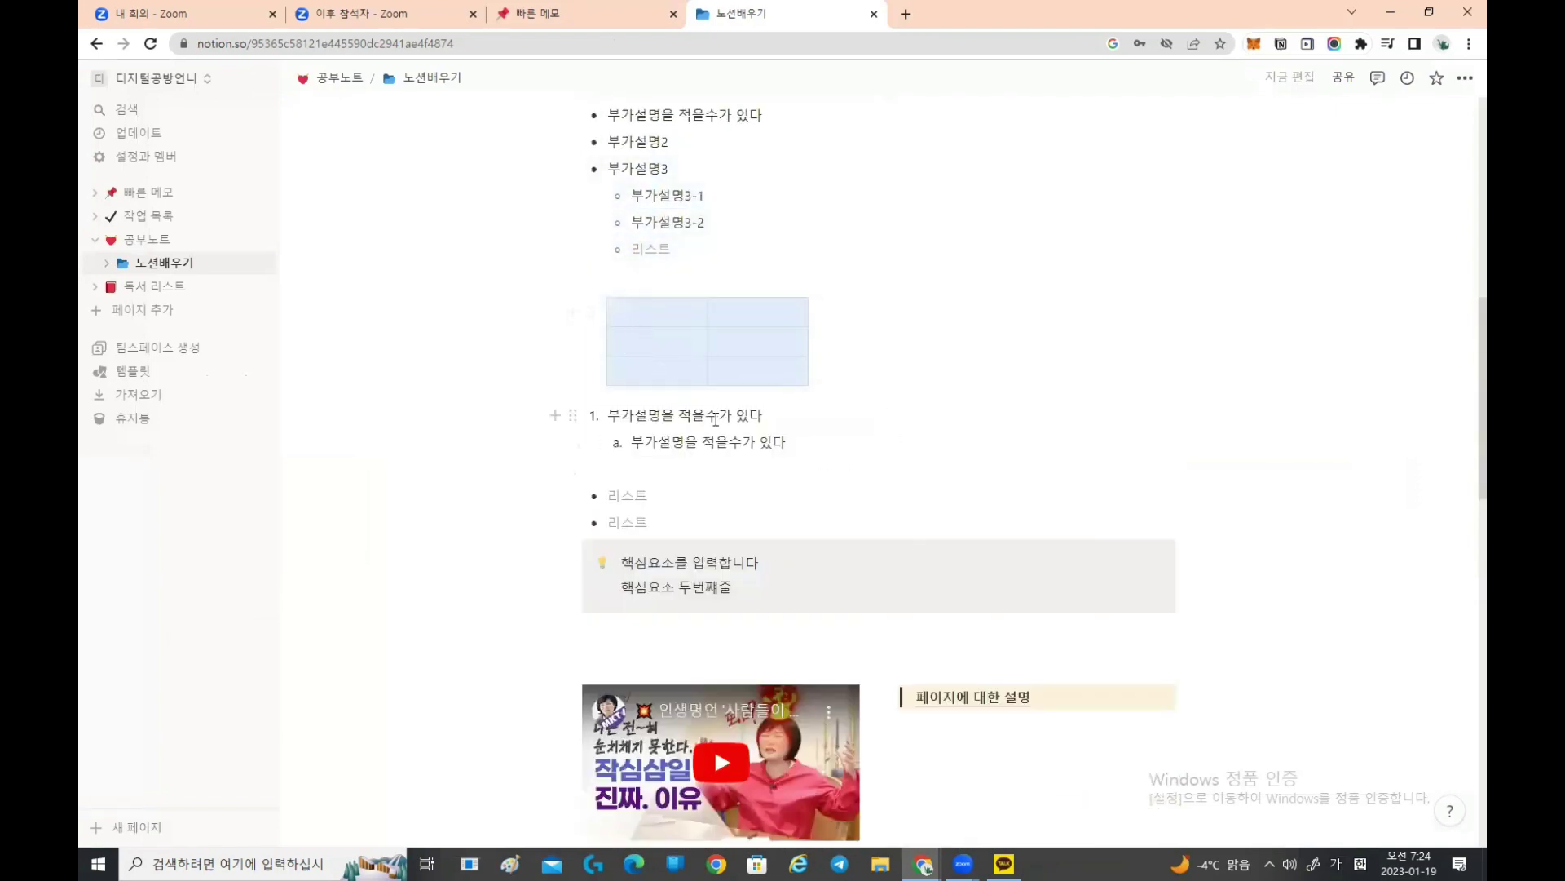
Step: Insert a blank 표 with two columns and three rows in the empty line below the first YouTube video
scroll(714, 418, "down", 4)
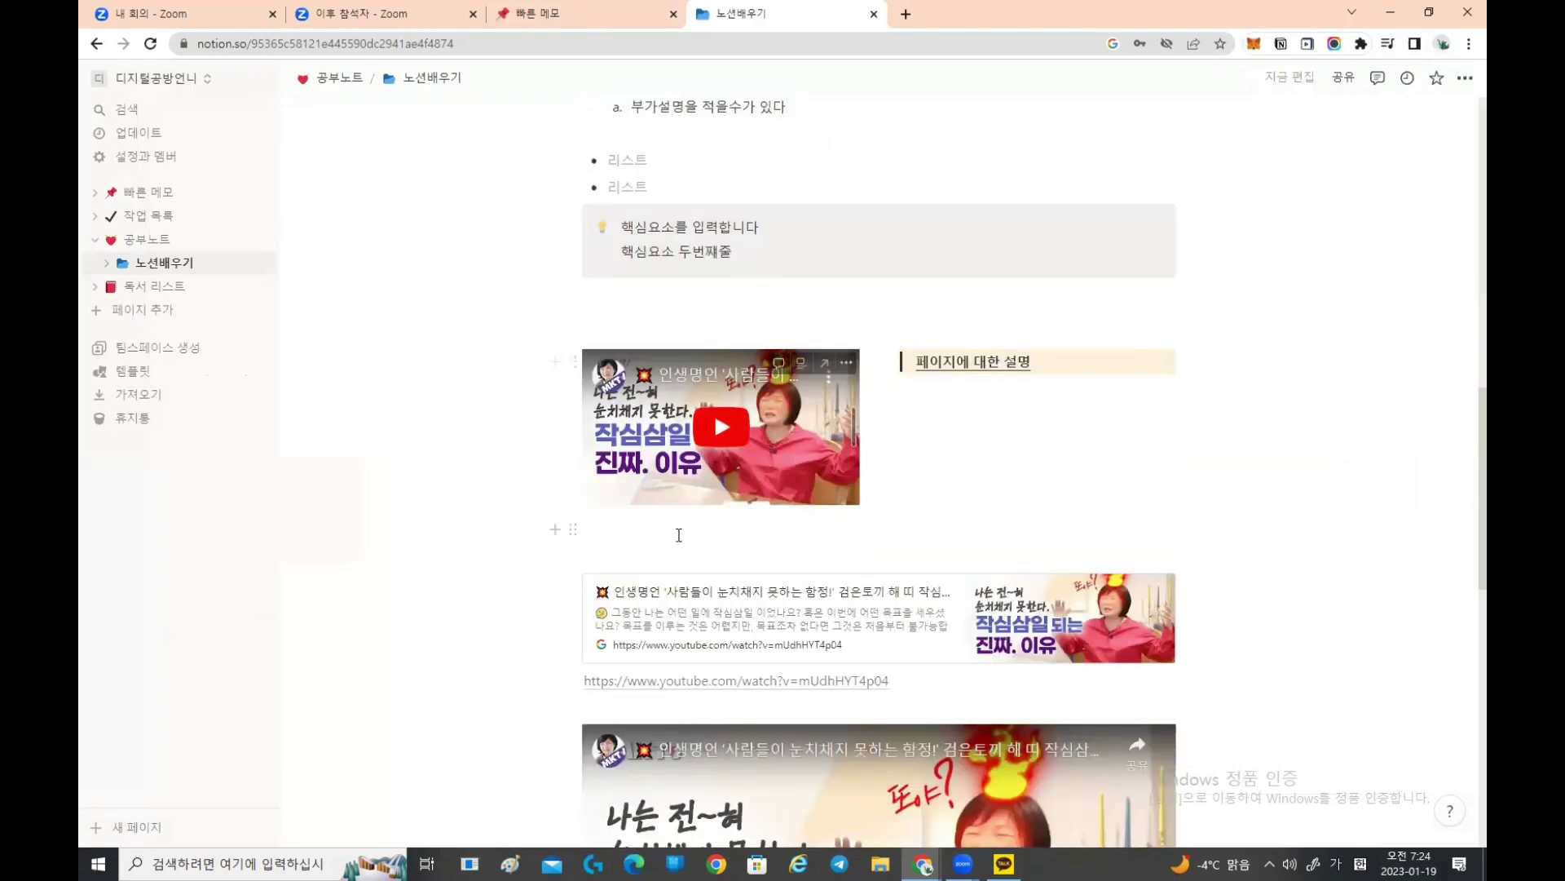
left_click(678, 534)
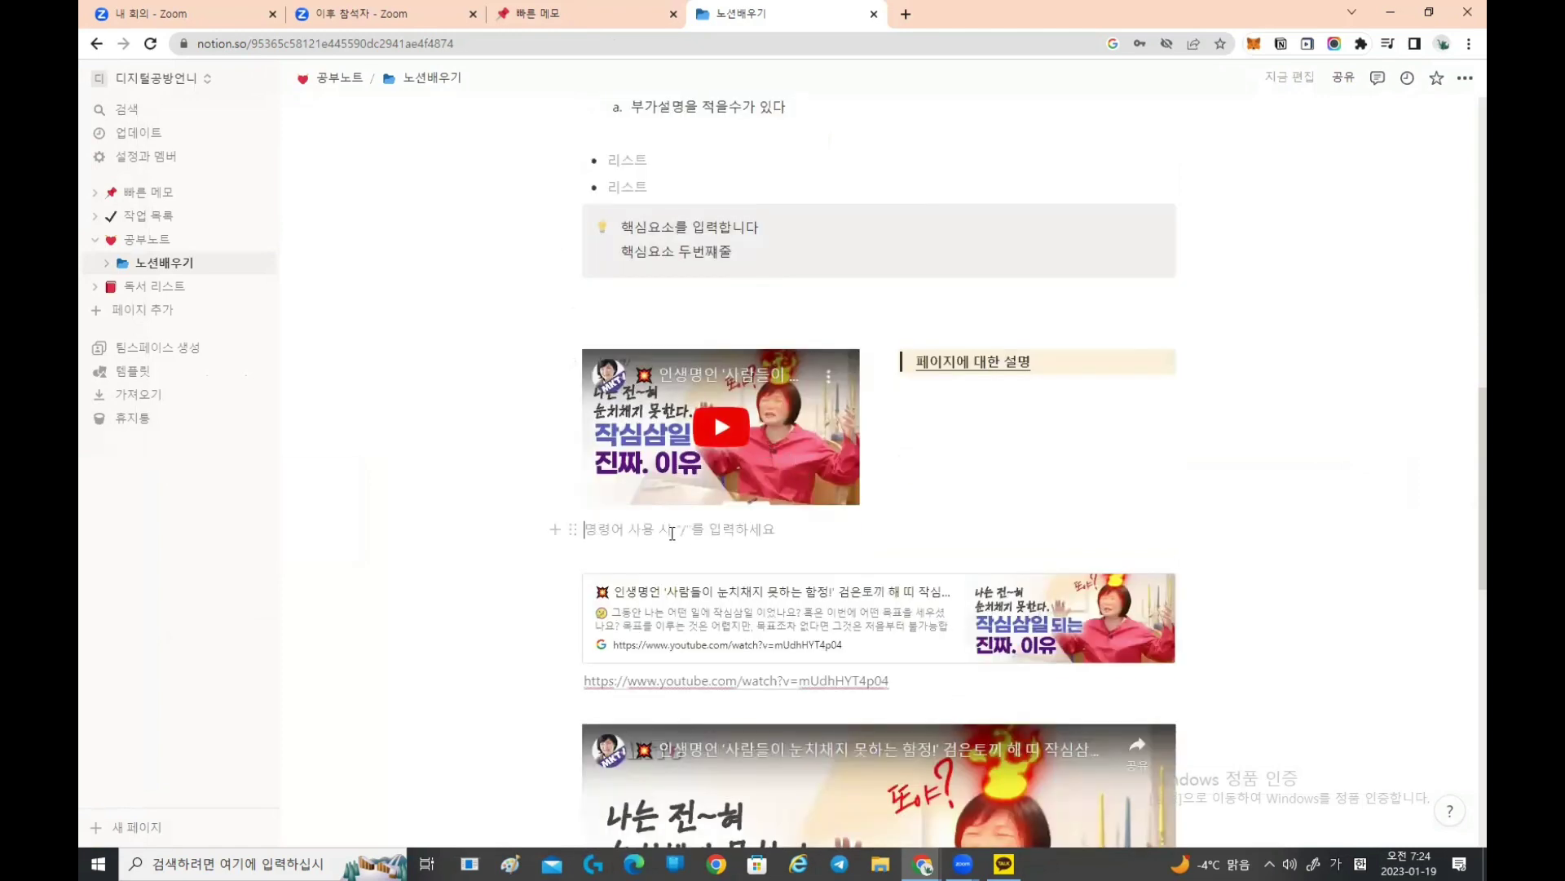
type("/표")
key("Return")
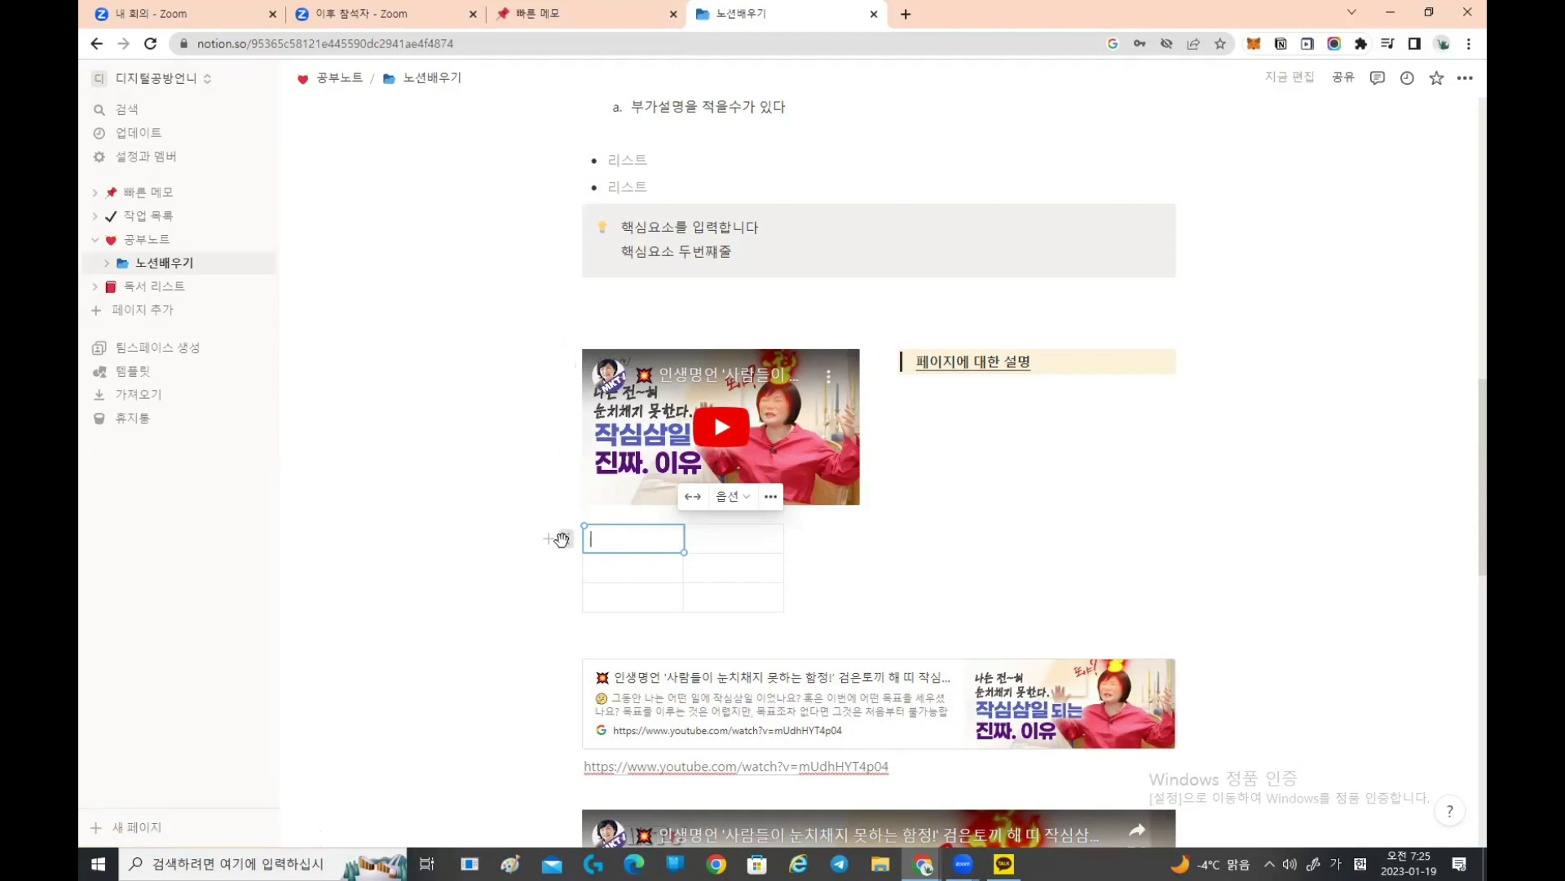
left_click_drag(562, 538, 601, 538)
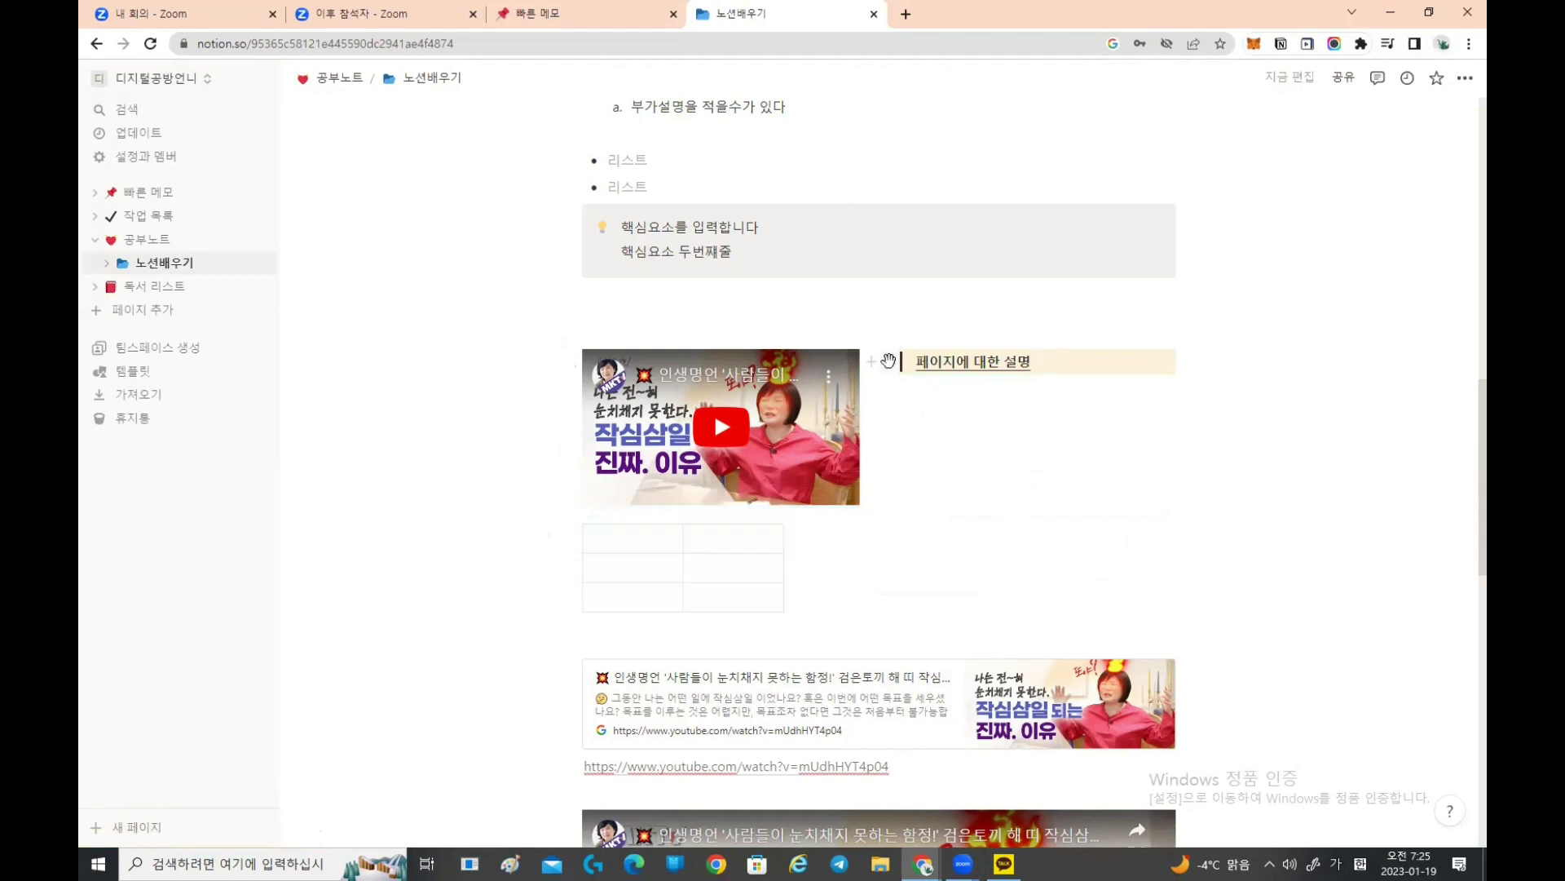
Step: Move the 페이지에 대한 설명 quote above the first YouTube video and place the new blank table beside the video as a second column
left_click_drag(888, 361, 609, 298)
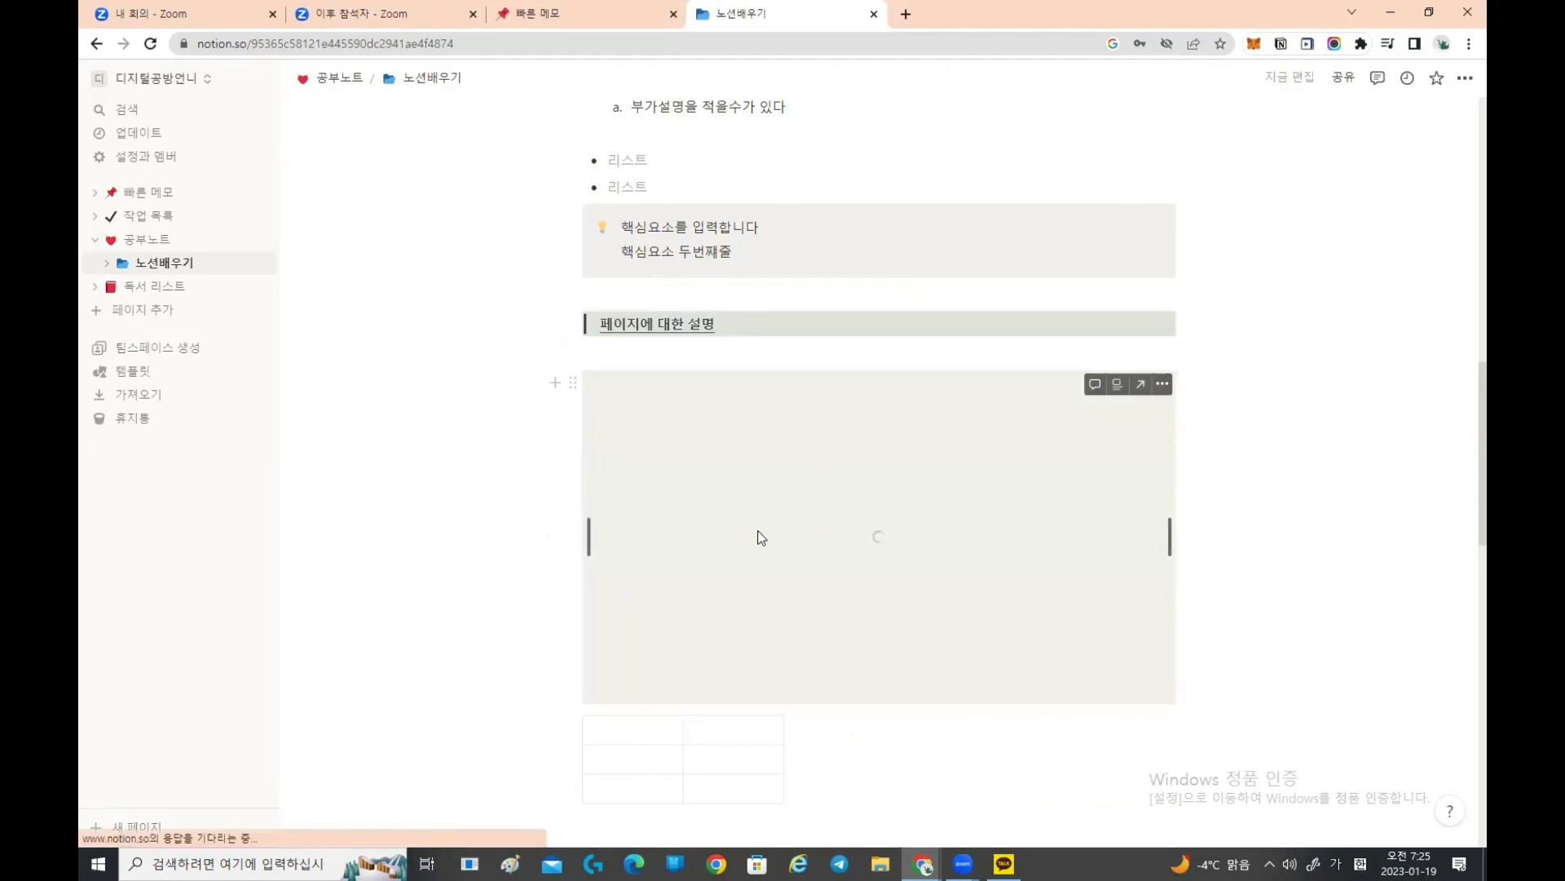
scroll(813, 560, "down", 3)
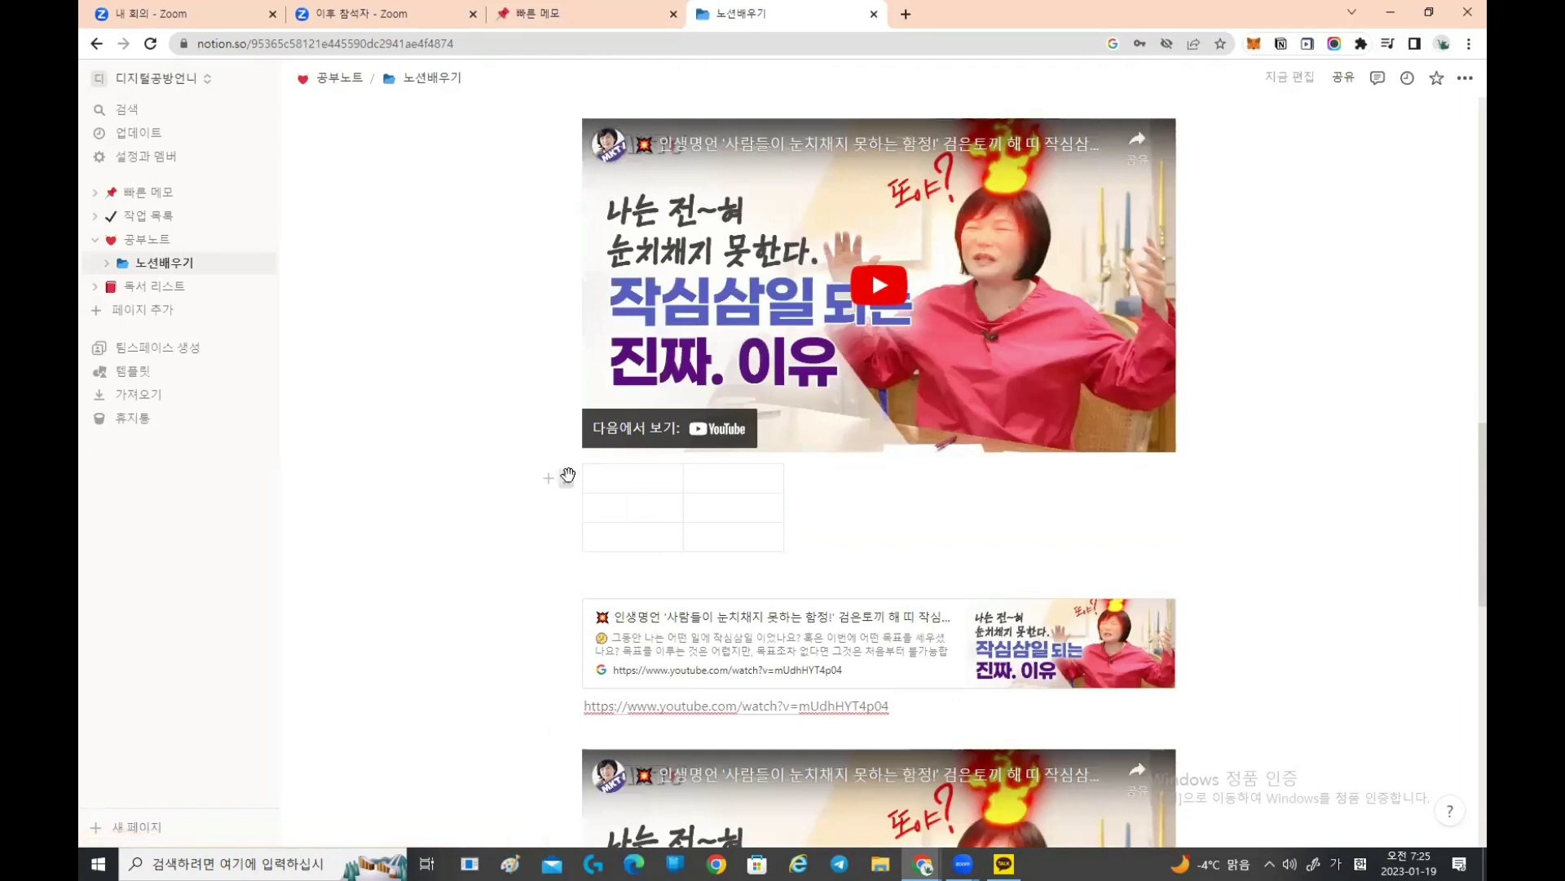
left_click_drag(568, 474, 1207, 355)
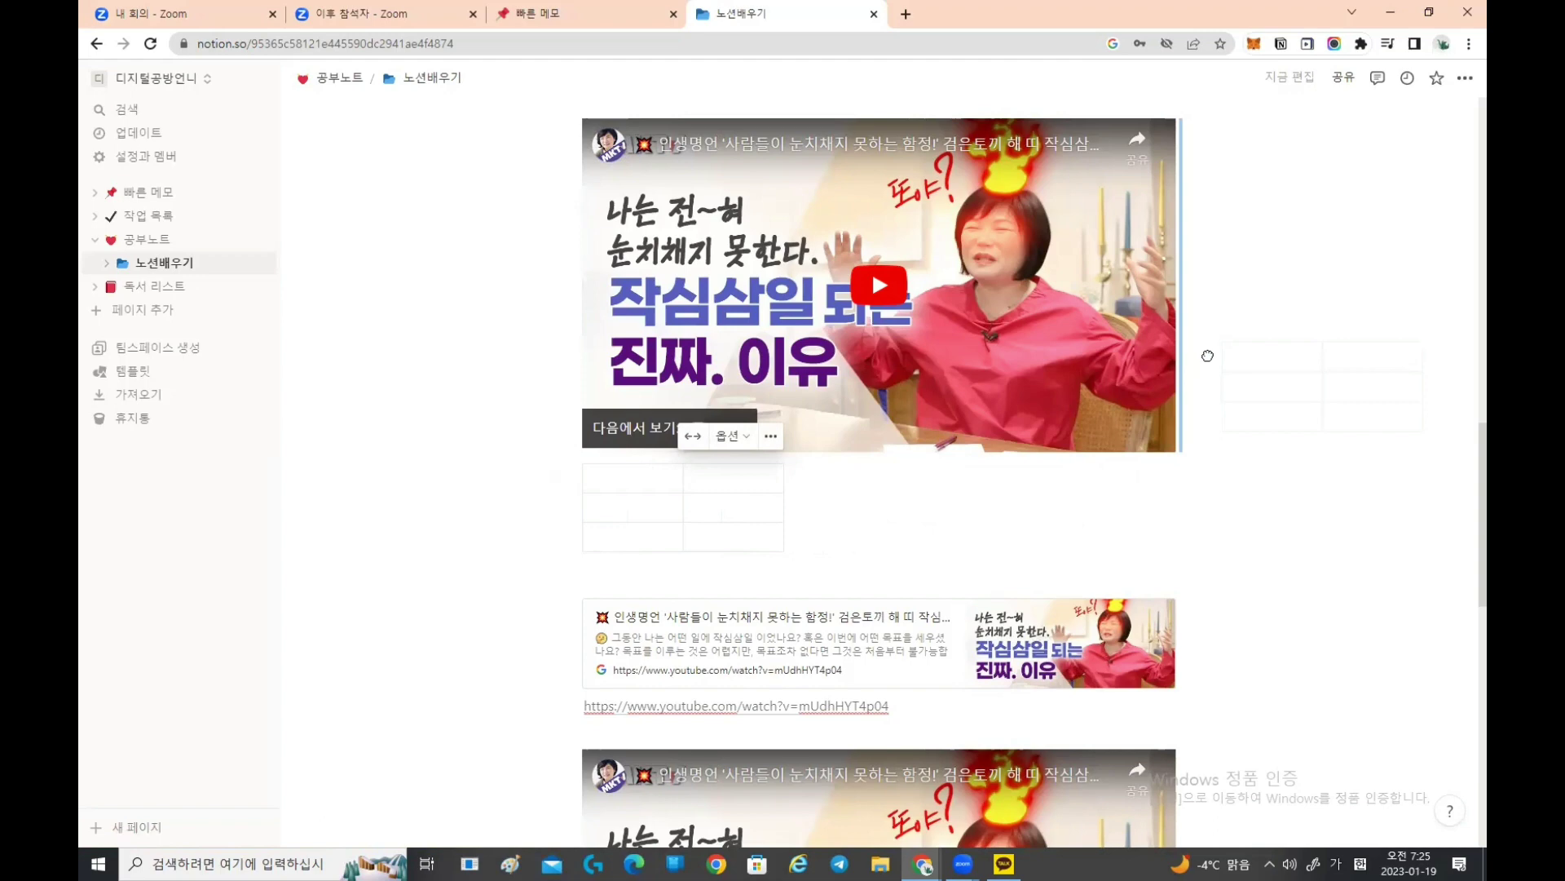
left_click_drag(1207, 356, 1209, 330)
scroll(750, 367, "up", 1)
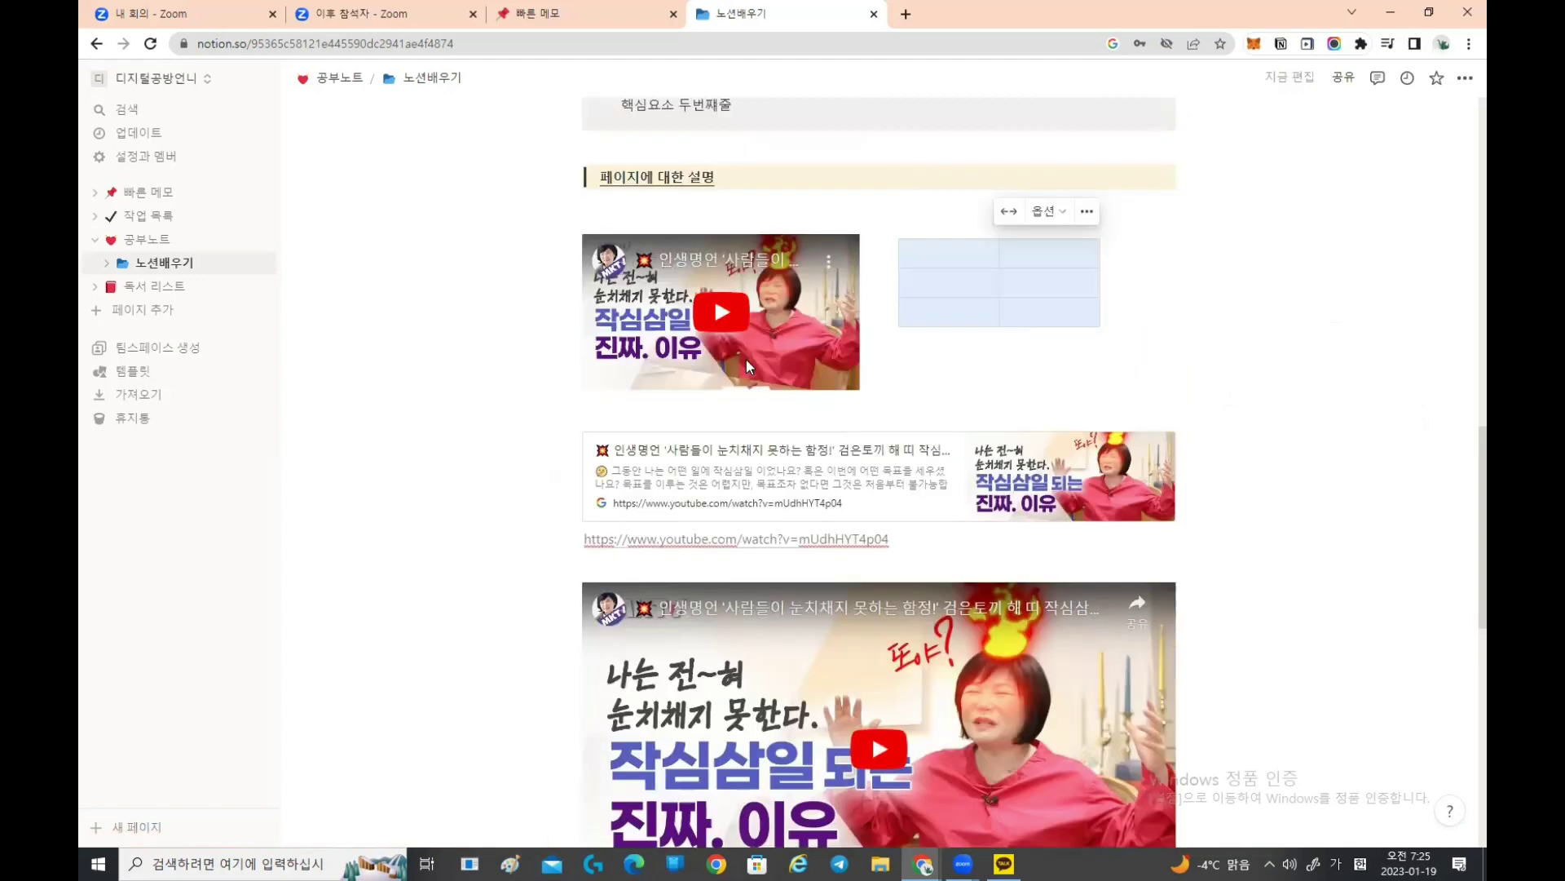
scroll(748, 367, "up", 1)
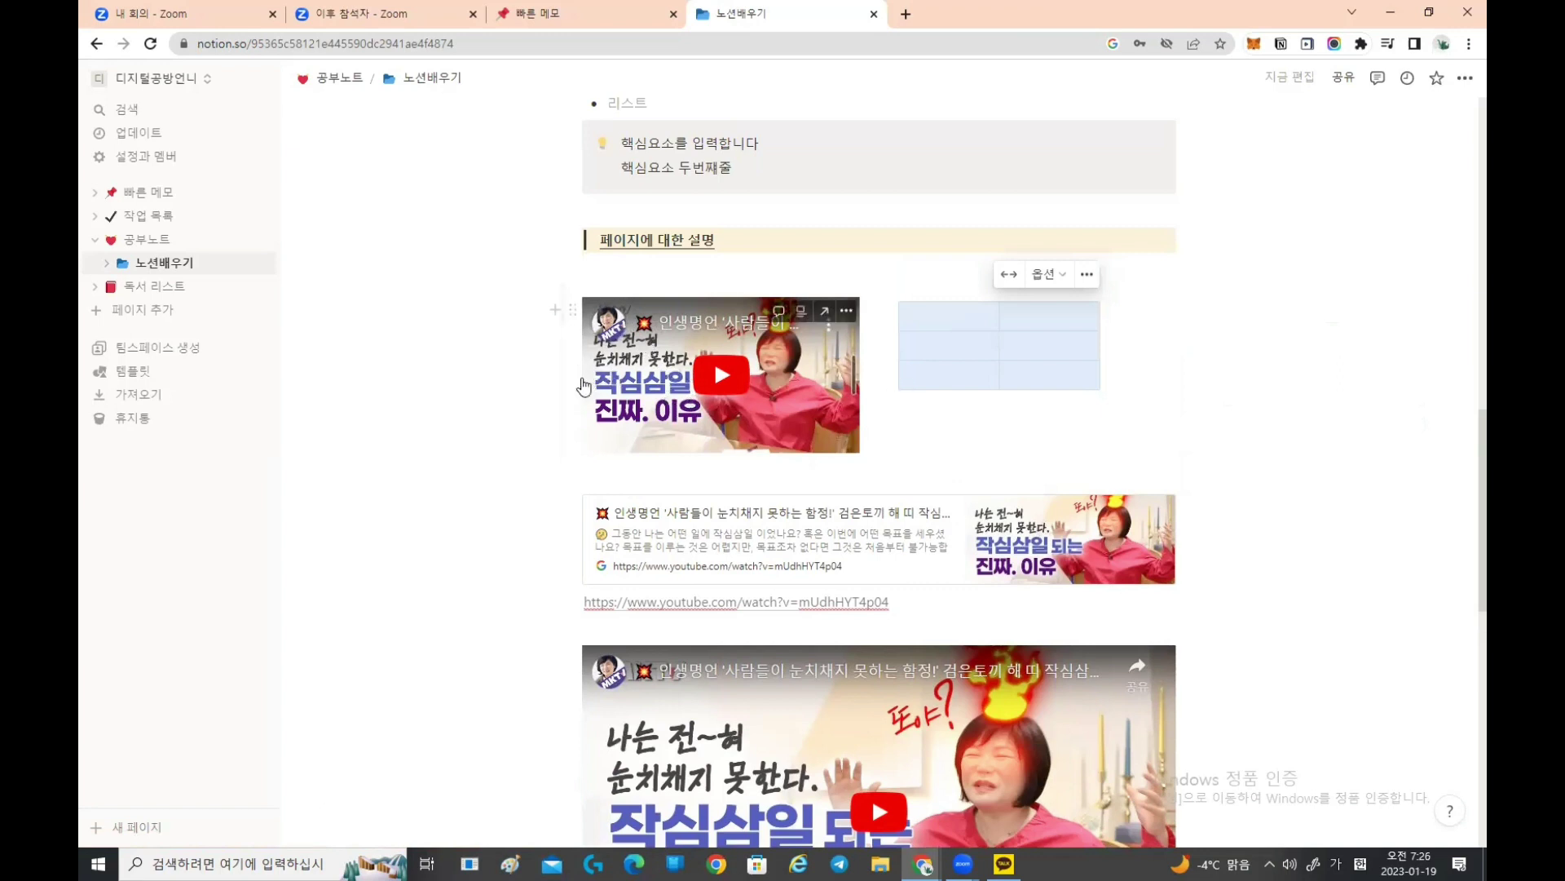
Step: Widen the large embedded YouTube video and the image below it equally beyond the text column
scroll(596, 517, "down", 4)
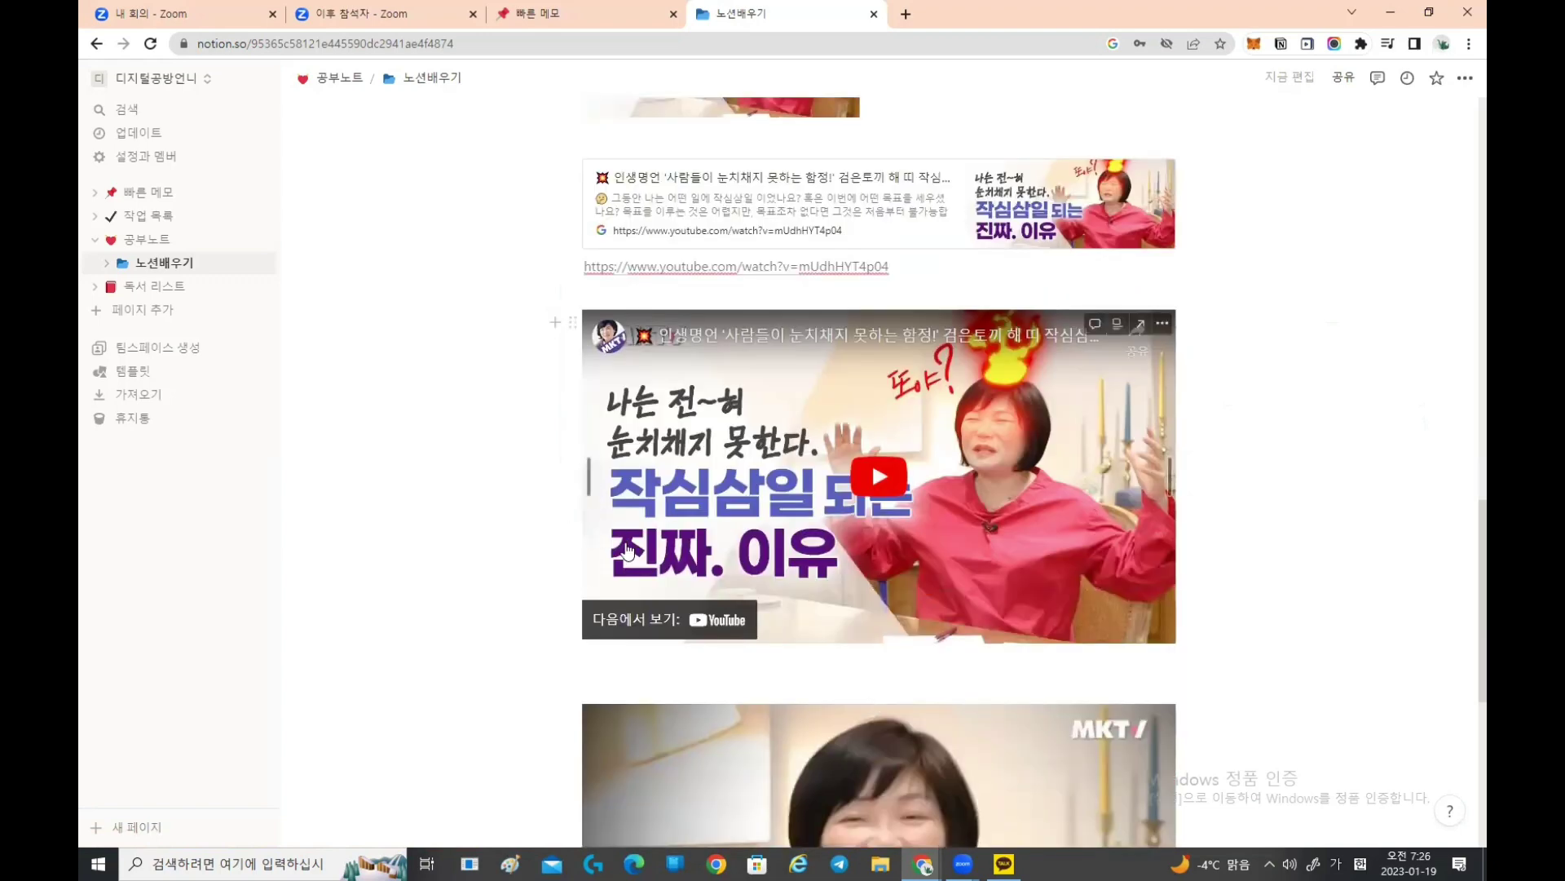
scroll(628, 552, "down", 3)
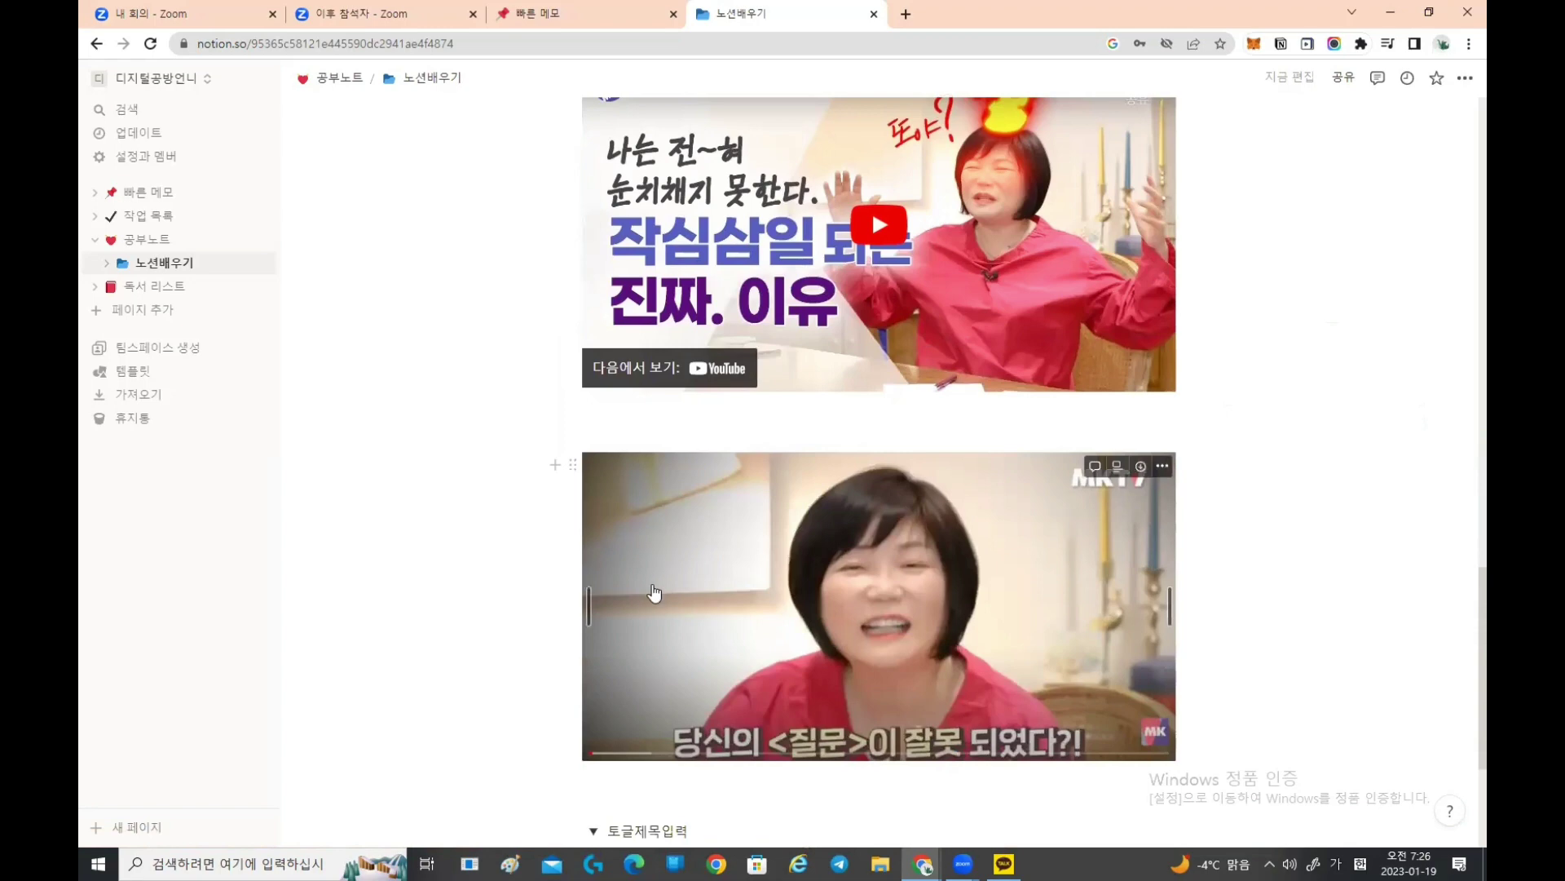
scroll(615, 544, "up", 3)
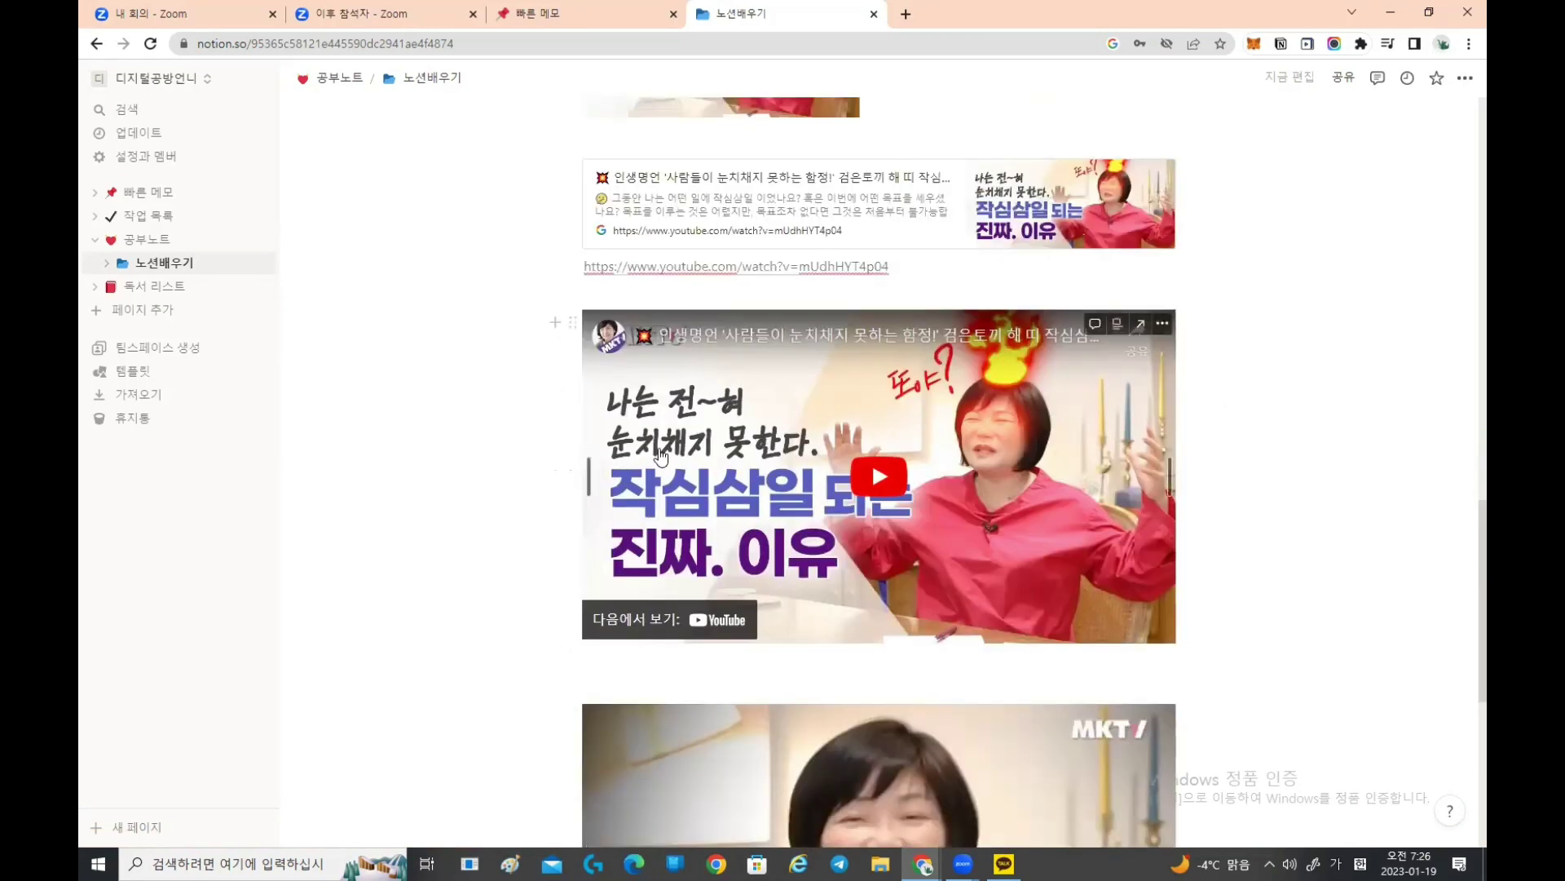
scroll(660, 456, "down", 2)
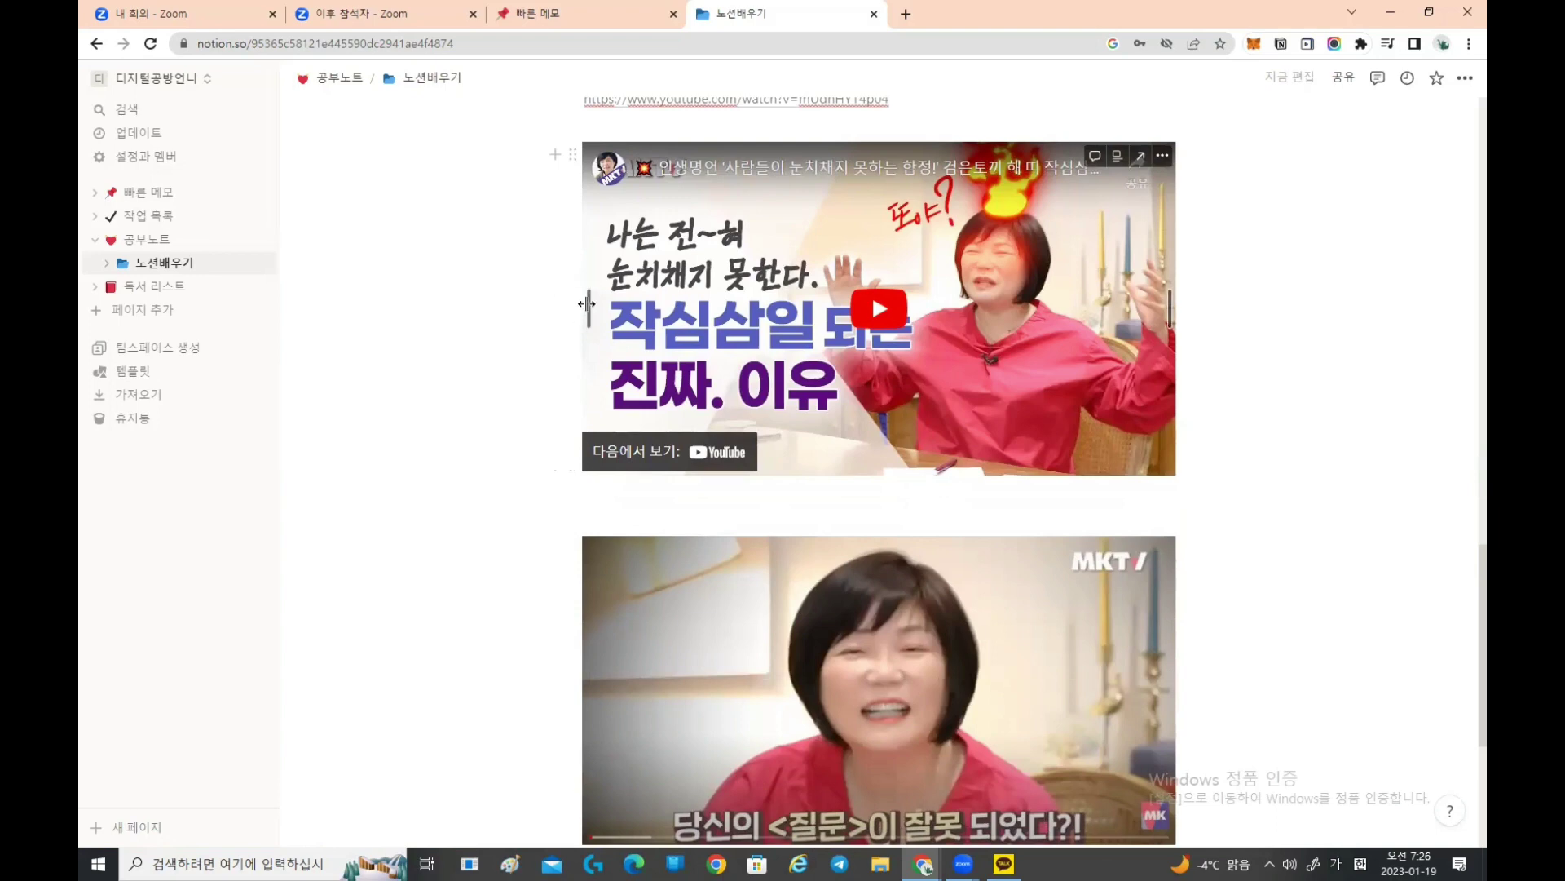
left_click_drag(587, 303, 499, 328)
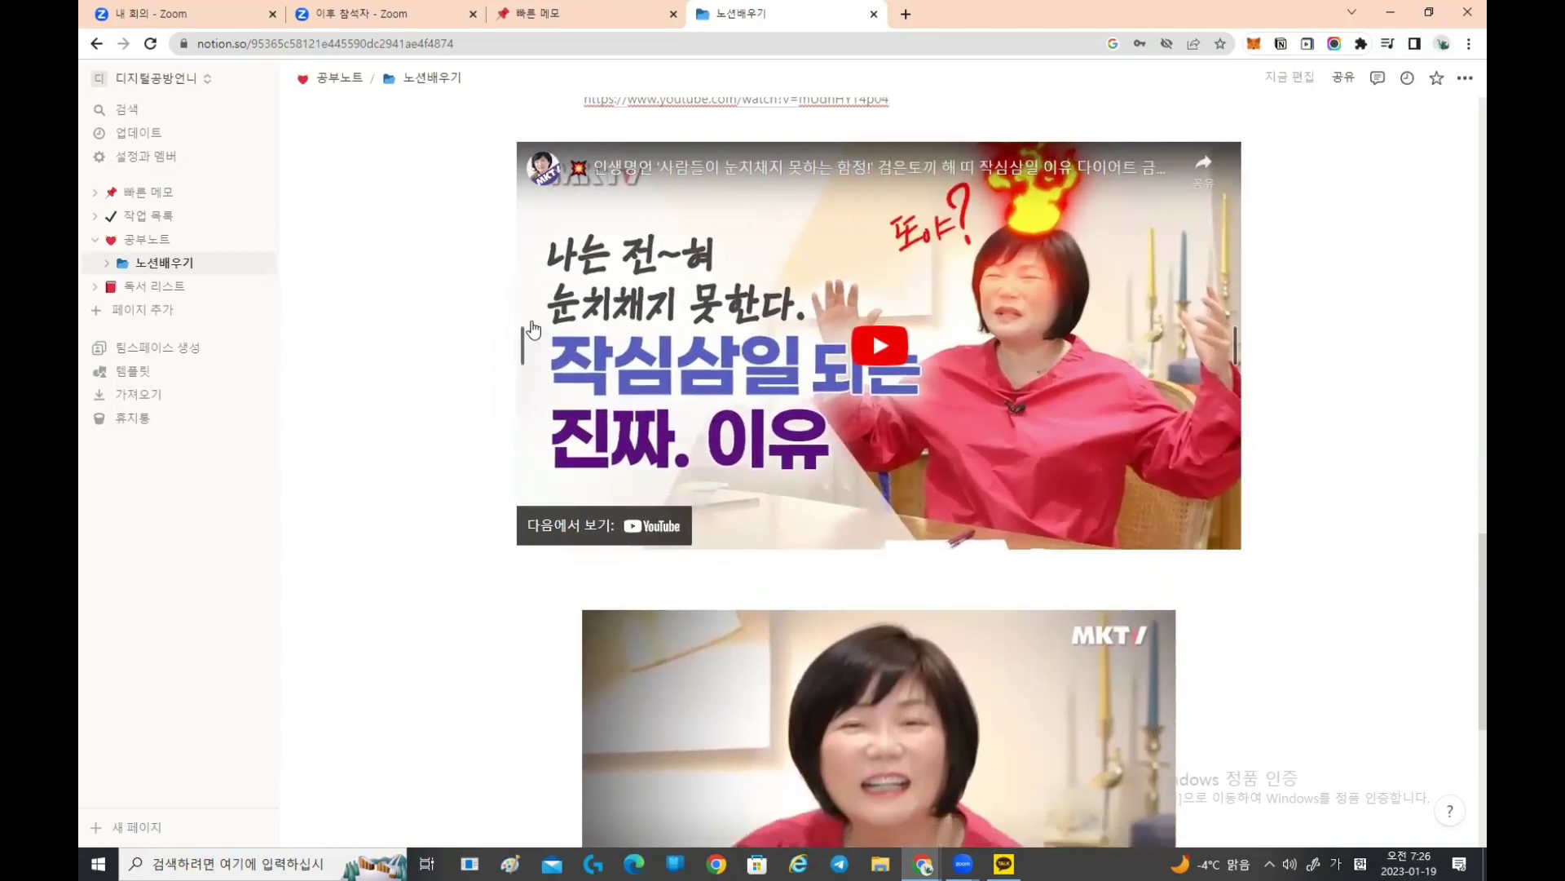
scroll(649, 441, "down", 1)
scroll(650, 441, "down", 2)
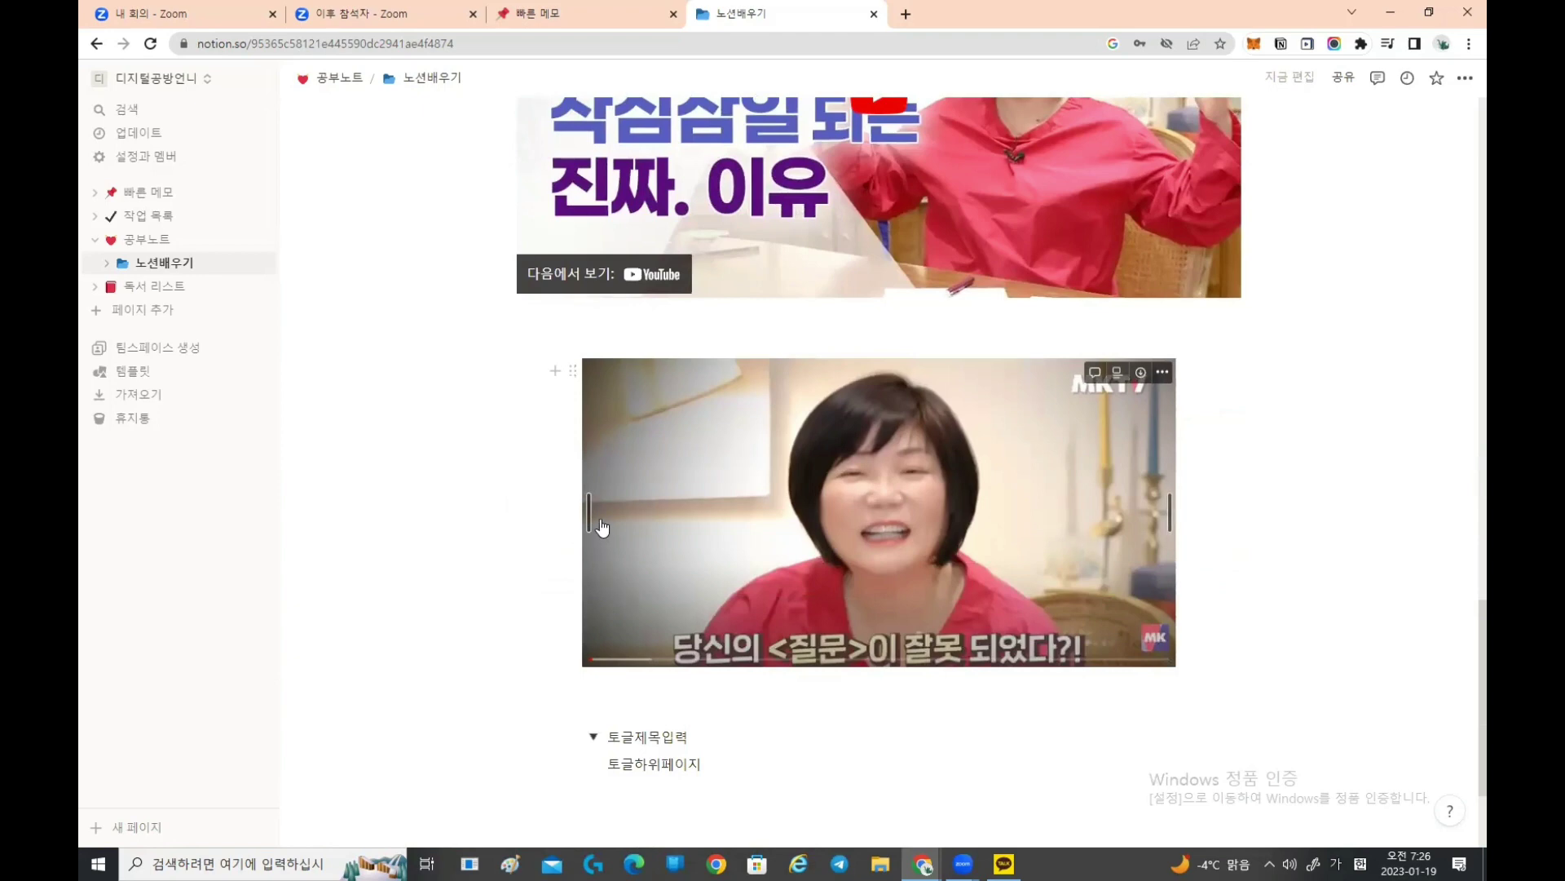
left_click_drag(585, 512, 521, 516)
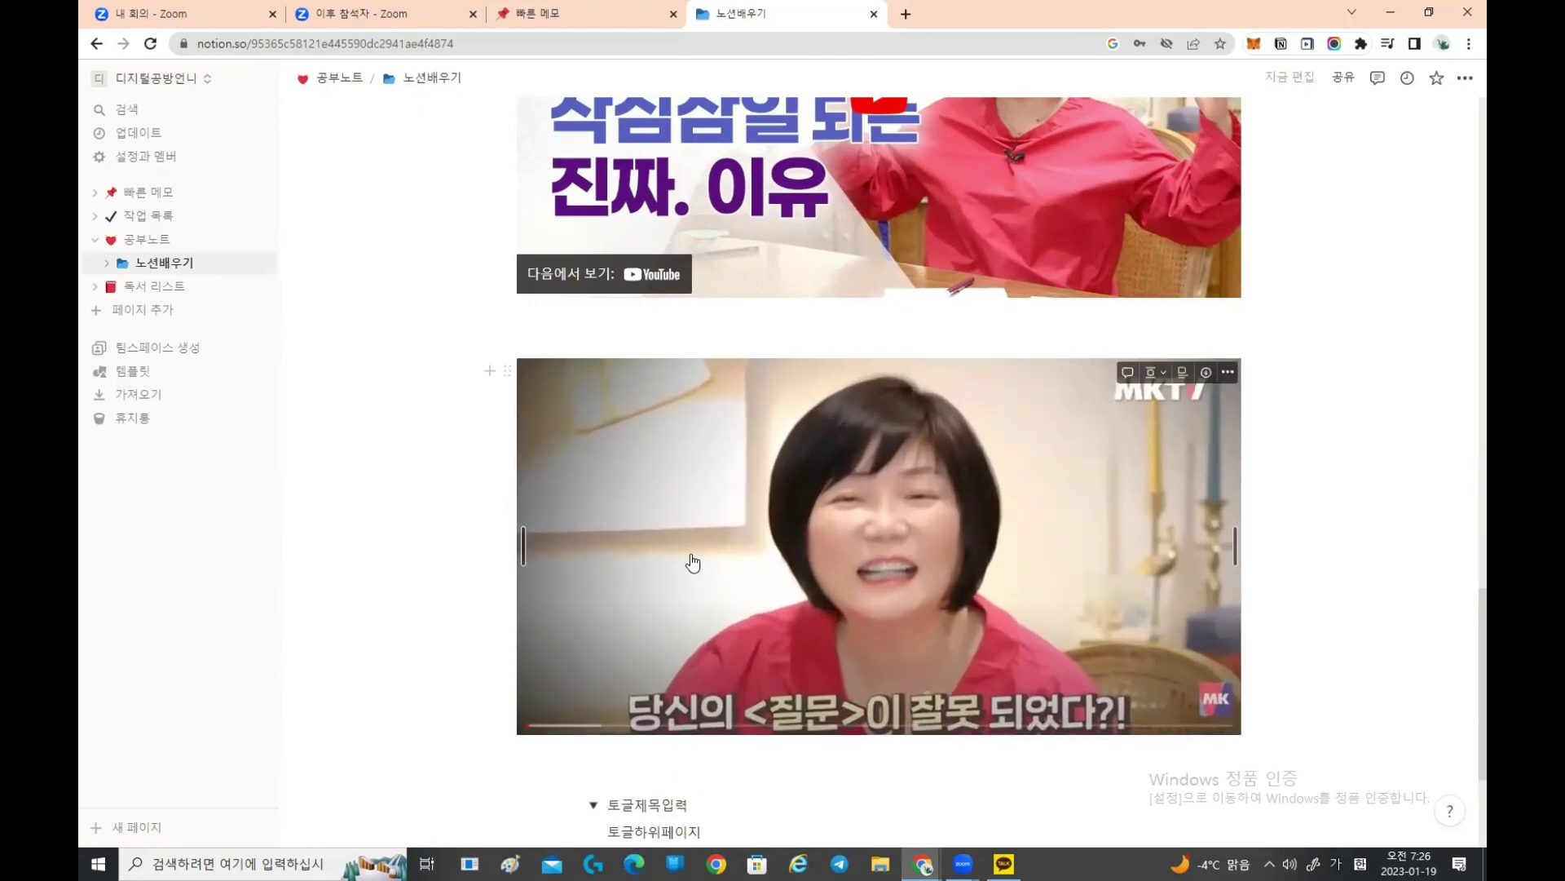
scroll(734, 574, "down", 2)
Step: Look over the page actions available for 독서 리스트, such as 삭제, 복제, 링크 복사 and 이름 바꾸기
scroll(737, 644, "up", 20)
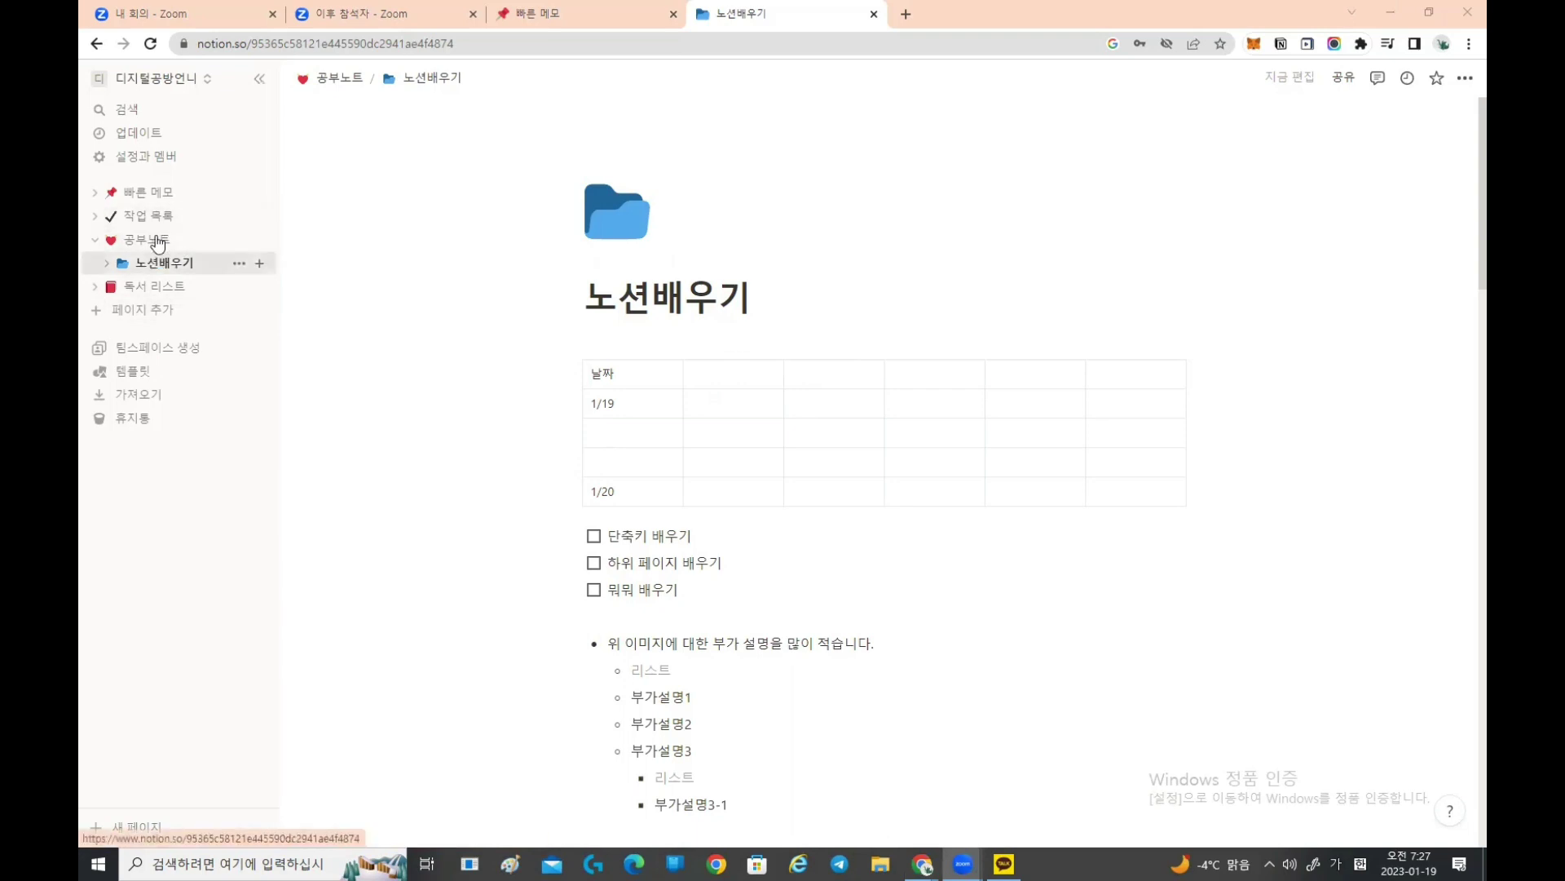
left_click(239, 288)
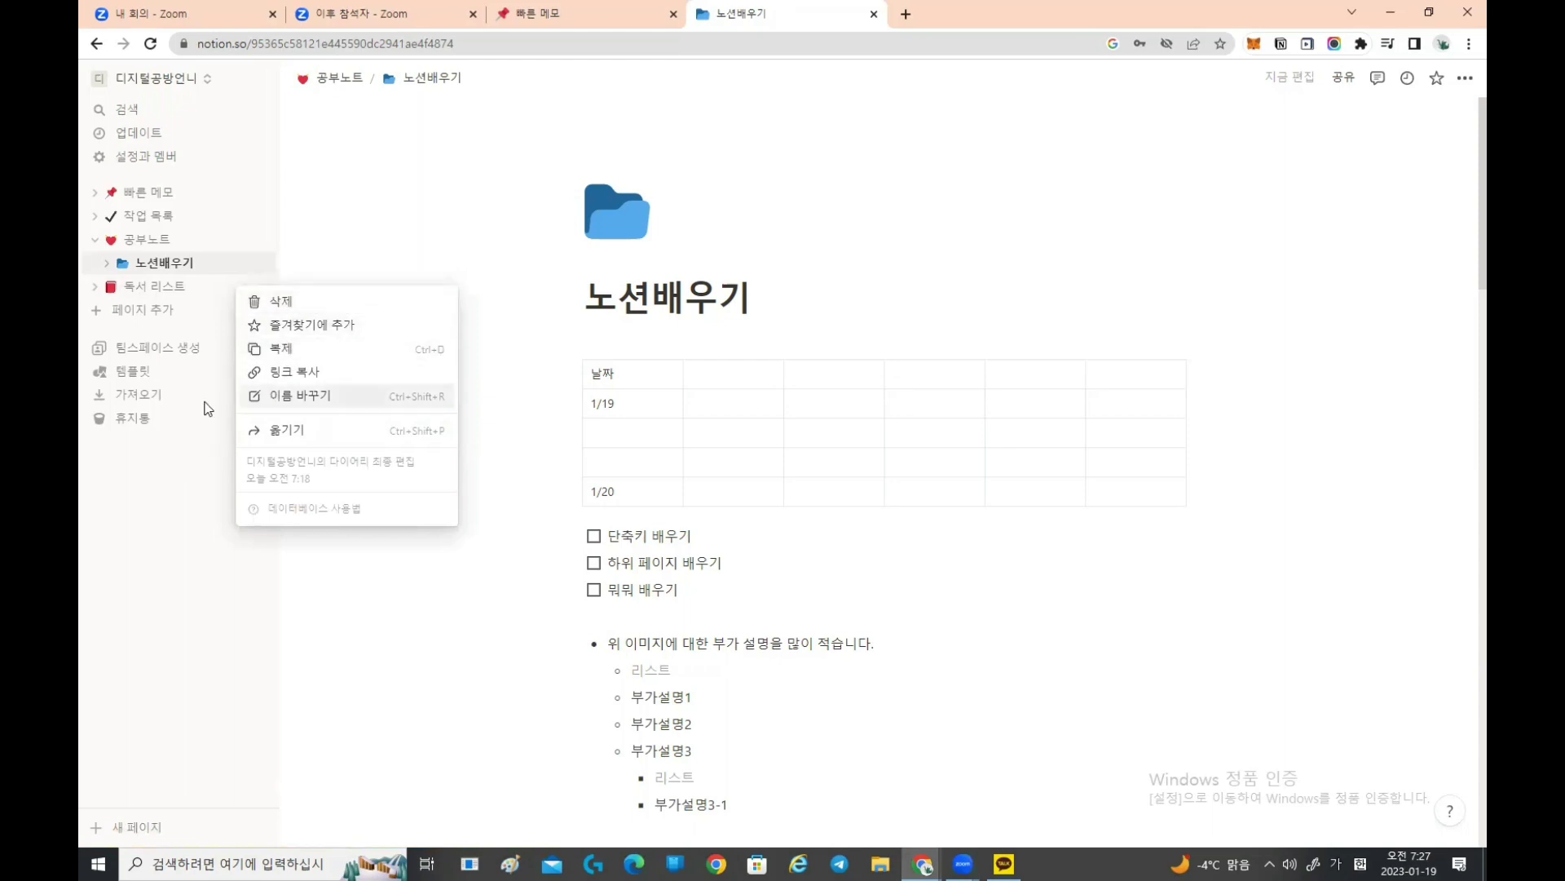
left_click(550, 297)
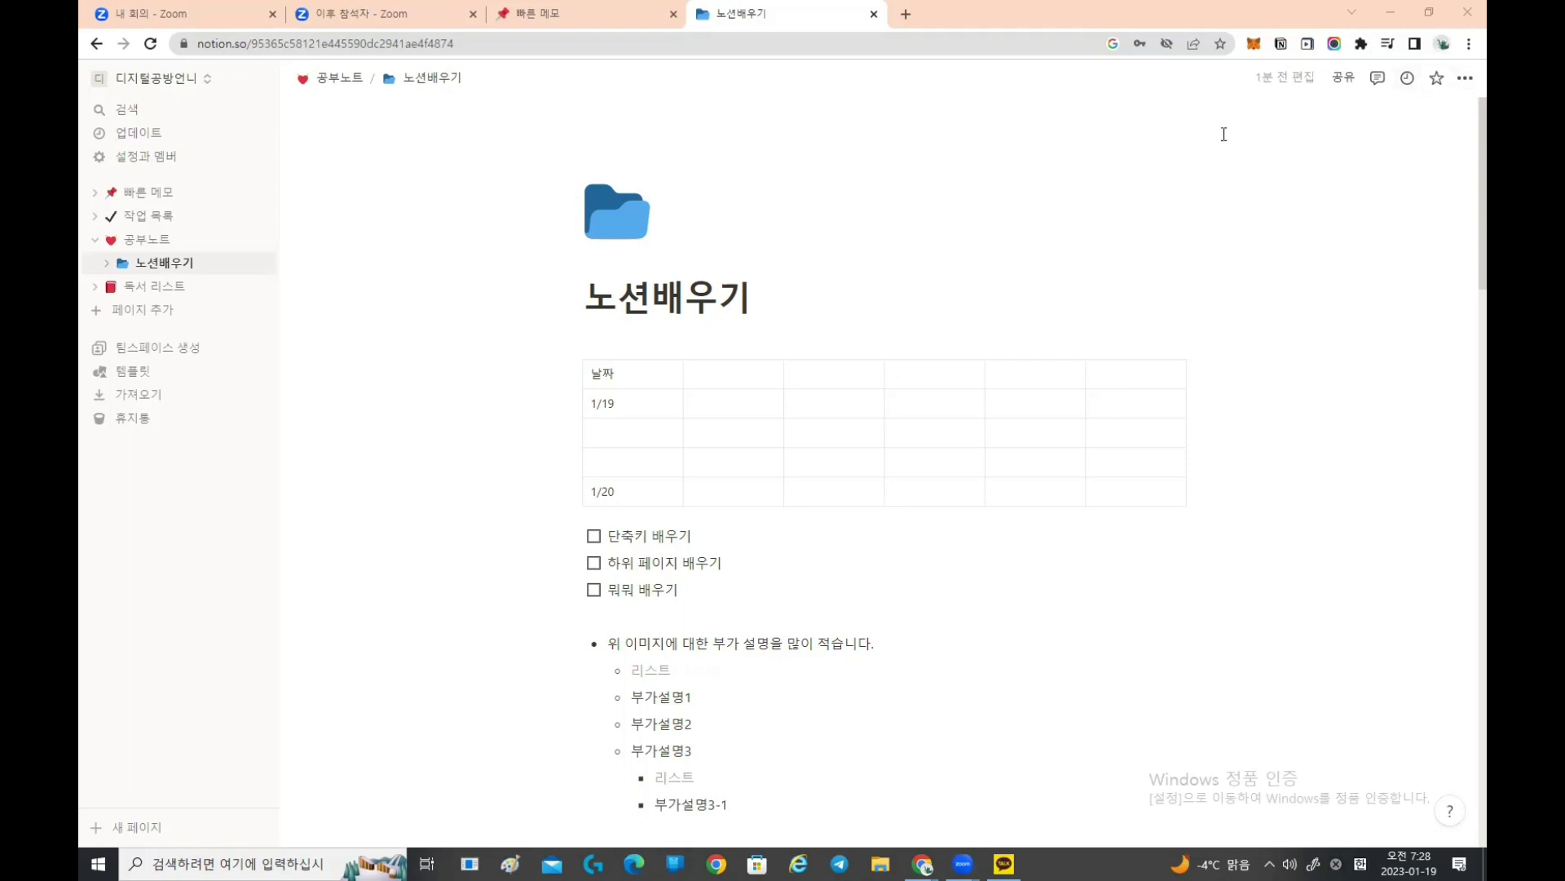
Step: Review the 노션배우기 page's style, width, link and export options without changing any of them
mouse_move(884, 129)
mouse_move(1476, 81)
left_mouse_down()
mouse_move(1468, 96)
mouse_move(1442, 31)
mouse_move(1480, 77)
mouse_move(1454, 104)
mouse_move(1459, 33)
mouse_move(1472, 106)
mouse_move(1434, 77)
mouse_move(1441, 58)
left_mouse_up()
left_click(897, 145)
left_click(1456, 87)
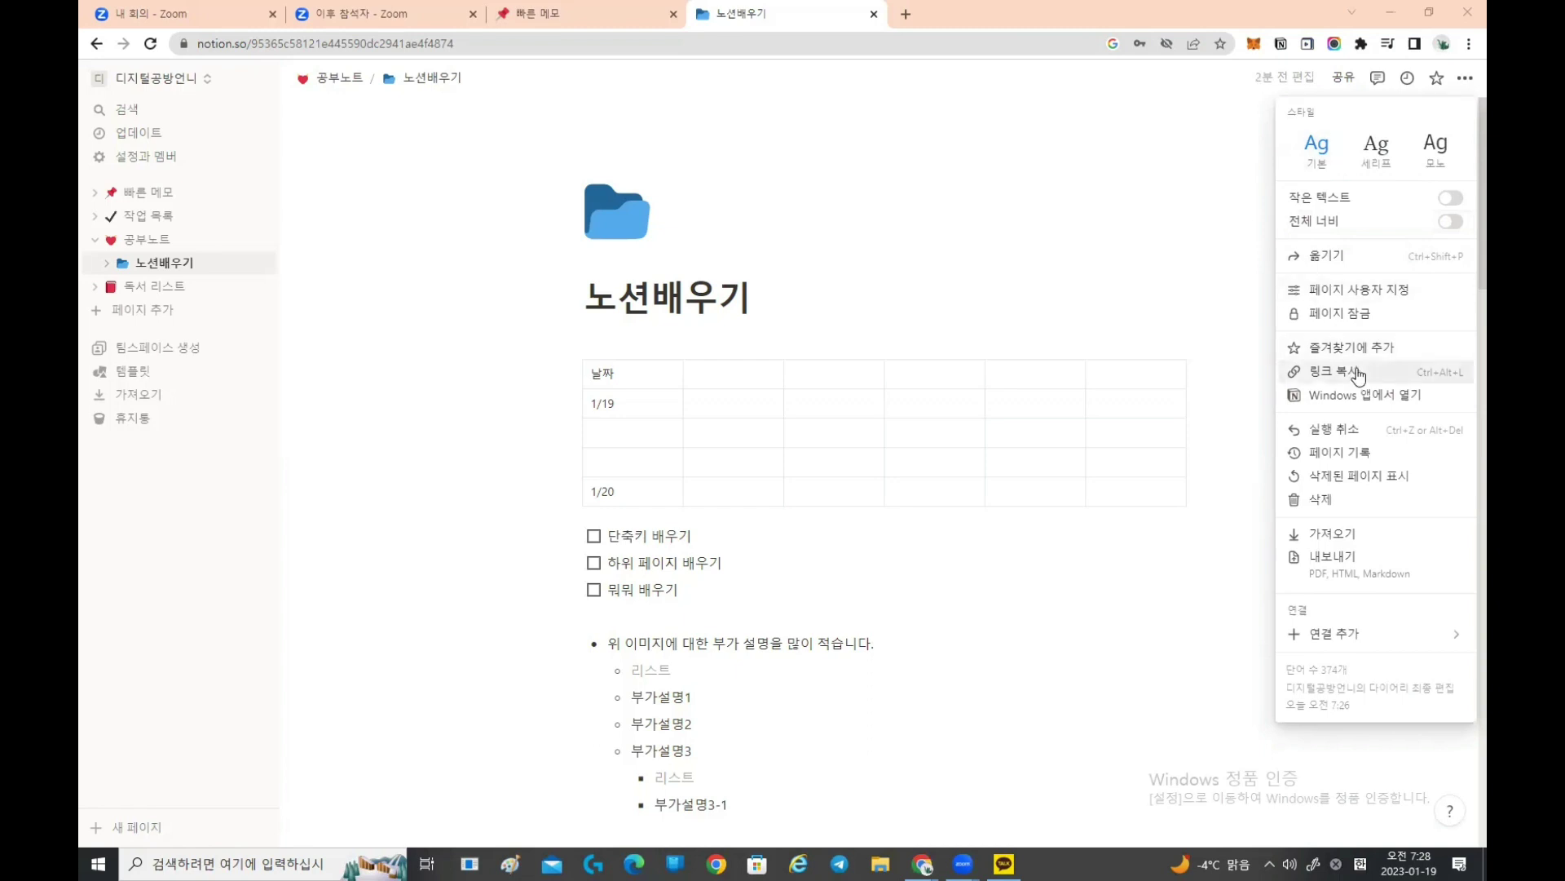
left_click(1344, 92)
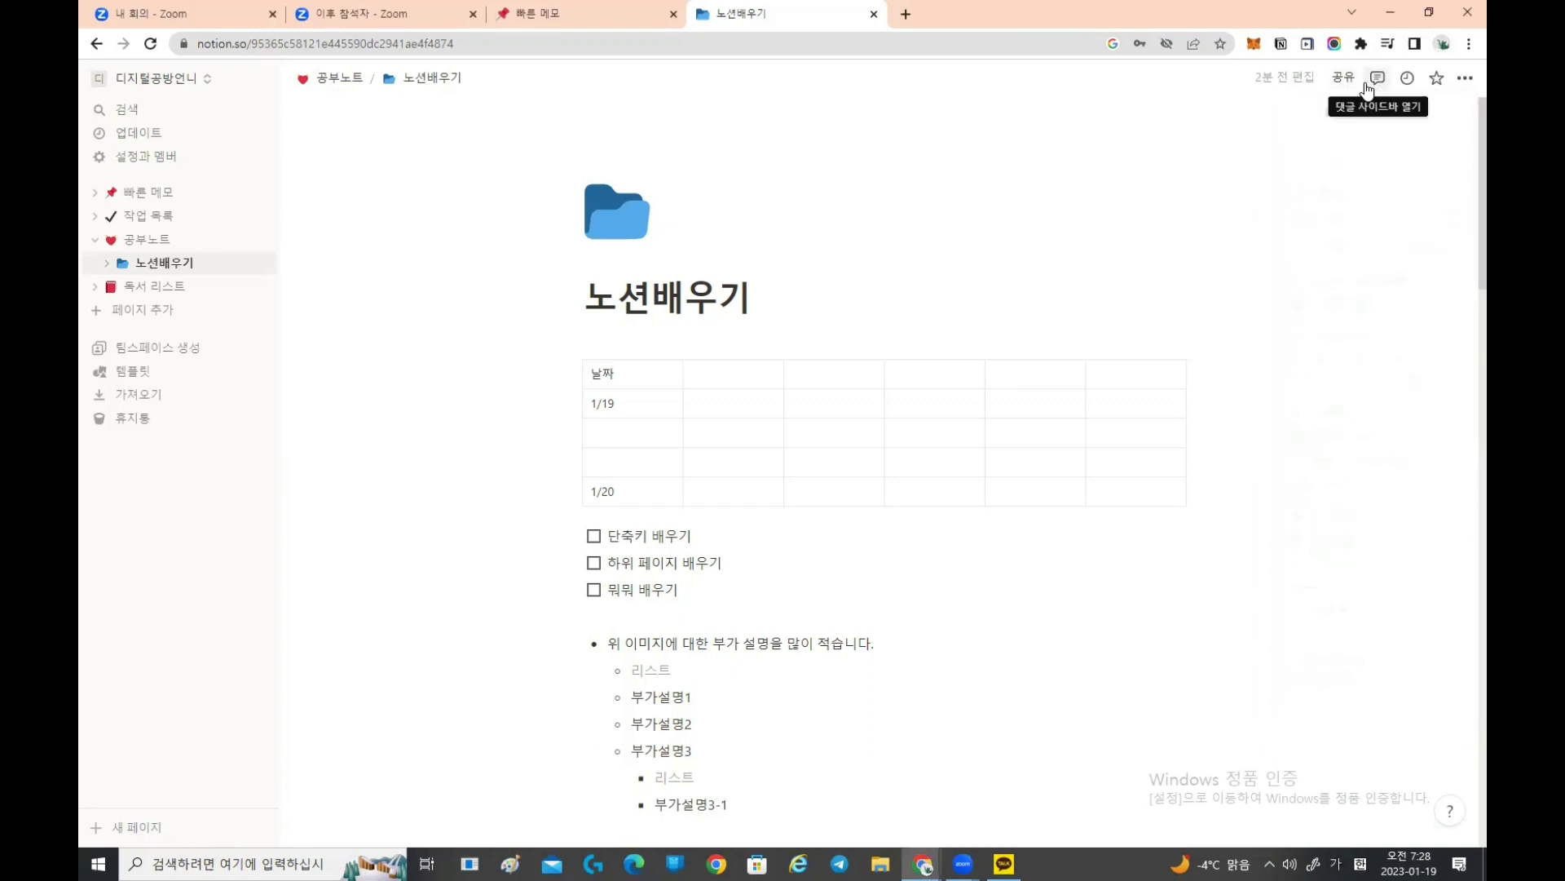
Step: Publish the 노션배우기 page by enabling 웹에서 공유, and copy the page link
left_click(1351, 81)
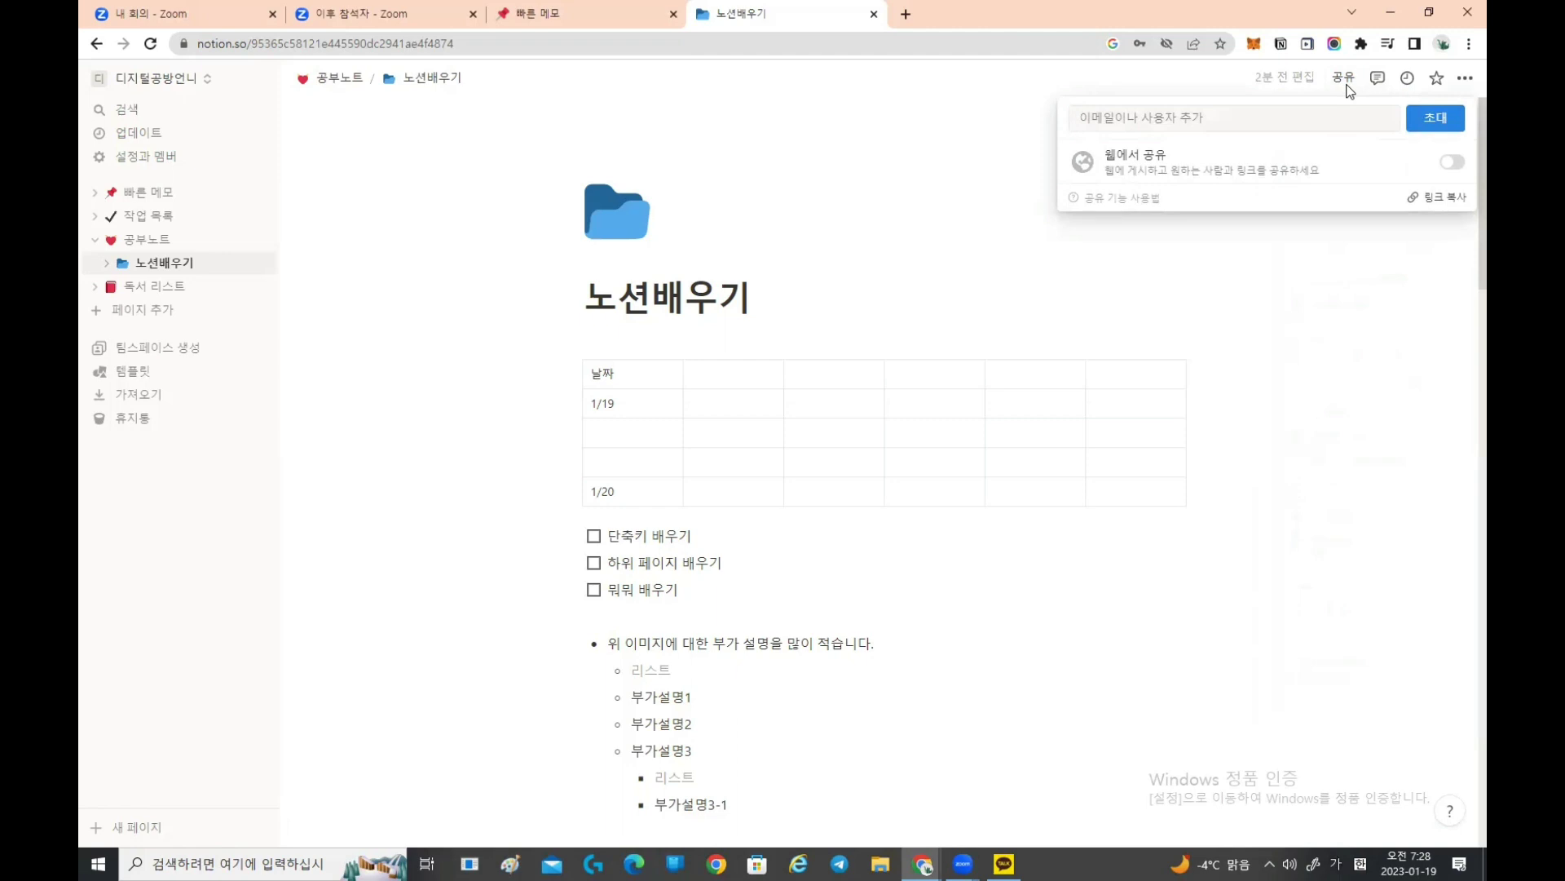
mouse_move(1136, 179)
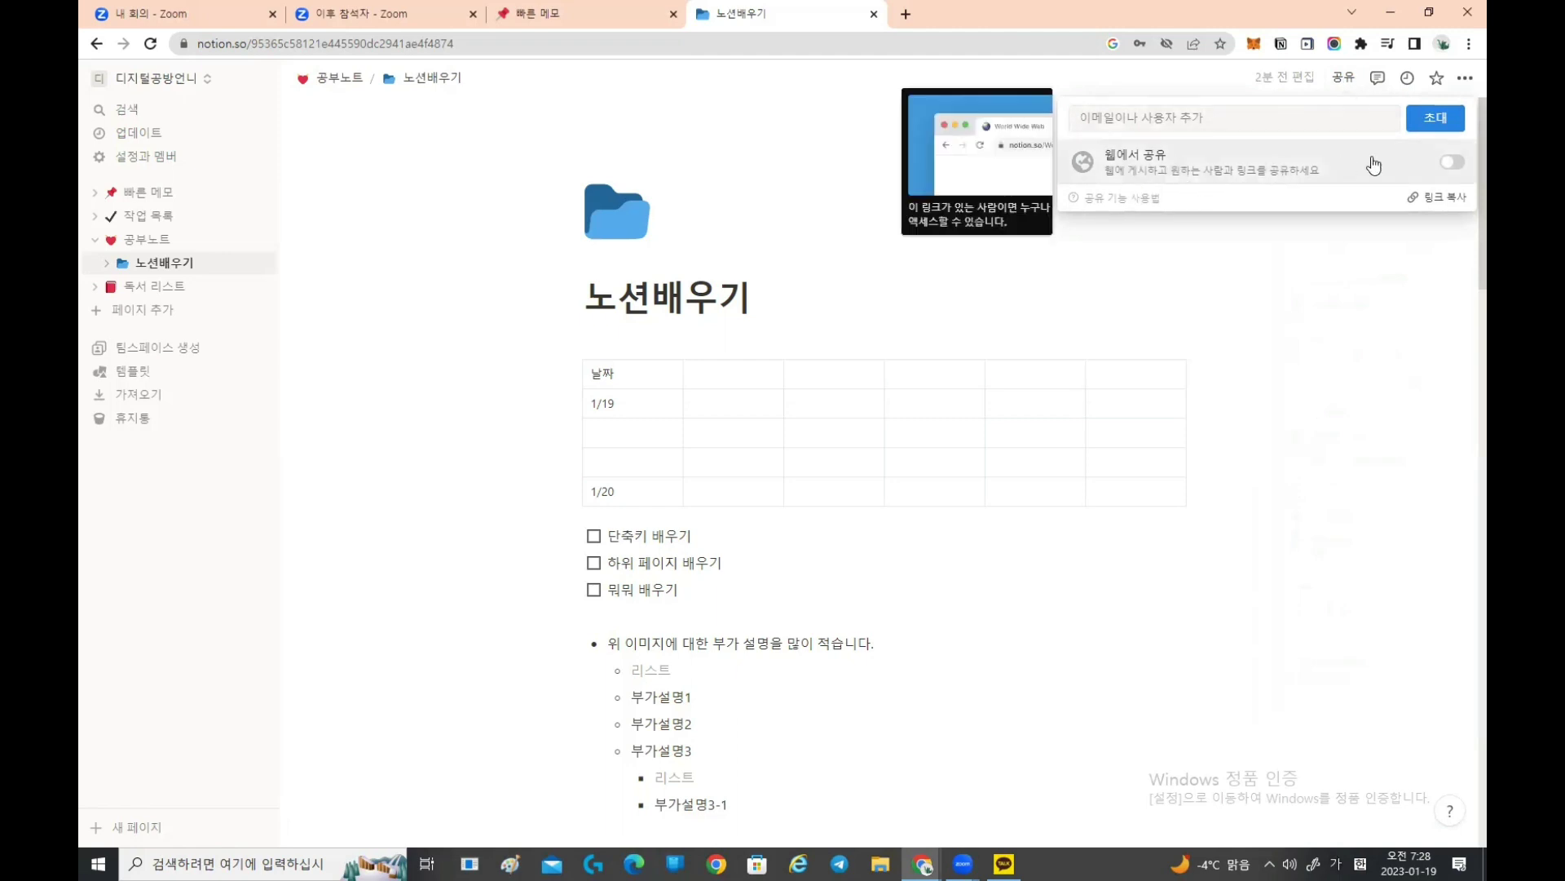
left_click(1451, 167)
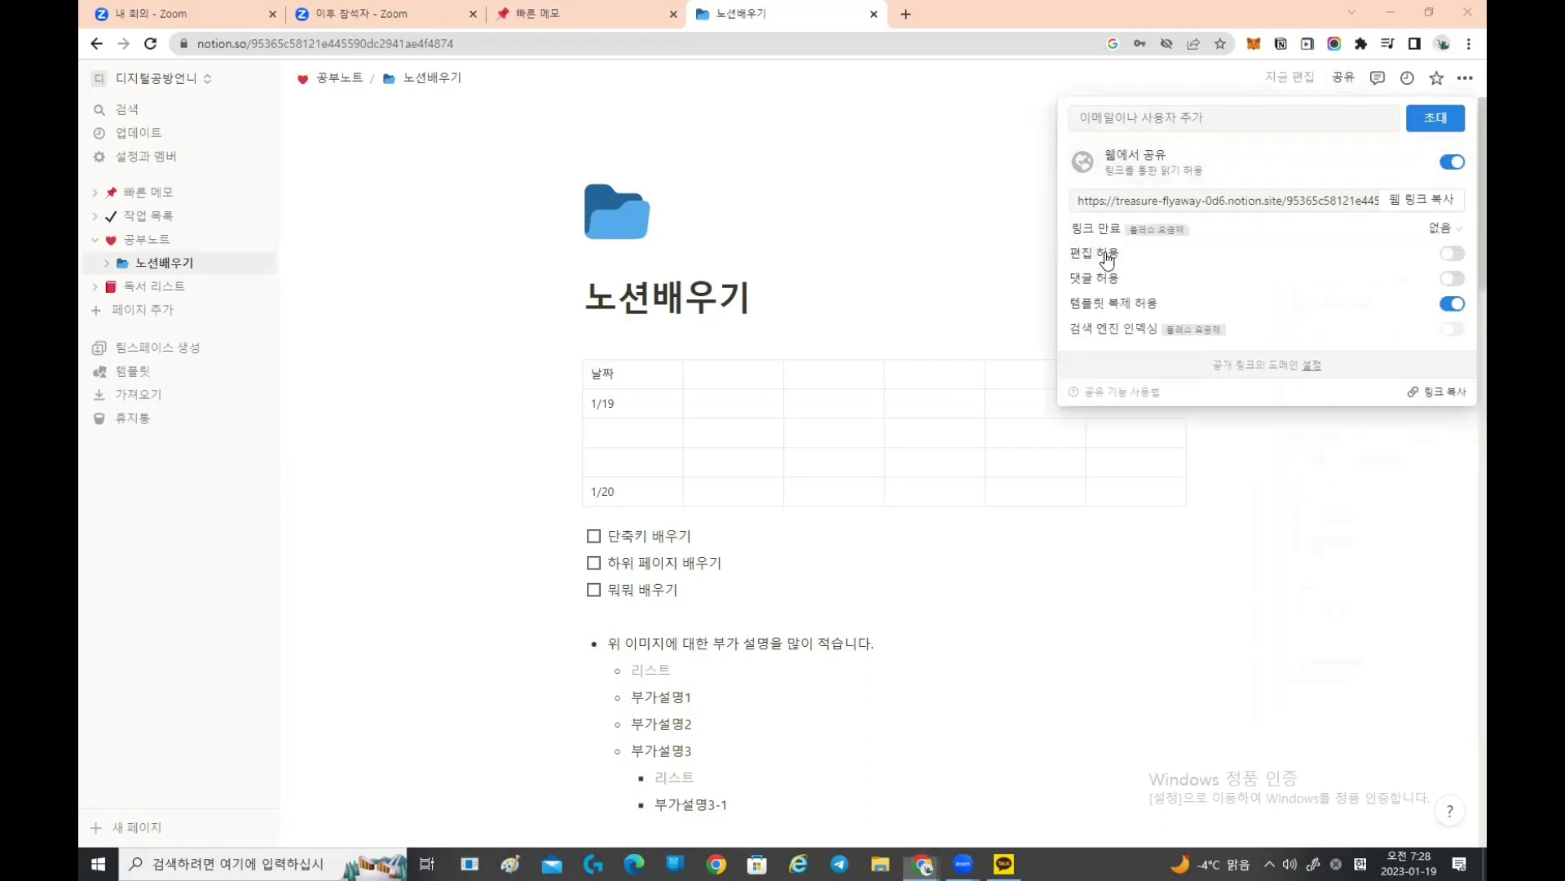
mouse_move(1108, 260)
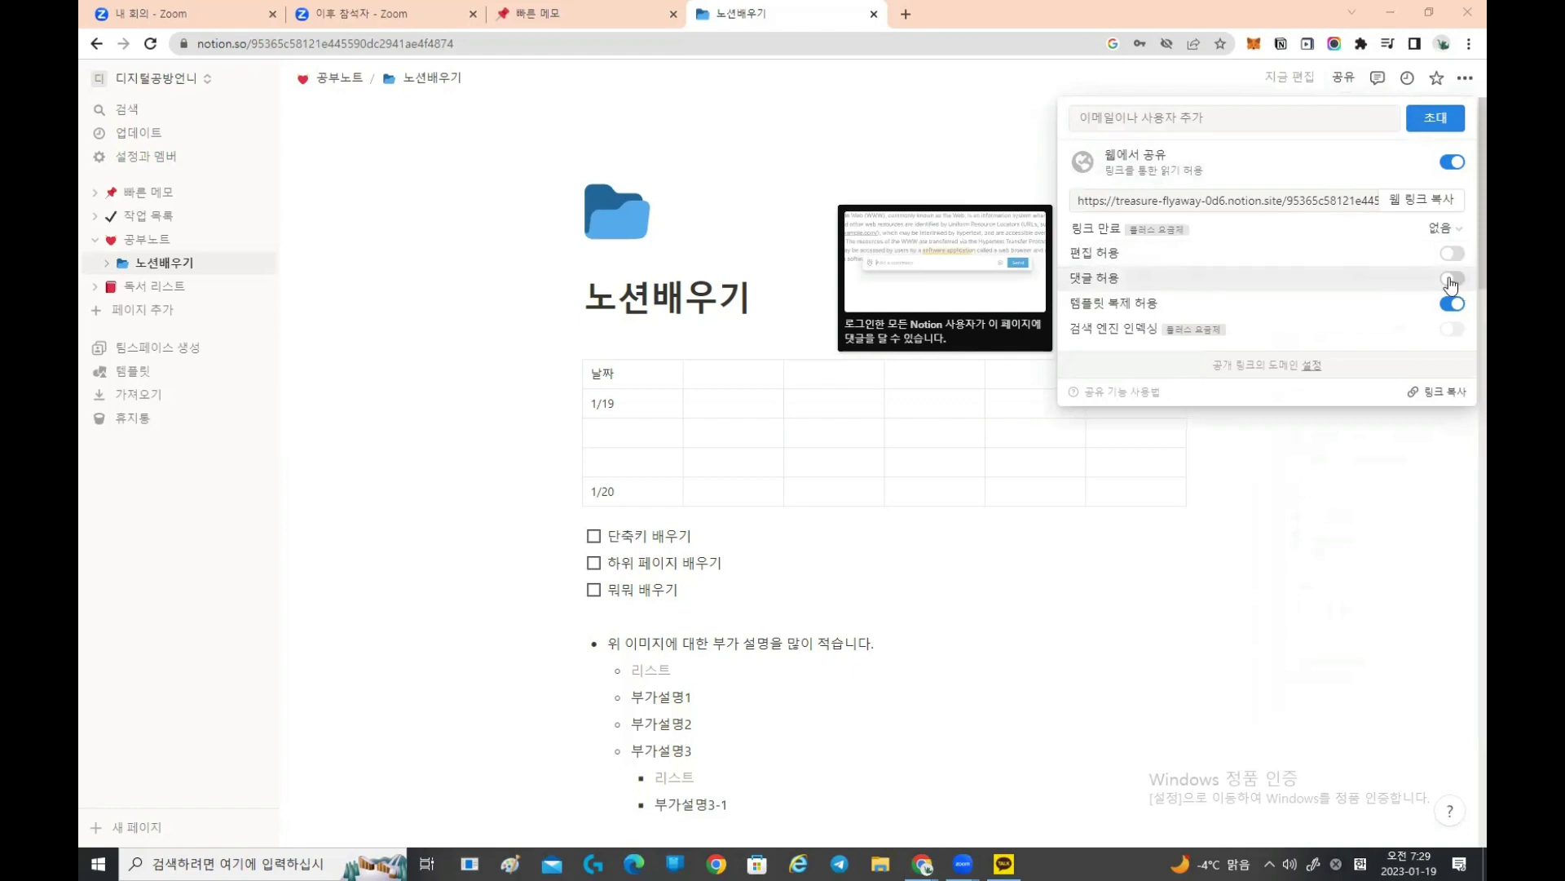
left_click(1432, 391)
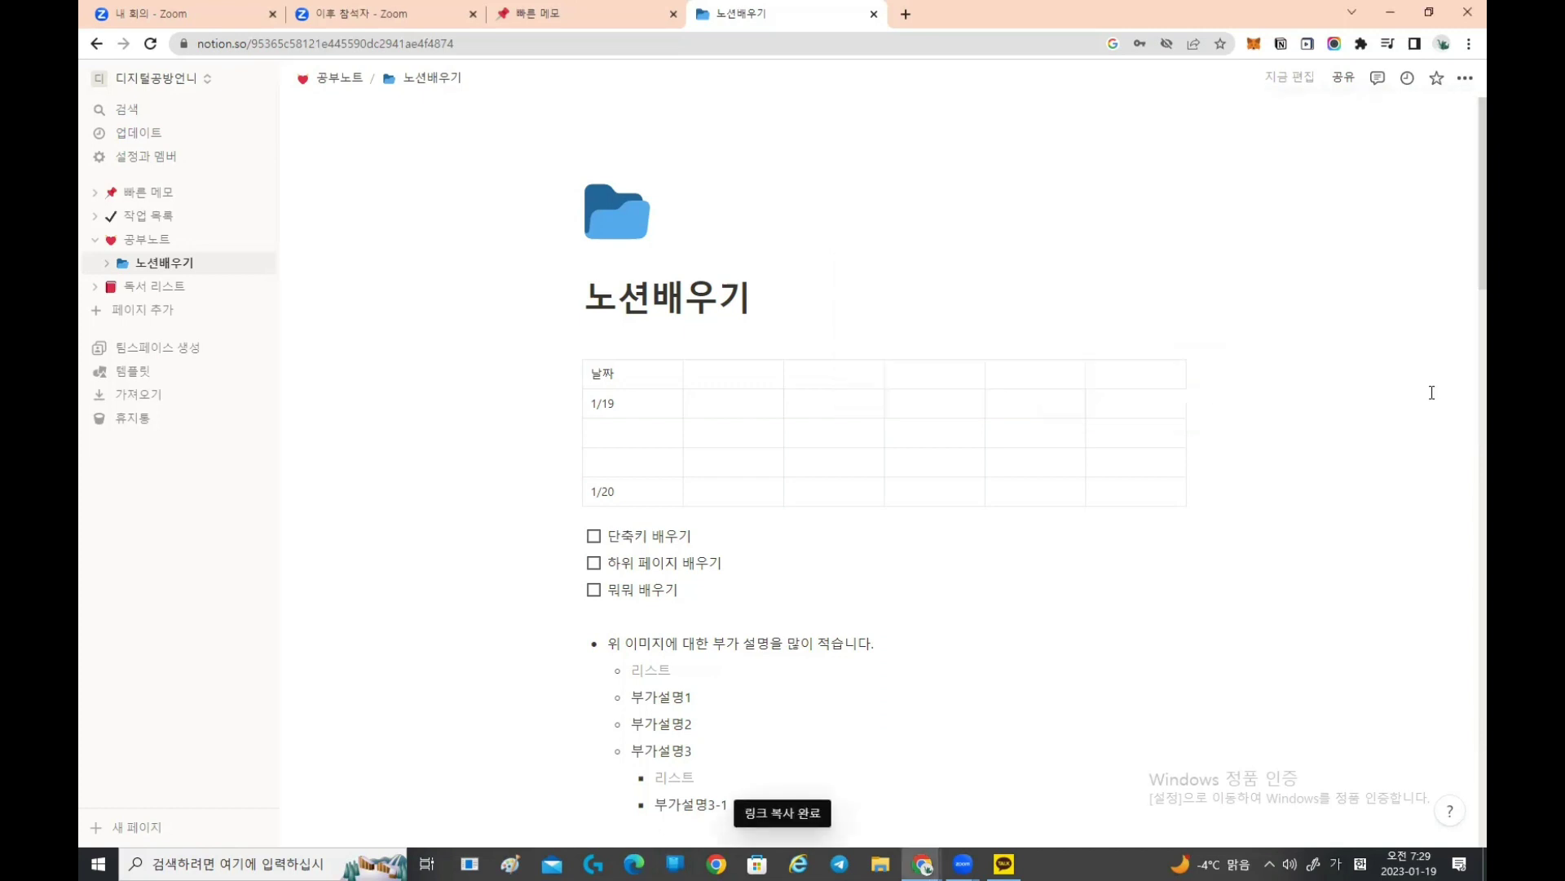